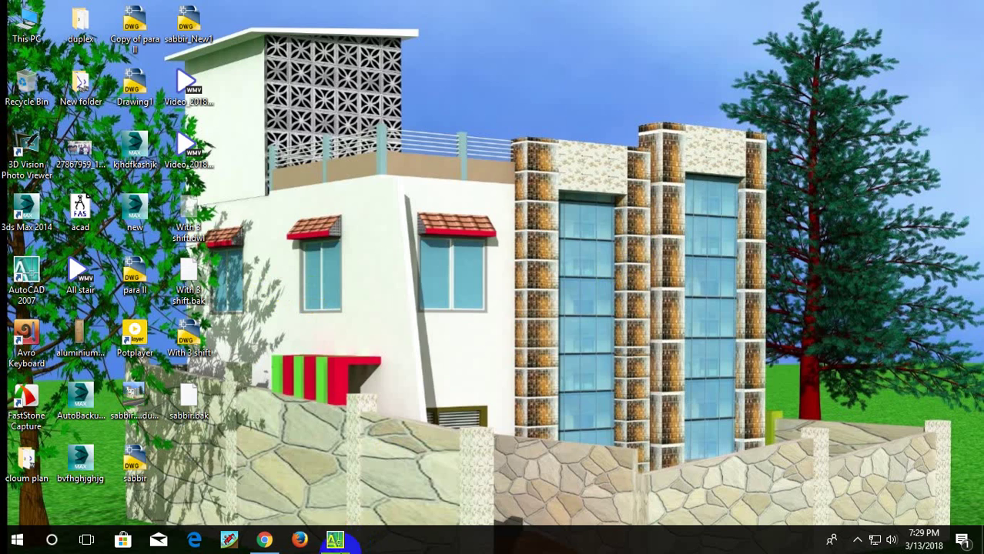
- Bring up 'With 3 shift.dwg' and zoom to the bottom wall and columns near the stair
click(329, 542)
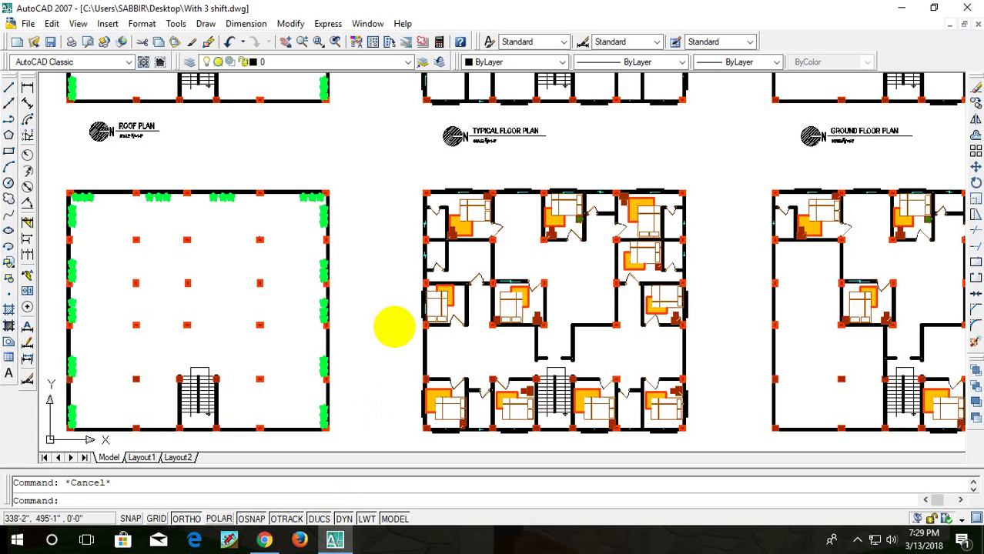
scroll(408, 300, down, 3)
scroll(462, 269, up, 3)
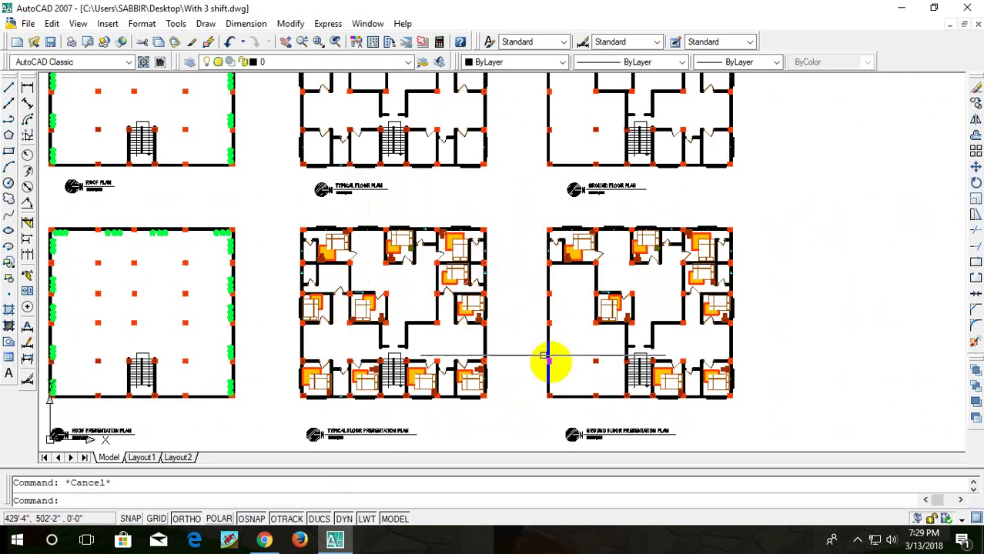
scroll(548, 358, up, 3)
scroll(571, 358, up, 2)
scroll(511, 274, up, 2)
middle_drag(573, 360, 525, 350)
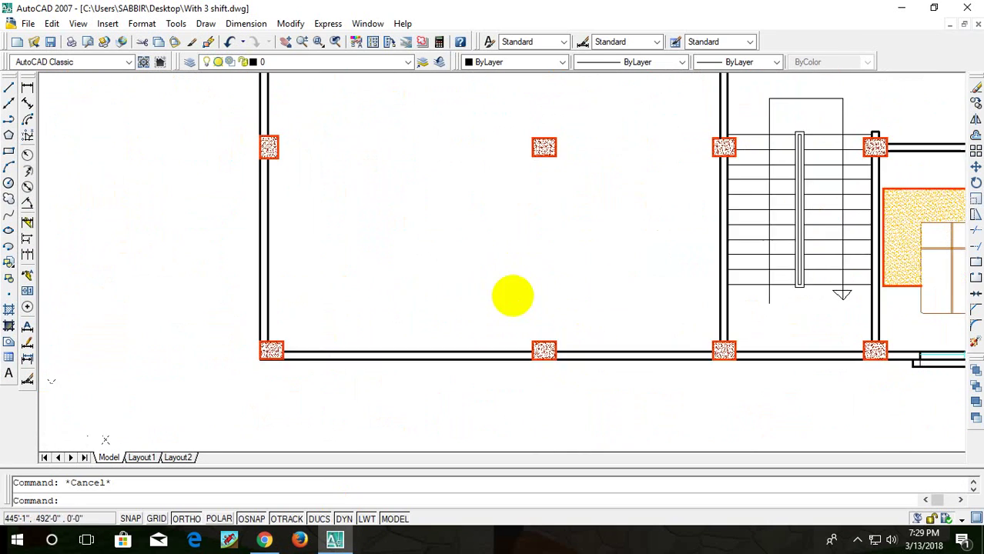
click(27, 88)
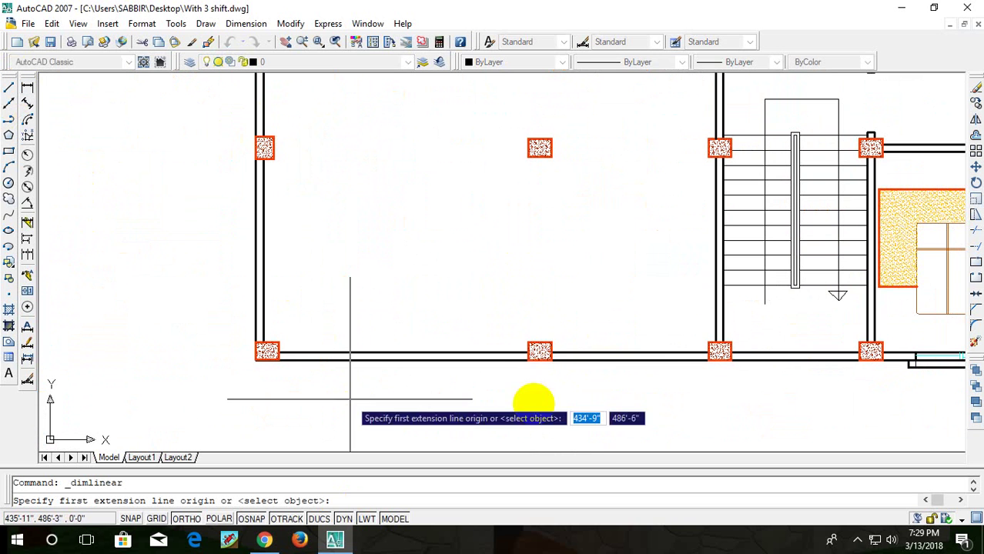
click(553, 361)
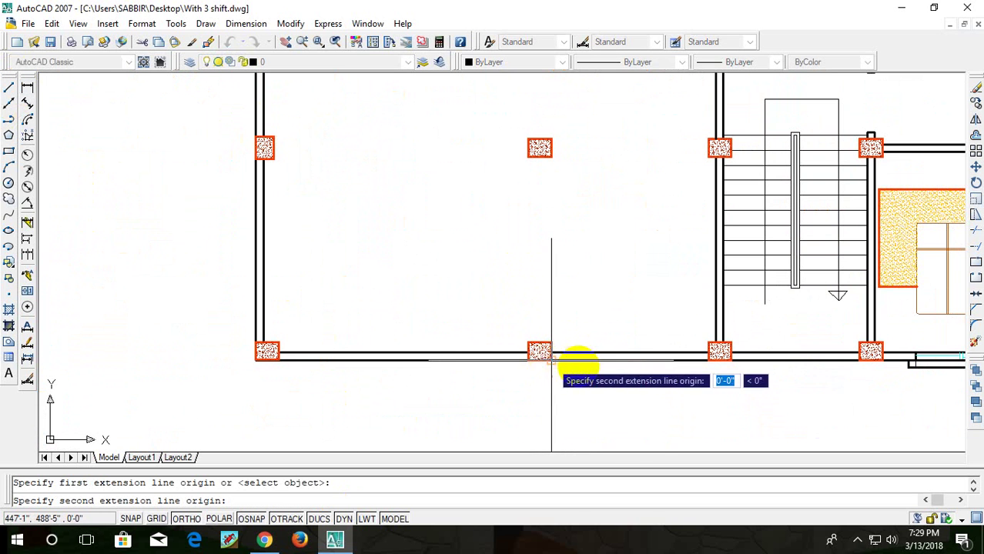
click(708, 355)
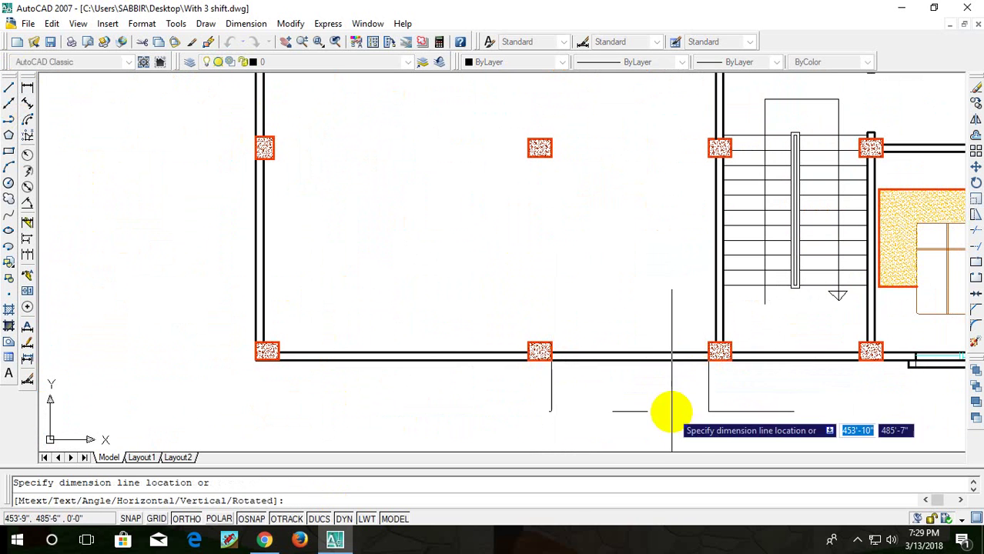
click(698, 411)
middle_drag(694, 371, 688, 332)
click(716, 350)
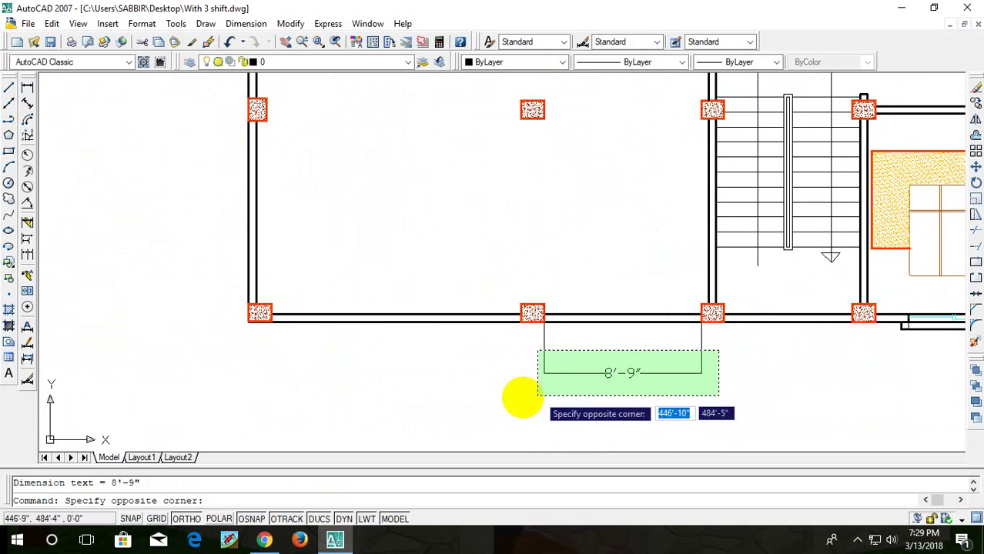
click(524, 397)
key(Delete)
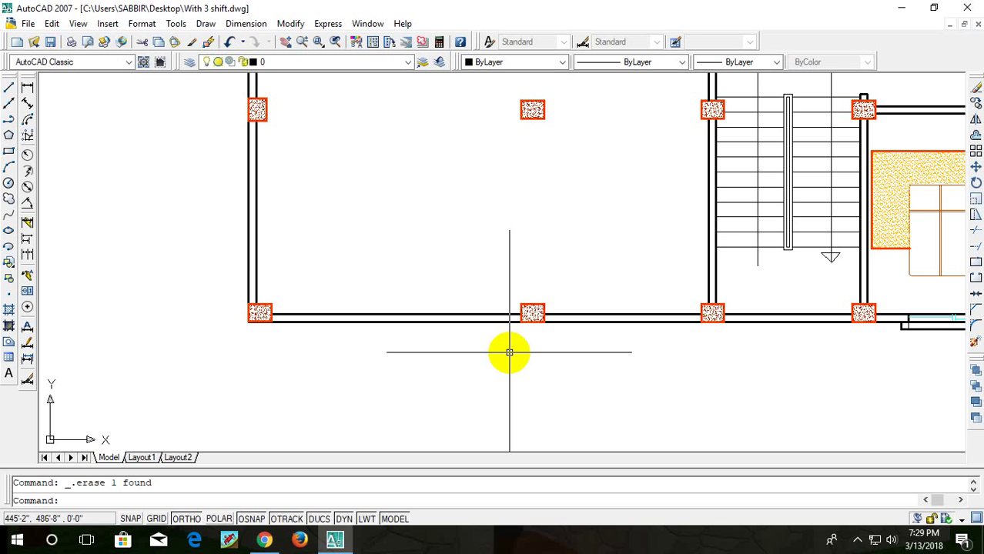
scroll(797, 311, up, 3)
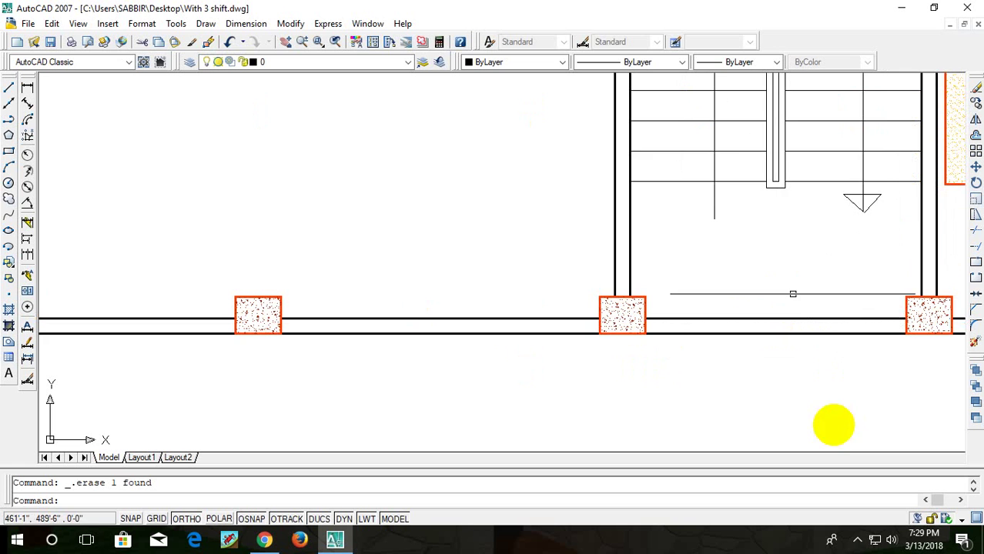
scroll(780, 323, down, 3)
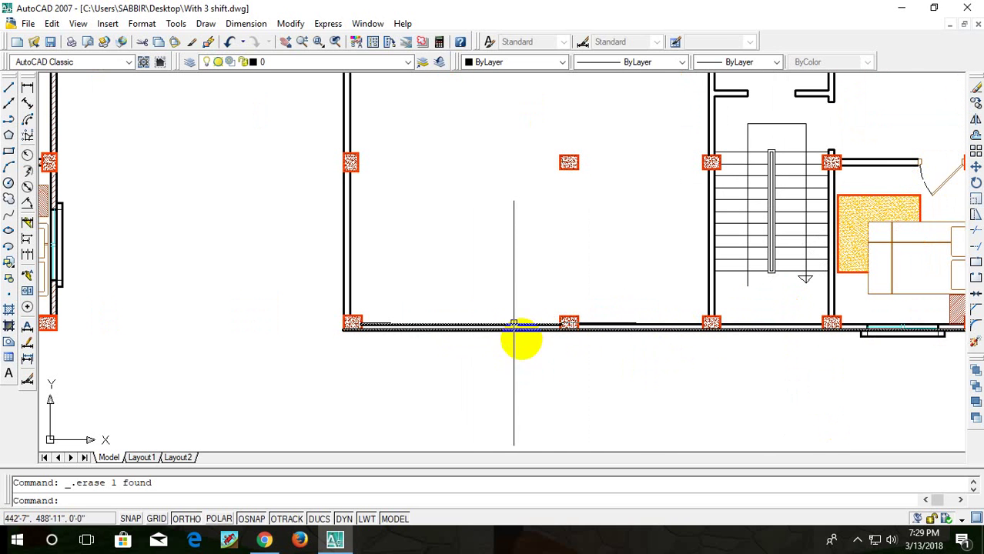
scroll(538, 291, down, 2)
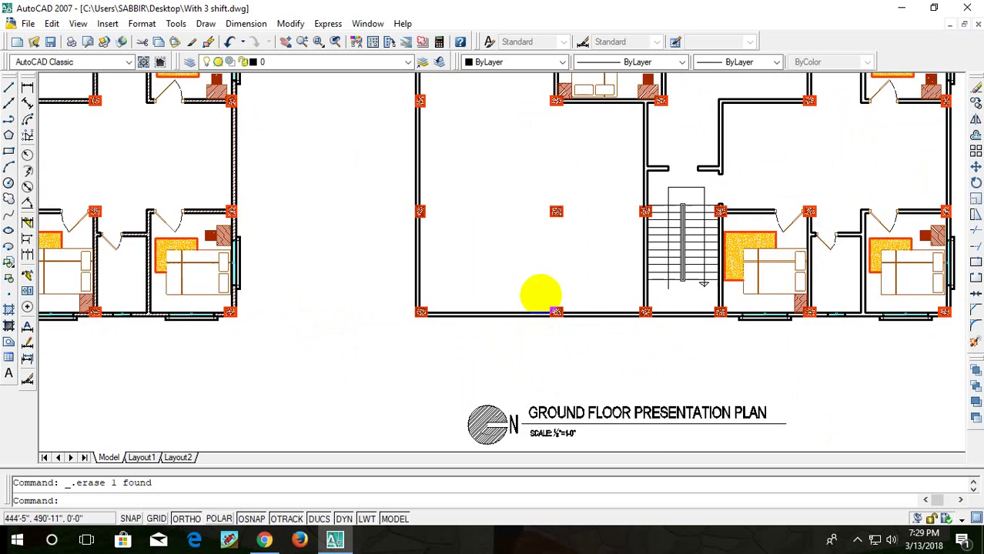
scroll(600, 292, down, 3)
scroll(630, 354, up, 2)
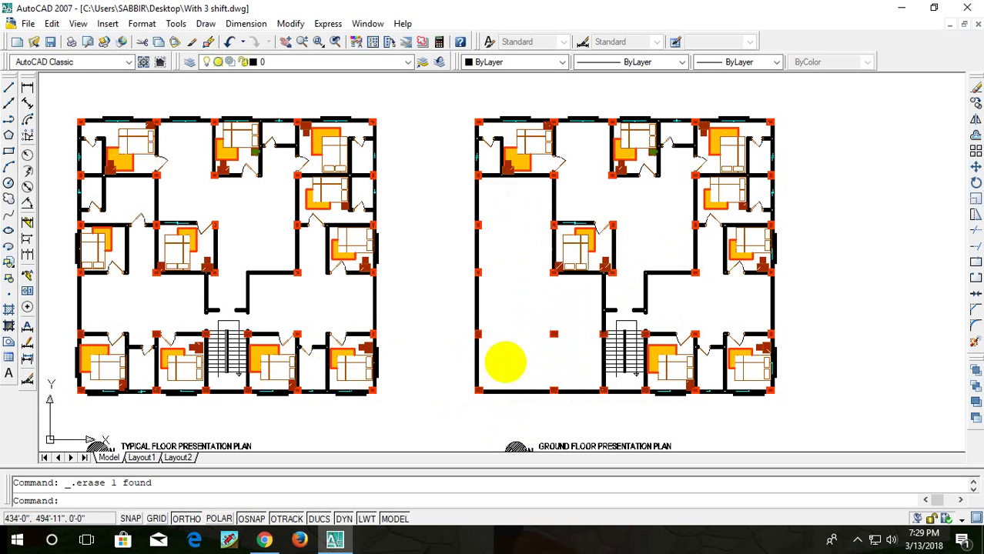
scroll(527, 370, up, 3)
mouse_move(571, 383)
middle_down()
mouse_move(454, 332)
mouse_move(499, 288)
middle_up()
scroll(466, 340, up, 1)
scroll(562, 387, up, 1)
scroll(503, 344, up, 3)
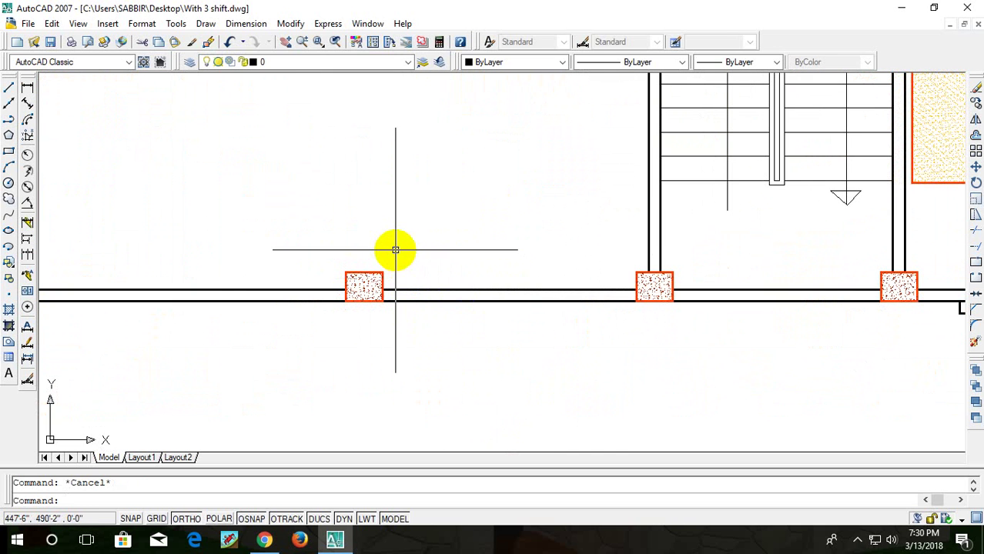
- Start a line on the bottom wall, then cancel it without drawing
text(l)
key(Return)
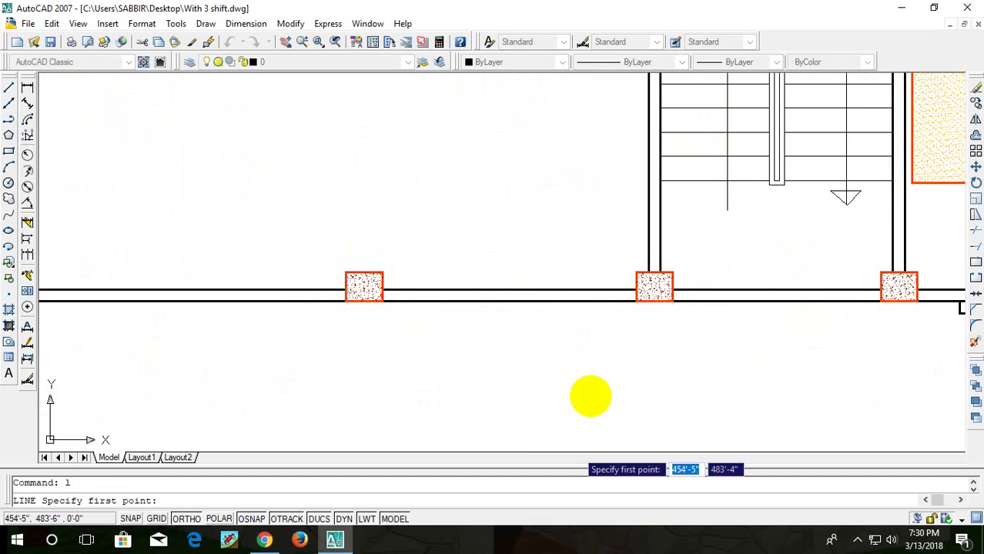
click(635, 289)
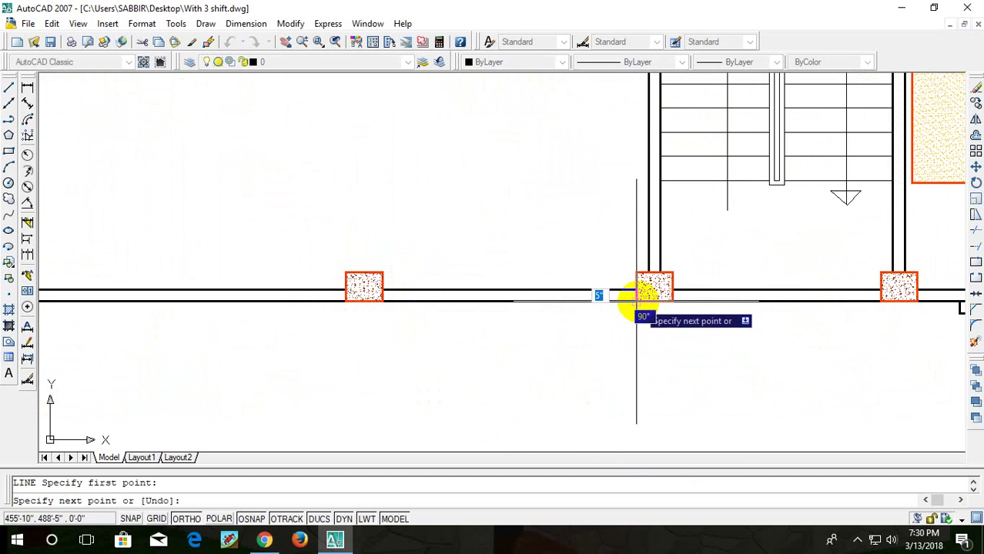
key(Escape)
key(Escape)
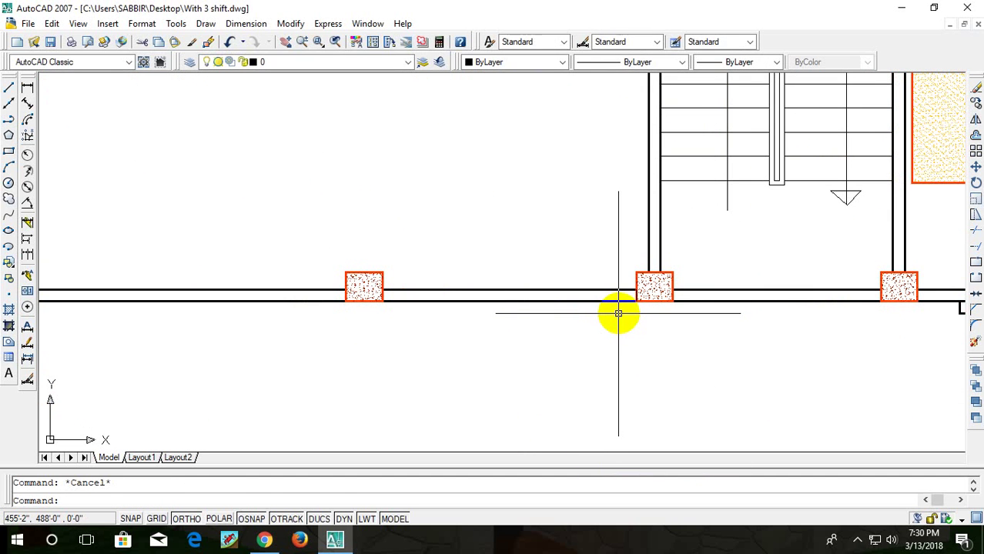
- Offset a wall line 9 inches, then delete the unwanted offset copy
text(o)
key(Return)
text(9)
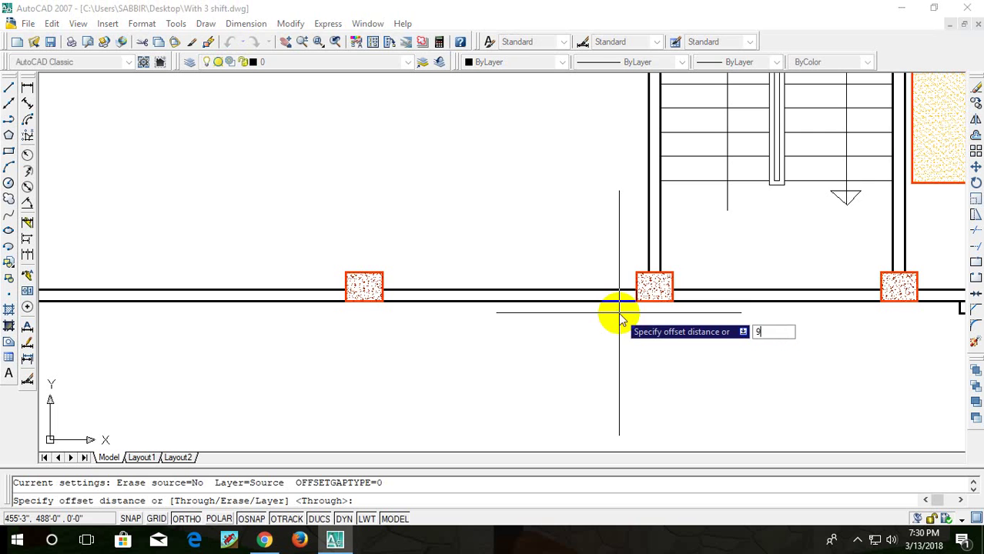
key(Return)
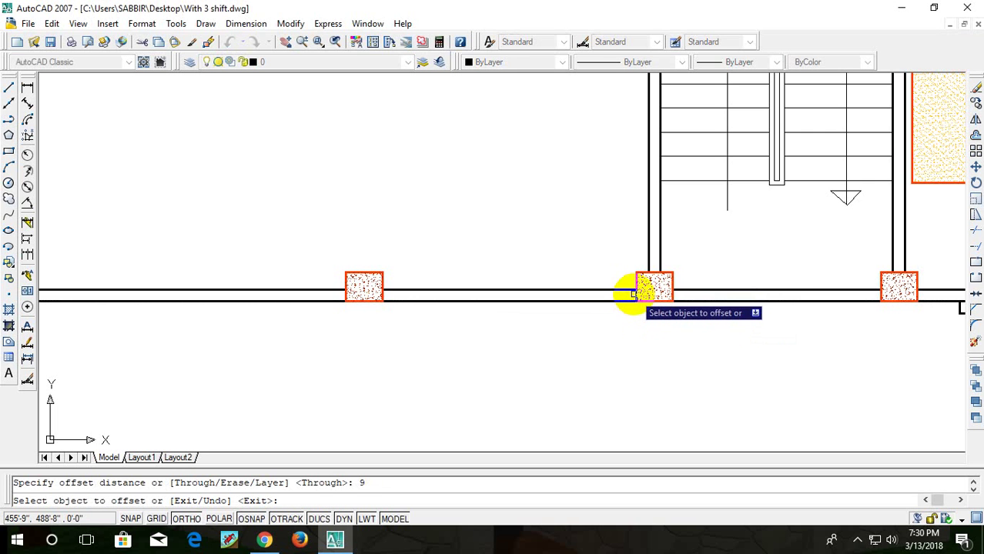
click(632, 293)
click(608, 318)
key(Escape)
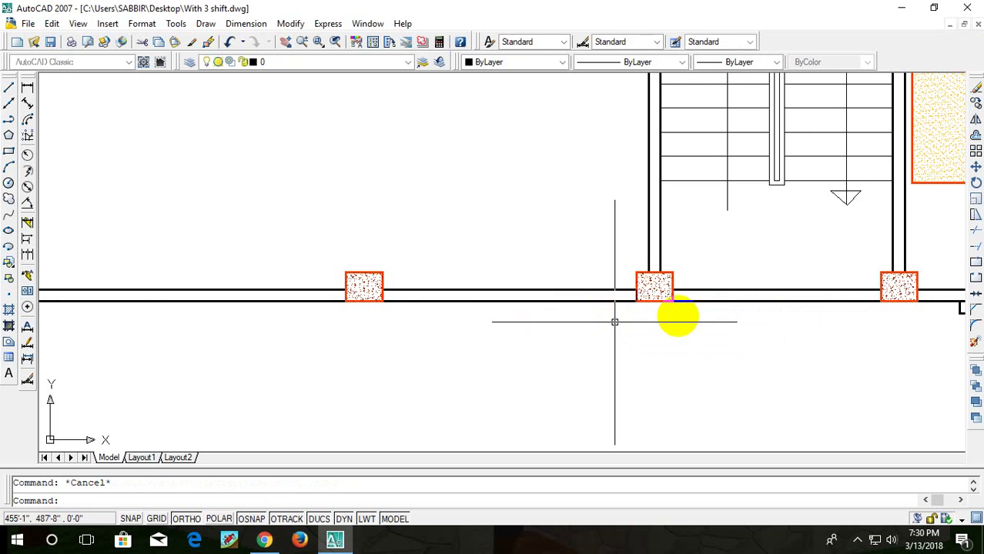
middle_drag(568, 336, 688, 308)
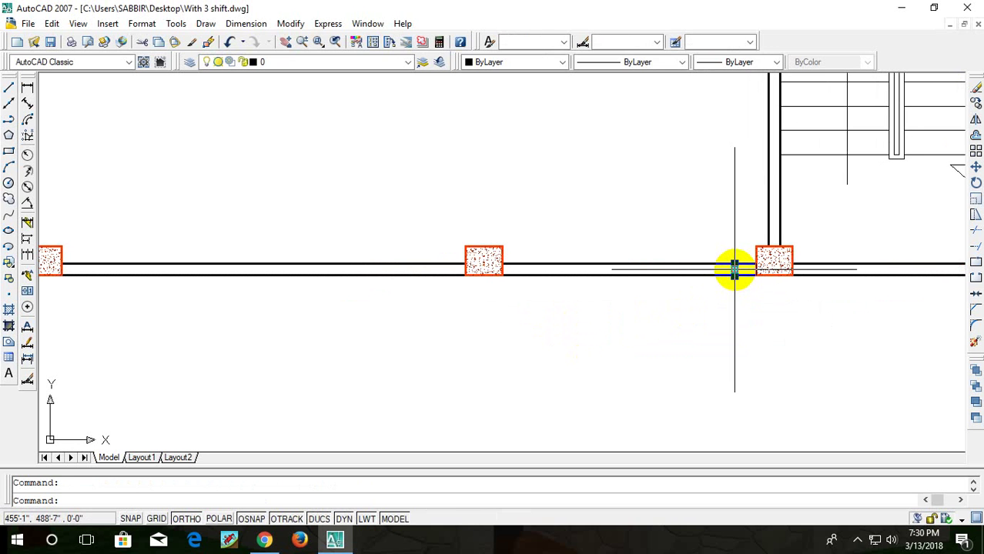
key(Delete)
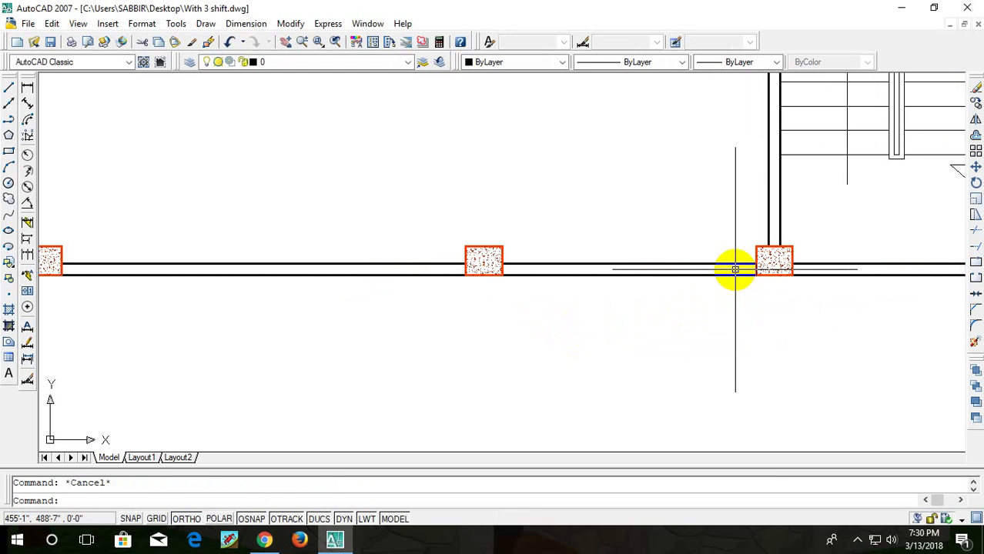
- Restart a 9-inch offset and a line at the middle column, cancelling both
text(o)
key(Return)
text(9)
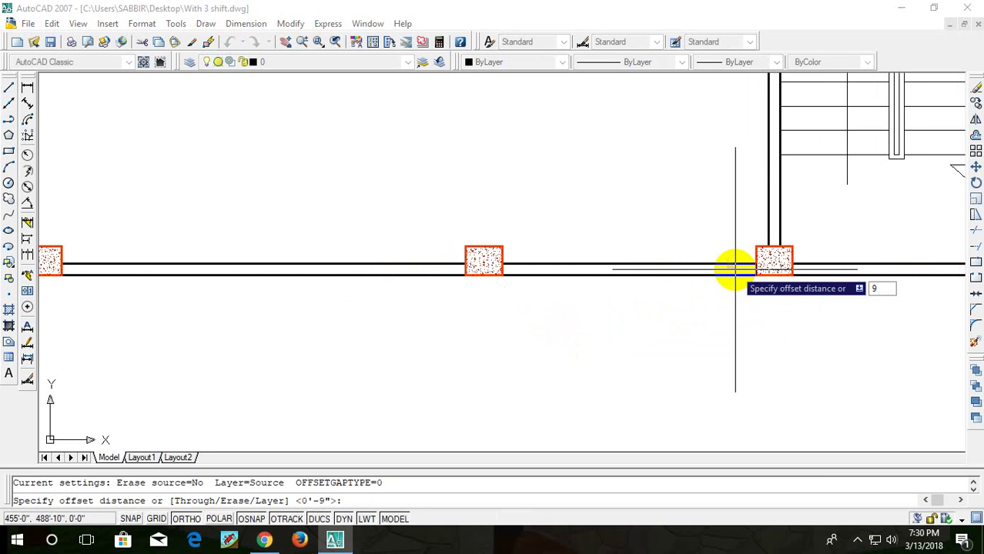
key(Escape)
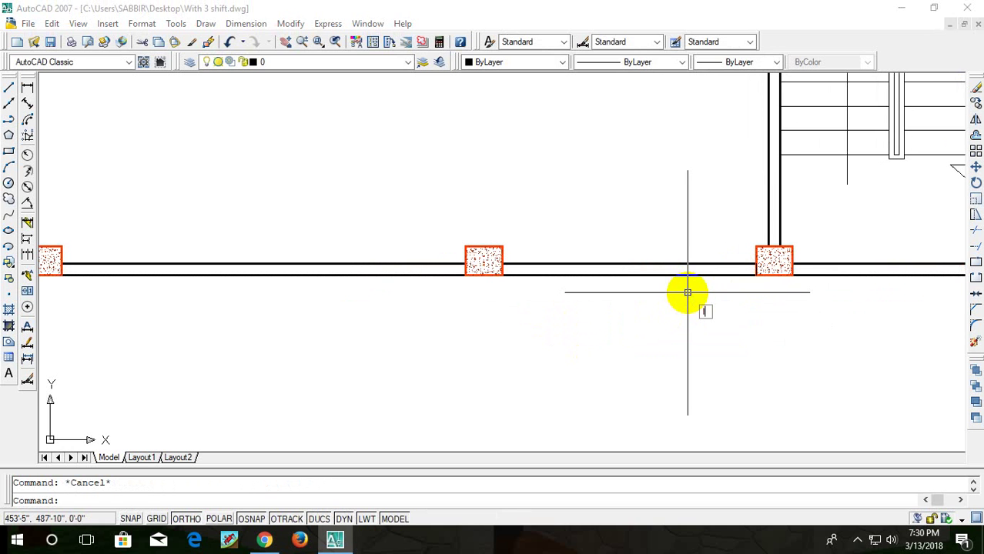
text(l)
key(Return)
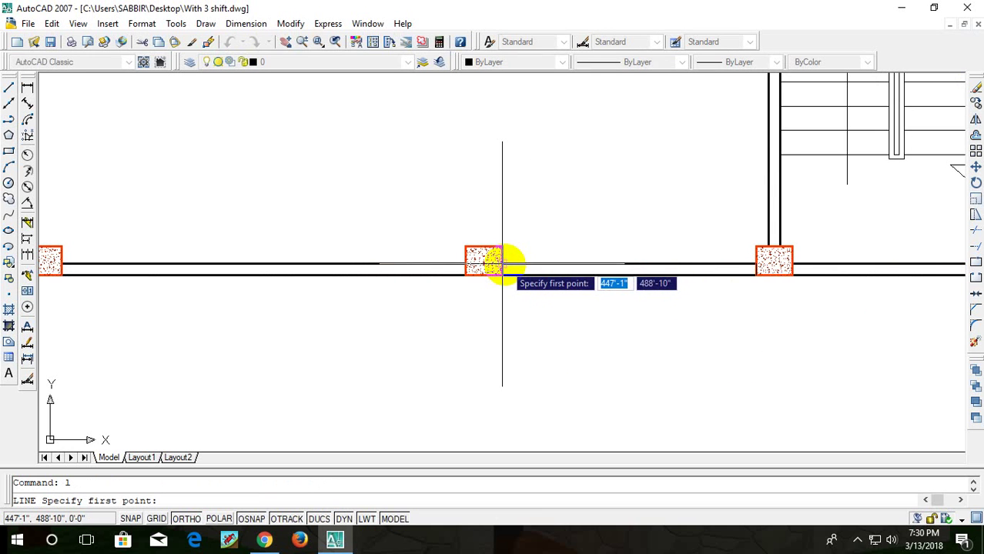
click(501, 264)
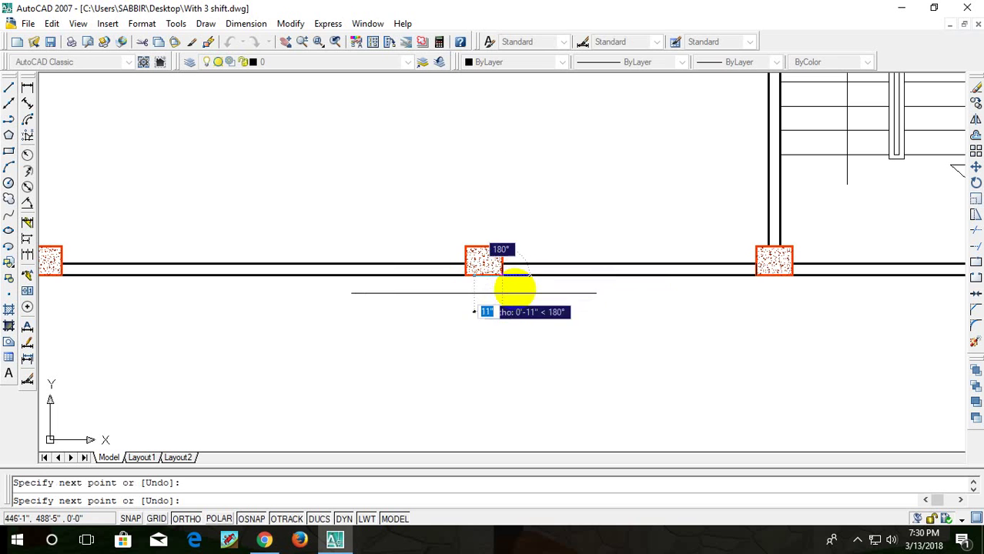
key(Escape)
- Offset the edge beside the middle column 9 inches to the right
key(Return)
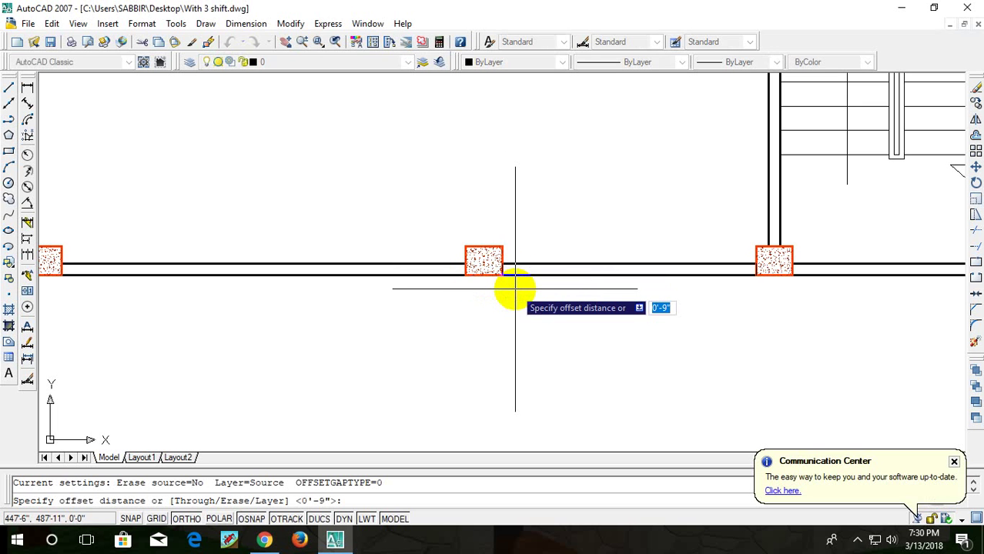
text(9)
key(Return)
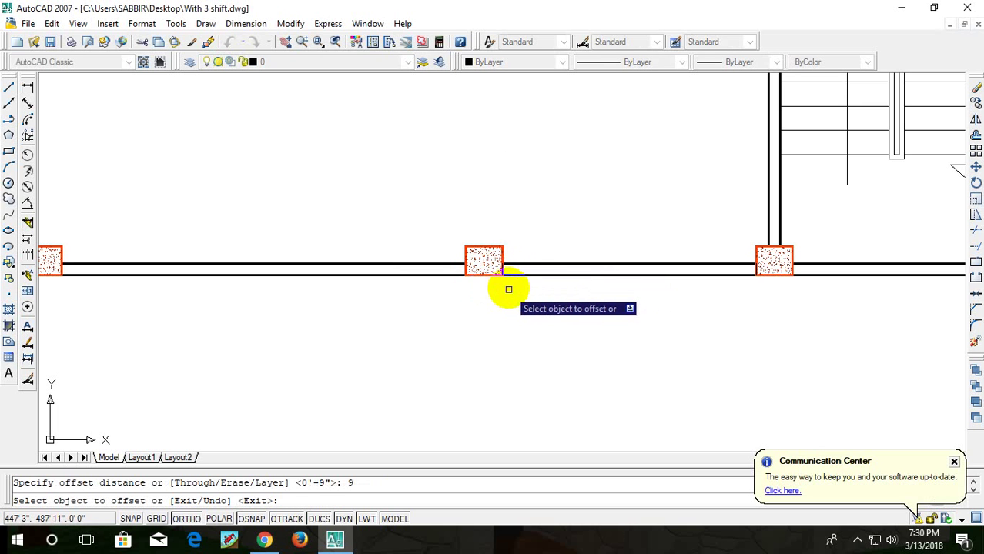
click(503, 267)
click(533, 282)
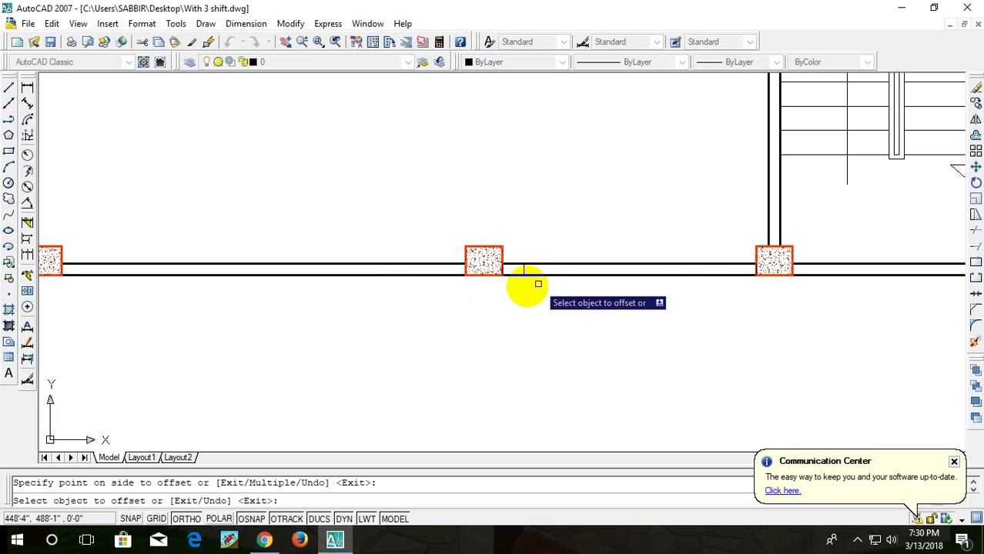
key(Escape)
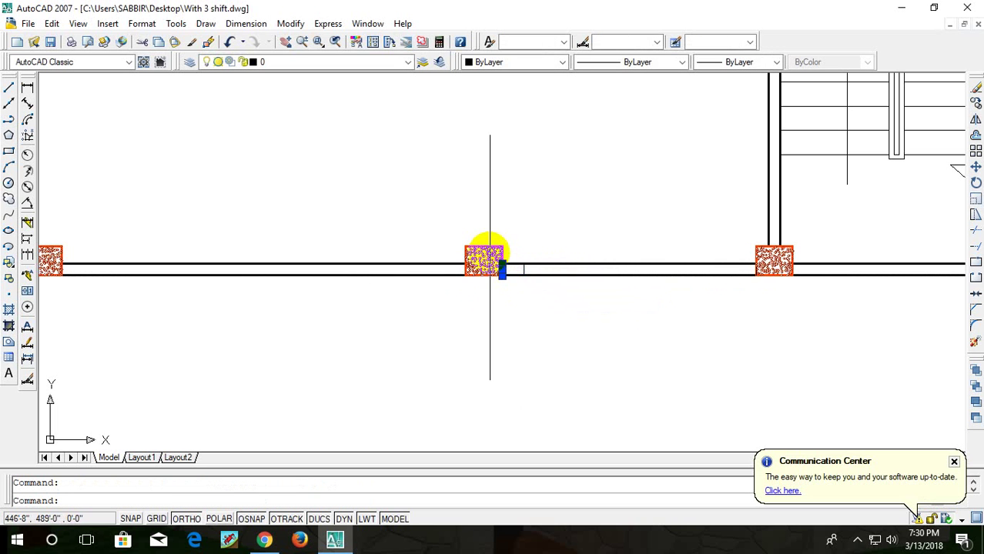
- Delete the short wall segments beside the middle and right columns, abandoning a trim attempt
key(Delete)
text(tr)
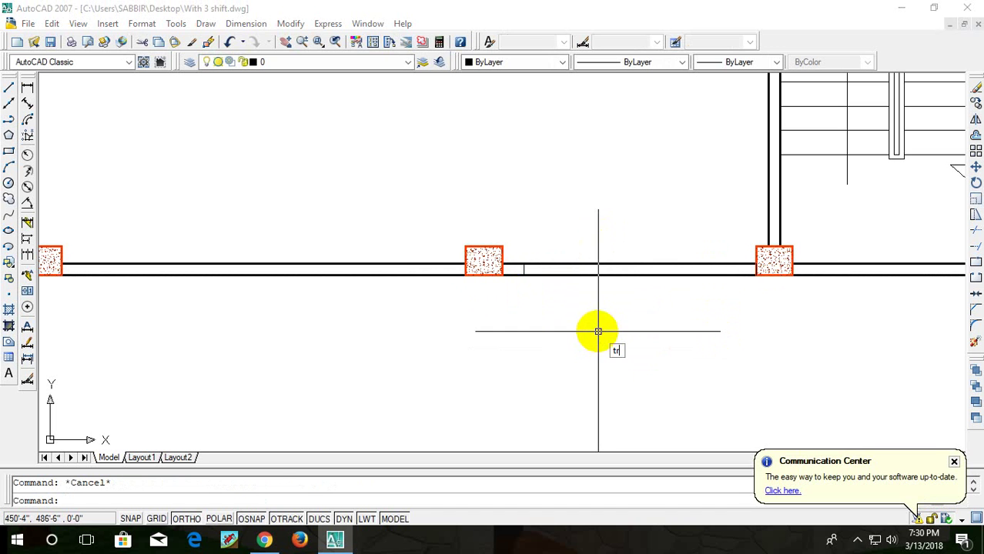
key(Return)
key(Return)
click(648, 252)
click(599, 345)
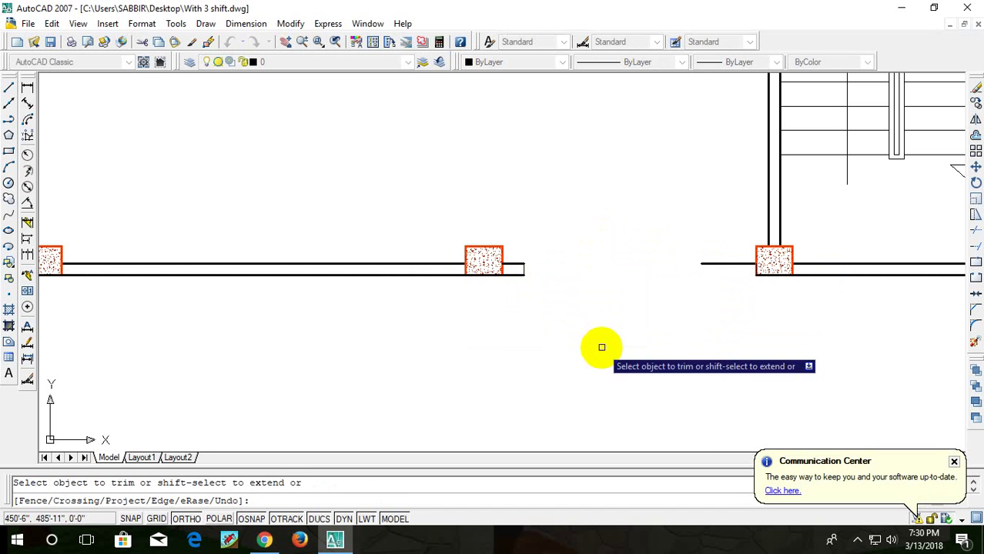
key(Escape)
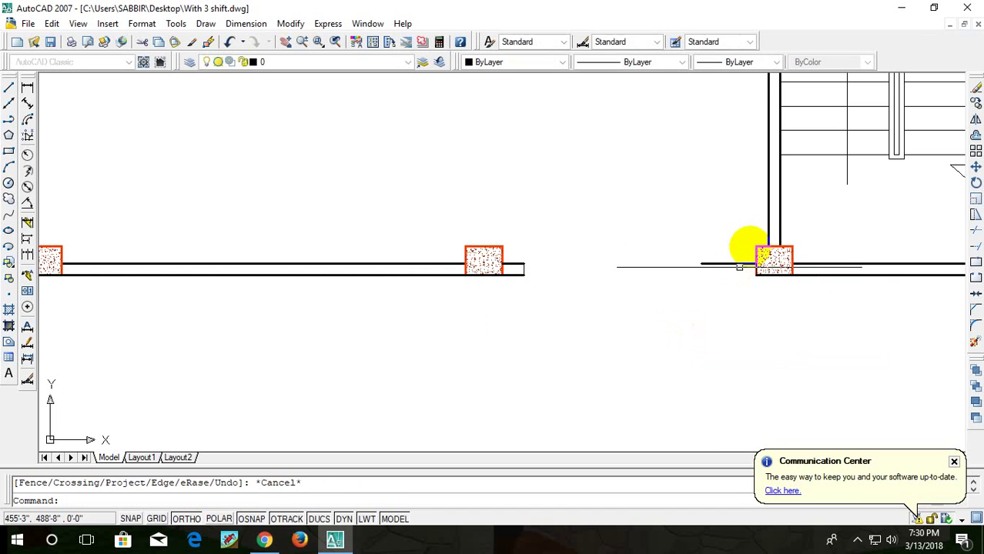
click(740, 244)
click(680, 331)
key(Delete)
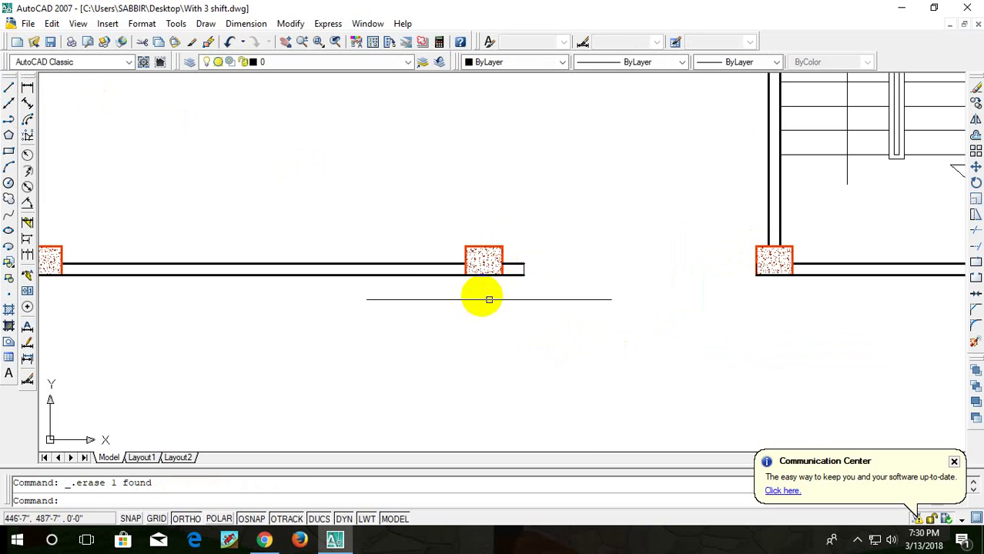
- Start Match Properties with the wall line as source, then abandon it
text(ma)
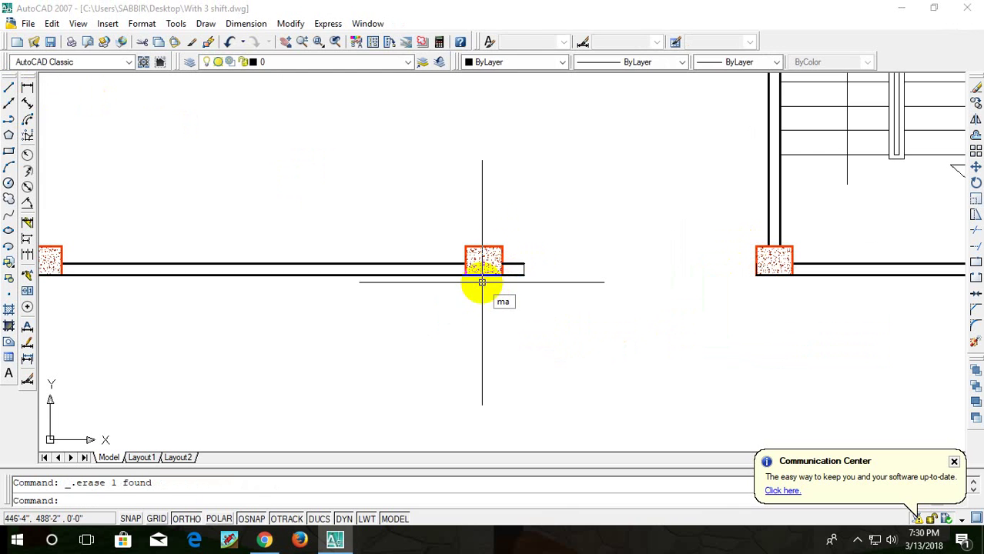
key(Return)
click(518, 270)
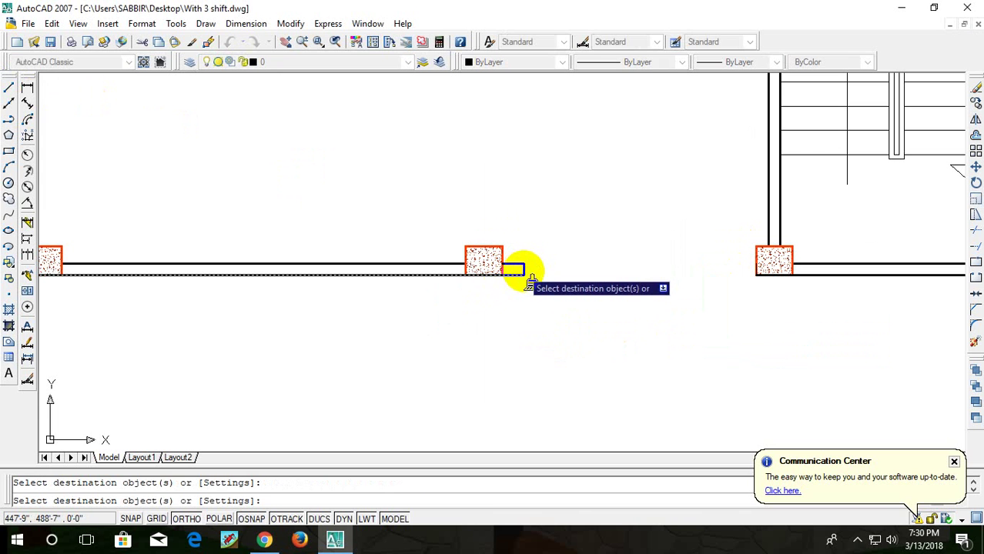
key(Escape)
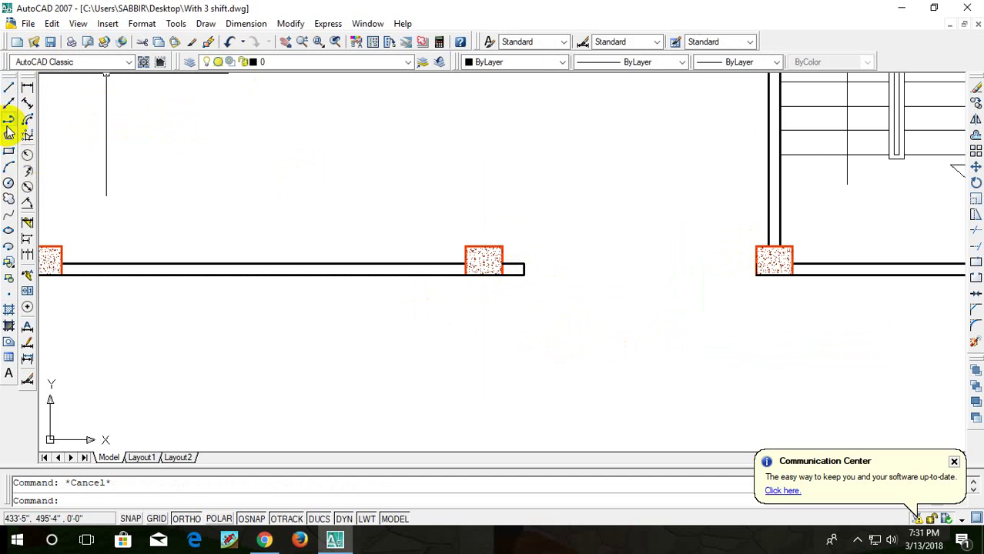
- Draw a polyline from the wall end to the right column across the opening
click(9, 122)
click(524, 264)
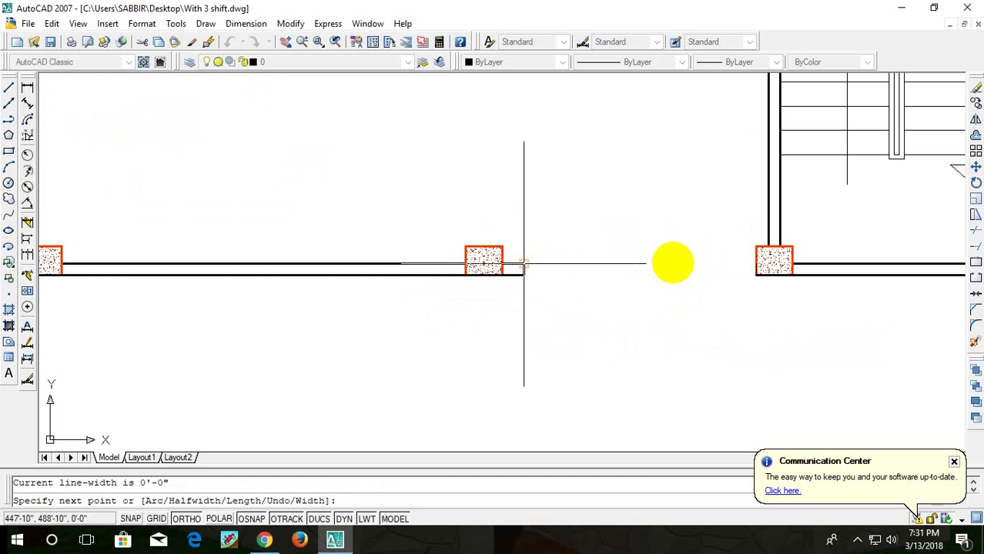
click(756, 274)
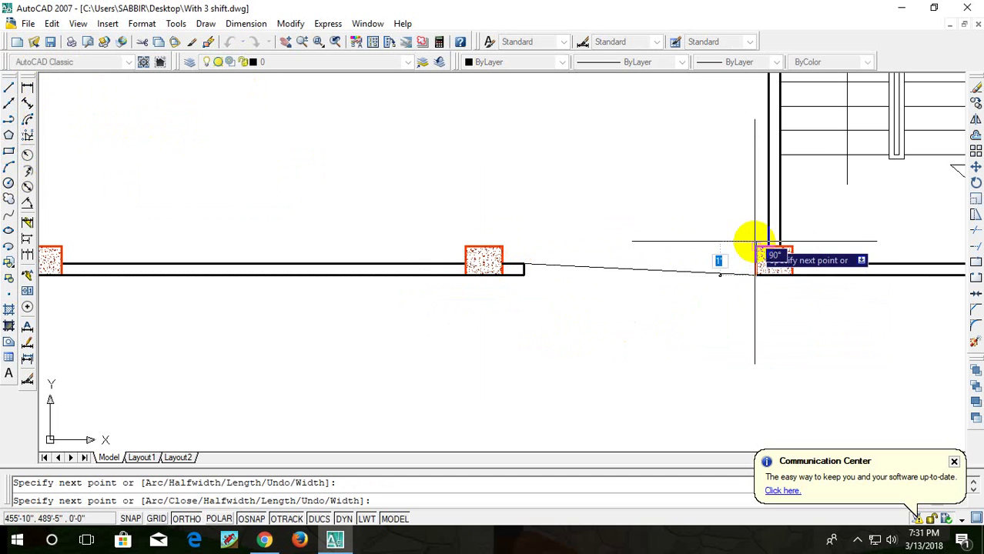
click(753, 258)
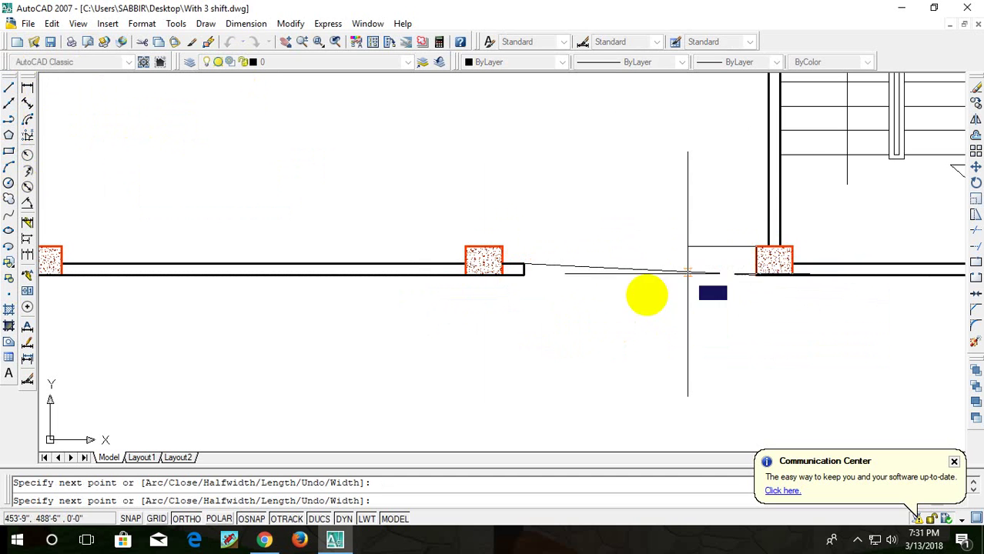
click(523, 269)
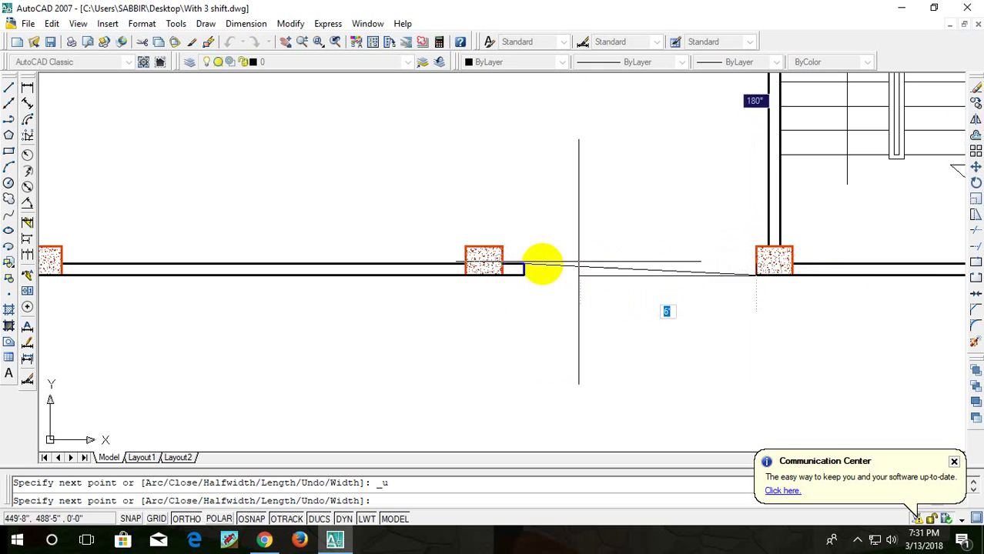
click(755, 266)
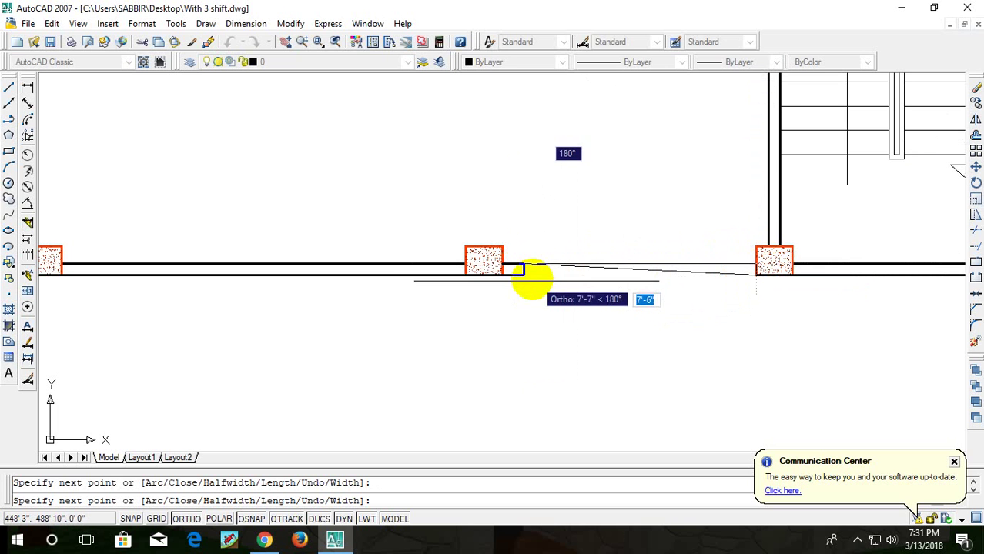
key(Escape)
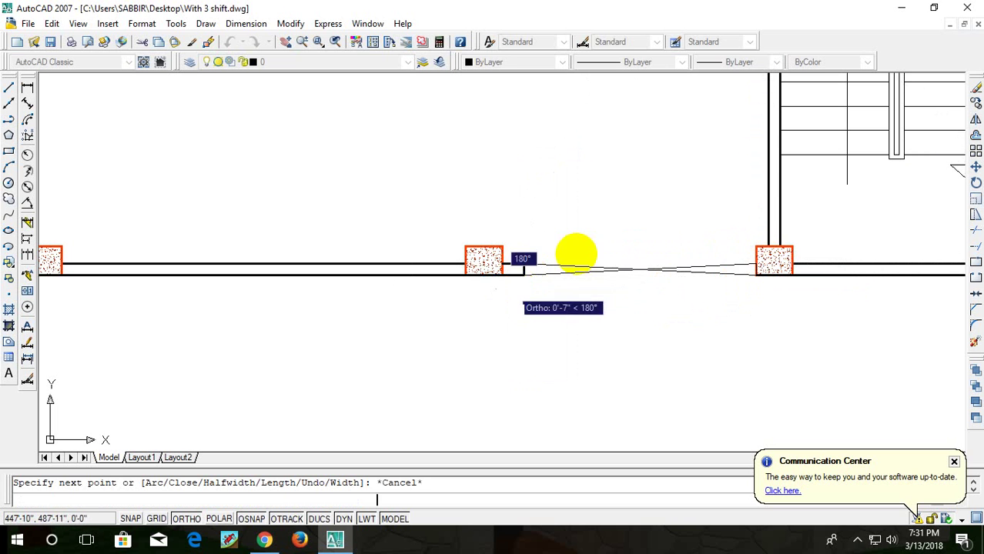
scroll(706, 288, down, 3)
scroll(647, 262, up, 3)
scroll(626, 237, down, 4)
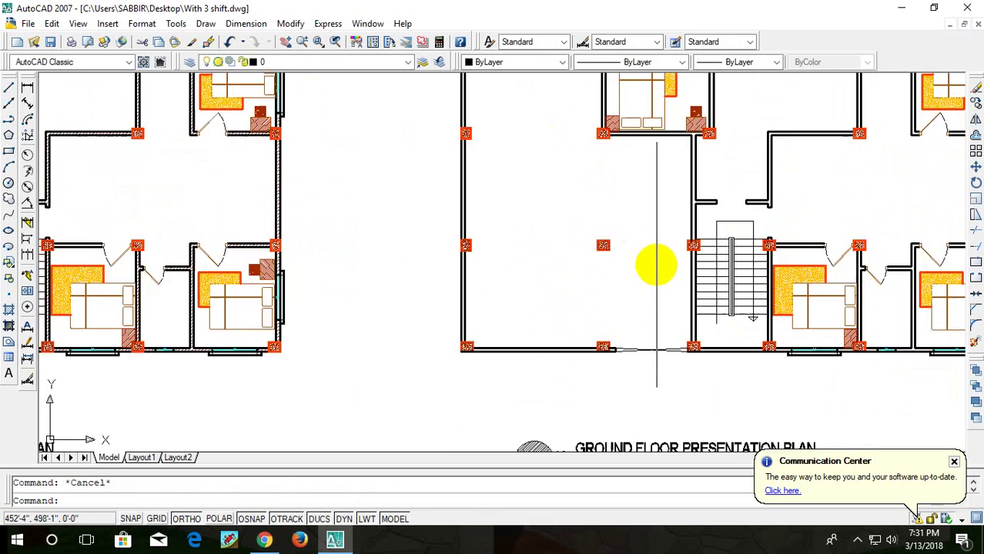
scroll(654, 263, down, 2)
scroll(654, 273, up, 2)
scroll(668, 344, up, 1)
scroll(610, 329, down, 1)
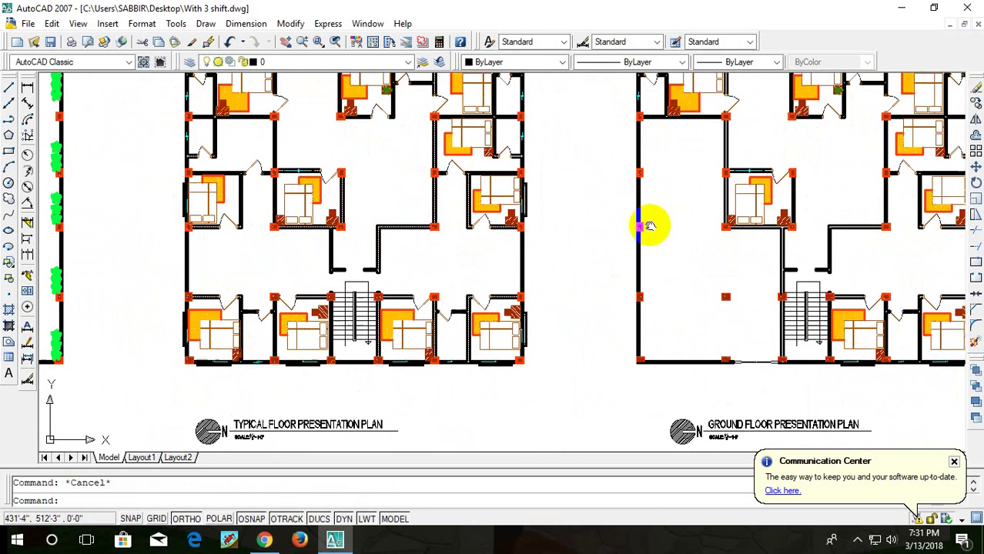
scroll(586, 262, down, 3)
scroll(663, 193, up, 4)
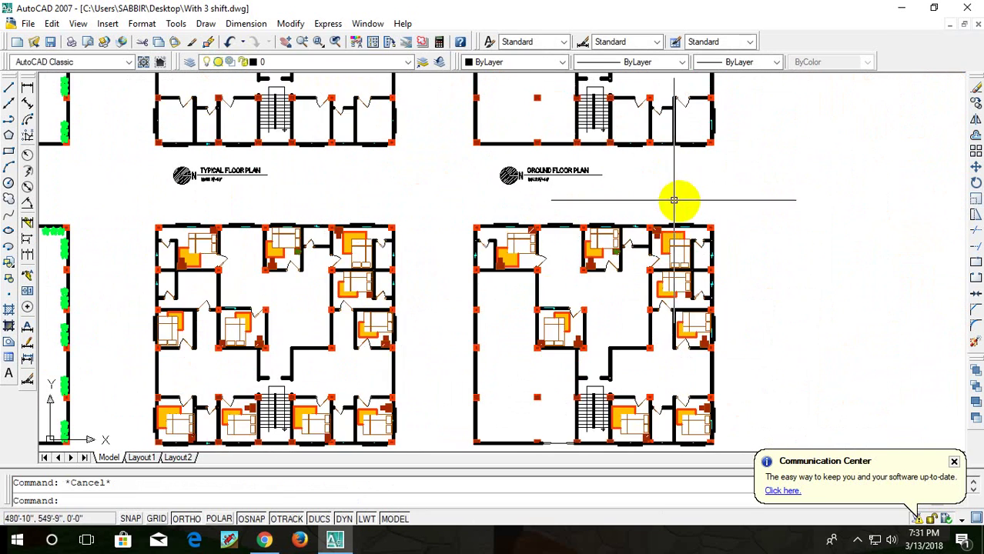
mouse_move(674, 200)
middle_down()
mouse_move(746, 268)
mouse_move(747, 136)
middle_up()
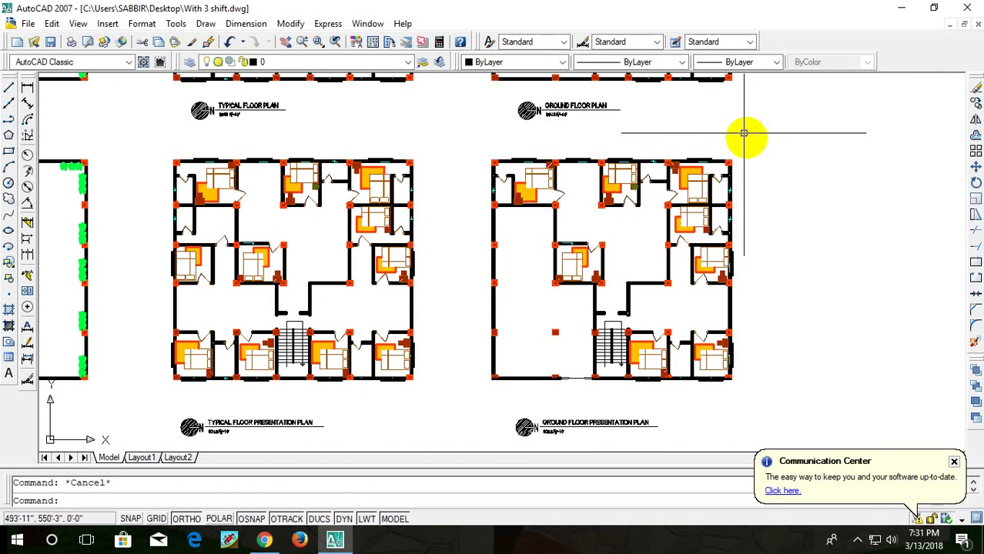
scroll(611, 285, up, 3)
scroll(742, 231, down, 1)
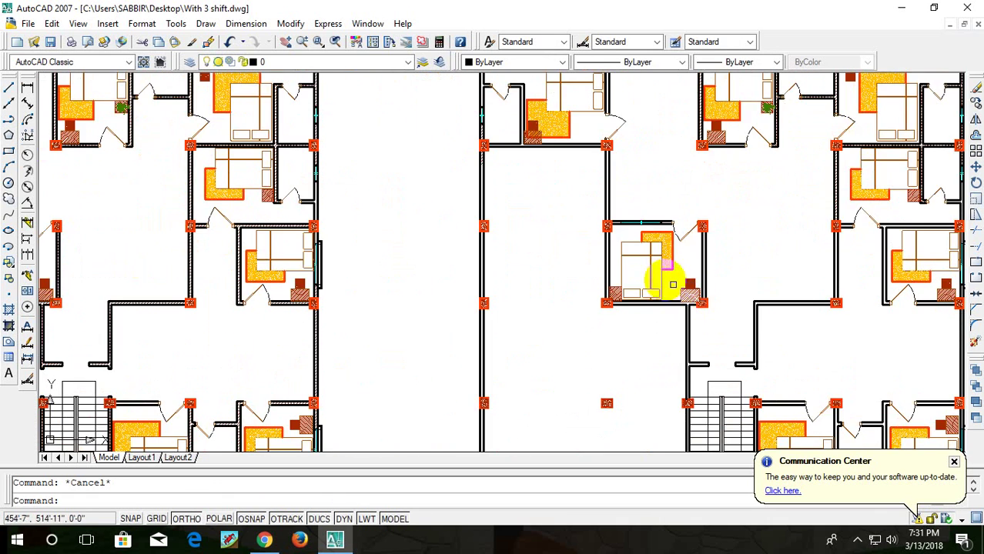
scroll(698, 246, up, 2)
scroll(703, 245, down, 2)
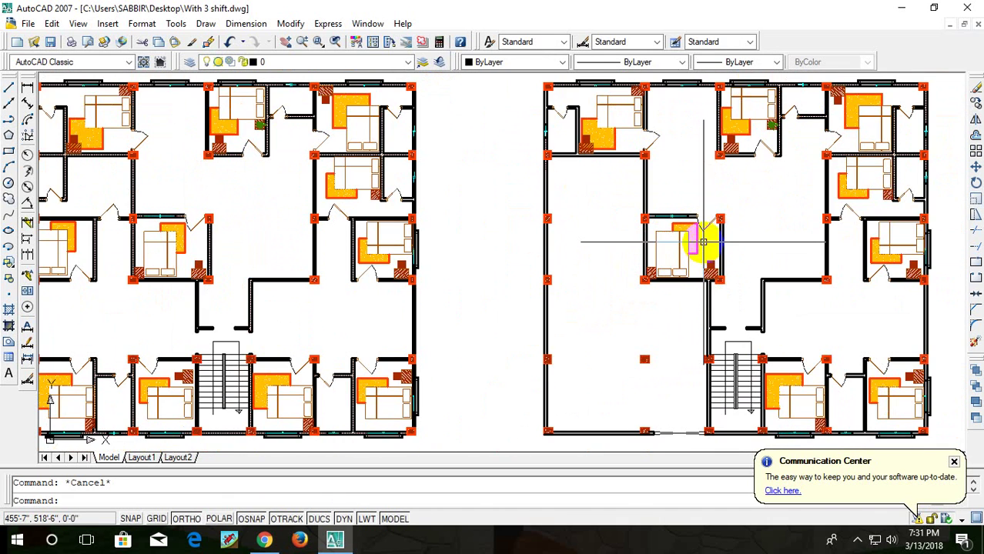
scroll(696, 240, down, 2)
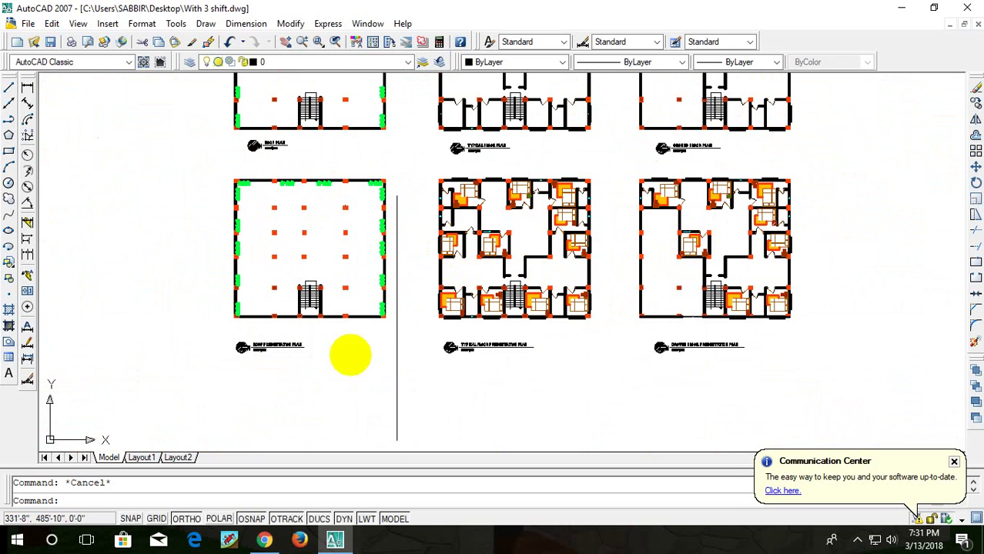
scroll(237, 343, up, 3)
scroll(226, 334, up, 2)
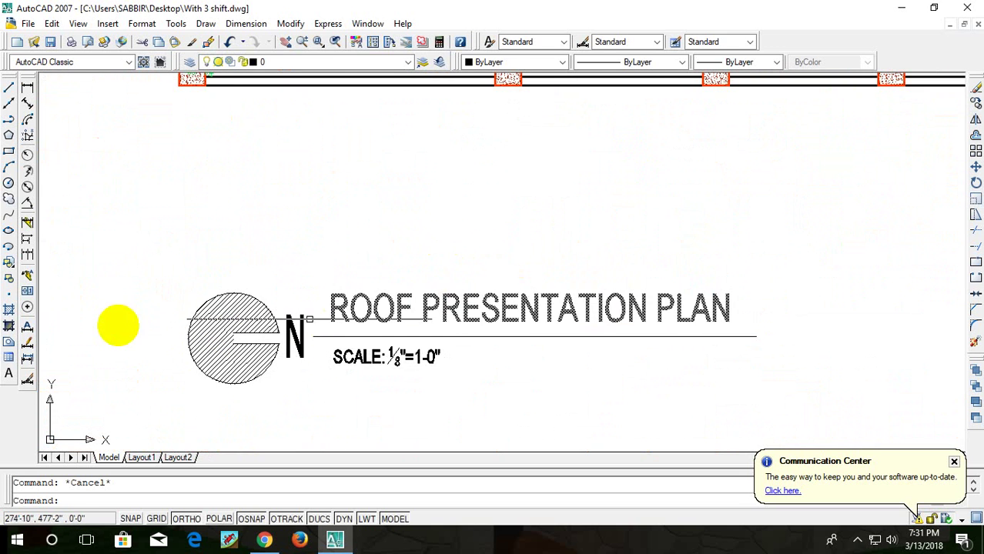
scroll(463, 155, down, 3)
scroll(395, 180, down, 2)
middle_drag(522, 212, 518, 330)
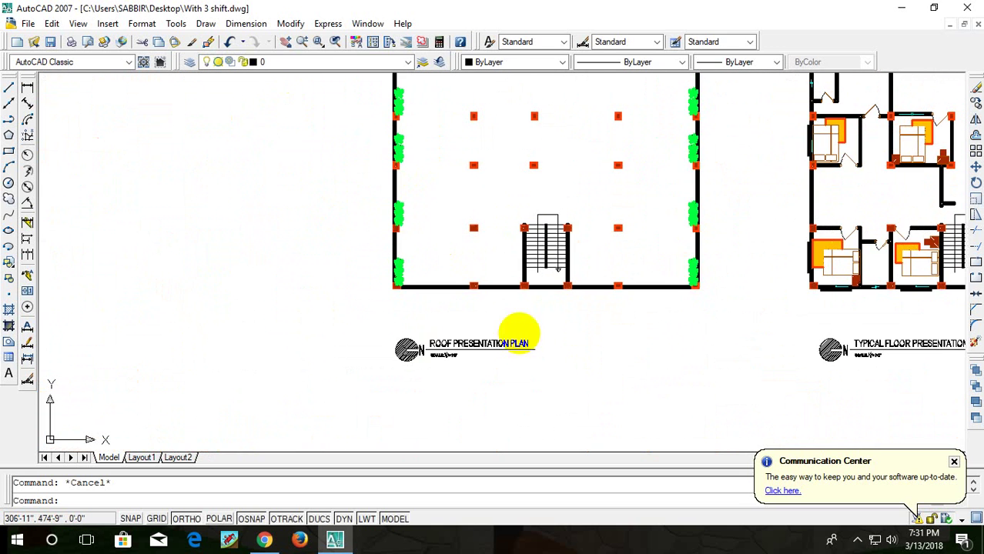
scroll(488, 221, down, 3)
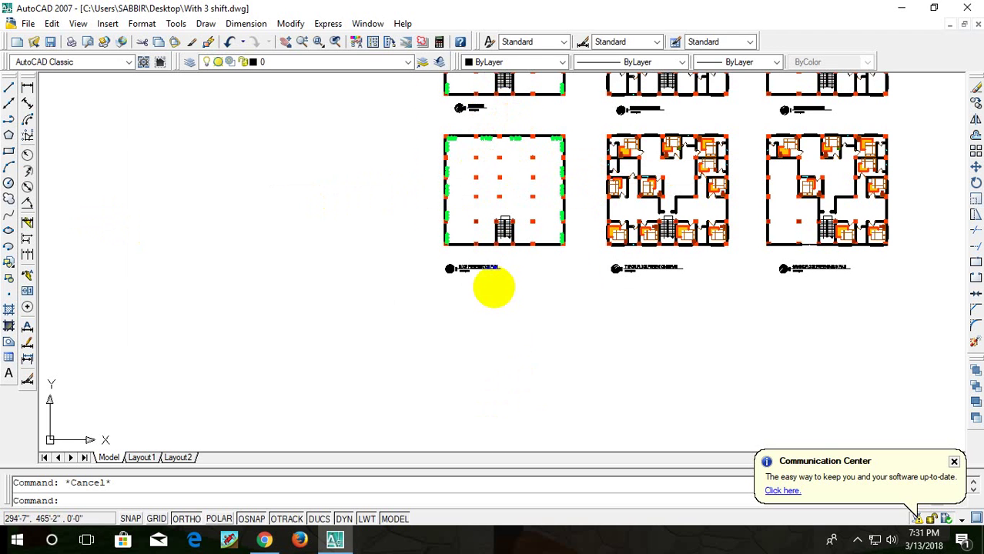
- Zoom and pan to a typical-floor bedroom showing its bed, rug and hatched block
scroll(667, 314, up, 1)
scroll(708, 269, up, 1)
scroll(681, 273, up, 2)
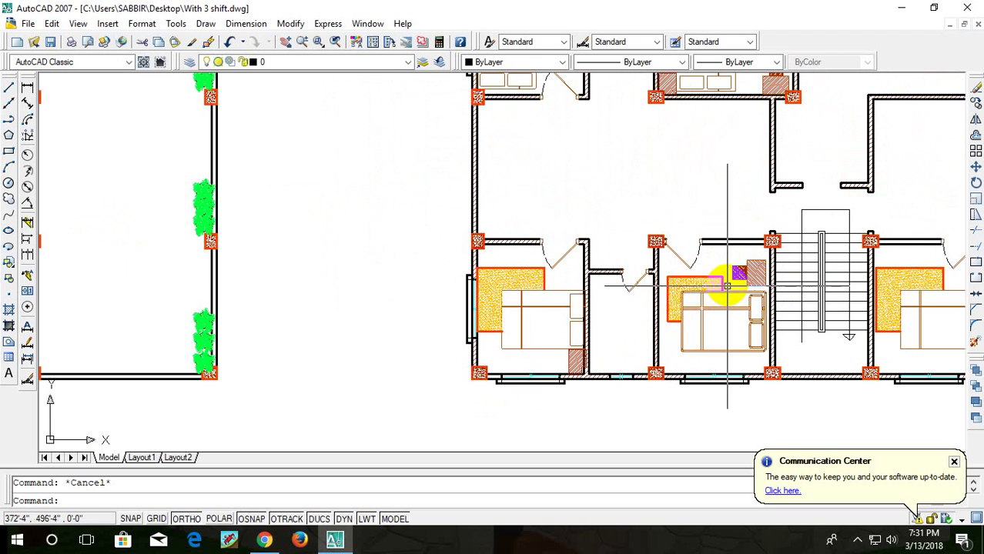
scroll(658, 206, down, 2)
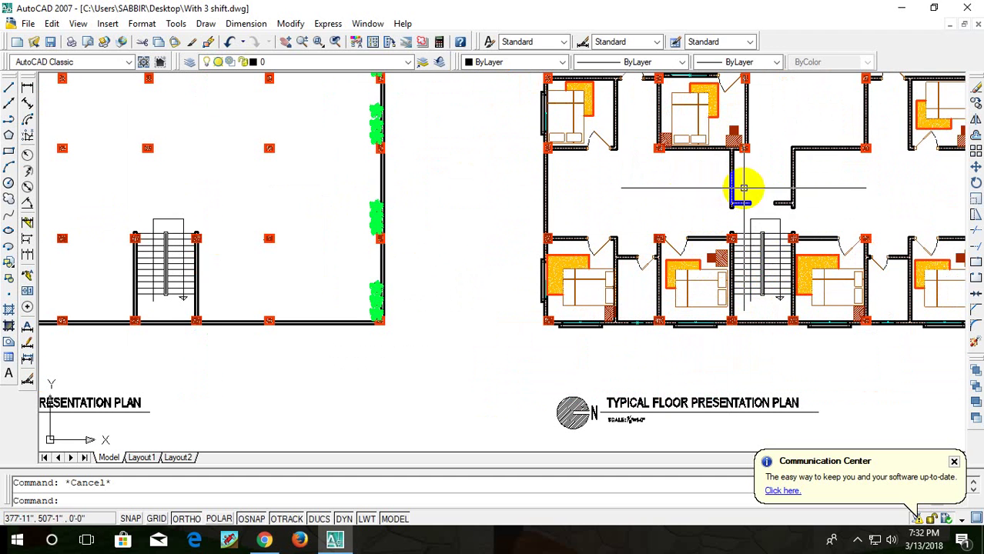
middle_drag(768, 158, 695, 232)
scroll(699, 237, down, 3)
scroll(702, 246, up, 3)
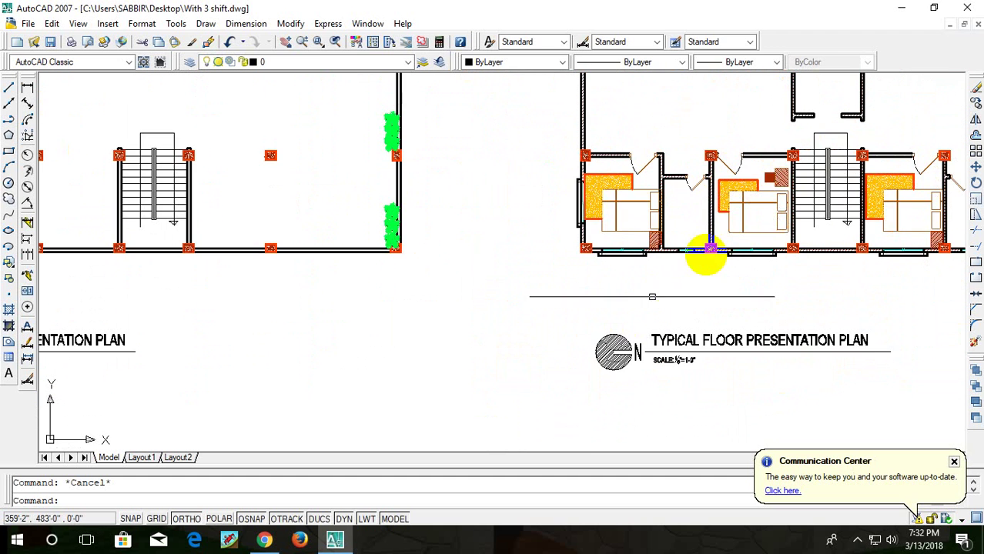
scroll(683, 200, up, 5)
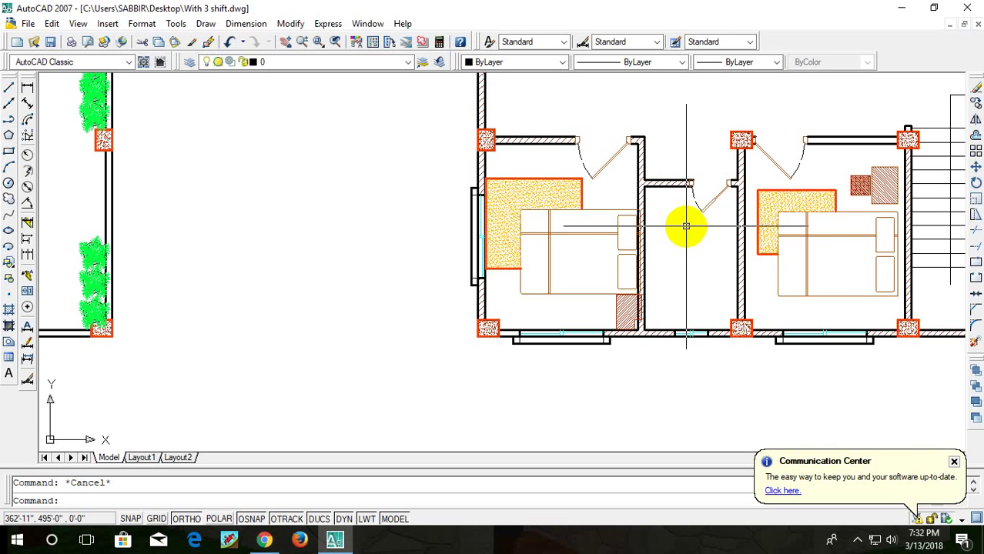
scroll(681, 221, down, 2)
scroll(639, 202, up, 5)
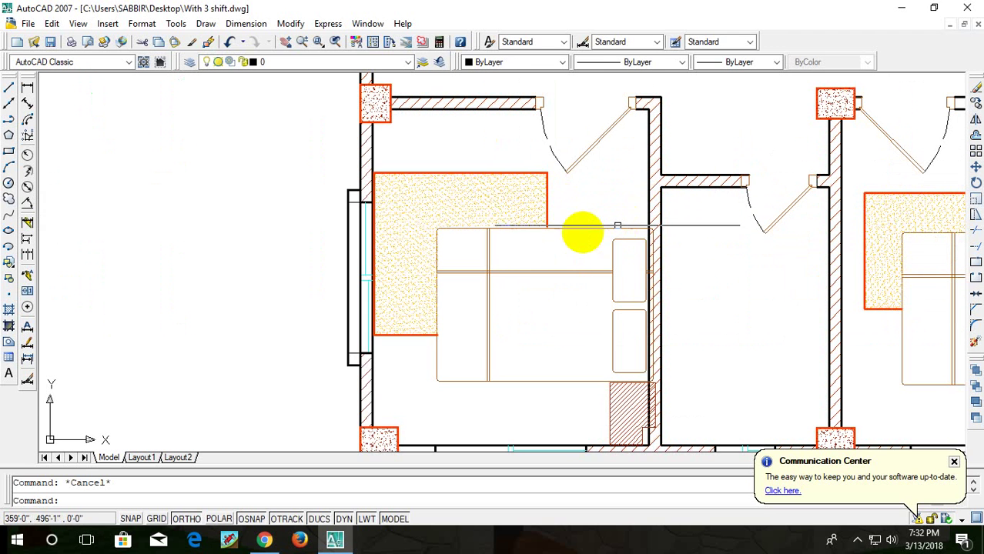
scroll(594, 213, down, 1)
scroll(589, 204, up, 2)
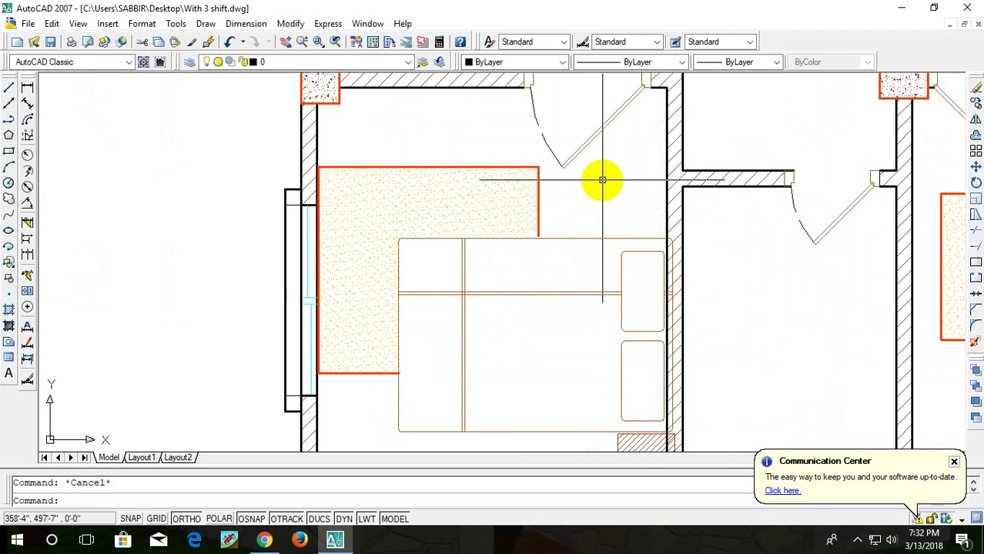
scroll(609, 264, down, 1)
scroll(609, 263, down, 4)
scroll(606, 231, up, 3)
scroll(617, 285, down, 1)
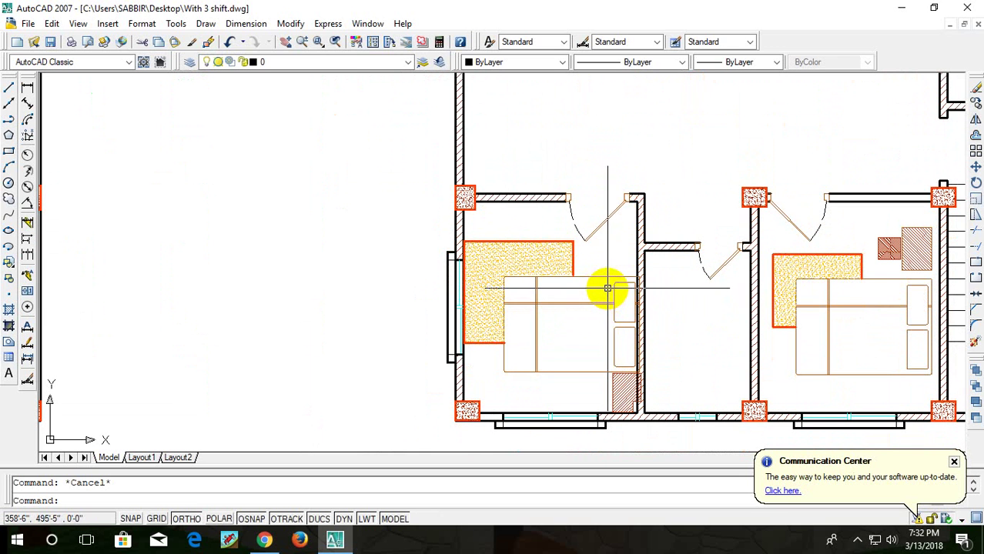
scroll(567, 334, down, 2)
scroll(492, 378, up, 3)
scroll(478, 394, up, 1)
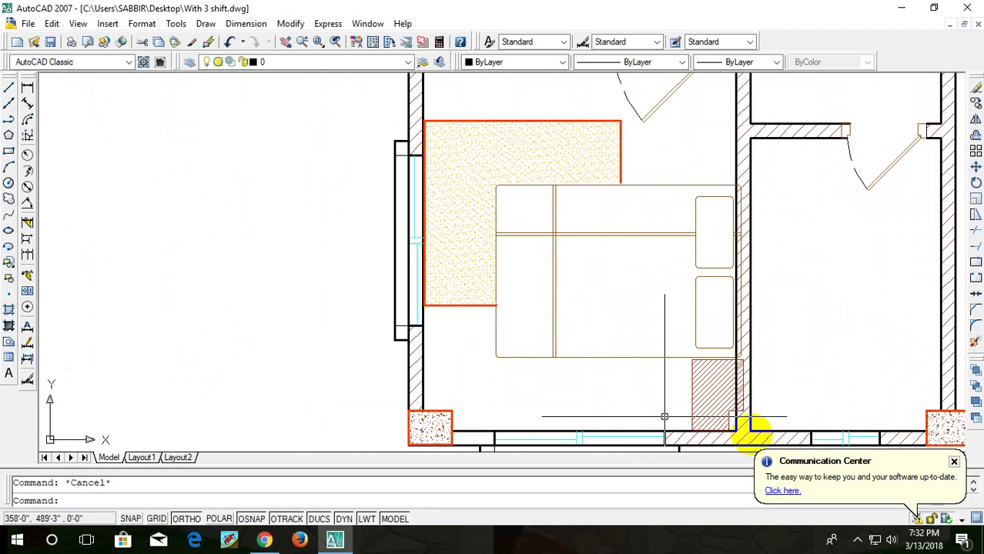
click(706, 391)
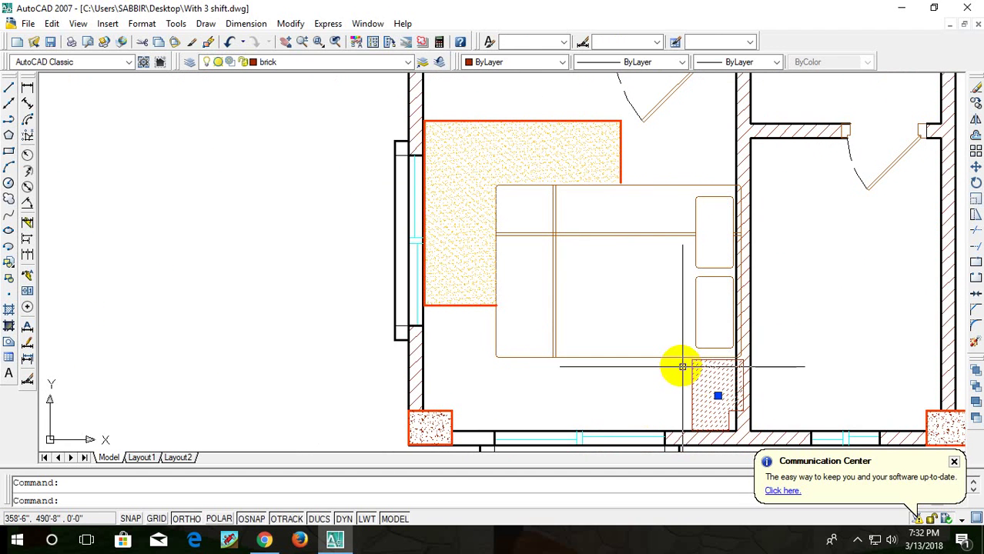
key(Delete)
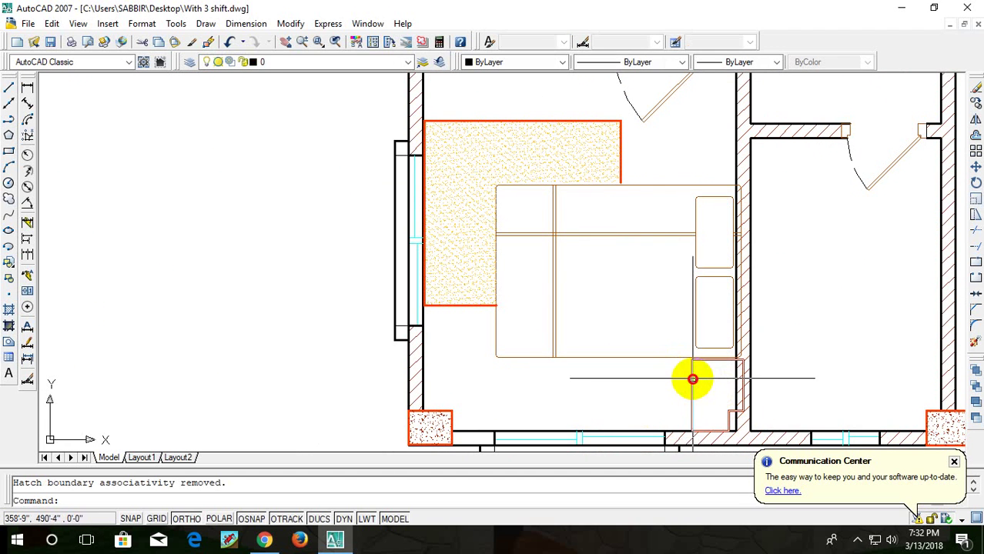
scroll(698, 370, down, 3)
scroll(784, 329, up, 1)
scroll(844, 295, up, 2)
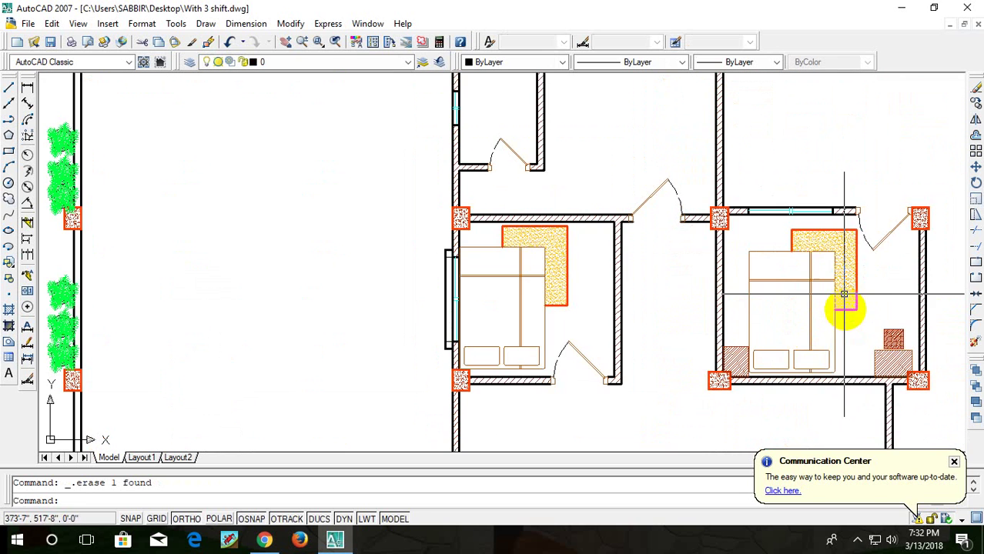
middle_drag(844, 294, 801, 297)
click(695, 295)
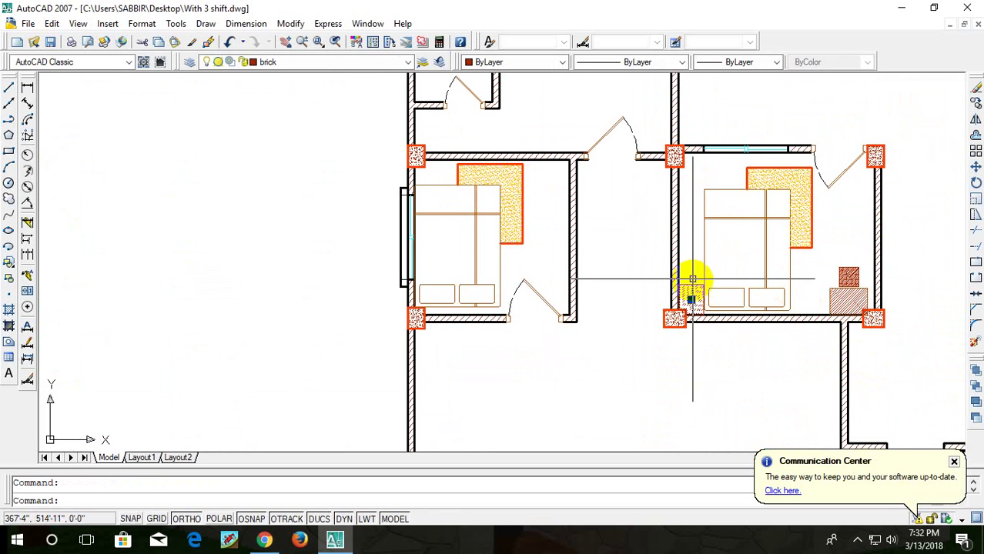
click(693, 287)
text(cp)
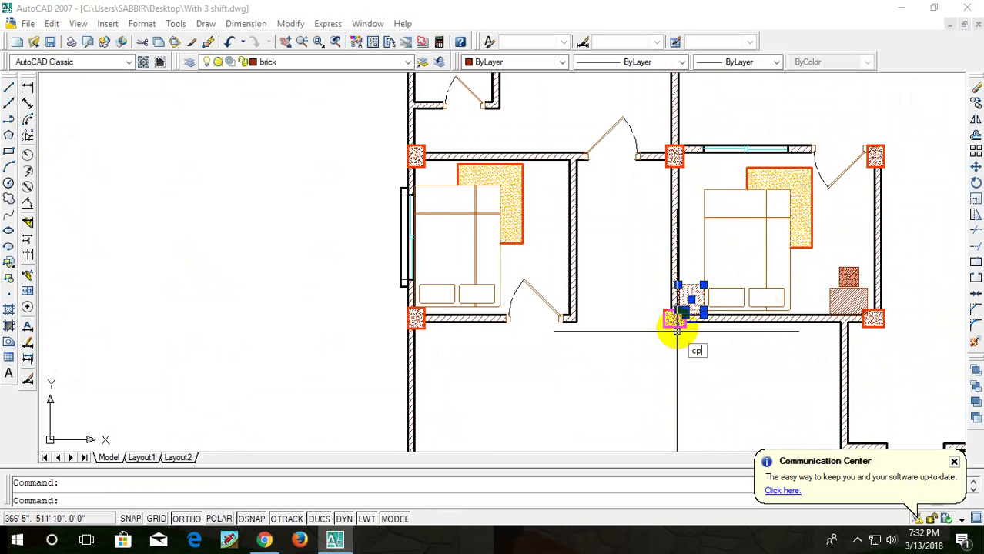
key(Return)
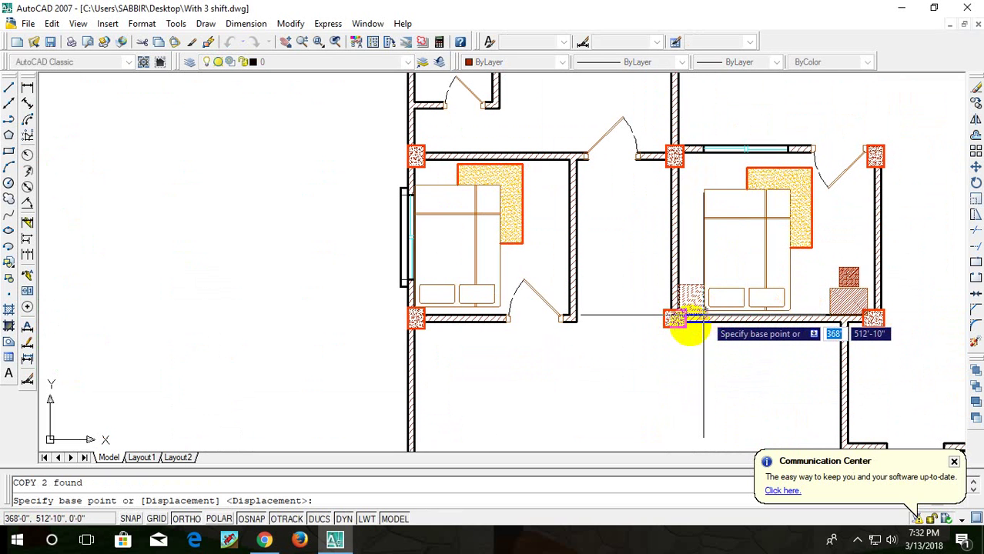
key(Escape)
- Start copying the small hatched square with the corner column as base point
scroll(674, 329, down, 5)
scroll(707, 281, down, 2)
scroll(706, 416, up, 1)
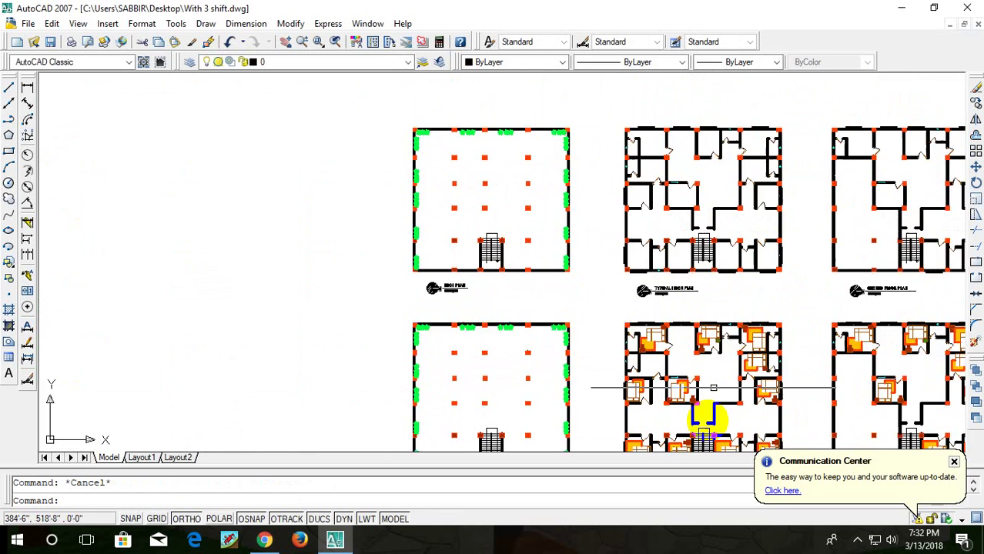
scroll(714, 388, down, 1)
scroll(819, 332, up, 3)
scroll(753, 385, up, 2)
scroll(567, 356, up, 1)
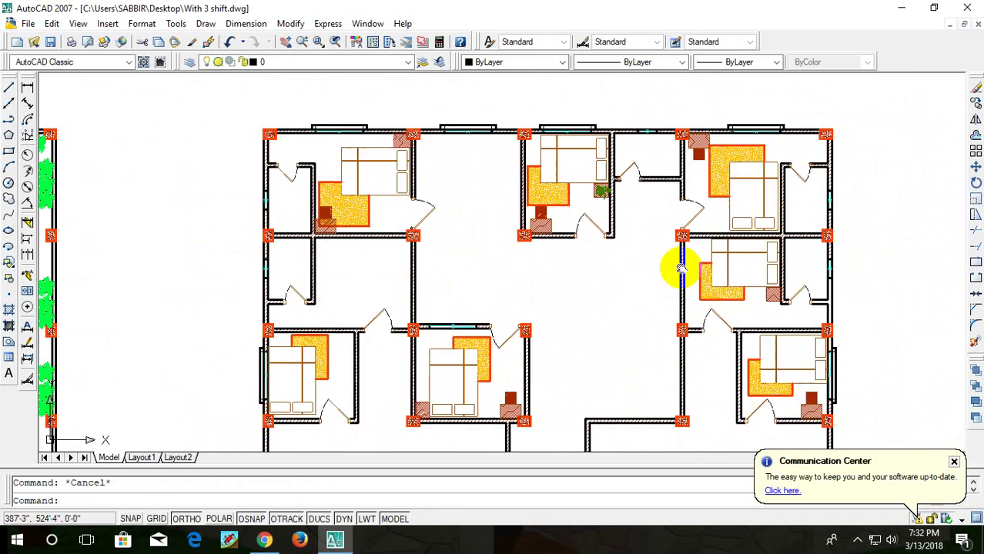
scroll(554, 334, up, 1)
scroll(521, 369, up, 2)
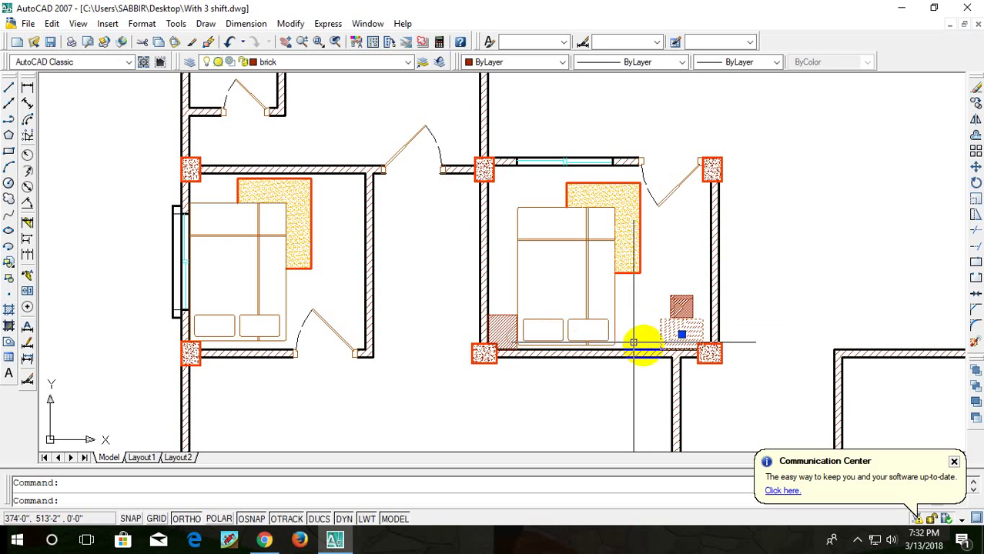
text(cp)
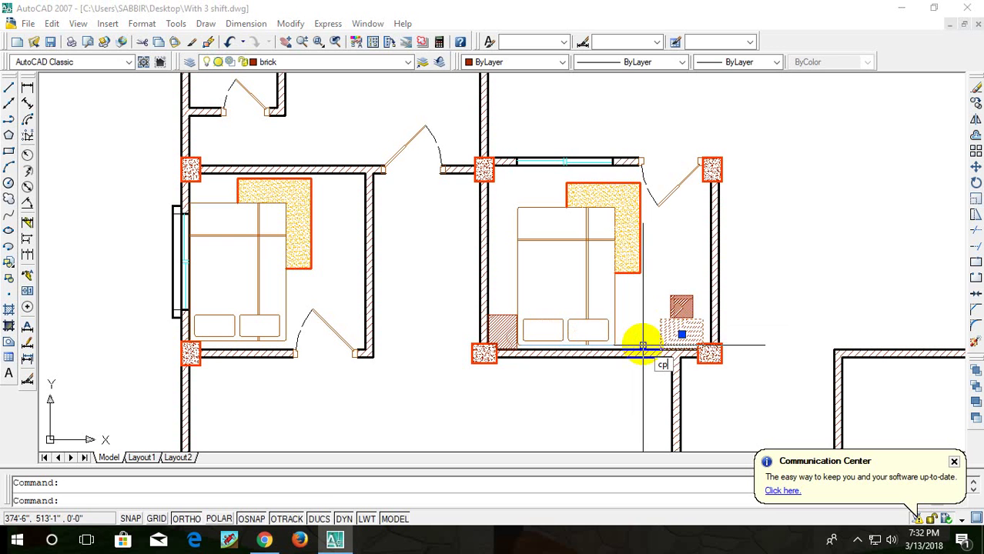
key(Return)
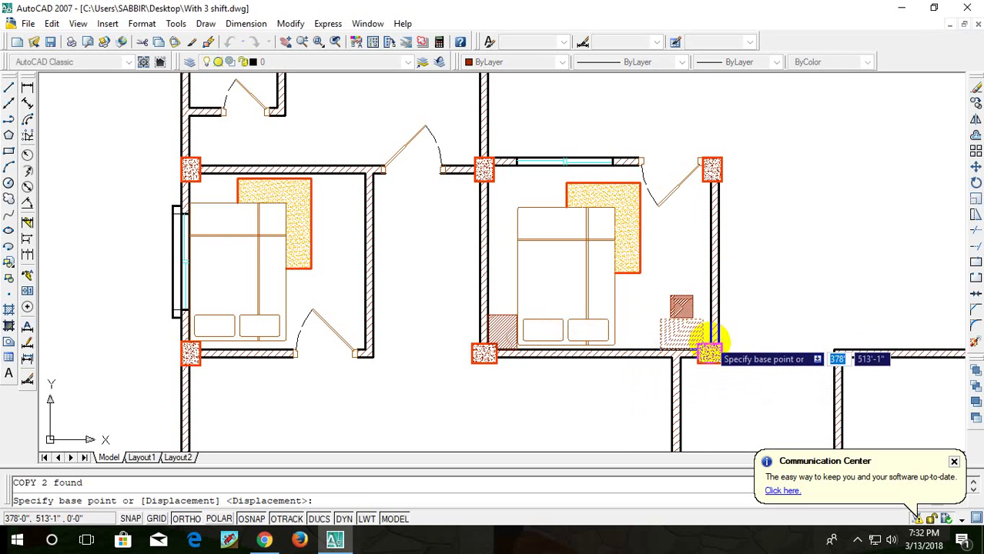
click(660, 346)
- Turn Ortho off and place the copy in the bedroom's bottom corner
scroll(677, 397, down, 3)
scroll(677, 346, down, 3)
scroll(671, 270, up, 3)
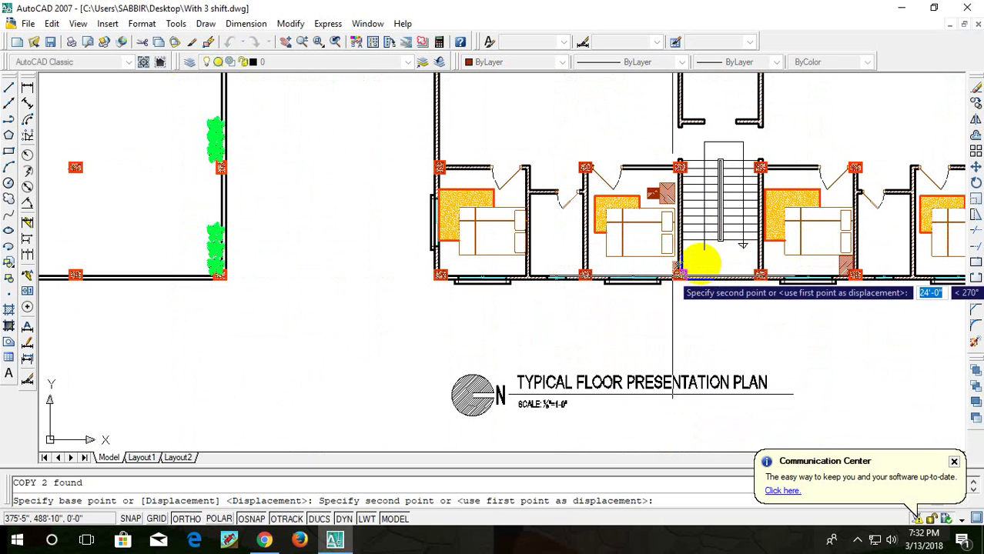
key(F8)
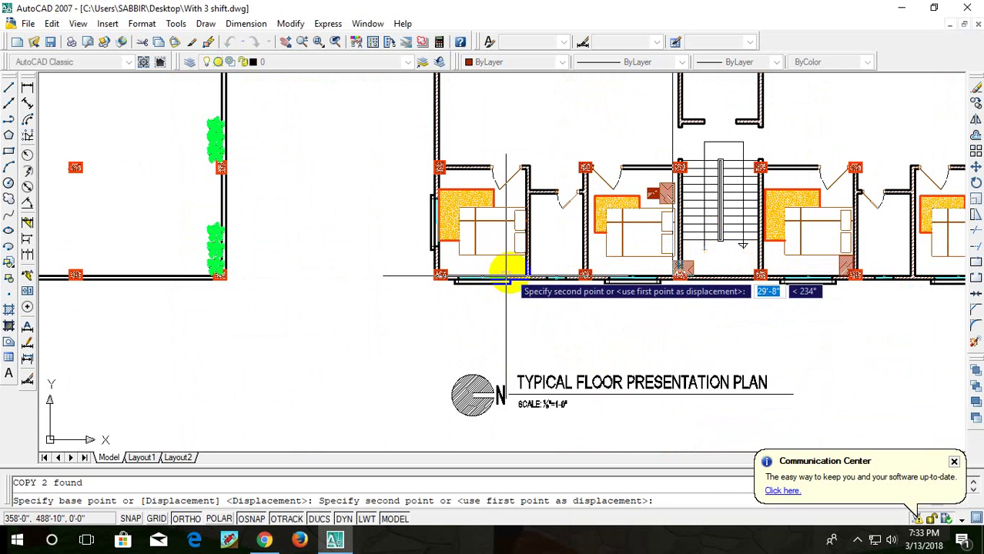
scroll(504, 282, up, 3)
scroll(502, 284, up, 2)
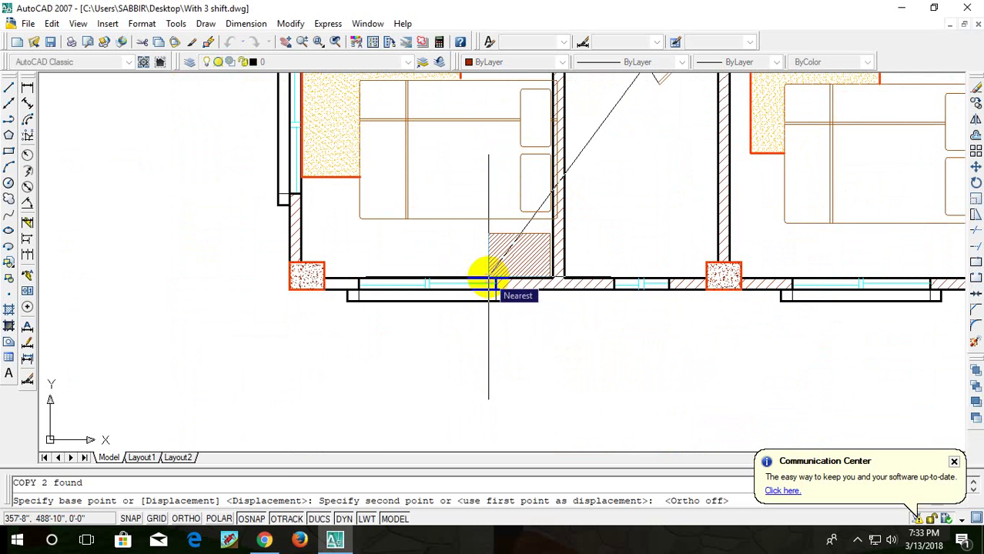
click(497, 277)
- Move the copied hatched square 0'-2" left, flush against the bedroom wall
key(Escape)
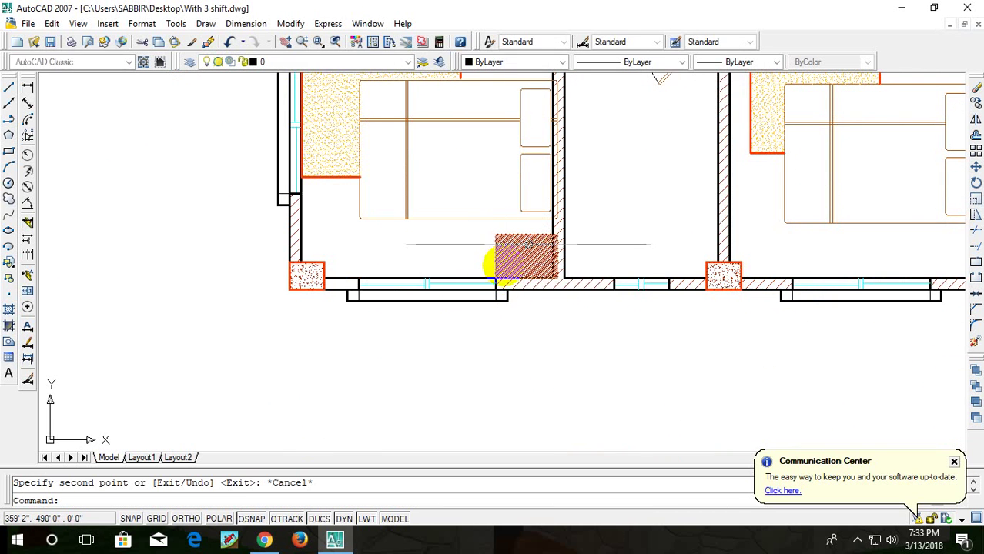
scroll(505, 256, up, 6)
drag(587, 139, 447, 249)
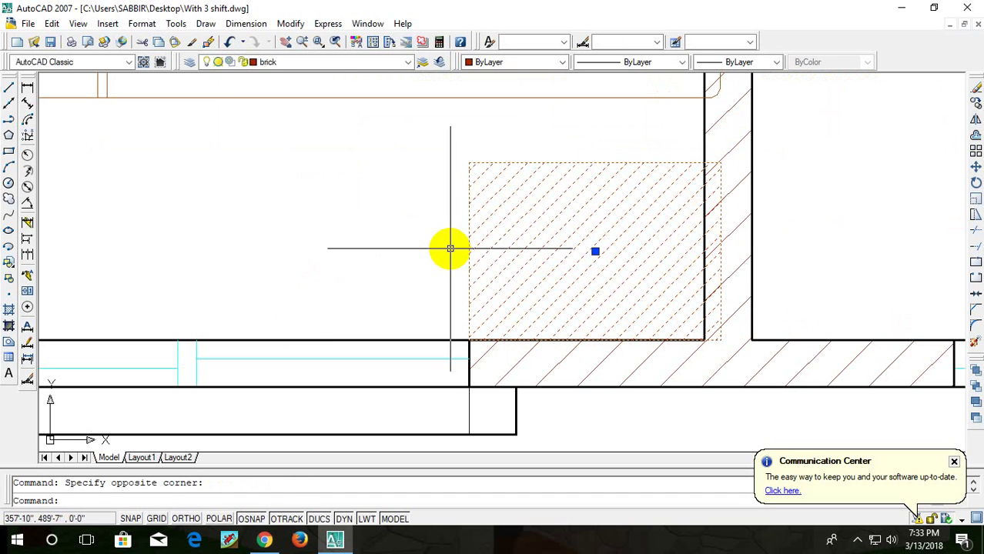
right_click(451, 249)
click(588, 286)
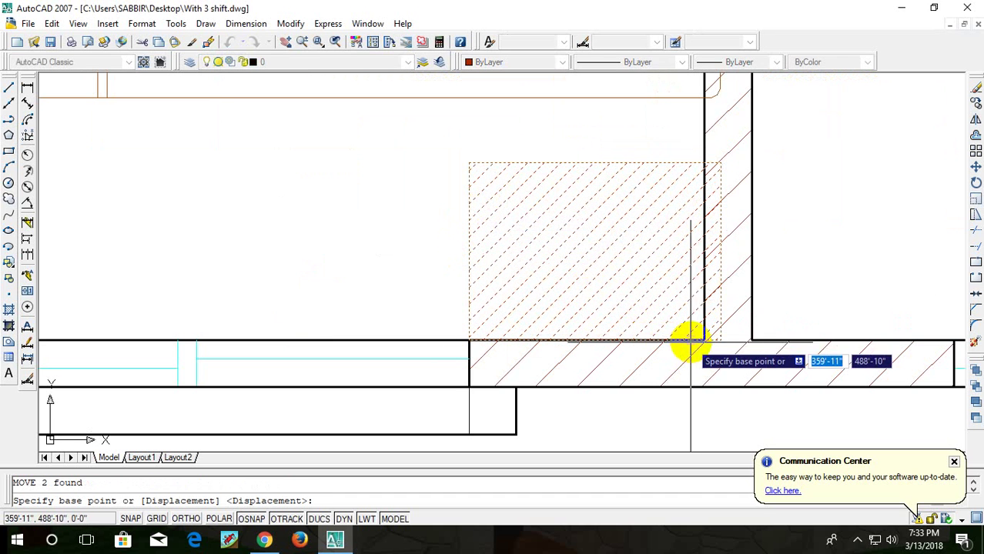
click(719, 338)
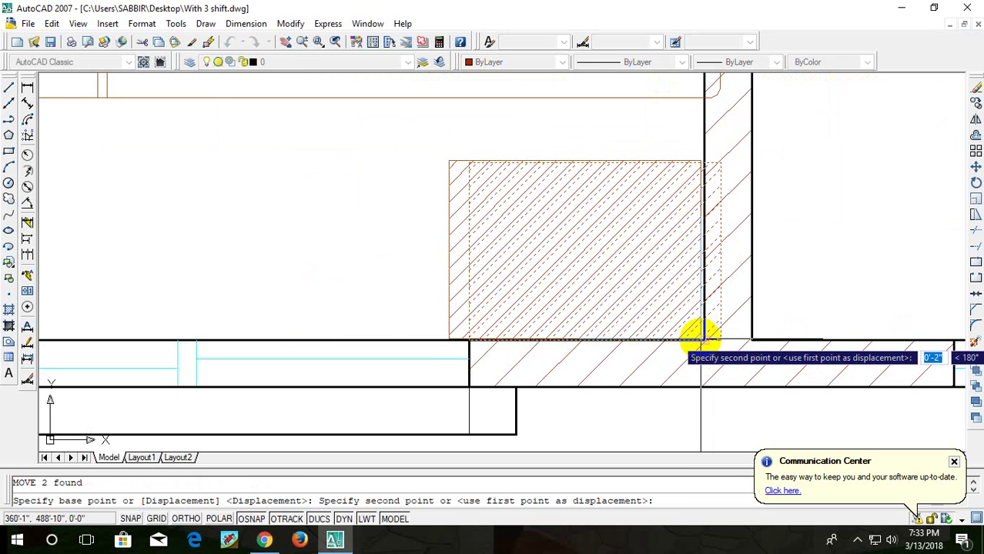
click(702, 339)
key(Escape)
scroll(685, 273, down, 3)
scroll(762, 226, down, 3)
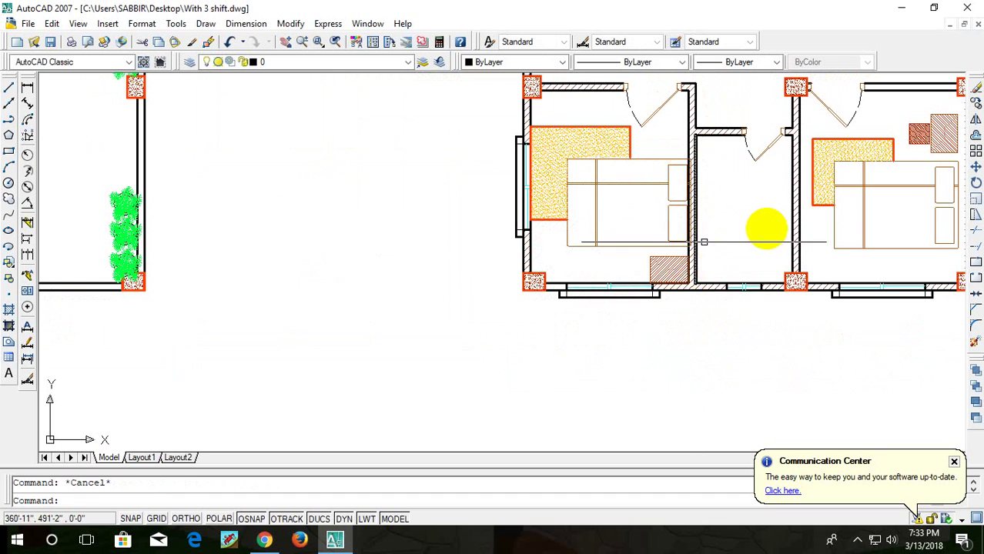
scroll(739, 270, down, 4)
scroll(694, 325, up, 5)
middle_drag(693, 325, 654, 198)
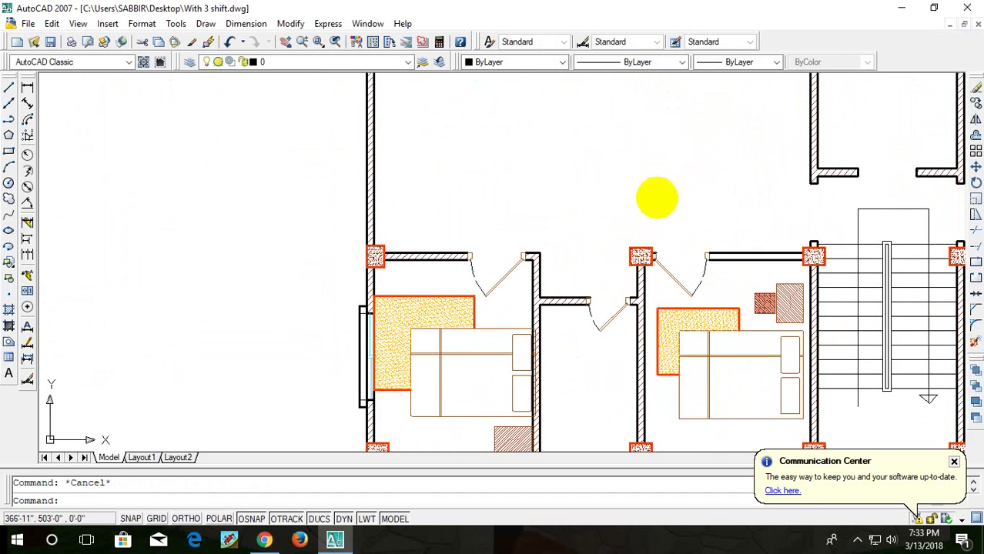
scroll(568, 287, down, 1)
middle_drag(568, 287, 580, 295)
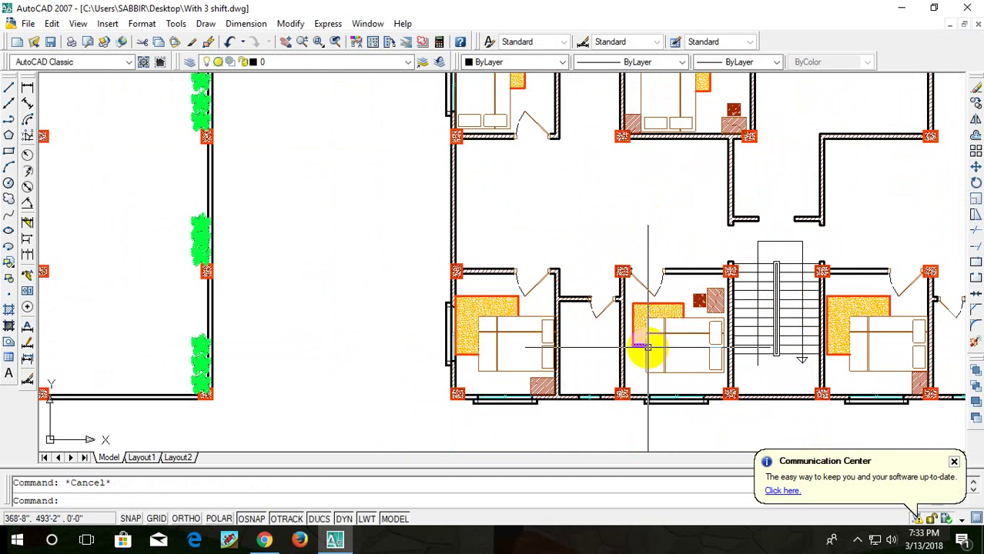
scroll(572, 362, up, 2)
middle_drag(507, 391, 527, 373)
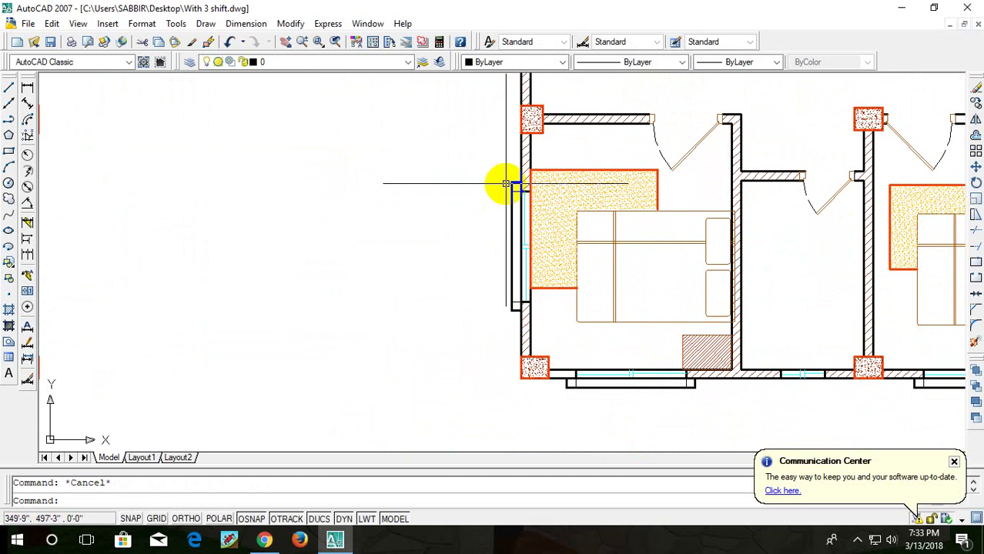
middle_drag(578, 298, 561, 356)
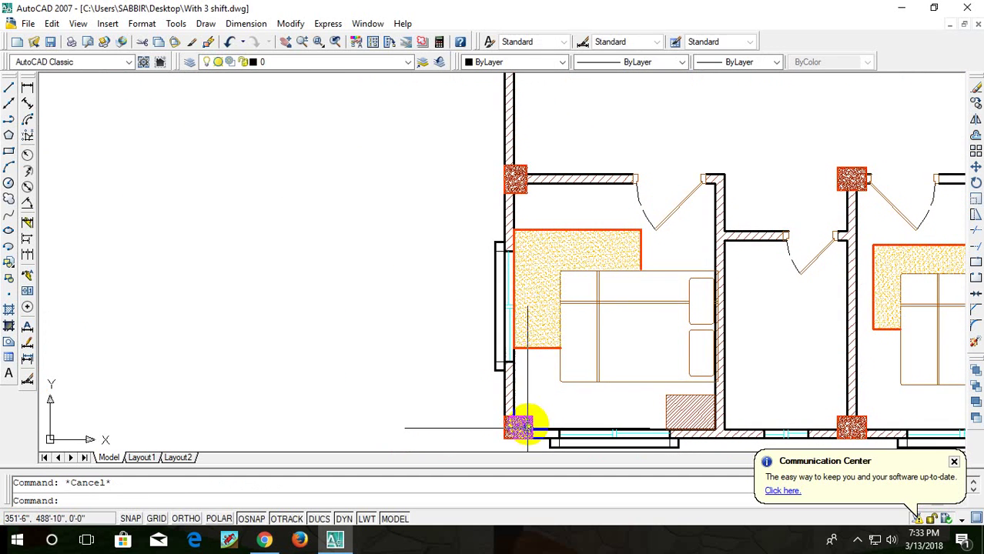
middle_drag(529, 412, 539, 335)
scroll(538, 335, up, 2)
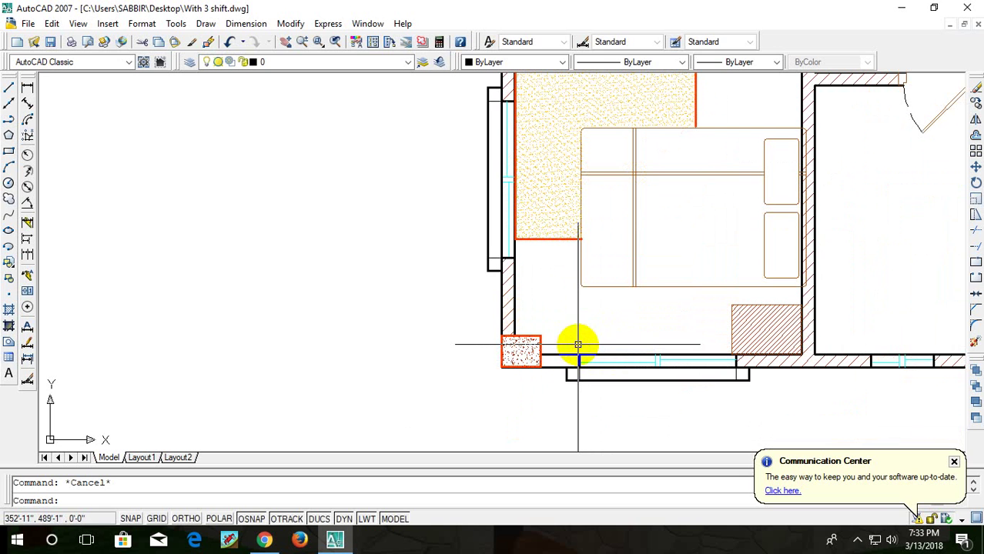
scroll(757, 154, up, 3)
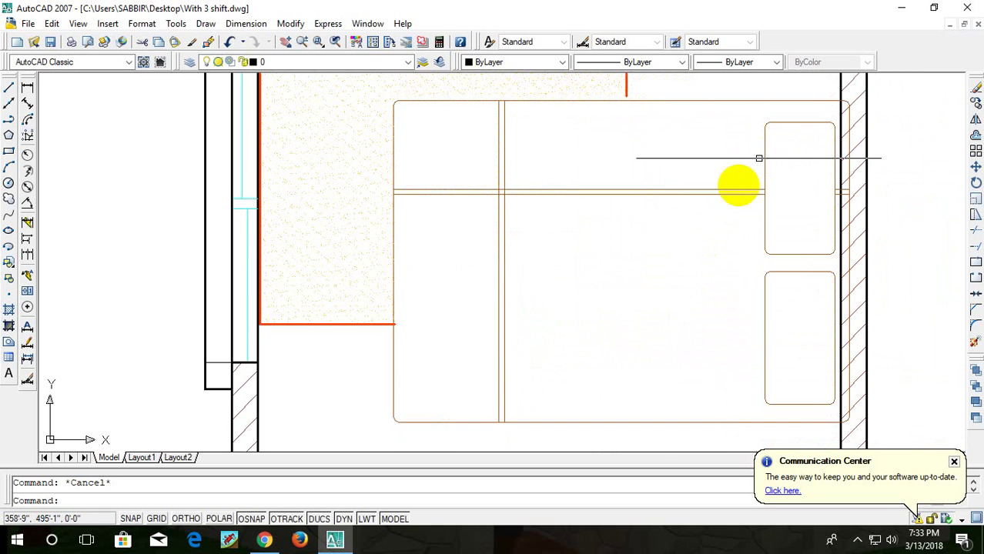
middle_drag(736, 185, 665, 265)
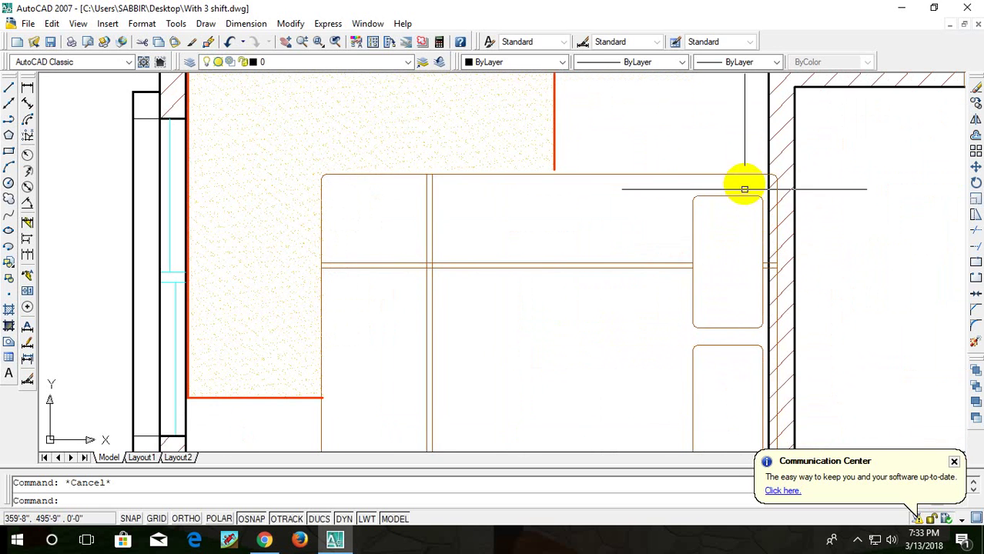
scroll(744, 185, down, 4)
scroll(644, 160, up, 2)
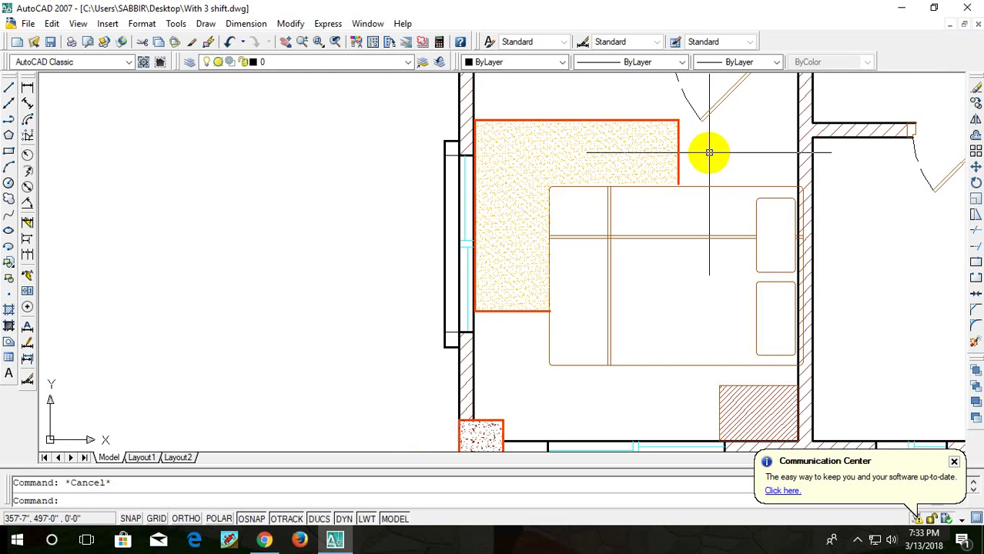
- Delete the rug hatch beside the bed
click(682, 185)
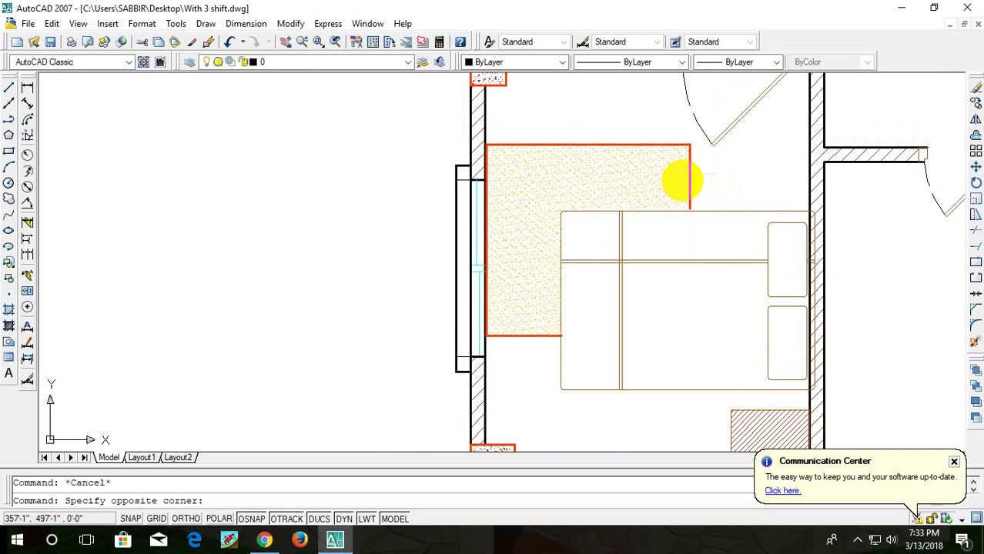
click(673, 182)
key(Delete)
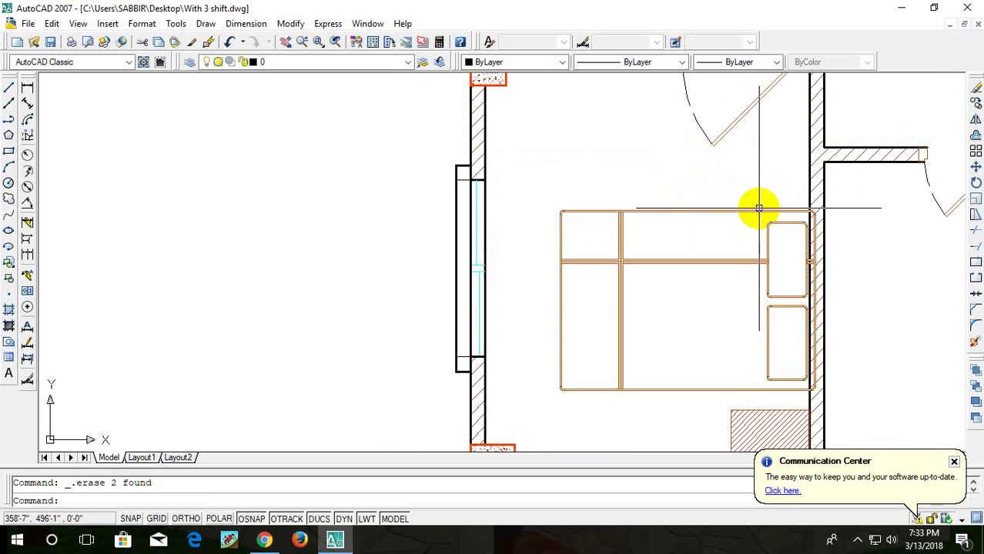
- Move the bed about 0'-3" right so its headboard touches the right wall
click(793, 209)
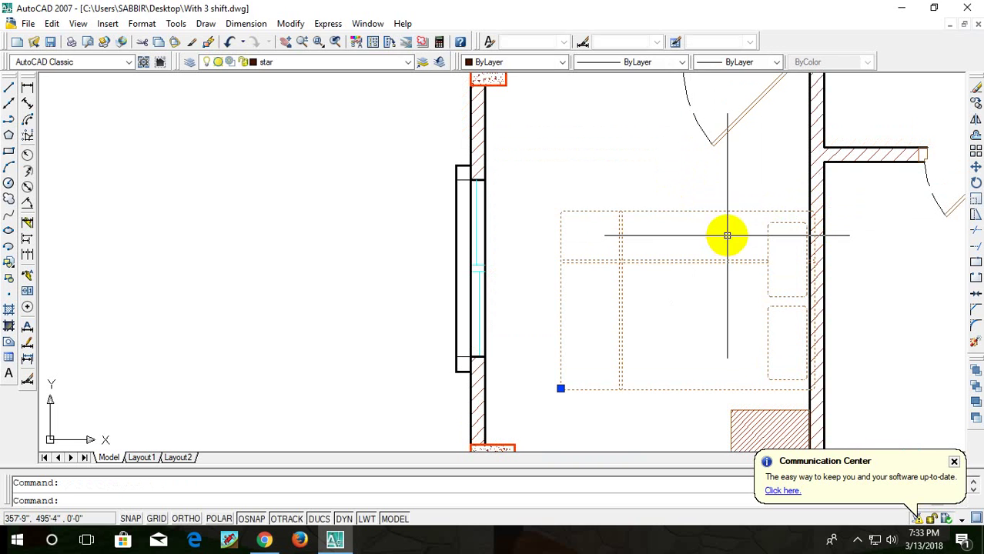
text(m)
key(Return)
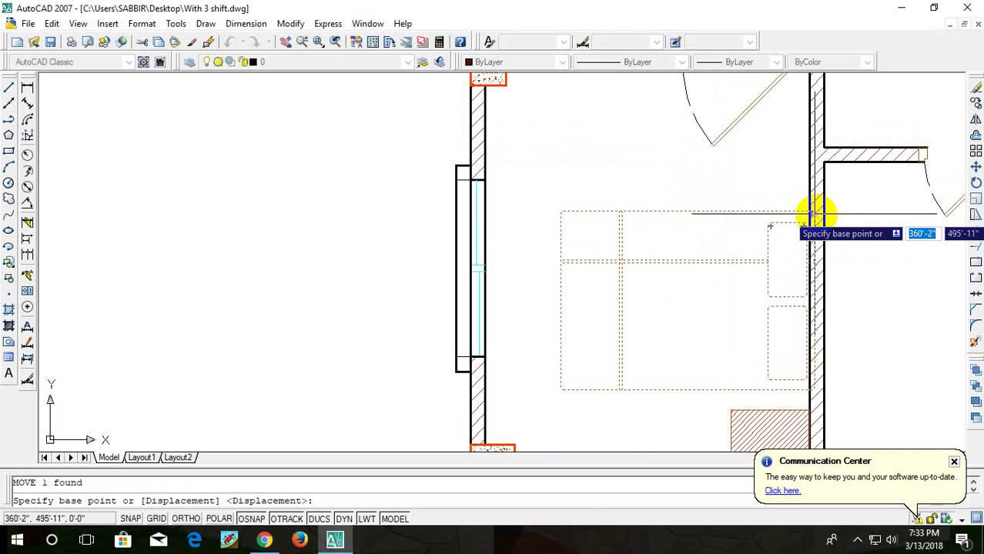
click(811, 214)
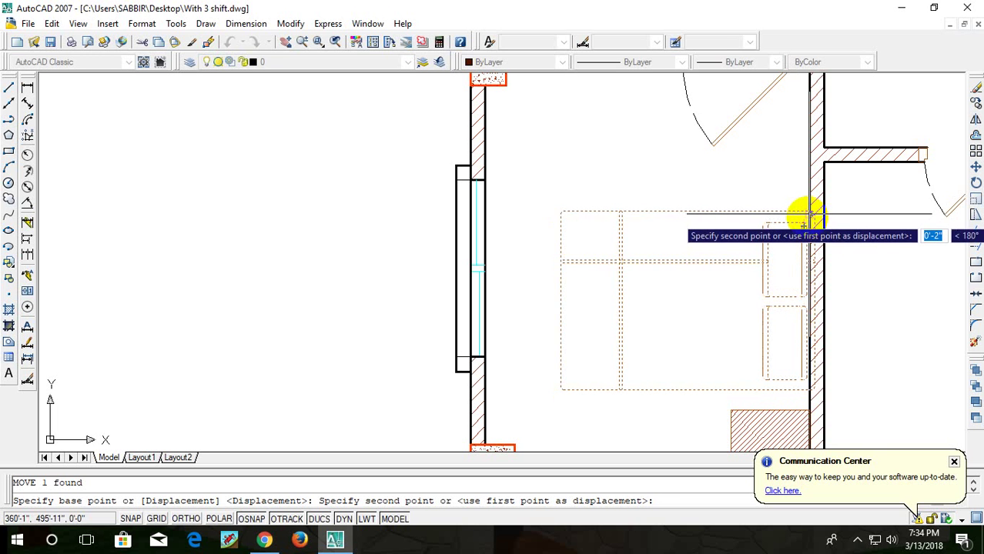
scroll(803, 214, up, 2)
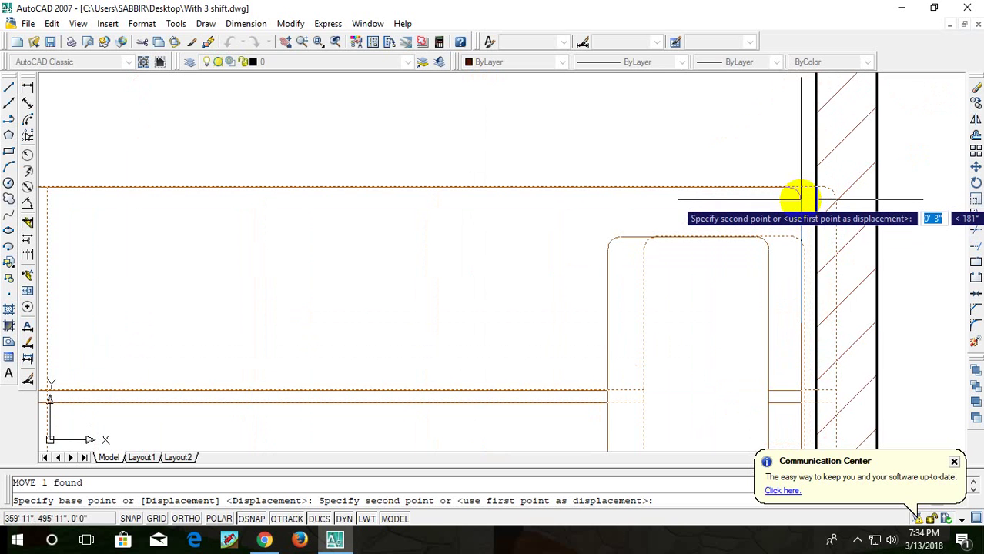
scroll(800, 198, down, 1)
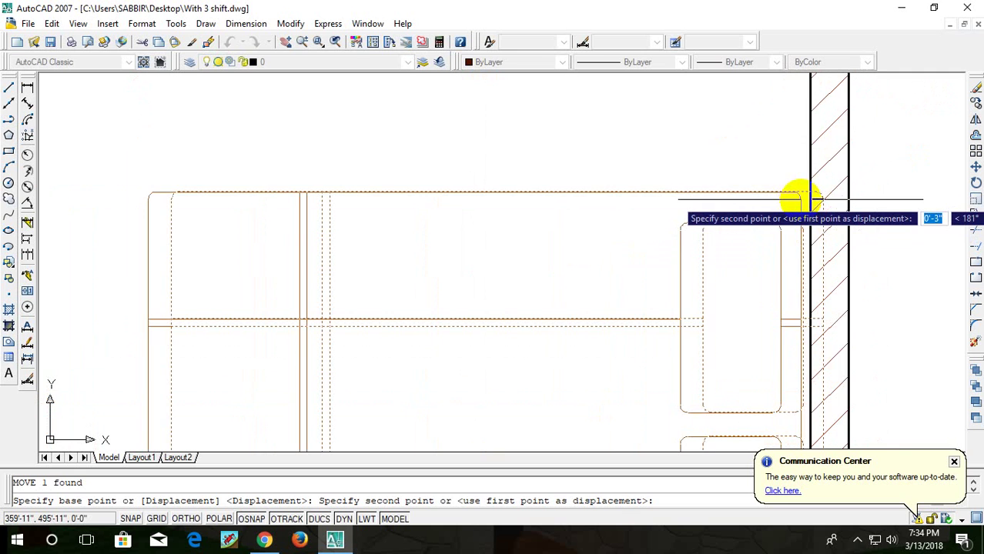
click(800, 198)
scroll(797, 224, down, 2)
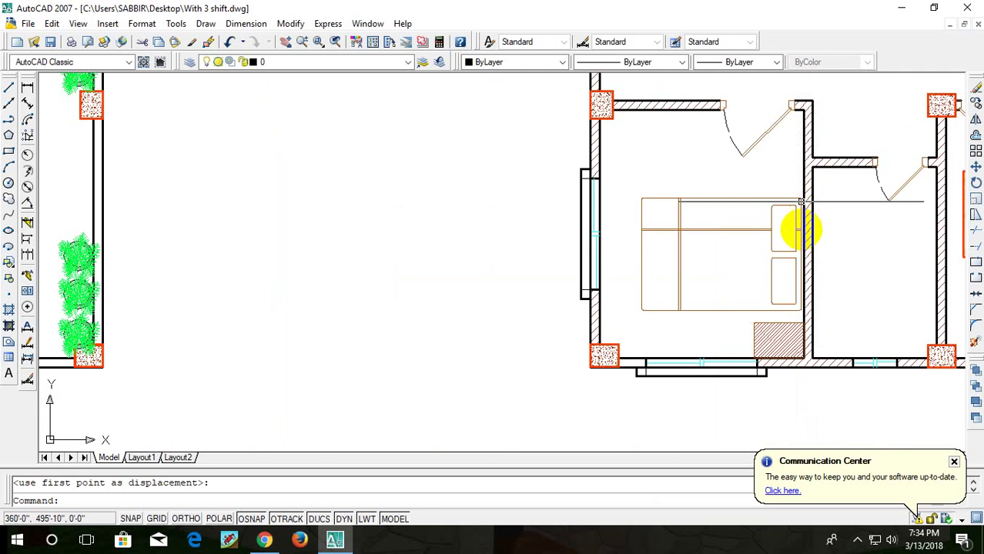
scroll(813, 260, up, 3)
scroll(761, 269, up, 2)
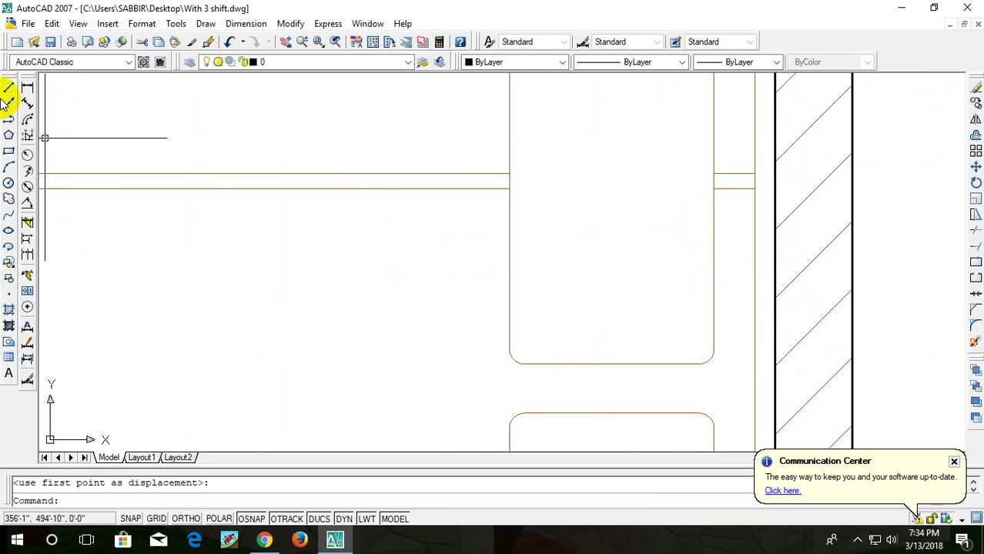
click(28, 89)
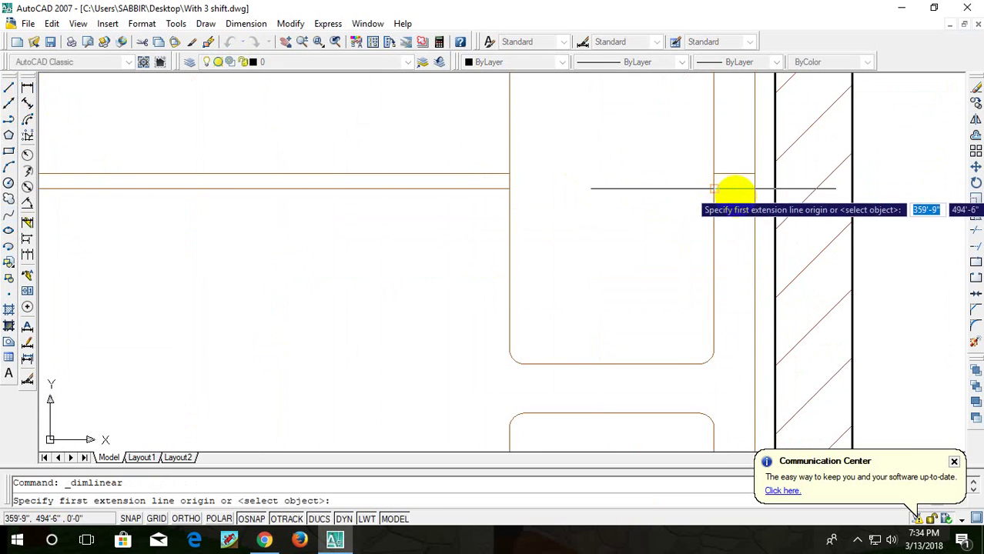
click(754, 186)
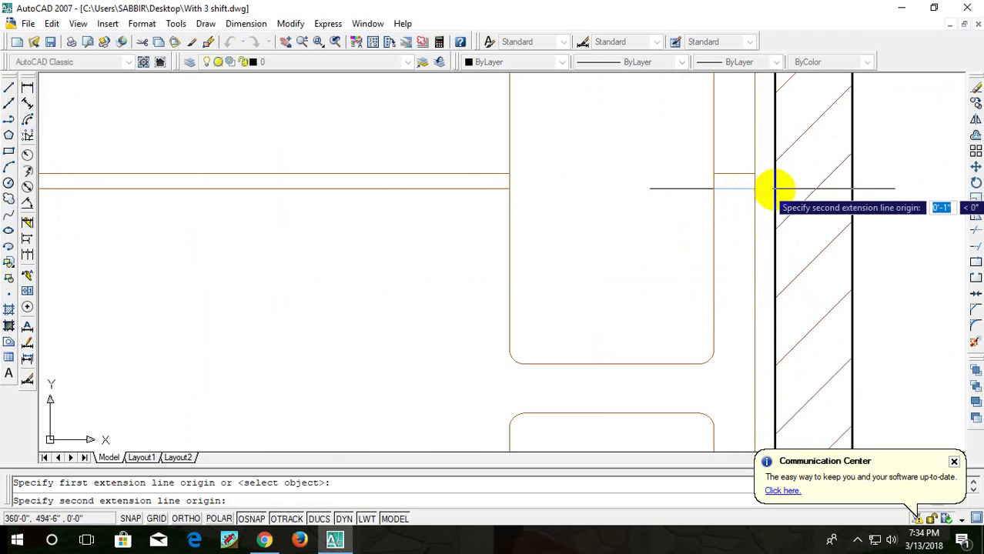
click(773, 193)
click(763, 219)
scroll(764, 220, up, 5)
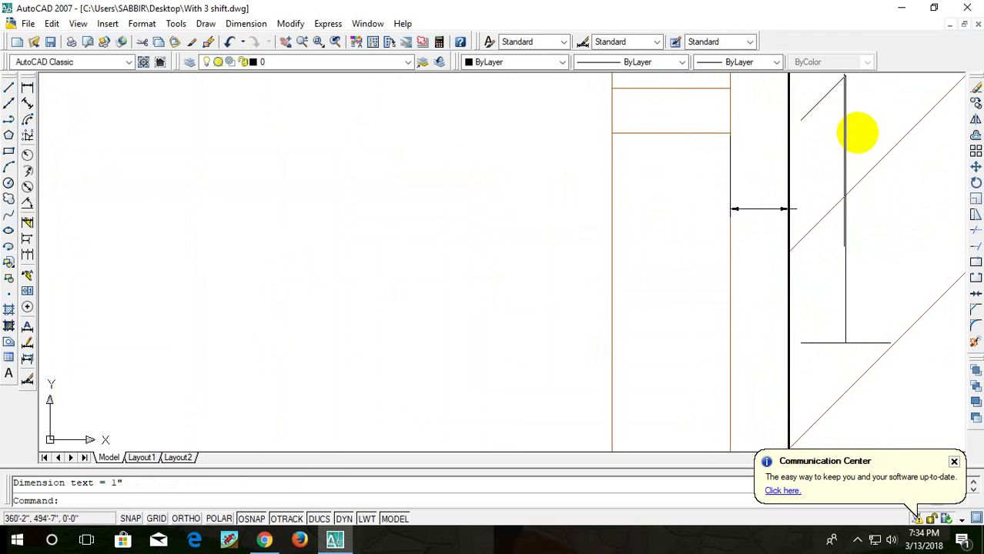
click(791, 158)
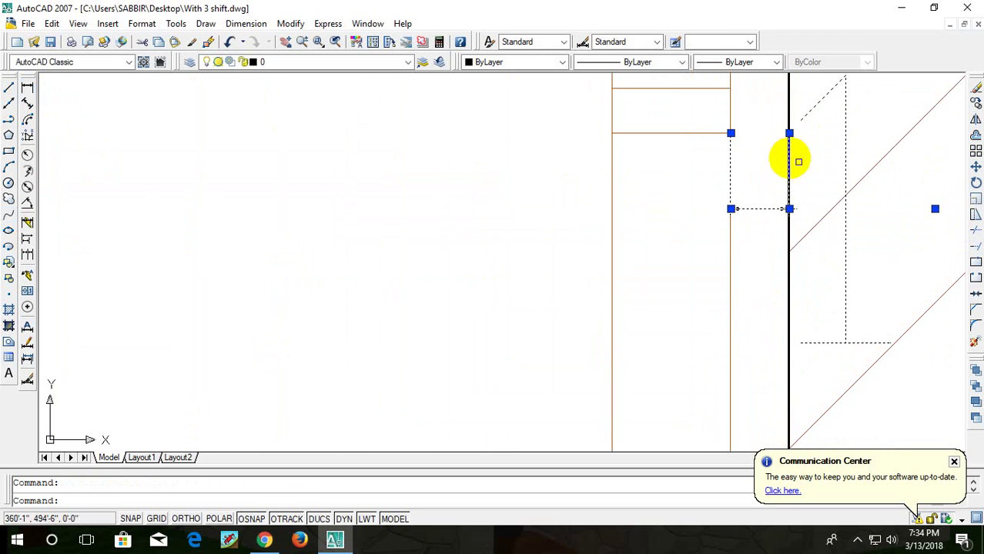
key(Delete)
scroll(764, 115, down, 5)
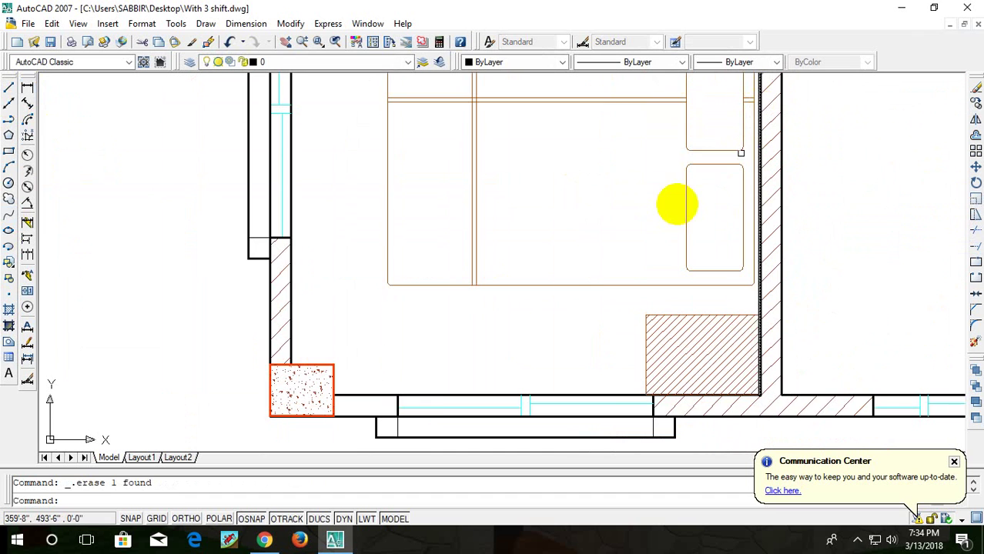
click(27, 87)
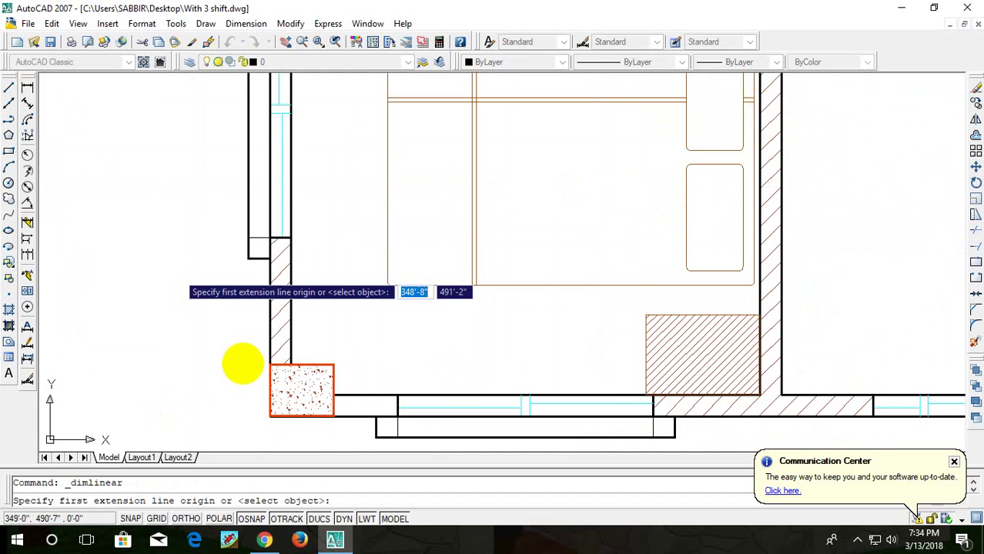
click(334, 365)
click(333, 396)
click(374, 368)
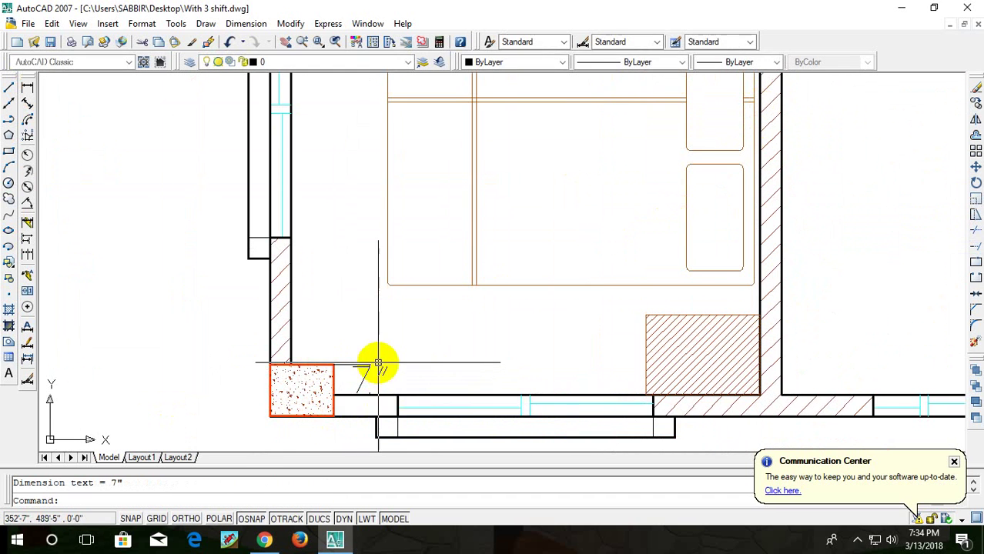
scroll(381, 357, up, 3)
middle_drag(391, 351, 446, 277)
click(446, 277)
click(384, 334)
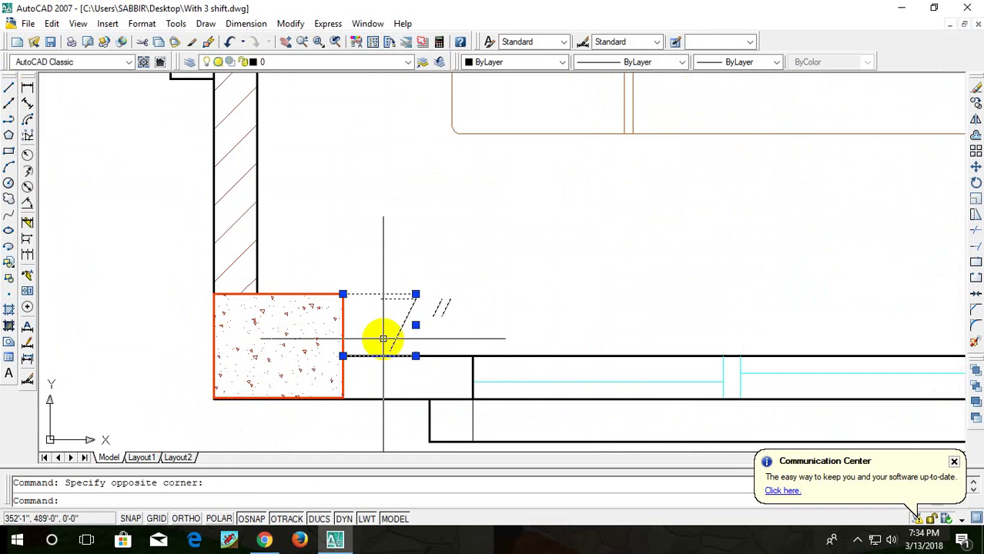
key(Delete)
scroll(461, 268, down, 5)
scroll(484, 242, up, 1)
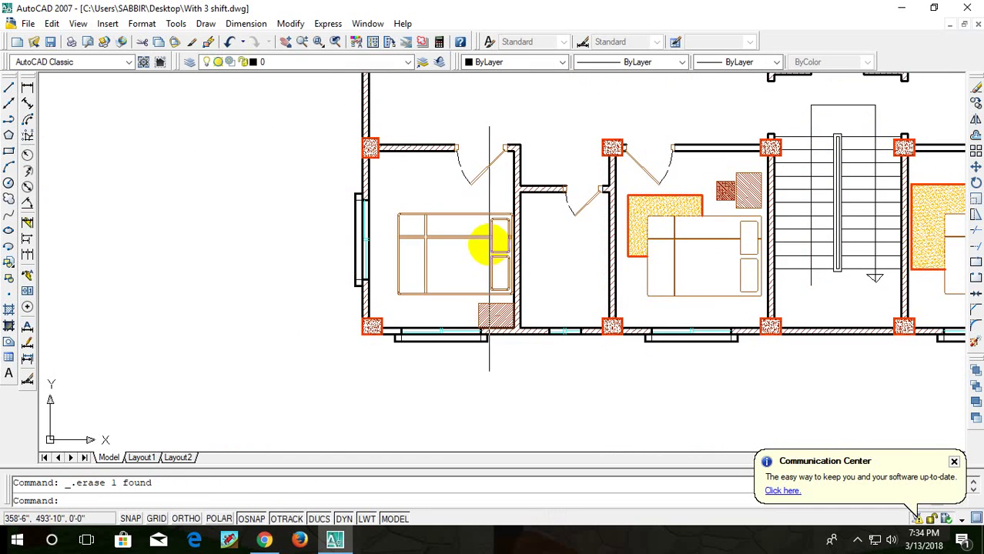
scroll(492, 203, up, 3)
- Rotate the bed 90° with Ortho on
click(492, 203)
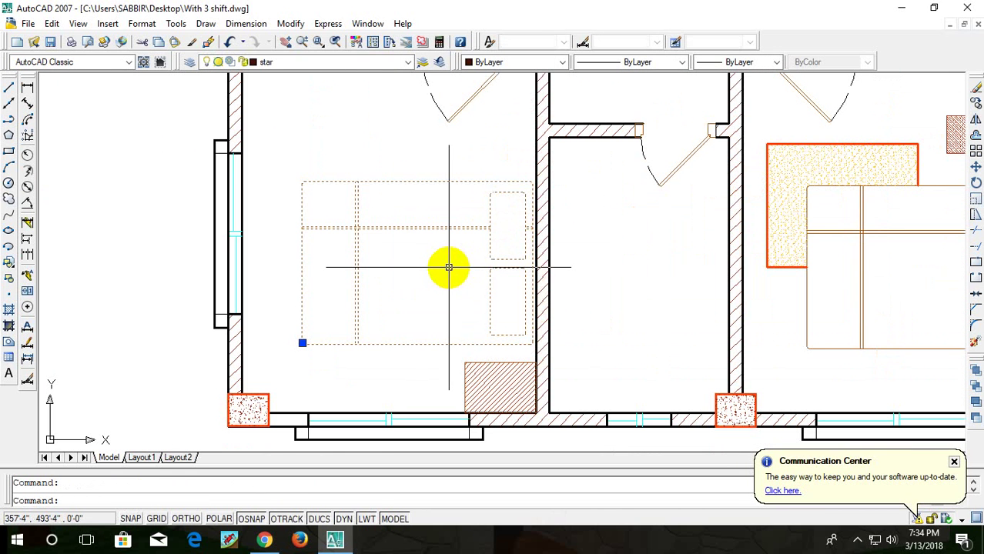
text(rm)
key(Return)
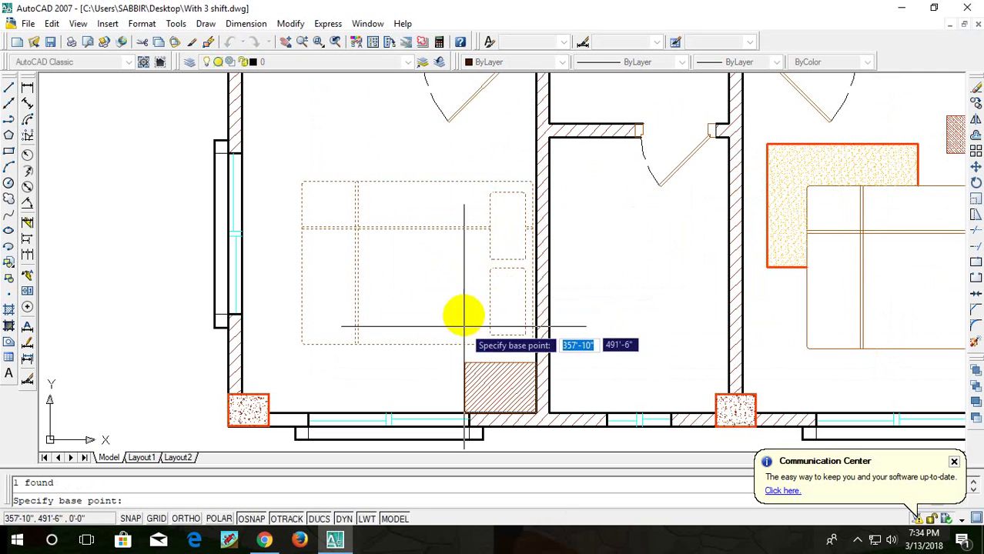
click(493, 270)
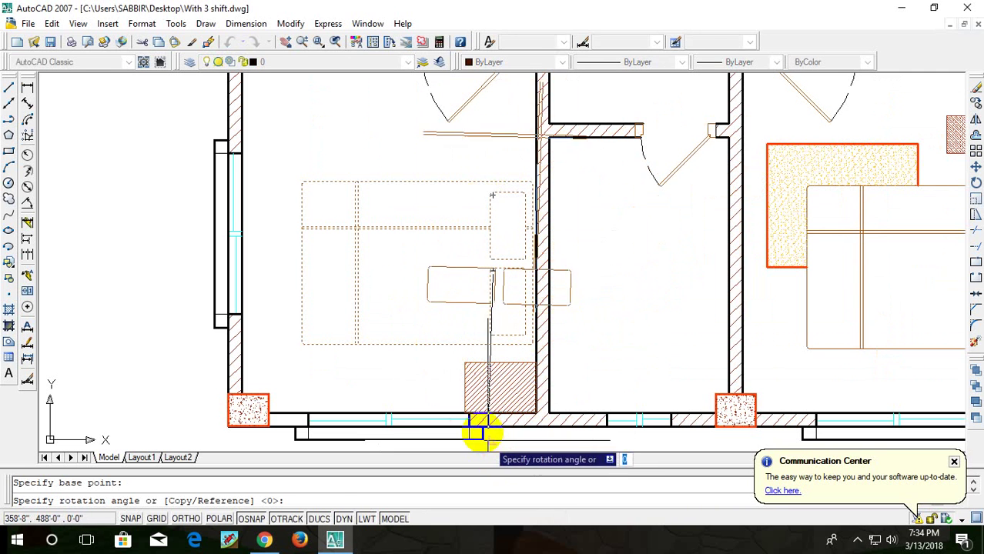
key(F8)
click(488, 322)
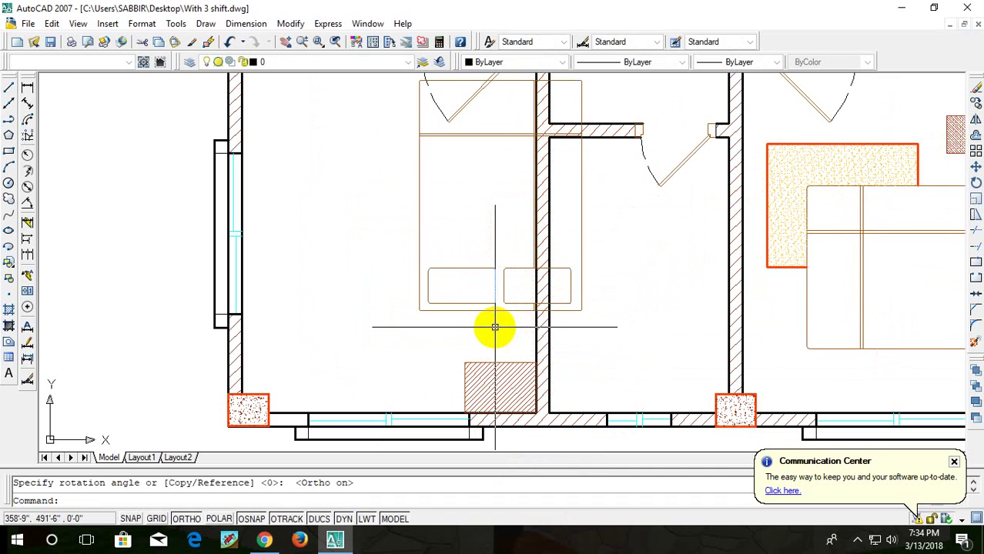
- Move the bed from its corner against the left wall by the column
click(477, 314)
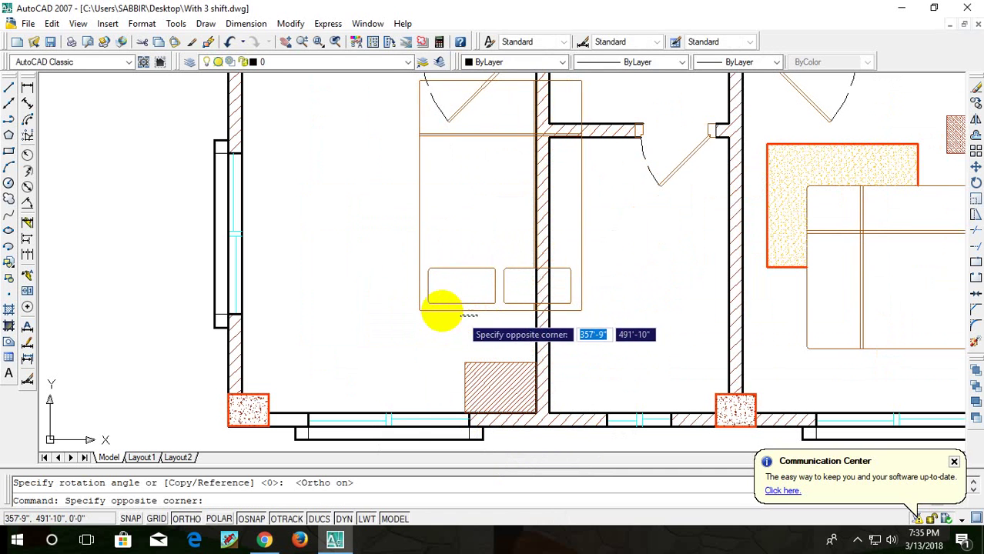
click(417, 319)
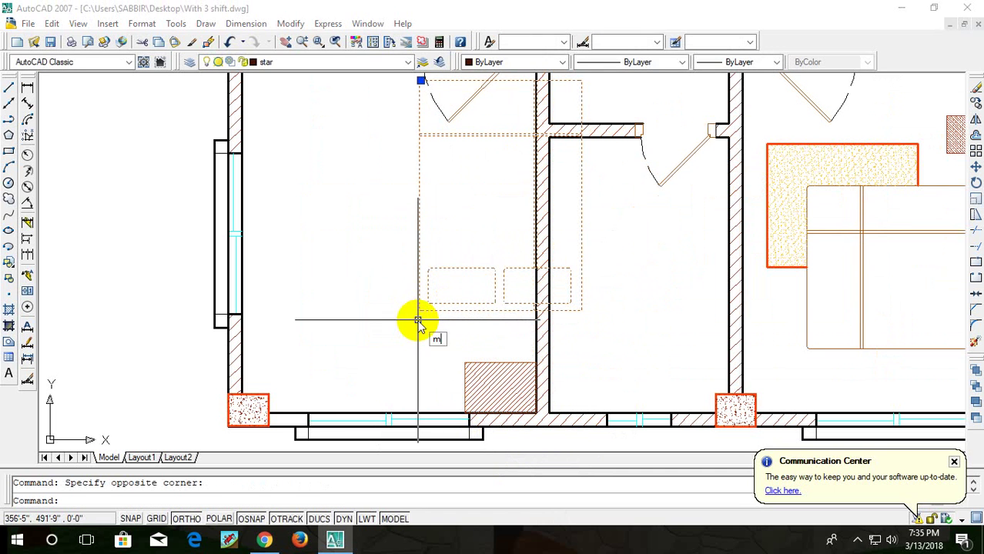
text(m)
key(Return)
click(421, 310)
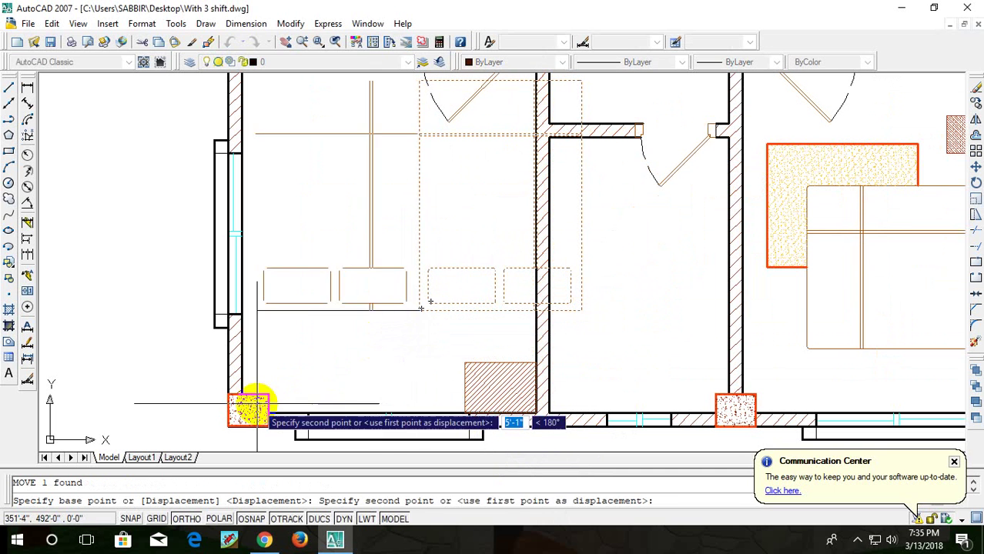
click(244, 394)
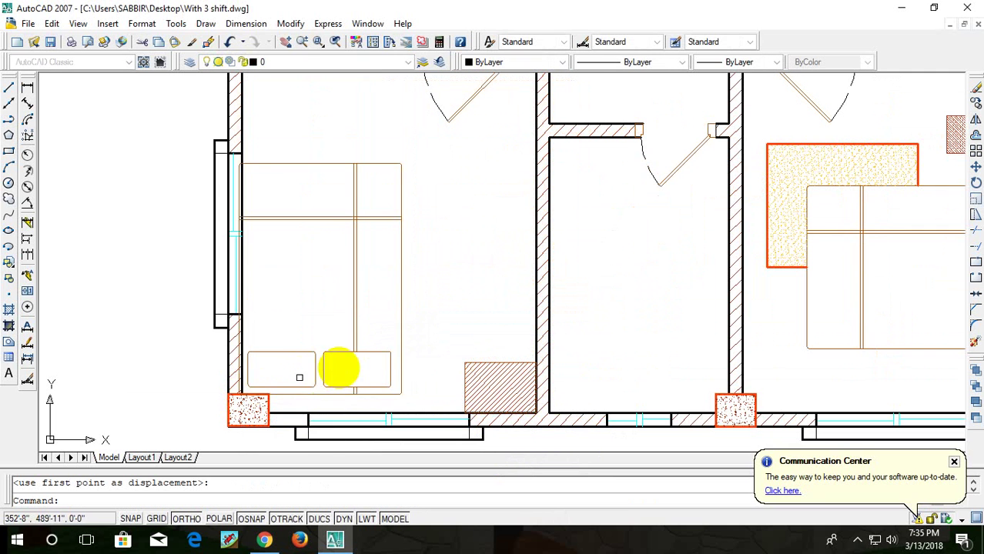
- Move the bed 7" from its lower-left corner, clearing the corner hatched square
scroll(417, 325, up, 2)
scroll(341, 331, up, 3)
middle_drag(342, 331, 439, 277)
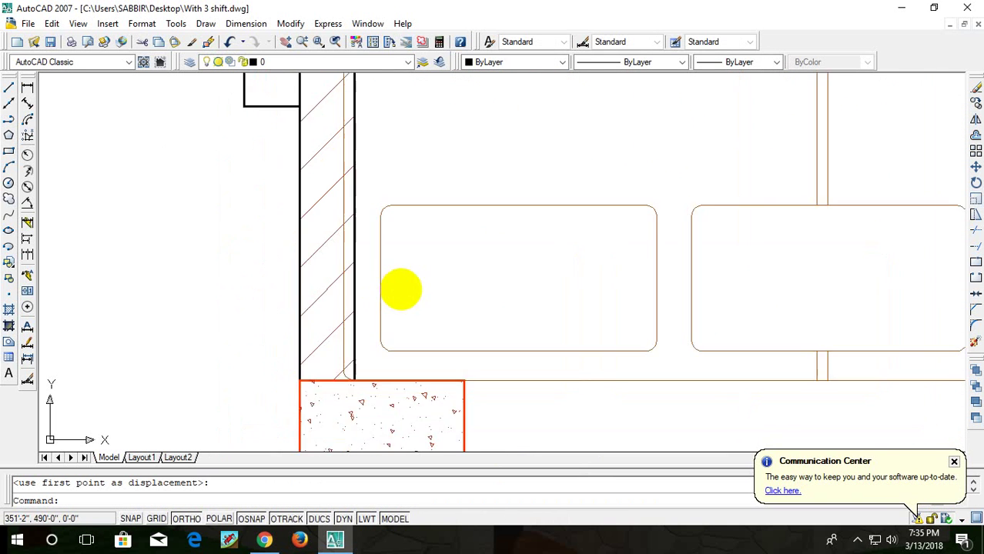
click(361, 373)
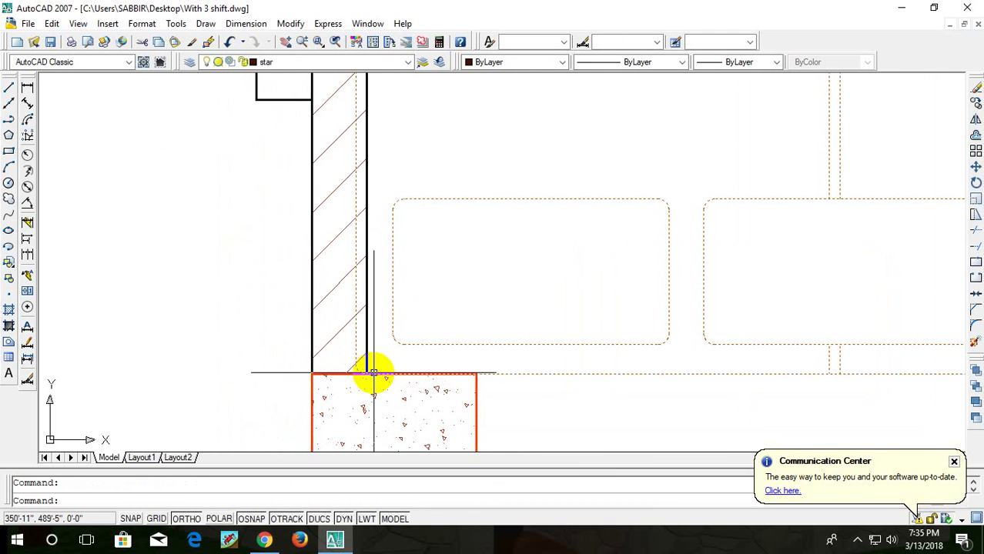
text(m)
key(Return)
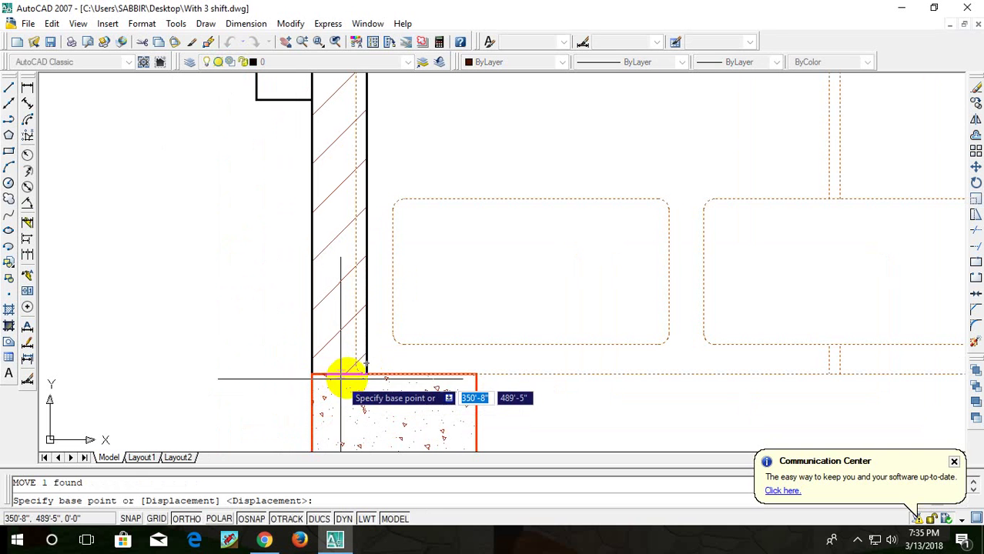
click(367, 372)
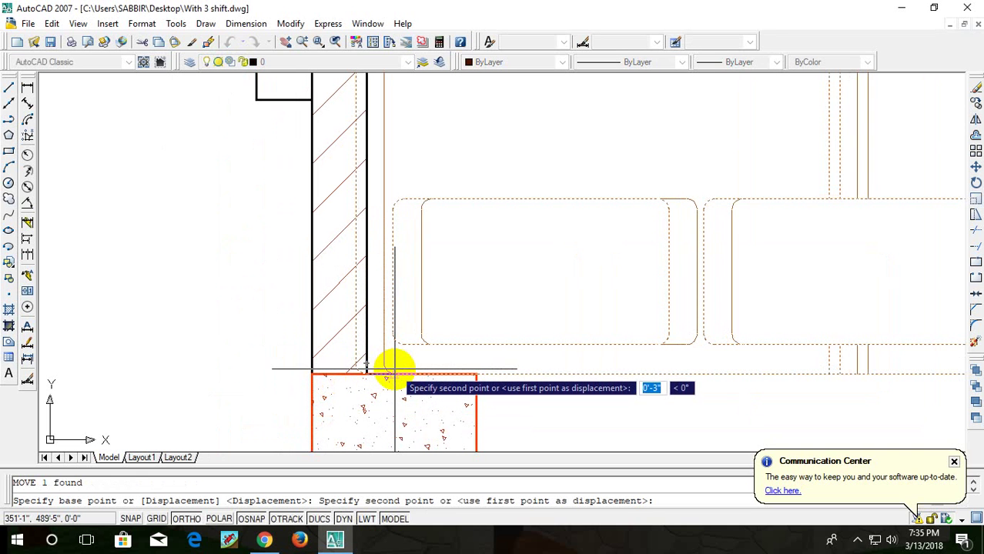
text(7)
key(Return)
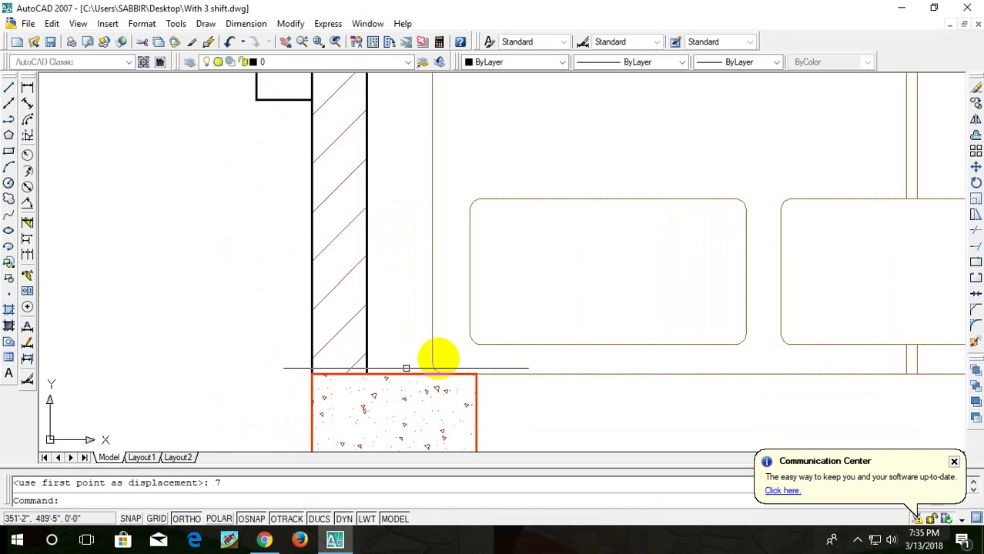
scroll(439, 351, down, 4)
scroll(550, 343, up, 3)
middle_drag(561, 343, 516, 335)
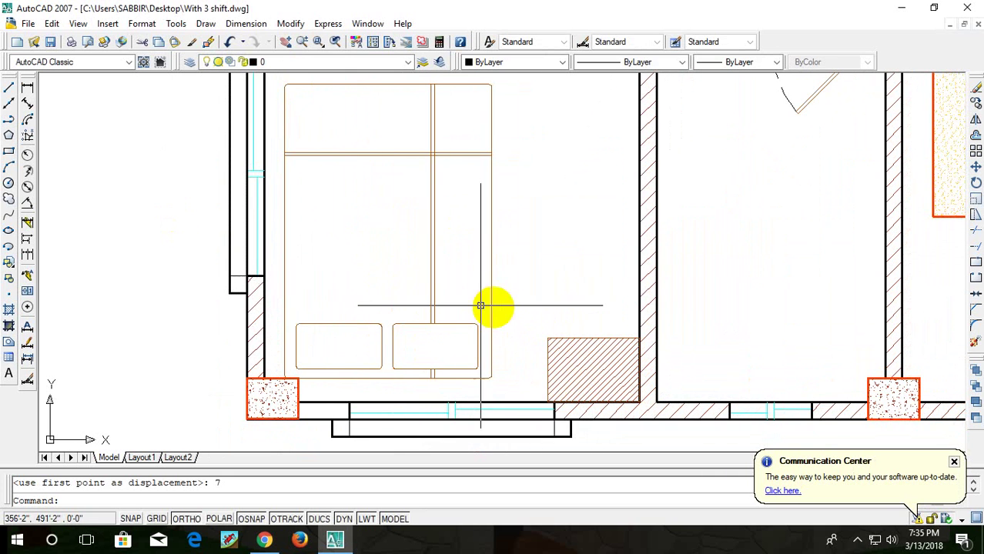
- Move the hatched rug and its outline left to sit right beside the bed
click(583, 316)
click(537, 376)
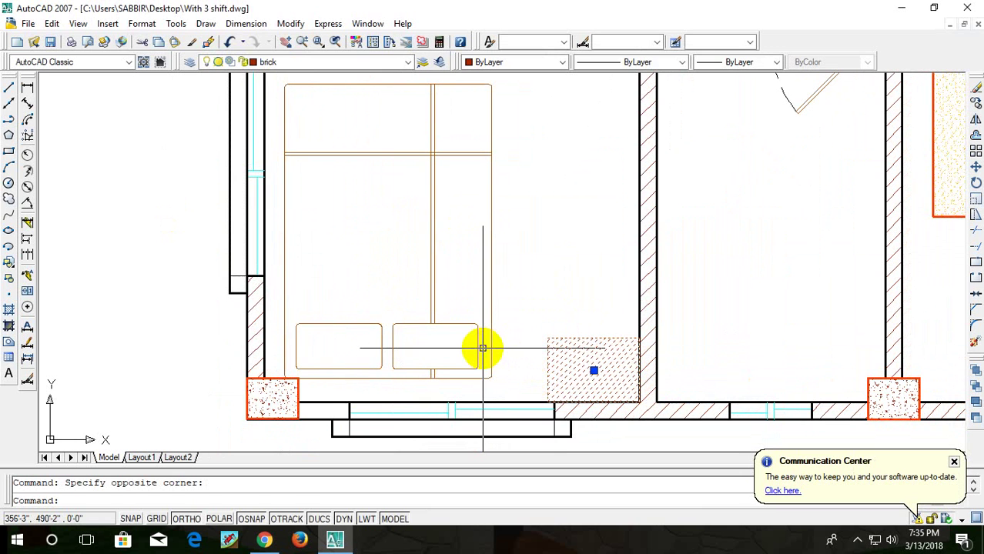
text(m)
key(Return)
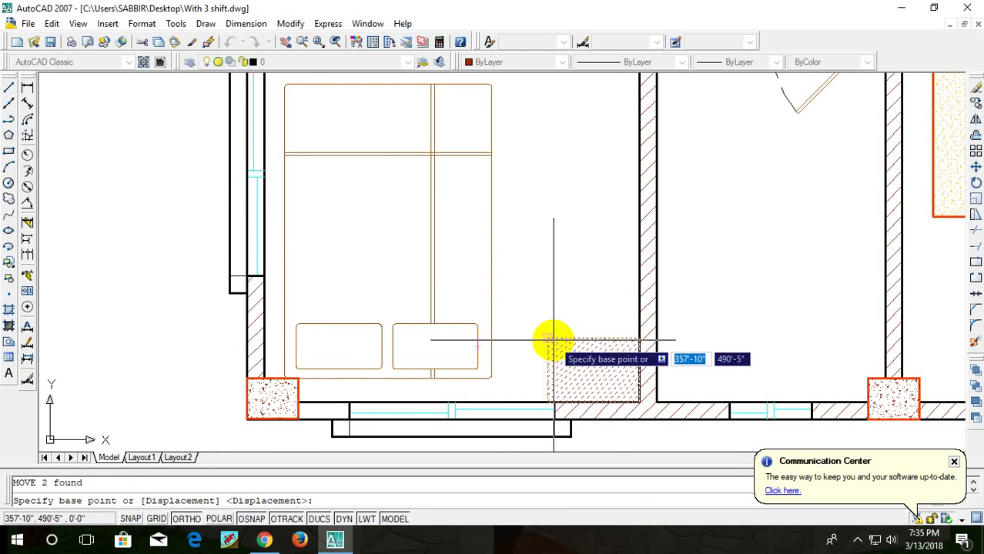
click(547, 337)
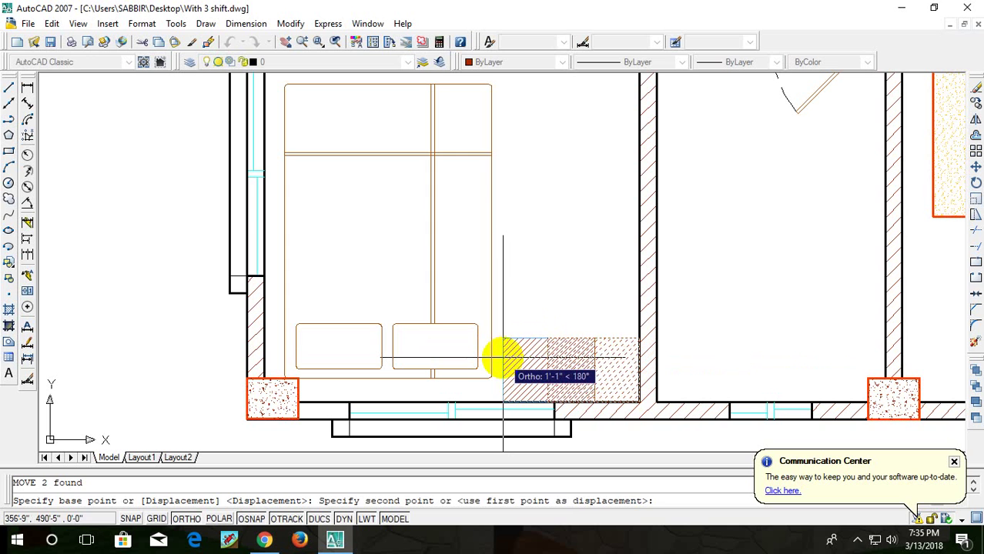
click(502, 357)
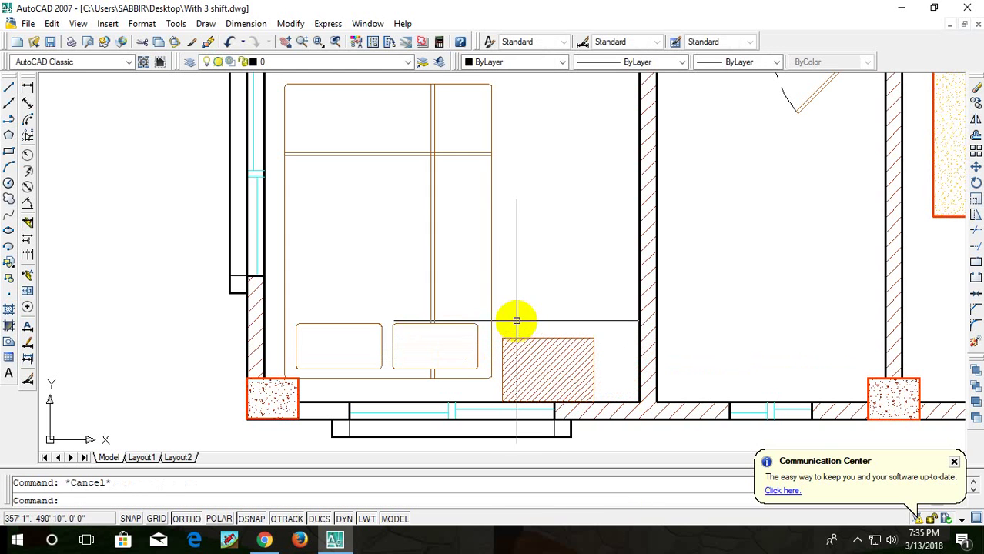
scroll(496, 229, down, 4)
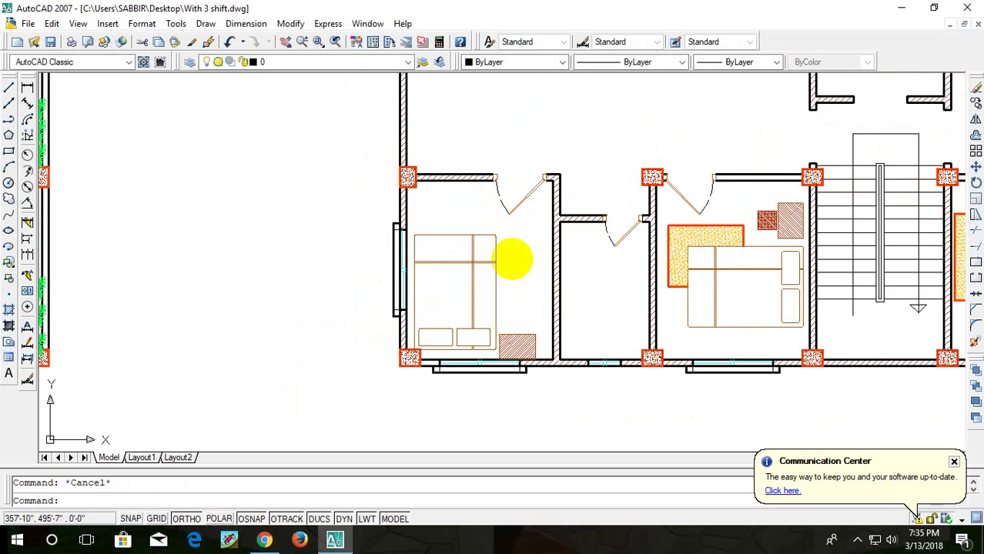
scroll(525, 242, up, 2)
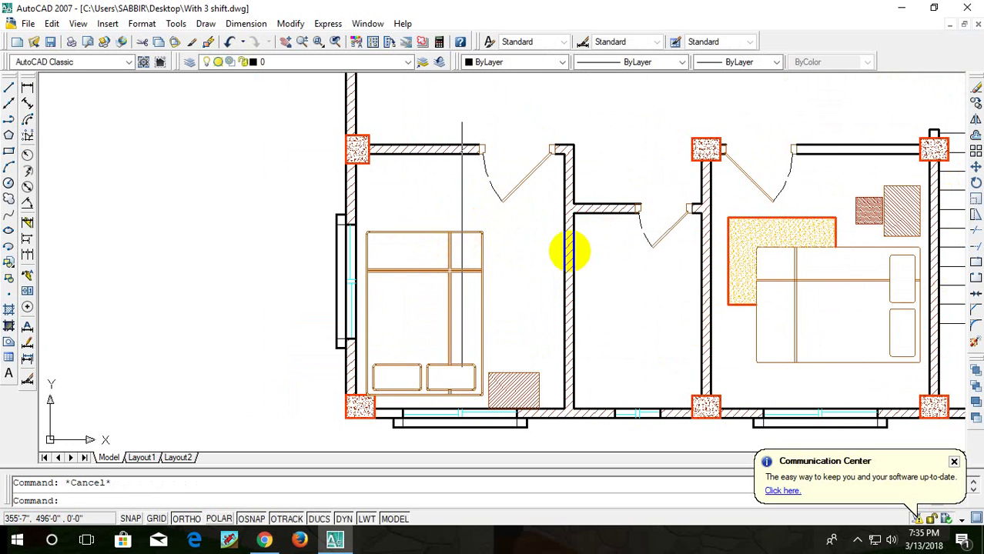
scroll(790, 226, down, 6)
scroll(798, 159, up, 3)
middle_drag(798, 159, 755, 209)
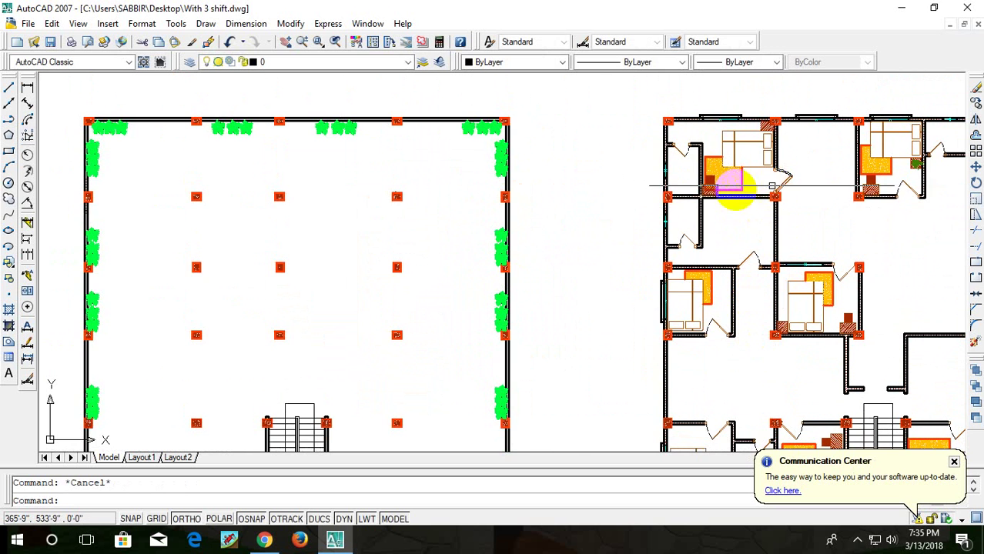
scroll(720, 184, up, 3)
scroll(703, 202, up, 2)
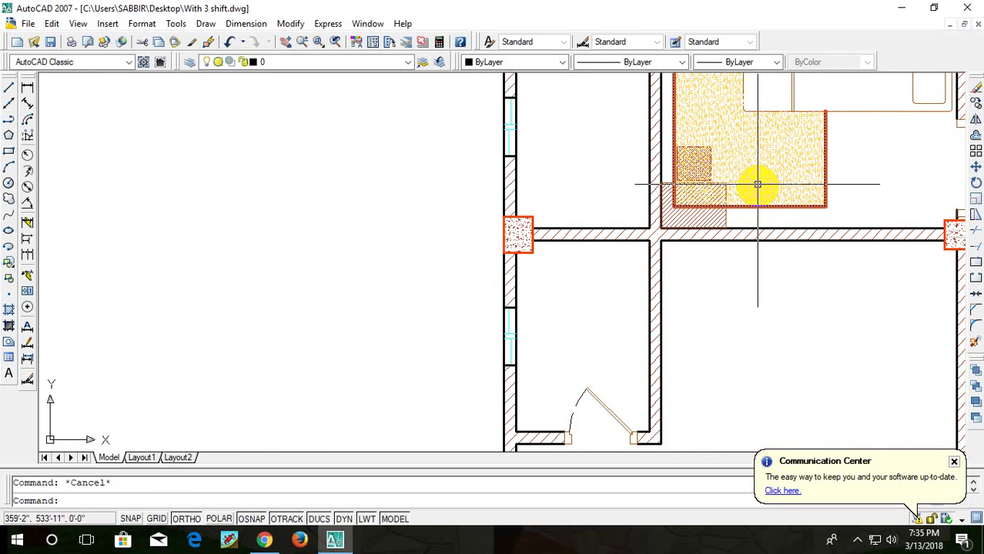
scroll(768, 235, down, 3)
scroll(783, 237, up, 2)
middle_drag(783, 237, 618, 263)
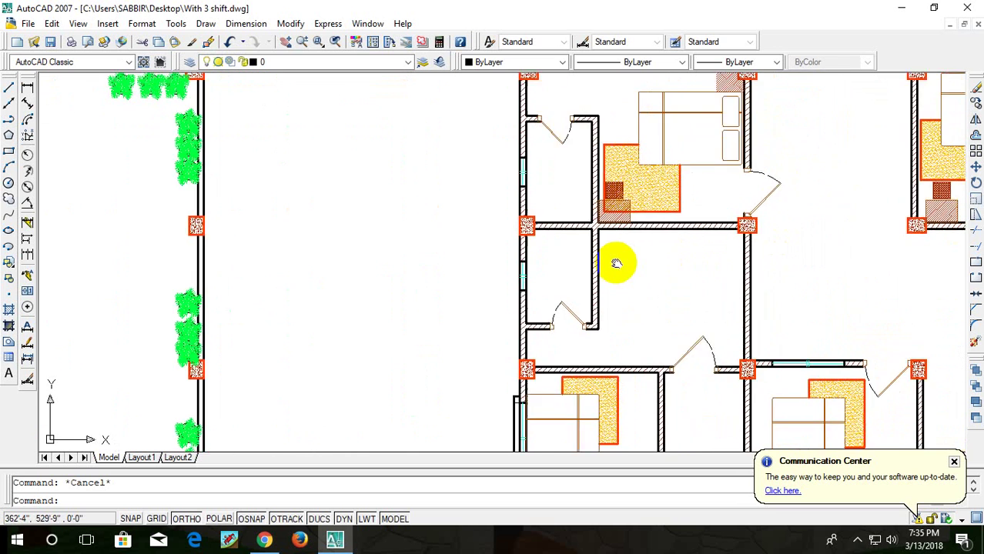
scroll(652, 226, down, 4)
middle_drag(649, 352, 646, 272)
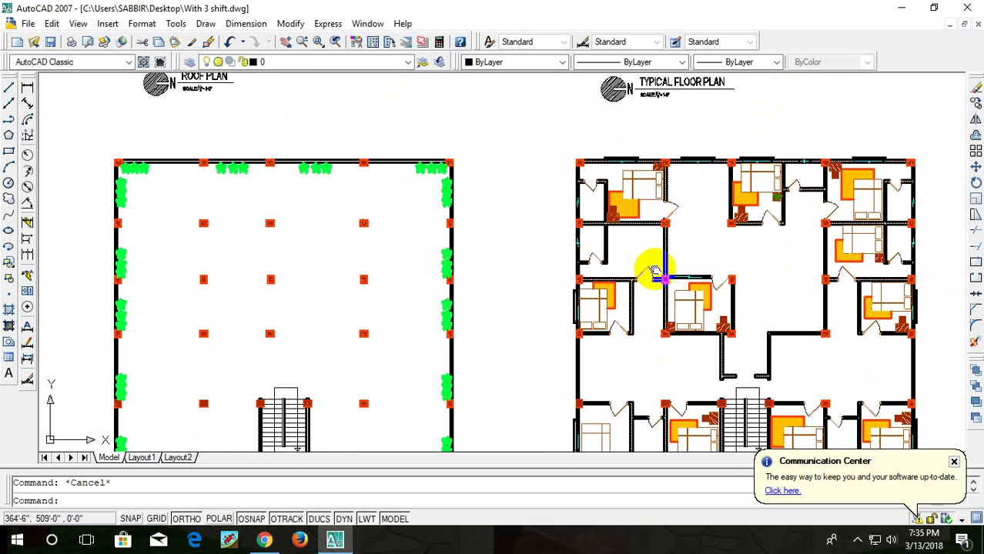
scroll(641, 318, up, 4)
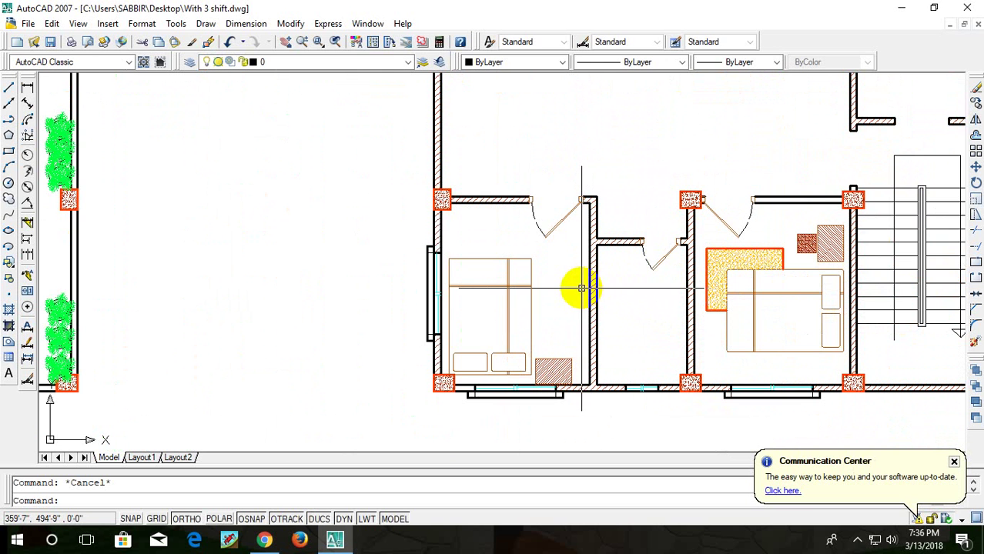
scroll(739, 259, up, 3)
scroll(693, 262, down, 5)
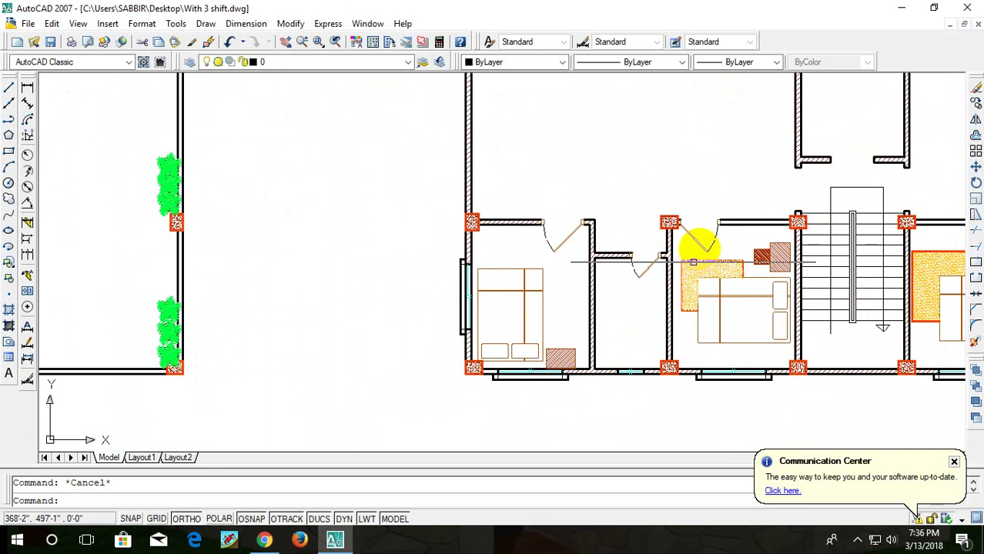
scroll(571, 247, down, 2)
scroll(555, 265, up, 2)
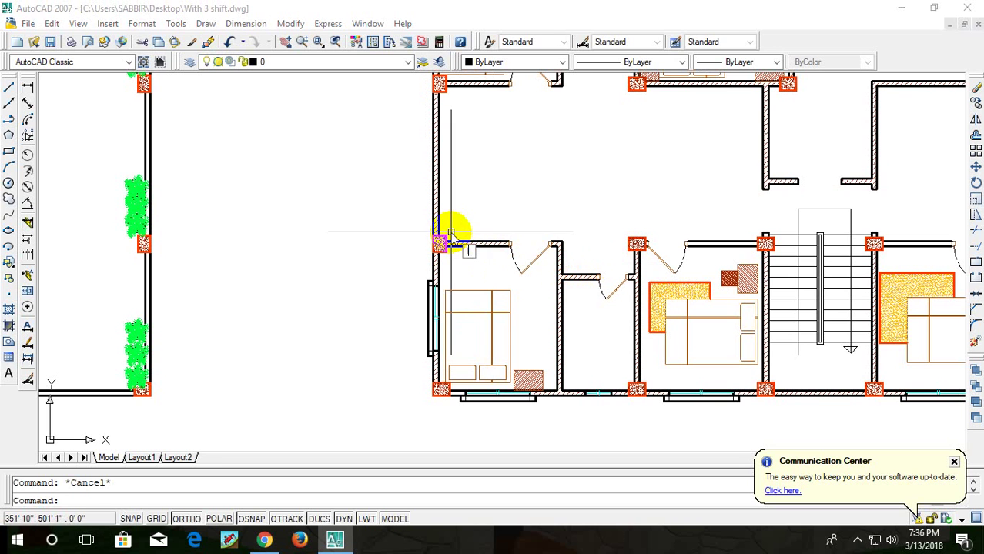
- Start the rug's polyline outline at the bed's corner, undoing misplaced points
text(l)
key(Return)
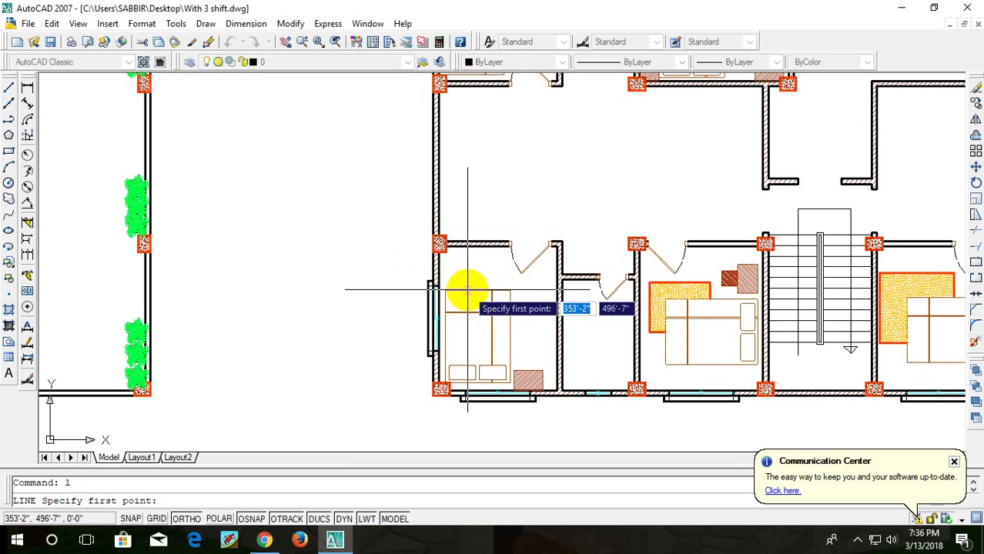
key(Escape)
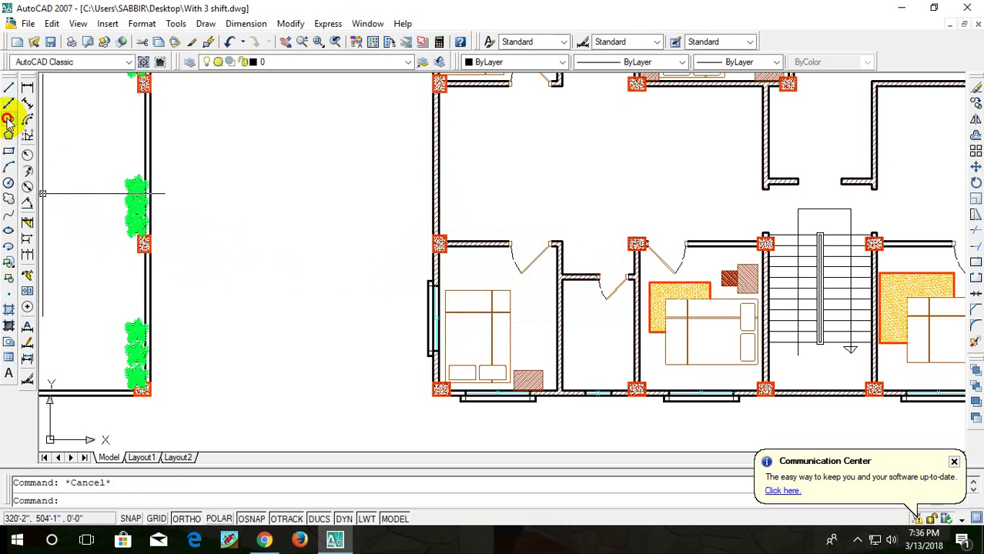
click(8, 121)
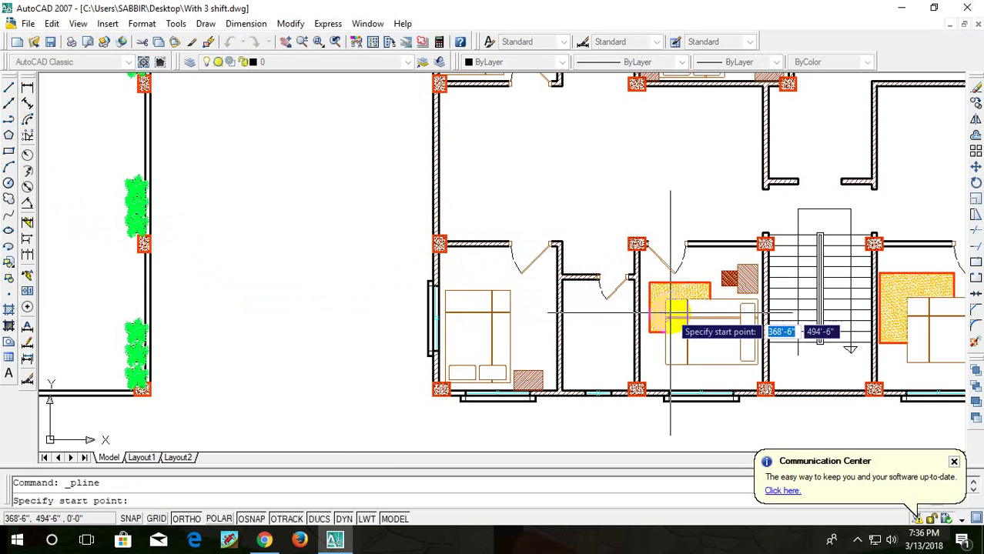
click(477, 291)
click(477, 260)
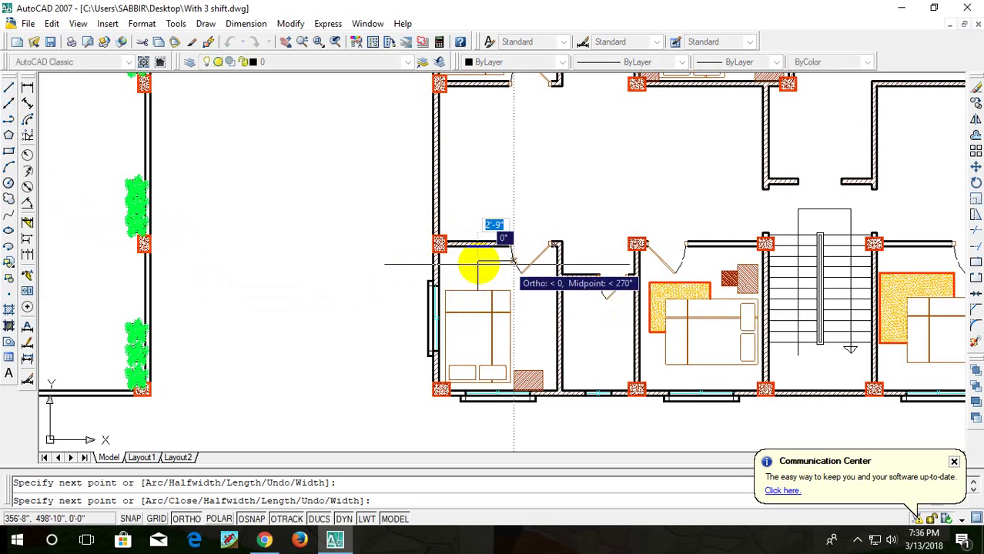
key(ctrl+z)
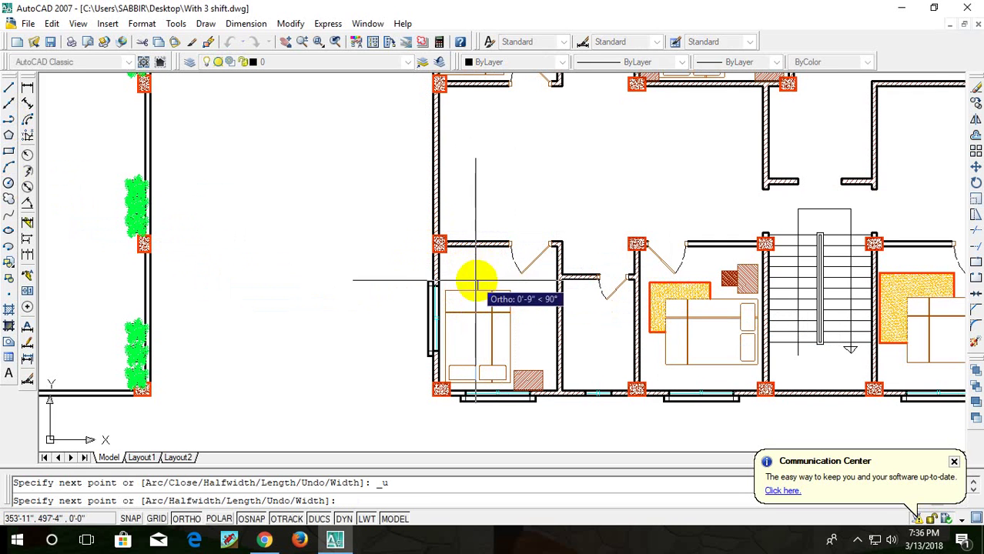
click(479, 273)
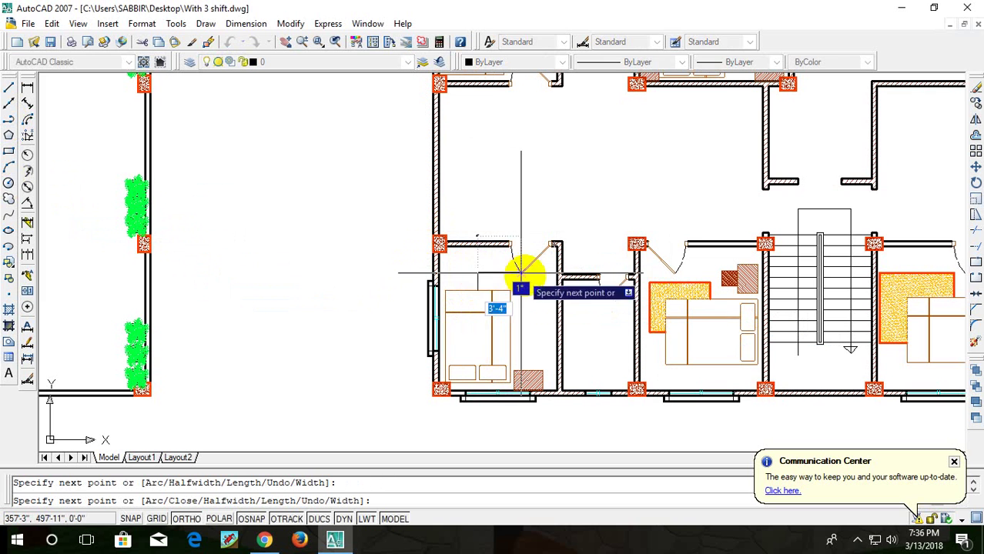
key(ctrl+z)
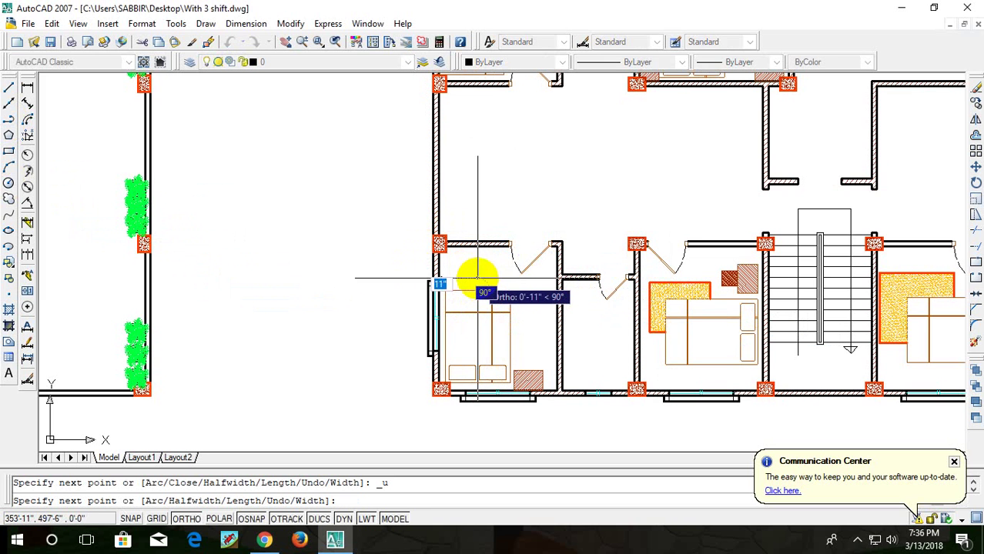
- Complete the L-shaped polyline around the bed's top-right corner and recentre the bedroom
click(477, 278)
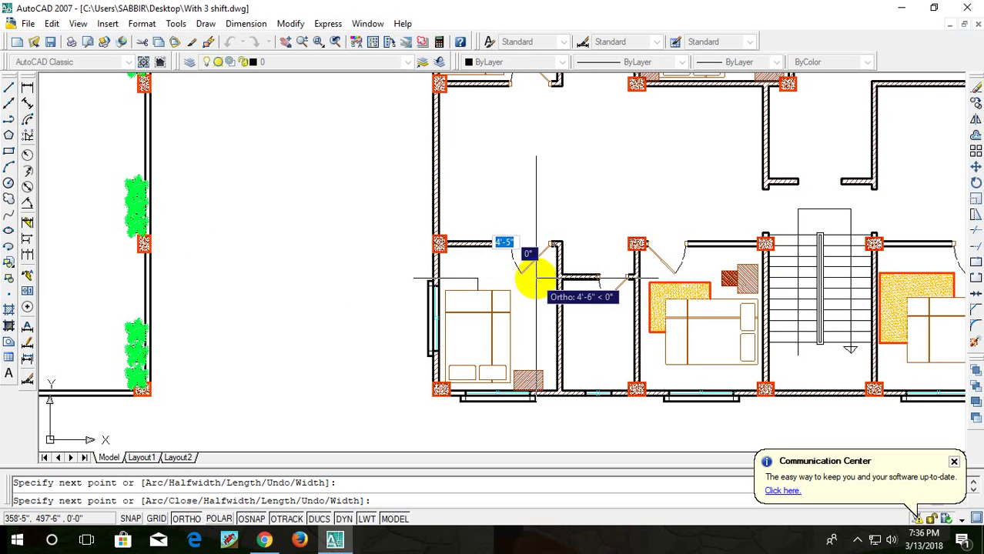
click(502, 279)
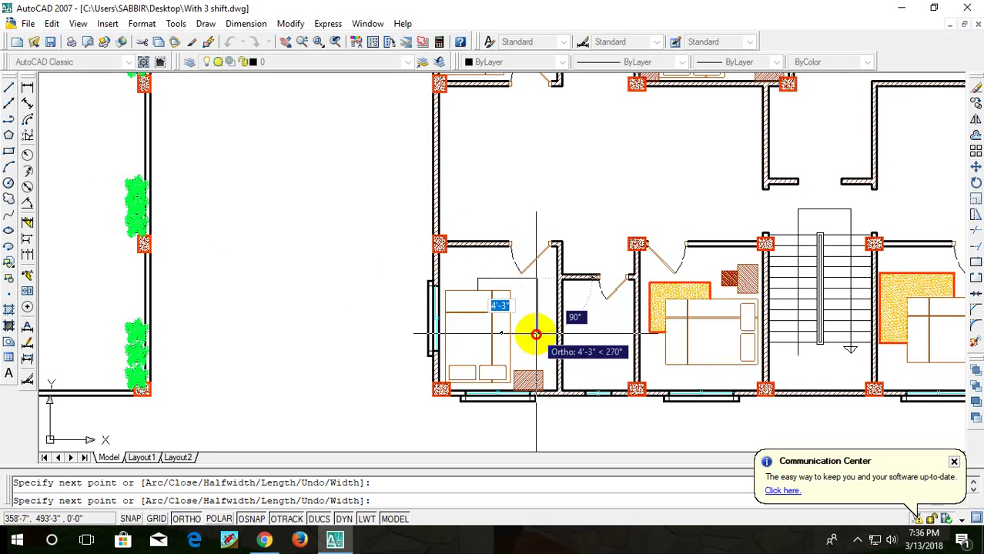
click(536, 334)
click(510, 334)
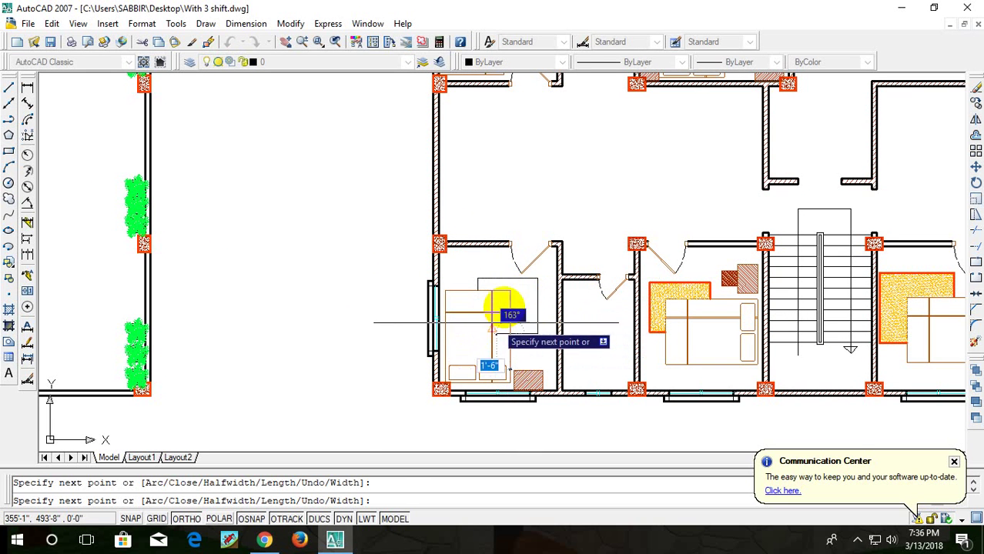
key(Escape)
scroll(521, 277, up, 3)
middle_drag(546, 325, 490, 282)
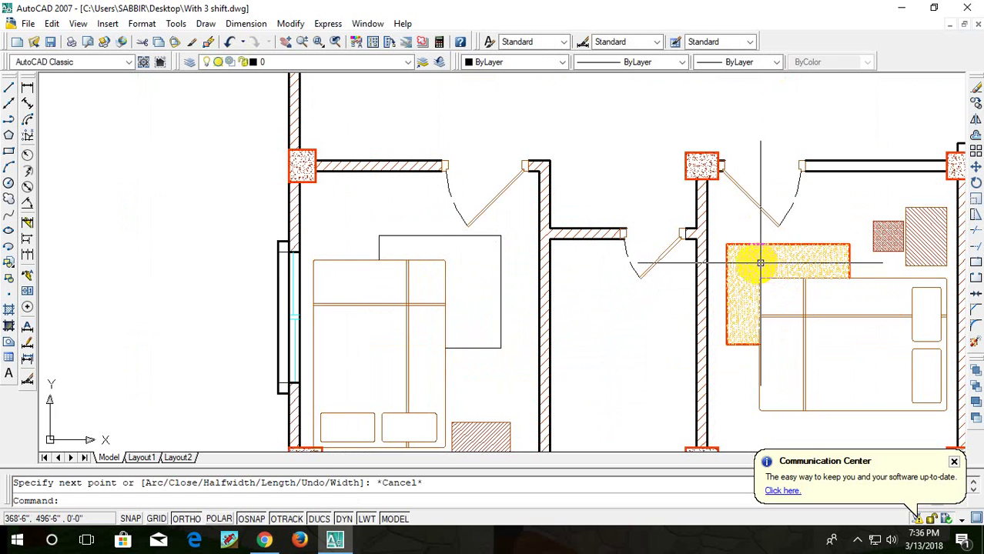
- Choose the ANSI38 pattern in the hatch settings
text(h)
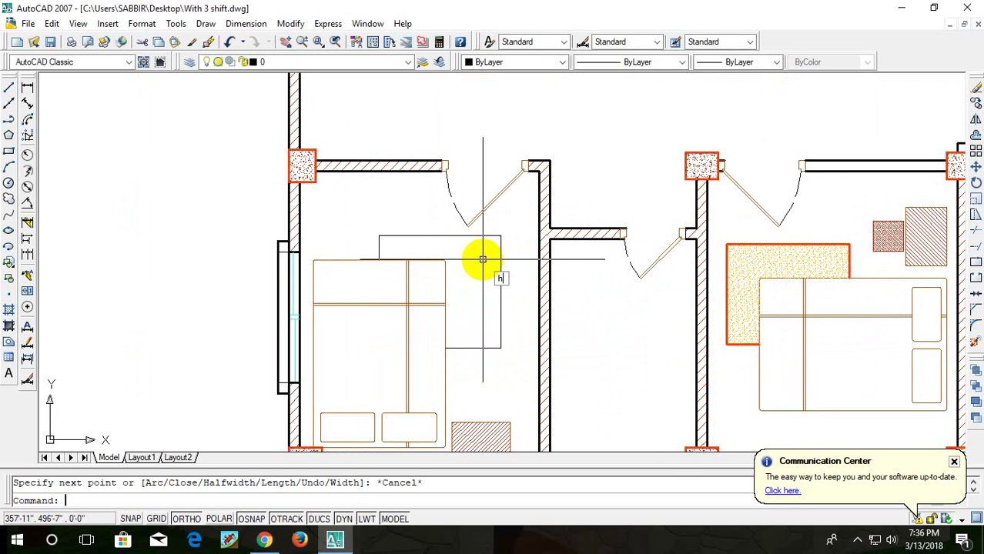
key(Return)
click(447, 159)
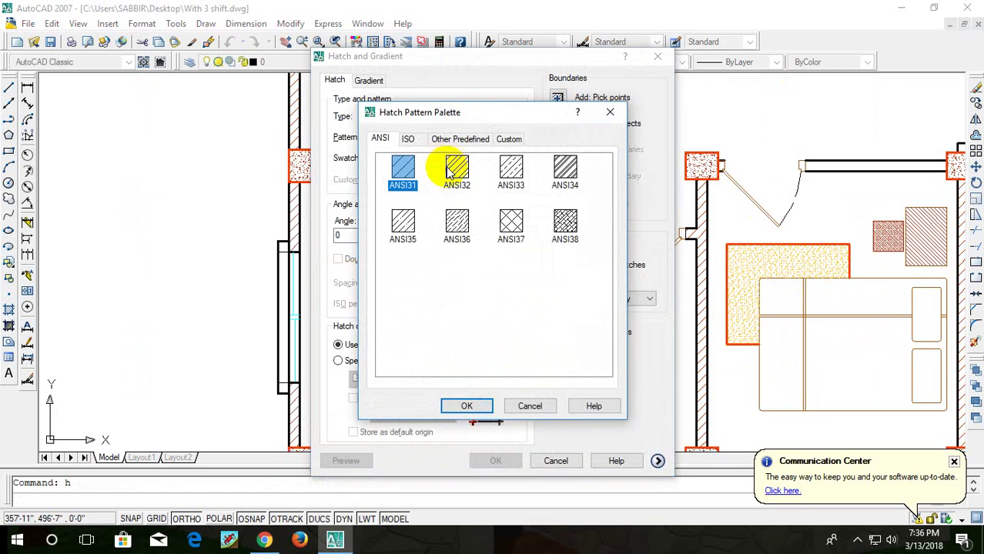
click(466, 407)
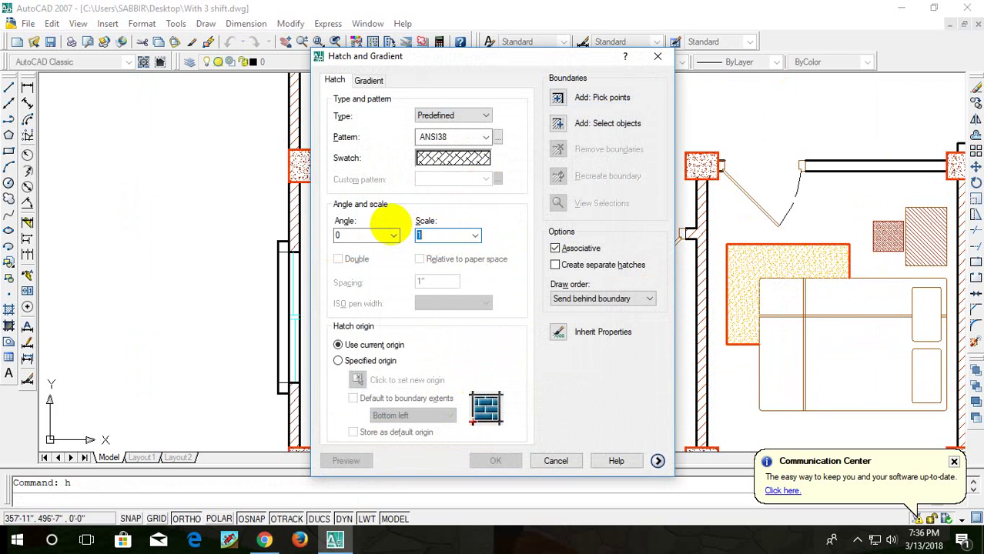
key(Escape)
click(465, 259)
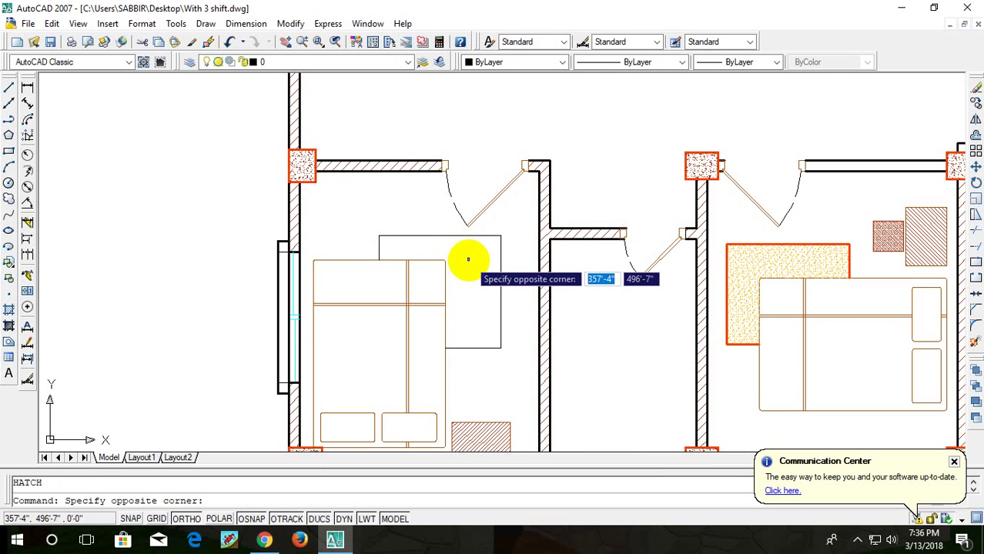
click(465, 269)
key(Return)
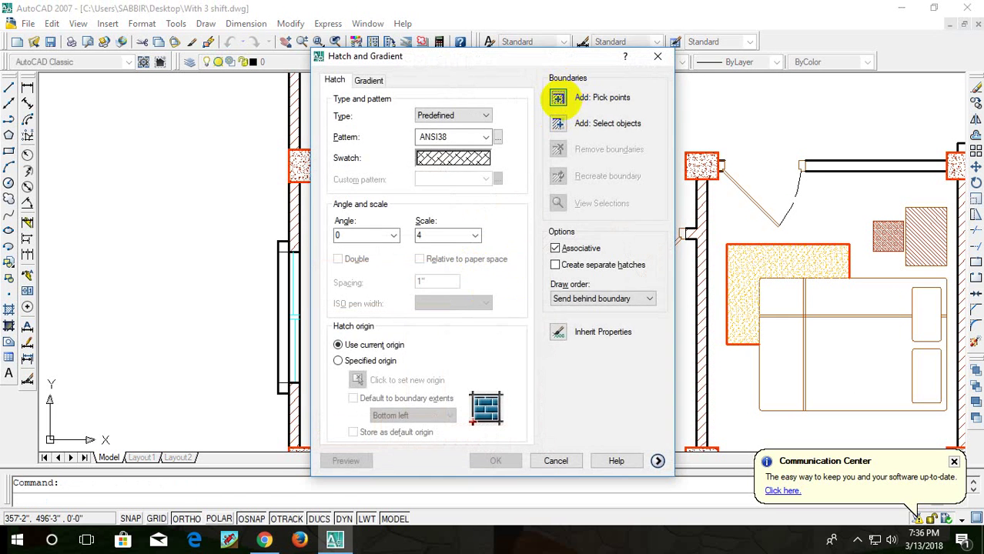
- Pick inside the L-shaped rug and apply the ANSI38 hatch at scale 4
click(557, 98)
click(479, 264)
key(Return)
key(Return)
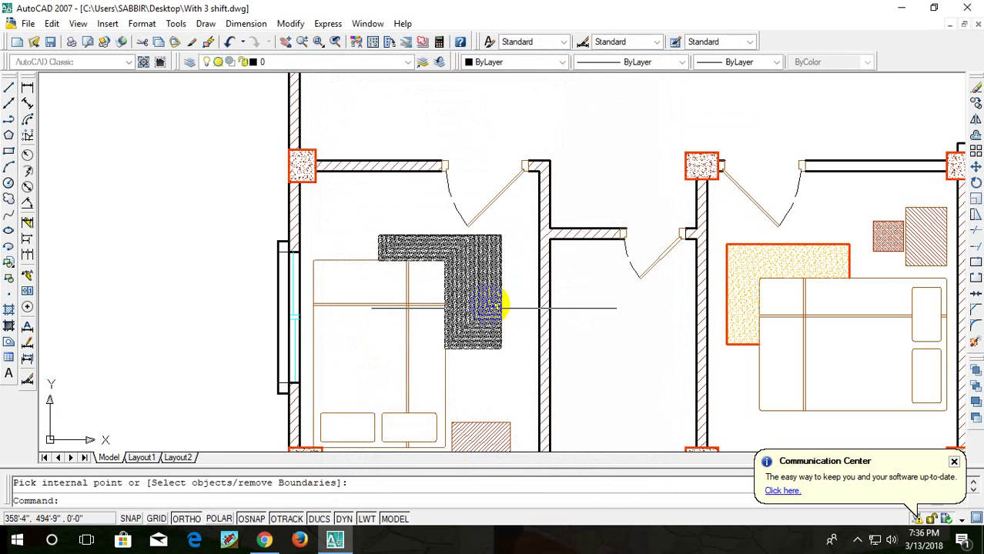
scroll(487, 308, up, 3)
scroll(471, 269, down, 2)
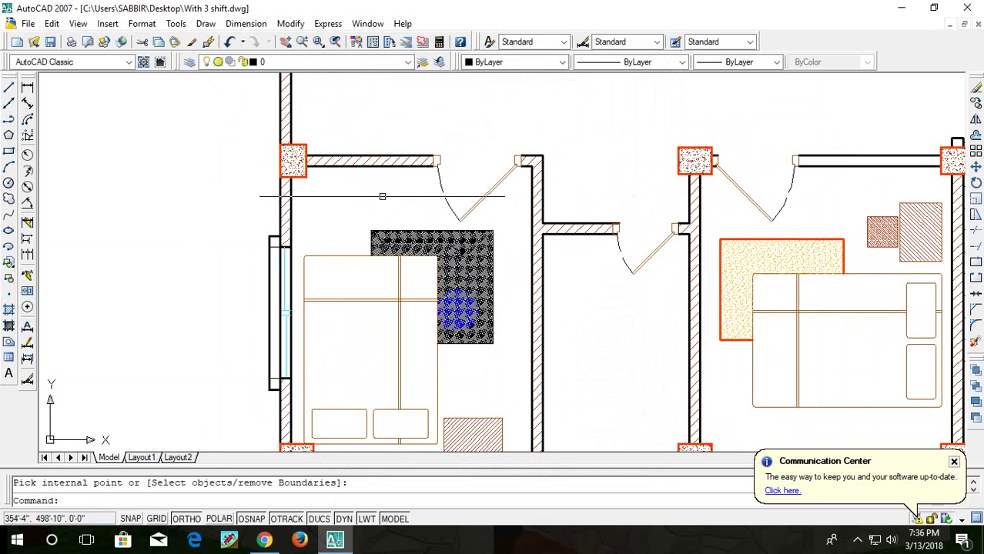
key(Return)
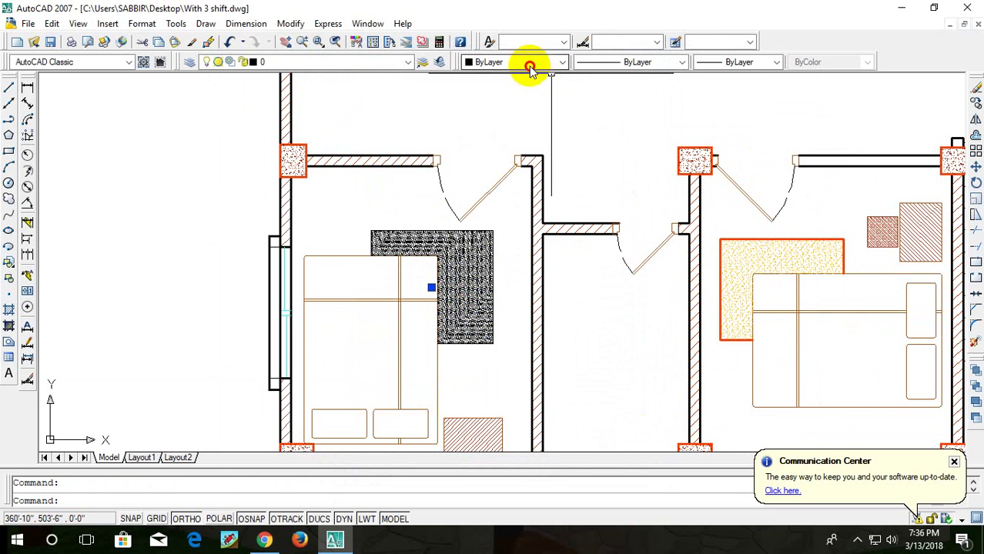
- Colour the rug hatch yellow and recentre the view on it
click(530, 65)
click(505, 111)
key(Escape)
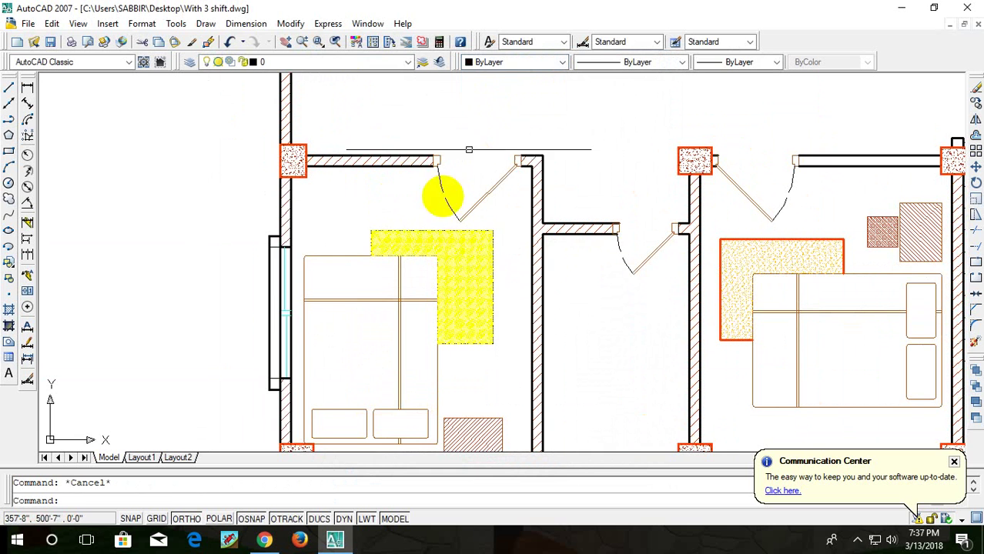
scroll(450, 259, up, 1)
scroll(531, 262, up, 2)
middle_drag(526, 271, 502, 232)
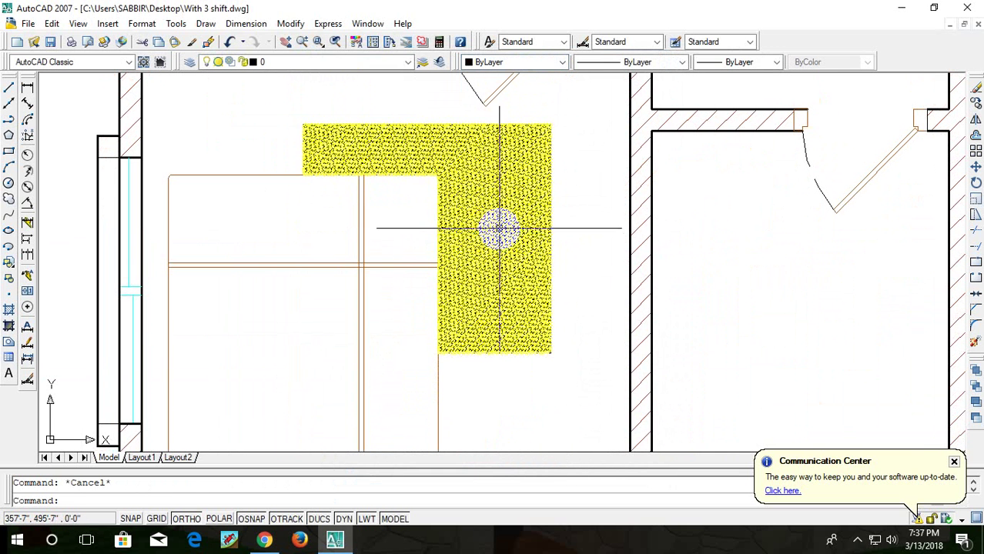
click(479, 244)
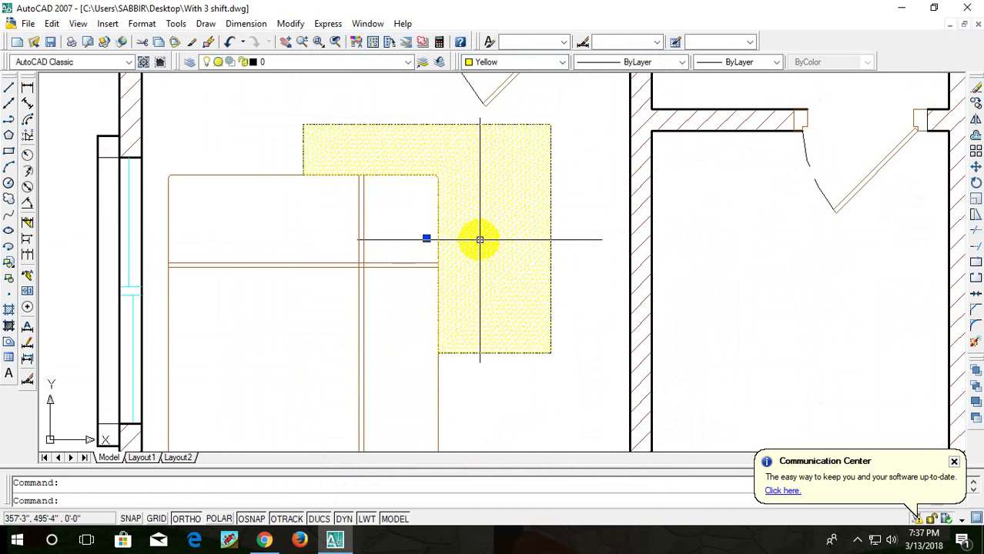
- Review the hatch settings, then delete the rug hatch while keeping its outline
text(h)
key(Return)
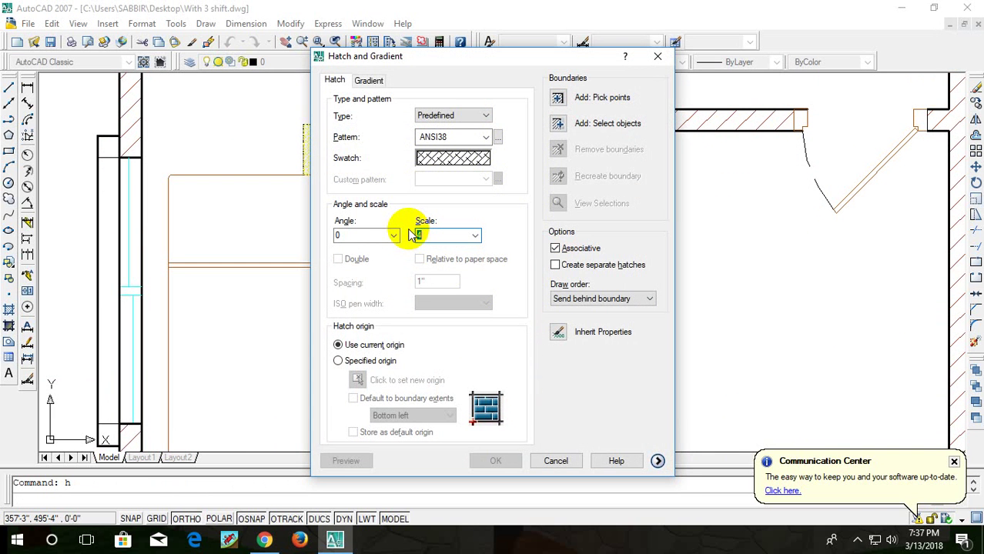
key(Return)
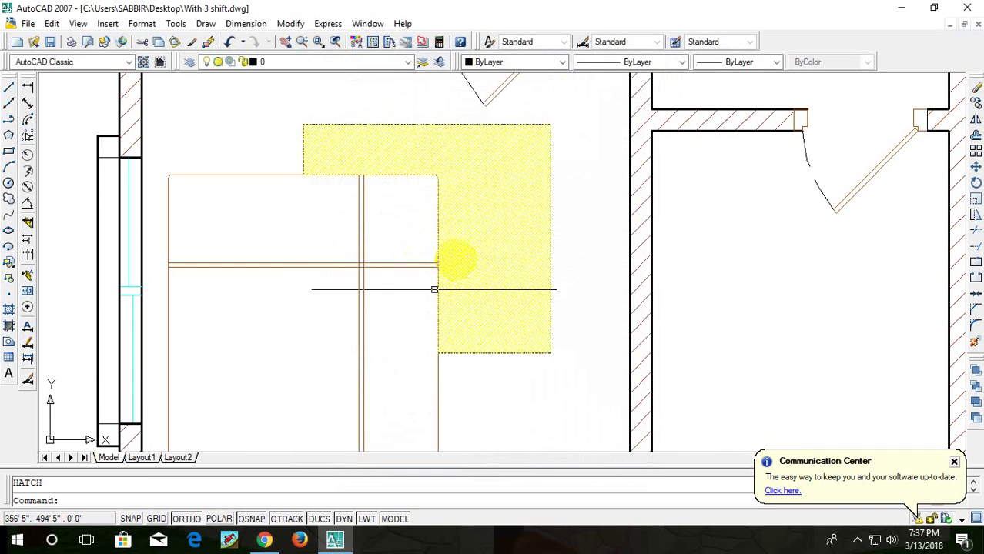
click(489, 230)
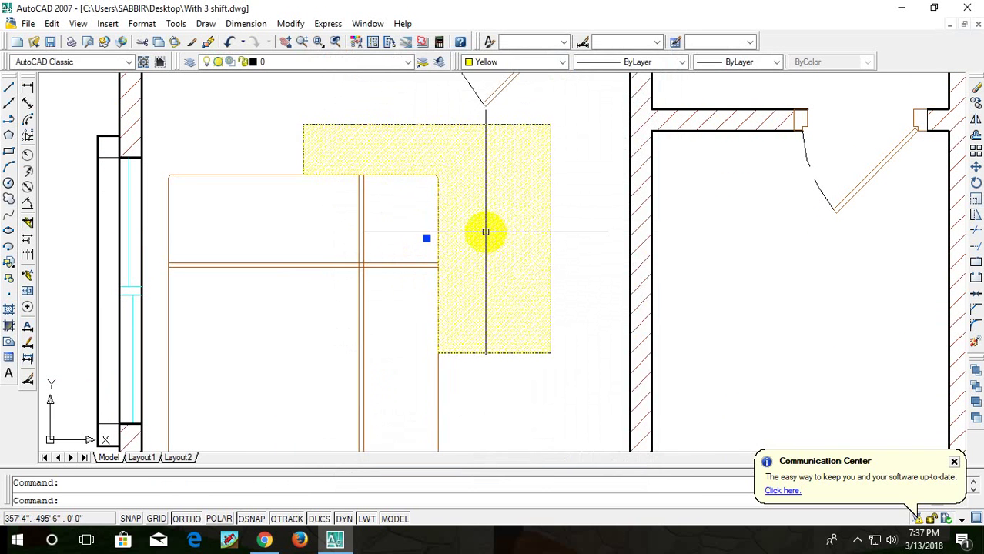
key(Delete)
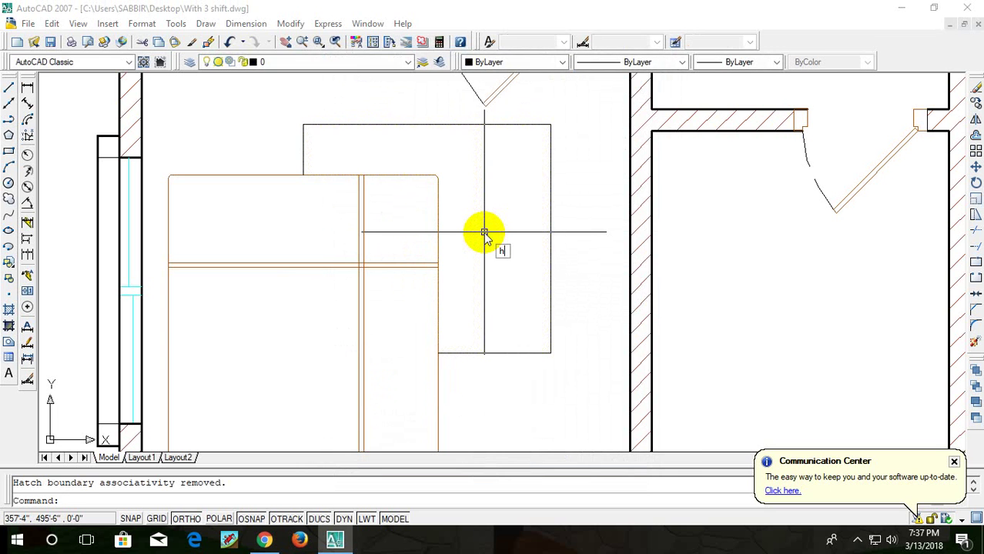
- Refill the rug area beside the bed with ANSI38 hatch at scale 7
text(h)
key(Return)
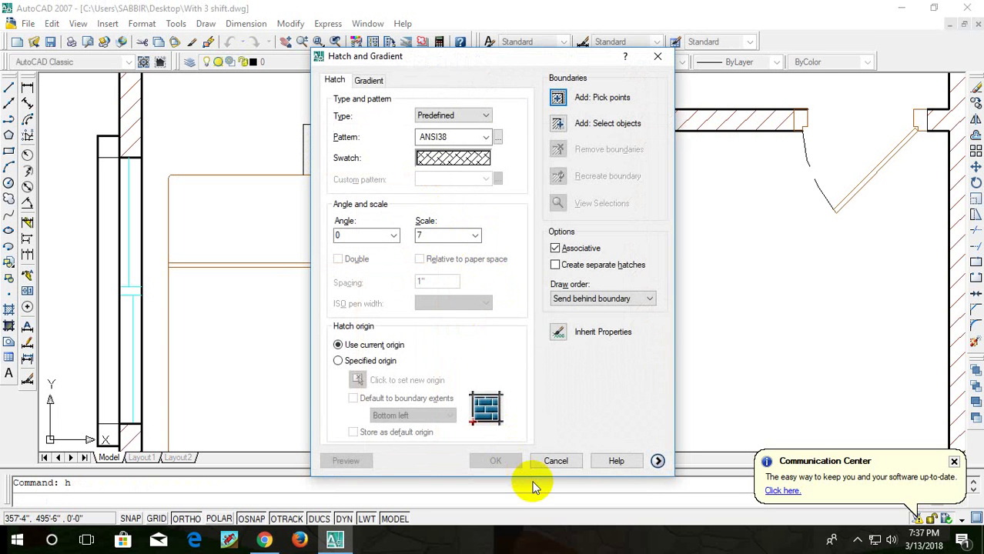
click(558, 104)
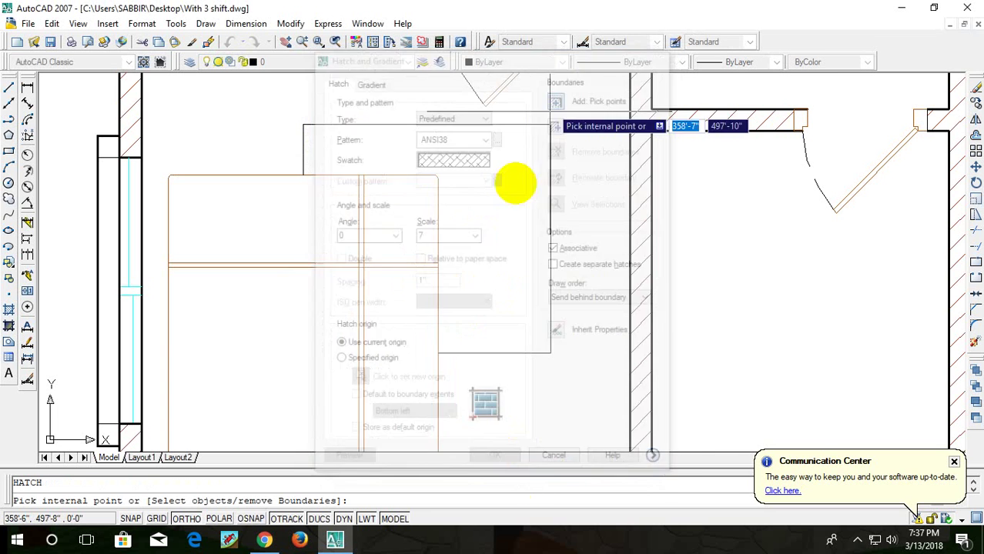
click(485, 247)
key(Return)
key(Return)
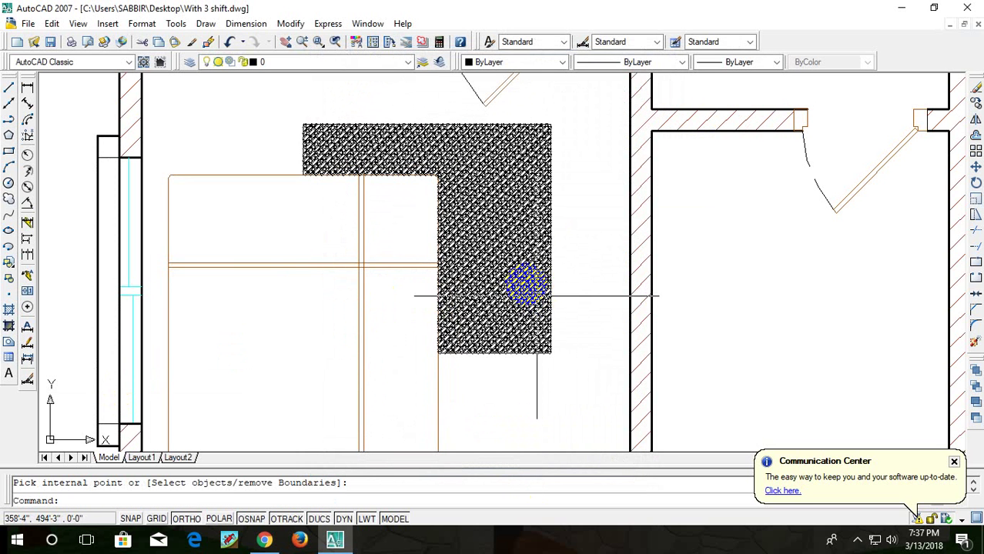
key(Escape)
- Make the new rug hatch yellow
click(498, 243)
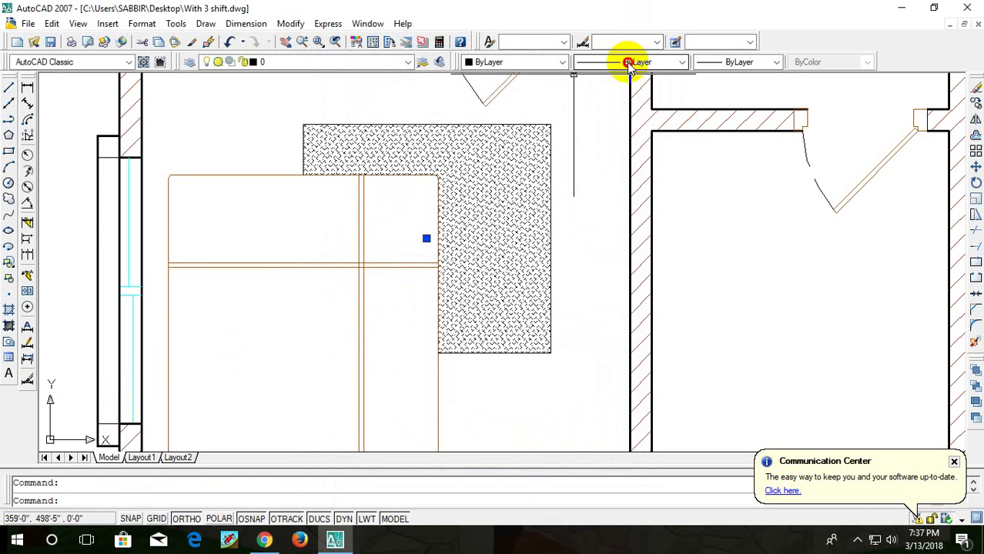
click(629, 63)
click(641, 67)
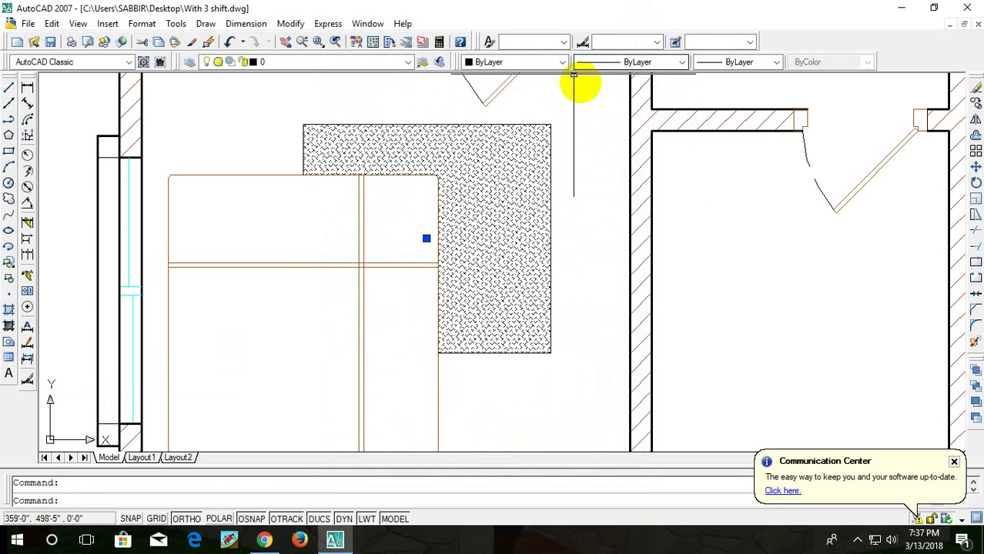
click(538, 64)
click(522, 117)
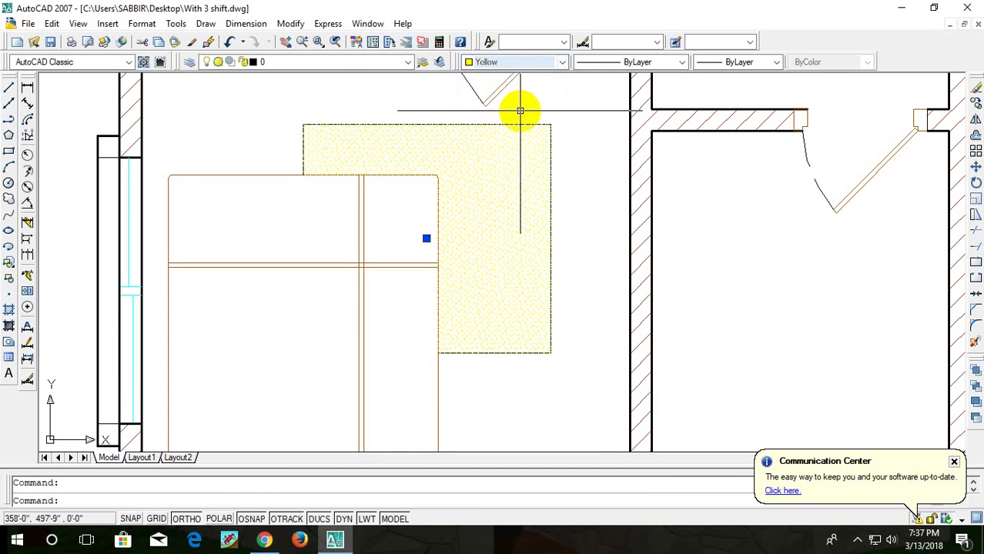
key(Escape)
scroll(766, 245, down, 3)
- Set the rug hatch to index colour 51 via Select Color
scroll(835, 216, up, 3)
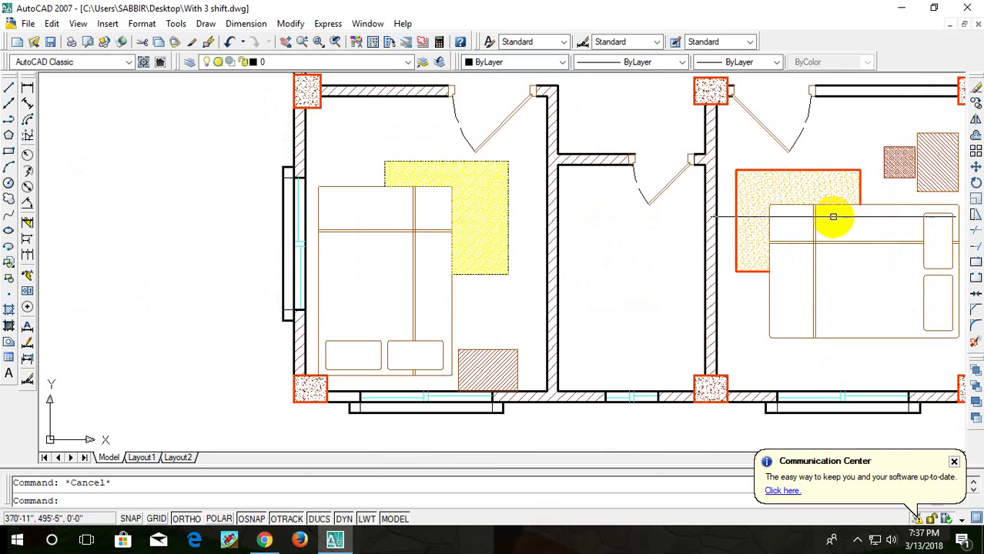
click(481, 216)
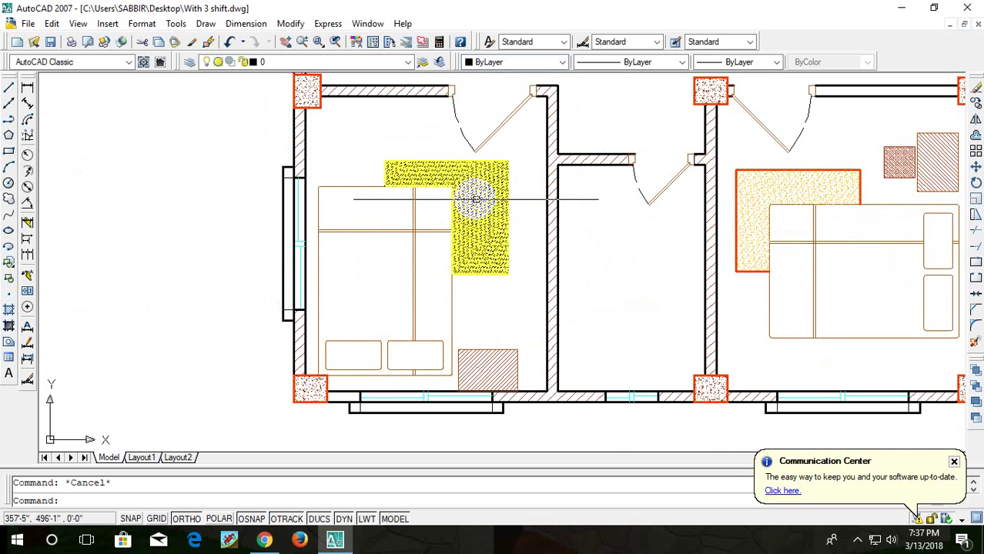
click(490, 206)
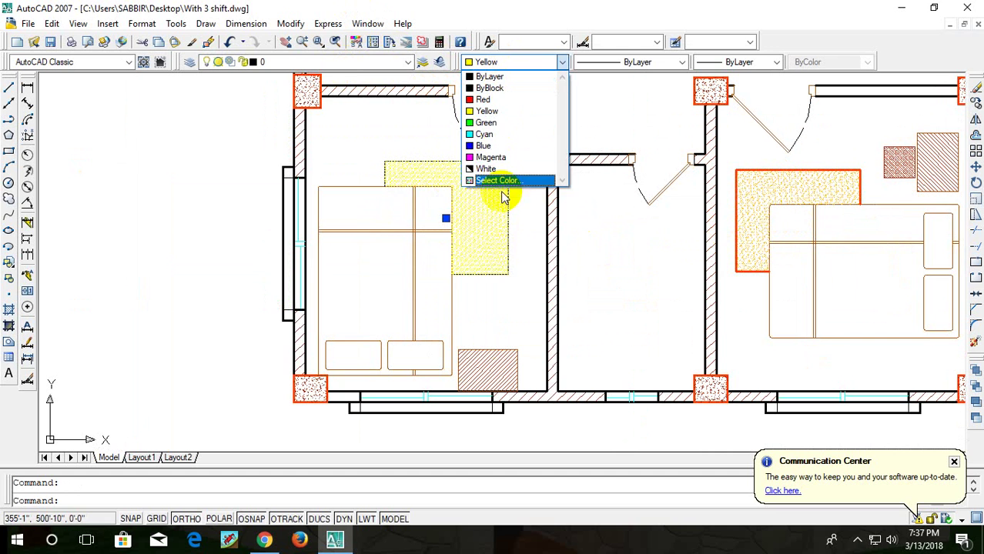
click(496, 187)
click(509, 61)
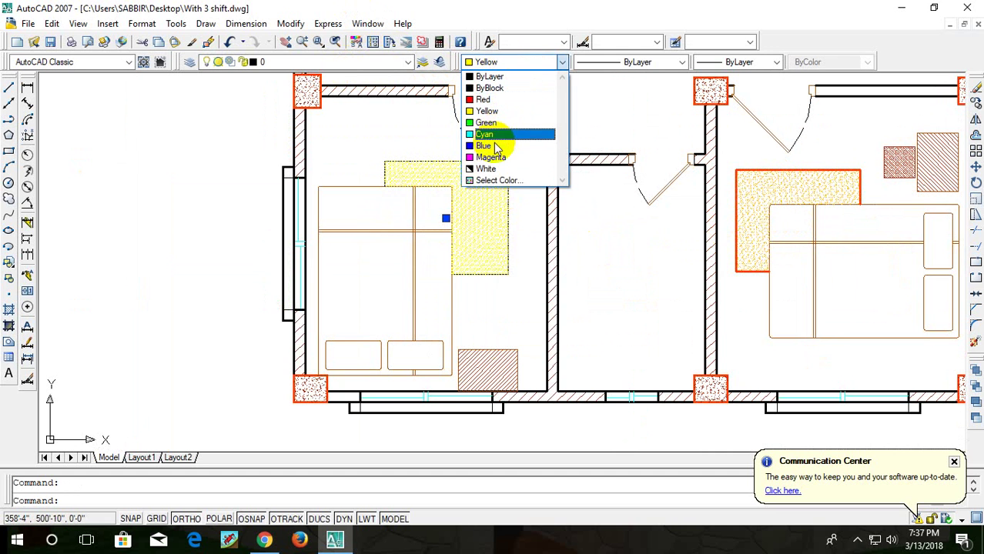
click(489, 181)
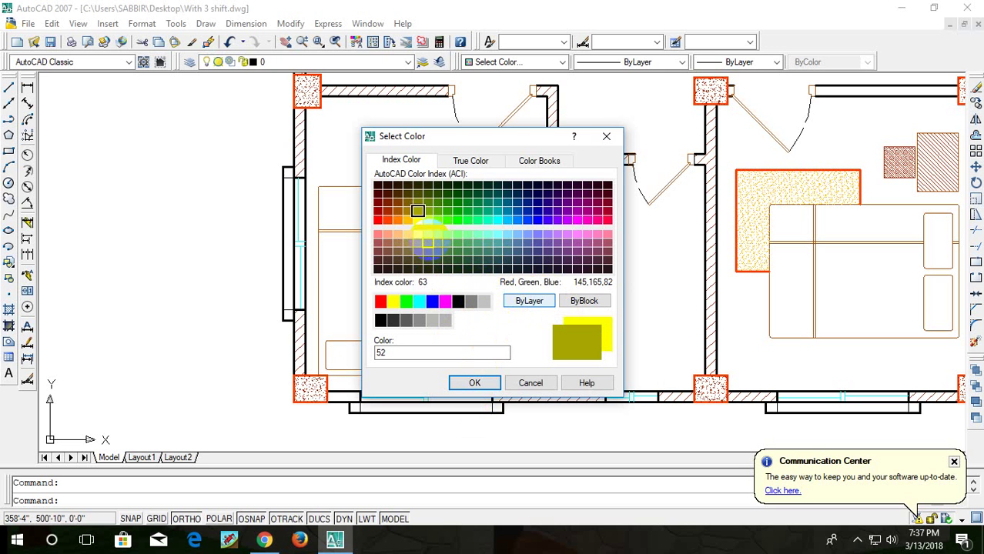
click(416, 234)
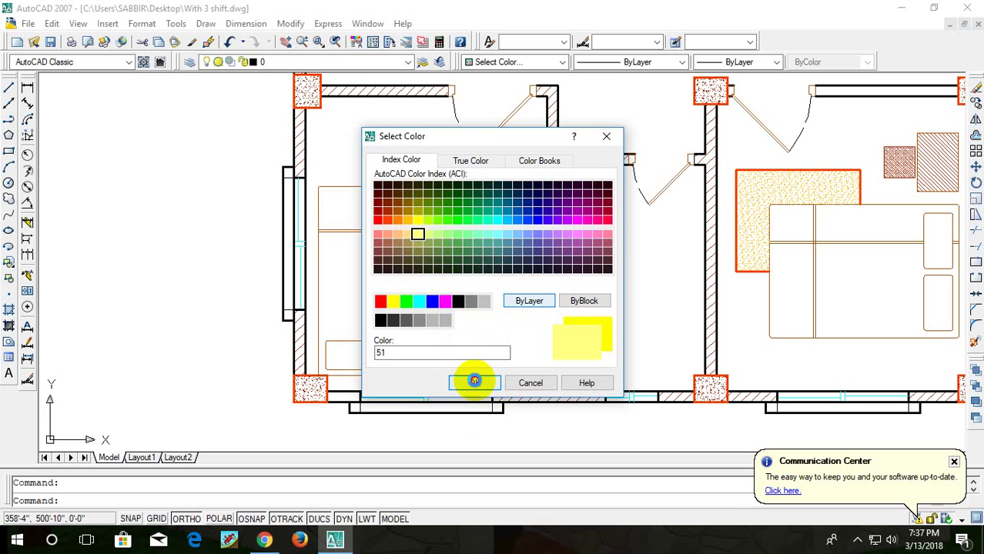
click(474, 382)
key(Escape)
- Reselect the rug hatch to check its new colour
scroll(462, 238, up, 3)
scroll(485, 234, down, 2)
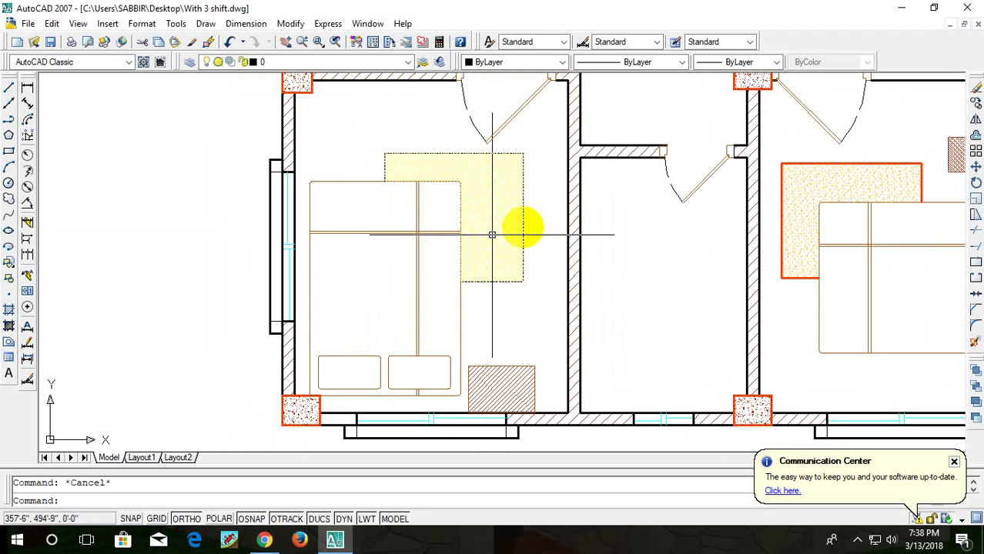
scroll(508, 200, up, 2)
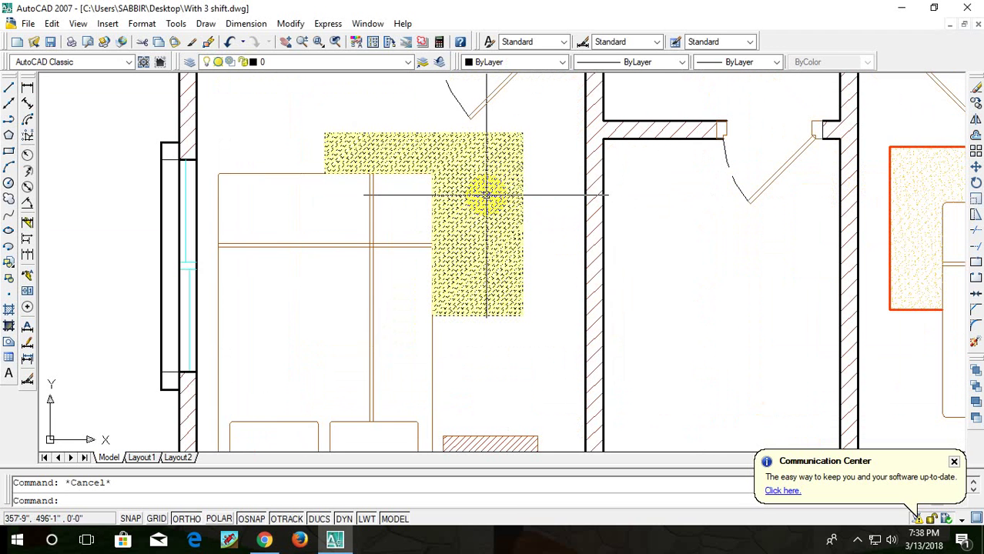
click(481, 194)
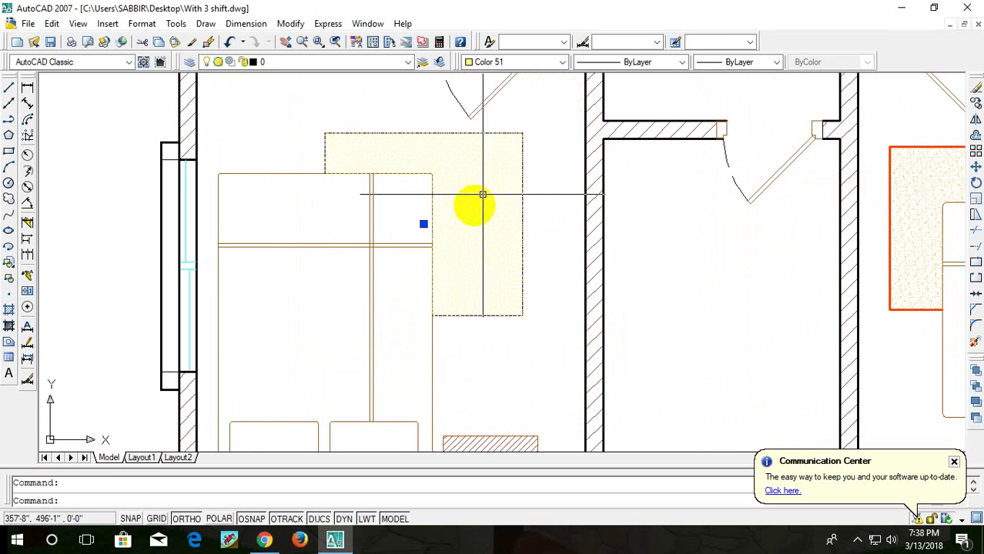
scroll(651, 236, down, 3)
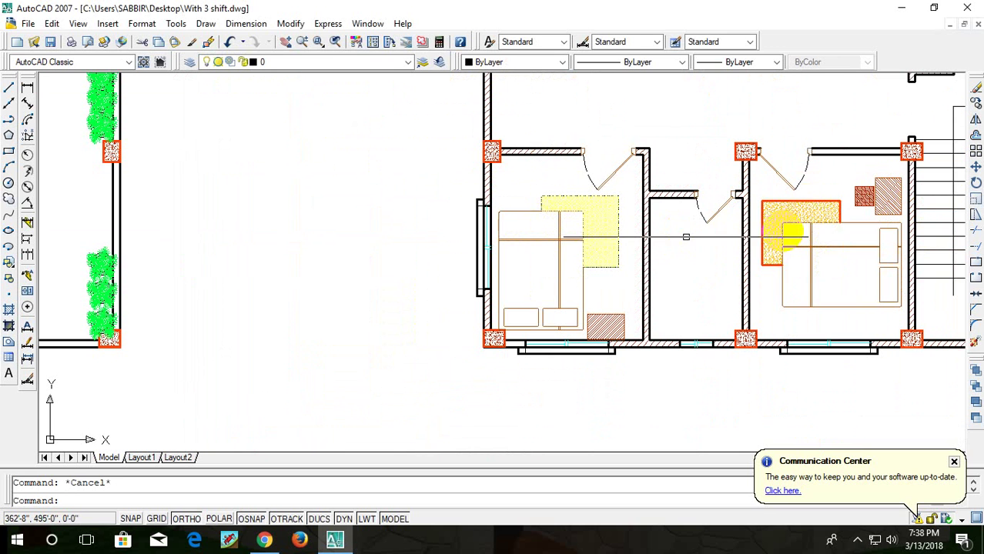
- Match the left bedroom rug's properties to the right bedroom rug
text(ma)
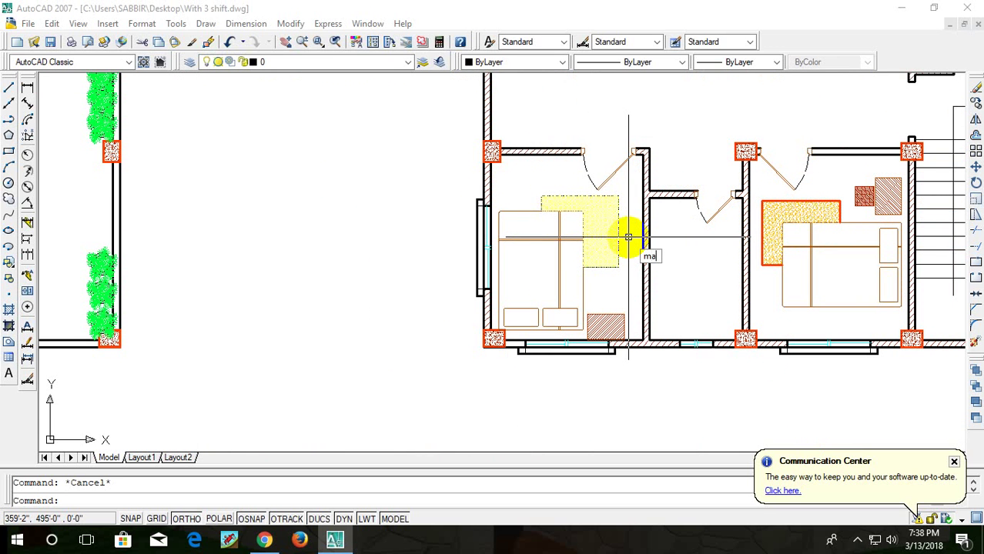
key(Return)
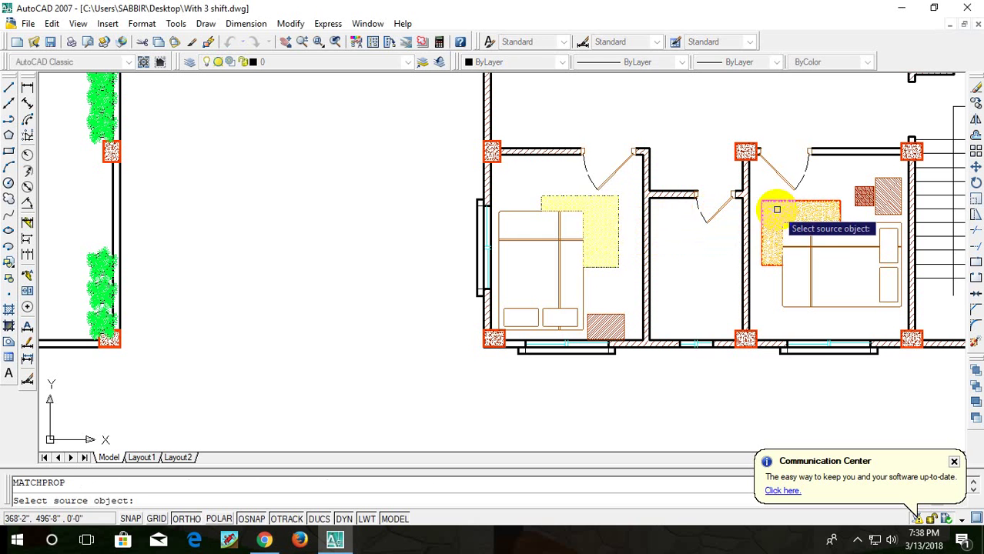
click(773, 213)
click(603, 219)
key(Escape)
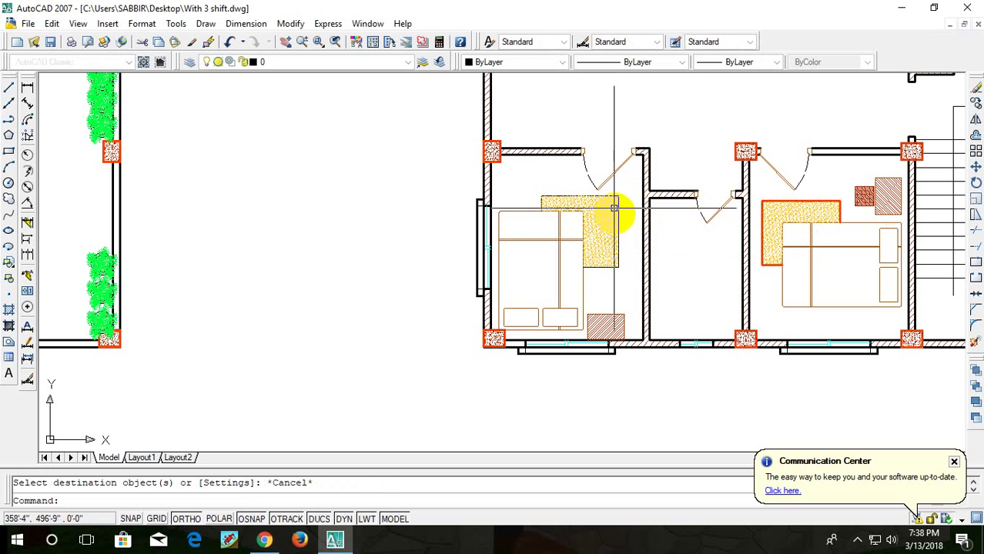
scroll(665, 246, up, 2)
scroll(595, 237, up, 3)
scroll(602, 186, up, 1)
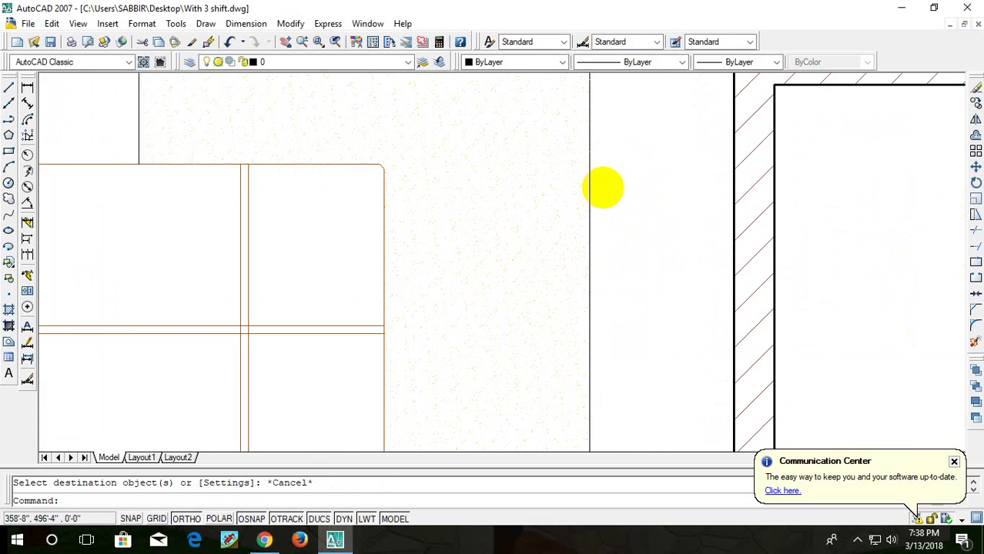
scroll(595, 162, down, 2)
- Make the left bedroom rug red
click(597, 160)
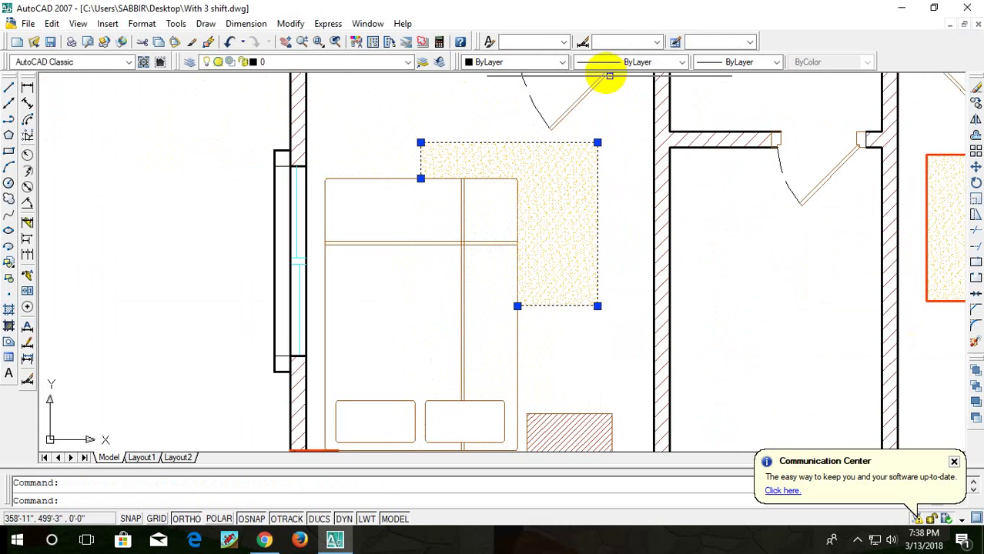
click(556, 62)
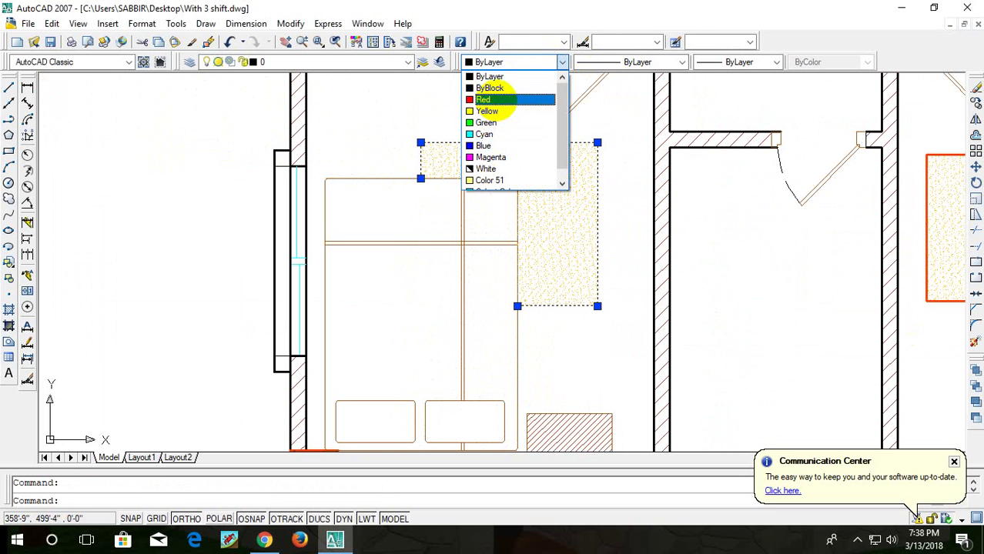
click(493, 99)
key(Escape)
middle_drag(597, 237, 574, 221)
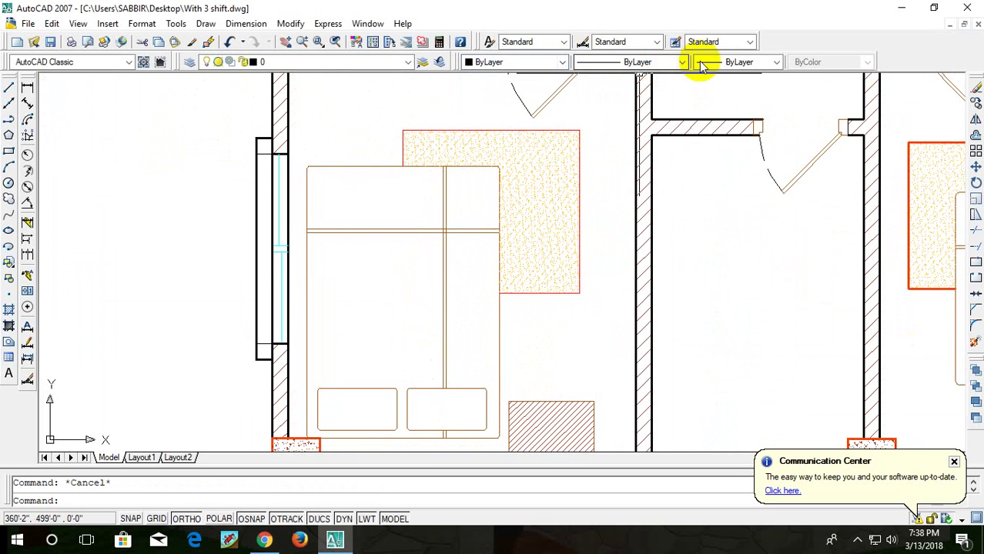
- Give the red rug a 0.35 mm lineweight
click(578, 155)
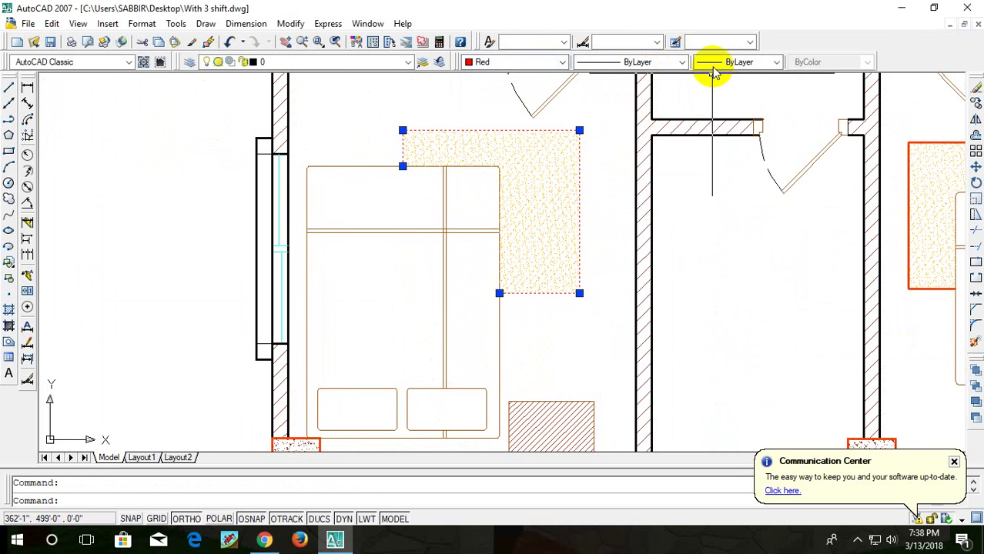
click(713, 67)
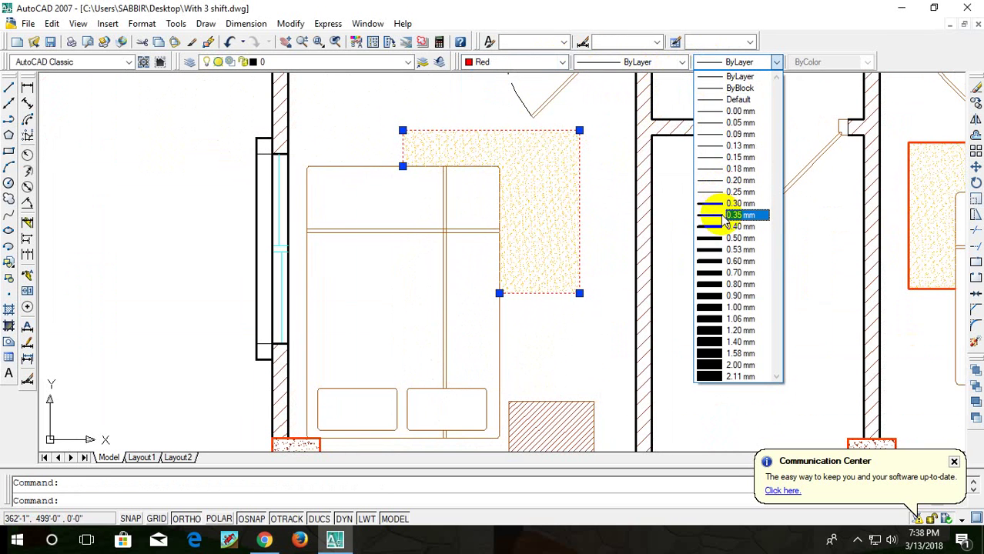
click(724, 216)
key(Escape)
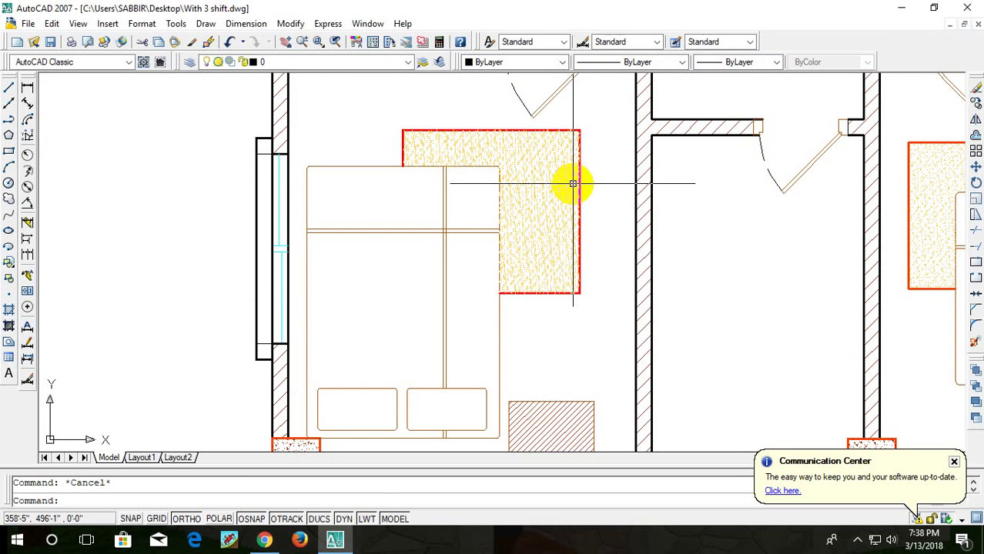
scroll(573, 183, down, 5)
- Bring the rectangle beside the bed into view and try an ANSI31 hatch
scroll(575, 158, up, 4)
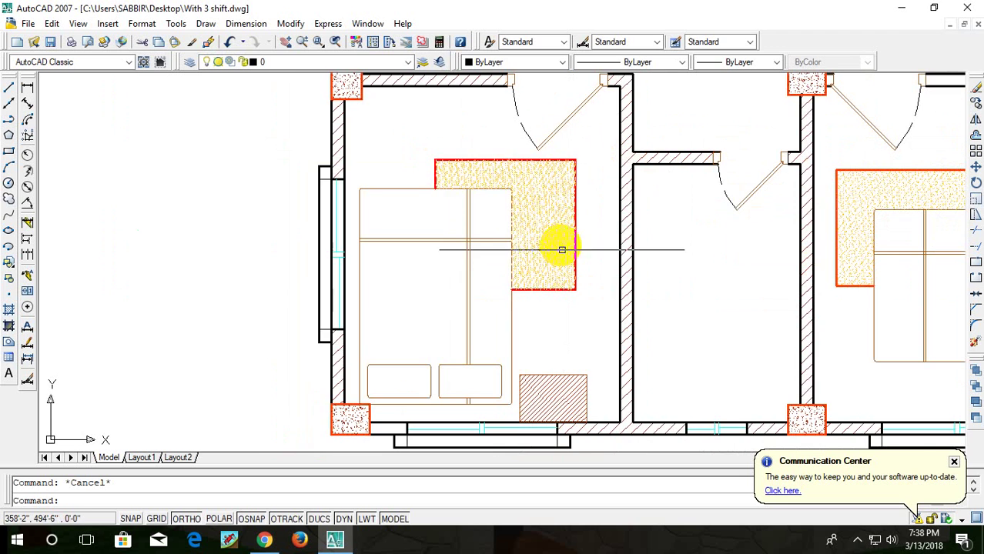
scroll(516, 219, up, 1)
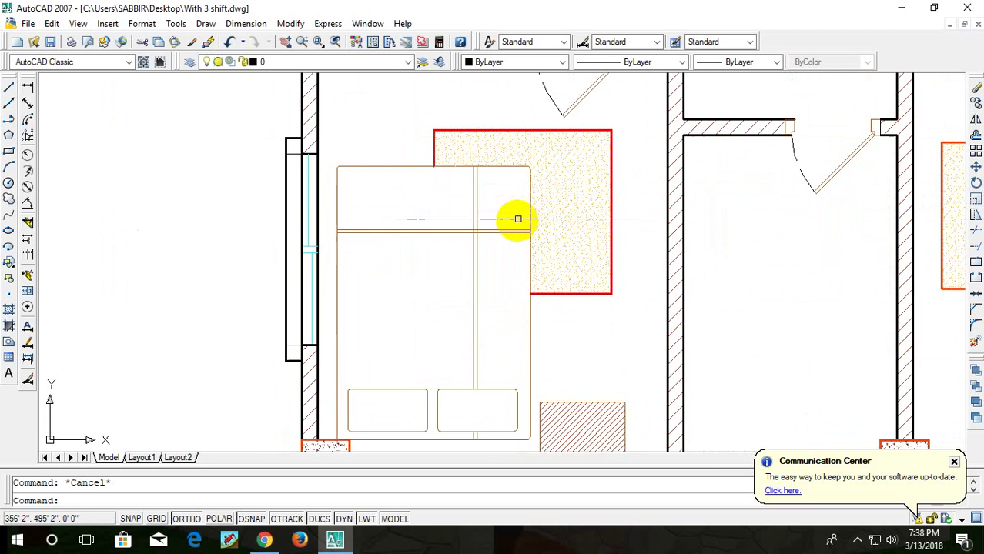
middle_drag(560, 384, 501, 333)
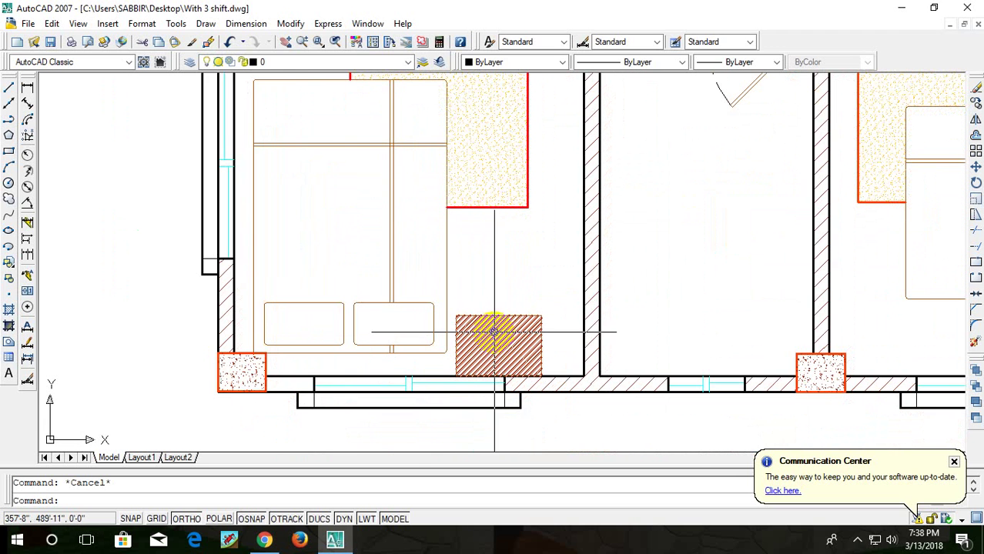
scroll(490, 327, up, 4)
scroll(492, 326, up, 1)
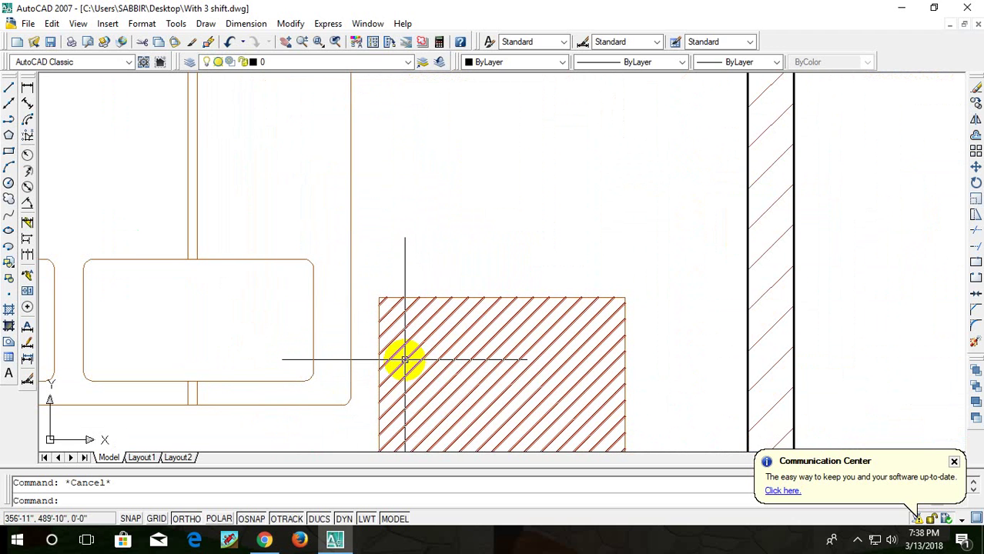
text( h)
key(Return)
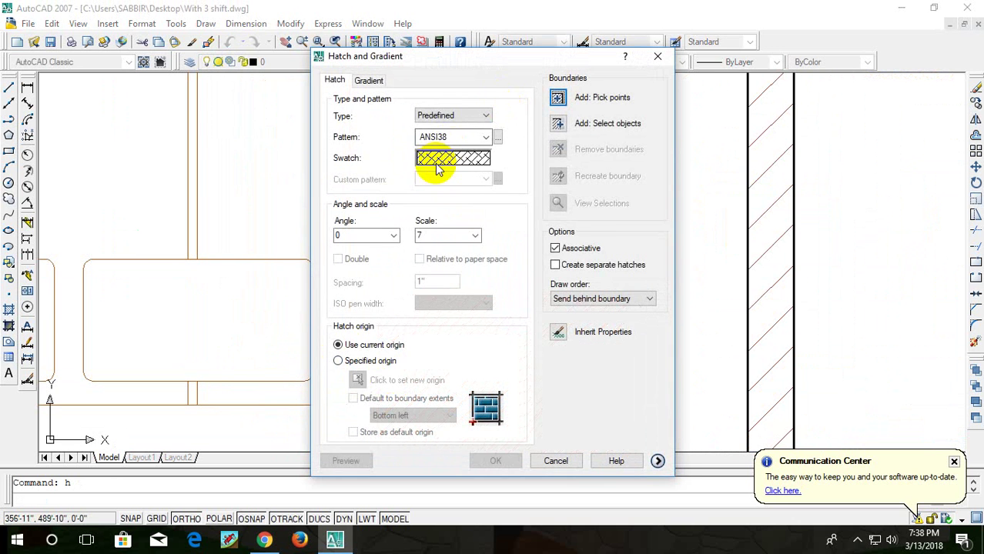
click(437, 169)
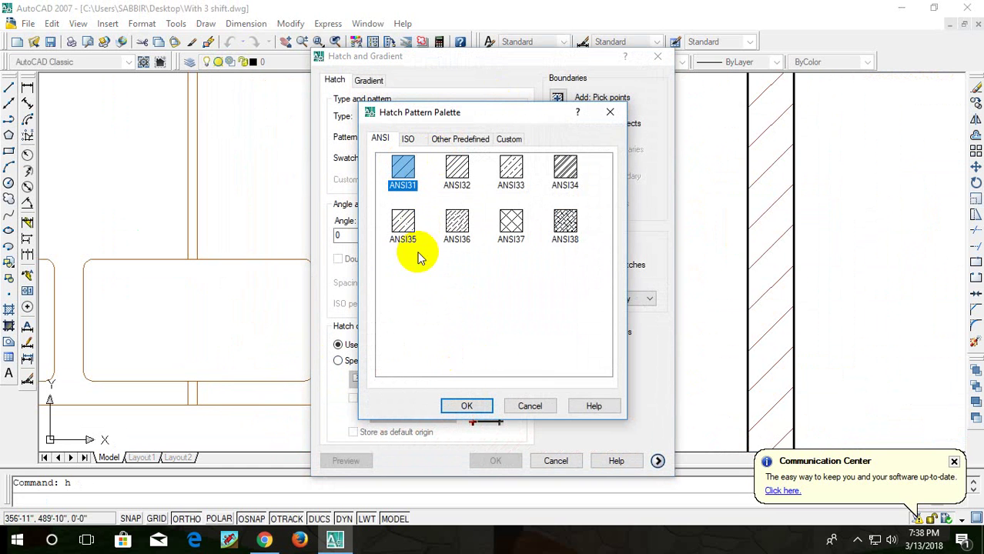
click(462, 405)
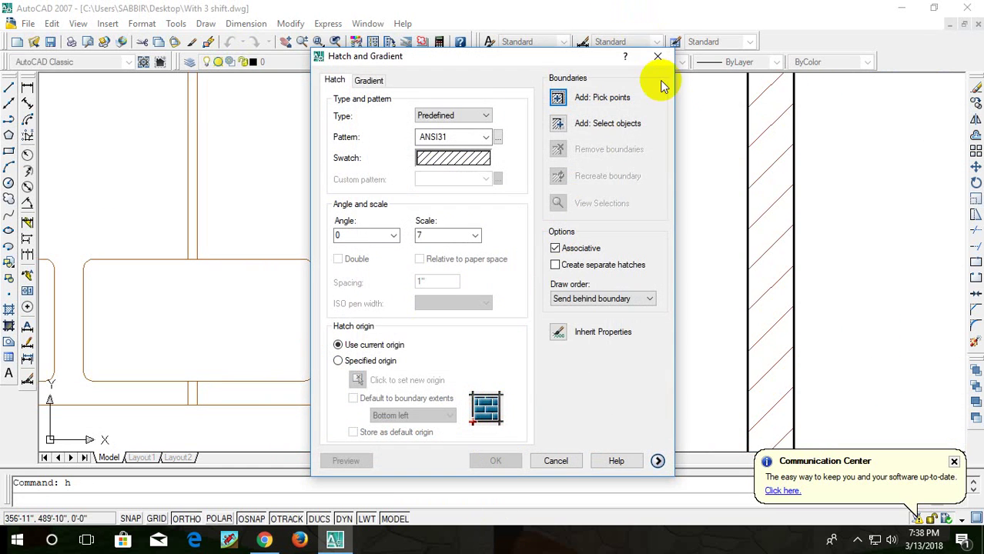
click(556, 461)
- Delete the rectangle's old hatch and set up a new ANSI31 hatch at scale 7
click(491, 367)
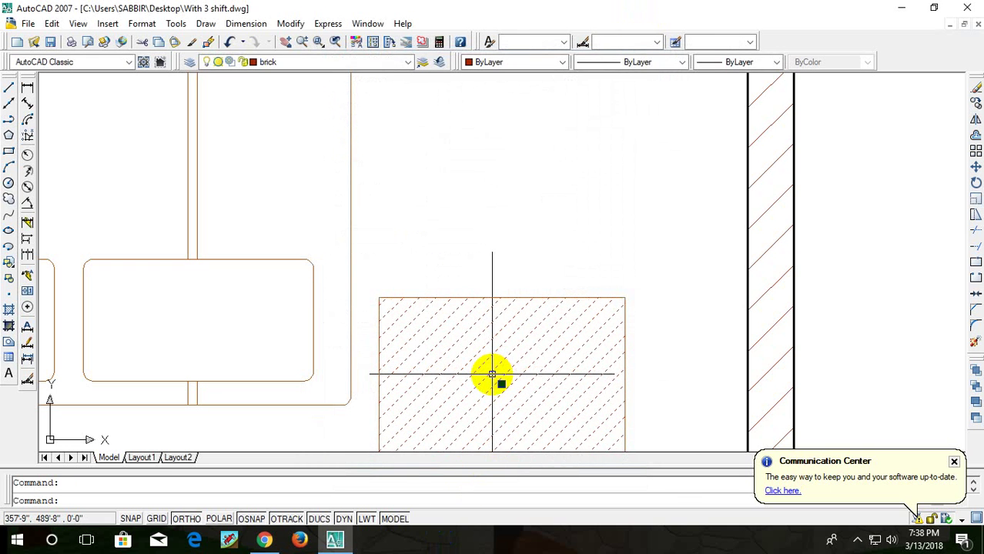
key(Delete)
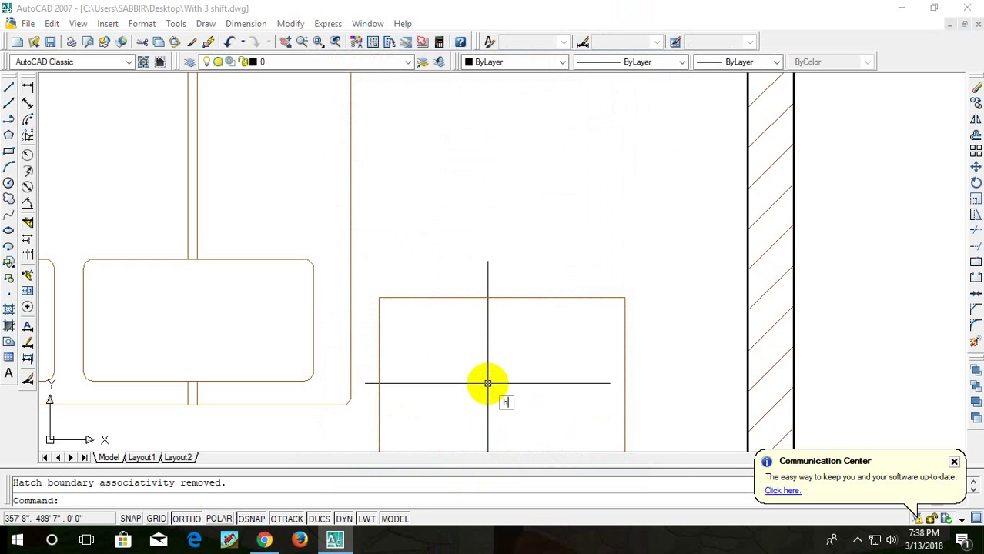
text(h)
key(Return)
click(469, 164)
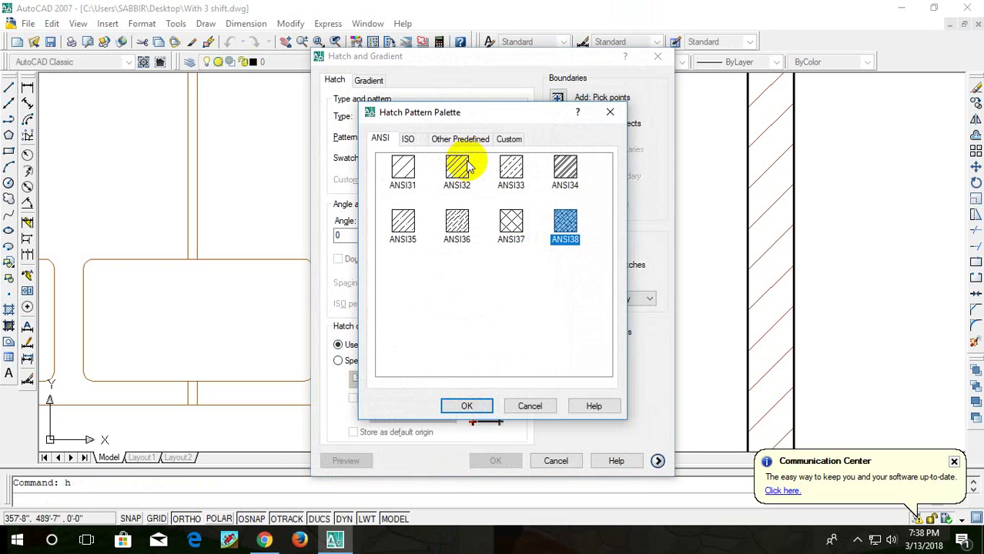
click(465, 410)
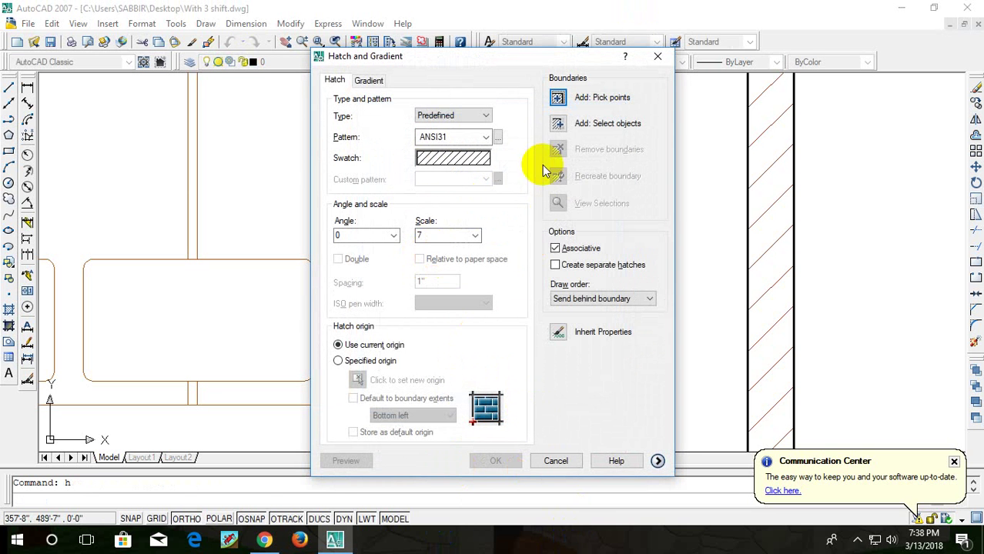
click(557, 100)
key(Return)
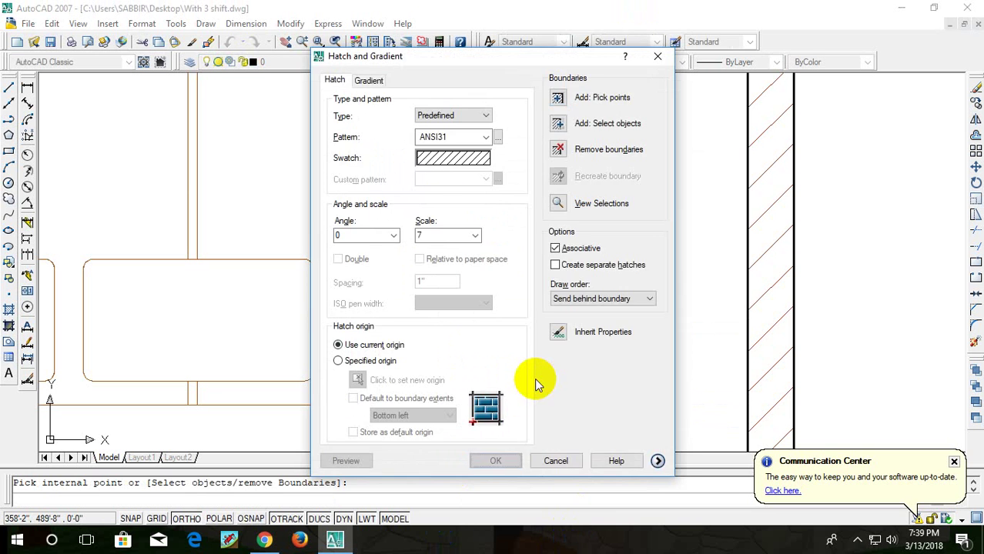
key(Return)
- Fill the rectangle's interior with the ANSI31 diagonal hatch
scroll(555, 346, down, 3)
scroll(578, 347, up, 2)
click(532, 319)
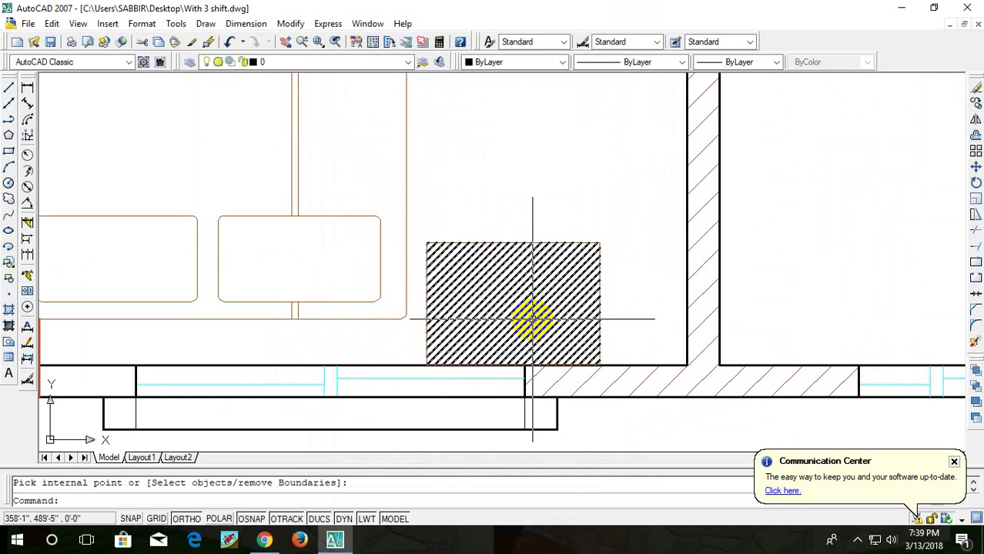
key(Escape)
scroll(536, 367, down, 2)
scroll(428, 307, up, 2)
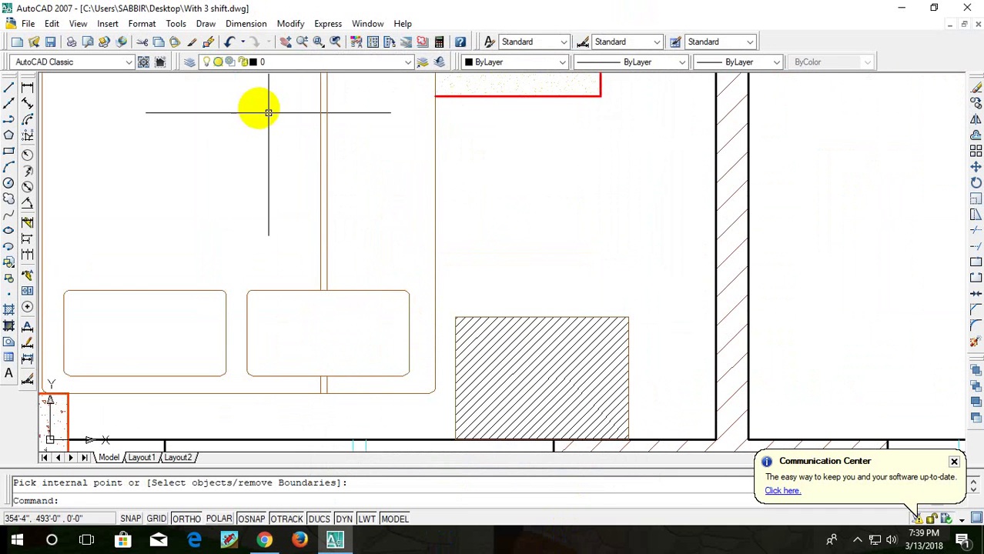
- Put the new hatch on the brick layer
click(277, 63)
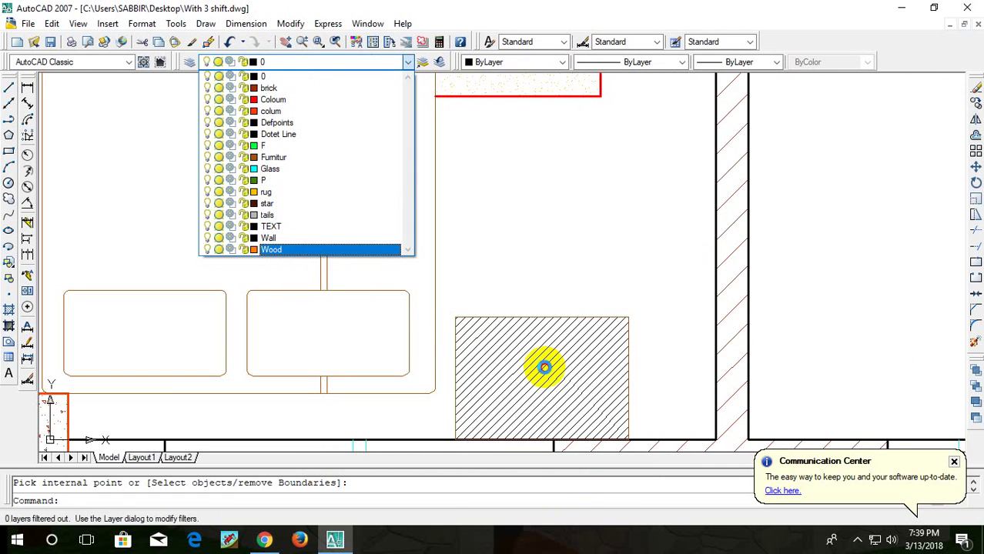
click(544, 367)
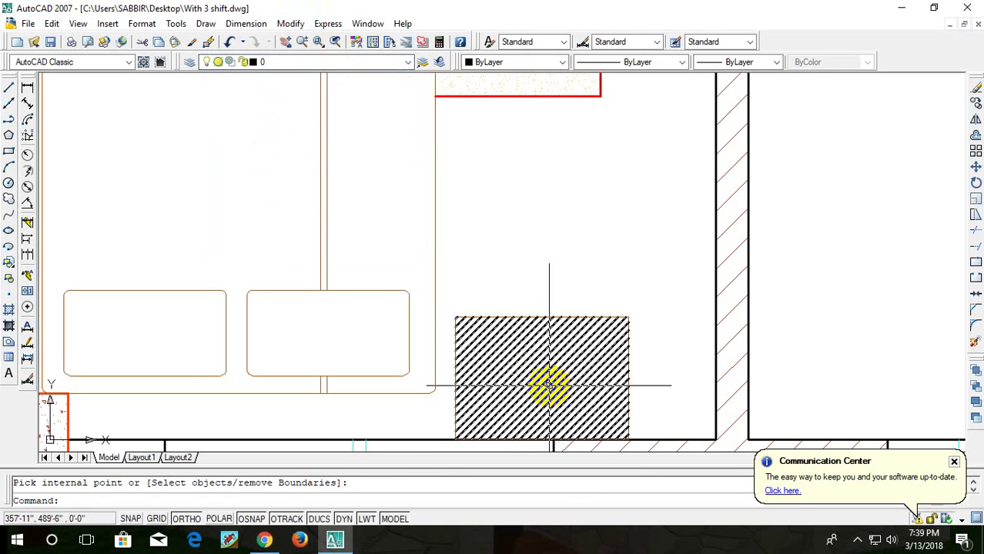
click(549, 385)
click(325, 63)
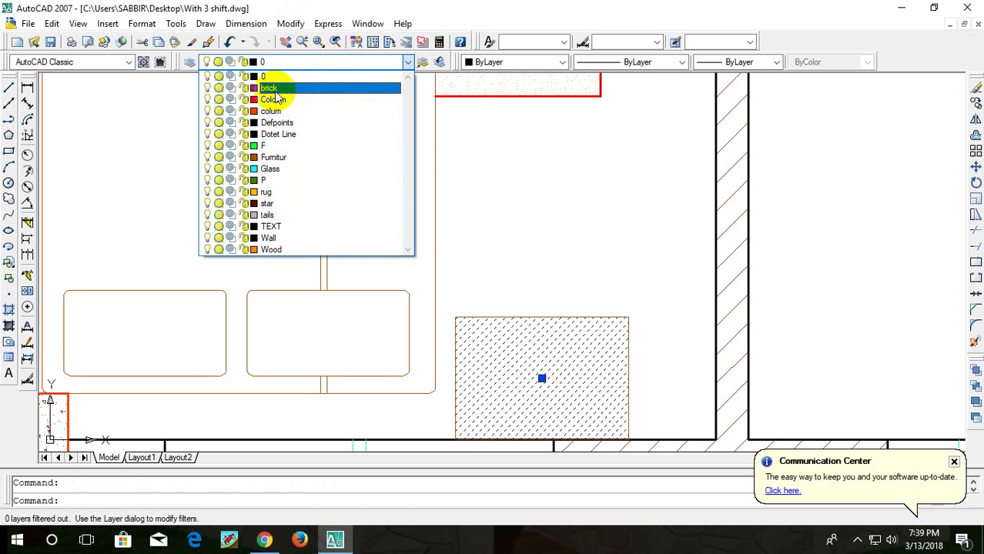
click(274, 87)
key(Escape)
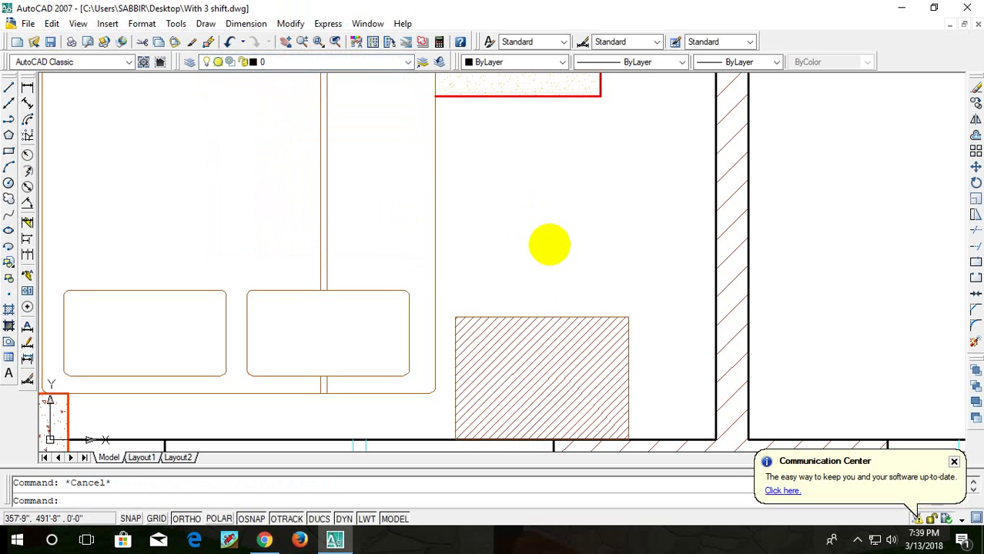
middle_drag(548, 242, 549, 187)
scroll(545, 191, down, 4)
scroll(481, 159, up, 5)
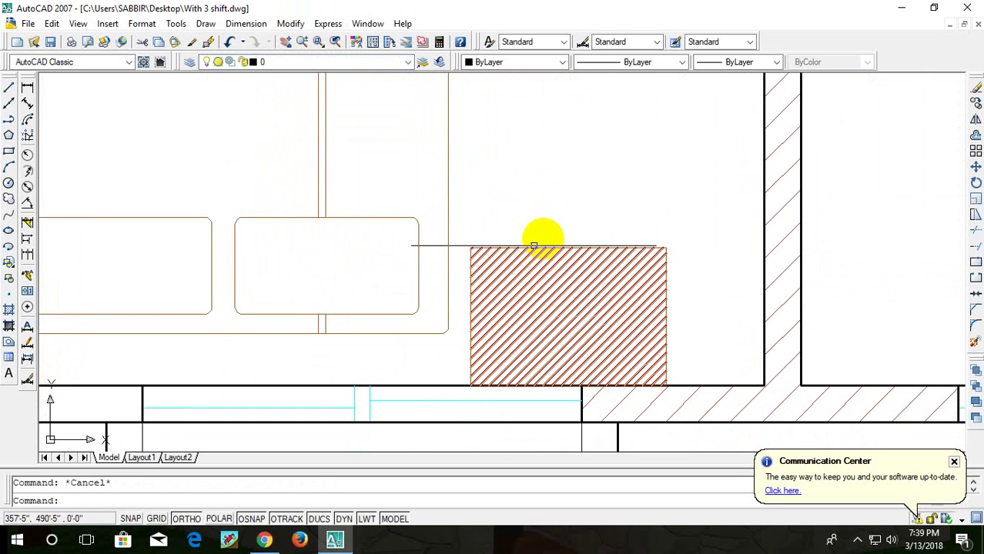
scroll(543, 234, down, 4)
scroll(545, 232, up, 3)
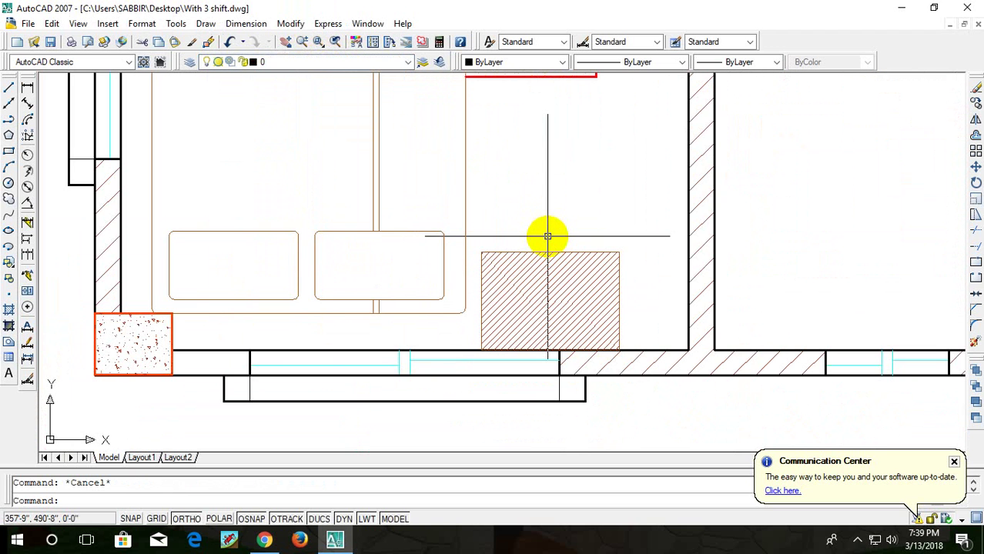
scroll(547, 235, down, 6)
scroll(538, 285, up, 2)
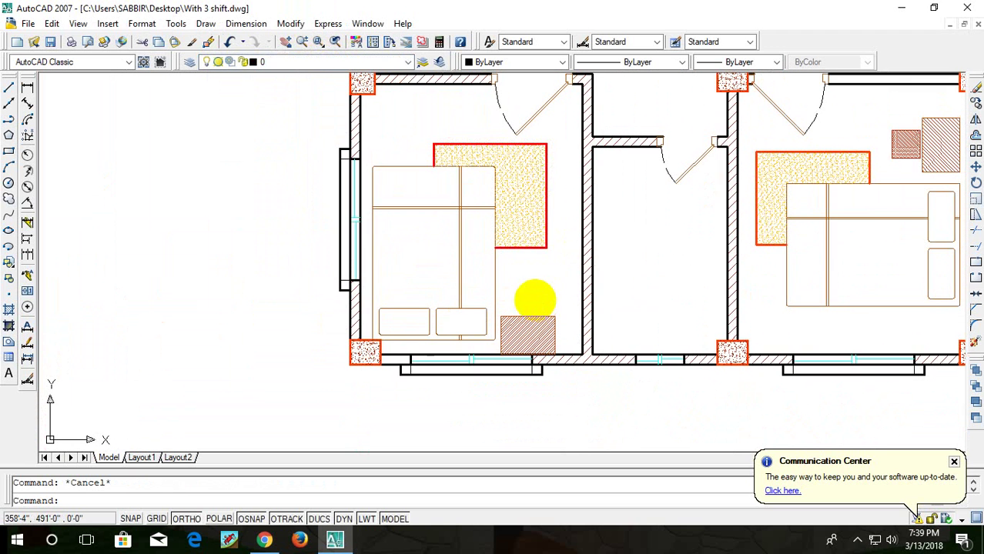
scroll(544, 336, down, 3)
scroll(553, 263, up, 3)
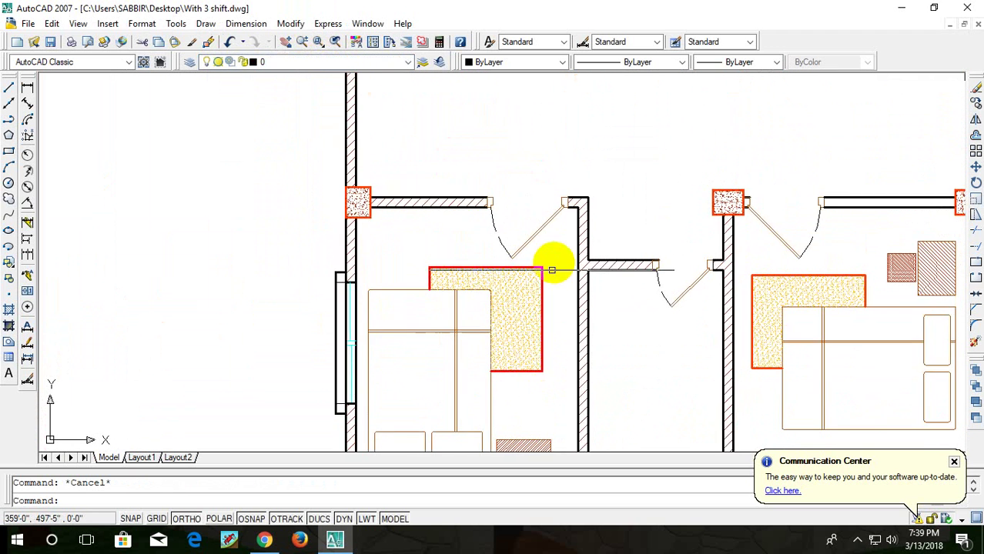
scroll(561, 243, down, 3)
scroll(567, 219, up, 2)
scroll(566, 209, down, 2)
scroll(529, 177, up, 2)
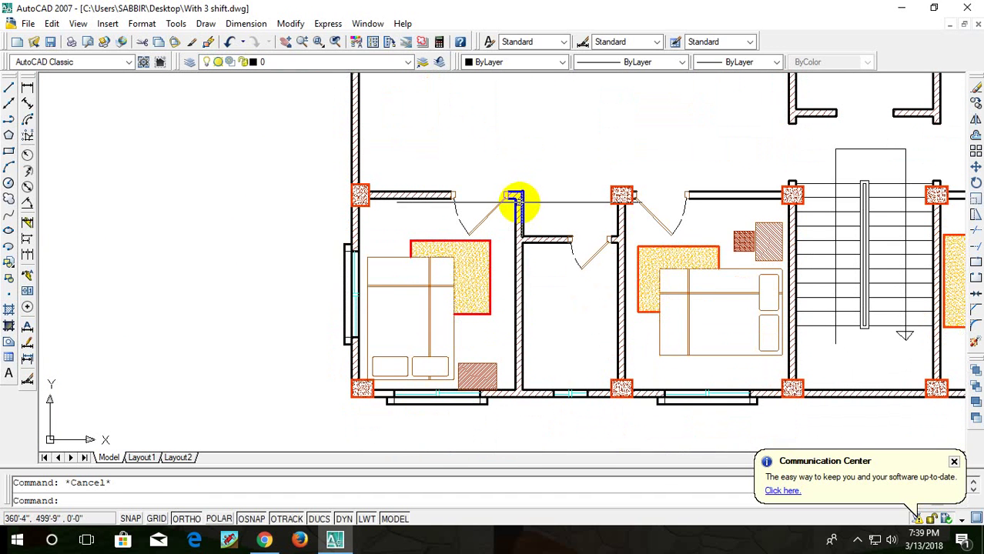
scroll(523, 170, down, 2)
scroll(562, 227, up, 2)
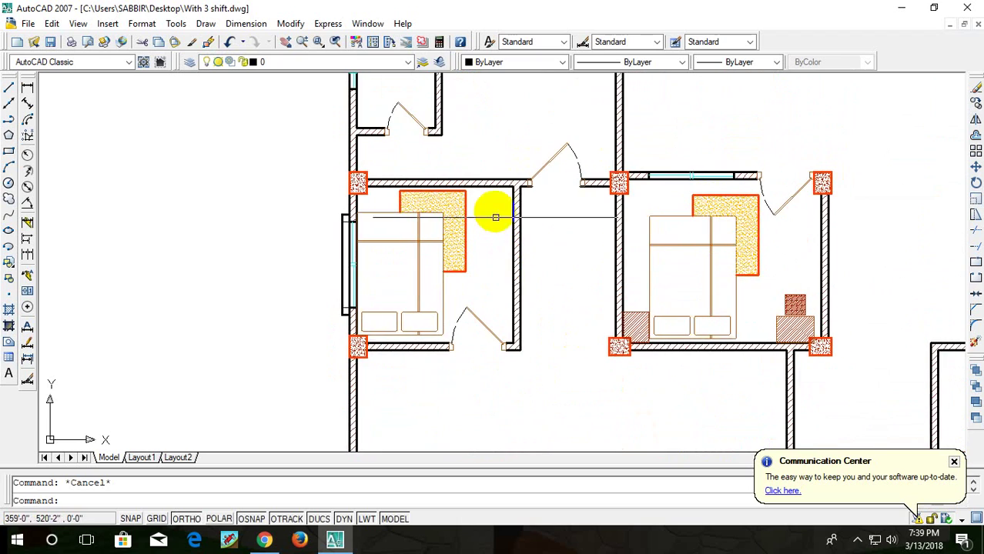
scroll(495, 218, down, 2)
scroll(548, 351, up, 2)
scroll(585, 307, down, 2)
scroll(663, 213, up, 2)
scroll(600, 231, down, 2)
scroll(510, 248, up, 2)
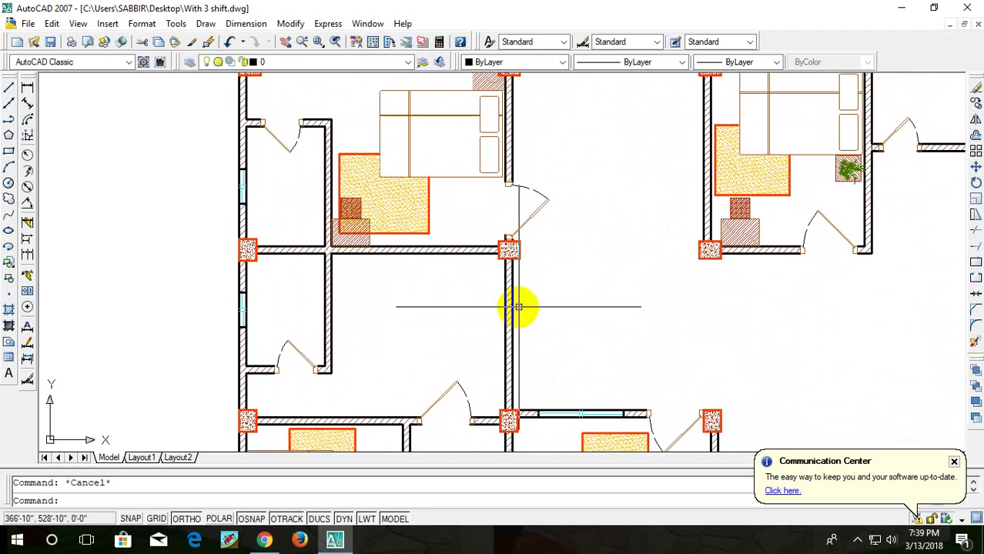
mouse_move(319, 165)
middle_down()
mouse_move(575, 301)
mouse_move(424, 183)
middle_up()
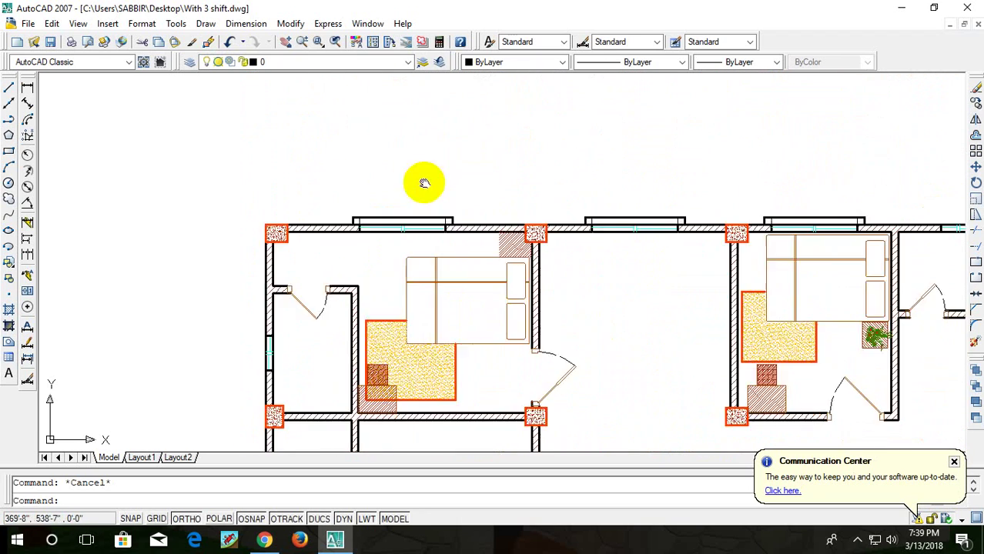
scroll(595, 345, down, 2)
middle_drag(595, 358, 558, 334)
scroll(567, 294, up, 2)
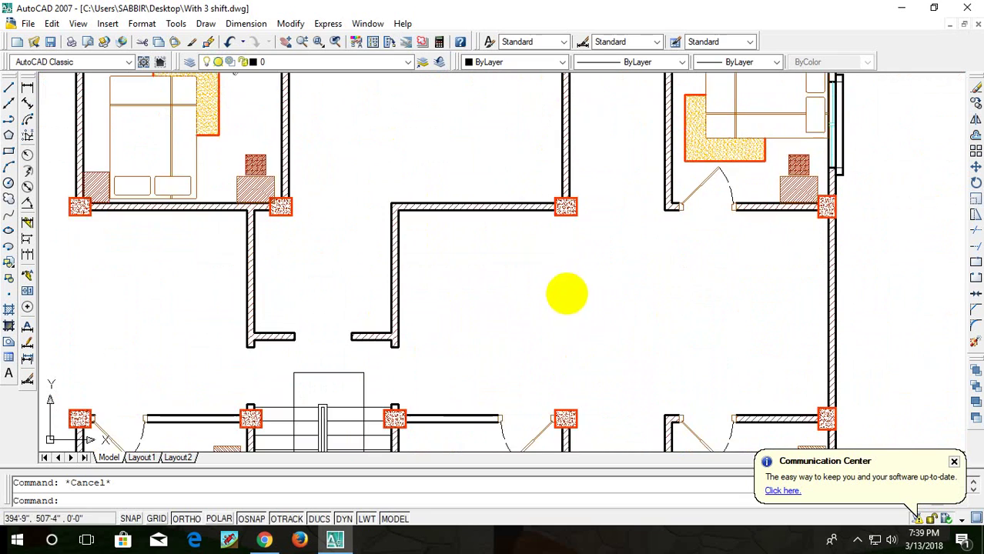
scroll(586, 252, down, 2)
scroll(538, 369, up, 2)
scroll(582, 237, down, 1)
scroll(585, 230, down, 2)
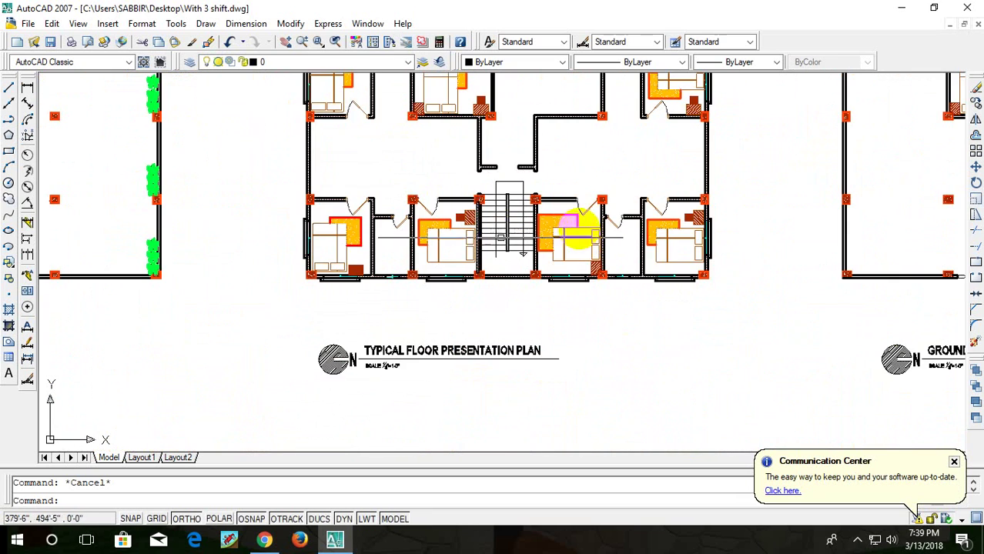
scroll(669, 340, up, 2)
scroll(758, 340, down, 4)
scroll(780, 328, up, 3)
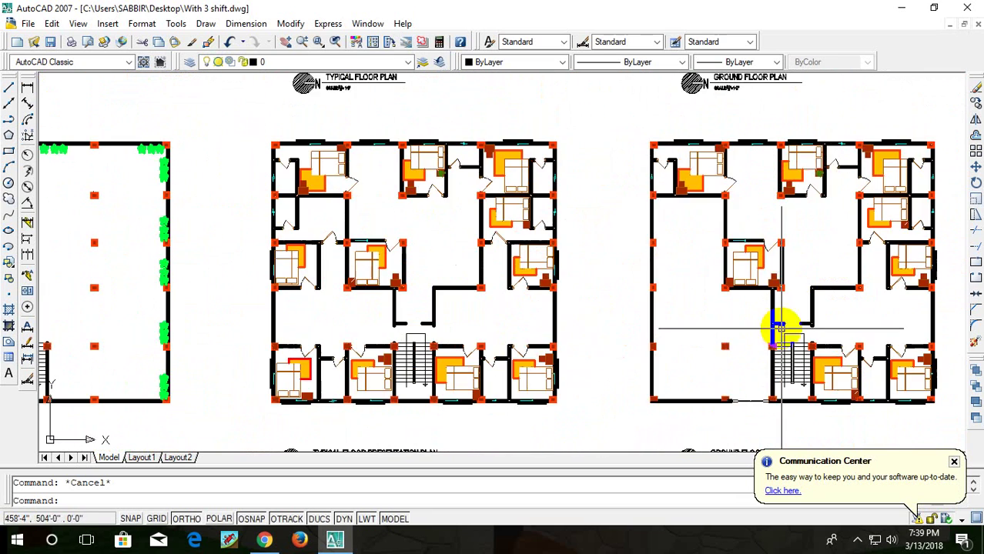
scroll(358, 286, up, 3)
scroll(373, 301, up, 2)
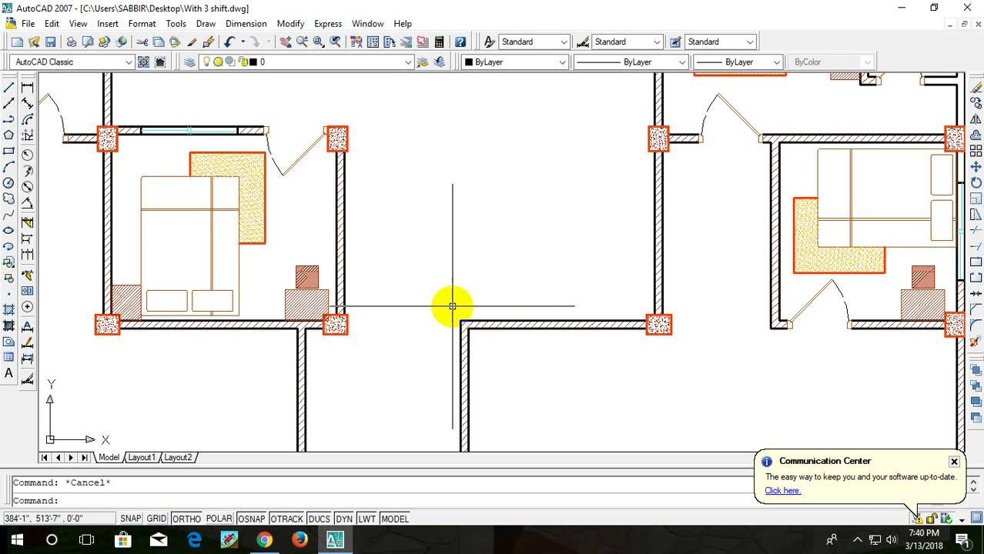
scroll(453, 306, down, 1)
scroll(494, 257, down, 4)
scroll(522, 242, down, 2)
scroll(450, 257, up, 4)
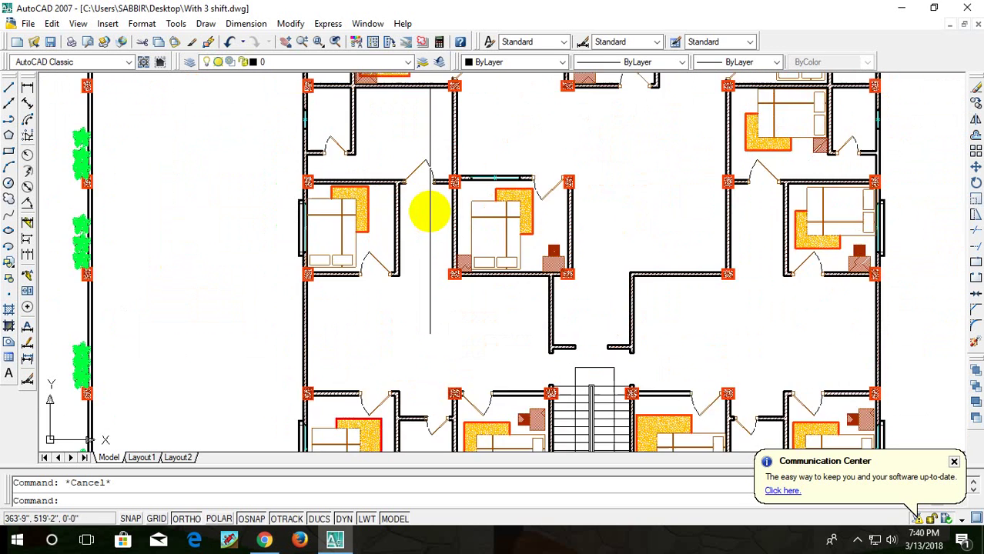
scroll(391, 303, up, 1)
scroll(307, 297, up, 4)
scroll(469, 261, down, 6)
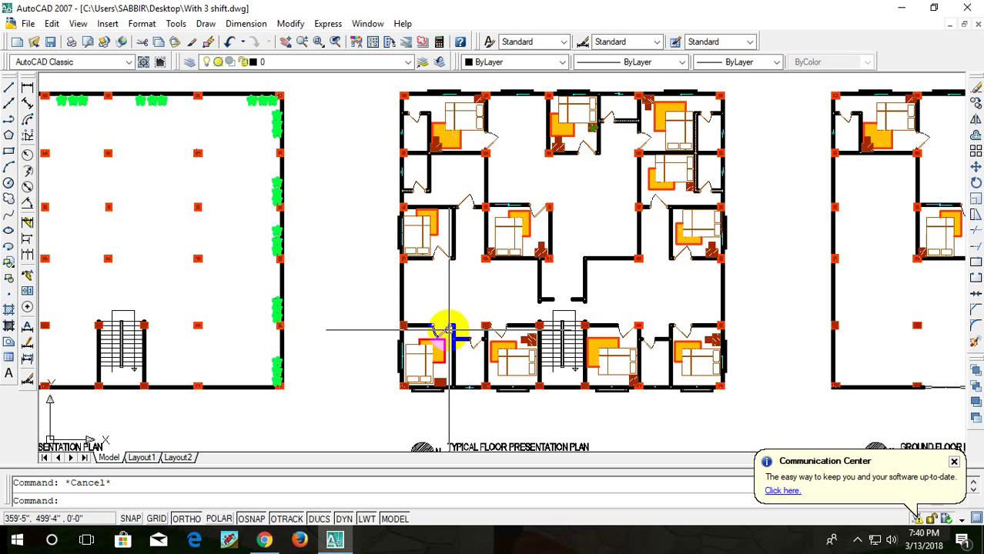
scroll(448, 331, up, 4)
scroll(484, 374, up, 4)
middle_drag(468, 357, 457, 255)
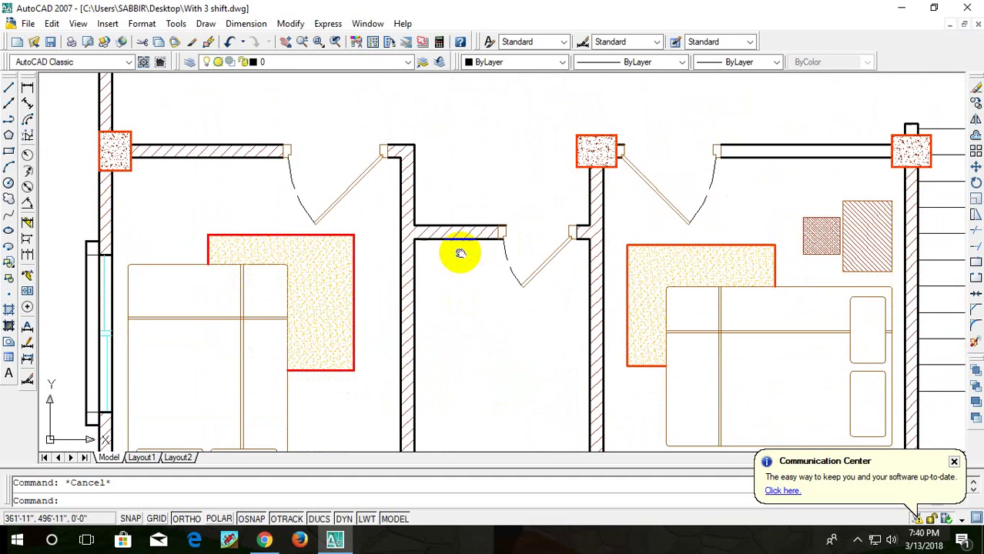
scroll(401, 179, down, 4)
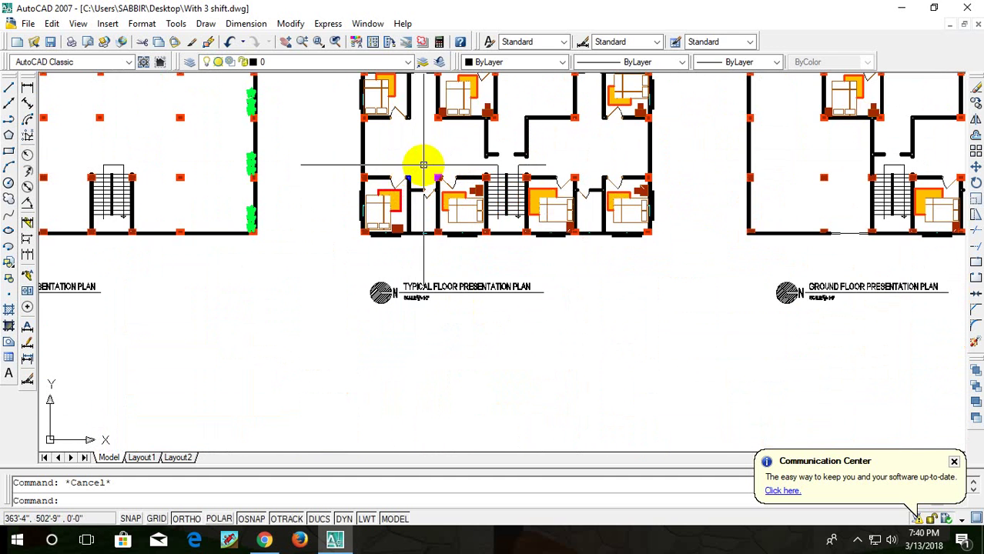
scroll(473, 169, up, 3)
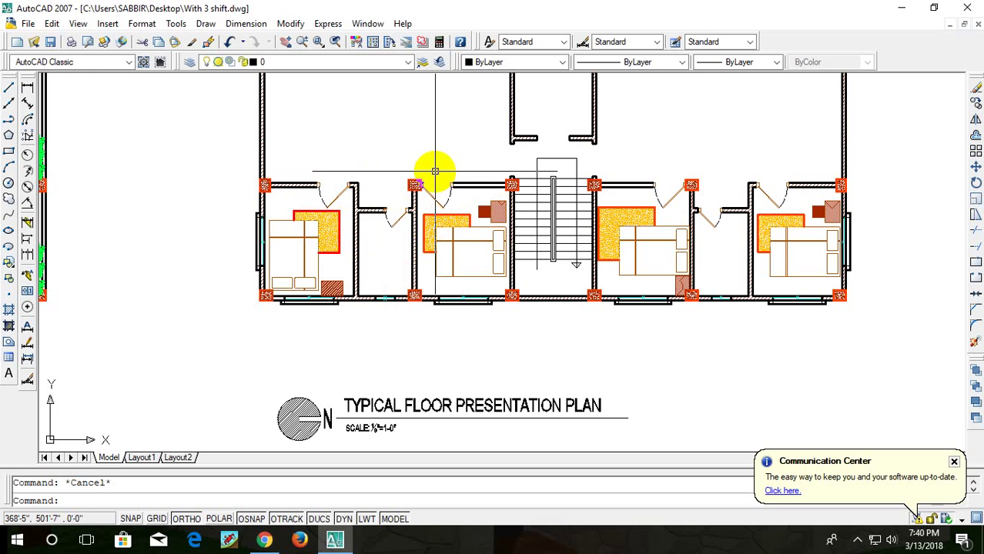
middle_drag(437, 160, 428, 317)
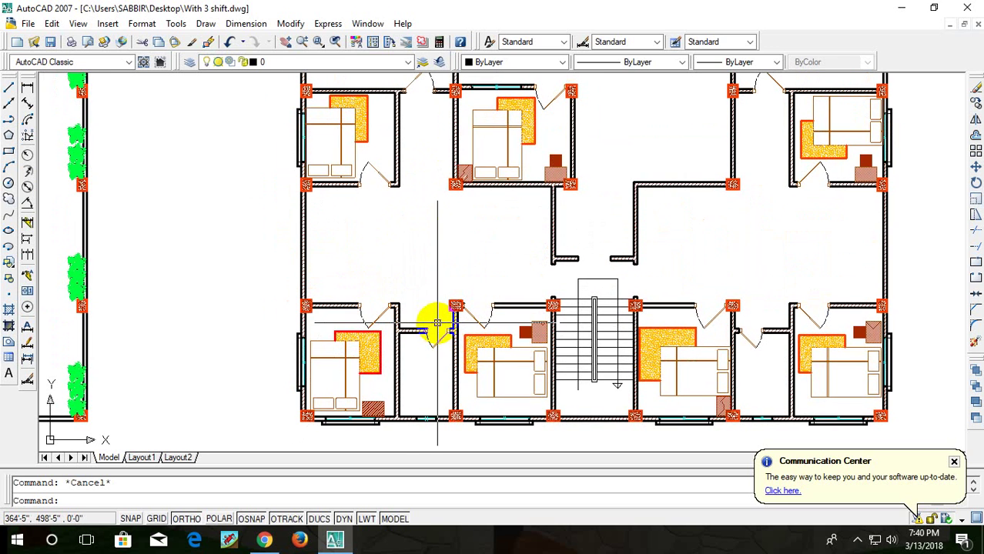
scroll(428, 257, down, 1)
scroll(441, 367, up, 2)
scroll(445, 347, down, 3)
scroll(445, 356, up, 3)
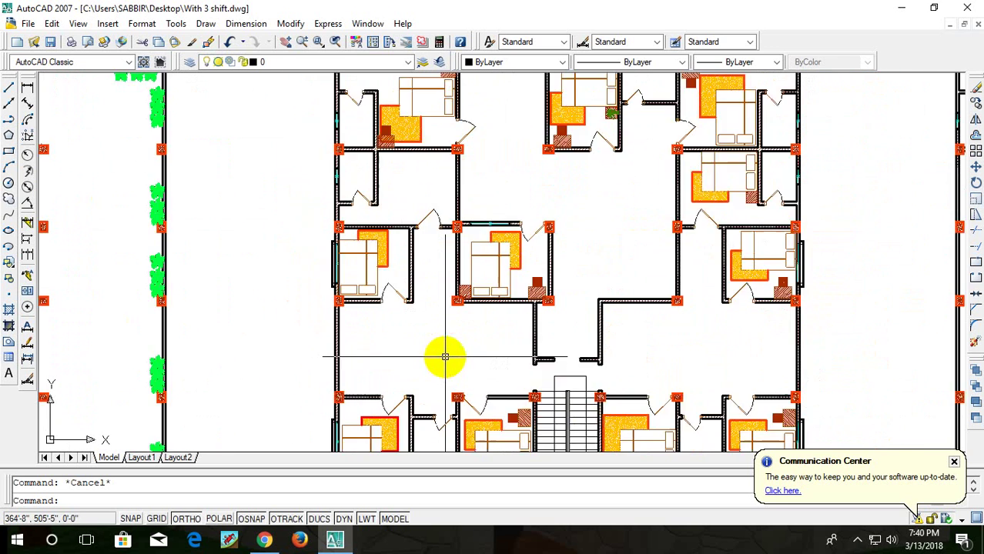
scroll(443, 331, up, 1)
scroll(445, 296, up, 1)
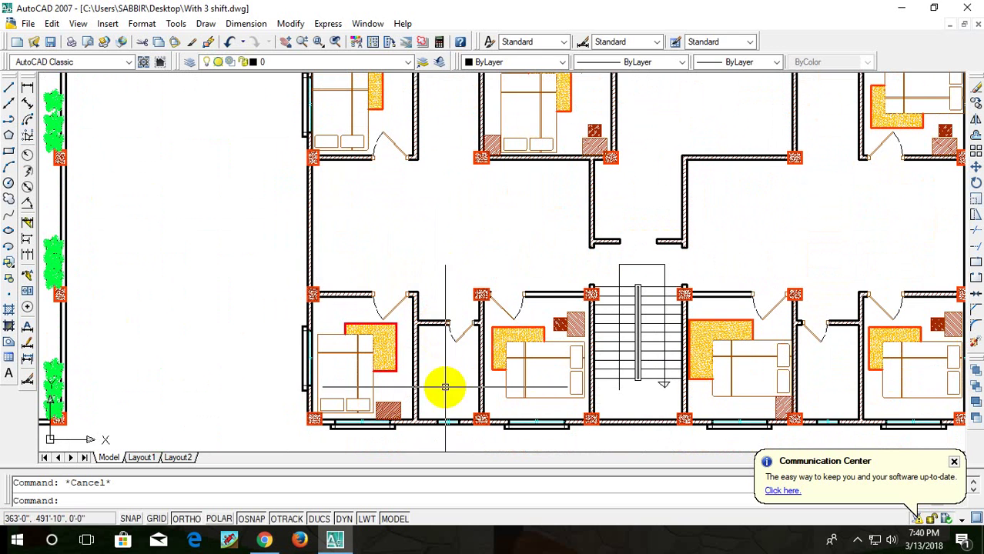
middle_drag(445, 387, 451, 340)
scroll(450, 285, up, 2)
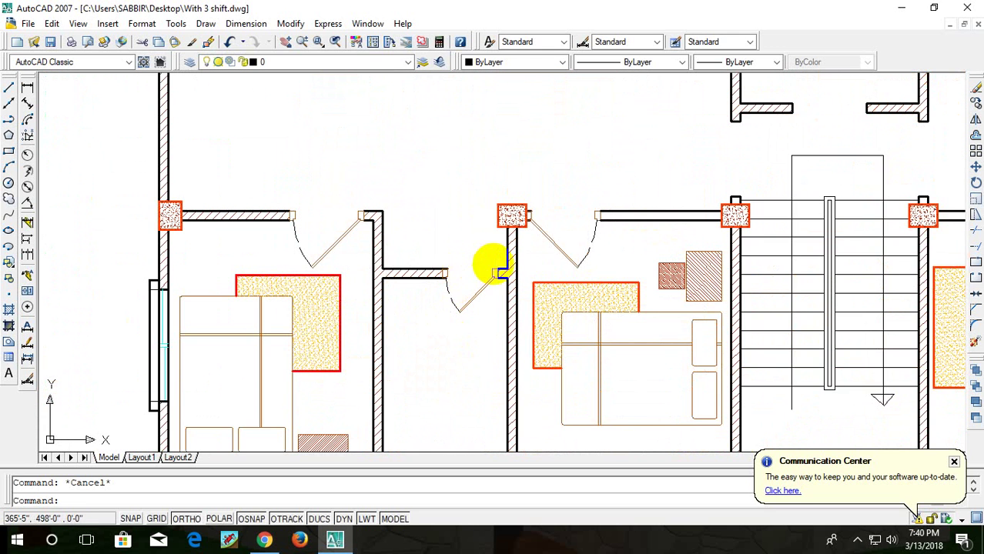
scroll(493, 271, down, 3)
scroll(466, 302, up, 1)
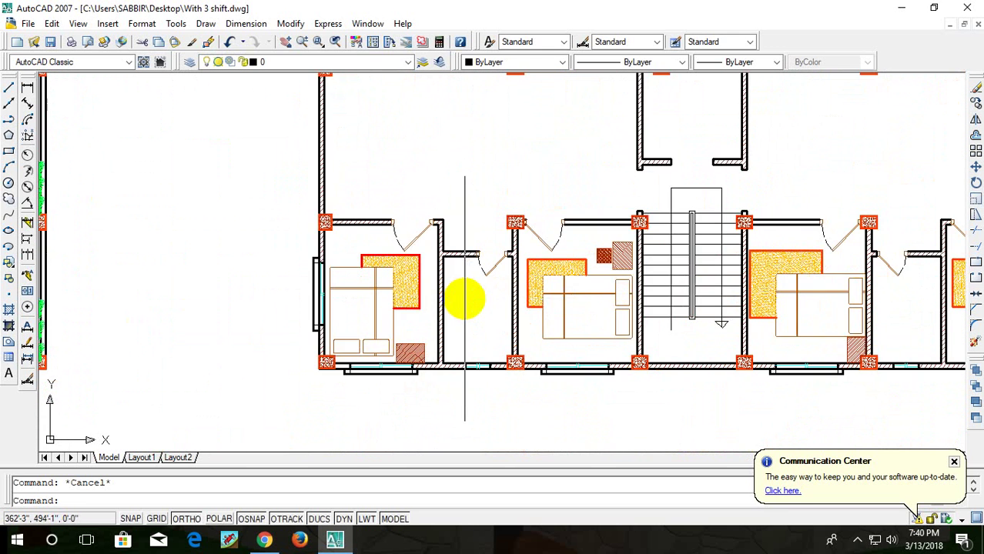
scroll(465, 300, up, 1)
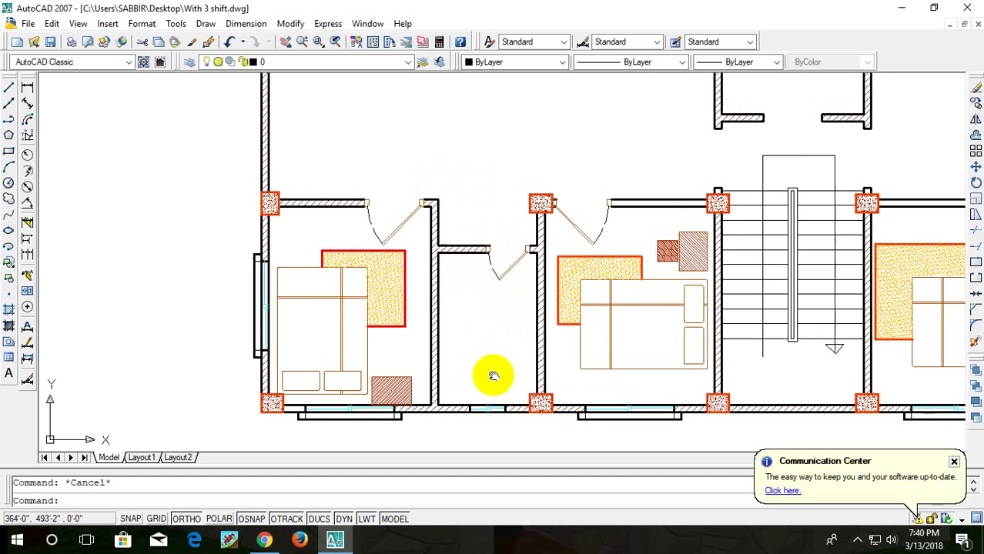
scroll(491, 378, down, 3)
scroll(468, 397, down, 3)
scroll(505, 330, up, 5)
scroll(430, 352, down, 1)
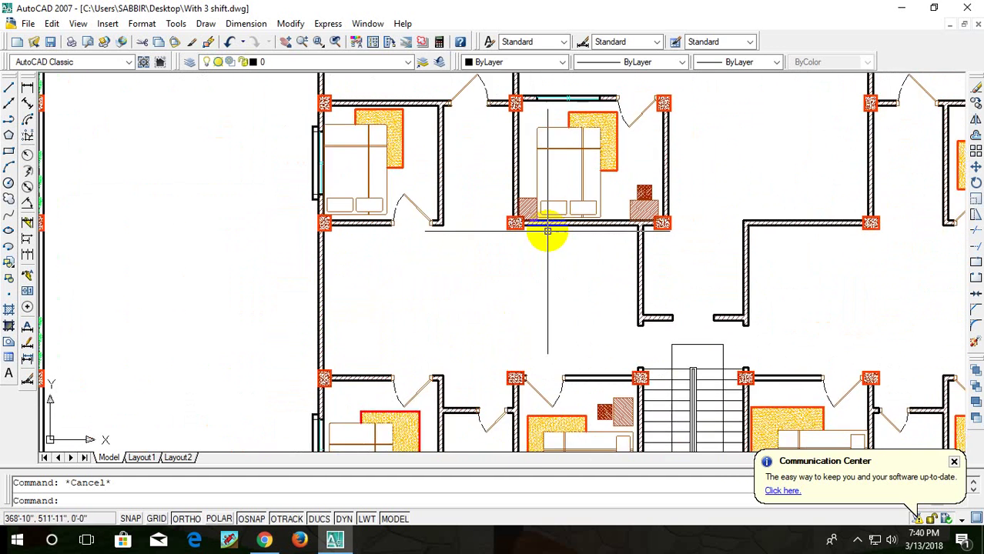
scroll(544, 230, down, 3)
scroll(527, 219, up, 3)
scroll(609, 325, up, 3)
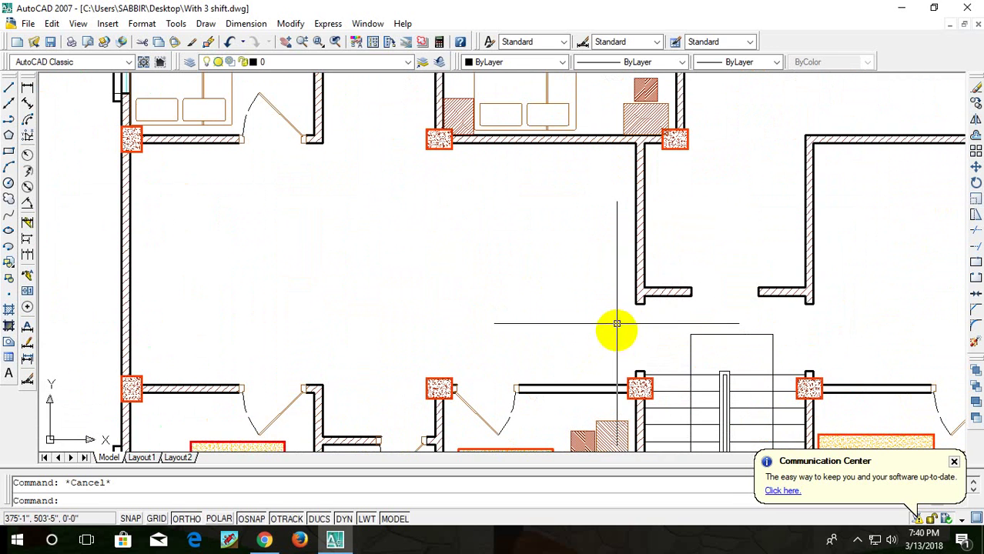
click(29, 88)
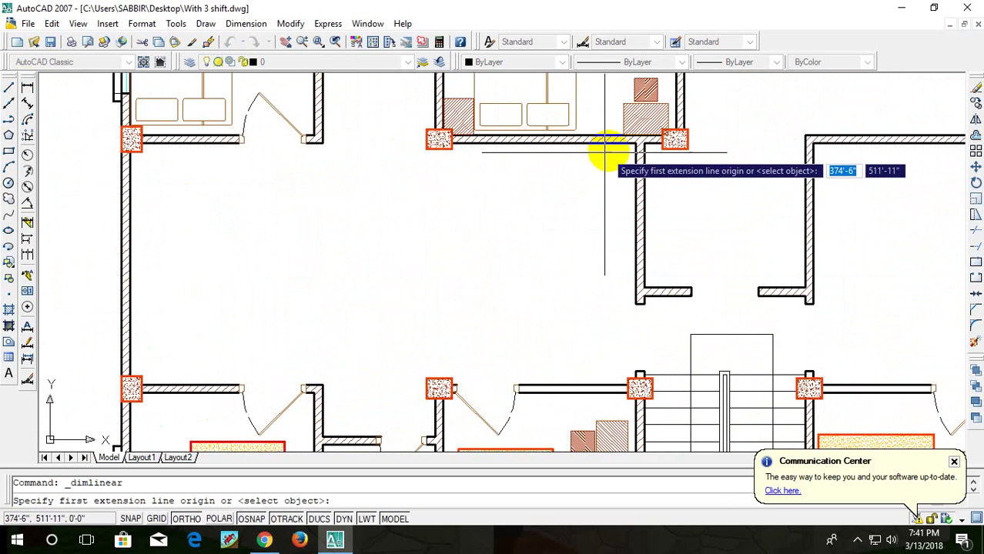
click(636, 141)
click(637, 303)
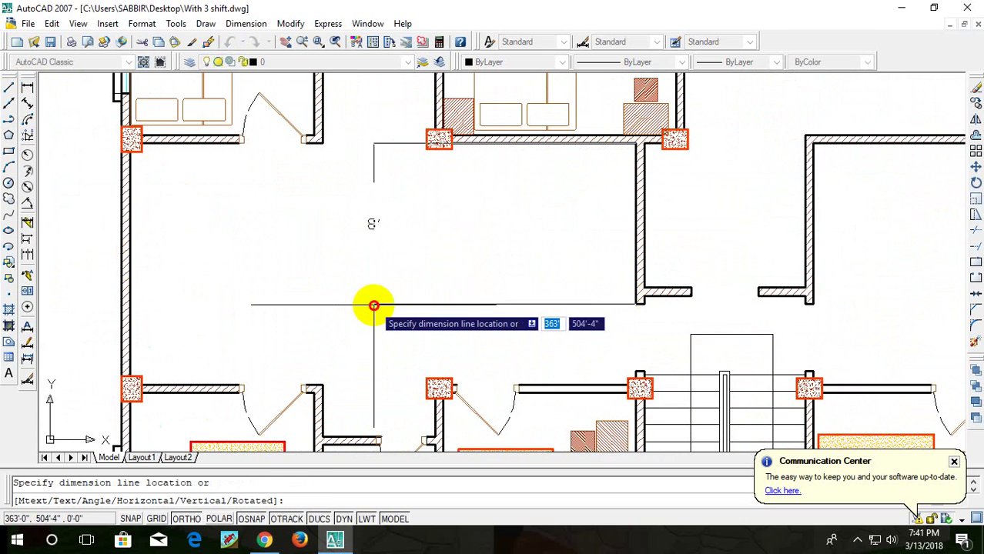
click(373, 305)
scroll(358, 253, up, 2)
scroll(435, 222, down, 2)
click(488, 204)
click(360, 271)
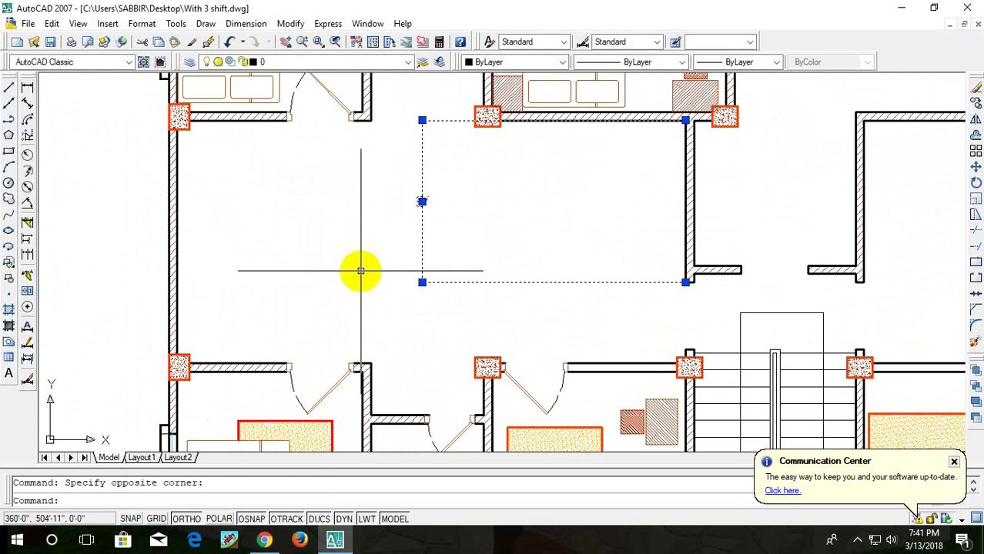
key(Delete)
scroll(454, 215, down, 2)
scroll(478, 184, up, 3)
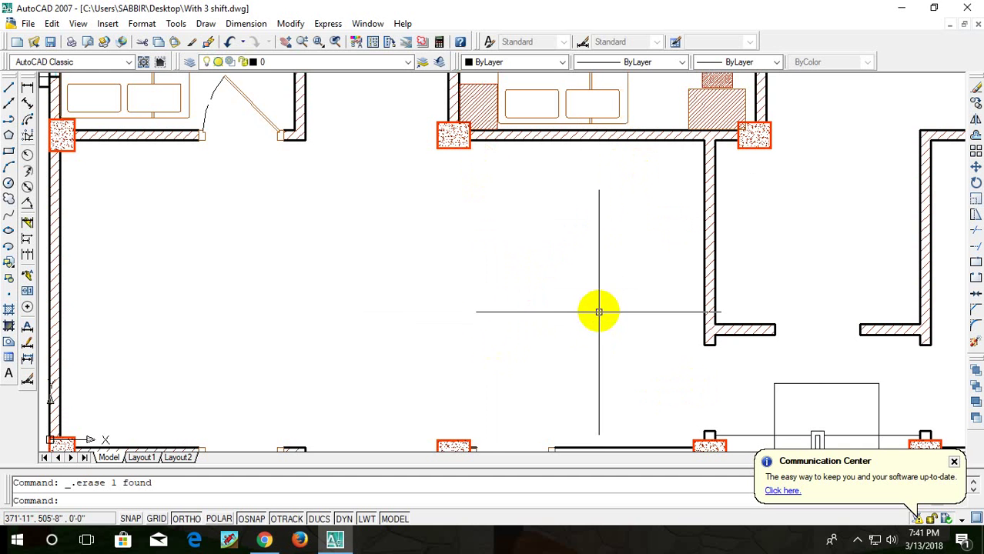
scroll(598, 309, down, 2)
scroll(584, 305, down, 3)
scroll(574, 292, up, 3)
mouse_move(578, 295)
middle_down()
mouse_move(568, 357)
mouse_move(550, 363)
mouse_move(551, 286)
mouse_move(577, 264)
middle_up()
scroll(534, 350, down, 1)
scroll(623, 252, up, 5)
scroll(448, 324, down, 2)
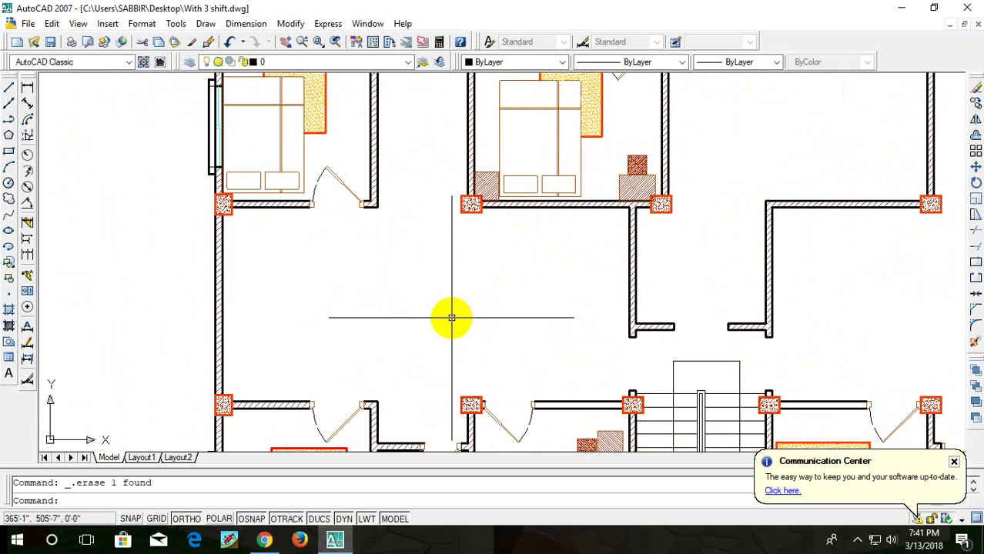
scroll(450, 318, down, 3)
scroll(461, 312, up, 3)
middle_drag(461, 312, 363, 379)
scroll(441, 329, down, 3)
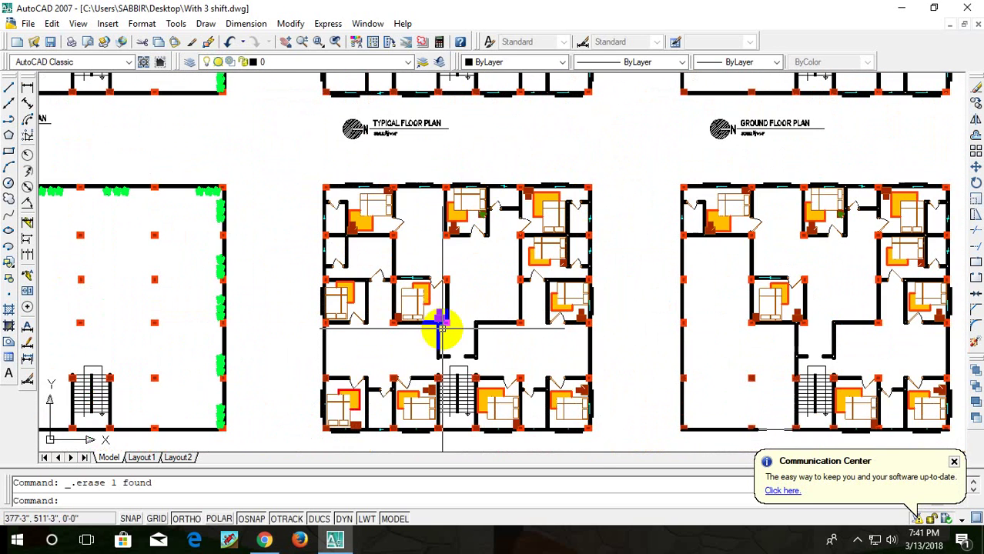
- Open the reference drawing sabbir.dwg and zoom in on the lobby sofa
click(908, 14)
double_click(134, 469)
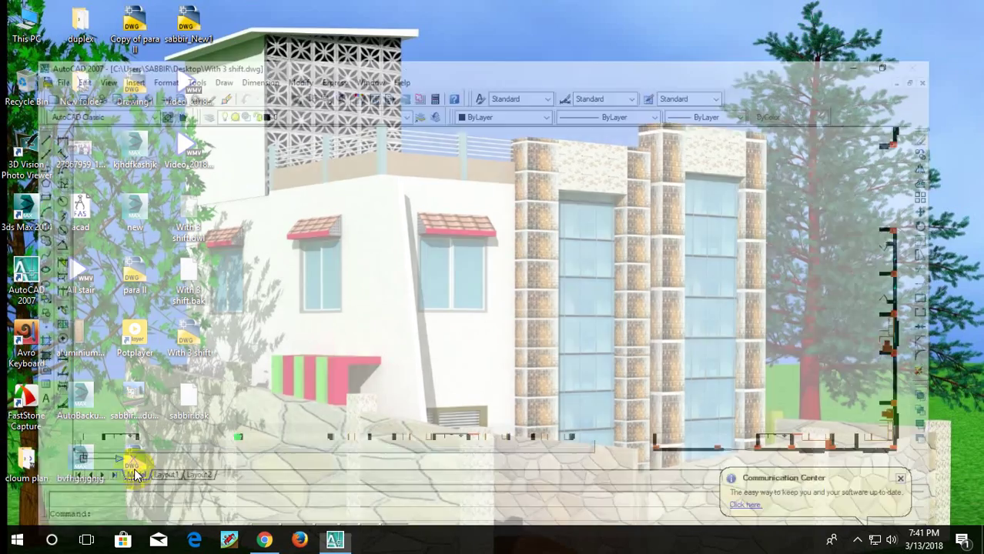
scroll(452, 253, up, 4)
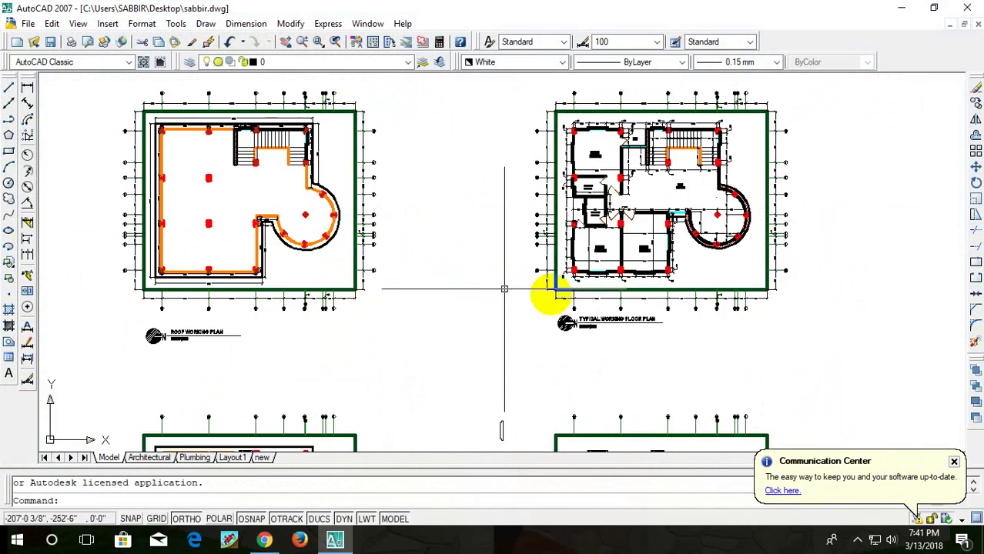
scroll(621, 280, down, 1)
scroll(618, 283, down, 4)
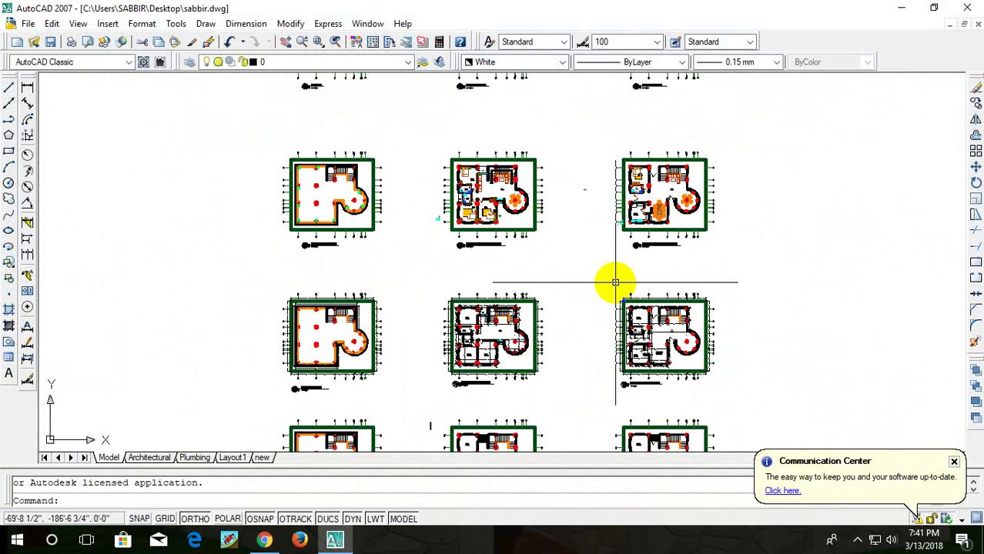
scroll(667, 208, up, 4)
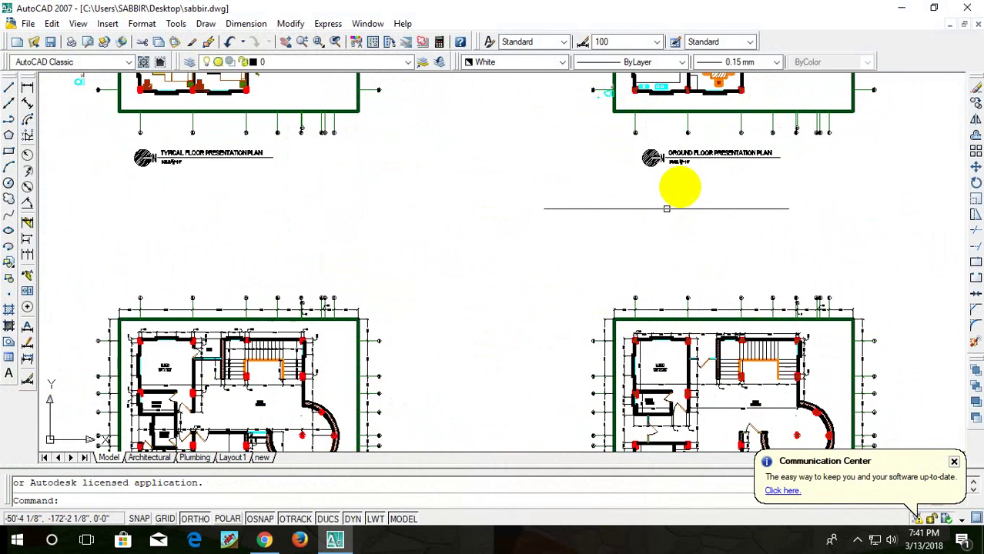
middle_drag(666, 207, 724, 362)
scroll(772, 180, up, 2)
scroll(752, 273, up, 2)
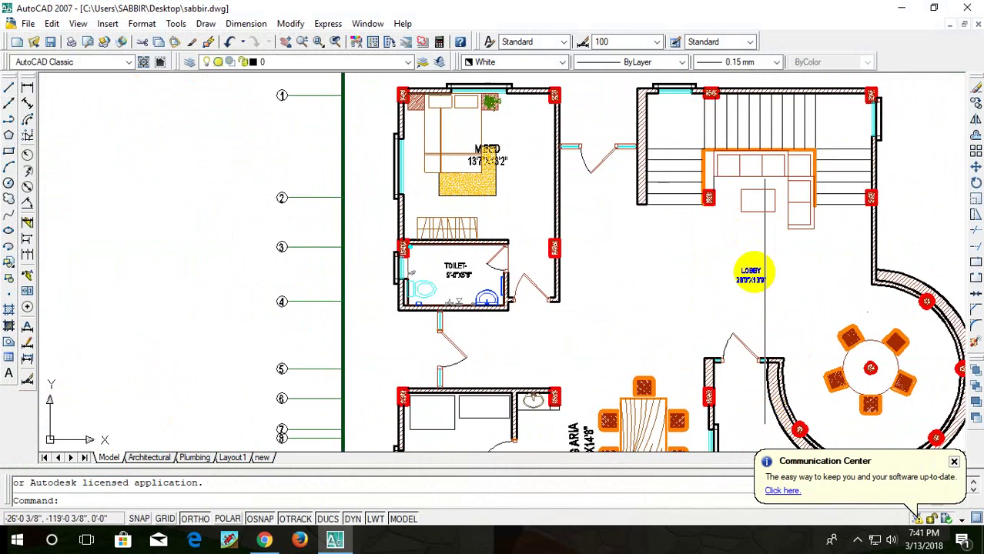
scroll(765, 186, up, 3)
mouse_move(728, 201)
middle_down()
mouse_move(694, 257)
mouse_move(686, 300)
middle_up()
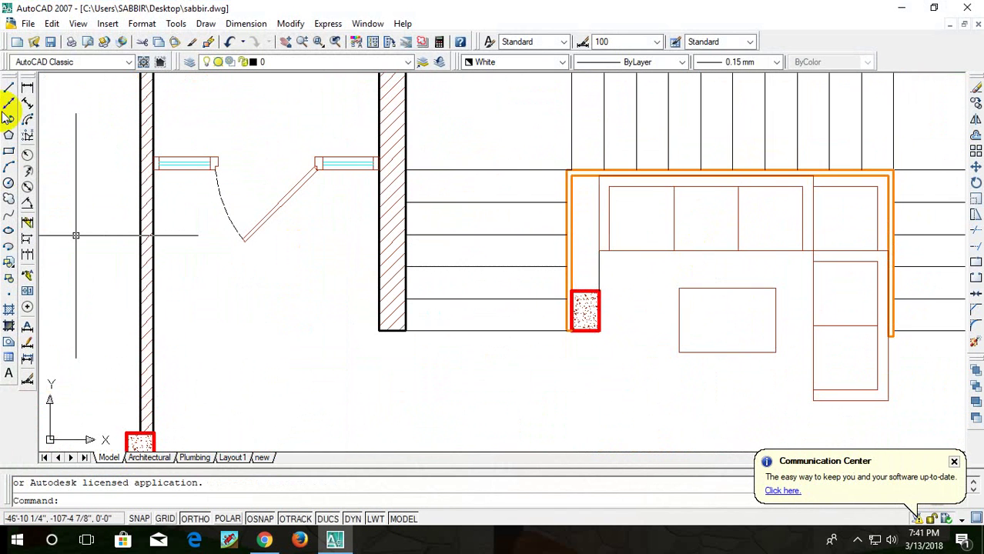
- Measure the lobby sofa with a 2'-0" linear dimension, then delete it
click(27, 90)
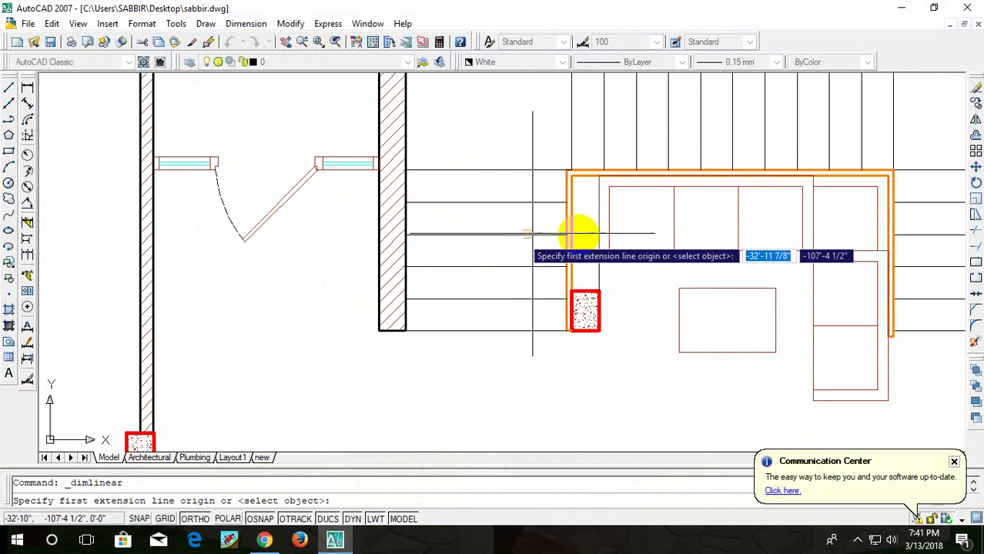
click(609, 250)
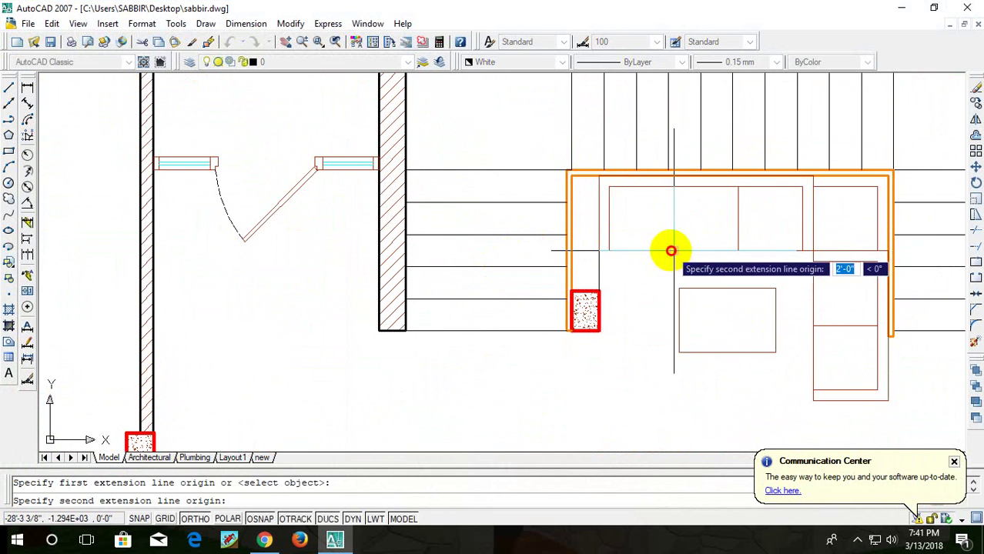
click(671, 250)
click(641, 296)
click(678, 267)
click(628, 276)
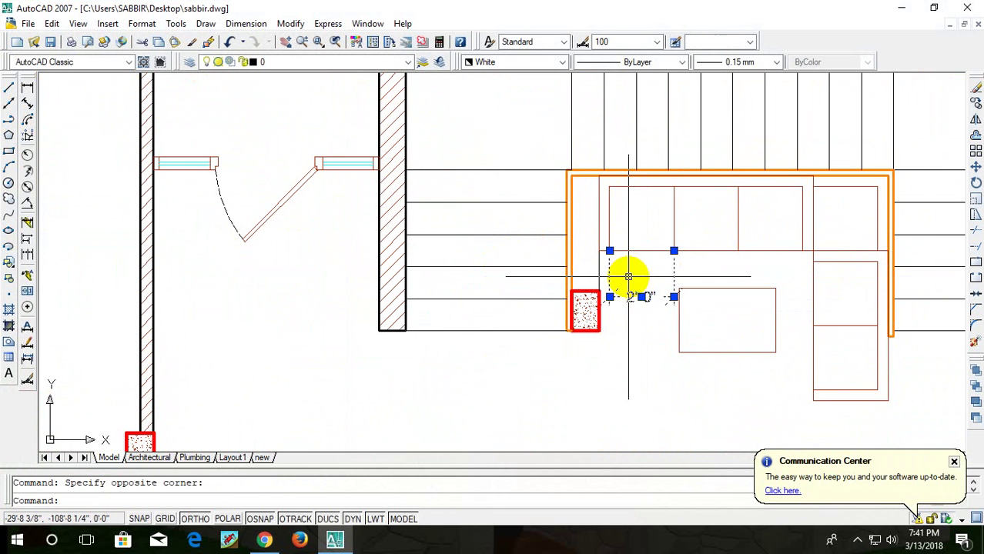
key(Delete)
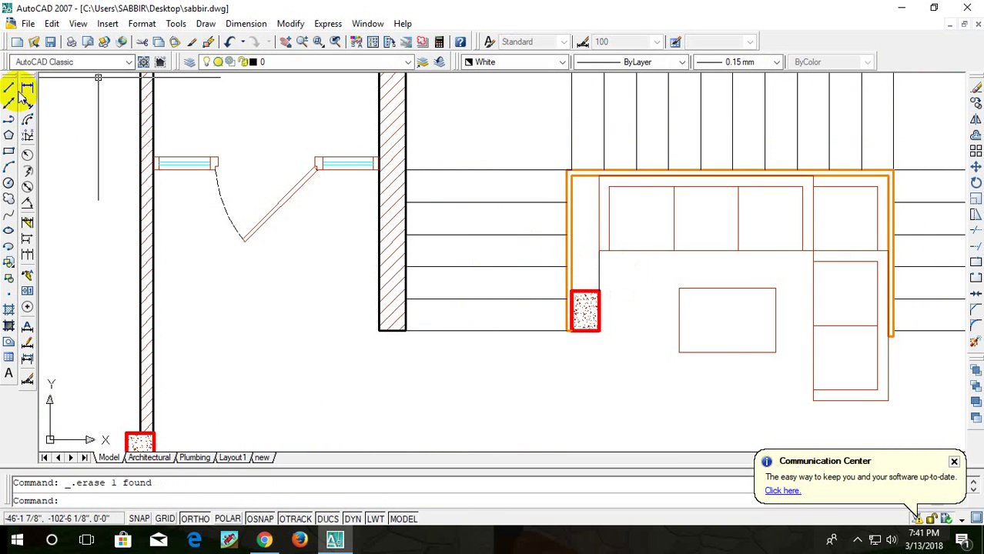
- Check the sofa's 2'-0" depth with a linear dimension, erase it, and return to With 3 shift.dwg
click(27, 87)
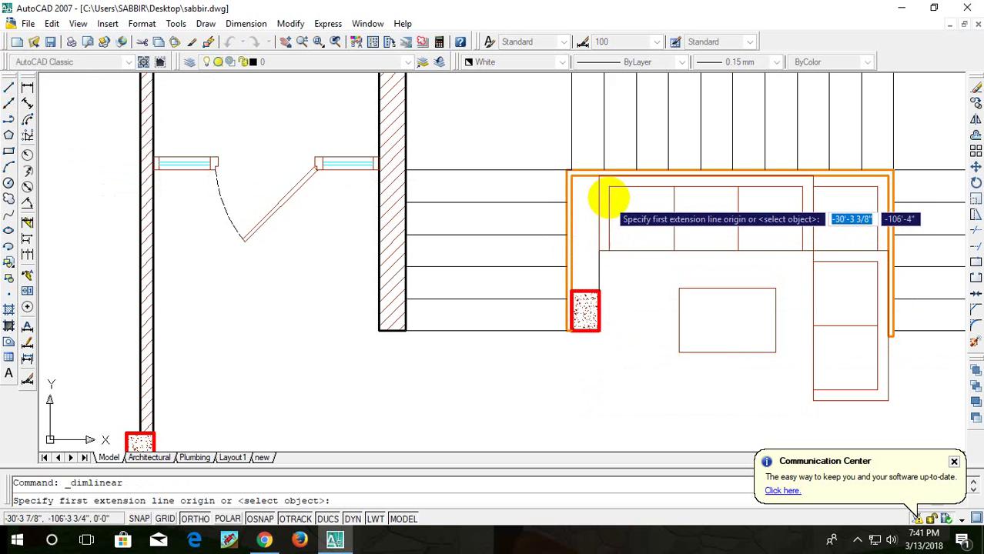
click(608, 185)
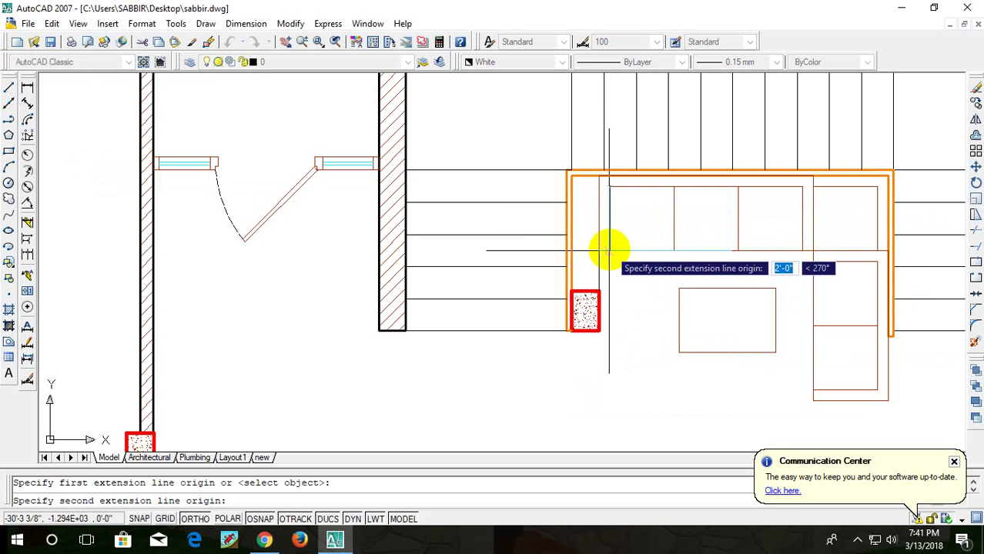
click(610, 251)
click(639, 229)
click(635, 224)
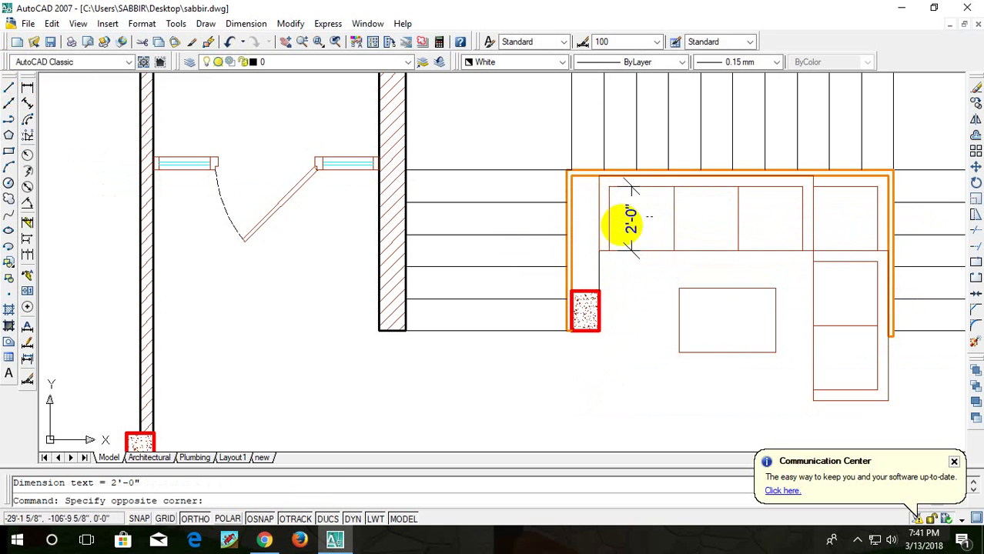
click(621, 224)
key(Delete)
scroll(641, 223, down, 4)
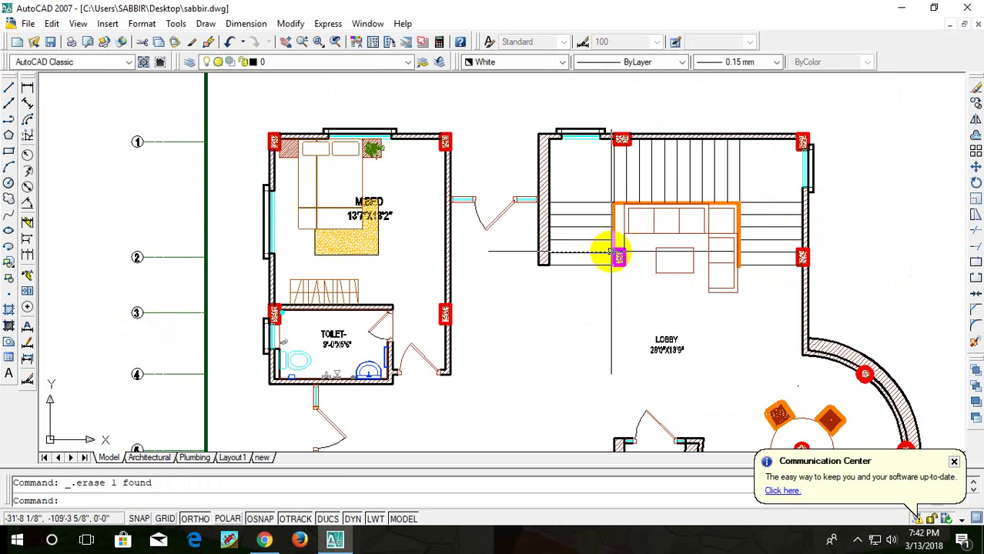
key(ctrl+Tab)
- Draw a 24 by 24 rectangle in the empty area below the typical floor presentation plan
scroll(626, 252, down, 2)
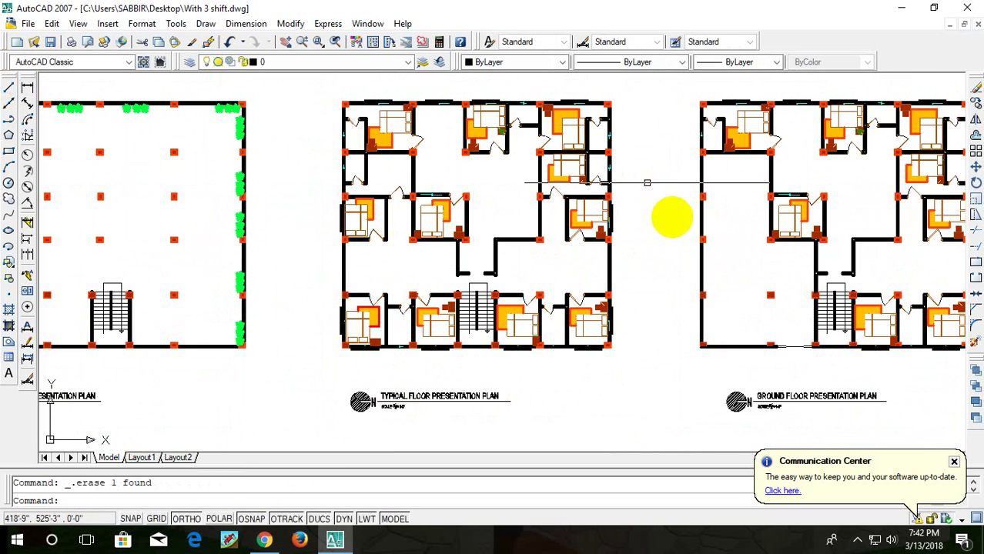
scroll(669, 214, down, 5)
middle_drag(784, 257, 637, 261)
scroll(637, 260, up, 7)
middle_drag(515, 254, 630, 334)
text(REC)
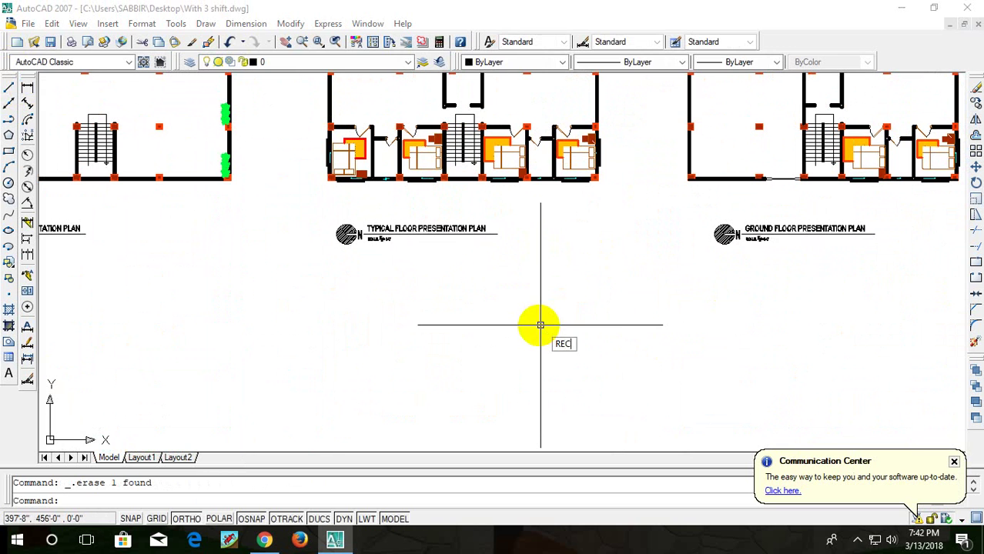
key(Return)
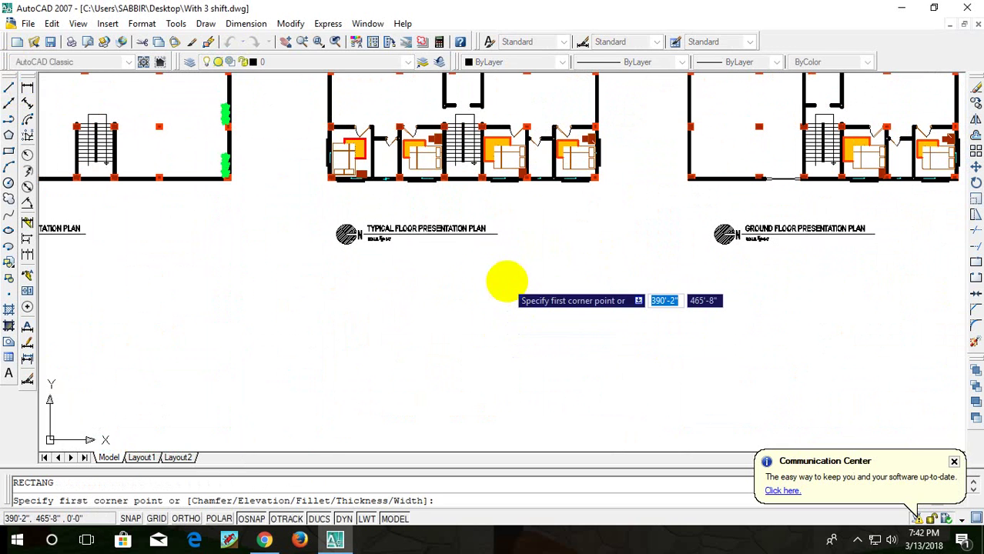
click(509, 284)
text(24)
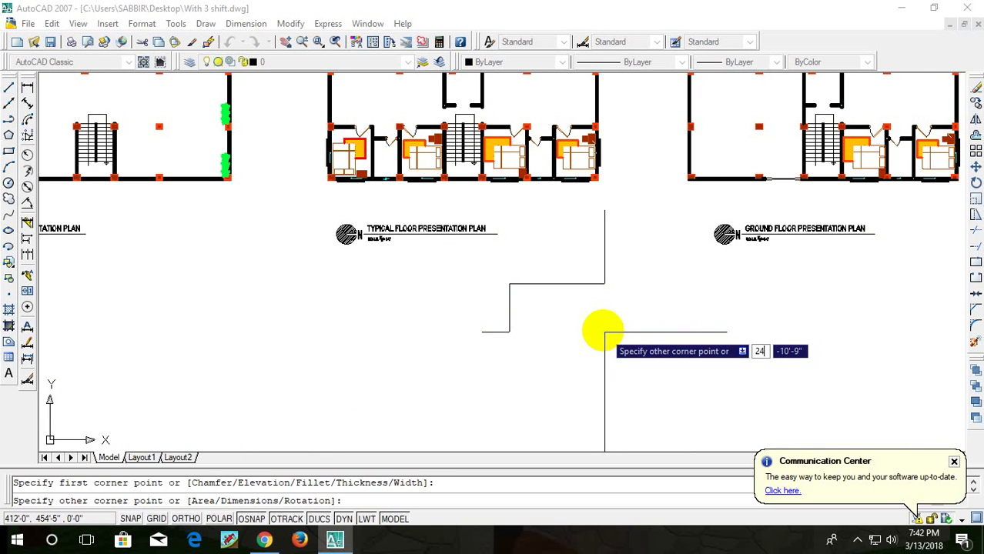
key(Tab)
text(24)
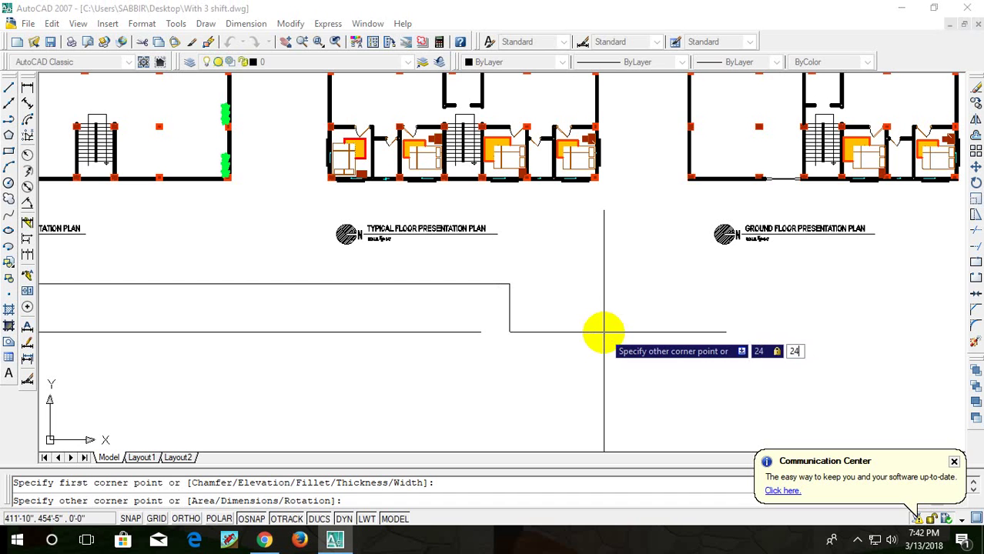
key(Return)
scroll(483, 278, up, 3)
scroll(544, 275, up, 3)
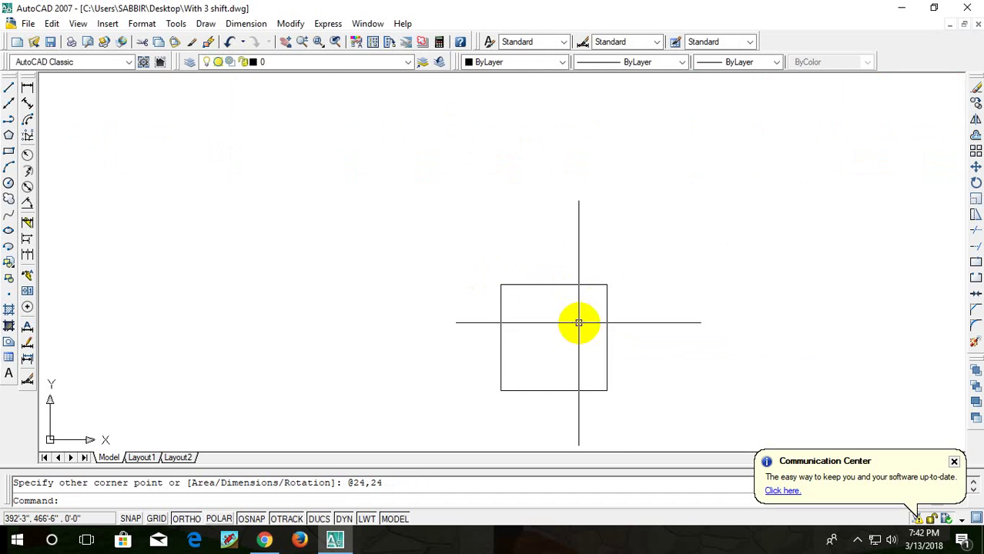
middle_drag(577, 323, 620, 281)
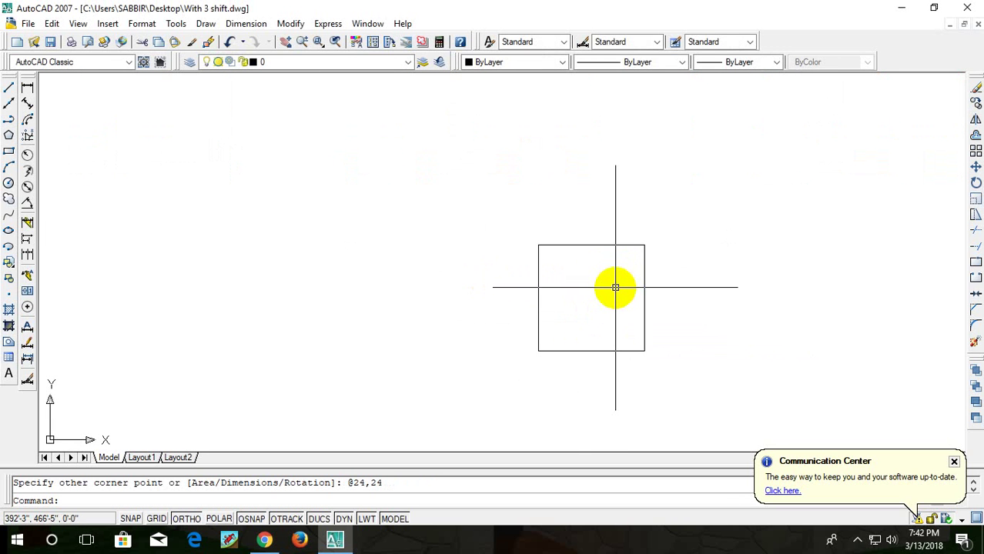
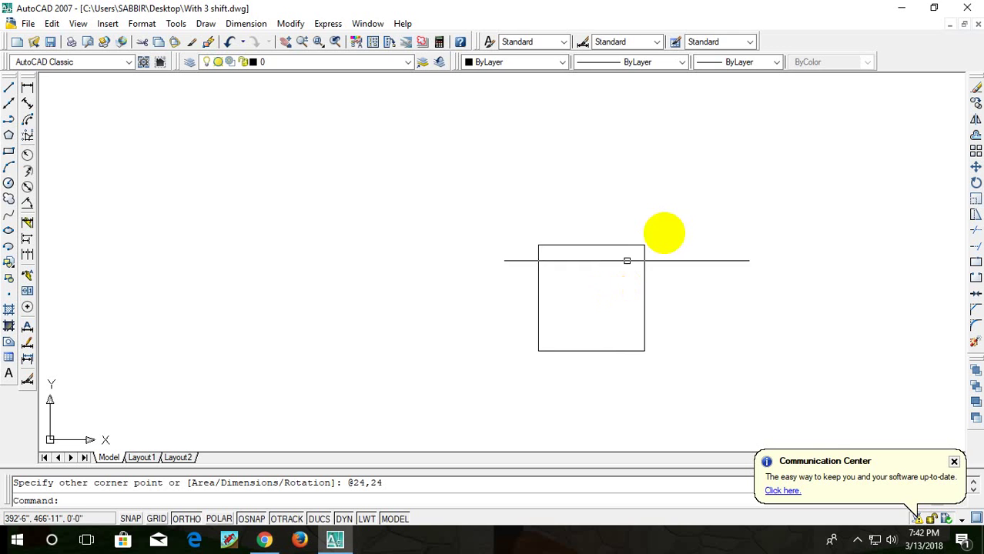
- Dismiss the Communication Center notification and bring the 24-unit square into view
click(857, 541)
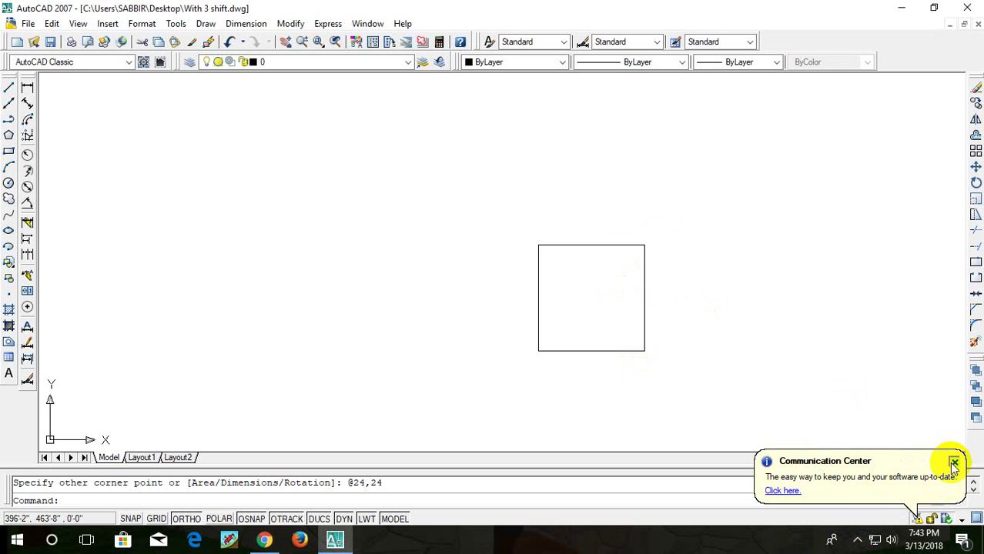
click(954, 464)
scroll(800, 339, down, 4)
scroll(842, 288, up, 3)
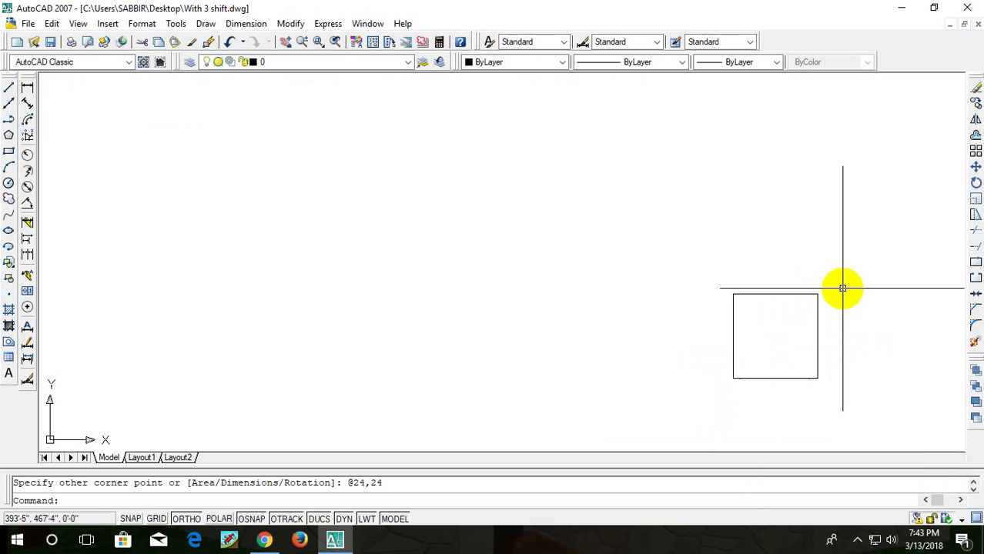
middle_drag(842, 288, 696, 237)
- Copy the 24x24 square twice to the right from its bottom-left corner, forming three touching squares
click(702, 203)
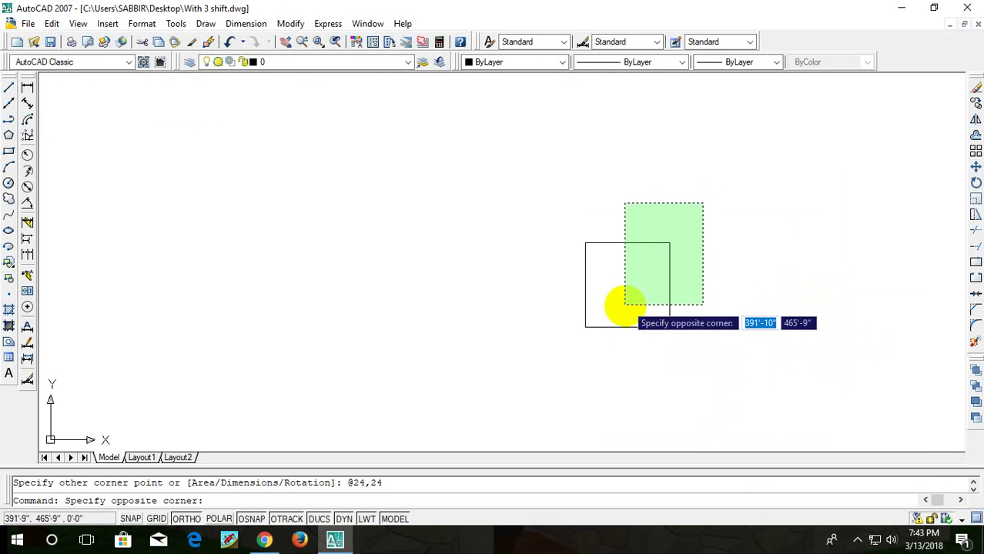
click(625, 329)
text(CP)
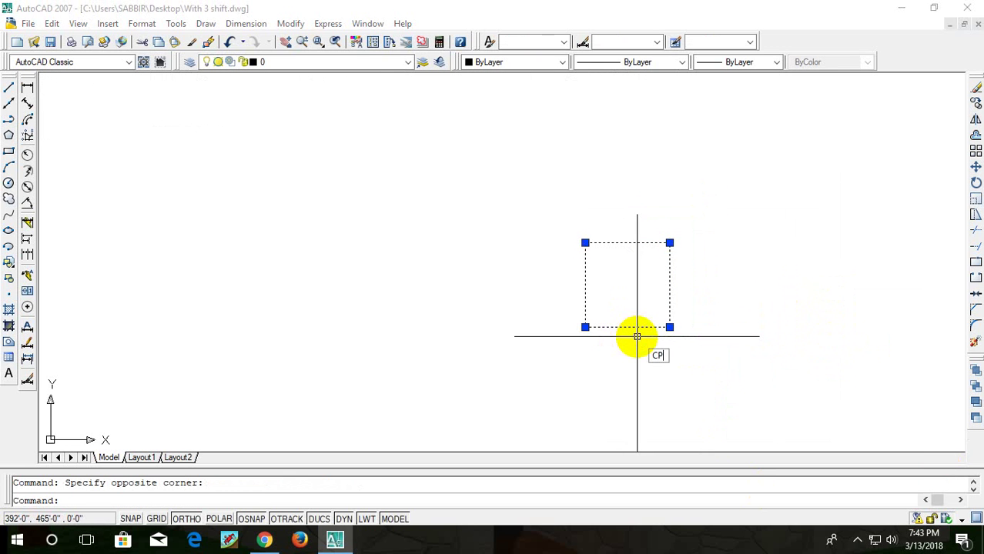
key(Return)
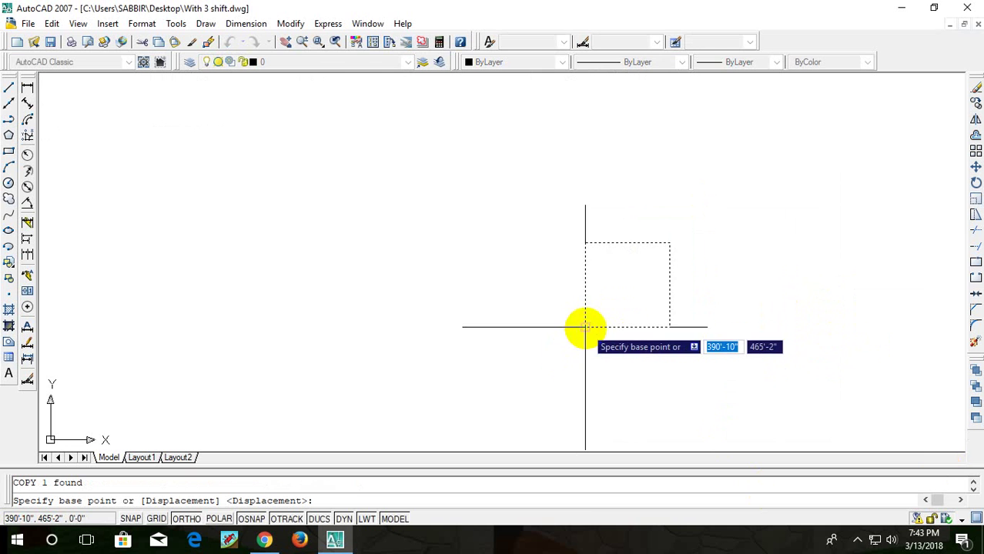
click(585, 327)
click(669, 326)
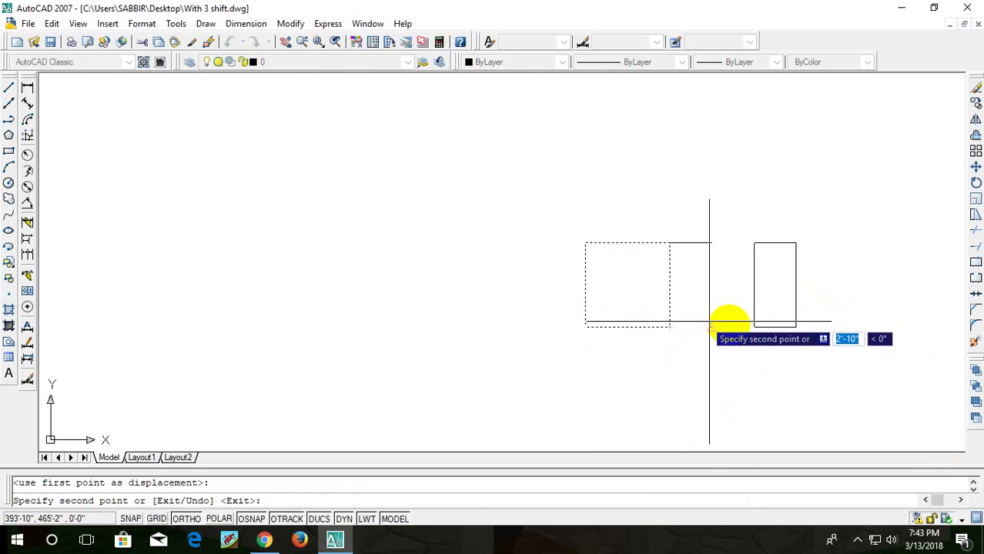
click(752, 331)
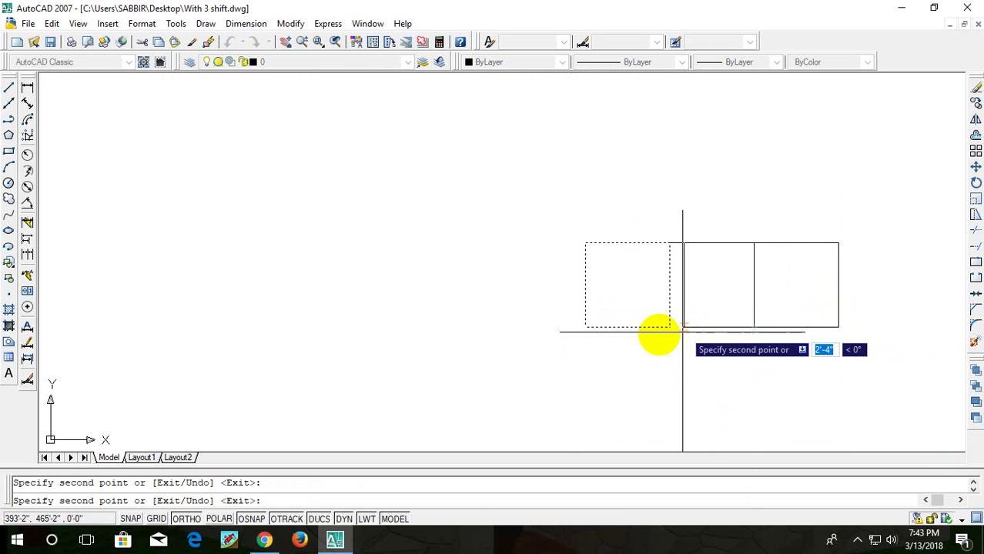
key(Escape)
middle_drag(711, 337, 631, 326)
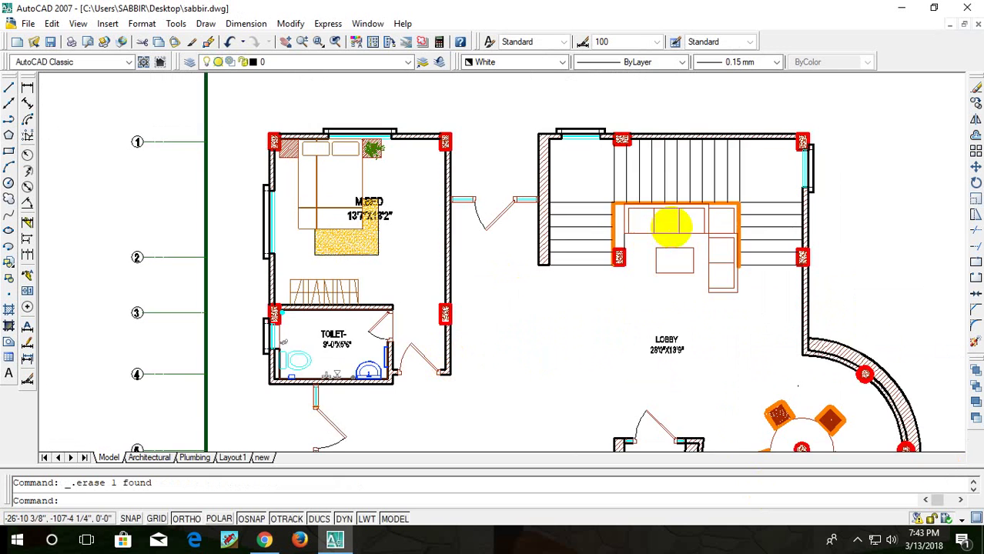
scroll(559, 242, up, 3)
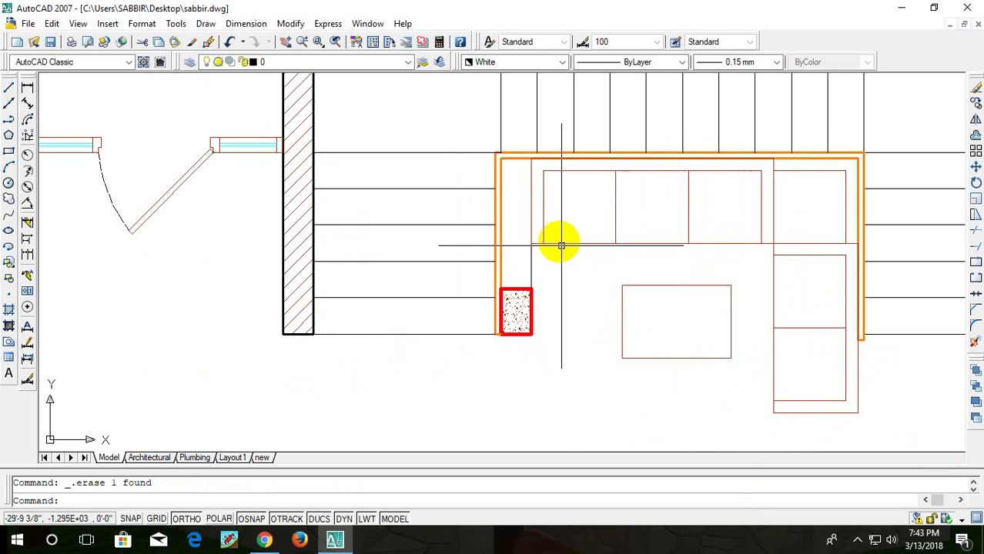
scroll(400, 244, up, 3)
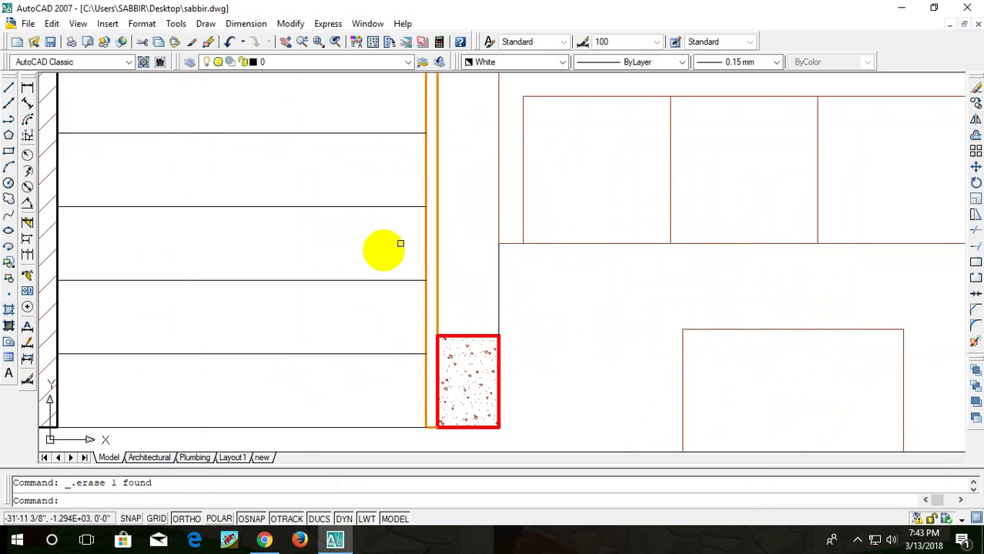
click(27, 91)
click(498, 244)
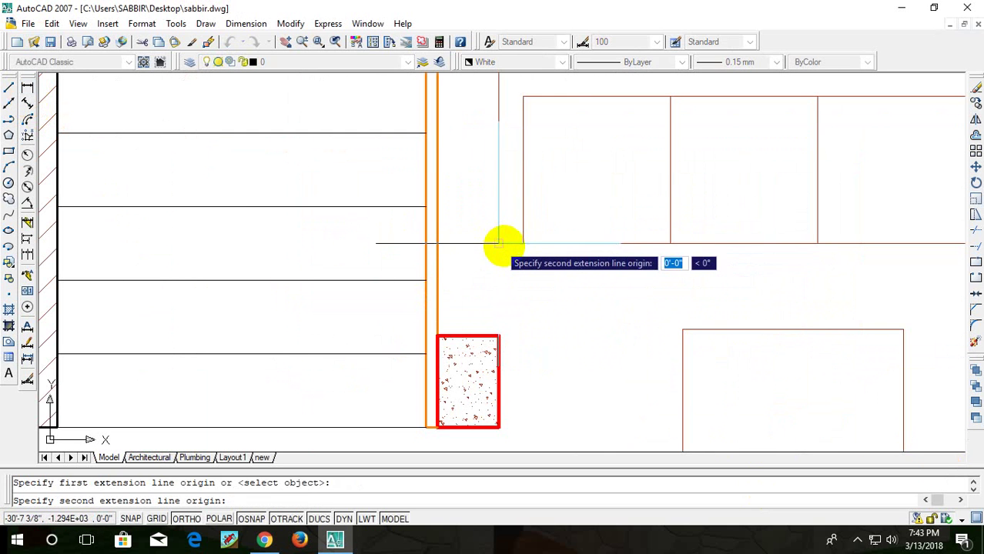
click(522, 243)
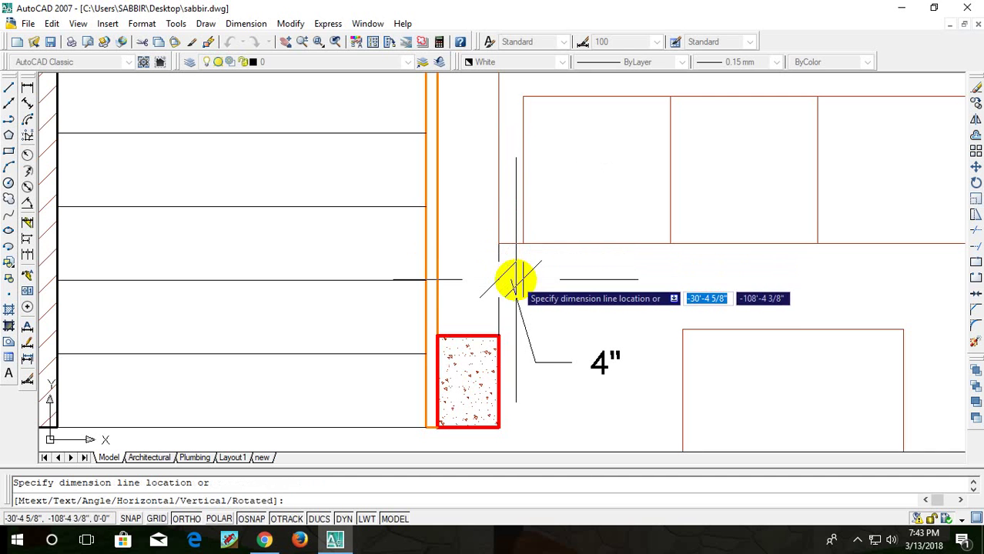
click(519, 278)
click(510, 289)
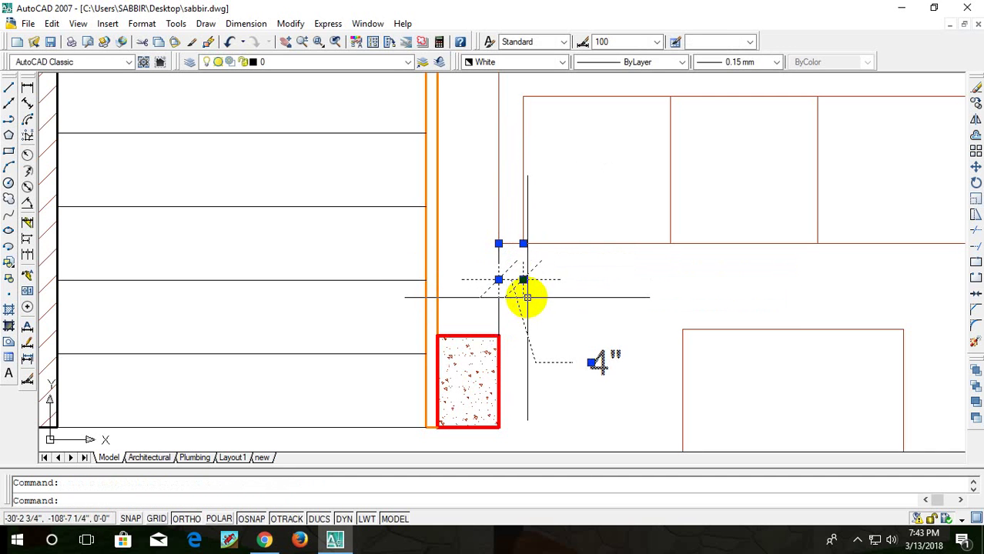
key(Delete)
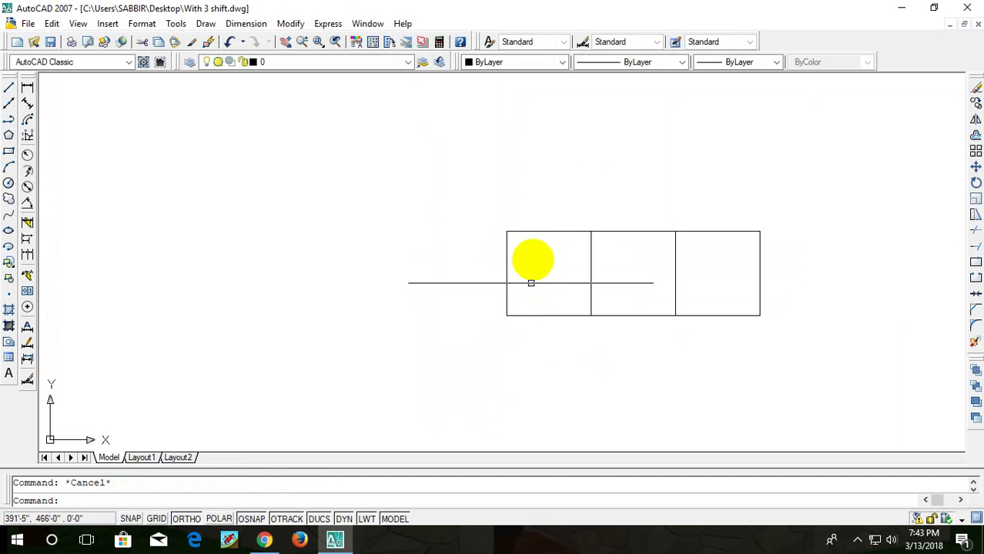
mouse_move(531, 260)
mouse_down()
mouse_move(487, 345)
mouse_move(496, 328)
mouse_up()
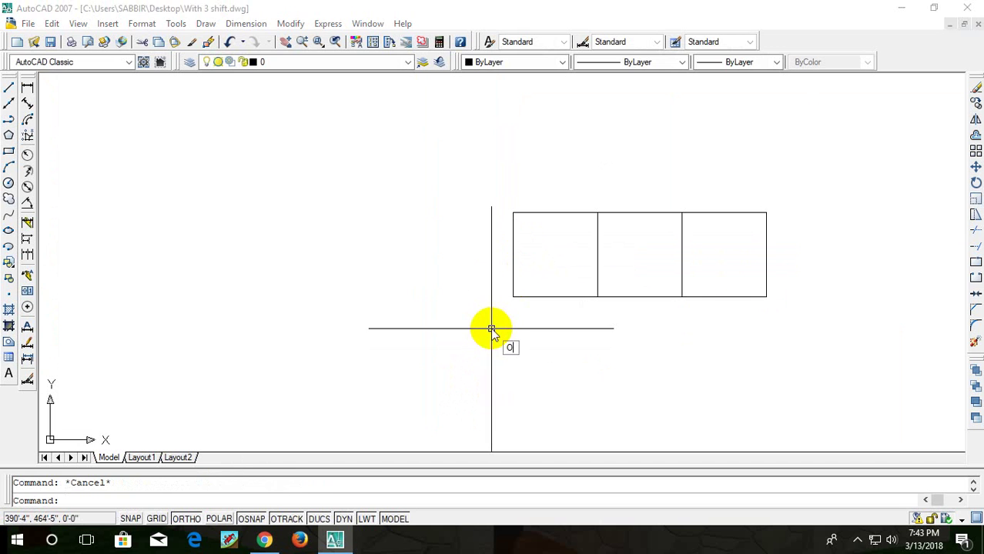
- Try a 4-unit offset of the whole left square, then undo it
text(o)
key(Return)
text(4)
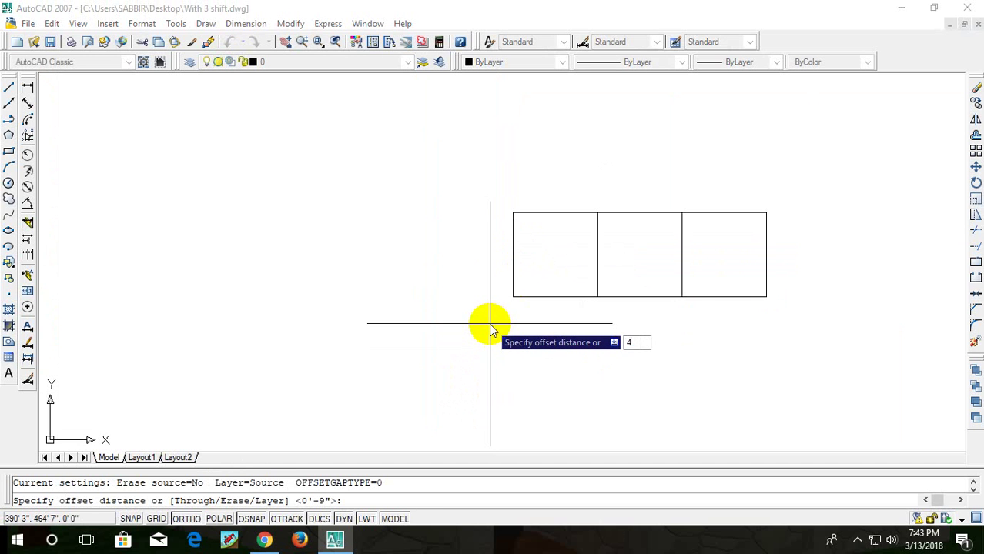
key(Return)
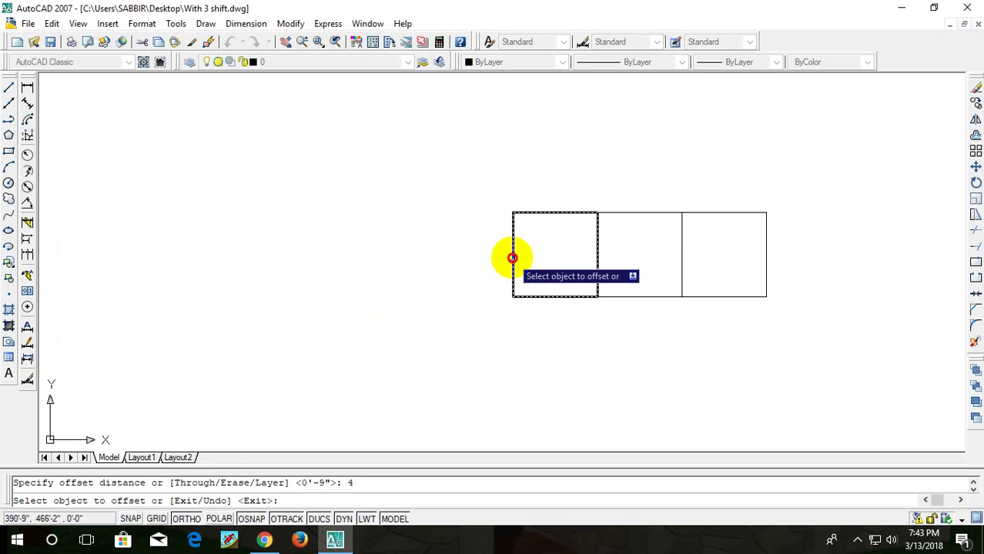
click(512, 258)
text(u)
key(Return)
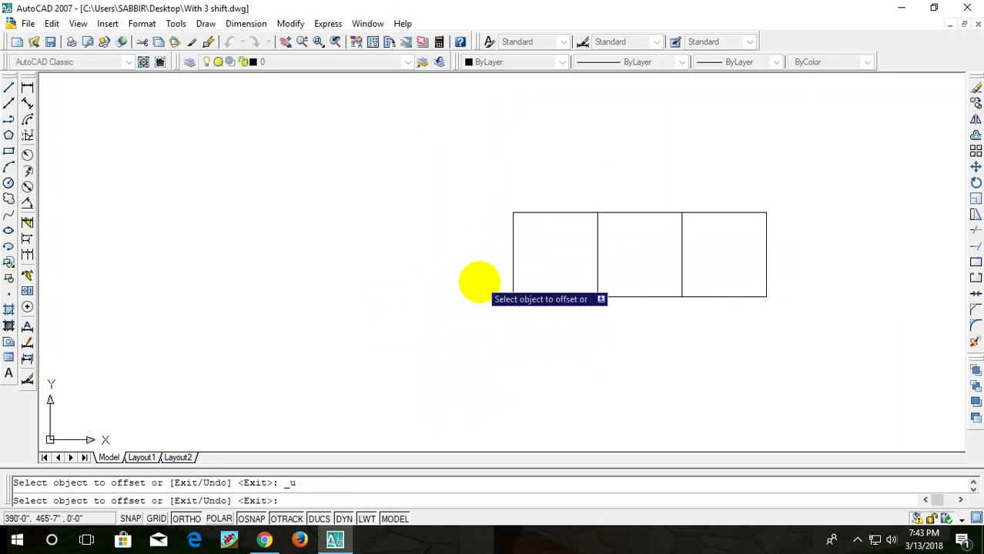
key(Escape)
- Explode the three squares into separate lines
click(790, 194)
click(404, 317)
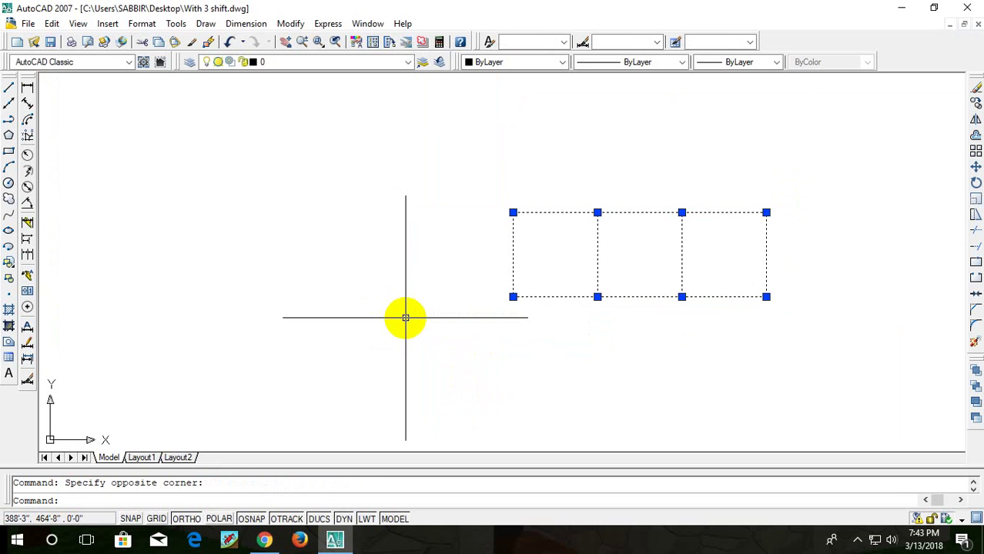
text(x)
key(Return)
key(Escape)
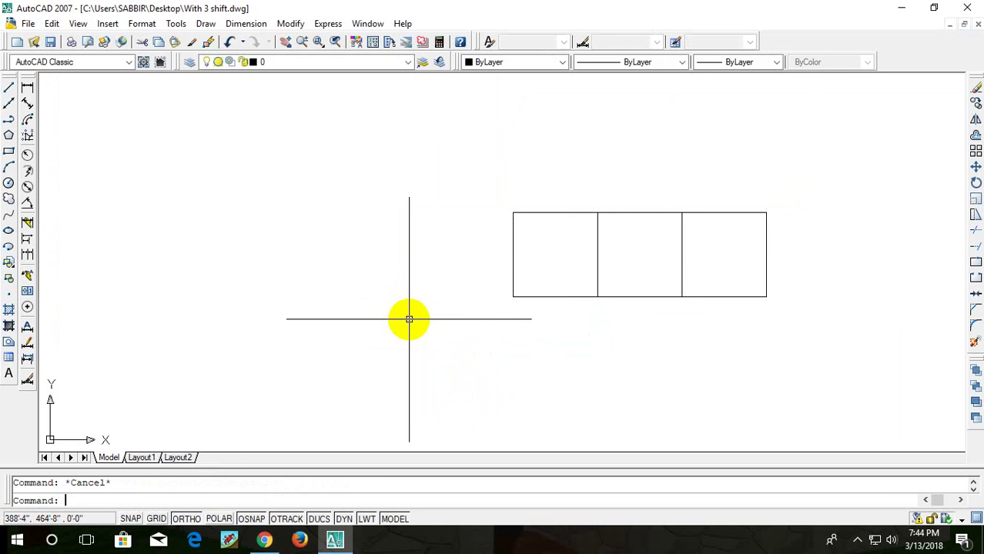
- Offset the left square's left edge 4 units outward
text(o)
key(Return)
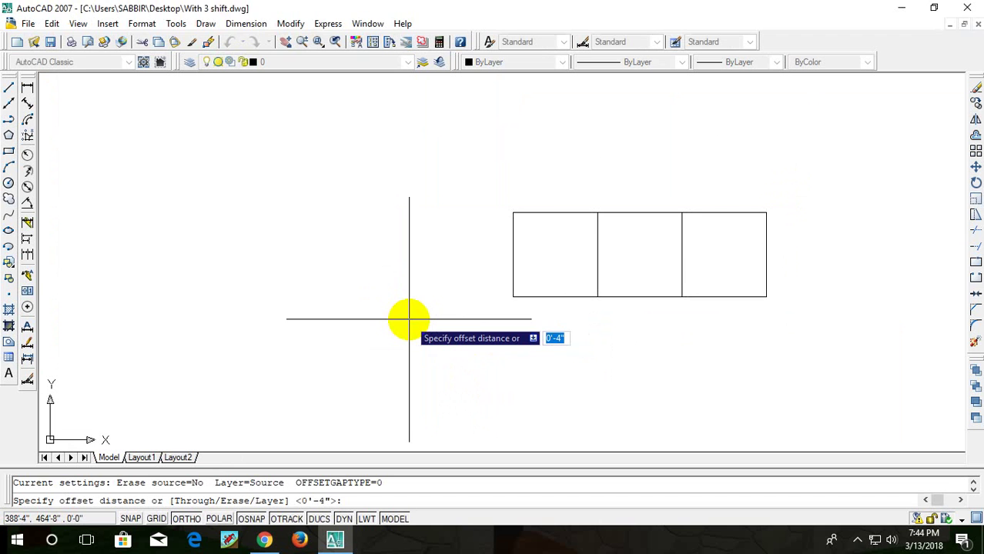
text(4)
key(Return)
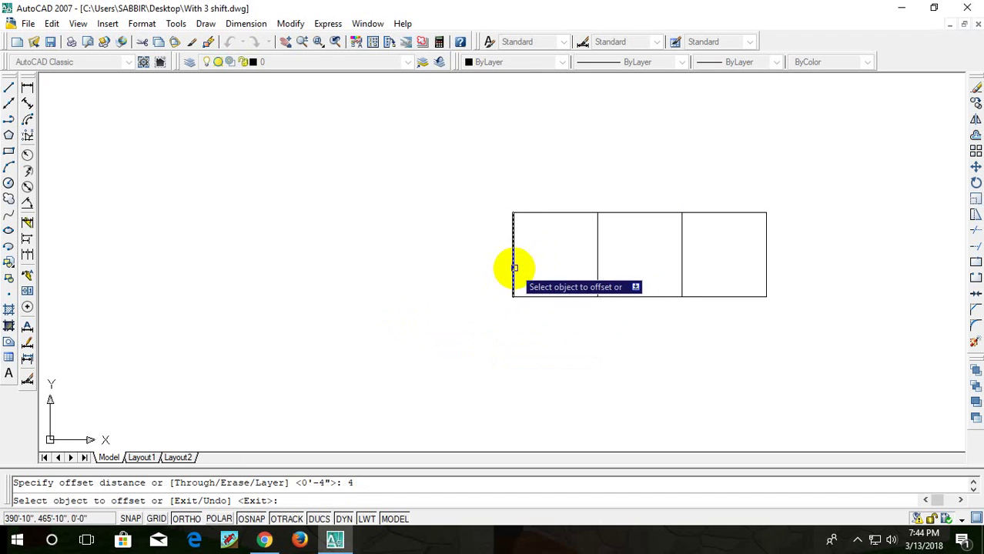
click(512, 270)
click(474, 272)
- Offset the three top edges and the right edge 4 units outward
click(557, 213)
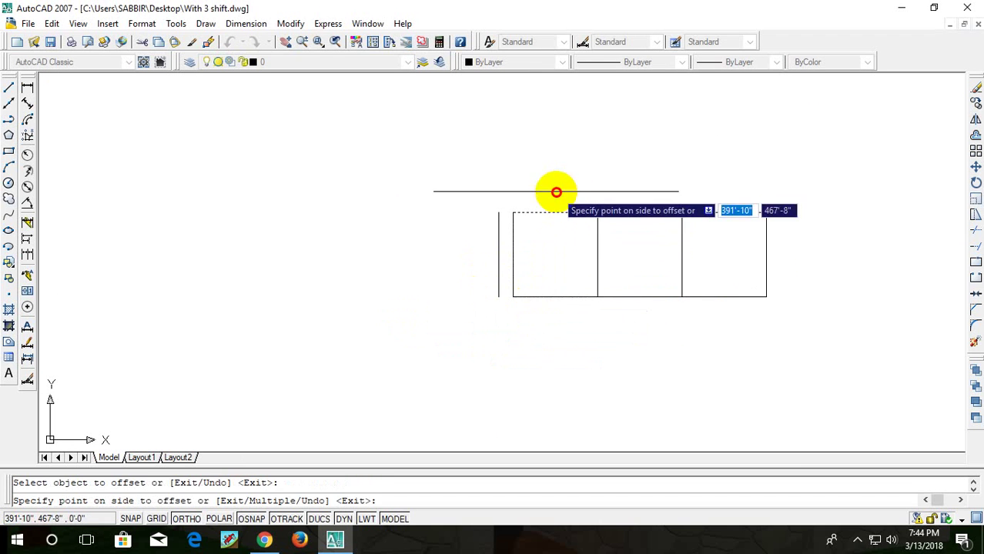
click(556, 192)
click(630, 214)
click(639, 193)
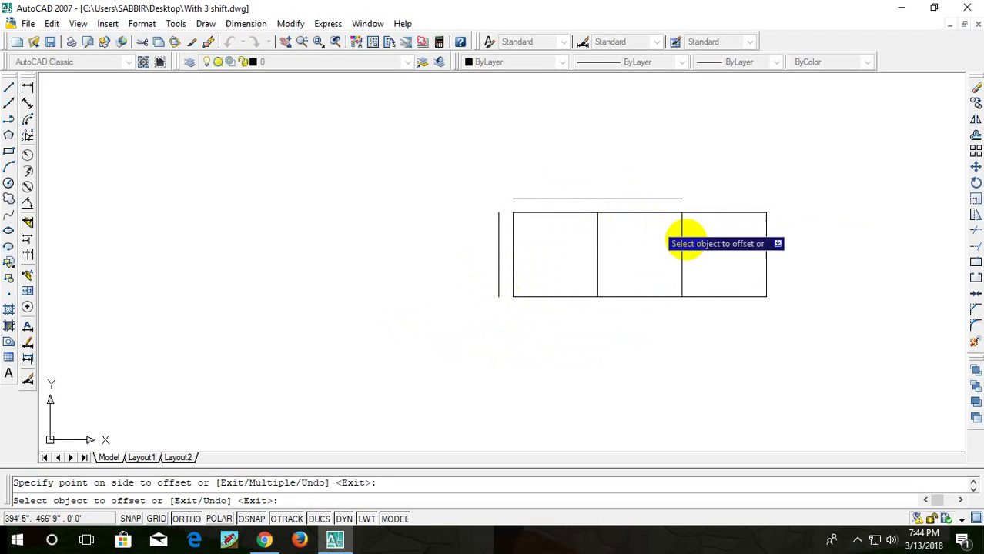
click(718, 214)
click(731, 193)
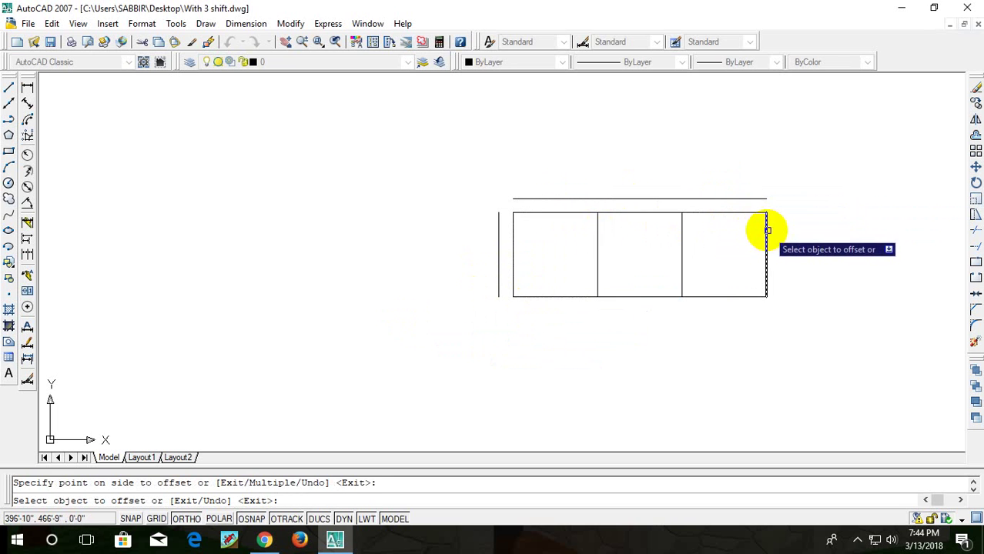
click(767, 230)
click(797, 241)
- Finish offsetting, then start and cancel an Extend using all lines as boundaries
key(Escape)
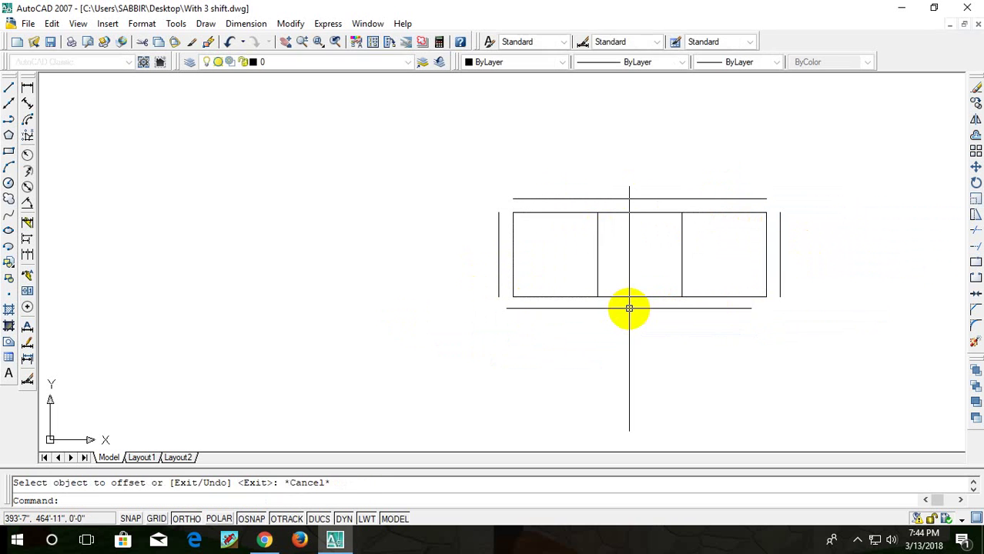
key(Escape)
text(e)
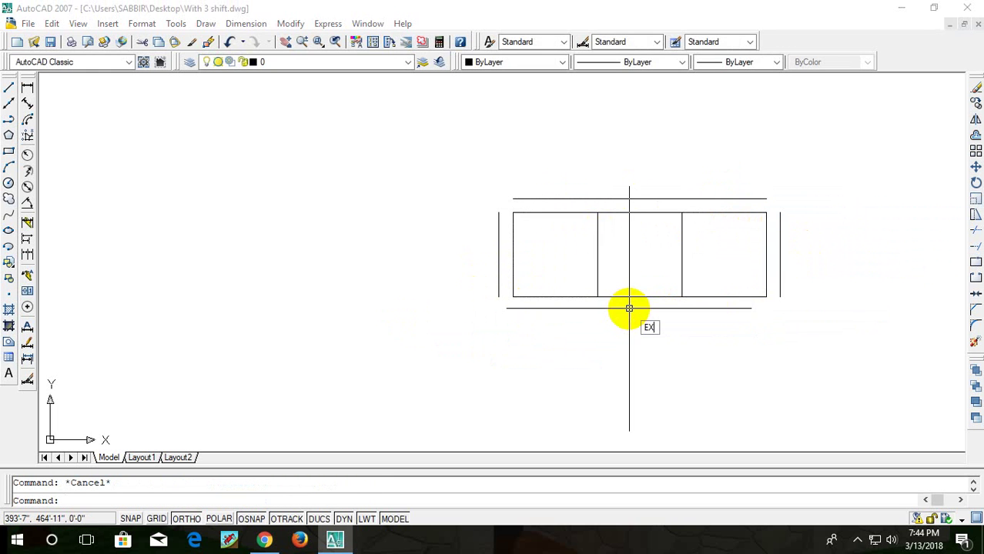
key(Return)
key(Return)
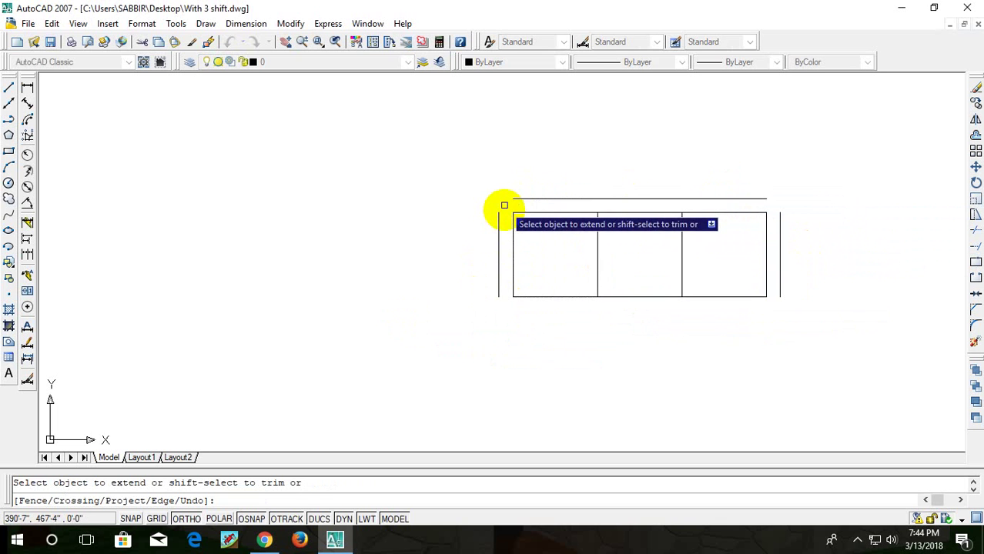
key(Escape)
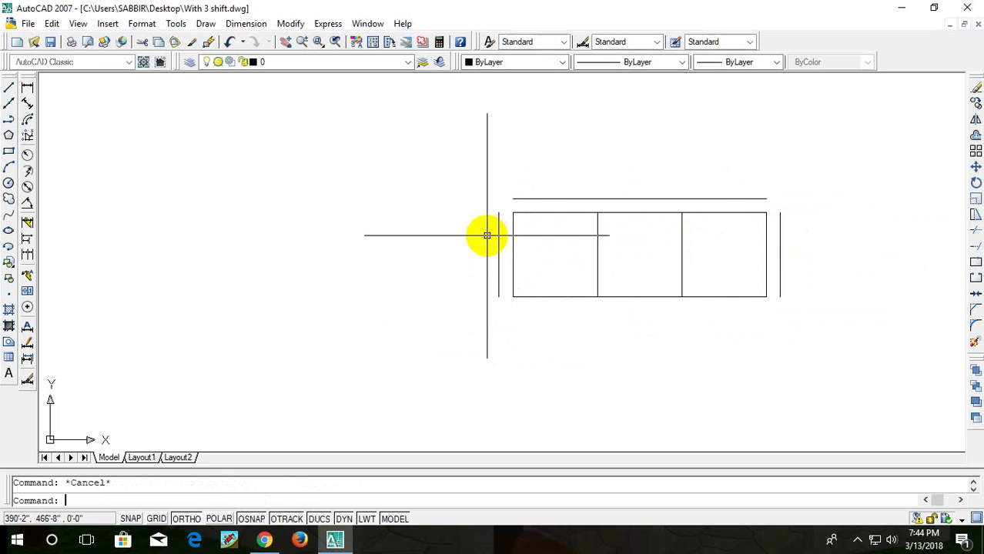
- Fillet the back line to the left and right arm lines, closing both top corners
text(f)
key(Return)
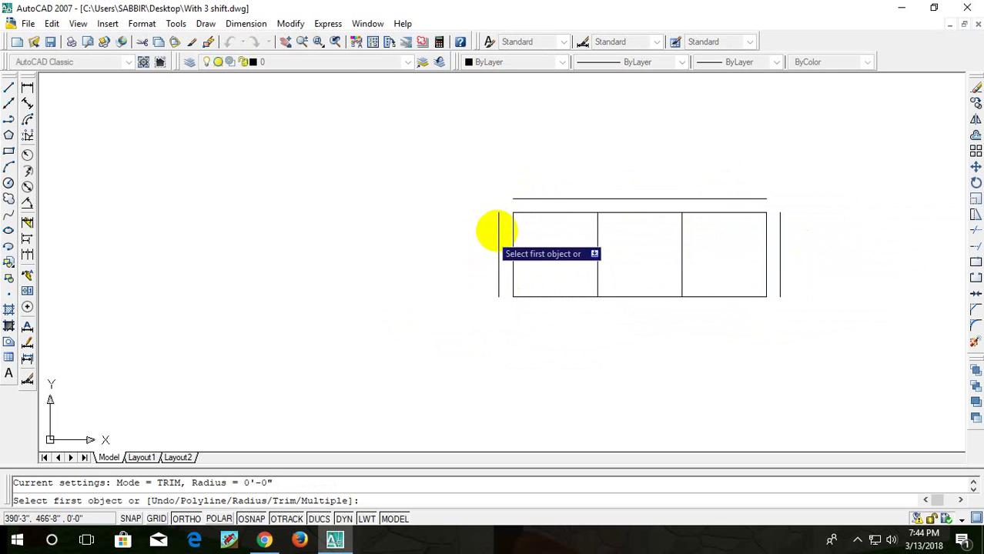
click(499, 226)
click(518, 200)
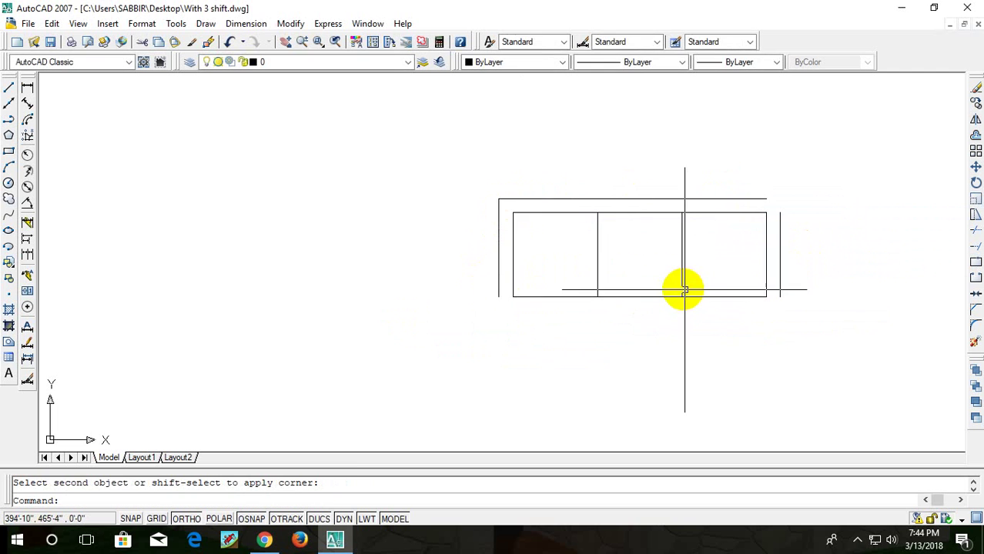
key(Return)
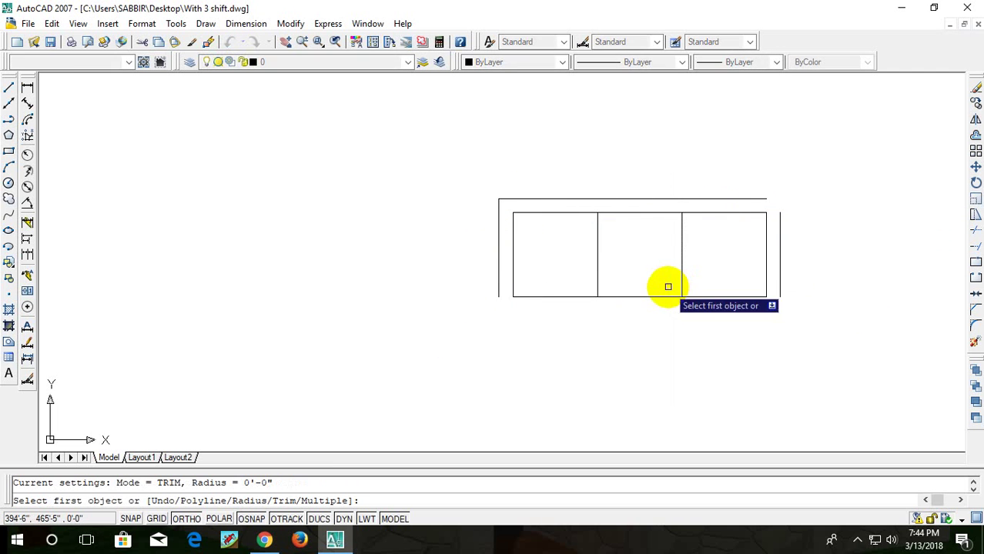
click(779, 222)
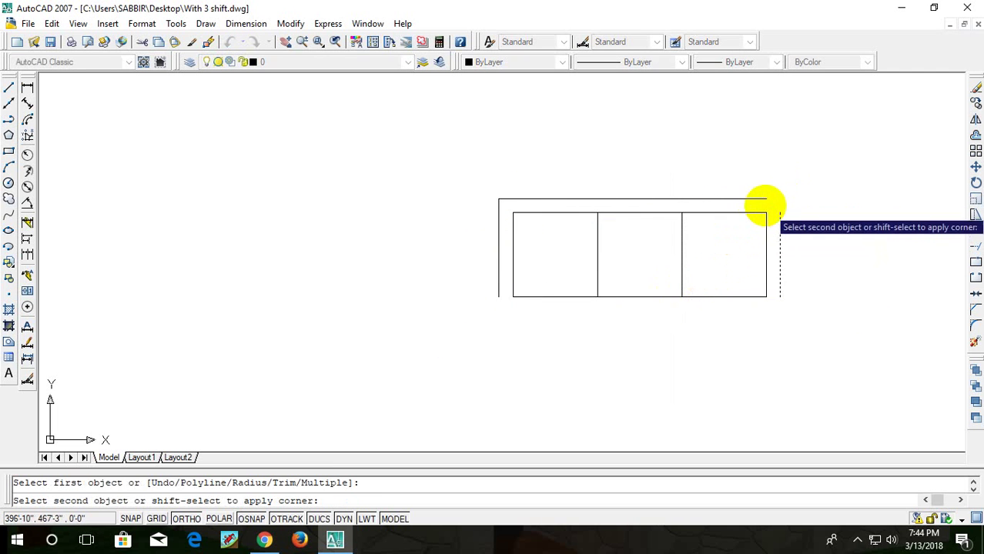
click(757, 199)
key(Return)
key(Escape)
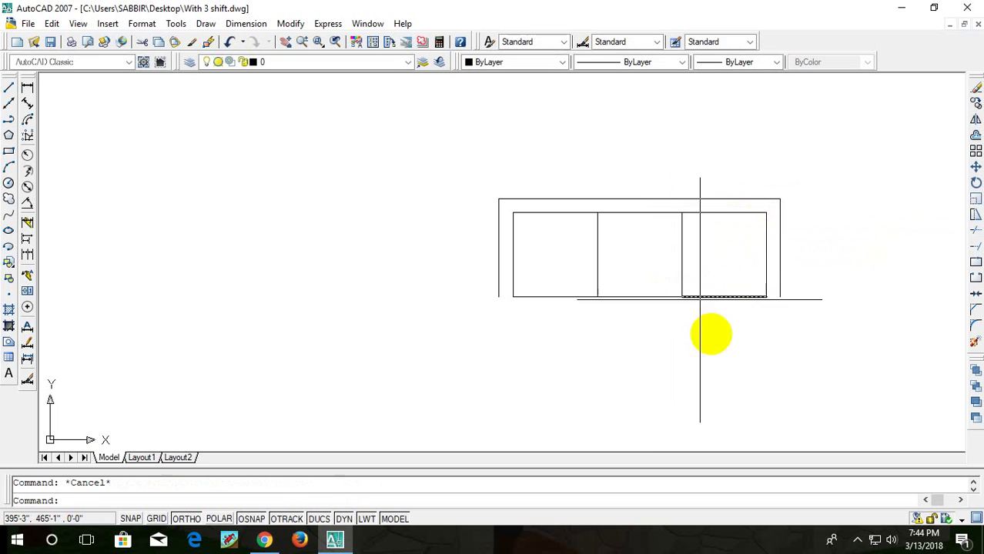
text(l)
key(Return)
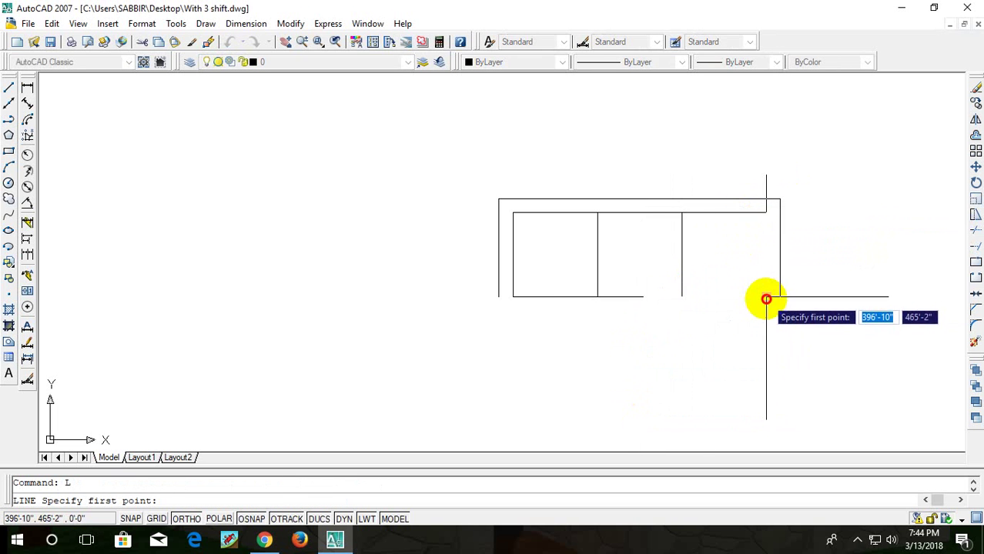
- Draw a 1-unit line down from the seat's bottom-right corner, then undo it
click(766, 296)
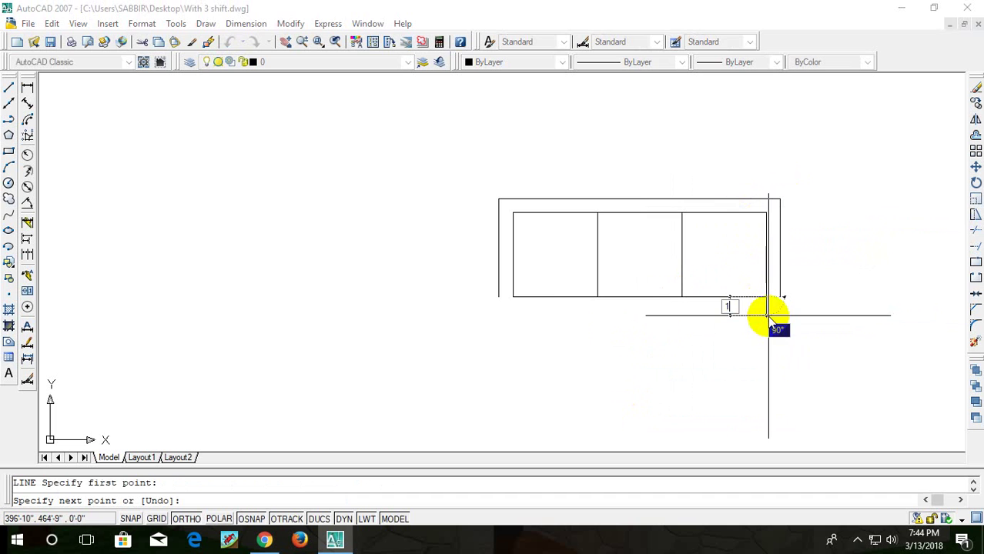
text(1)
key(Return)
key(Return)
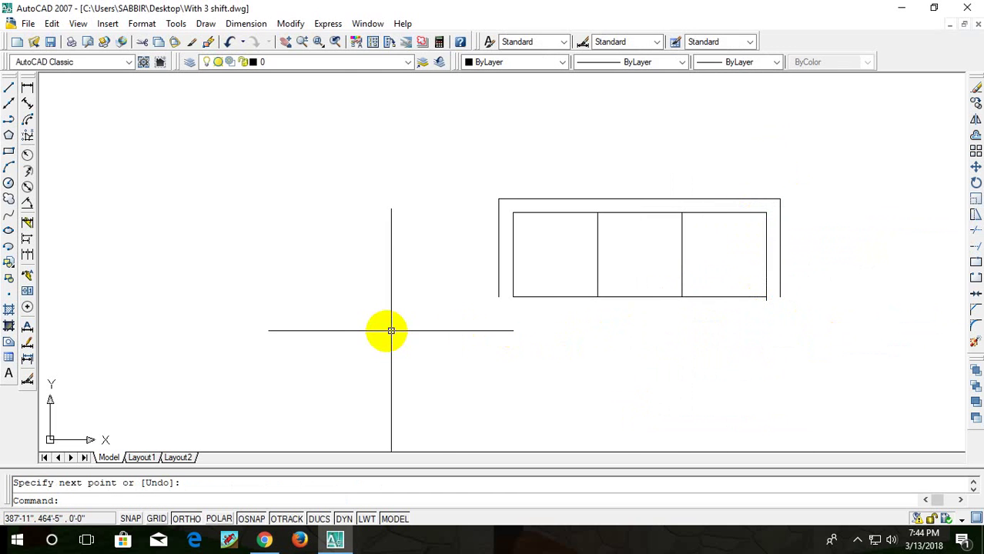
text(l)
key(Return)
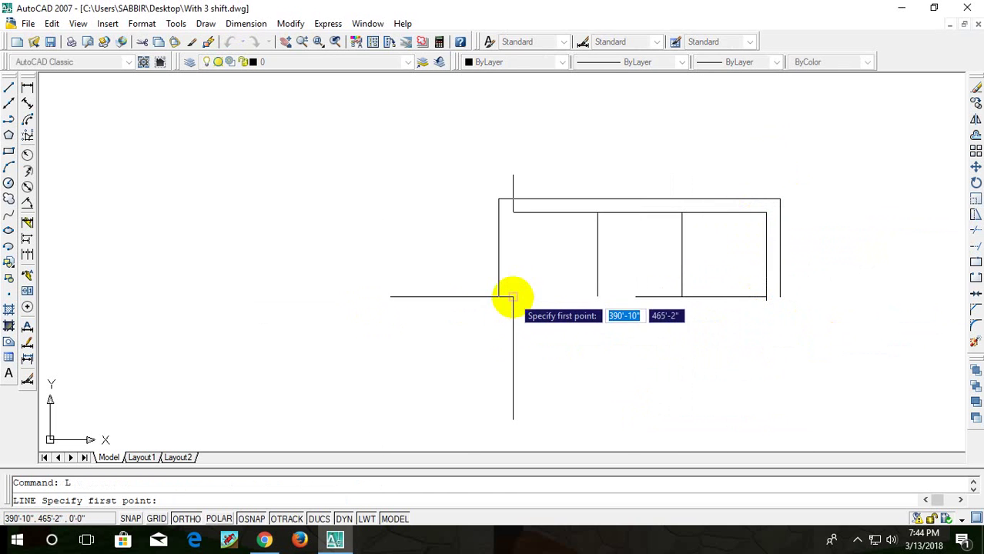
click(513, 297)
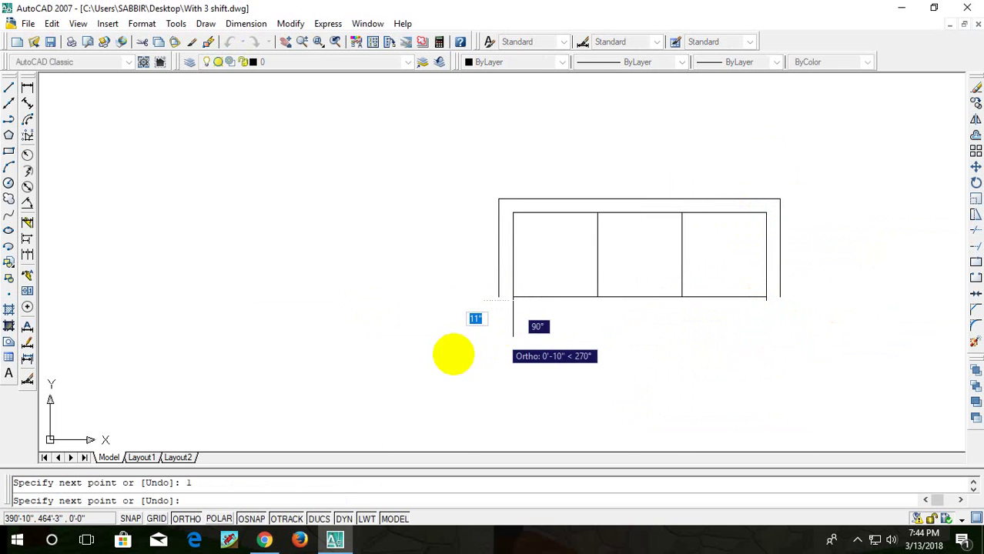
key(Escape)
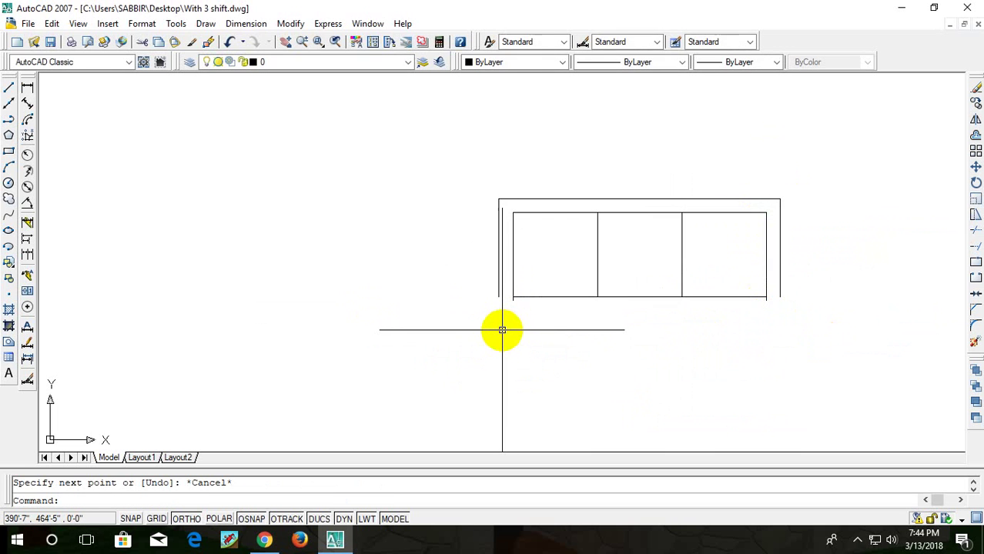
text(F)
key(ctrl+z)
- Fillet each arm's lines at the seat edge, giving both arm ends rounded caps
text(f)
key(Return)
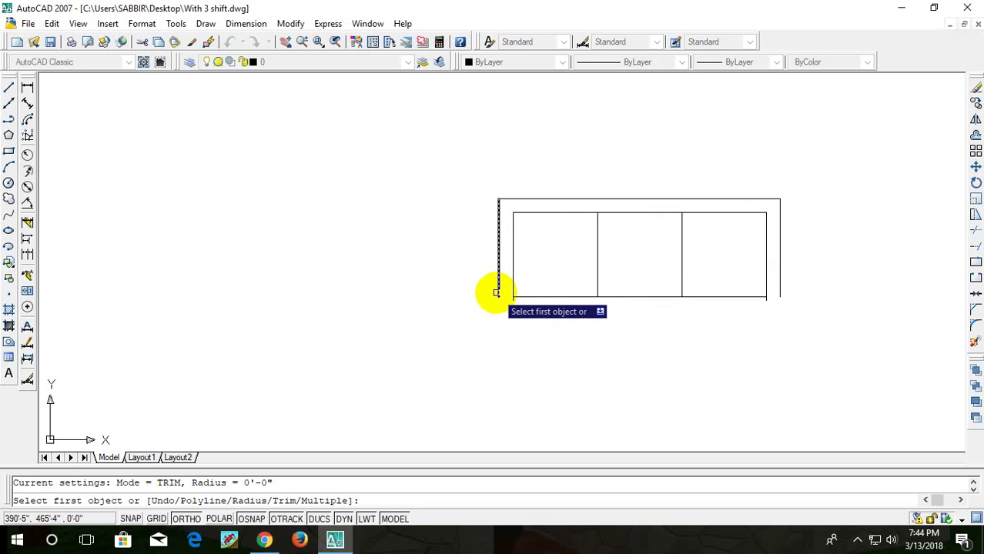
click(498, 294)
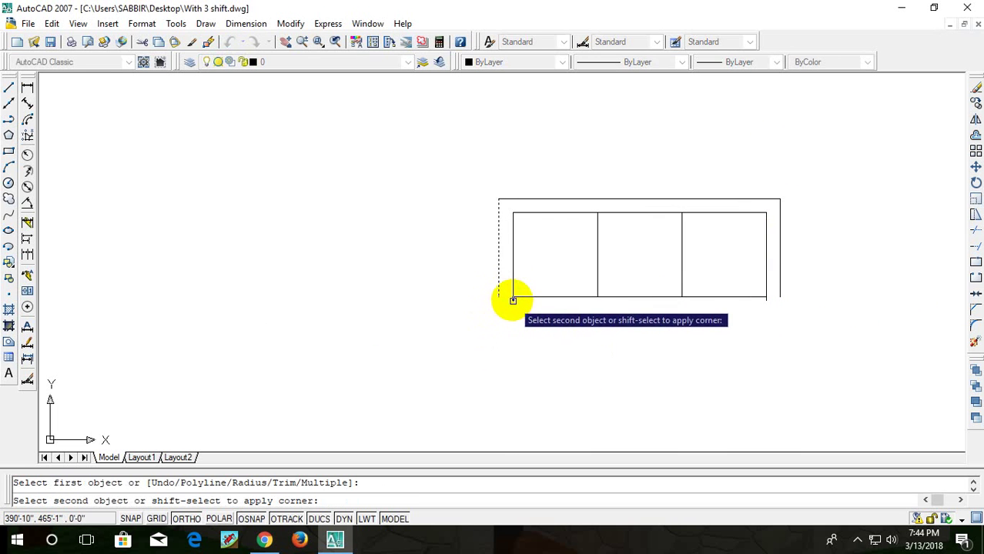
click(513, 295)
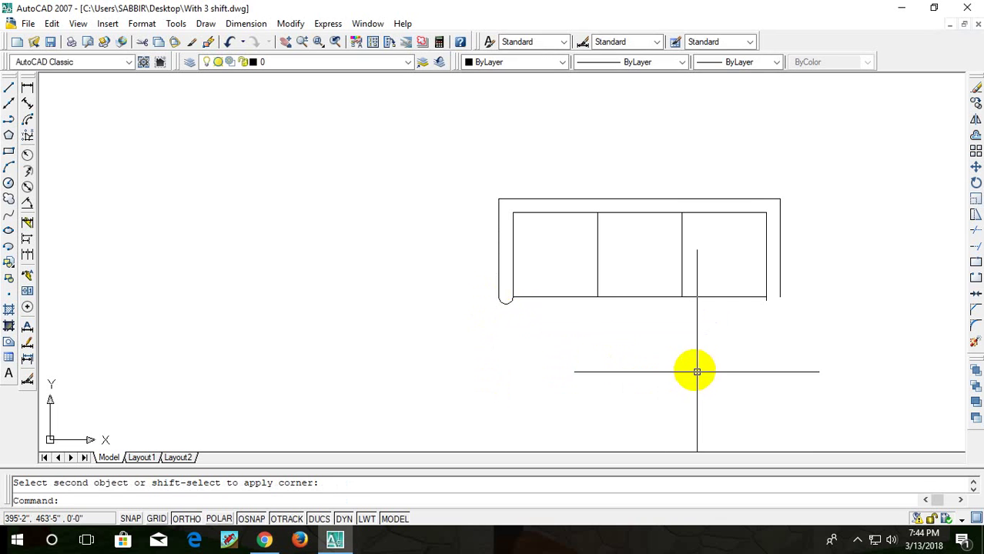
key(Return)
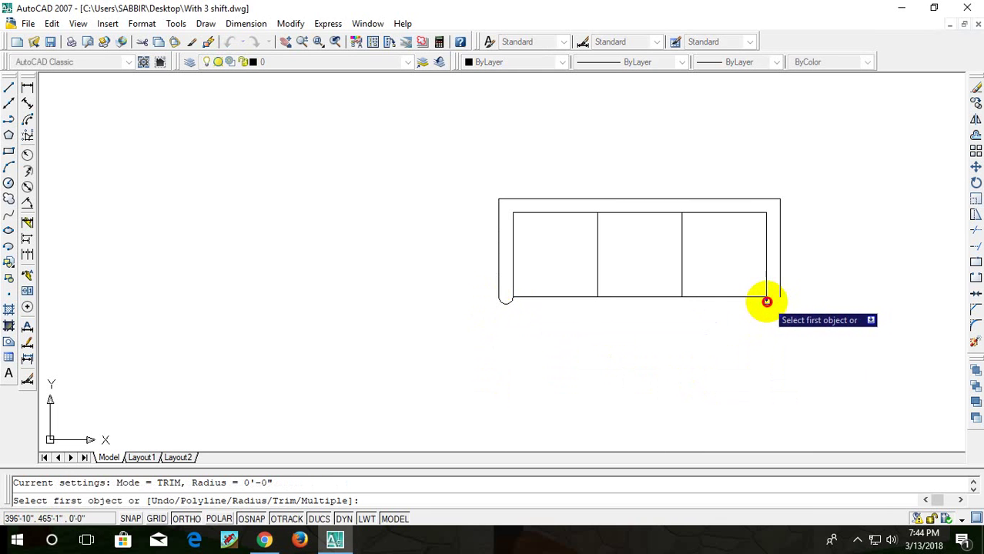
click(766, 301)
click(779, 291)
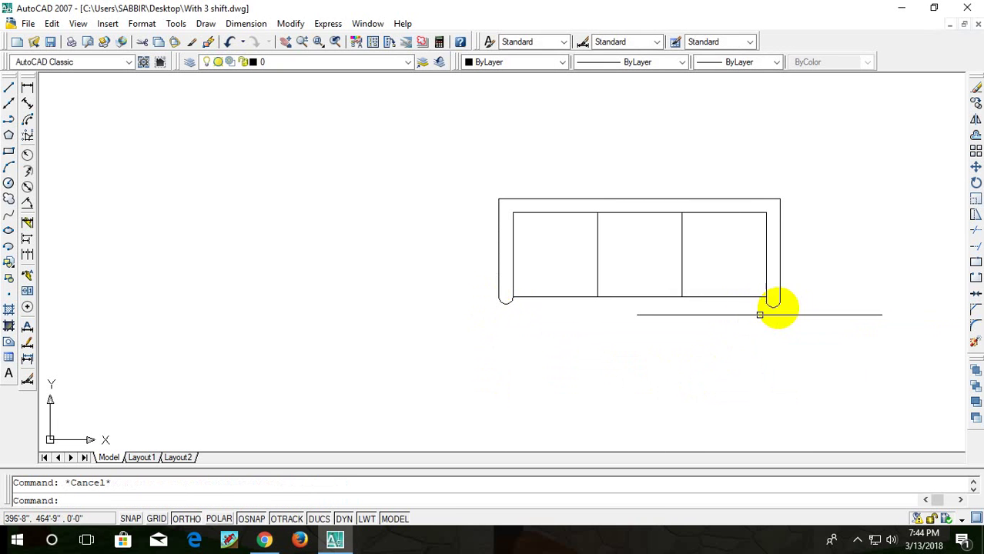
scroll(759, 315, down, 2)
scroll(659, 330, up, 3)
scroll(587, 324, up, 1)
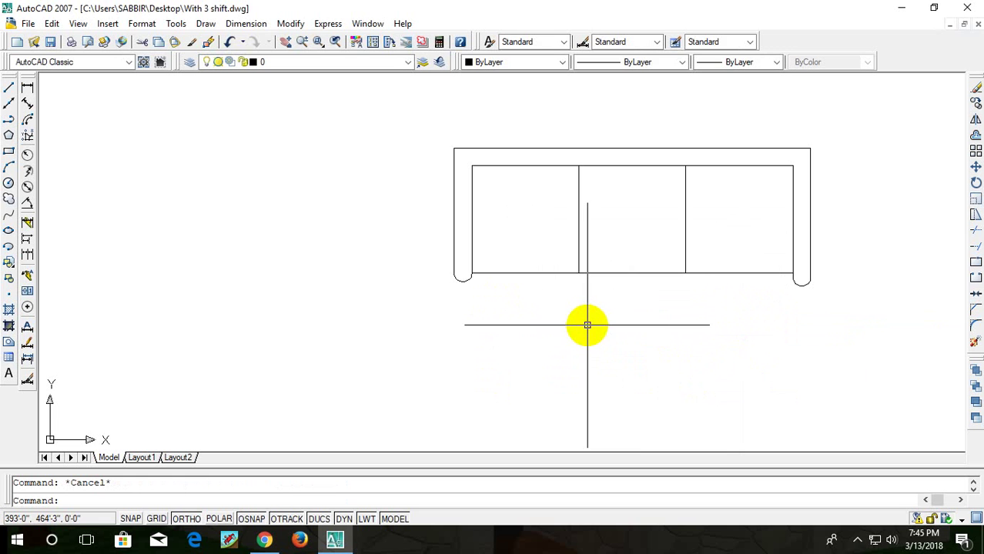
- Draw a 2'-4" line to the left of the sofa
text(L)
key(Return)
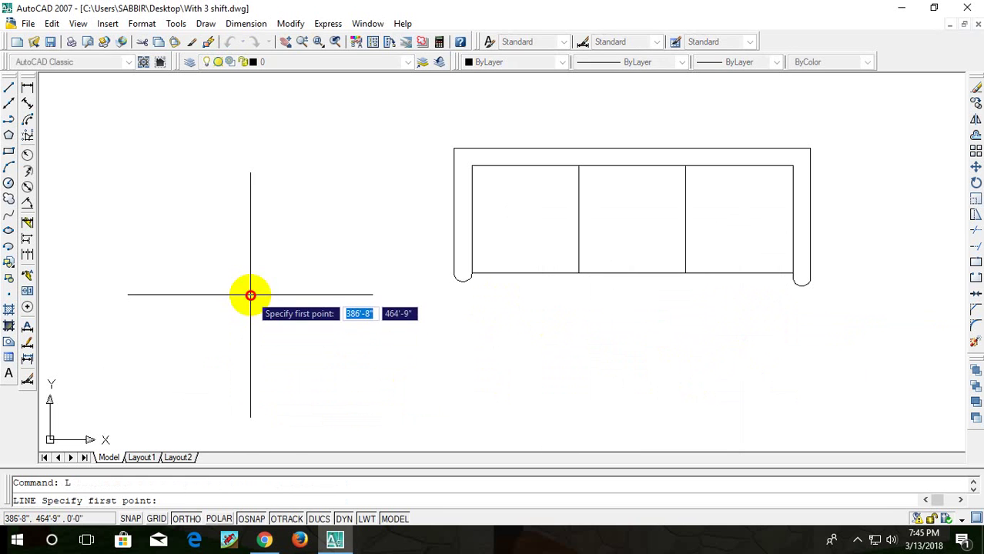
click(250, 295)
click(336, 294)
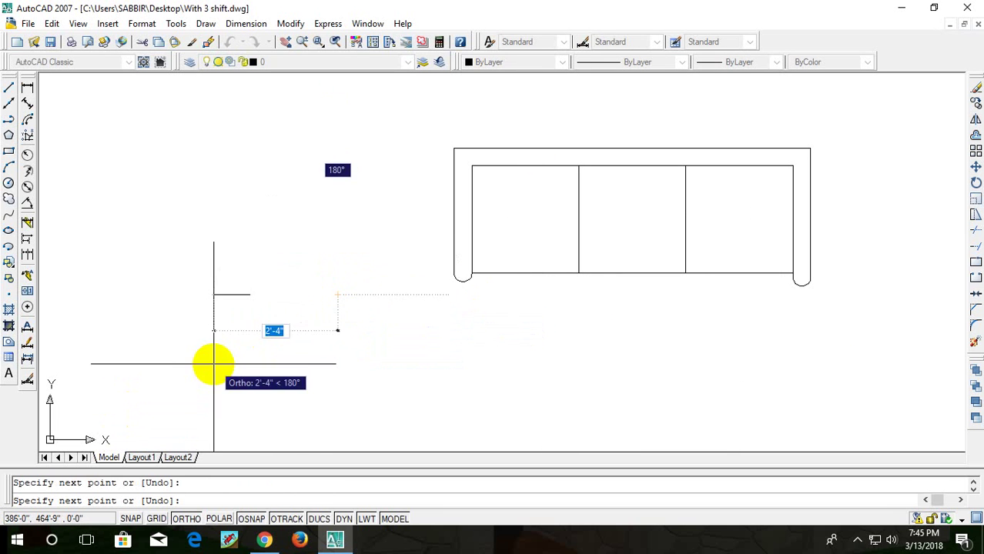
key(Return)
text(L)
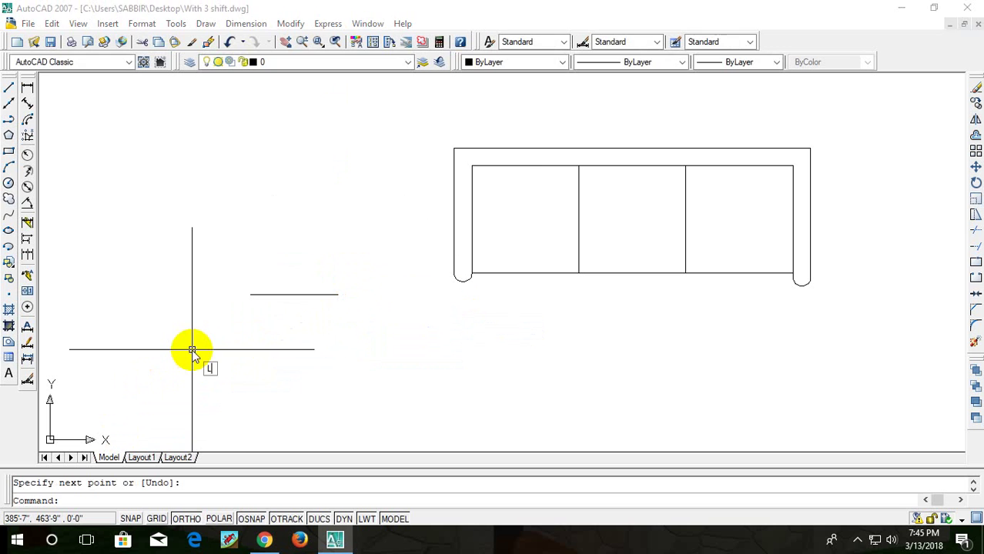
key(Return)
key(Escape)
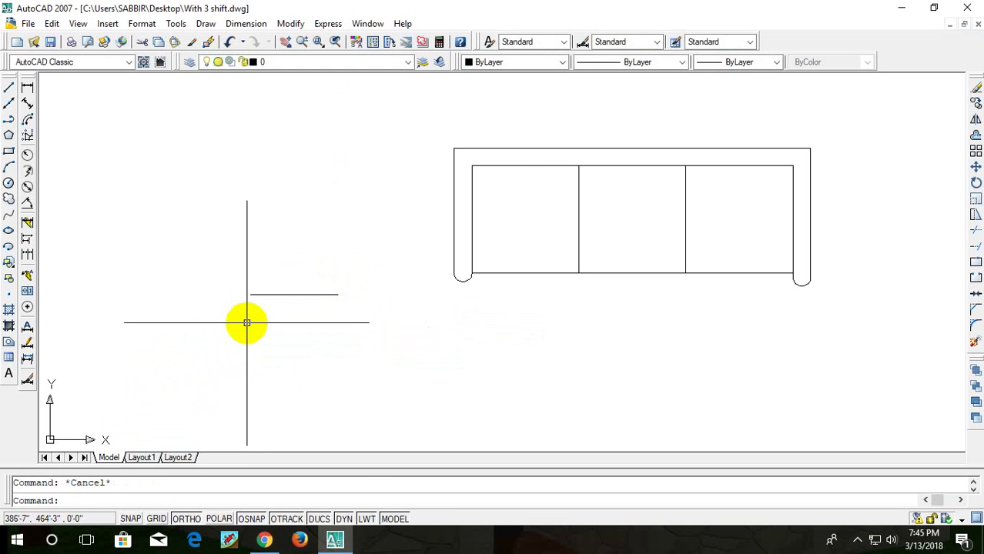
- Offset the new line 5 units below it
text(o)
key(Return)
text(5)
key(Return)
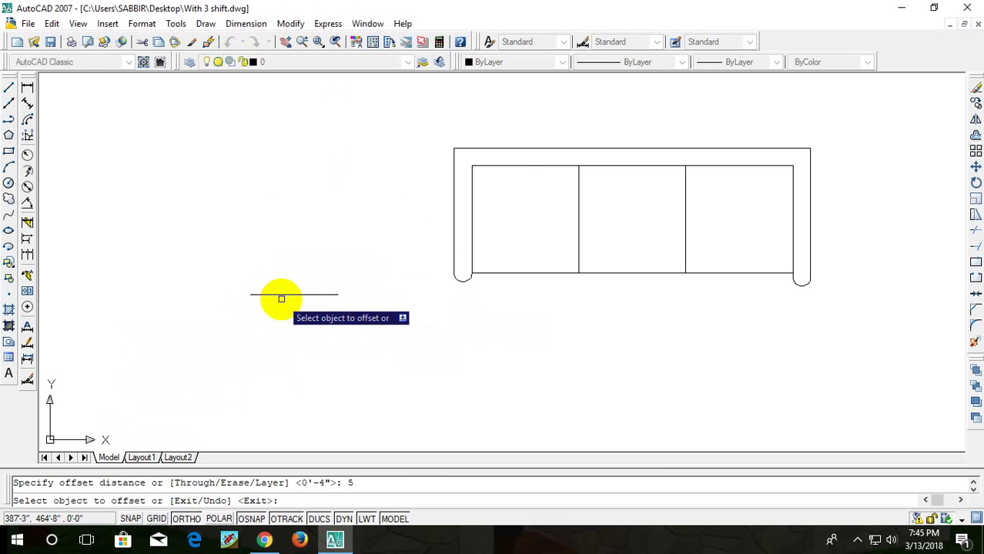
click(283, 294)
click(289, 352)
key(Escape)
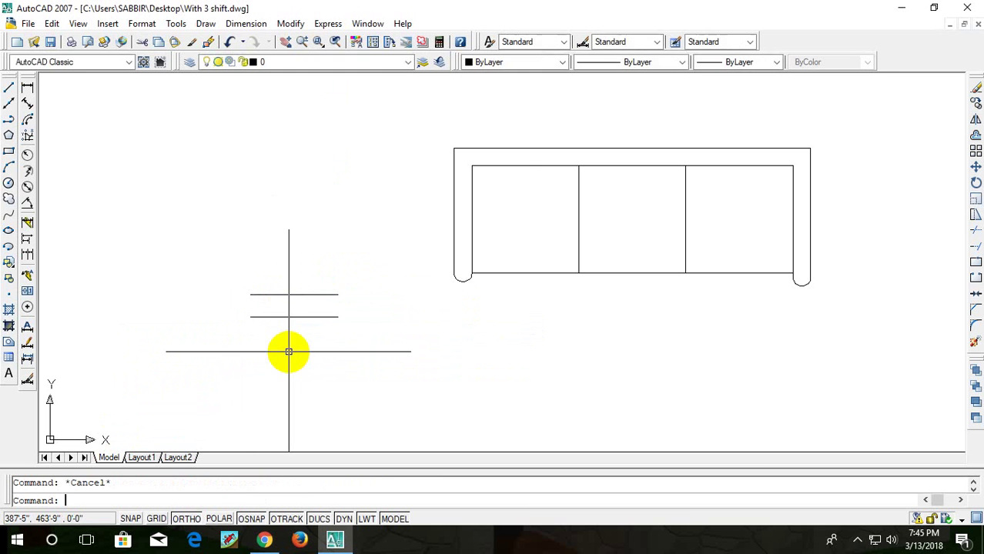
- Fillet the two parallel lines together with a semicircular end
text(f)
key(Return)
click(314, 294)
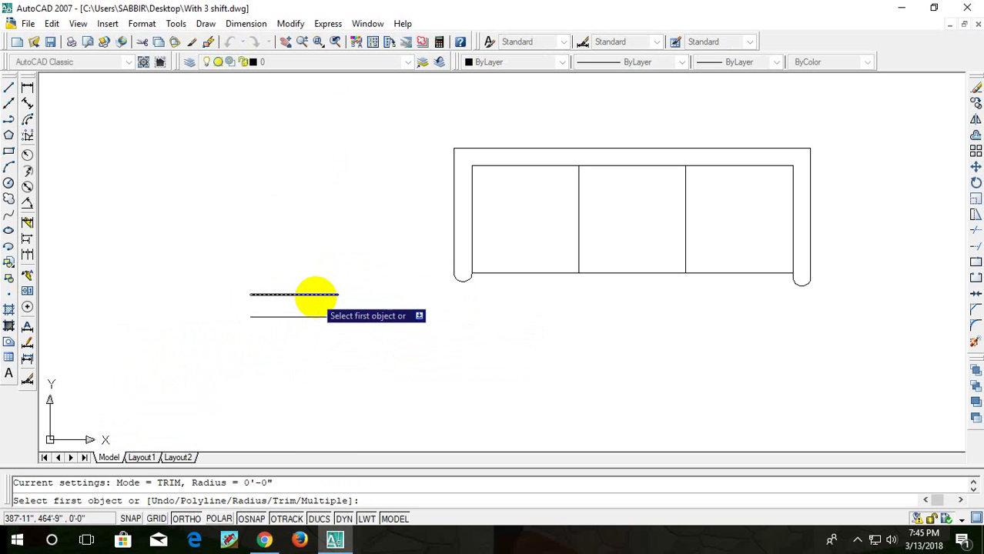
click(319, 315)
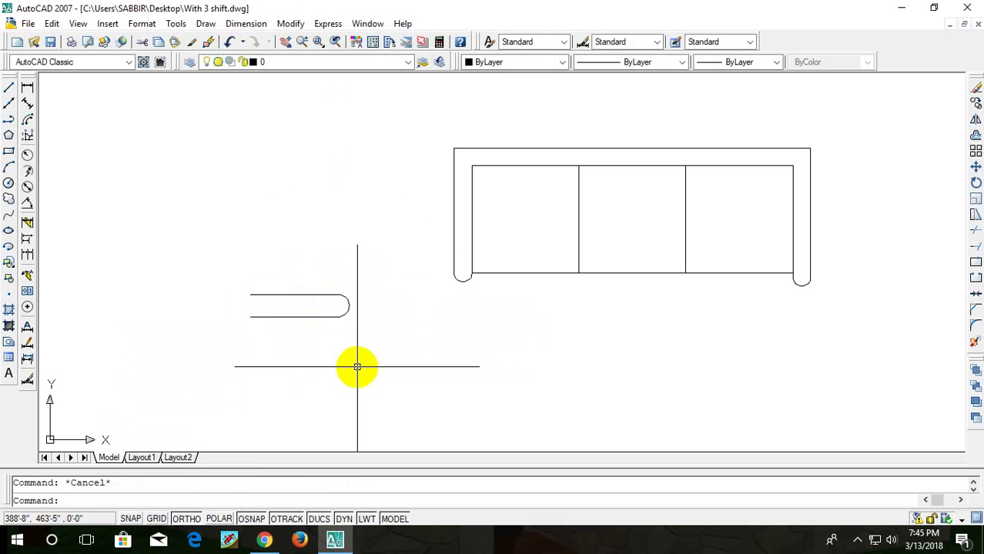
- Draw a vertical line about 1'-10" long below the sofa
text(l)
key(Return)
click(386, 391)
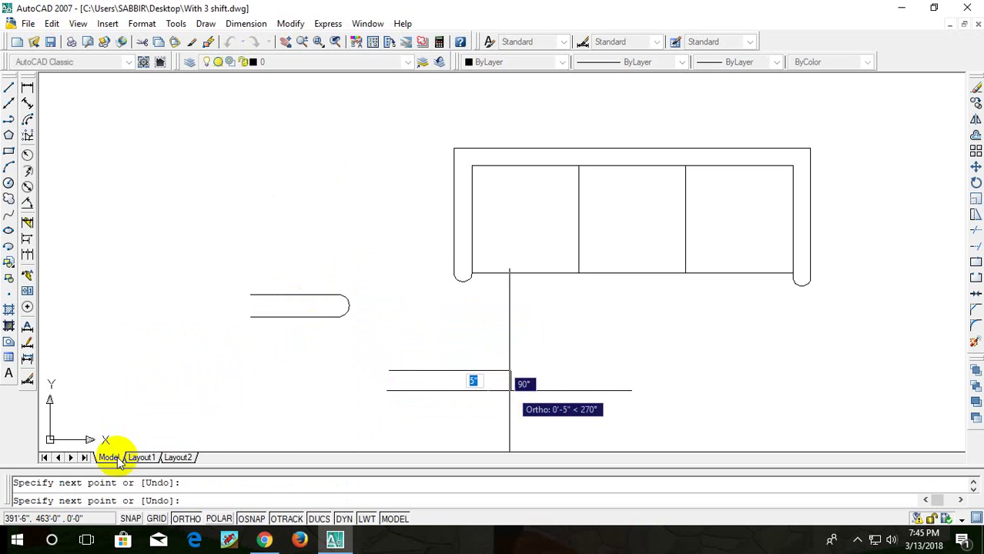
key(Escape)
key(Return)
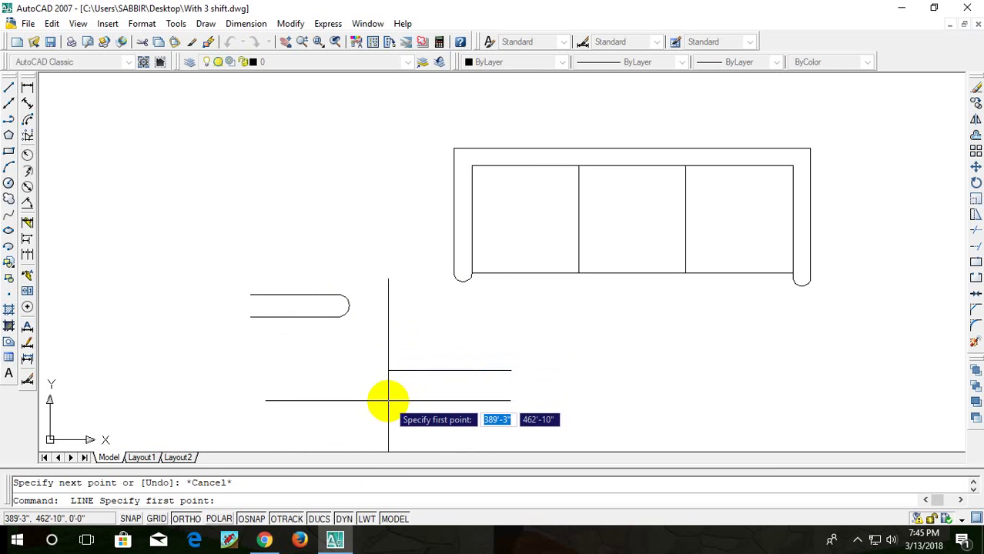
middle_drag(389, 395, 396, 336)
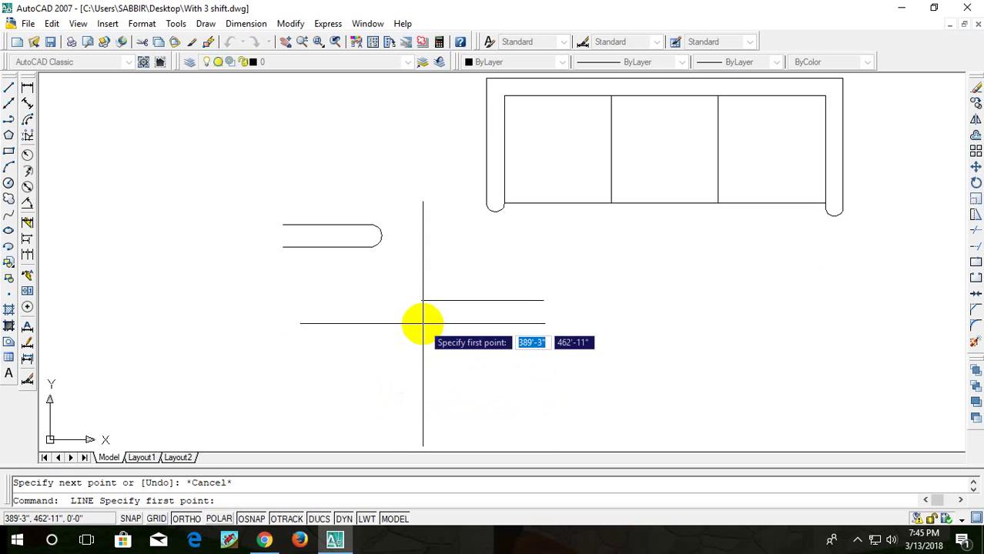
click(395, 334)
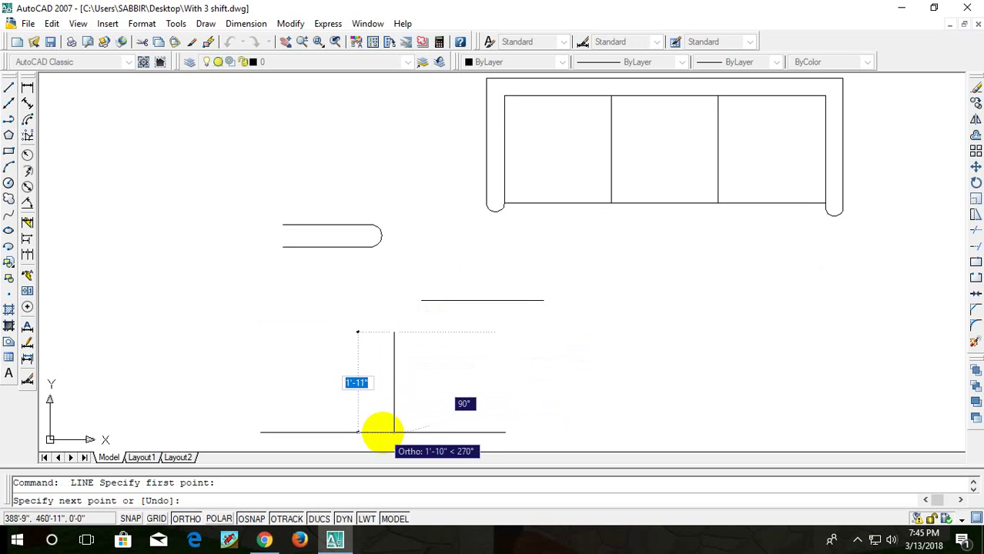
click(389, 432)
key(Escape)
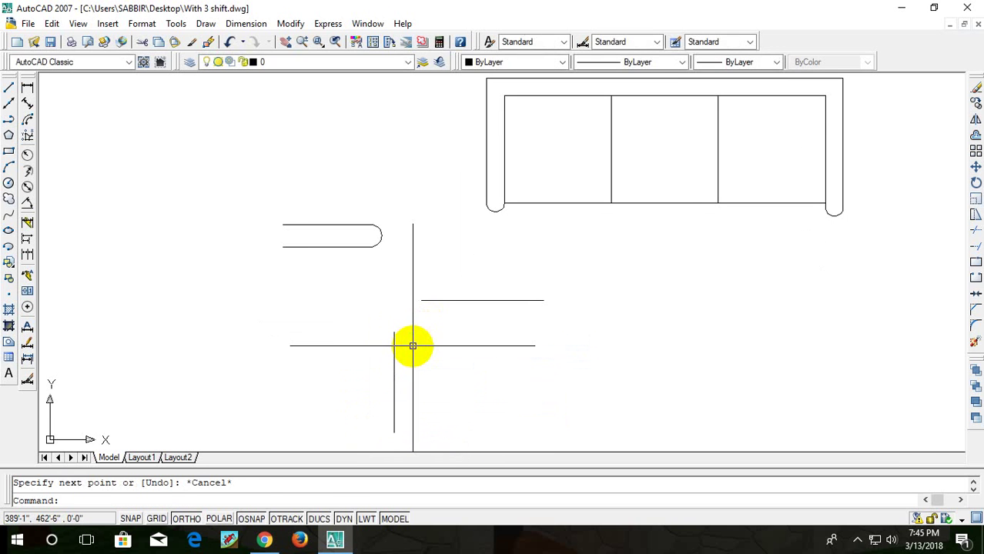
- Fillet the horizontal and vertical lines into a sharp L-shaped corner
text(f)
key(Return)
click(427, 300)
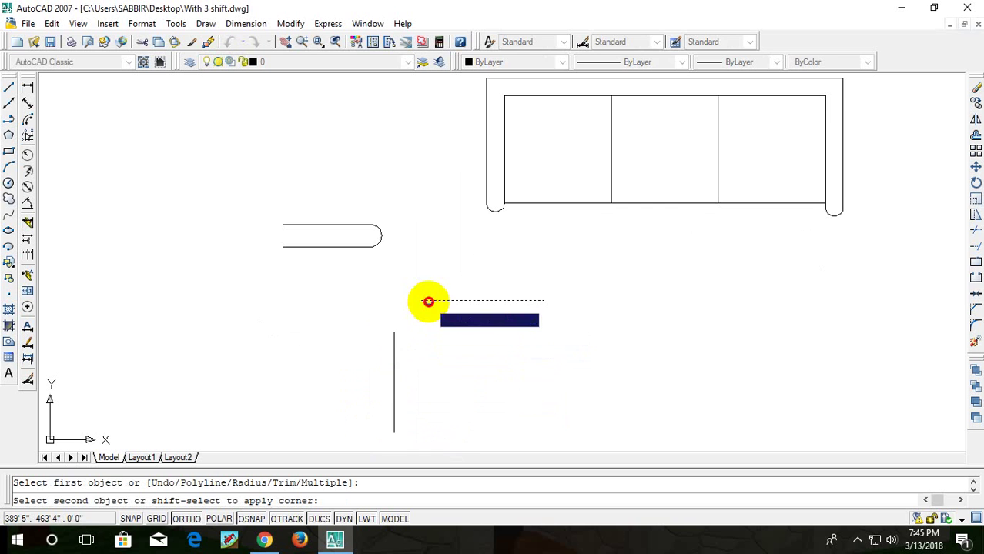
click(395, 344)
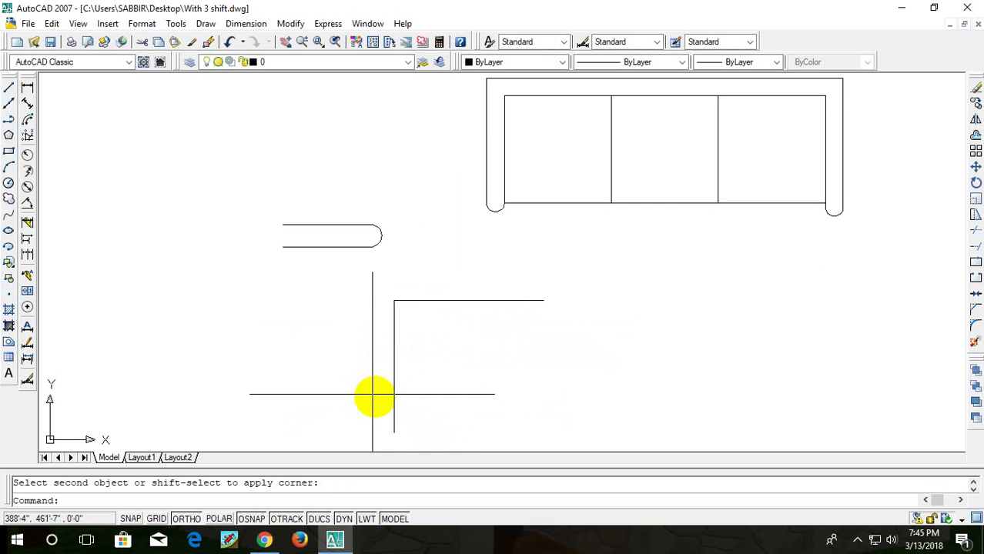
scroll(400, 339, down, 2)
scroll(435, 319, down, 4)
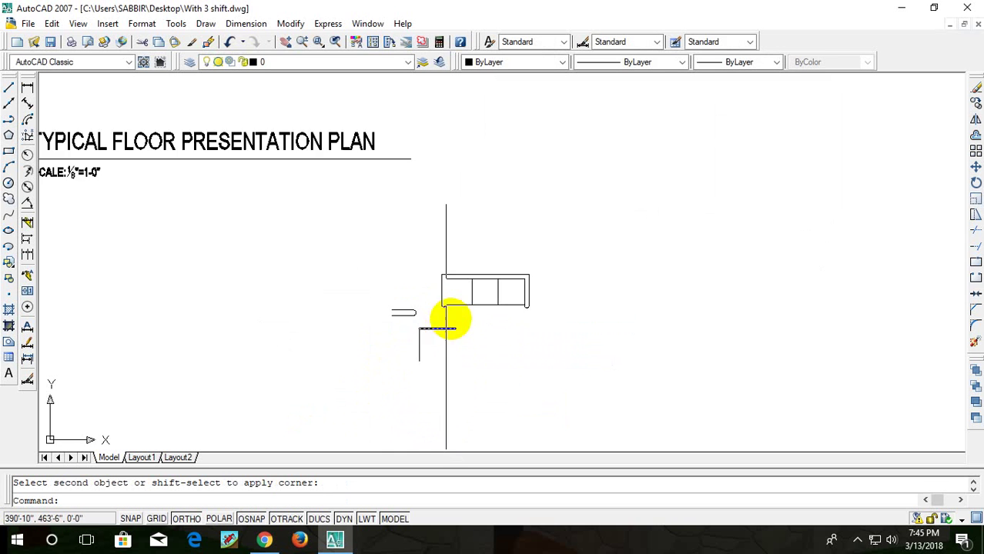
scroll(461, 321, up, 4)
scroll(447, 330, up, 3)
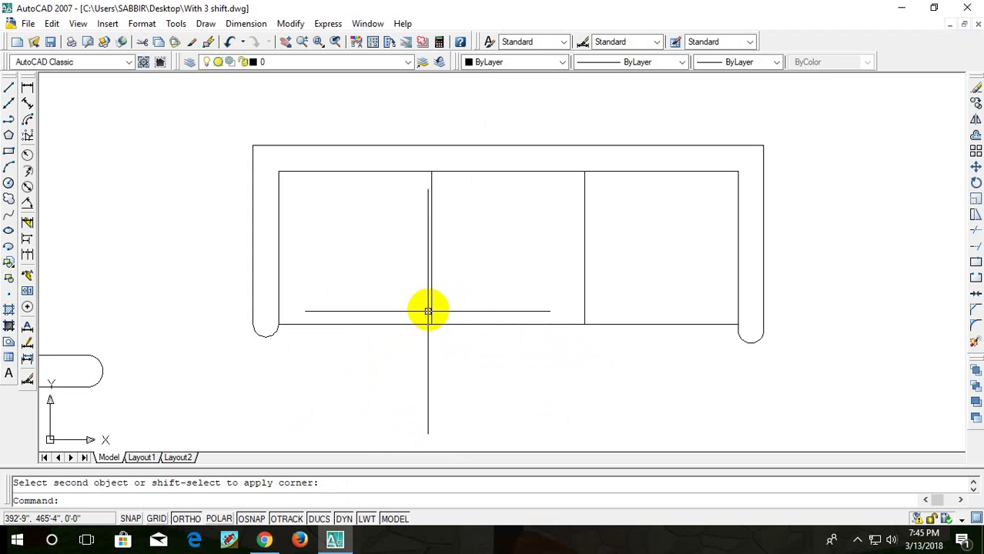
scroll(428, 310, up, 4)
middle_drag(500, 303, 554, 295)
scroll(543, 300, down, 4)
scroll(485, 335, up, 4)
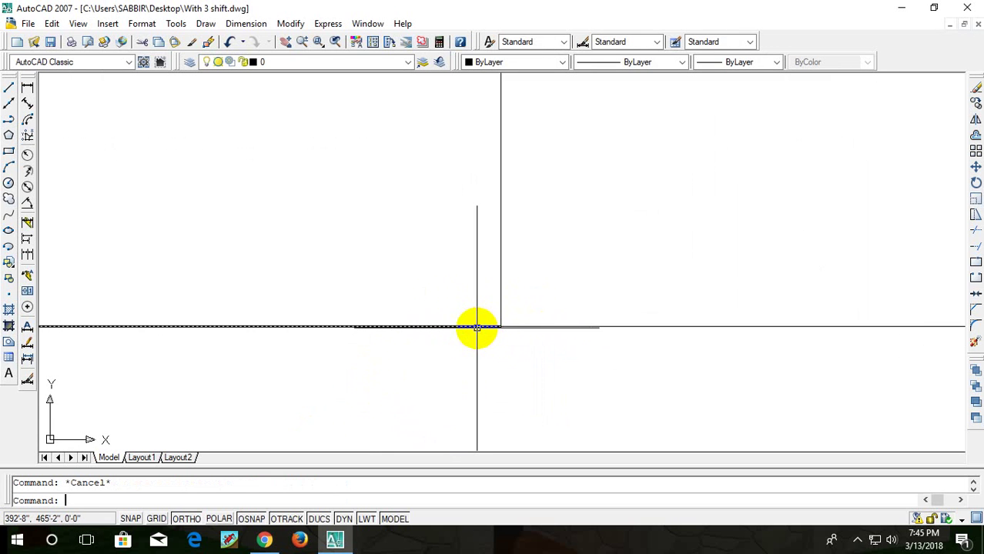
- Draw a three-point arc from the cushion's bottom edge up to the cushion seam
text(a)
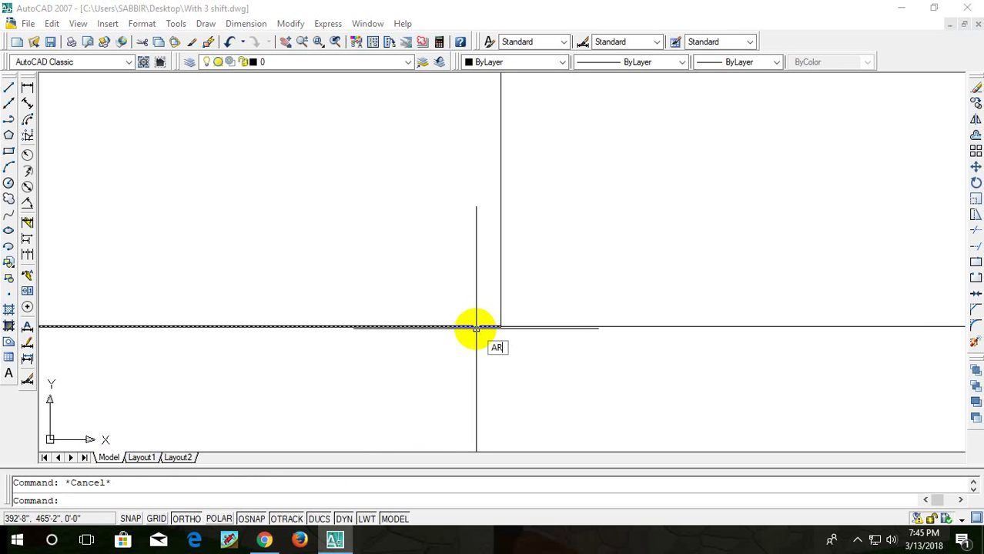
key(Return)
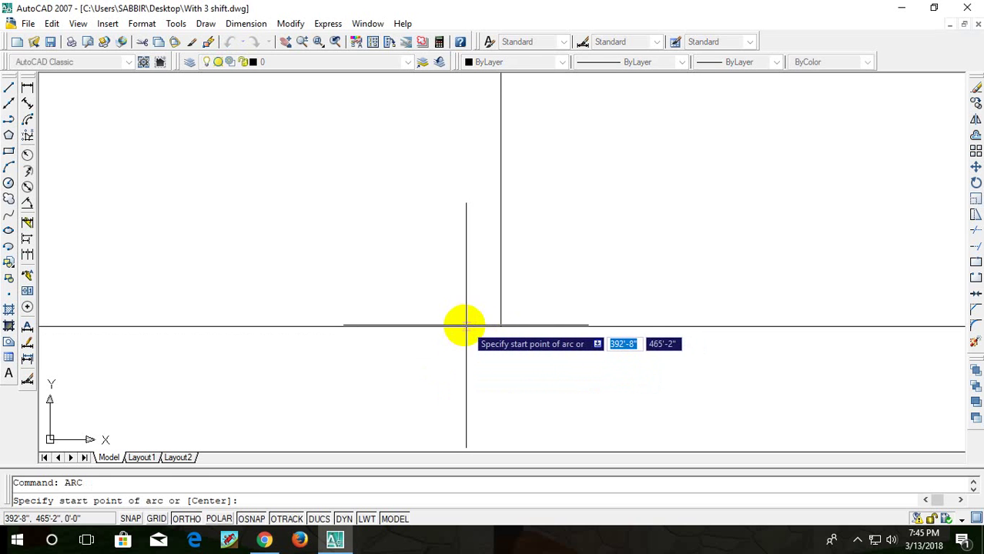
click(465, 327)
click(496, 309)
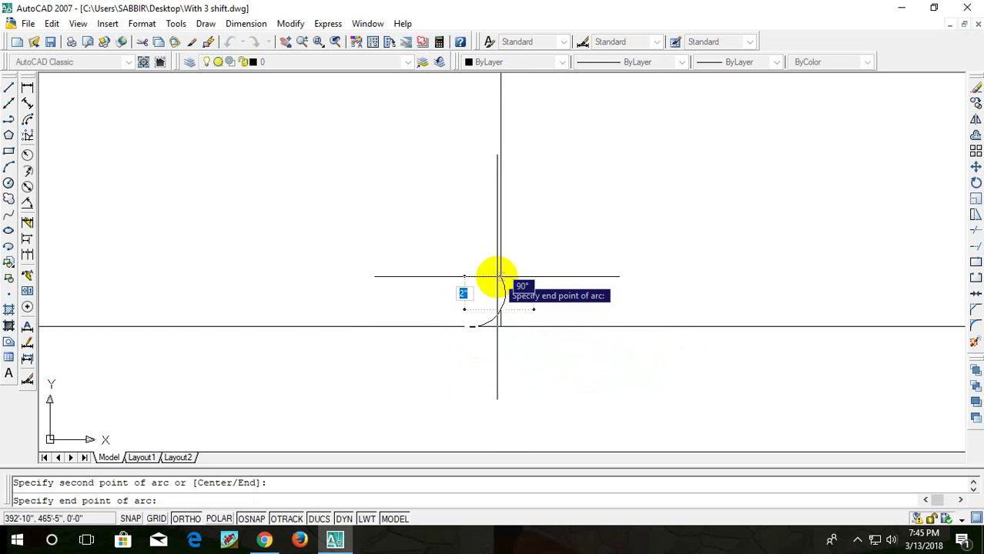
click(500, 279)
scroll(547, 377, down, 2)
scroll(496, 347, up, 3)
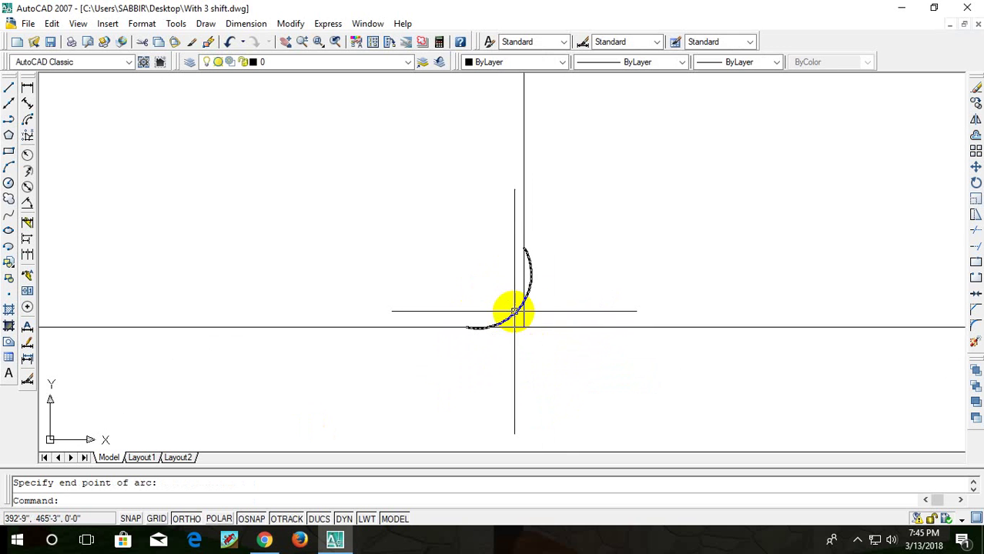
- Select the new arc and attempt to mirror it across a vertical axis
click(513, 312)
click(512, 329)
text(m)
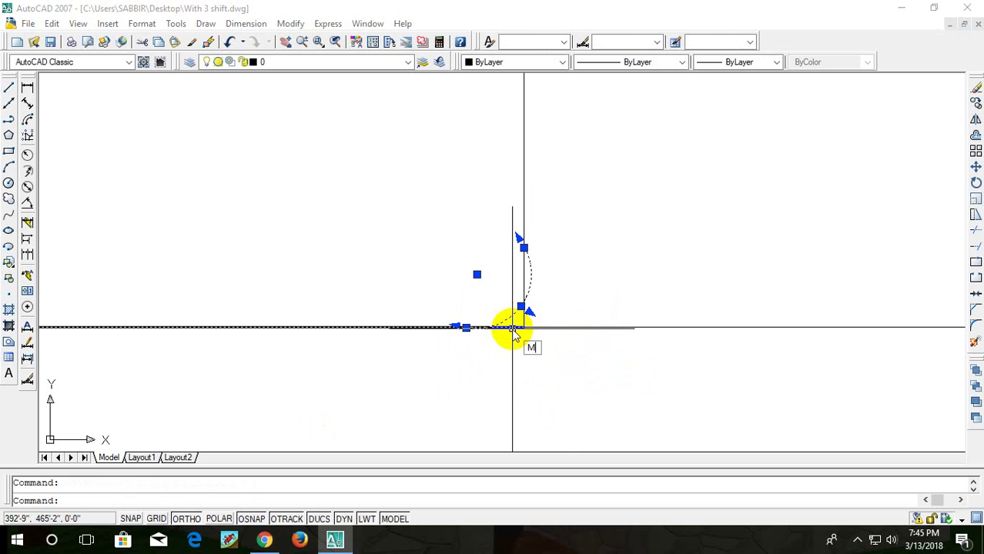
key(Return)
click(523, 328)
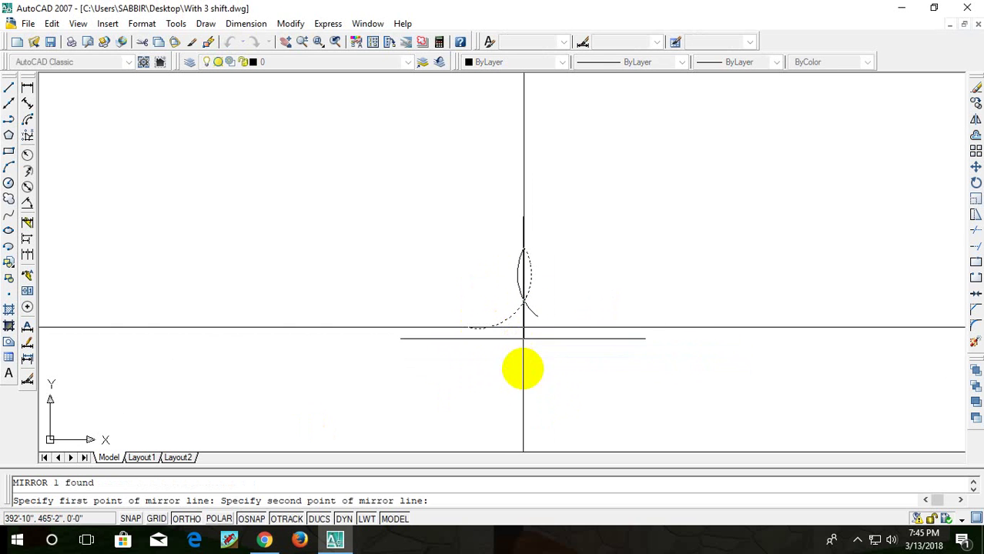
click(524, 370)
key(Escape)
scroll(540, 355, down, 3)
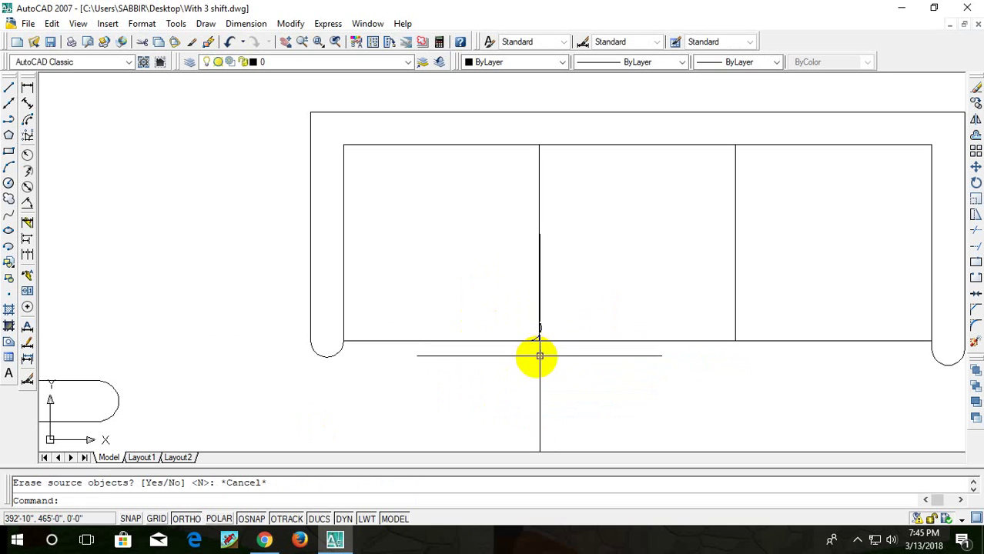
key(Return)
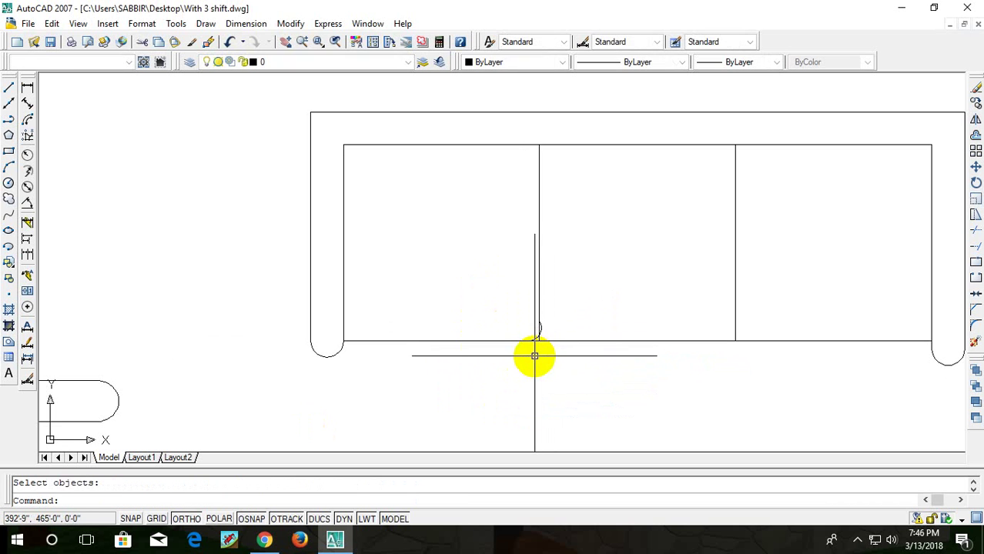
scroll(537, 350, up, 3)
key(Escape)
click(533, 340)
text(MI)
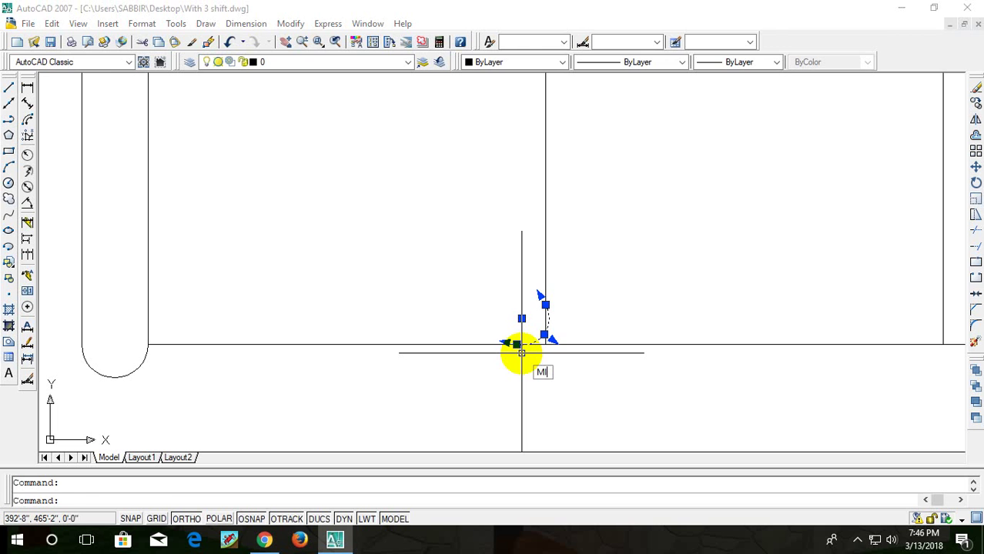
- Mirror the seam arc about the vertical seam line, keeping the original arc
key(Return)
click(544, 344)
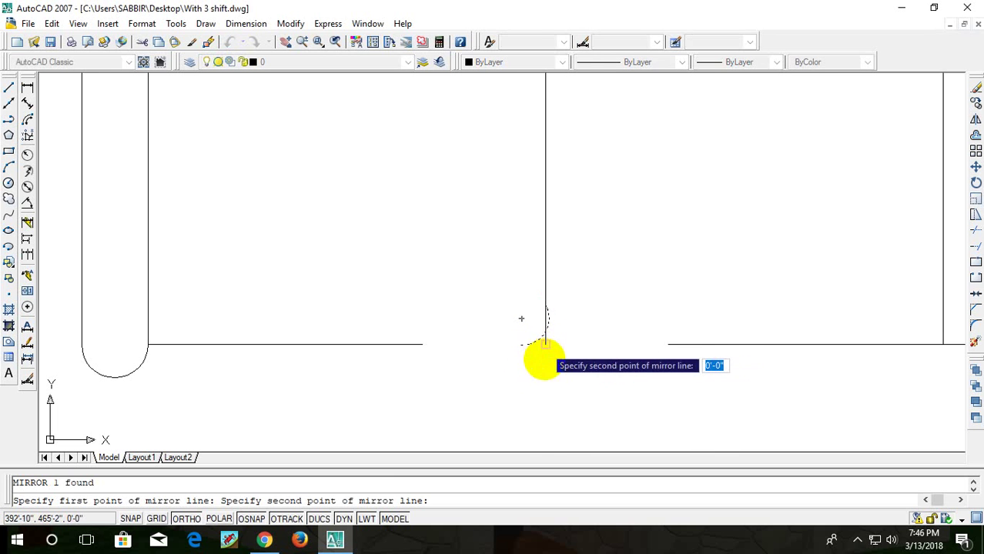
click(544, 379)
text(N)
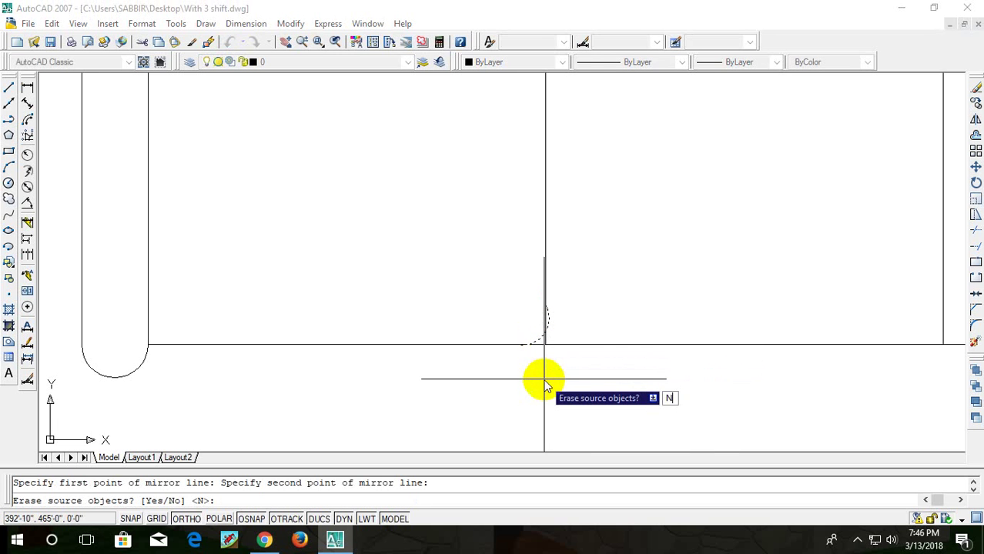
key(Return)
scroll(554, 338, up, 5)
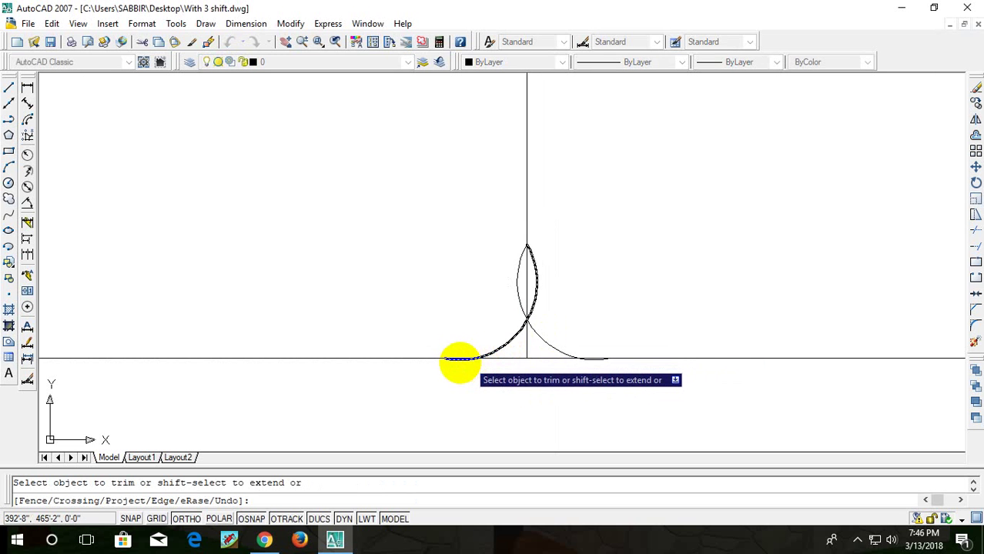
- Trim the overlapping arc tails and line pieces so the seam ends in a rounded notch
click(459, 359)
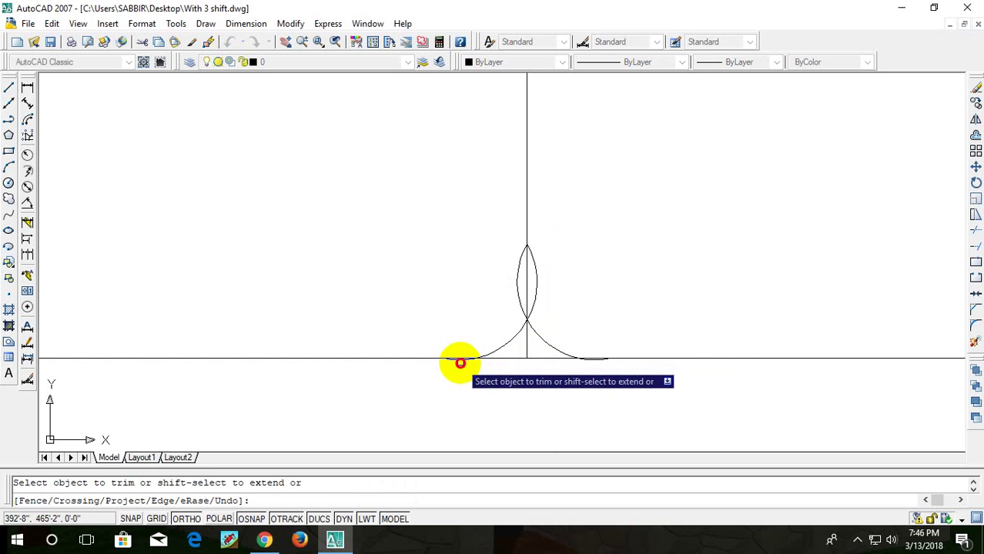
click(598, 363)
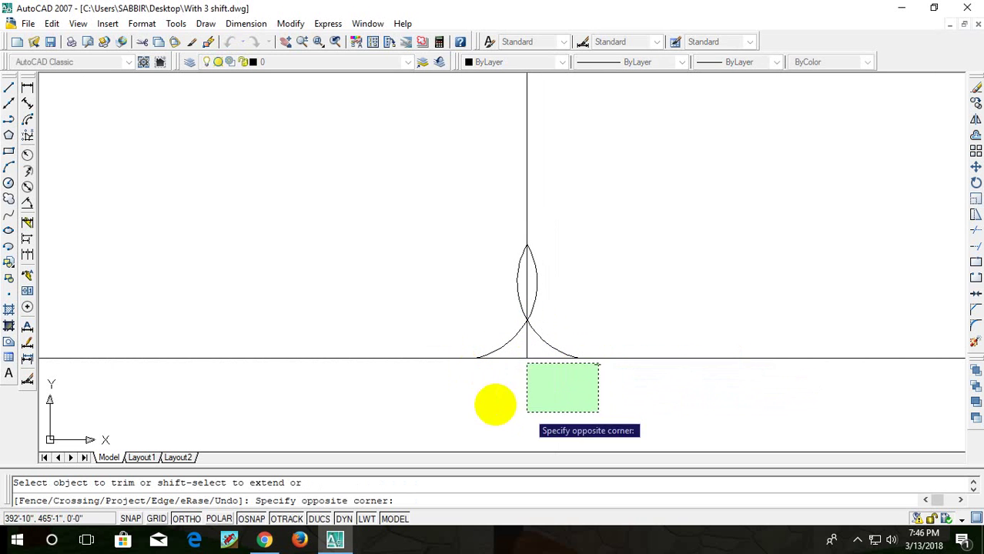
click(542, 406)
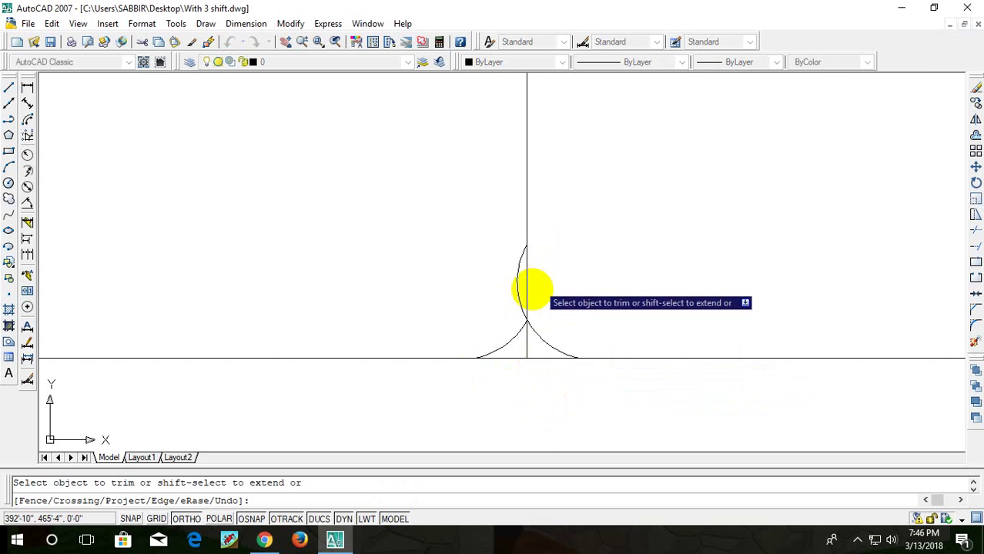
click(517, 296)
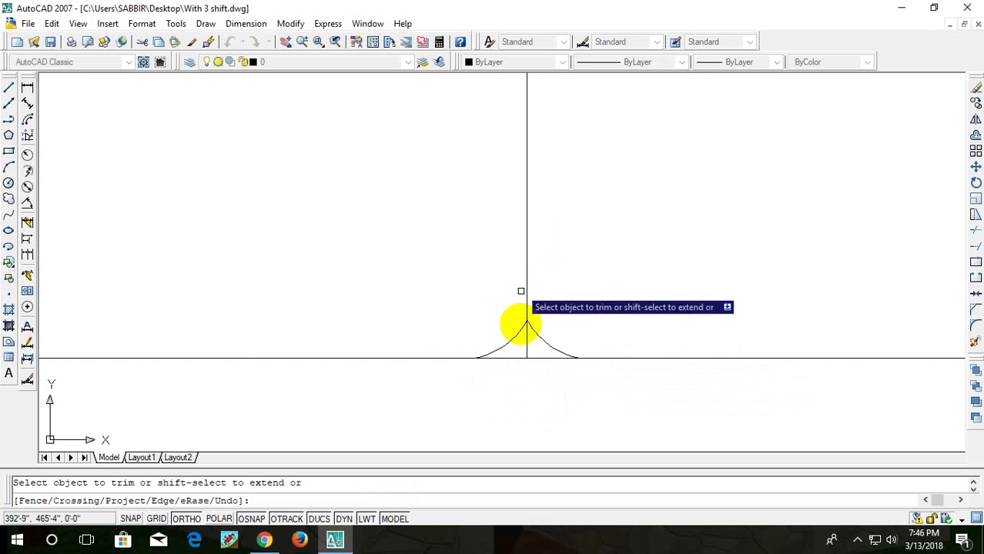
click(532, 347)
click(512, 385)
scroll(576, 344, down, 5)
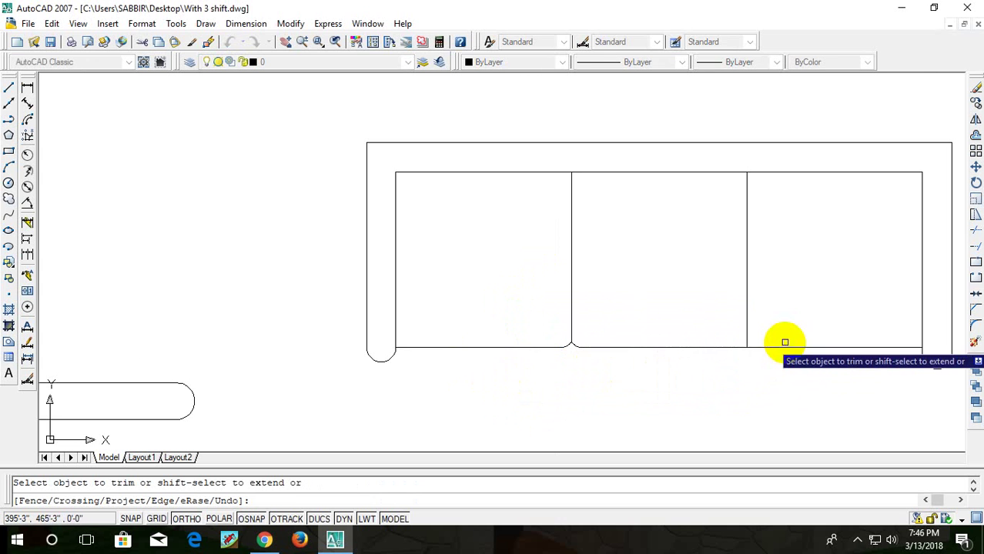
scroll(785, 342, up, 3)
middle_drag(764, 358, 639, 365)
key(Escape)
- Undo the last trim to restore the seam arcs
scroll(626, 373, down, 6)
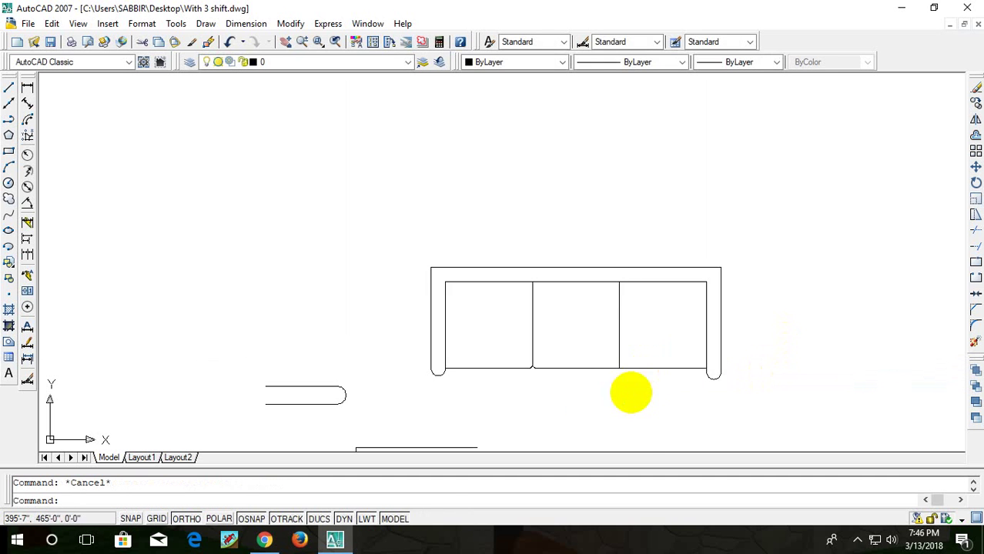
scroll(579, 378, up, 3)
middle_drag(549, 305, 515, 301)
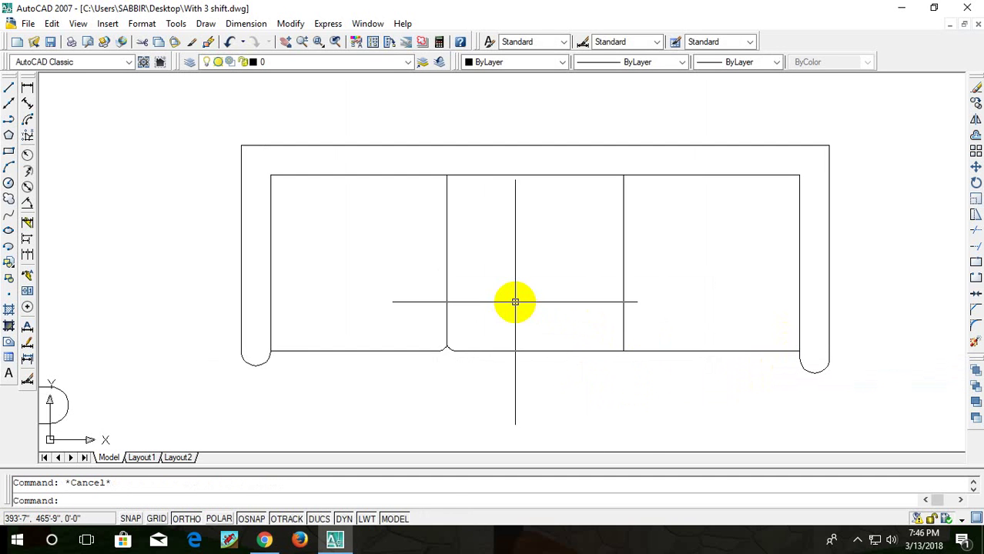
middle_drag(566, 329, 468, 278)
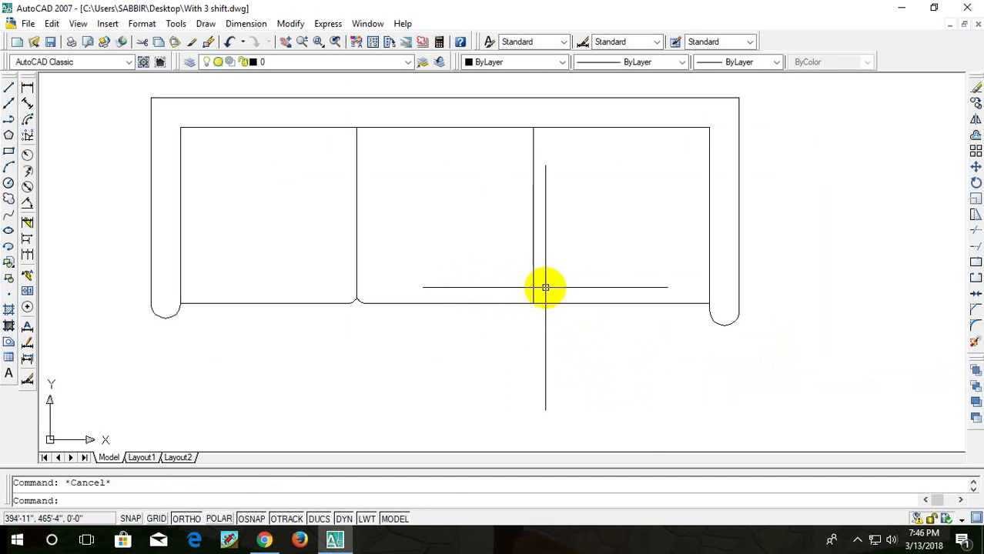
scroll(532, 296, up, 3)
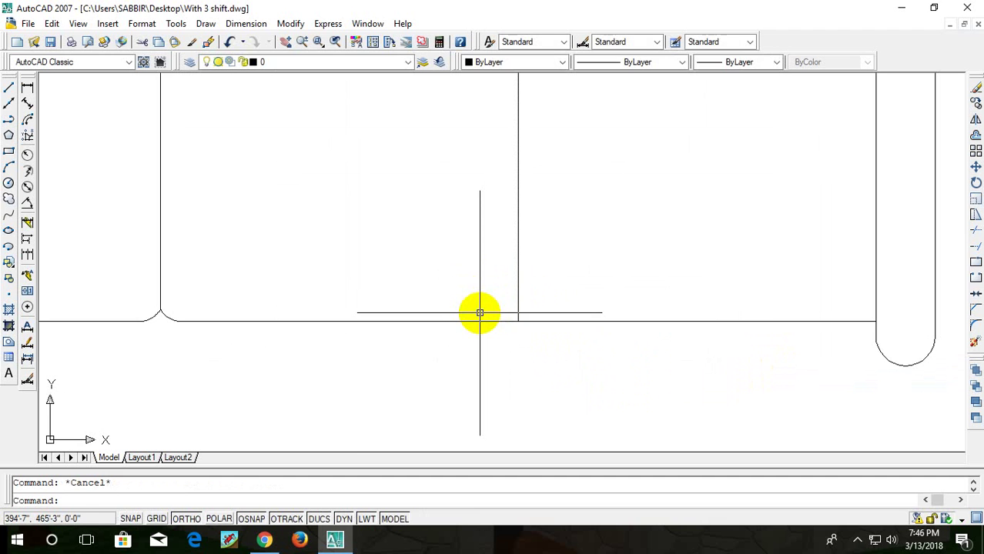
key(ctrl+z)
key(ctrl+z)
key(ctrl+z)
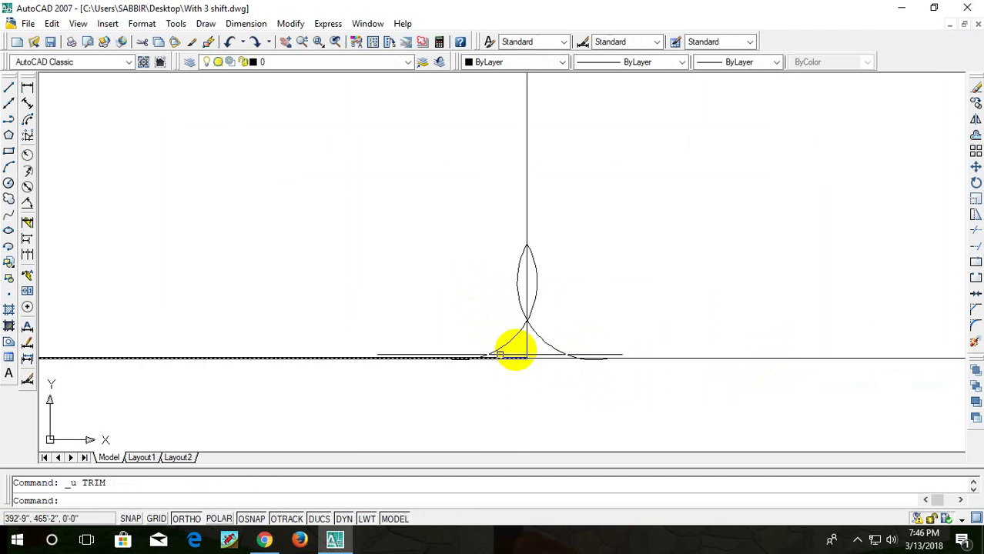
- Copy the seam arcs from the first seam's bottom to the next cushion divider
click(508, 342)
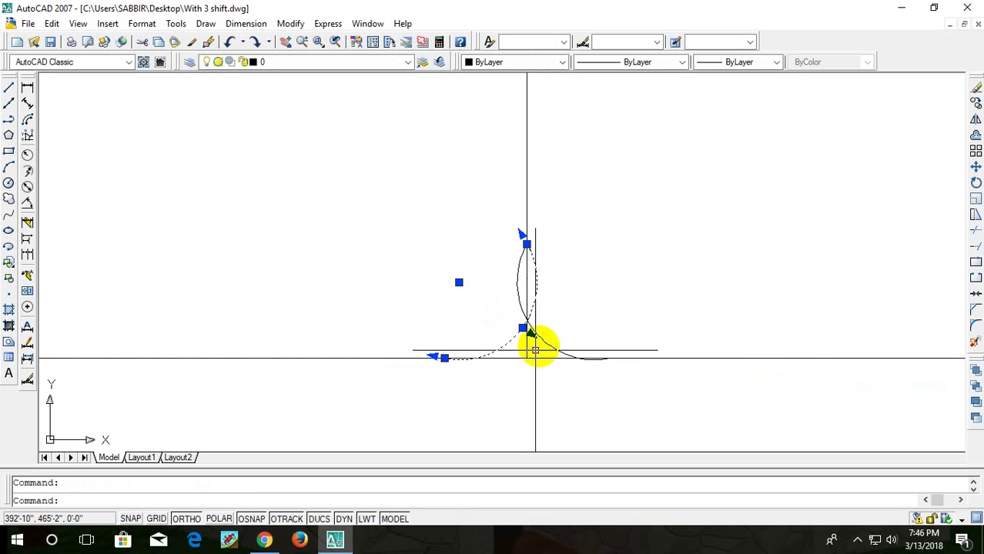
click(541, 340)
text(c)
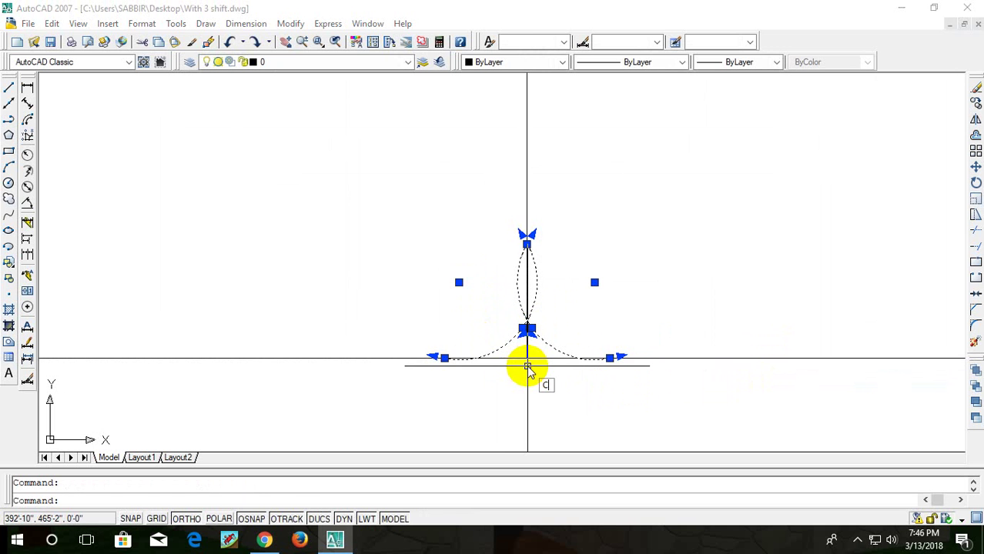
key(Return)
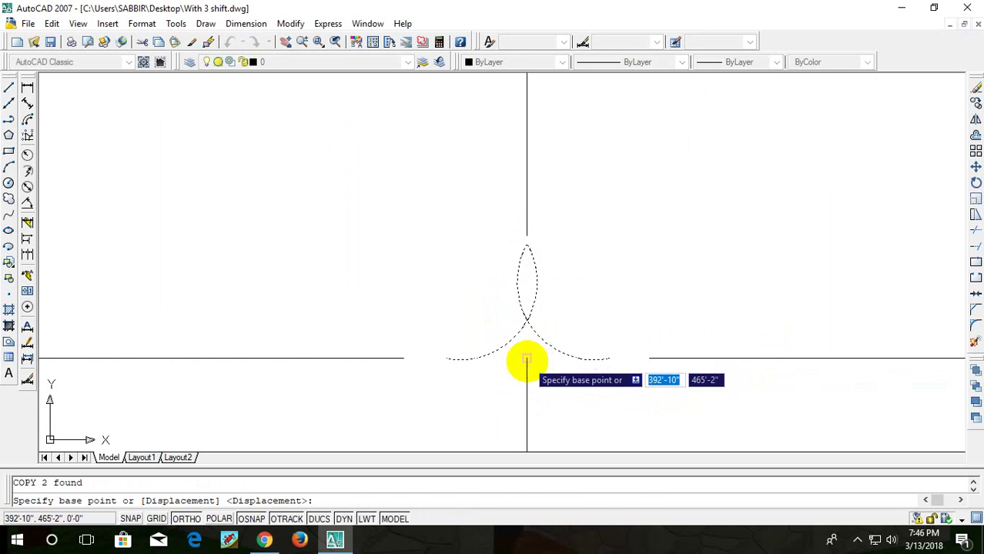
click(527, 358)
scroll(593, 374, down, 5)
scroll(775, 377, up, 5)
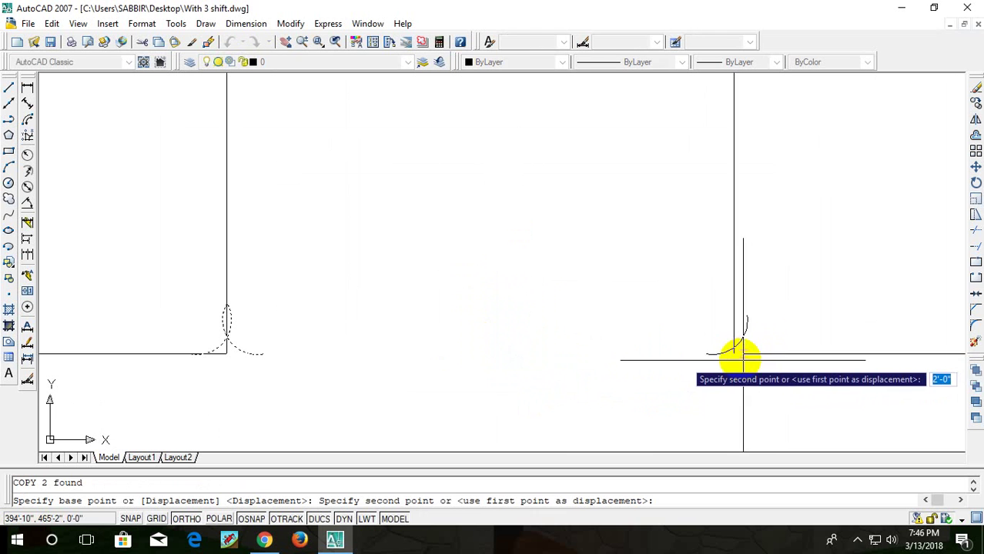
click(734, 354)
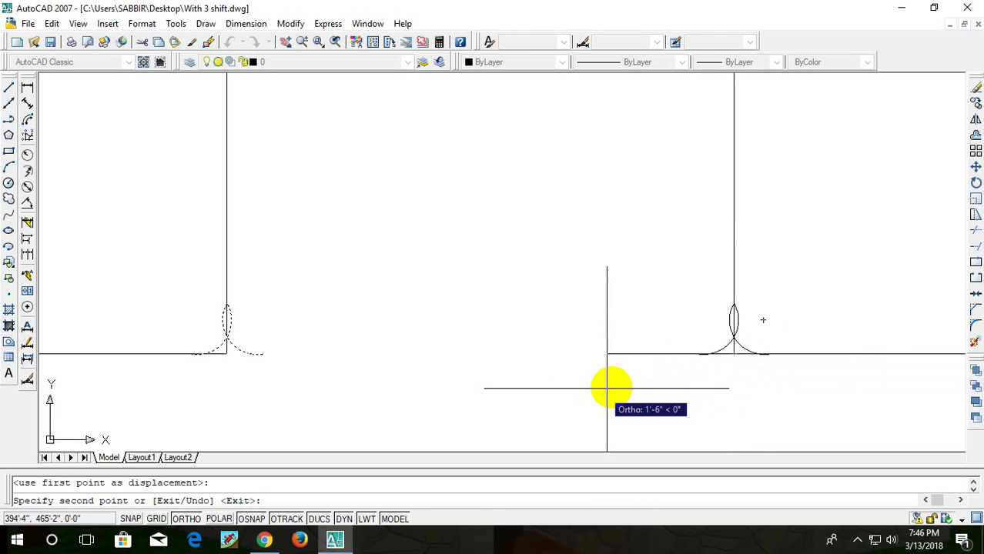
key(Escape)
- Trim away the first seam's lens arcs and leftover pieces, leaving a clean cusp
scroll(650, 355, down, 2)
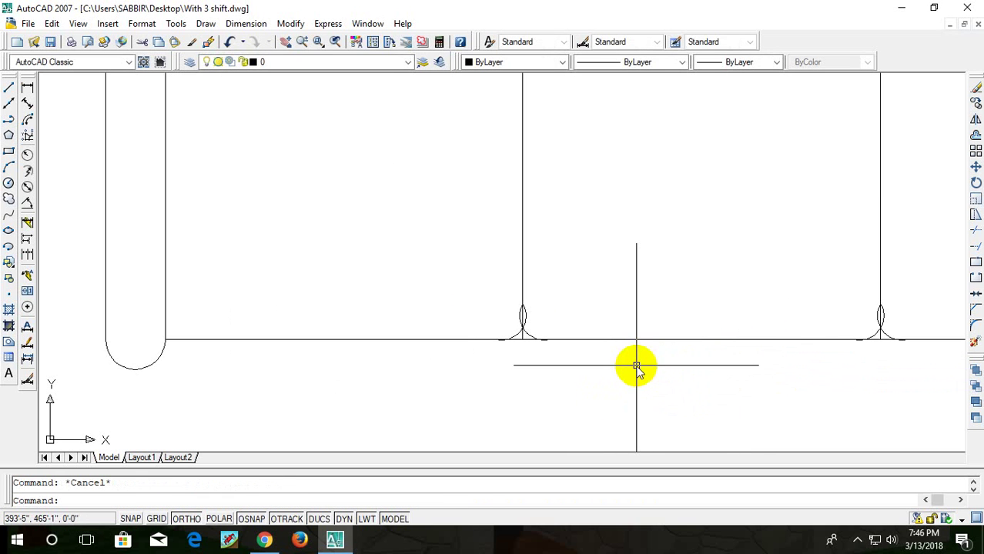
text(tr)
key(Return)
scroll(574, 345, up, 3)
scroll(527, 334, up, 2)
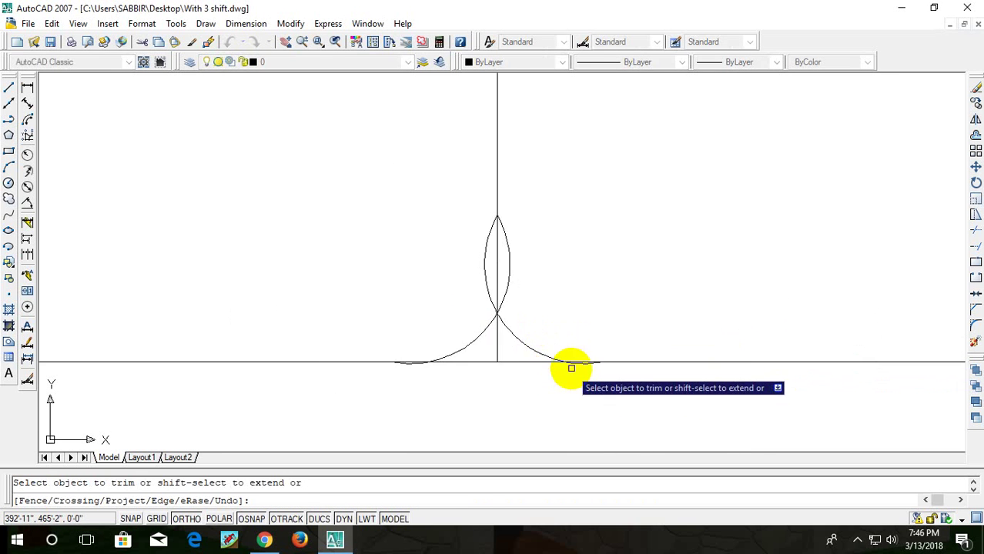
scroll(585, 360, up, 4)
scroll(597, 323, down, 6)
scroll(608, 285, up, 3)
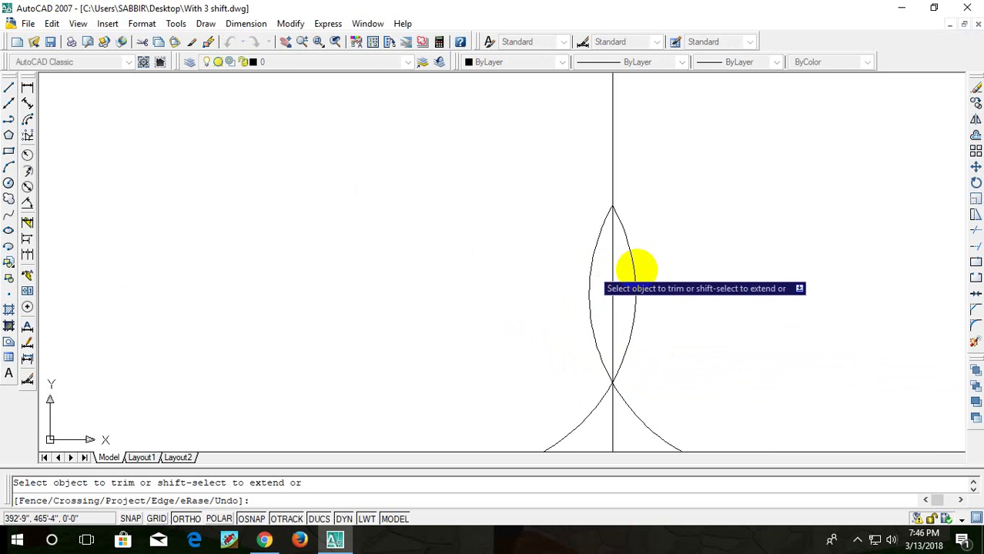
click(634, 274)
click(591, 280)
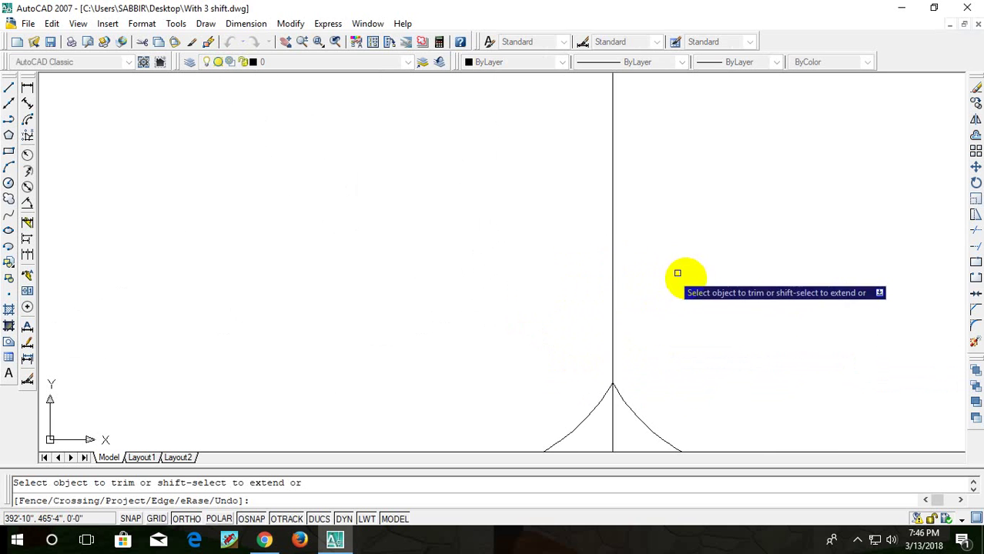
scroll(650, 304, down, 3)
scroll(627, 324, up, 2)
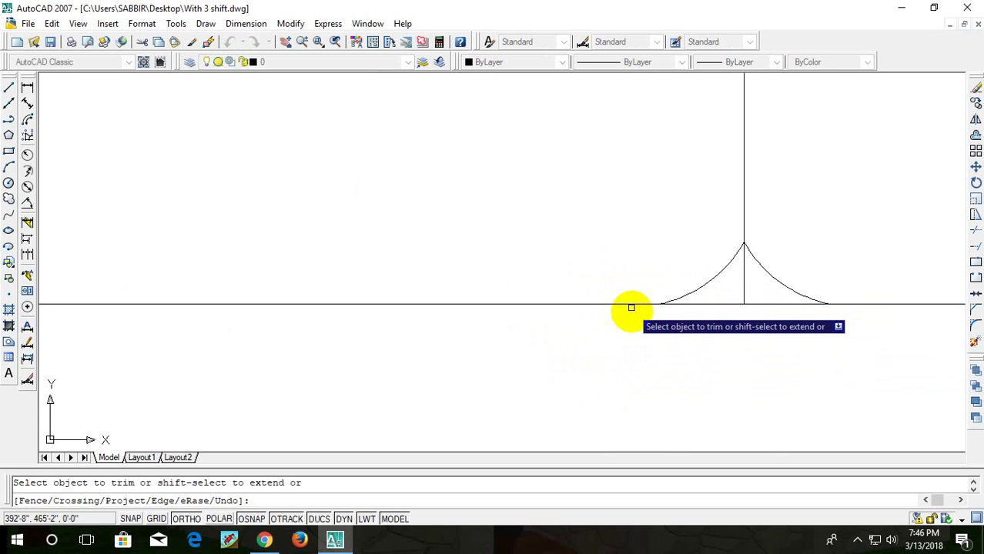
click(757, 288)
click(700, 336)
- Trim the copied seam's lens arcs, small arc and divider stub below its cusp
scroll(824, 367, down, 3)
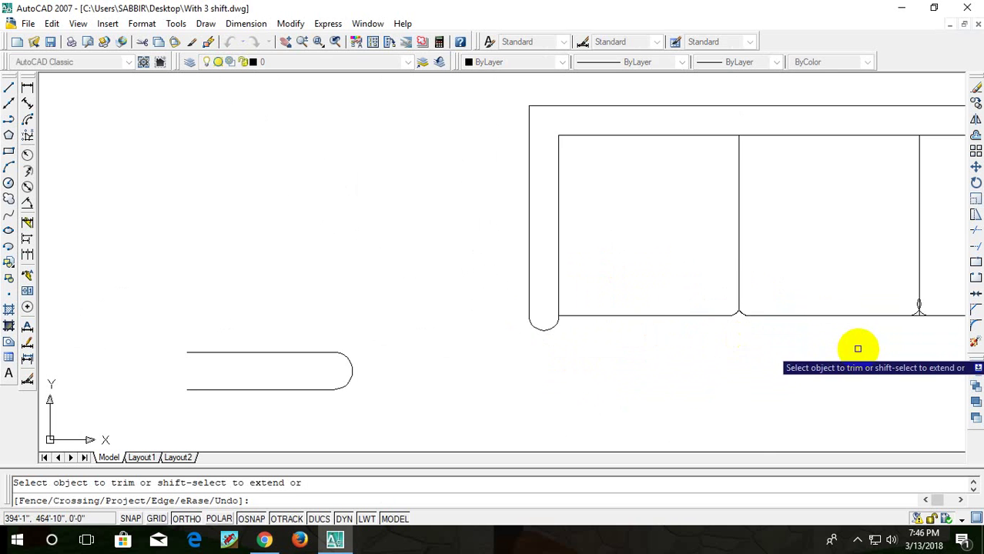
scroll(858, 348, down, 3)
scroll(647, 315, up, 5)
scroll(669, 300, up, 2)
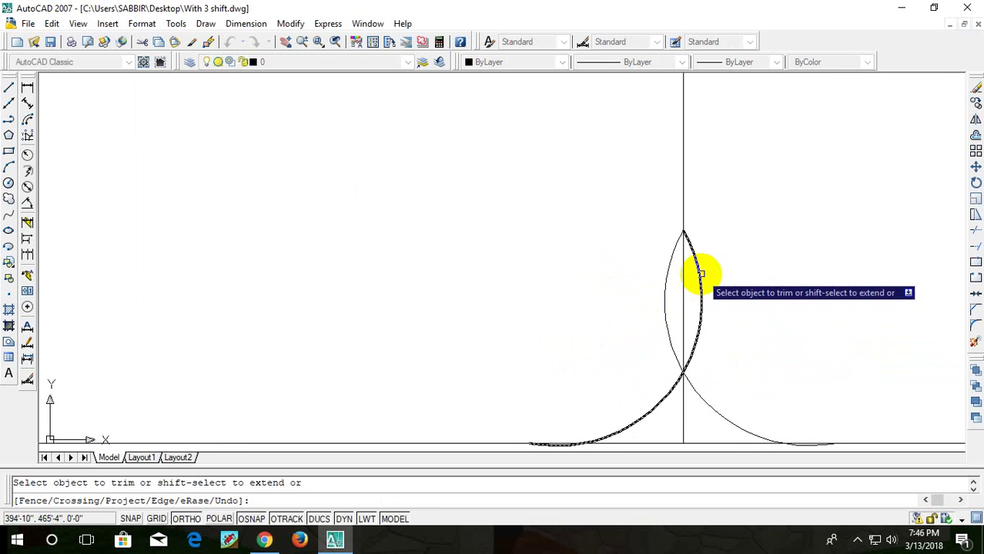
click(700, 273)
click(665, 279)
scroll(681, 338, down, 5)
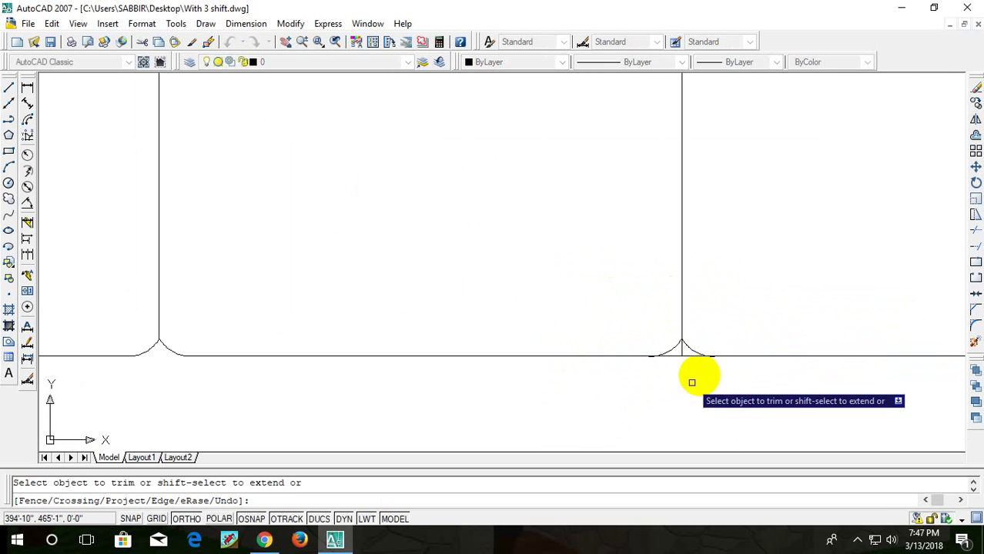
scroll(691, 379, up, 4)
scroll(693, 376, up, 3)
scroll(731, 355, down, 4)
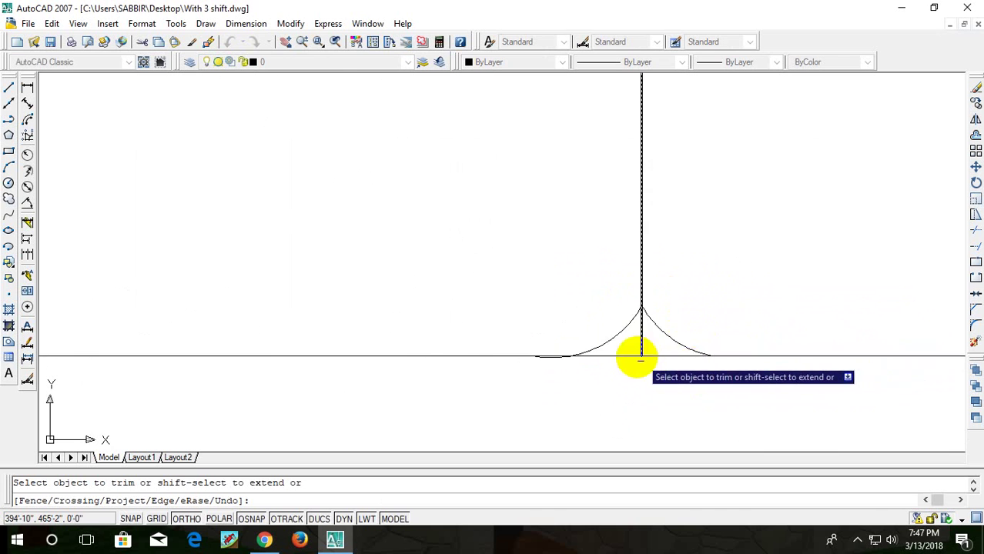
scroll(639, 358, up, 4)
click(406, 363)
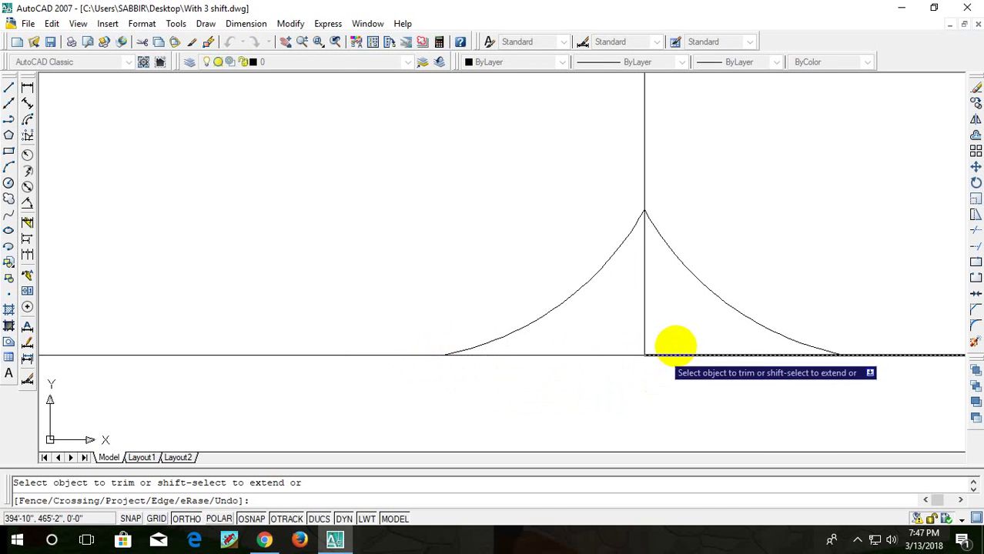
click(669, 344)
click(604, 378)
scroll(664, 359, down, 5)
- Draw a 3-point arc across the backrest's top-left corner, from left edge to top edge
key(Escape)
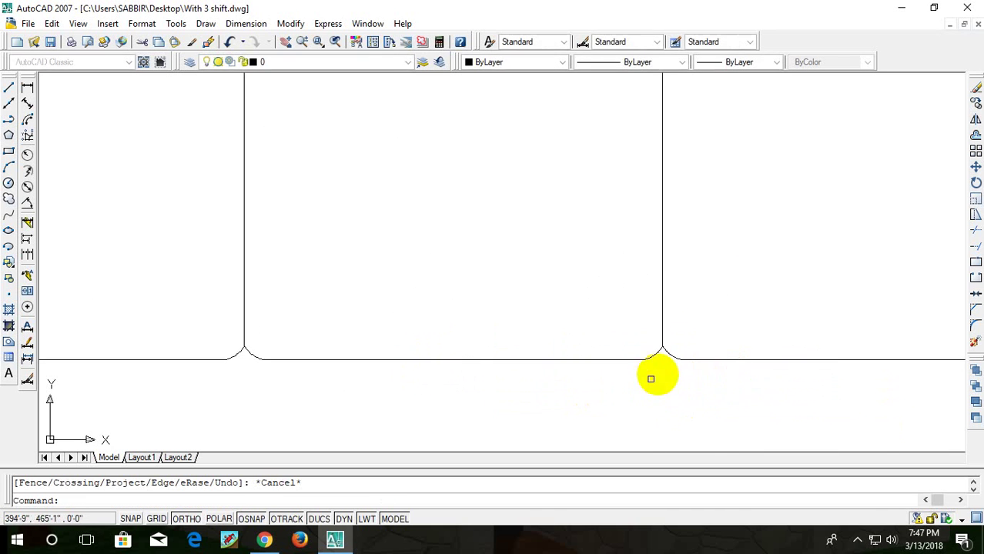
scroll(650, 378, down, 5)
scroll(703, 367, up, 2)
scroll(396, 271, up, 2)
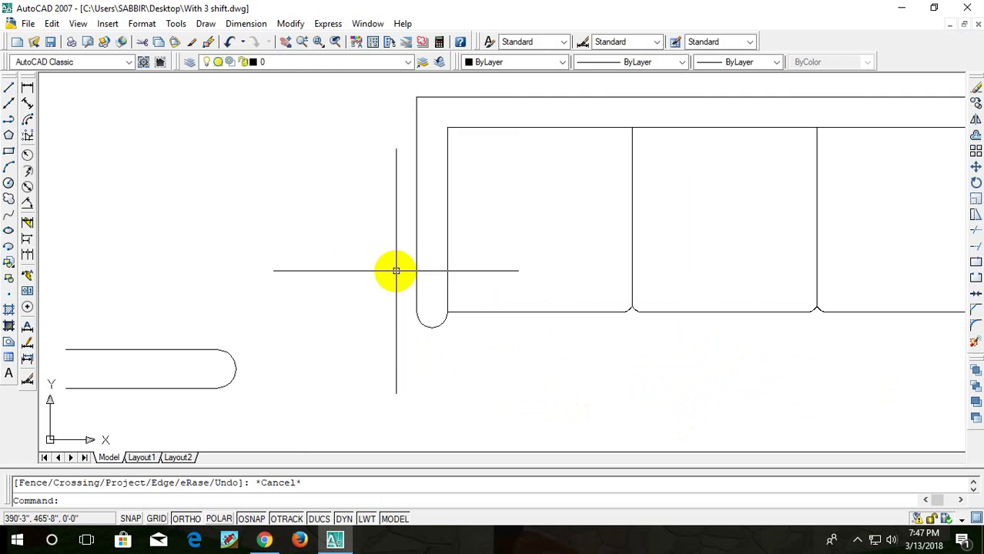
middle_drag(452, 160, 439, 248)
scroll(440, 224, up, 3)
text(ARC)
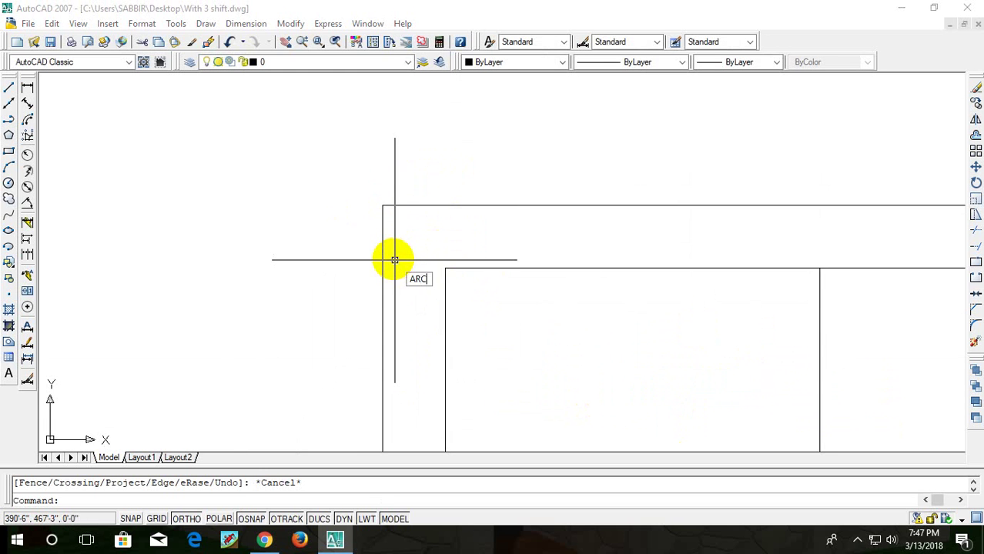
key(Return)
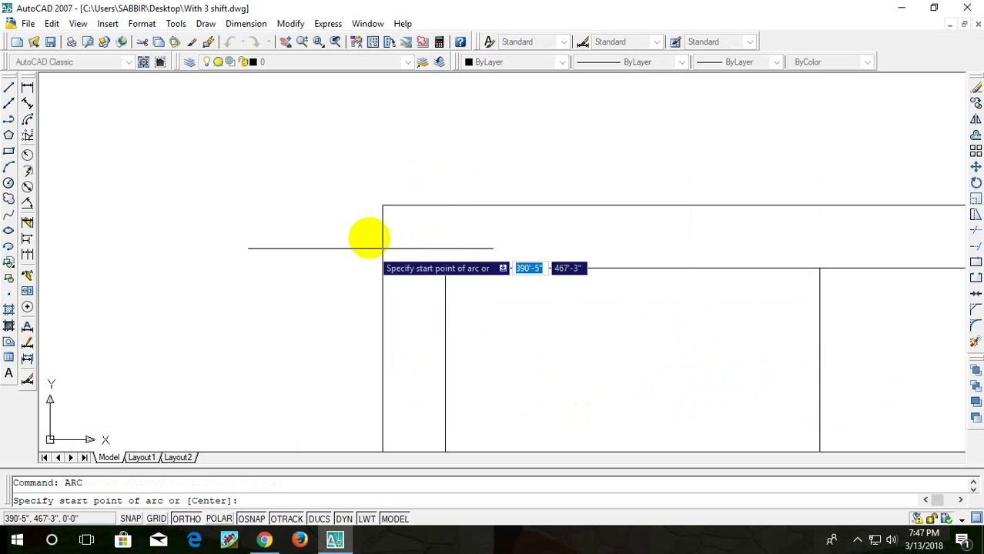
click(383, 256)
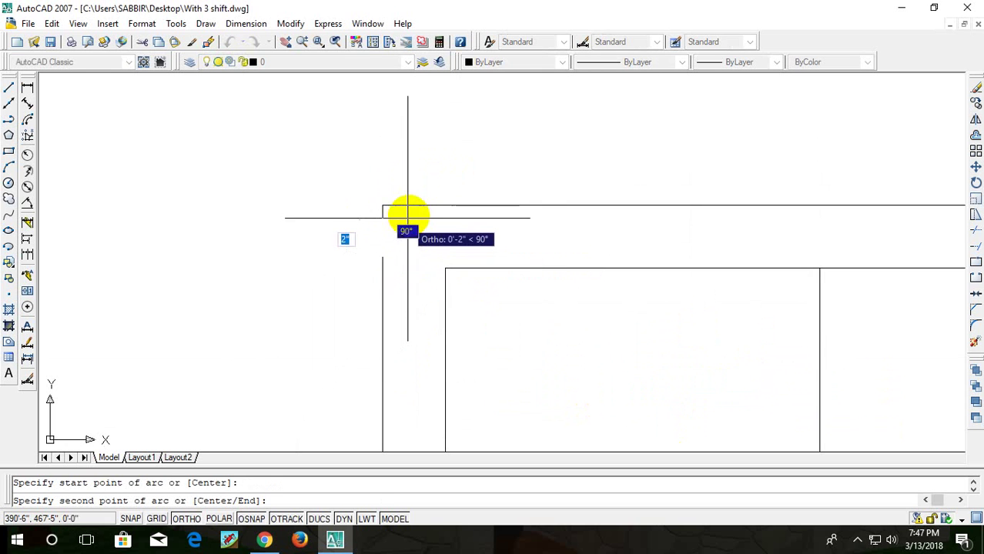
click(423, 204)
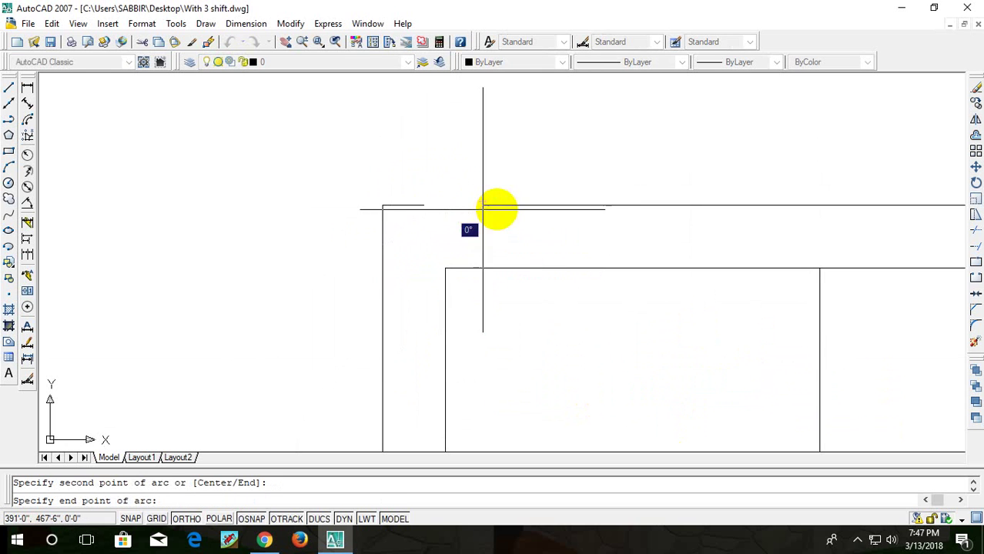
click(535, 228)
text(TR)
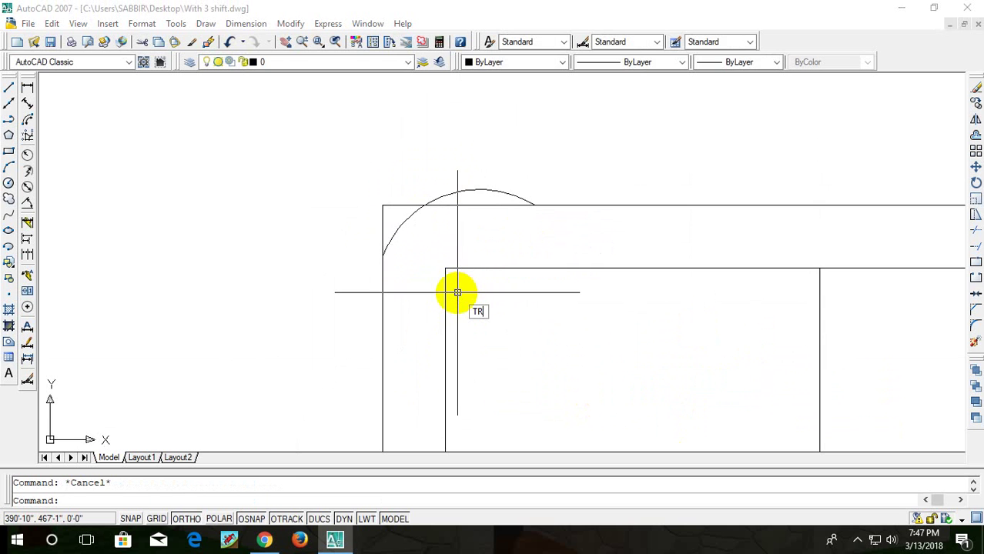
- Trim the overhanging arc part and corner stubs to leave a rounded corner
key(Return)
key(Return)
click(452, 190)
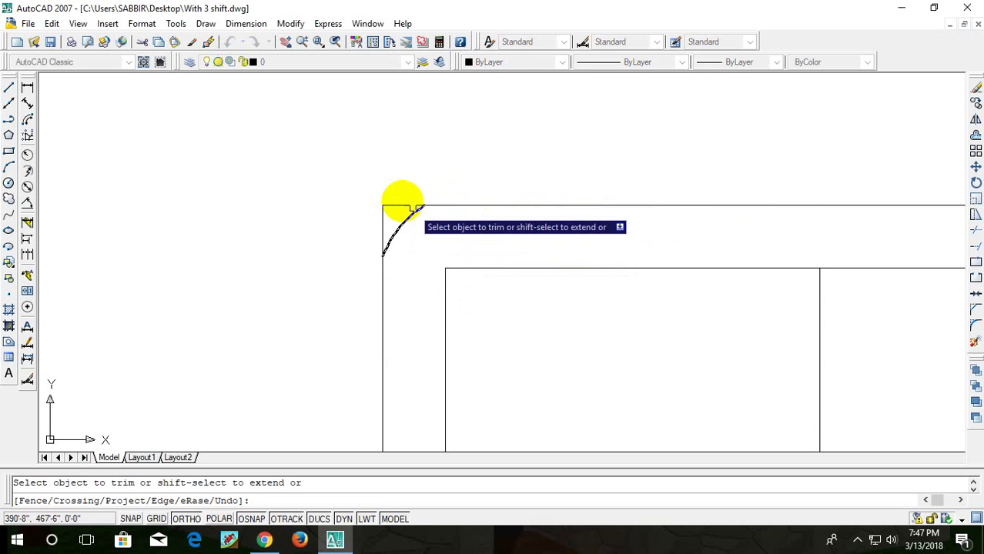
click(389, 199)
click(366, 213)
key(Escape)
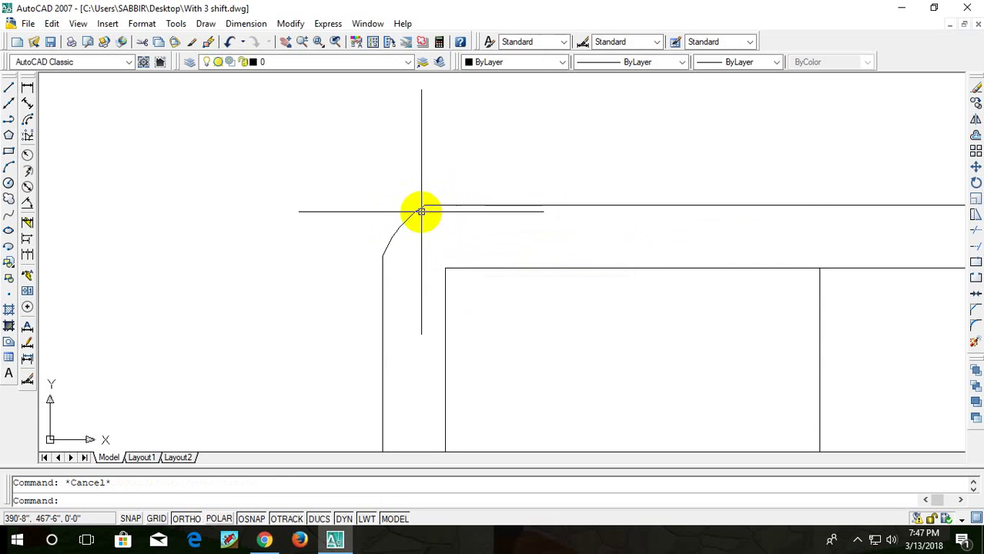
click(399, 228)
text(MI)
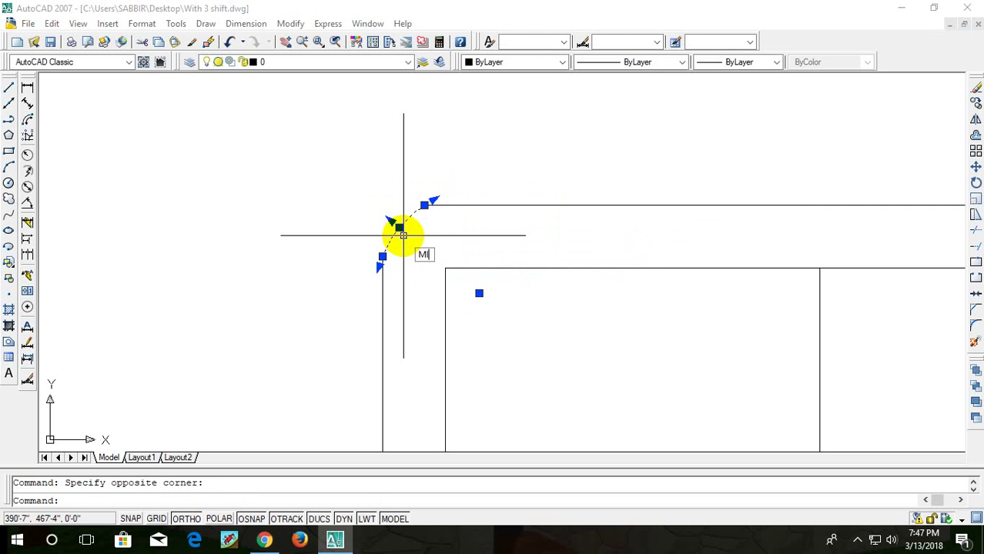
- Mirror the corner arc about the sofa's vertical centre line to round the top-right corner
key(Return)
scroll(629, 230, down, 5)
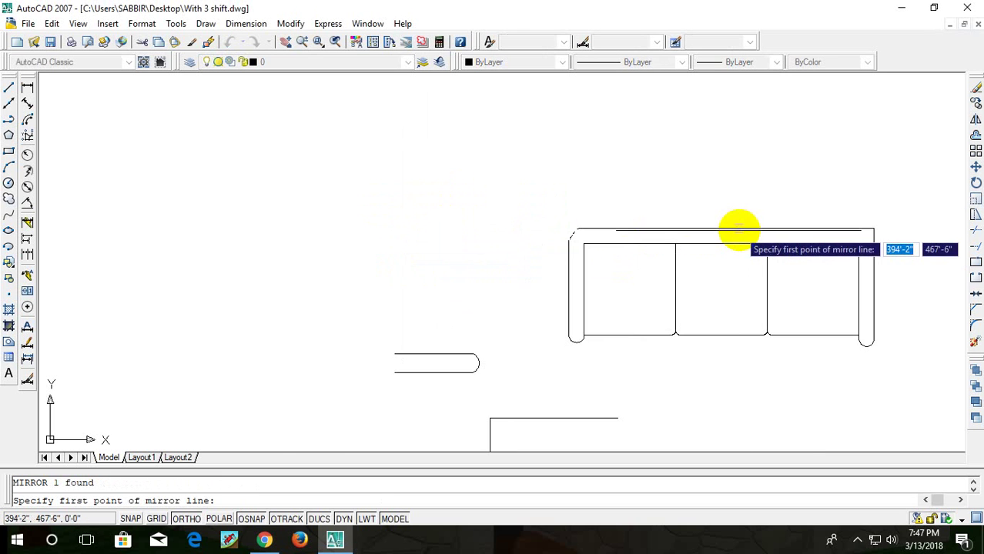
scroll(735, 225, up, 4)
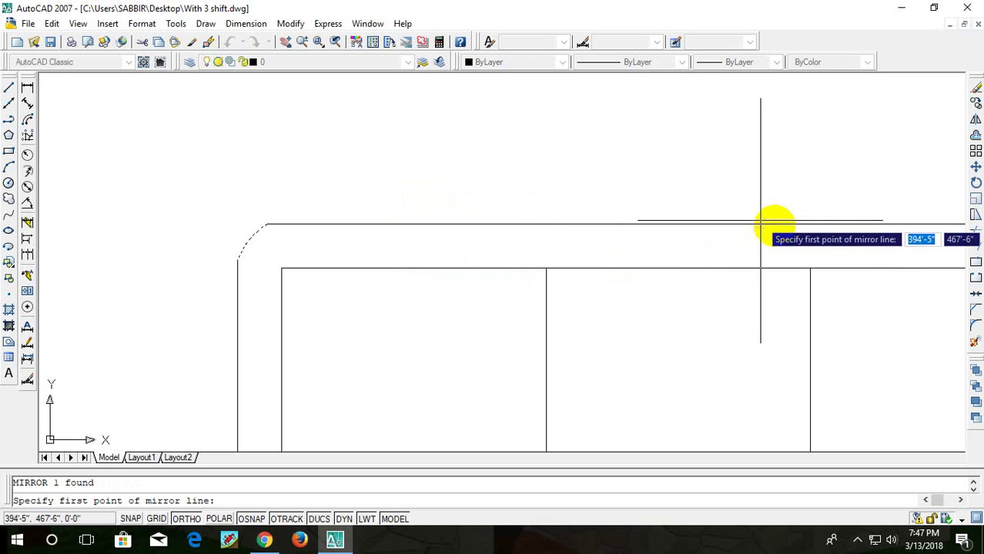
click(677, 224)
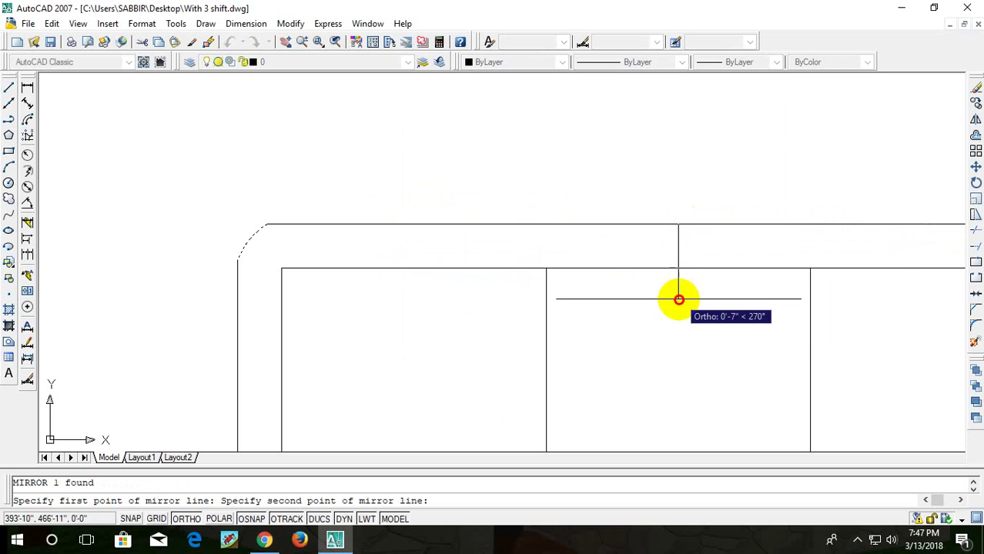
click(679, 299)
key(Return)
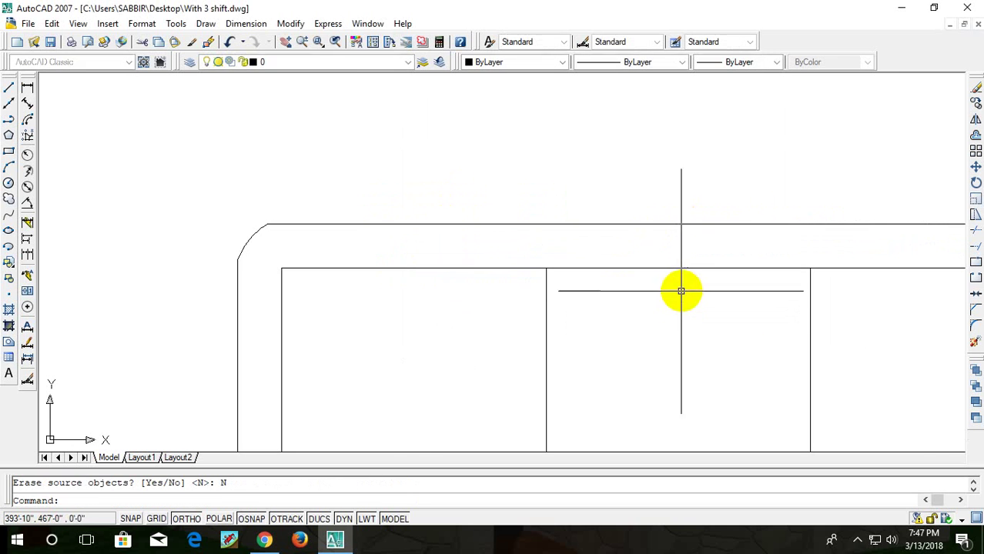
scroll(745, 279, down, 3)
scroll(737, 297, up, 4)
middle_drag(737, 298, 748, 256)
key(Escape)
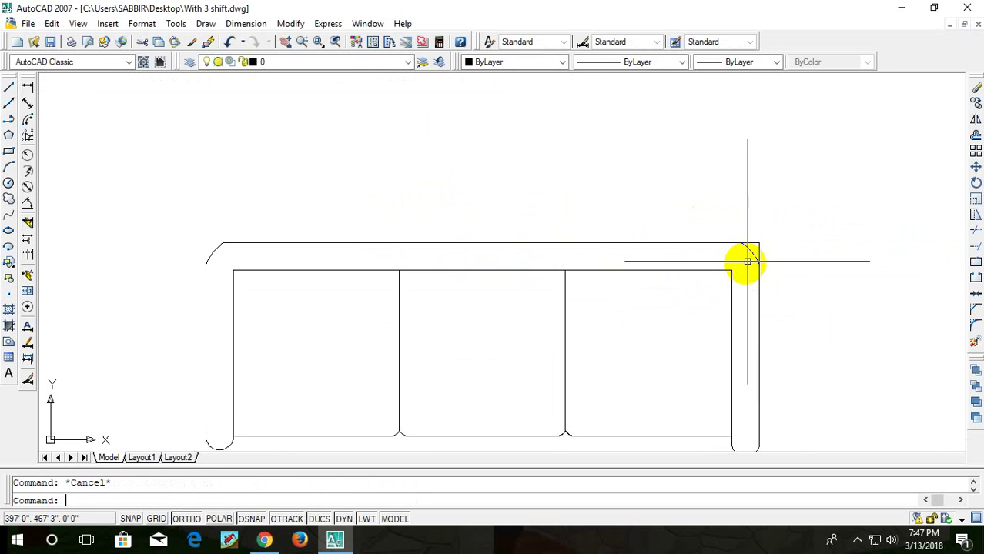
text(TR)
- Erase the stray L-shaped lines below the sofa using a crossing selection
key(Return)
key(Return)
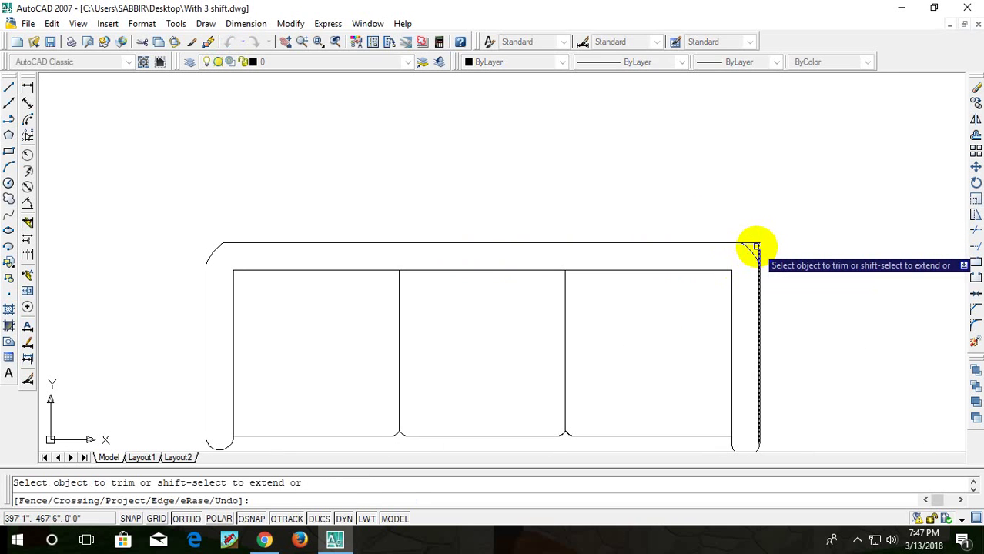
key(Escape)
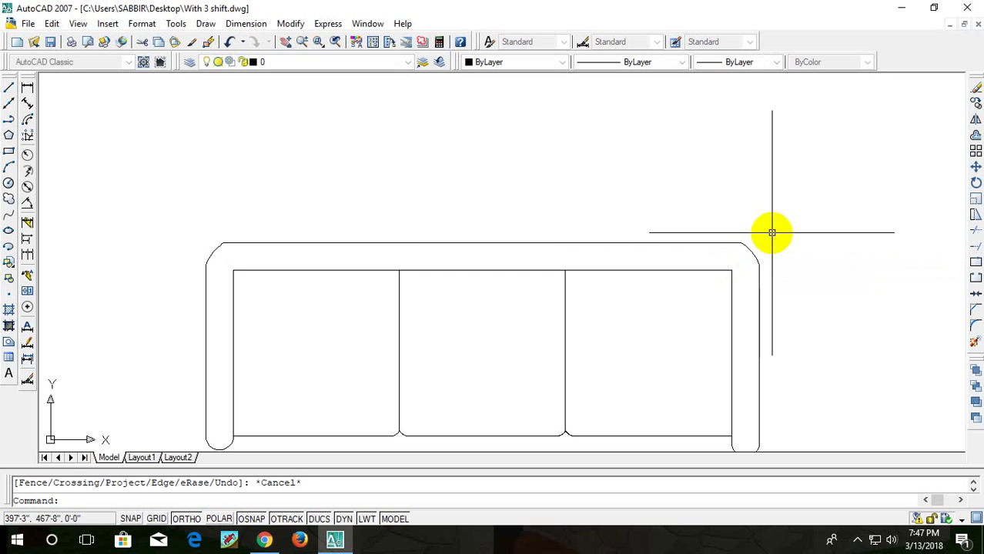
scroll(769, 234, down, 9)
scroll(766, 254, up, 6)
middle_drag(577, 345, 697, 298)
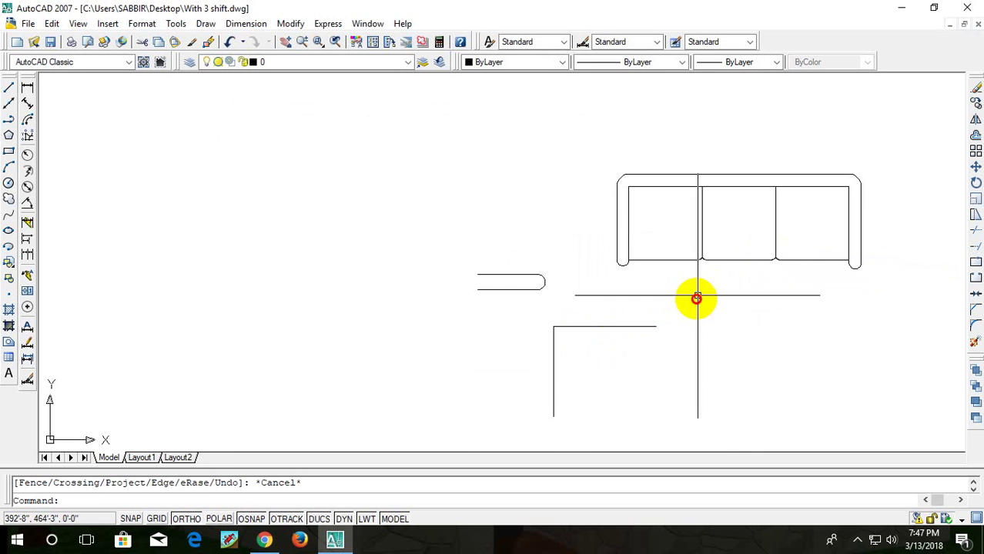
click(698, 295)
click(484, 400)
key(Delete)
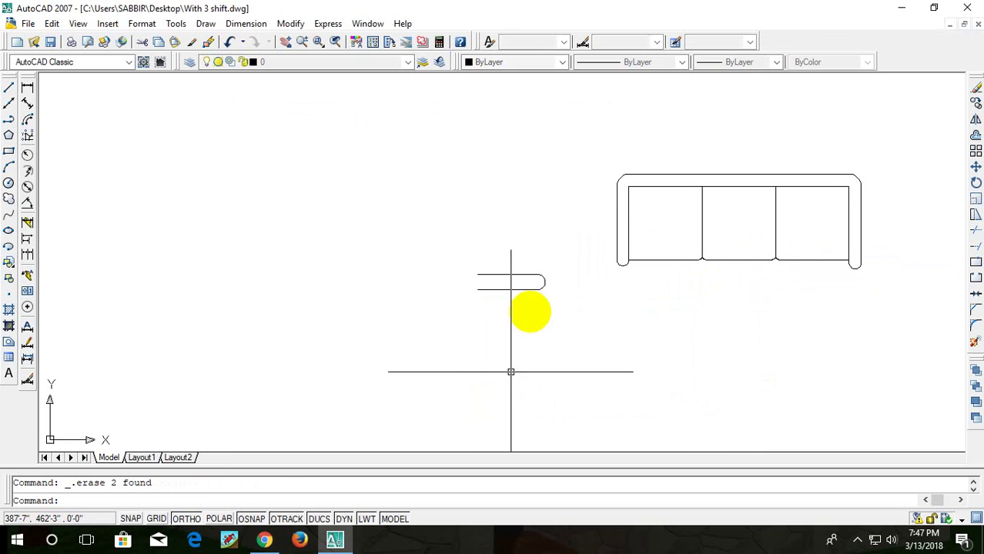
scroll(572, 301, down, 6)
scroll(572, 300, up, 5)
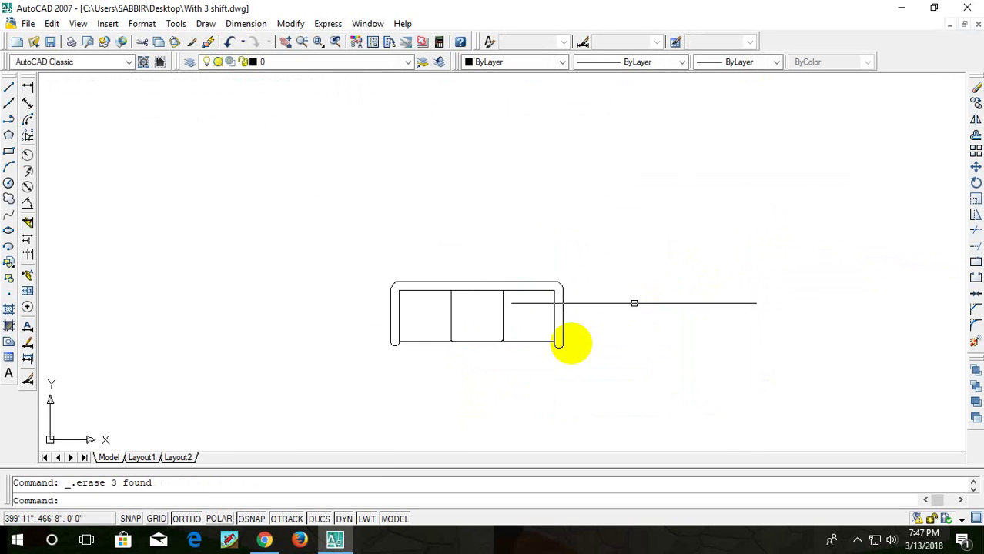
scroll(566, 341, up, 3)
scroll(543, 363, down, 1)
middle_drag(654, 358, 713, 345)
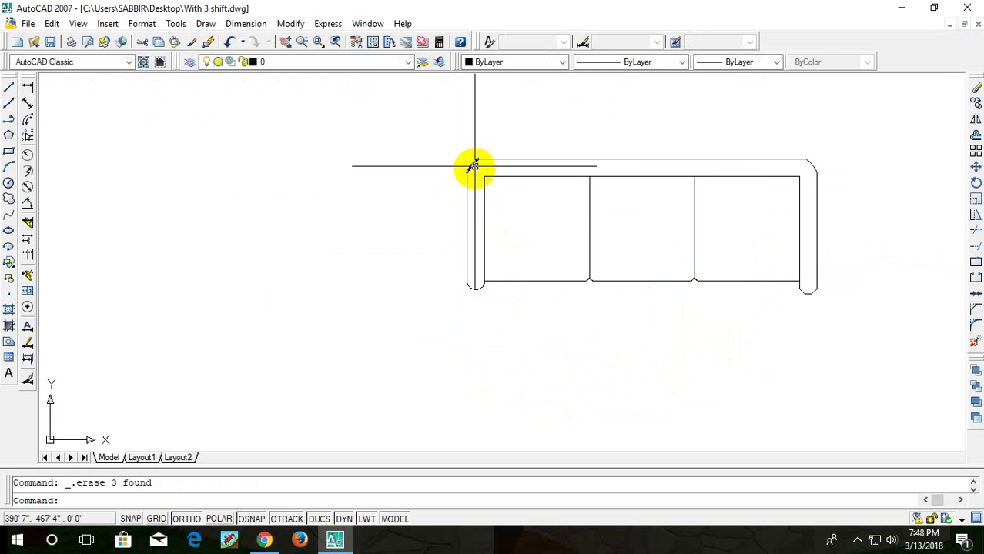
text(ARC)
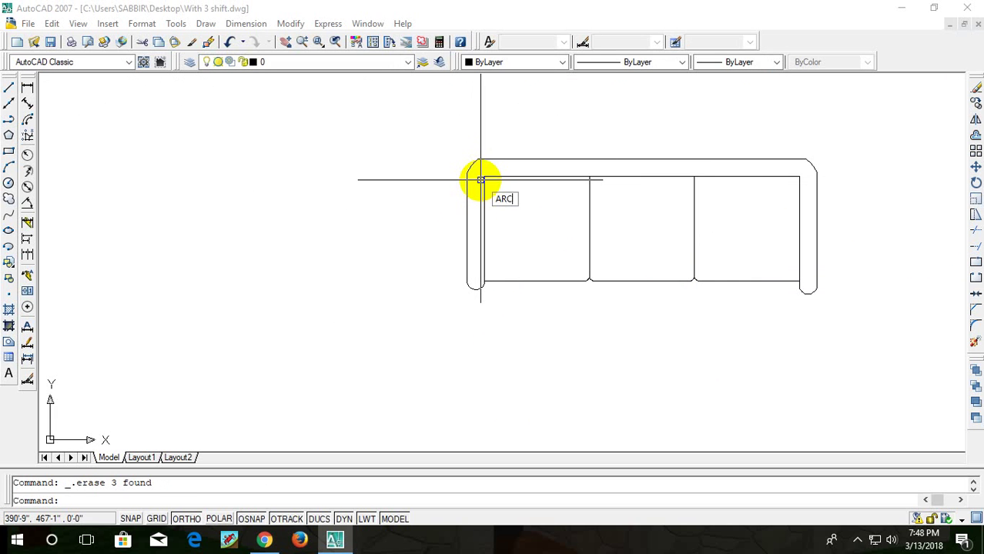
key(Return)
scroll(516, 142, up, 3)
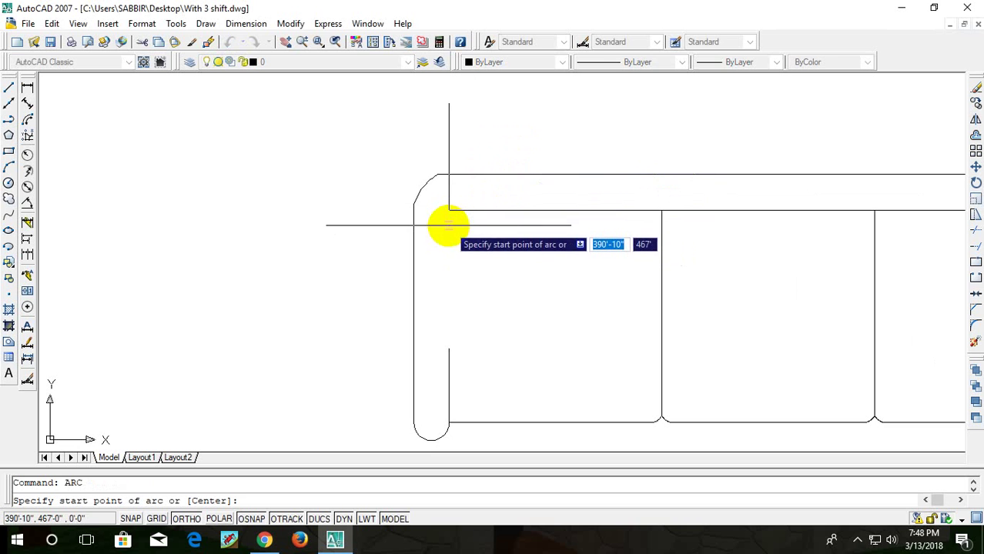
click(448, 188)
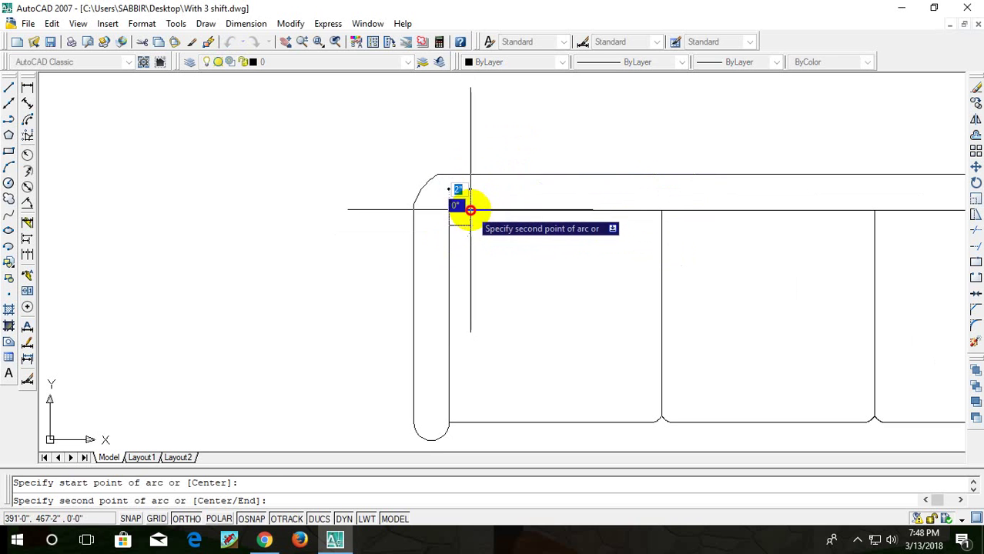
click(470, 211)
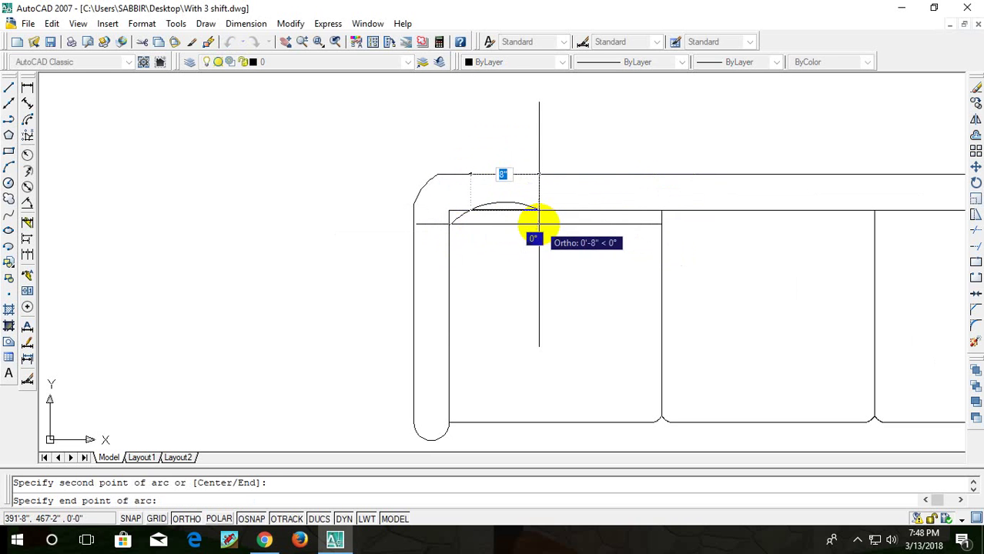
click(538, 223)
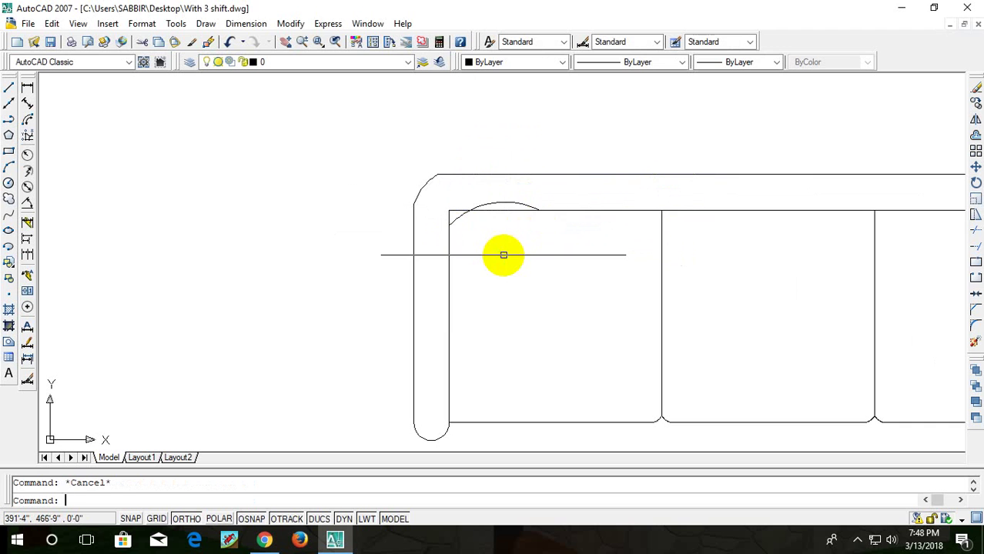
text(tr)
key(Return)
key(Return)
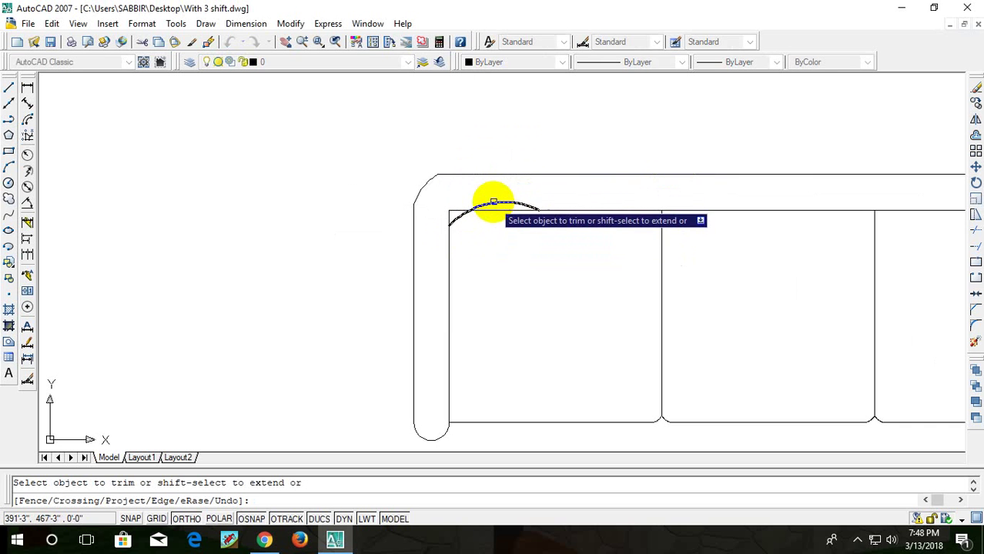
click(493, 203)
click(453, 209)
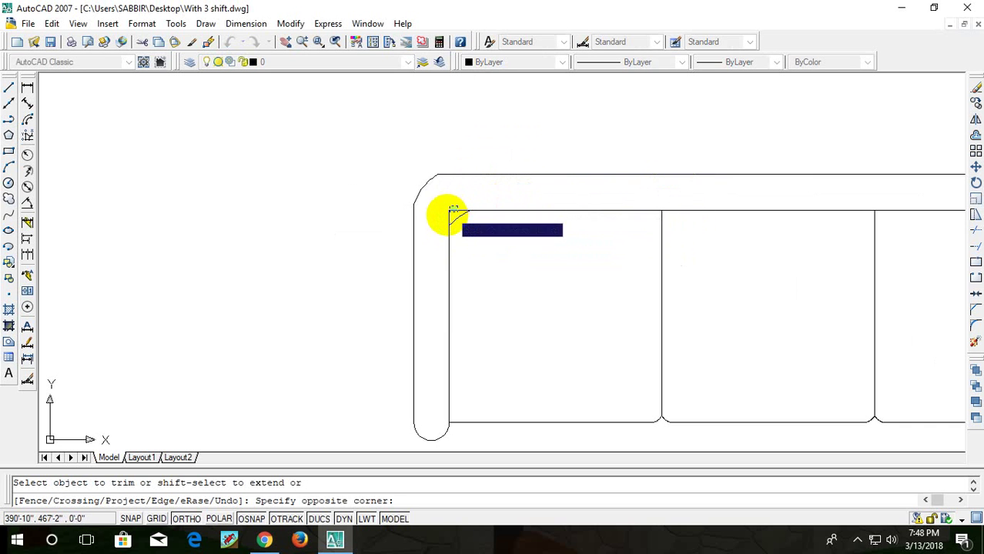
scroll(504, 185, down, 4)
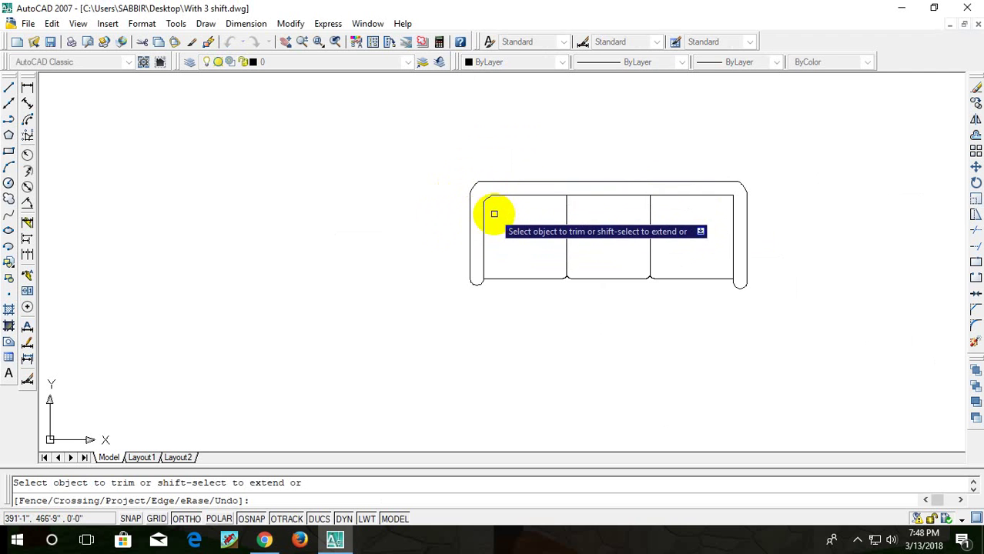
scroll(489, 201, up, 4)
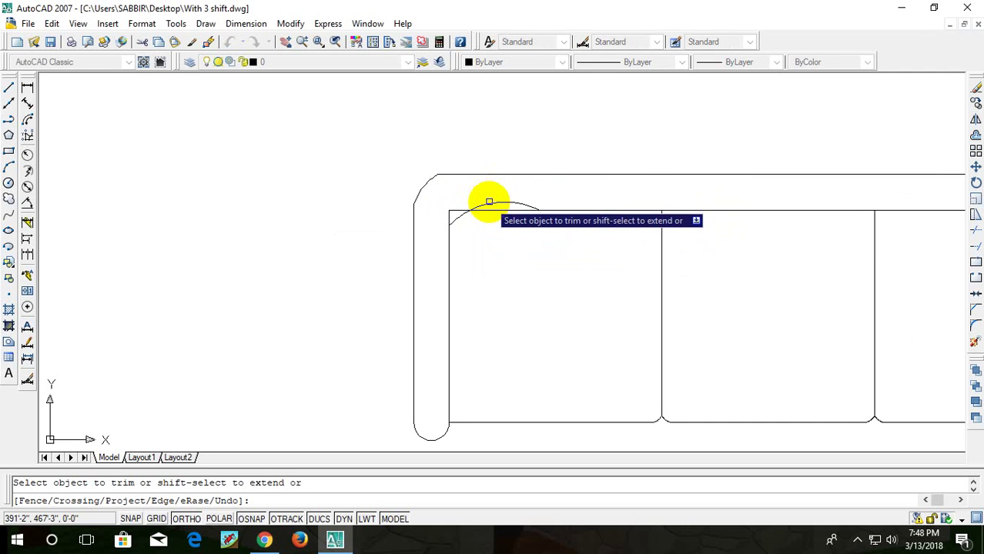
key(Escape)
click(491, 204)
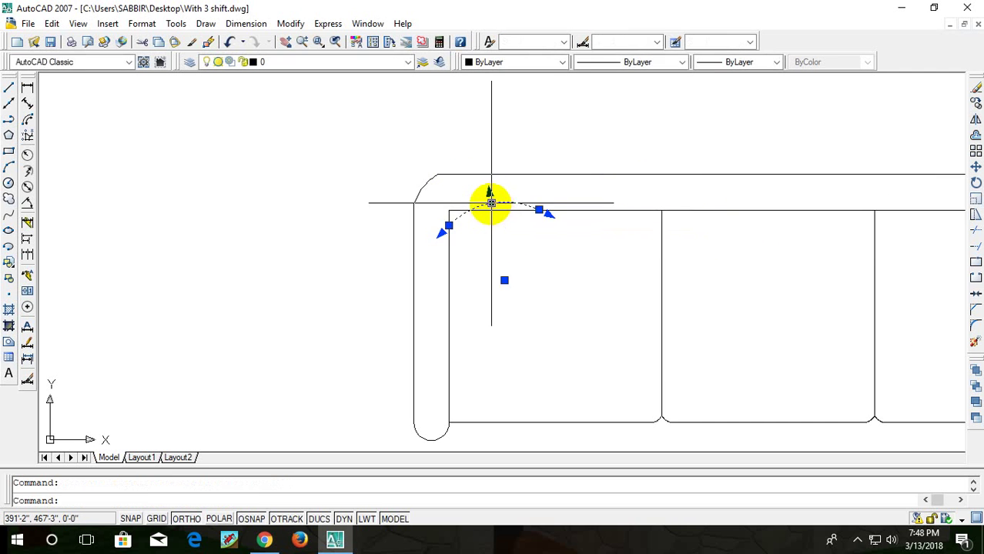
key(Delete)
scroll(508, 202, down, 6)
scroll(639, 204, up, 4)
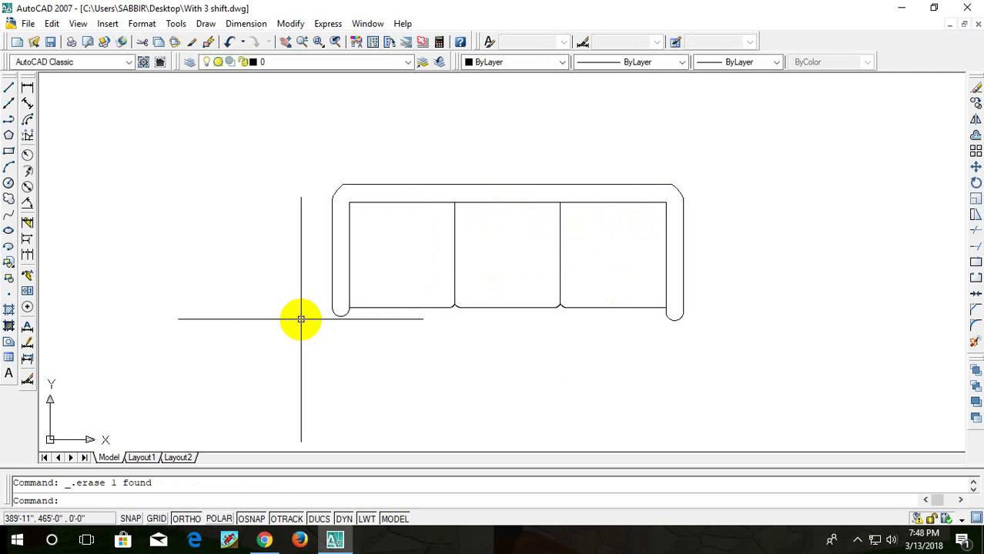
- Erase the right seat's divider and base line, then undo that erasure
middle_drag(307, 314, 377, 308)
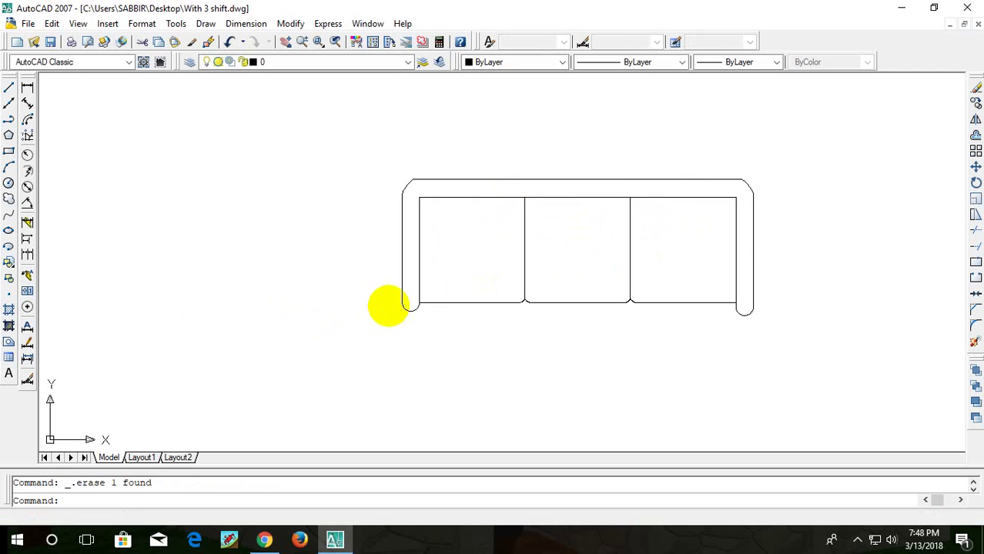
click(654, 235)
click(579, 310)
key(Delete)
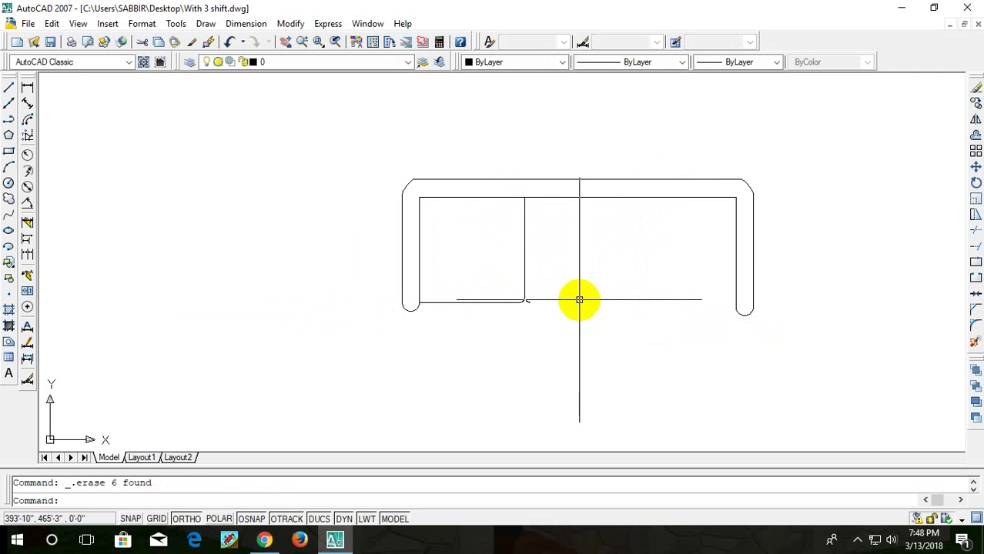
key(ctrl+z)
- Copy the whole sofa from its lower-left corner to a position beside the original
click(770, 174)
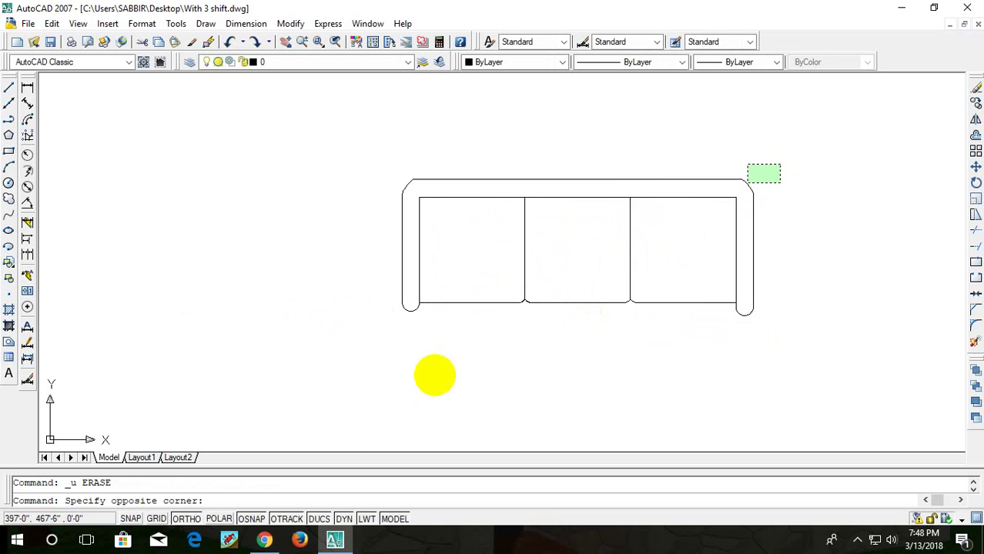
click(356, 394)
text(CP)
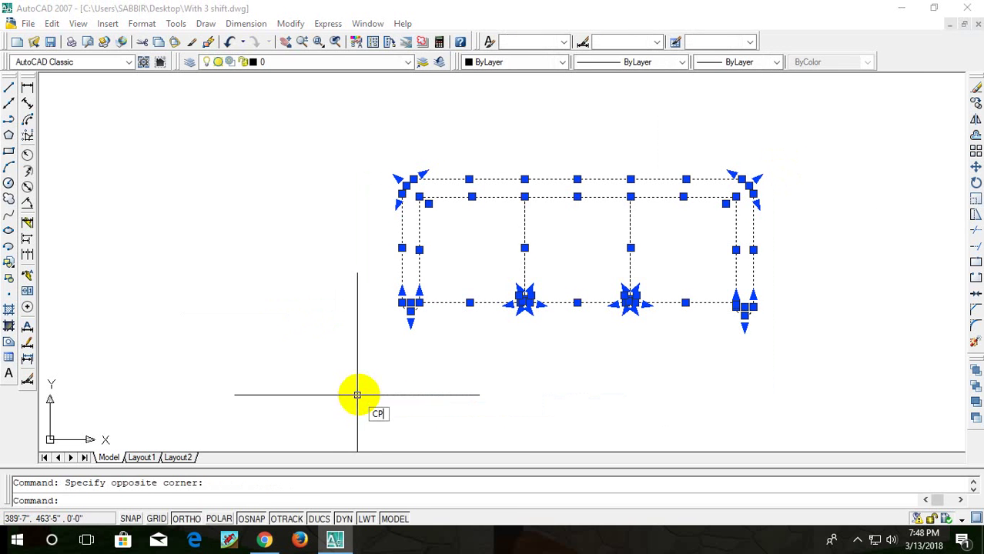
key(Return)
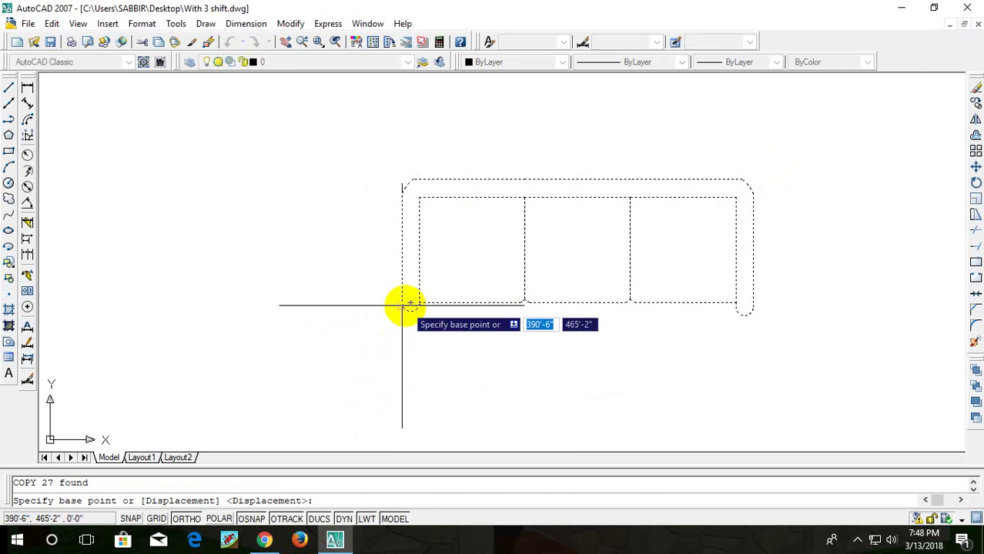
click(410, 303)
scroll(232, 305, down, 5)
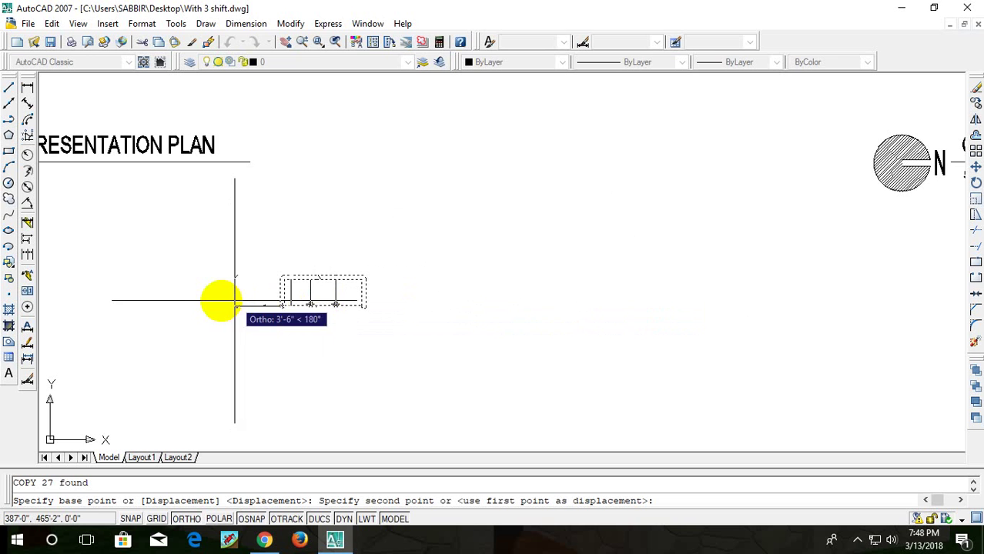
click(186, 300)
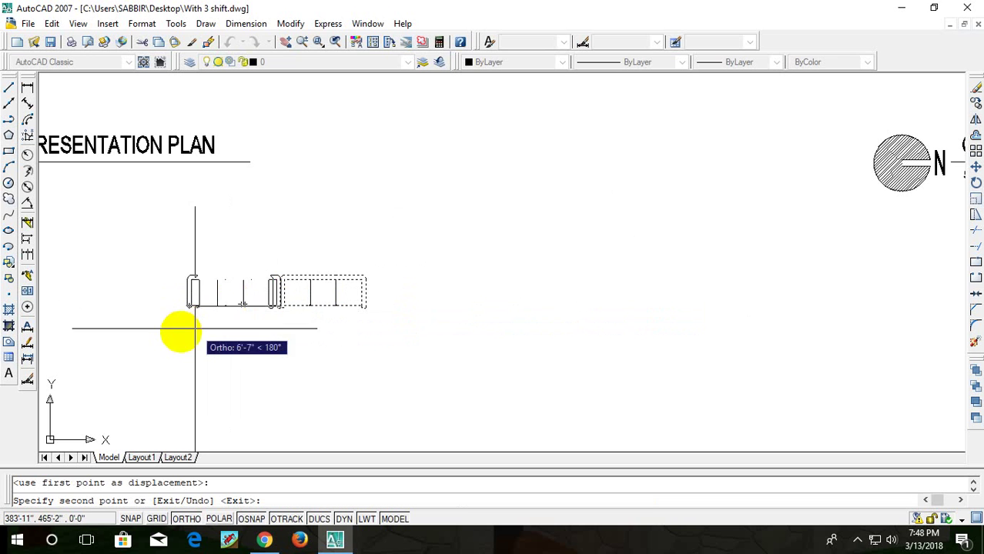
key(Escape)
scroll(230, 333, up, 4)
middle_drag(230, 329, 428, 348)
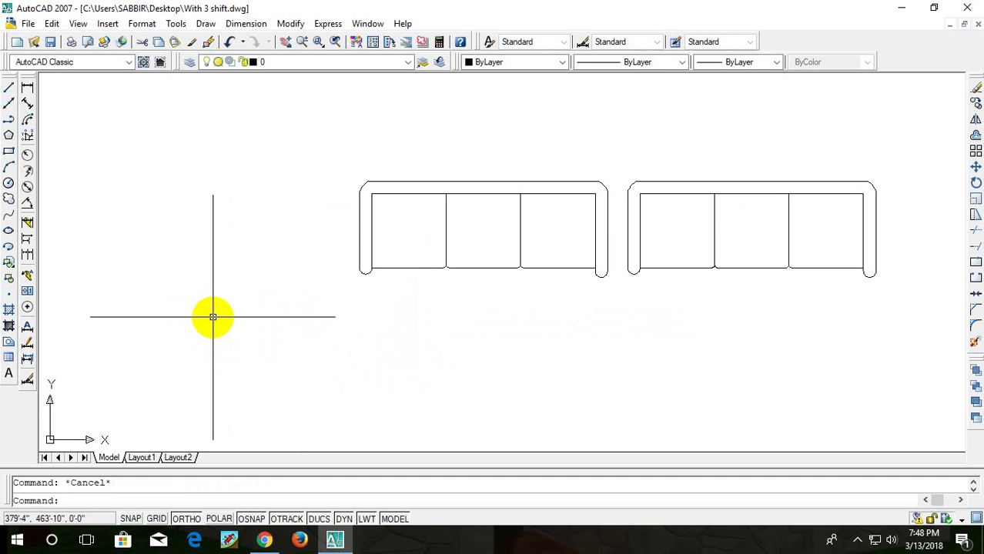
middle_drag(214, 317, 304, 291)
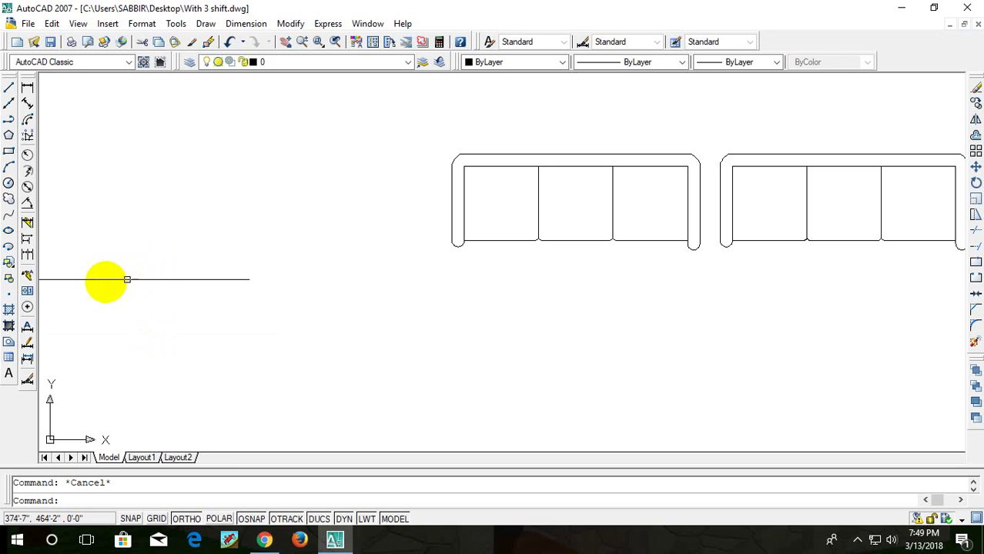
middle_drag(242, 228, 377, 229)
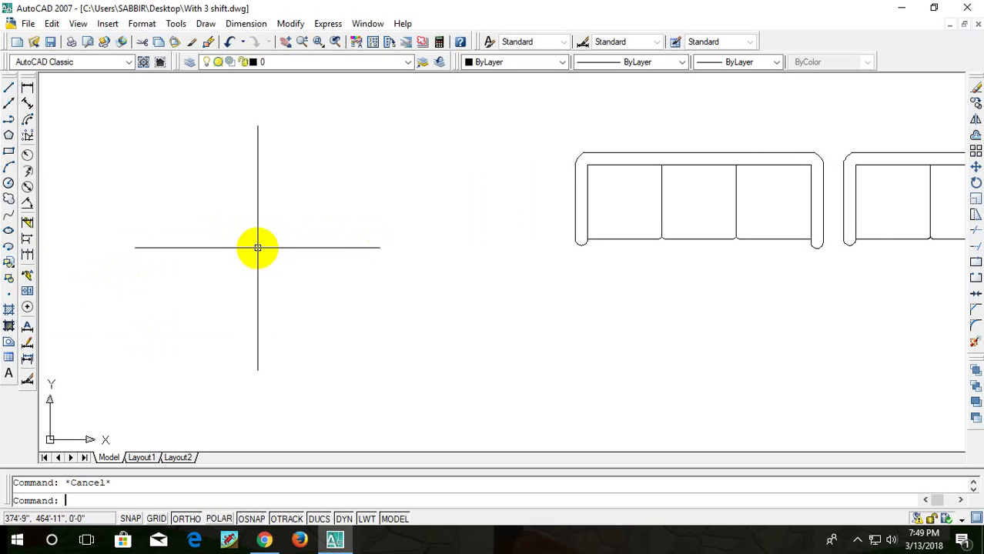
- Draw a 24-unit horizontal line to the left of the sofas
text(l)
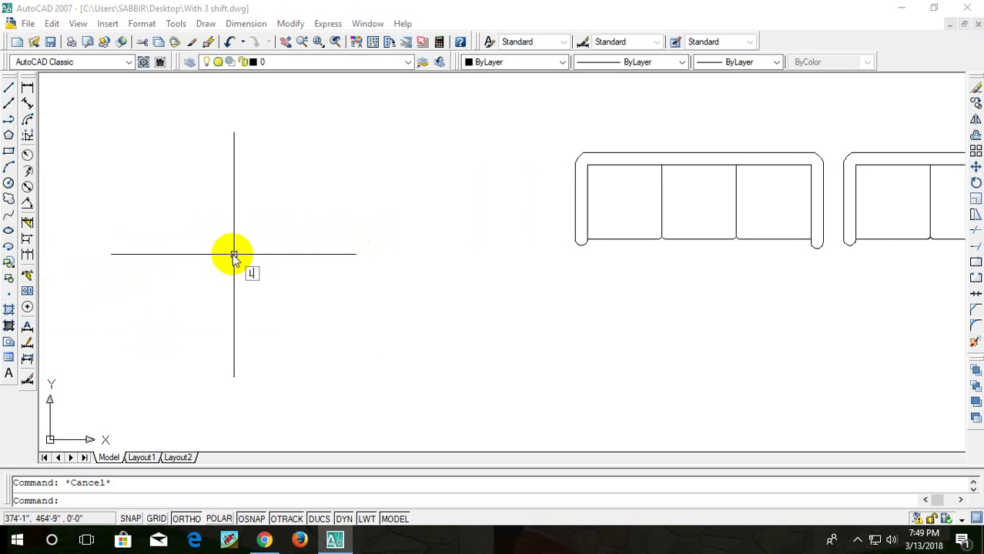
key(Return)
click(224, 180)
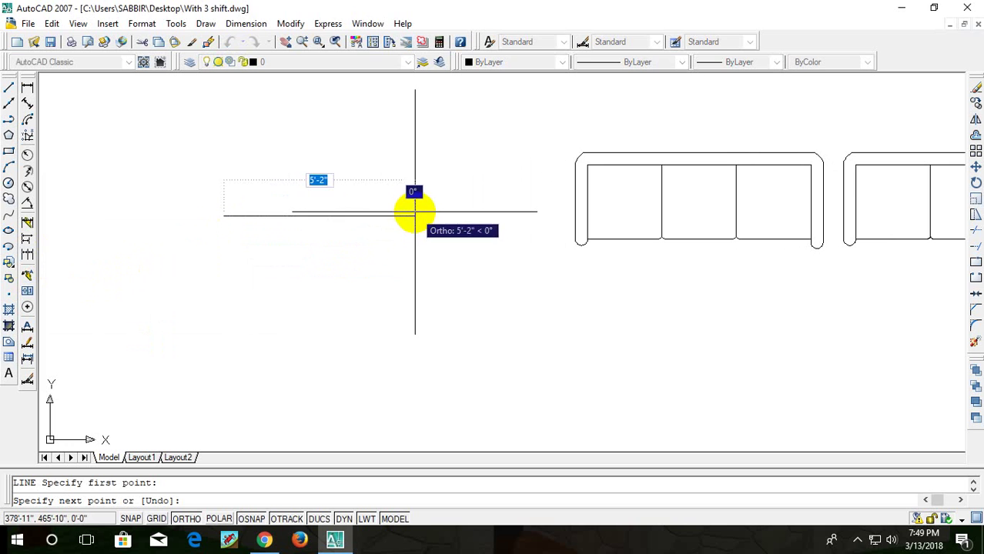
text(2)
key(Return)
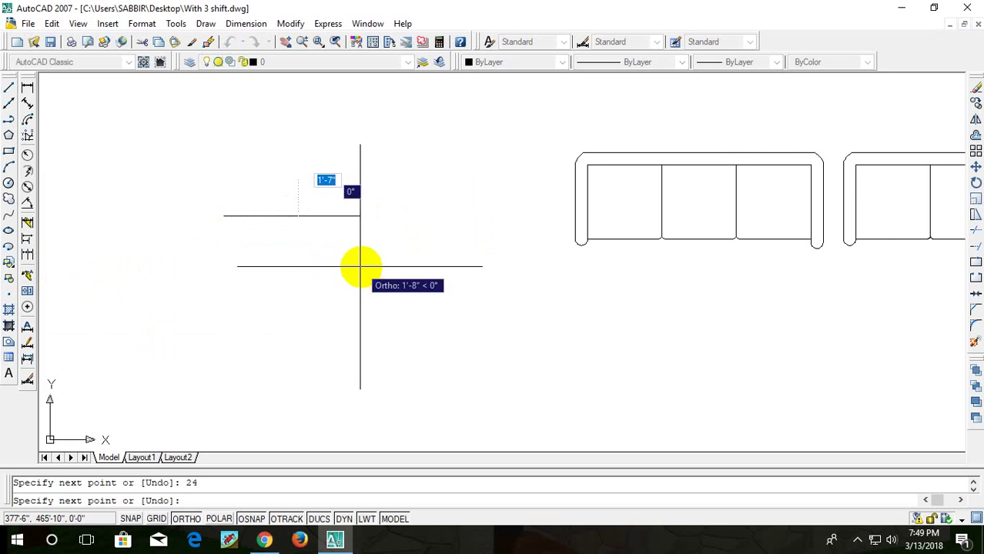
key(Escape)
mouse_move(354, 244)
middle_down()
mouse_move(370, 256)
mouse_move(500, 277)
middle_up()
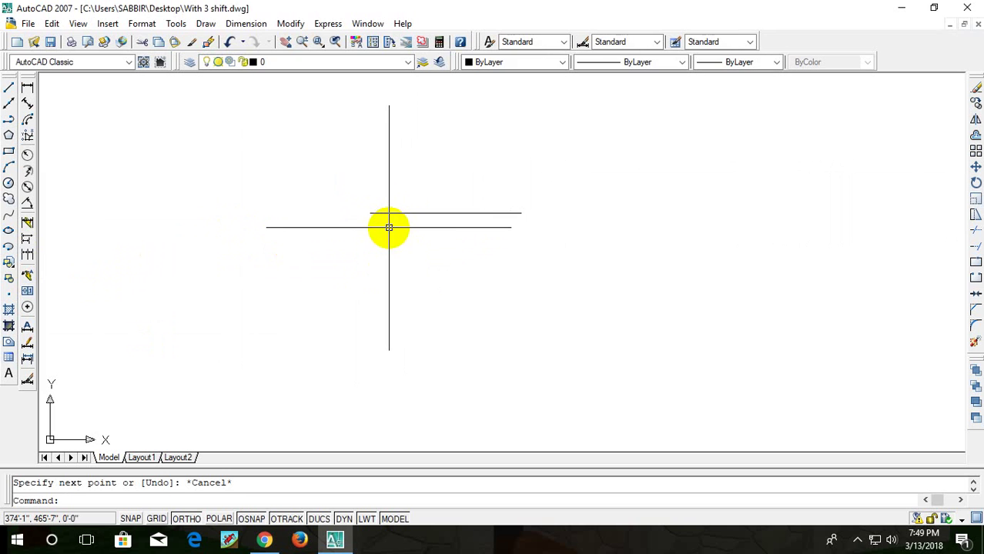
- Offset the horizontal line 24 units downward to make a parallel copy
text(o)
key(Return)
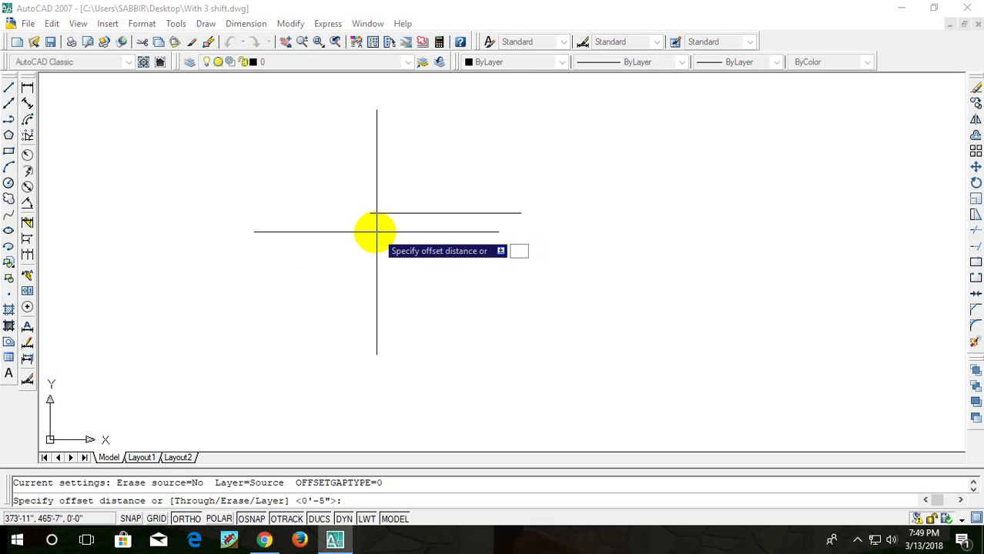
text(24)
key(Return)
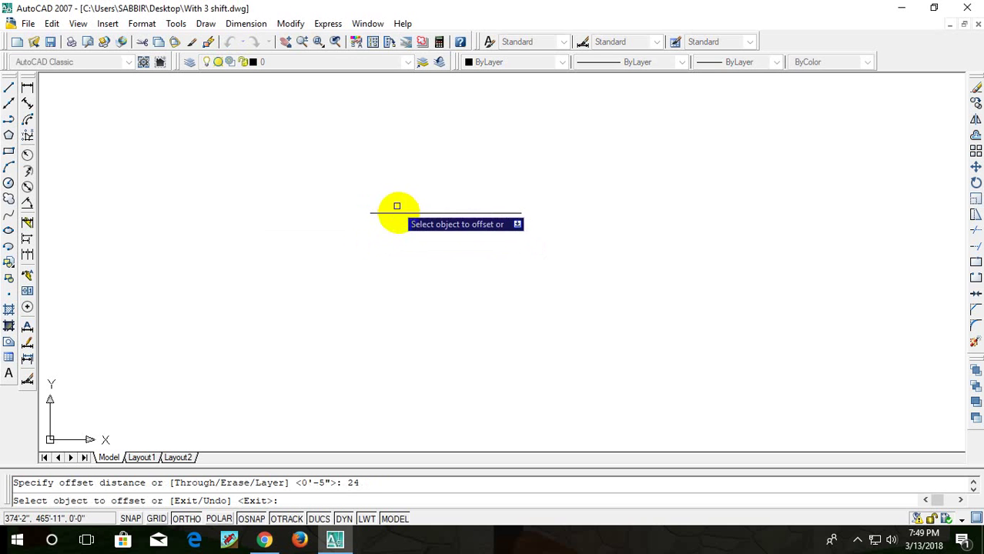
click(400, 213)
click(380, 313)
mouse_move(405, 282)
middle_down()
mouse_move(448, 227)
mouse_move(371, 213)
mouse_move(408, 152)
mouse_move(422, 232)
middle_up()
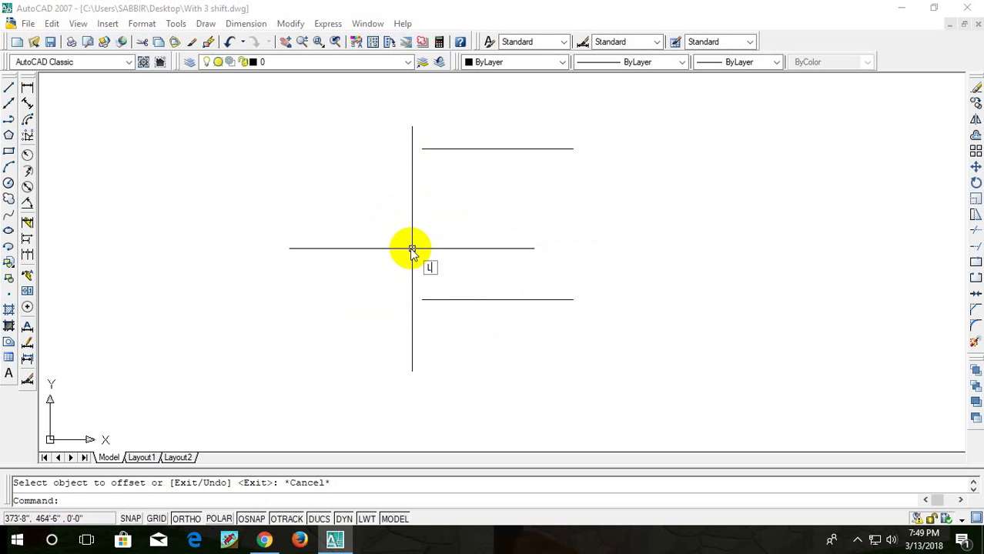
- Draw a short vertical guide line down from the lower line's midpoint
text(L)
key(Return)
click(498, 301)
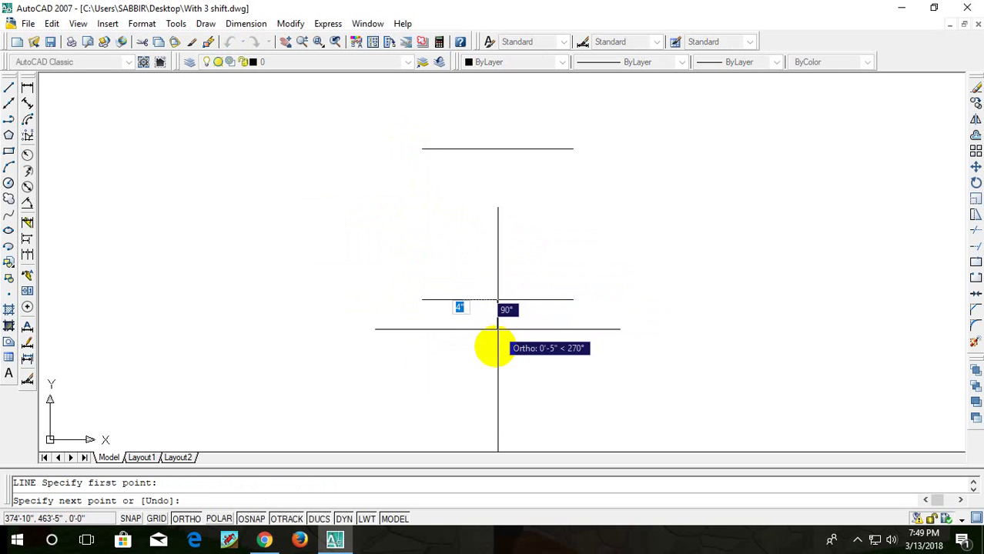
click(496, 344)
key(Escape)
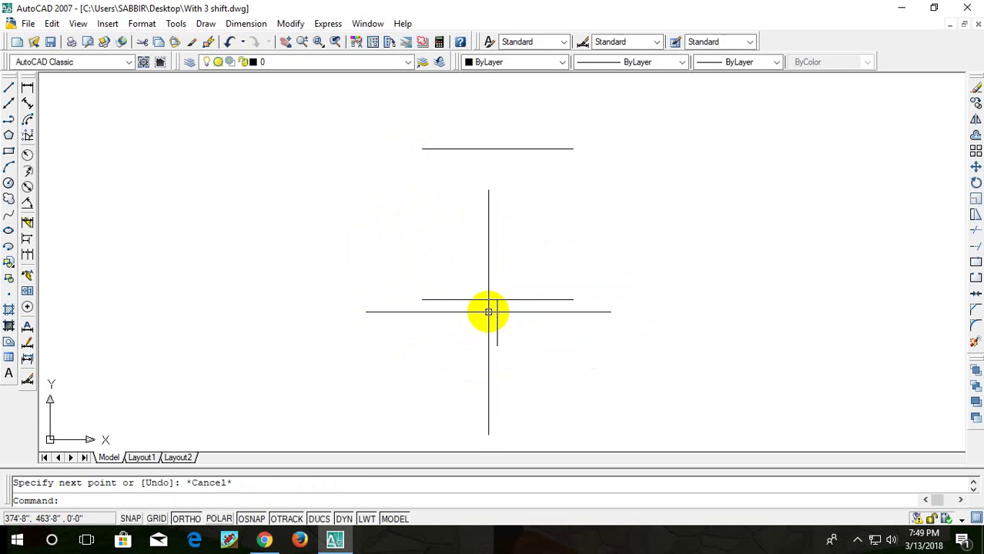
- Offset the vertical guide 10 units to each side
text(o)
key(Return)
text(10)
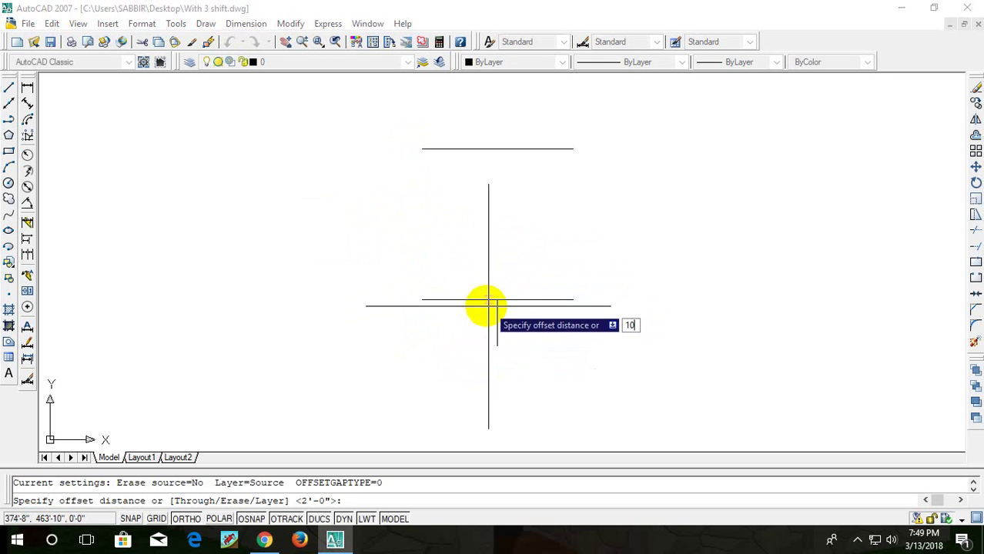
key(Return)
click(495, 321)
click(518, 336)
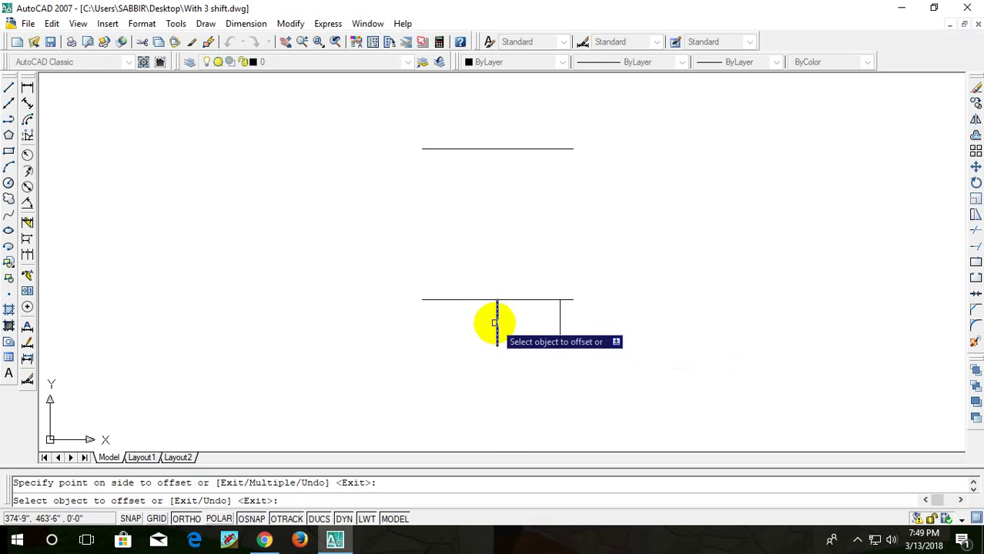
click(496, 323)
click(363, 344)
key(Escape)
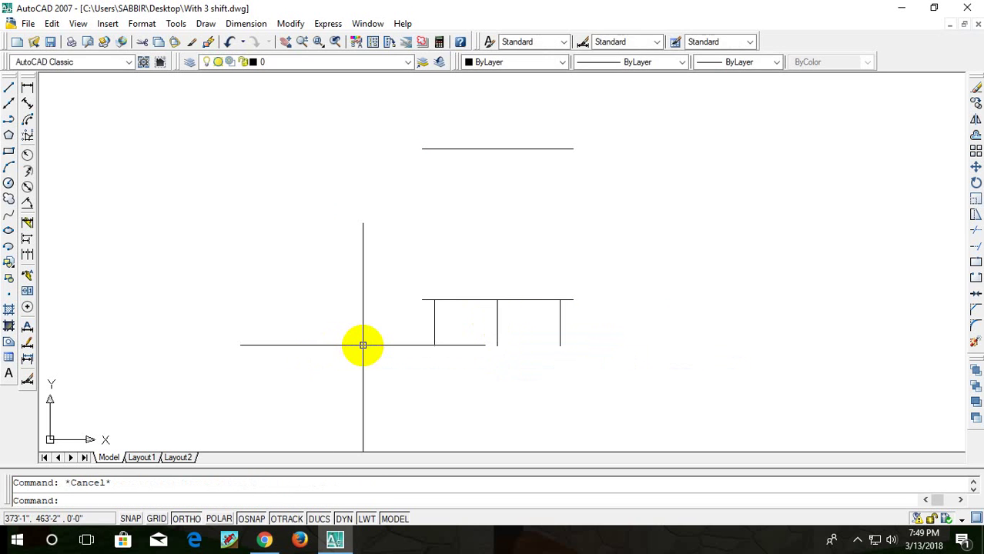
text(TR)
- Trim the lower line's left and right overhangs at the outer guides
key(Return)
key(Return)
click(592, 279)
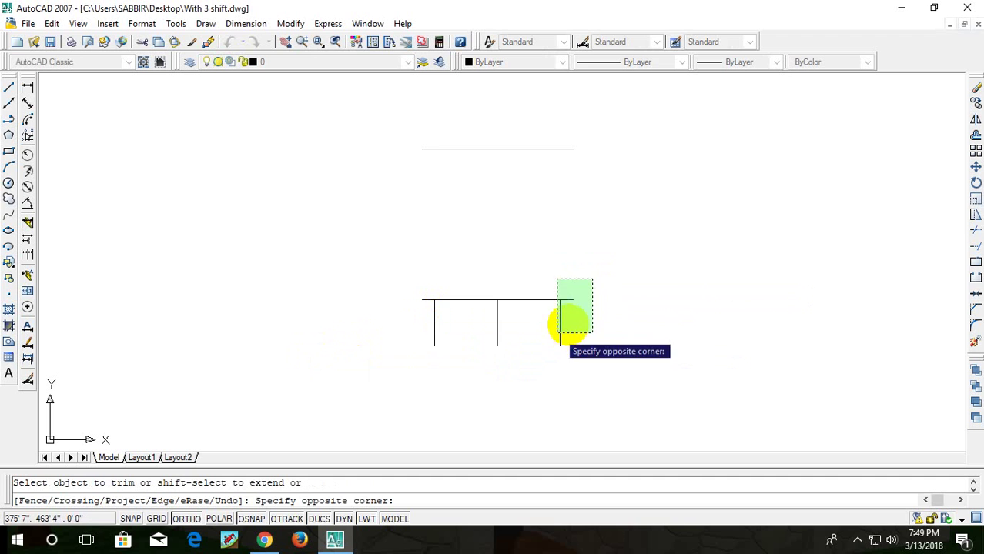
click(428, 282)
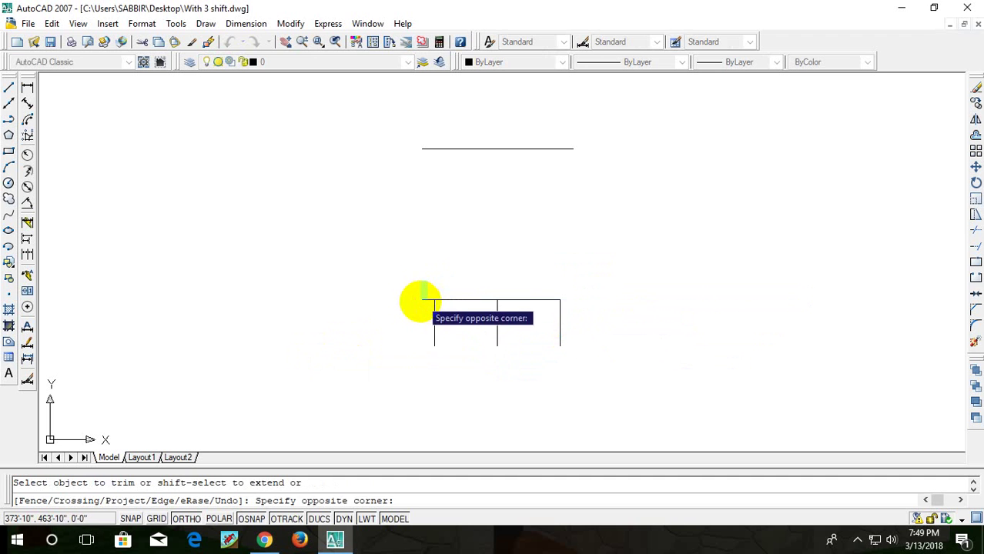
click(420, 308)
key(Escape)
- Delete the three vertical guide lines
click(589, 323)
click(362, 369)
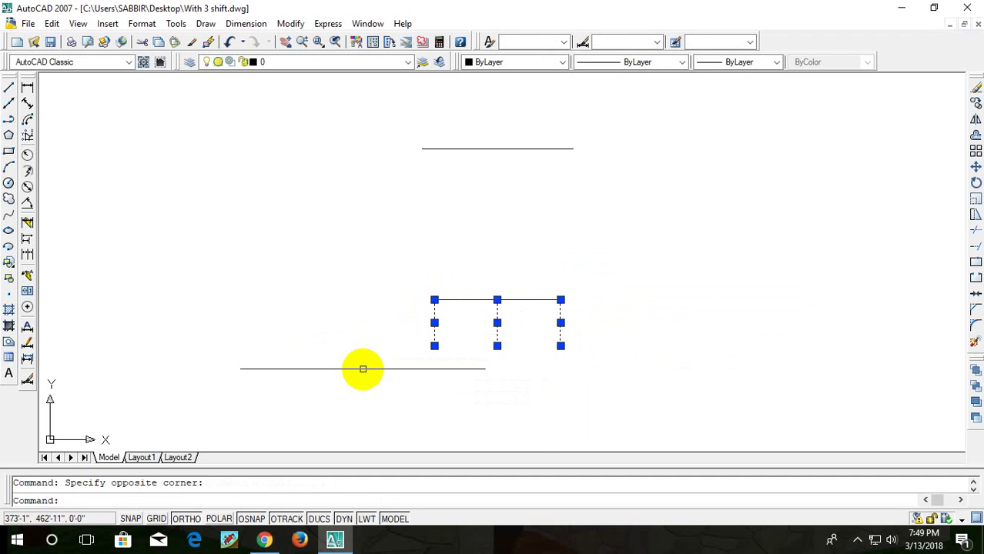
key(Delete)
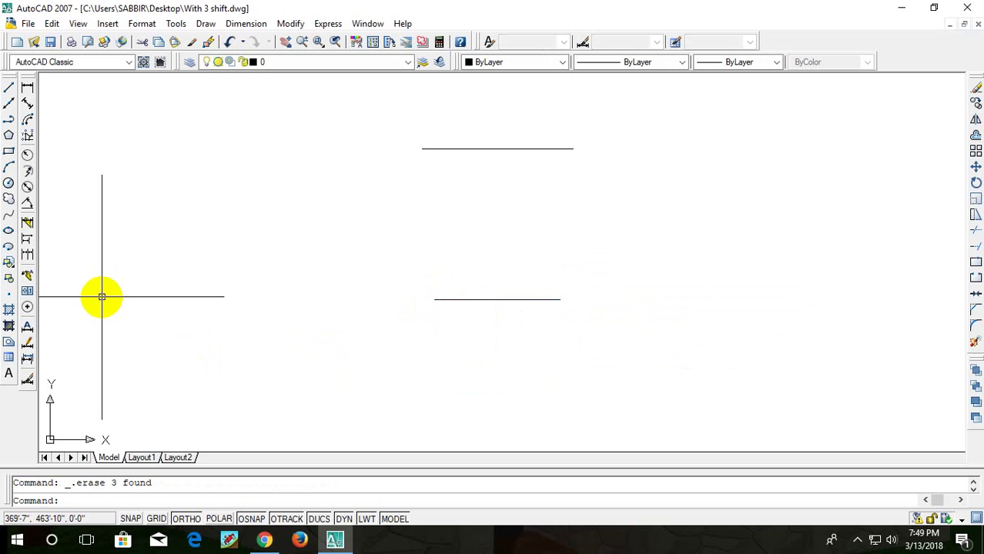
text(l)
key(Return)
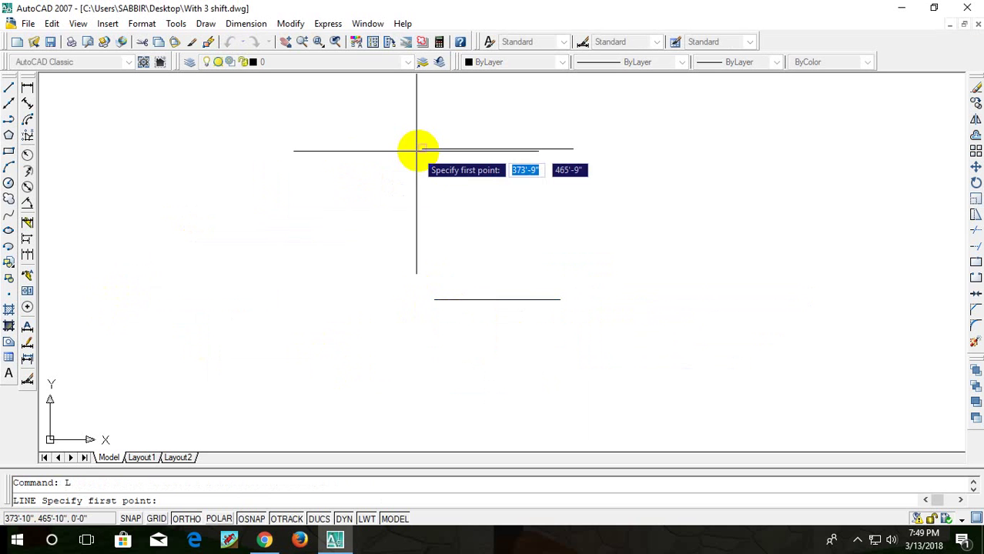
- Draw slanted lines joining the left ends and right ends of the two horizontal lines
click(421, 148)
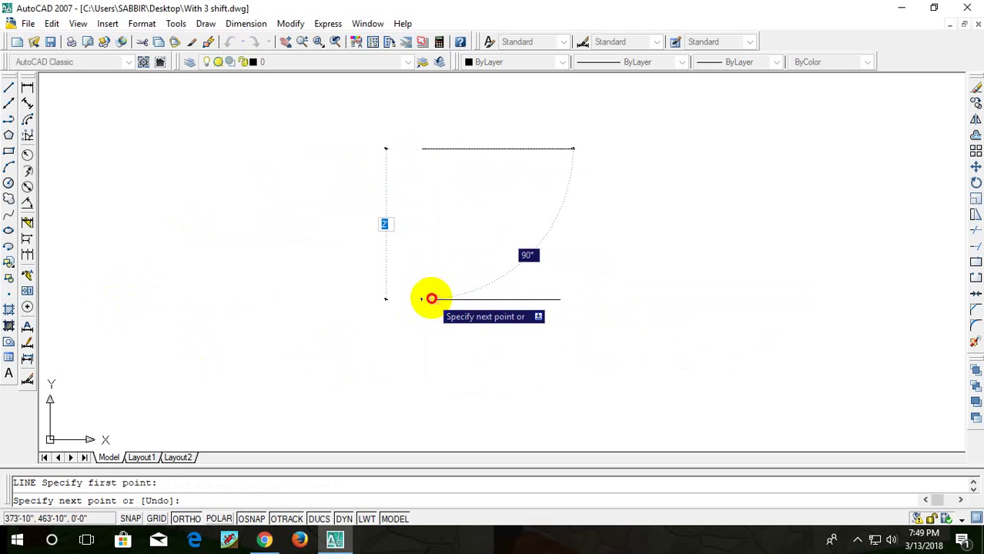
click(431, 299)
key(Escape)
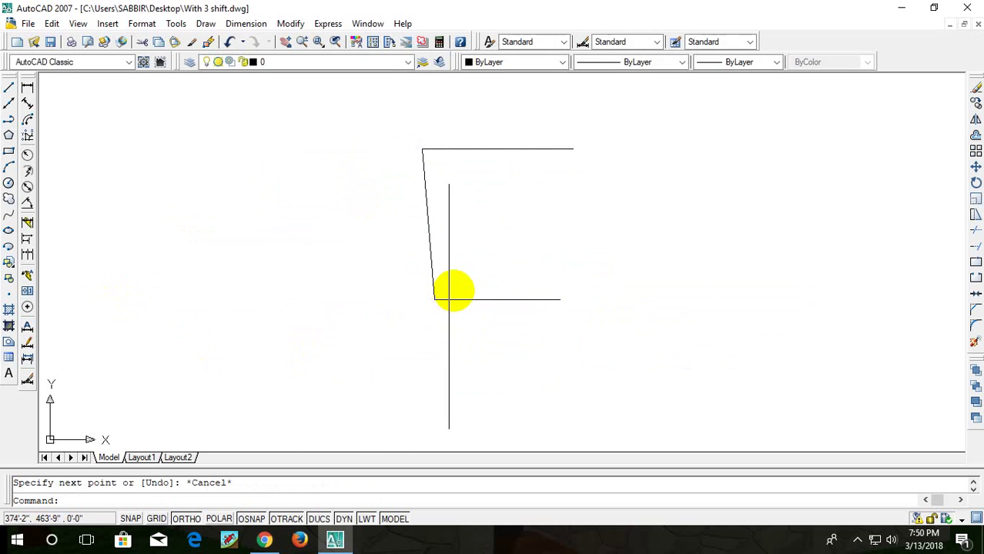
key(Return)
click(573, 148)
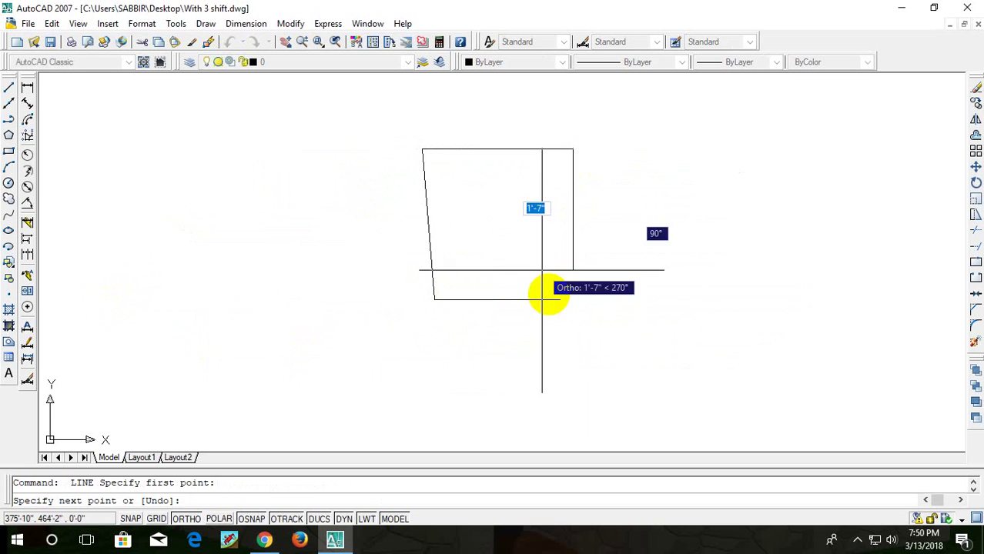
click(560, 298)
key(Escape)
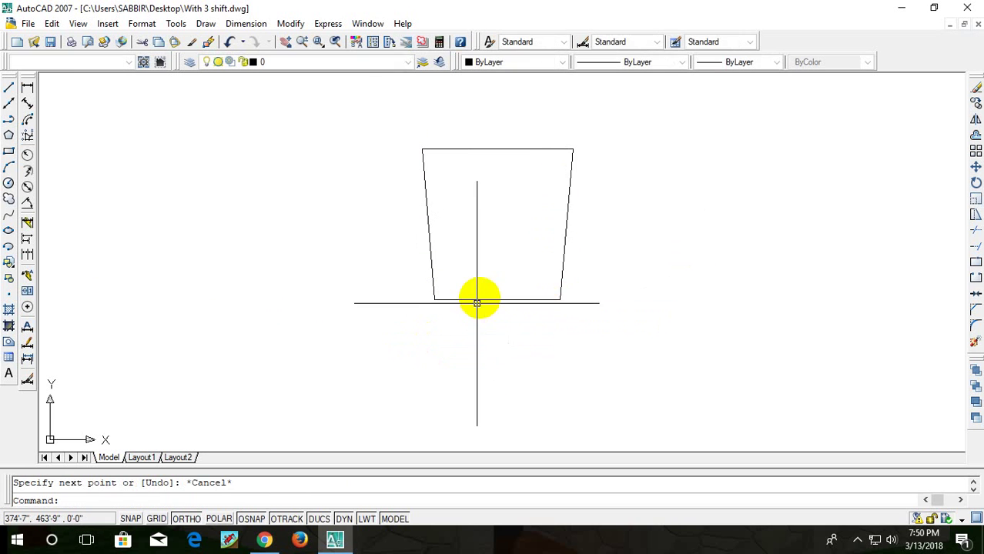
- Zoom and pan until the new outline and the sofas are centred in view
scroll(538, 239, down, 4)
scroll(556, 214, up, 3)
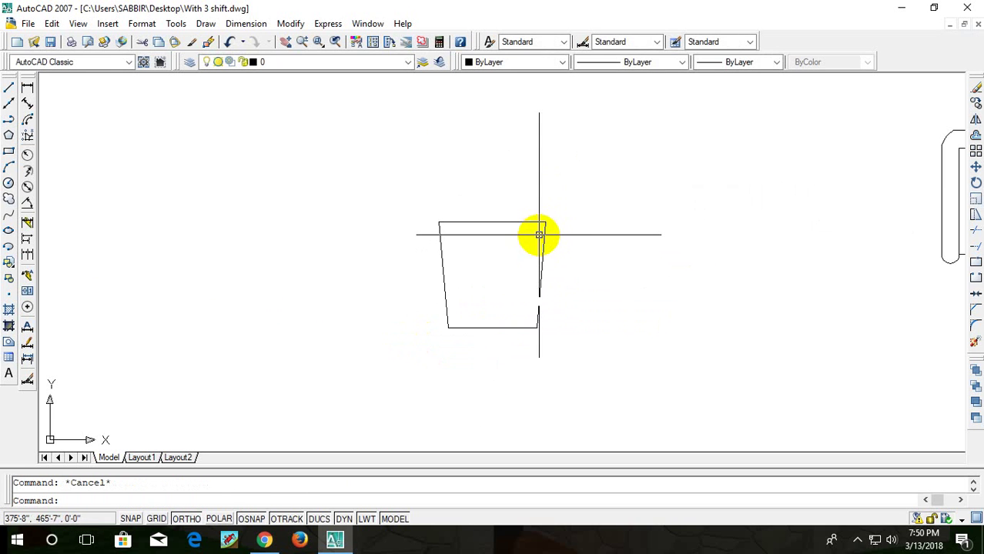
scroll(546, 231, down, 2)
middle_drag(505, 246, 538, 211)
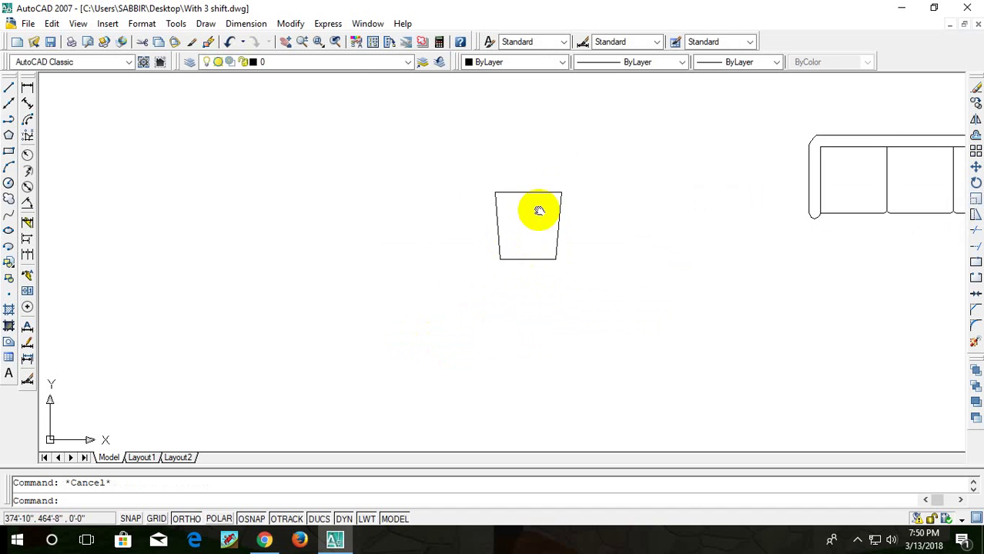
scroll(540, 210, down, 4)
scroll(593, 170, up, 3)
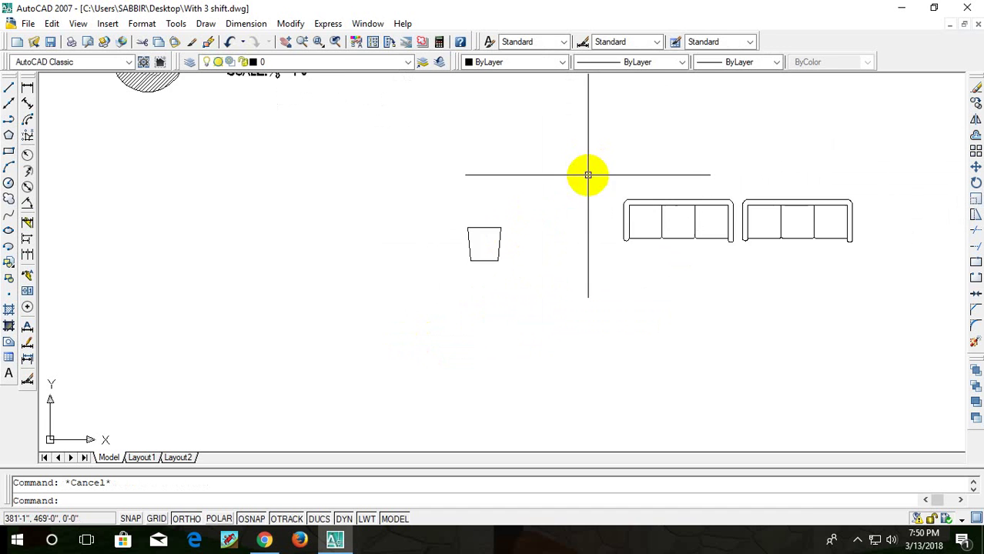
scroll(562, 200, up, 2)
middle_drag(481, 256, 501, 241)
scroll(500, 241, down, 3)
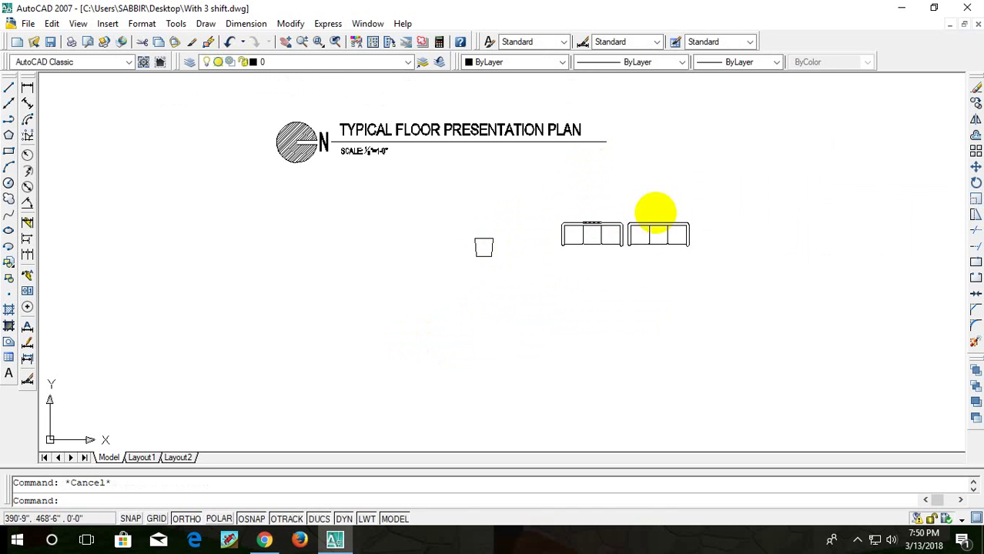
scroll(662, 213, up, 3)
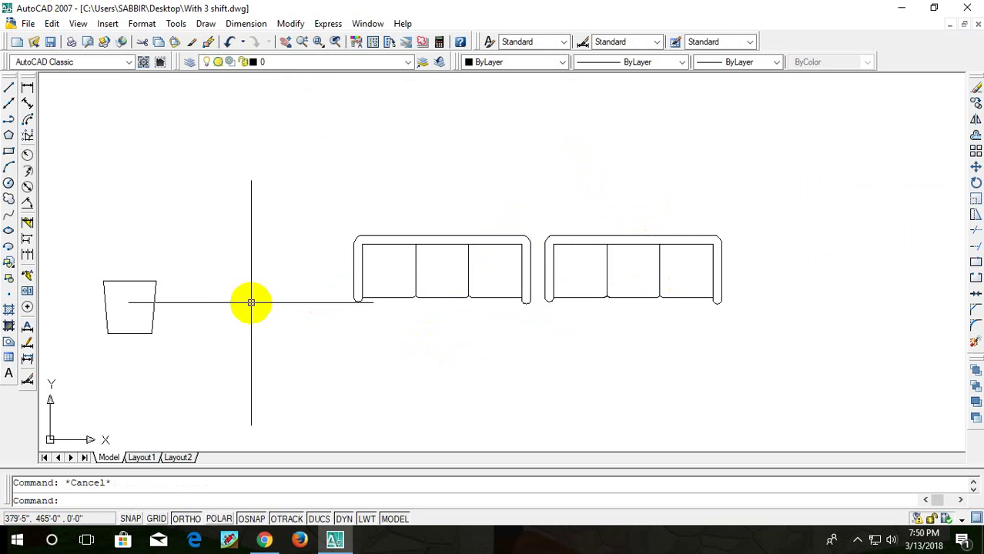
scroll(253, 301, down, 2)
scroll(195, 277, up, 2)
middle_drag(195, 277, 392, 221)
scroll(354, 250, down, 2)
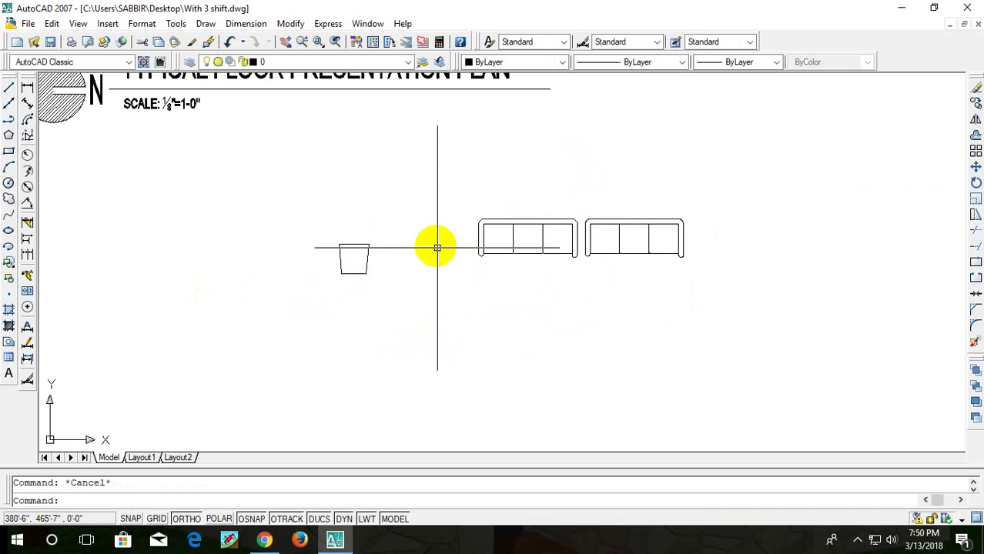
scroll(518, 252, down, 3)
scroll(520, 257, up, 3)
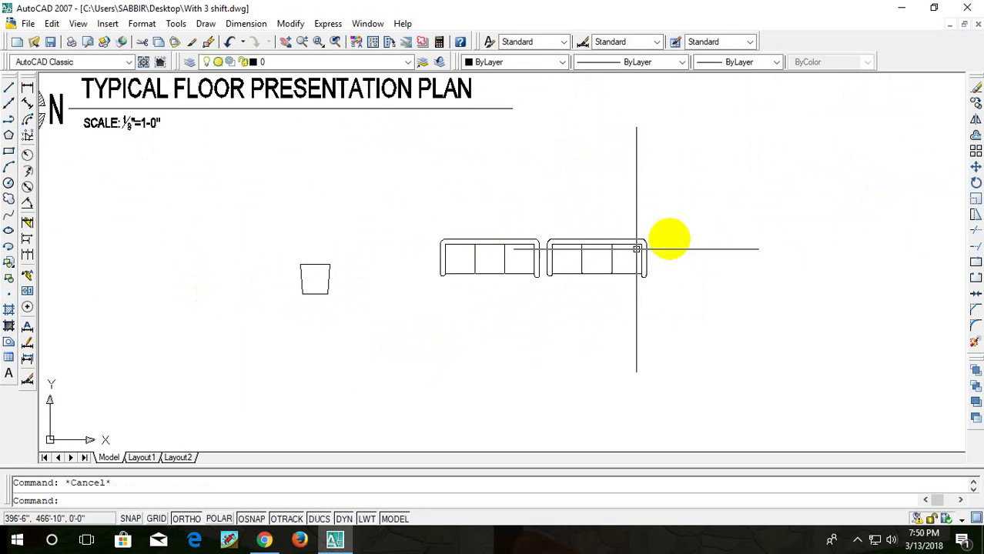
scroll(638, 243, up, 3)
- Copy the right three-seat sofa's 27 pieces into the lobby, with Ortho off
scroll(662, 235, up, 1)
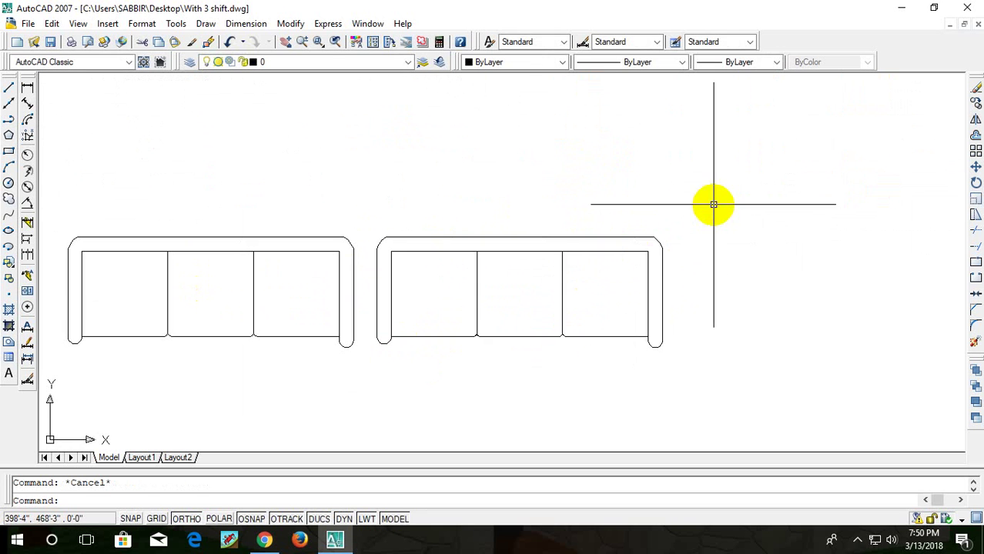
click(714, 205)
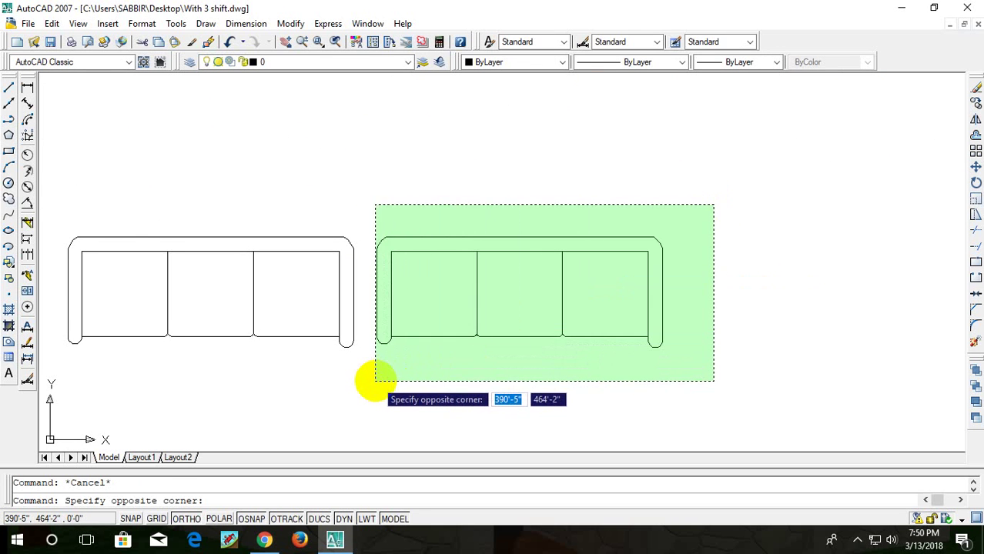
click(375, 380)
text(c)
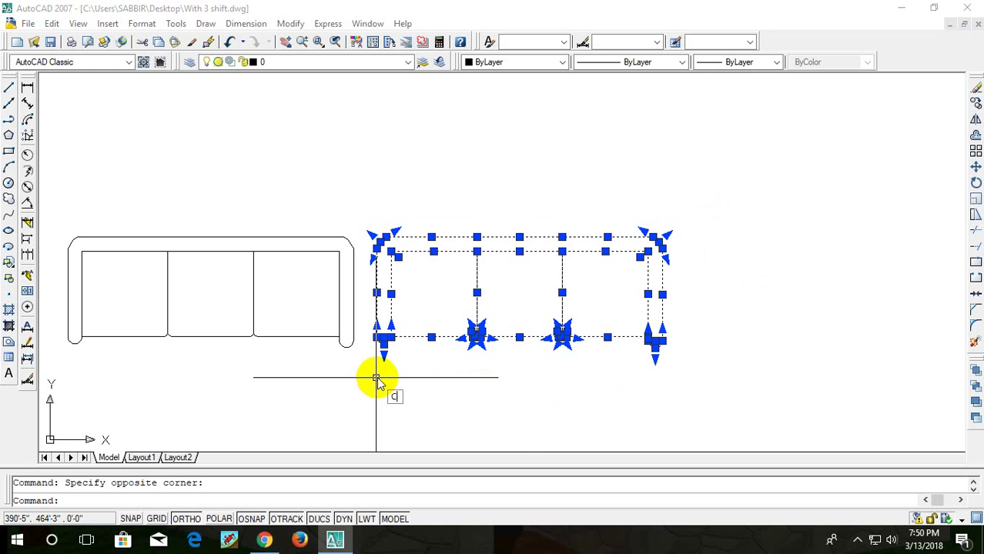
key(Return)
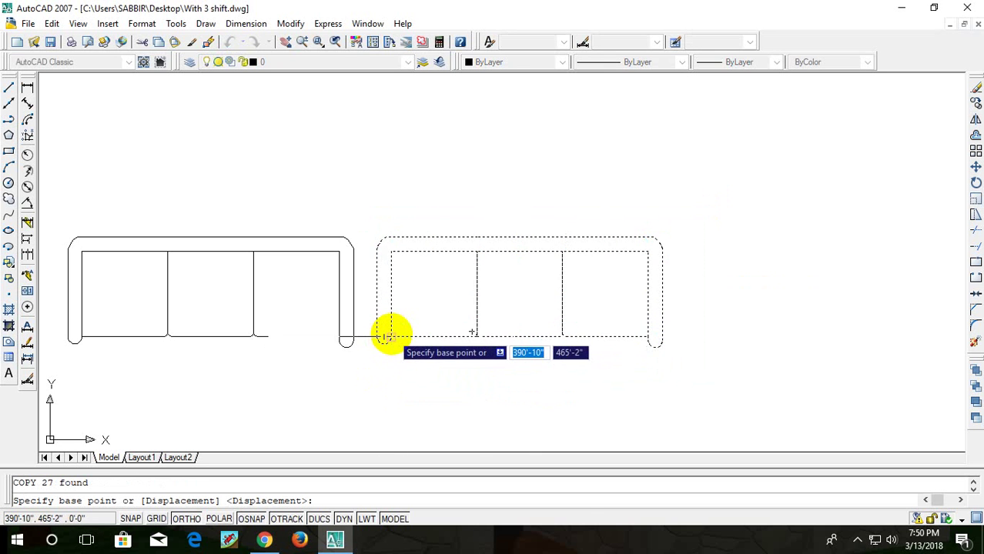
click(383, 336)
scroll(445, 251, down, 5)
scroll(454, 259, up, 3)
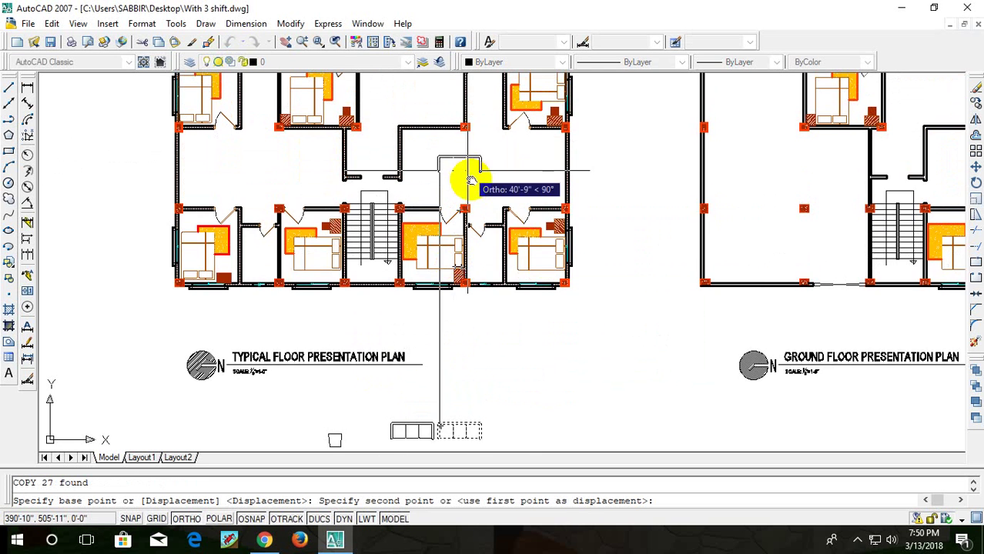
scroll(461, 180, up, 3)
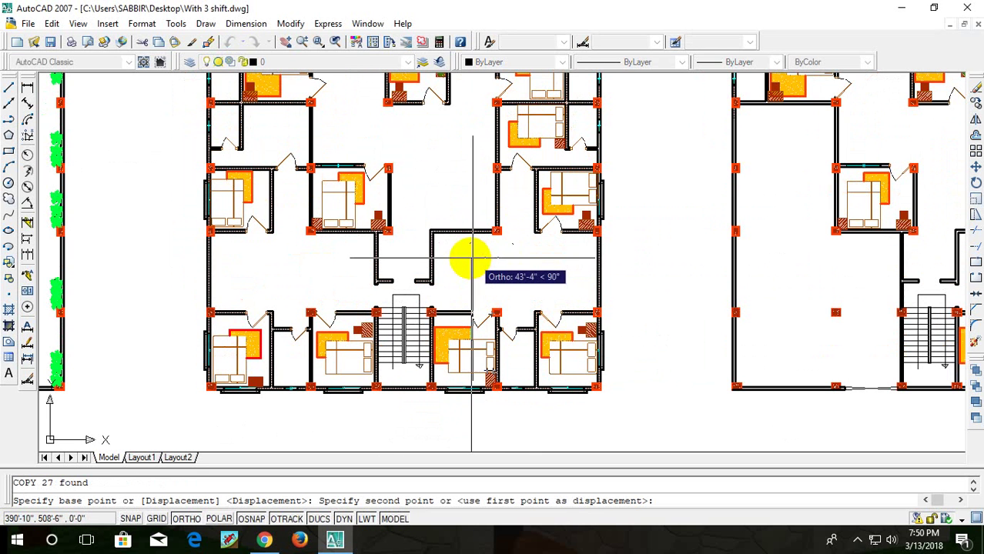
key(F8)
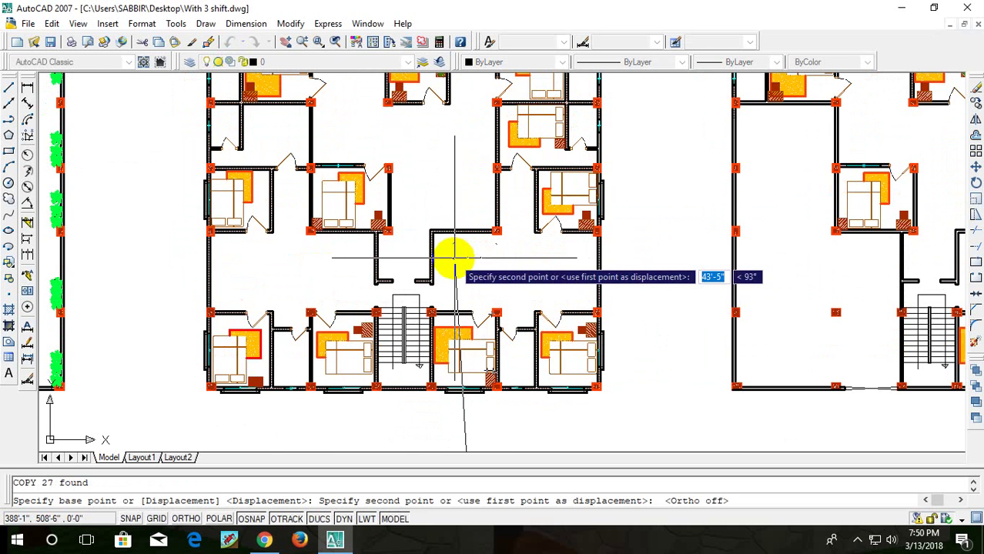
scroll(456, 254, up, 3)
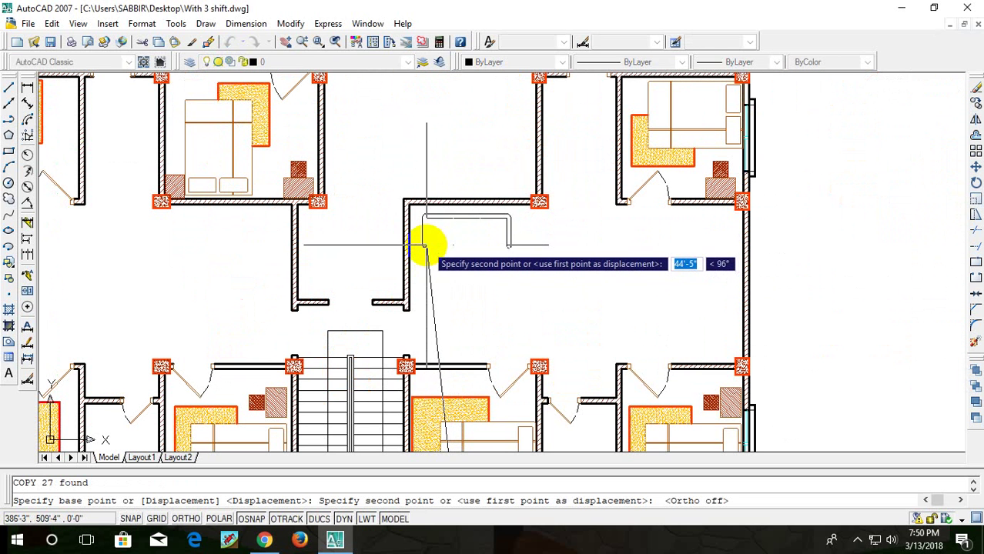
click(425, 246)
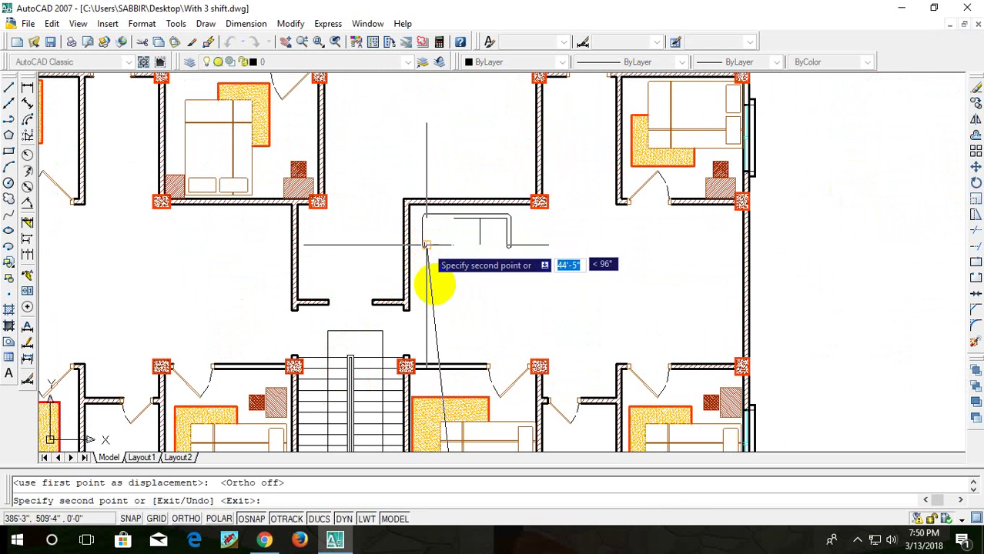
key(Escape)
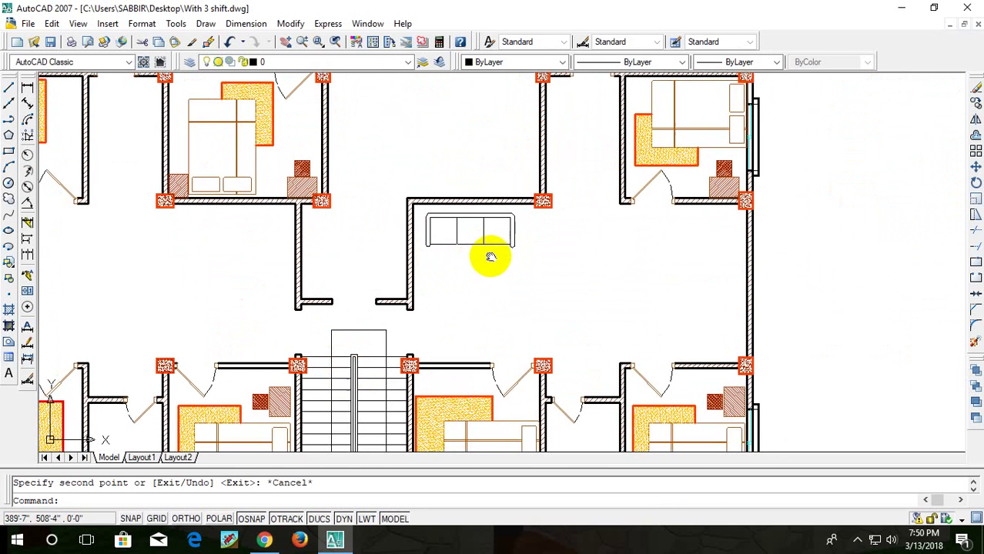
- Pan across the lobby to view the floor plans and the original sofa
middle_drag(464, 283, 516, 281)
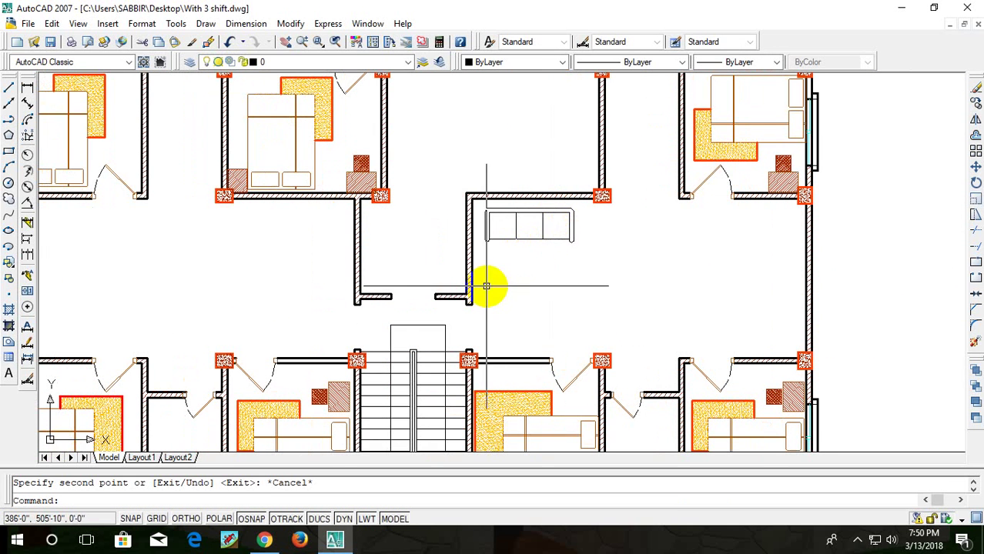
scroll(582, 220, down, 4)
middle_drag(641, 381, 660, 312)
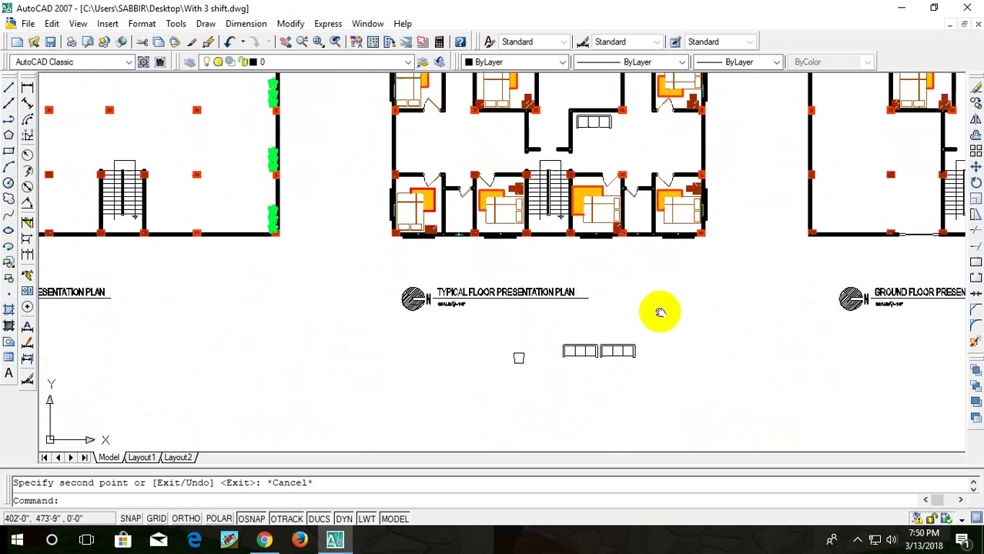
scroll(562, 361, up, 3)
scroll(677, 324, up, 2)
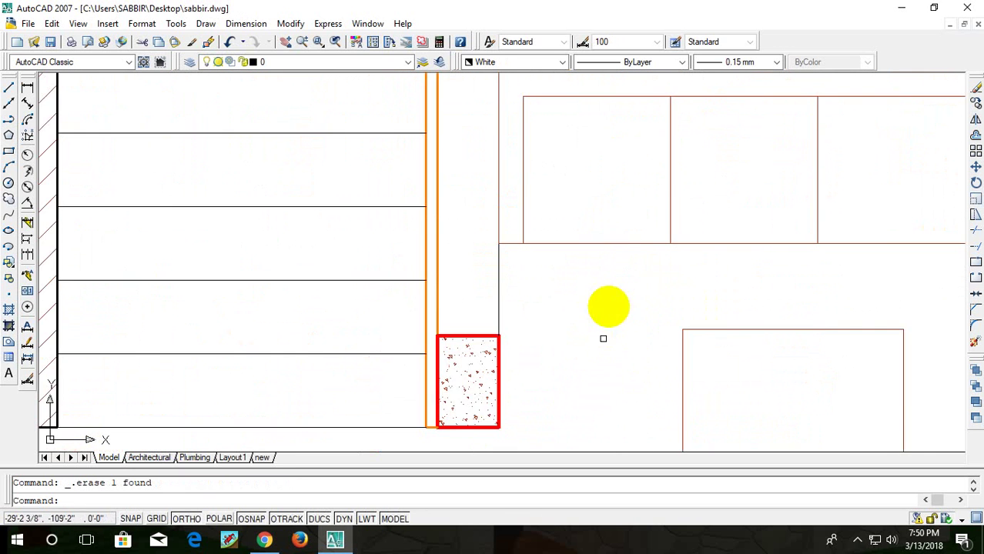
- Copy the chaise section from sabbir.dwg and paste it below the lobby sofa
scroll(605, 308, down, 5)
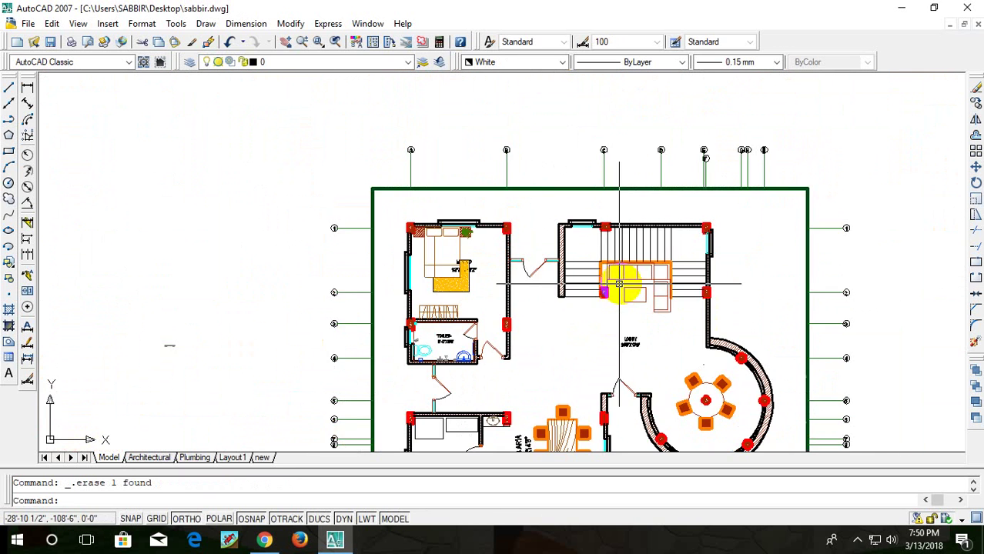
scroll(621, 279, up, 4)
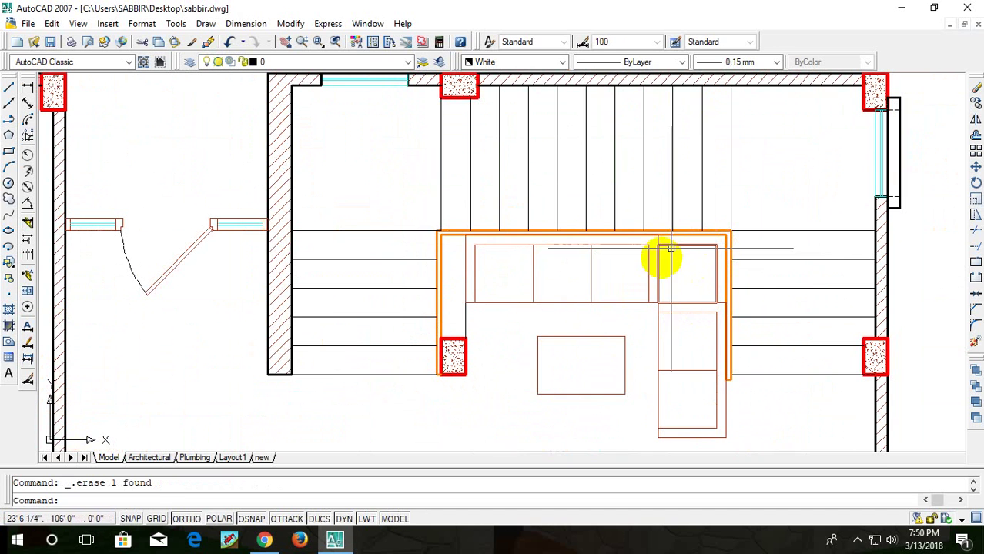
click(676, 377)
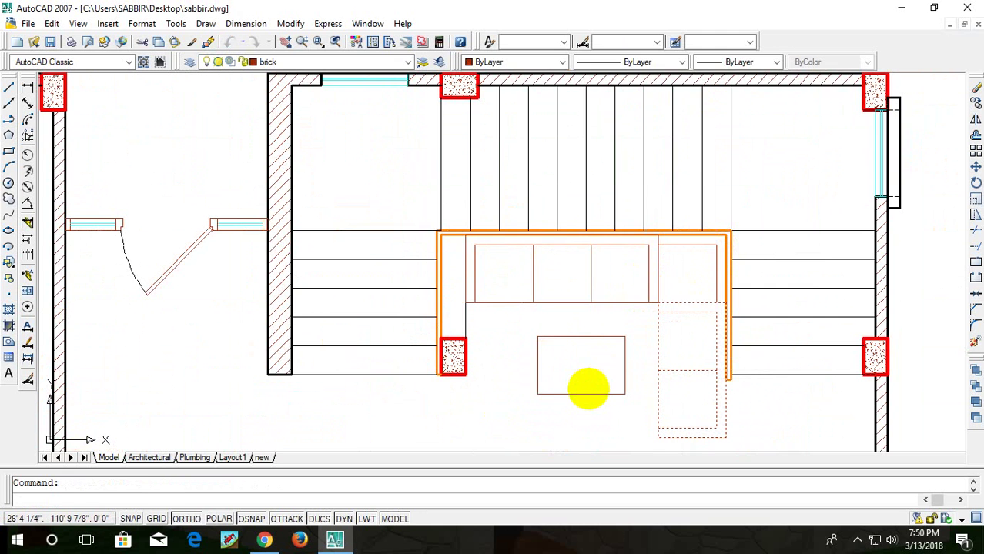
key(ctrl+Tab)
scroll(586, 387, down, 2)
scroll(610, 332, down, 3)
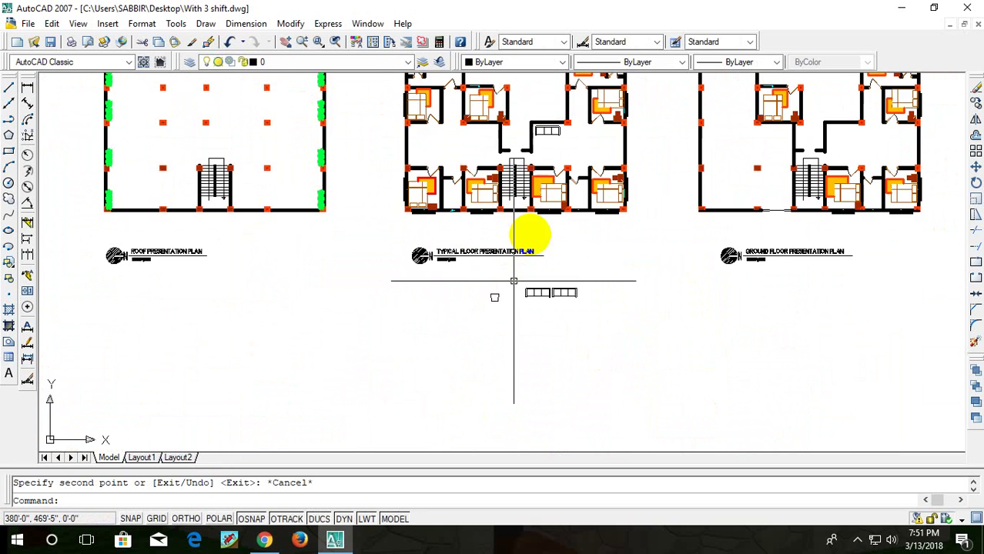
middle_drag(527, 231, 564, 356)
scroll(549, 282, up, 4)
scroll(547, 287, up, 4)
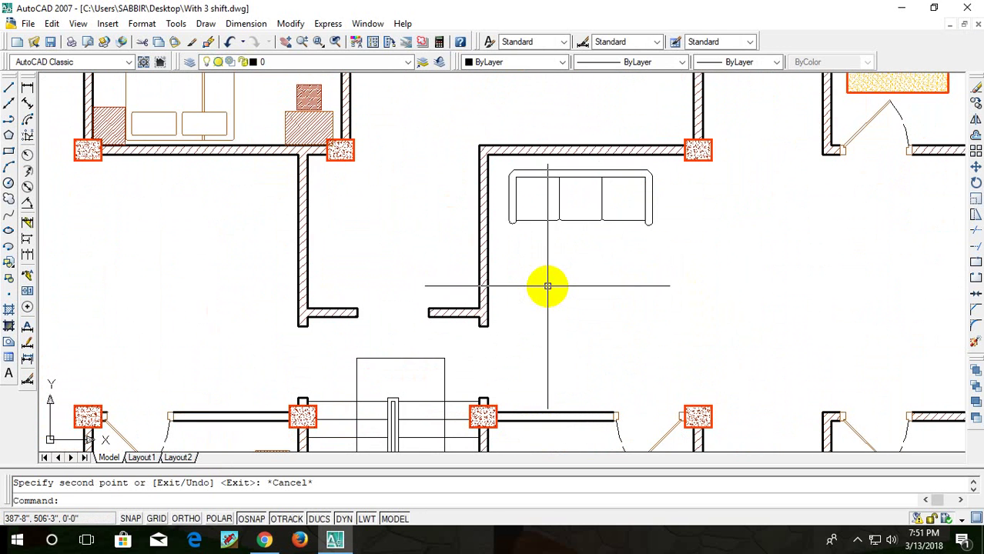
key(ctrl+v)
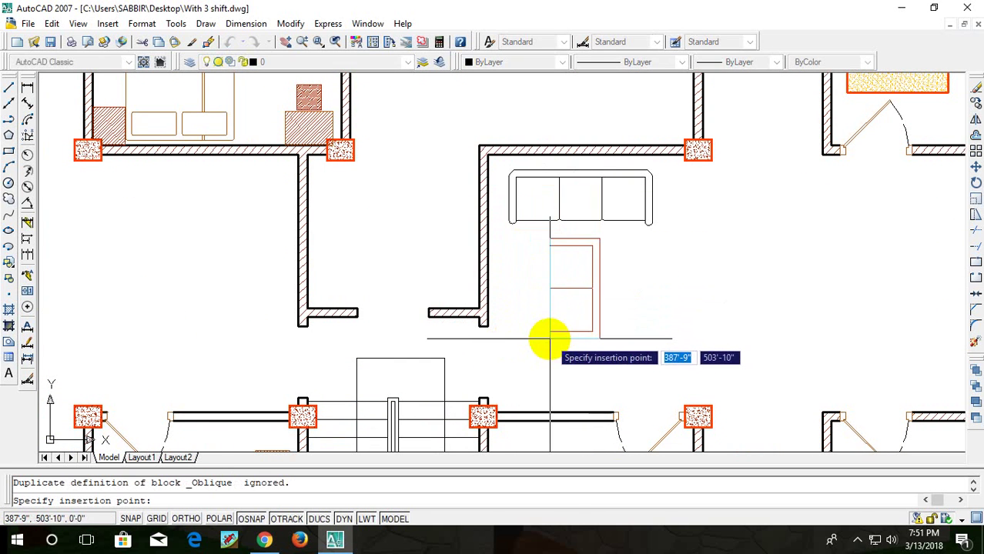
click(550, 339)
- Rotate the pasted chaise 270° with Ortho on
click(628, 272)
click(531, 341)
text(RO)
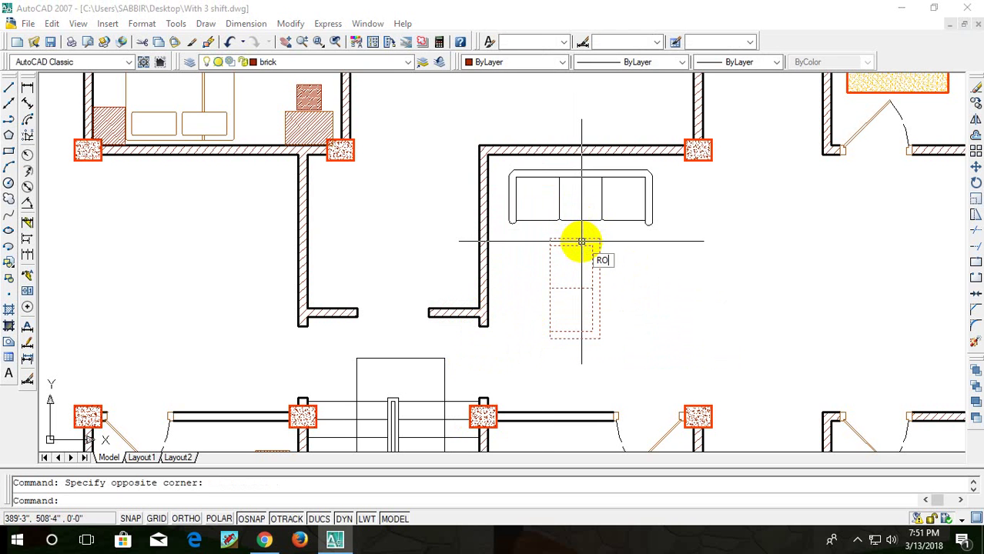
key(Return)
click(598, 287)
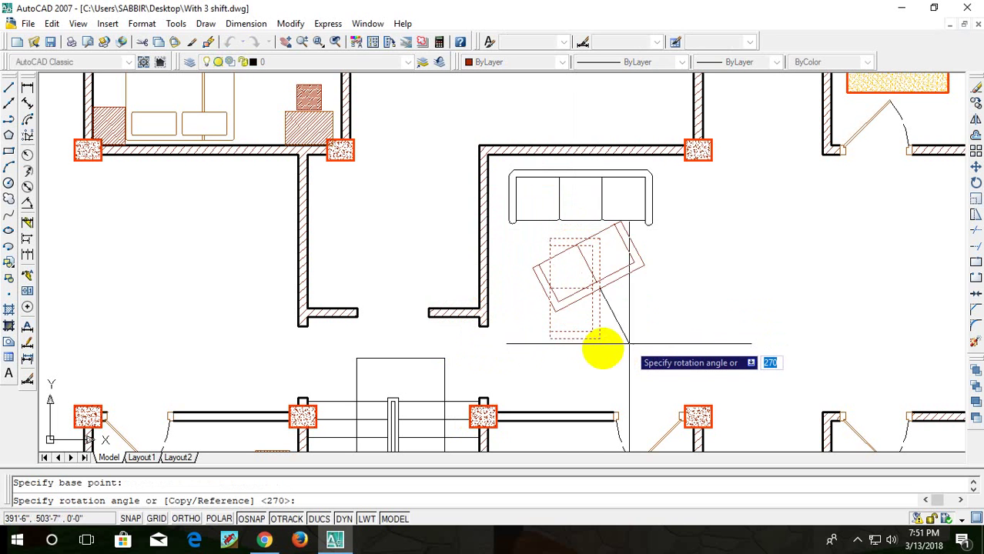
key(F8)
click(533, 287)
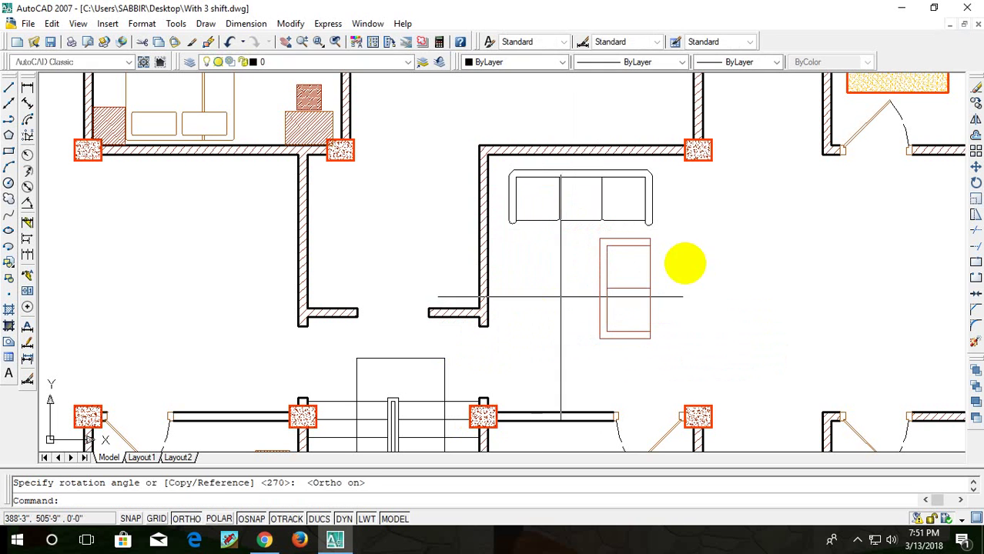
- Move the rotated chaise to sit under the sofa's left end
click(684, 263)
click(563, 321)
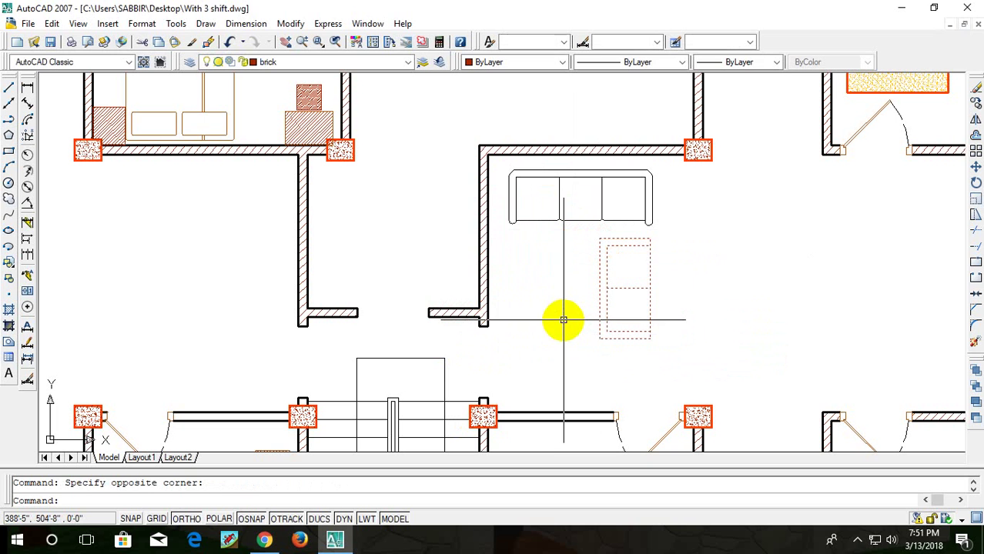
text(m)
key(Return)
click(649, 288)
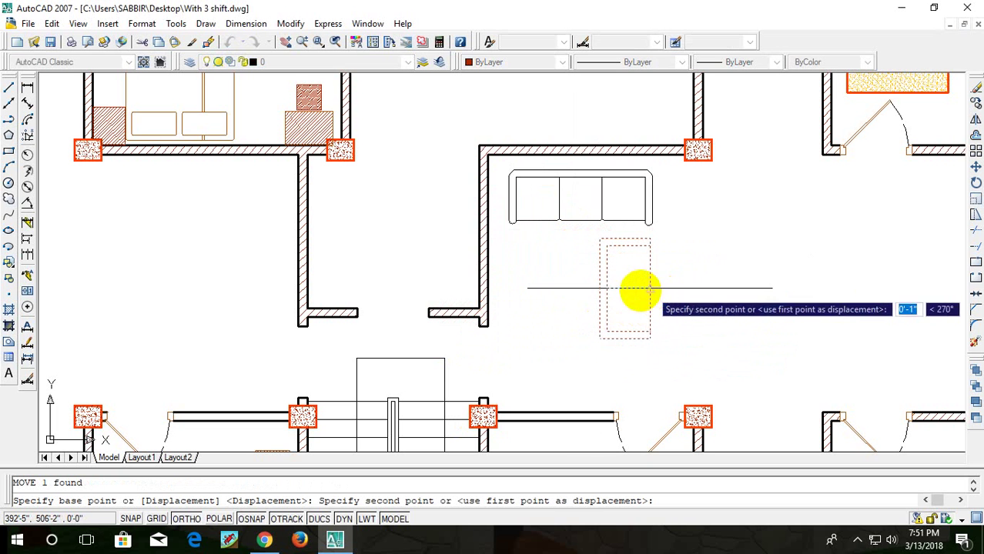
click(550, 293)
scroll(616, 268, down, 5)
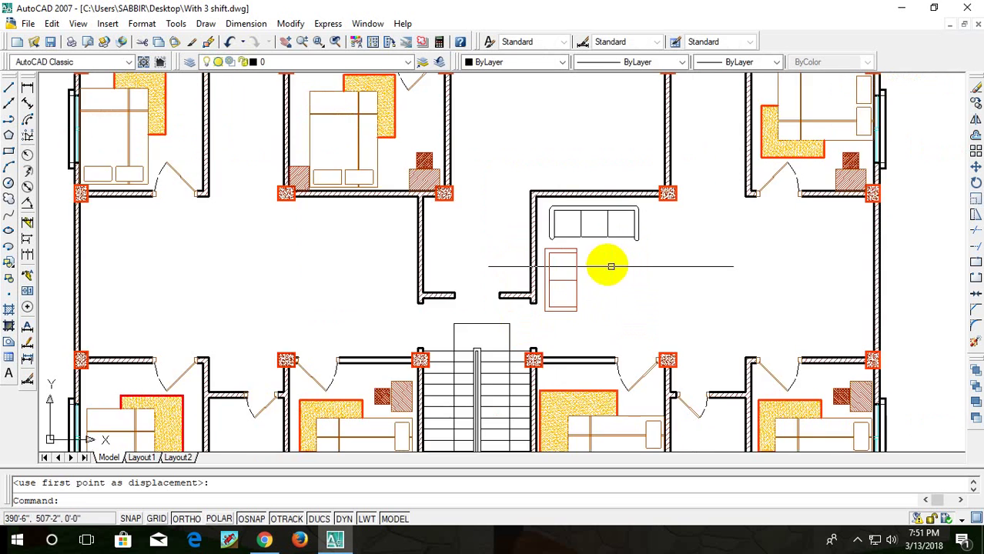
scroll(608, 263, up, 6)
- Select the sofa's seats and back and save them as block SOFA 2, declining to redefine SOFA
middle_drag(607, 263, 647, 273)
click(716, 191)
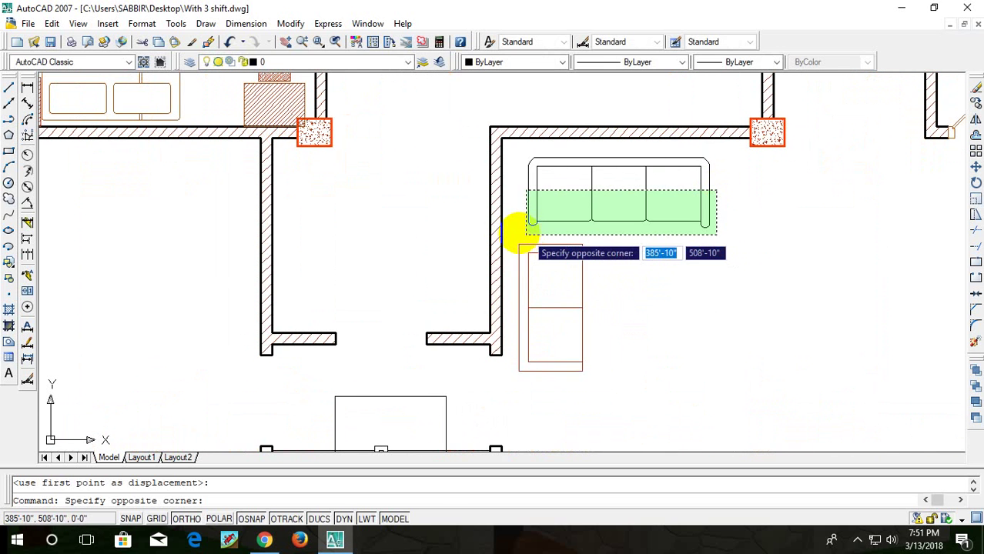
click(525, 228)
click(710, 149)
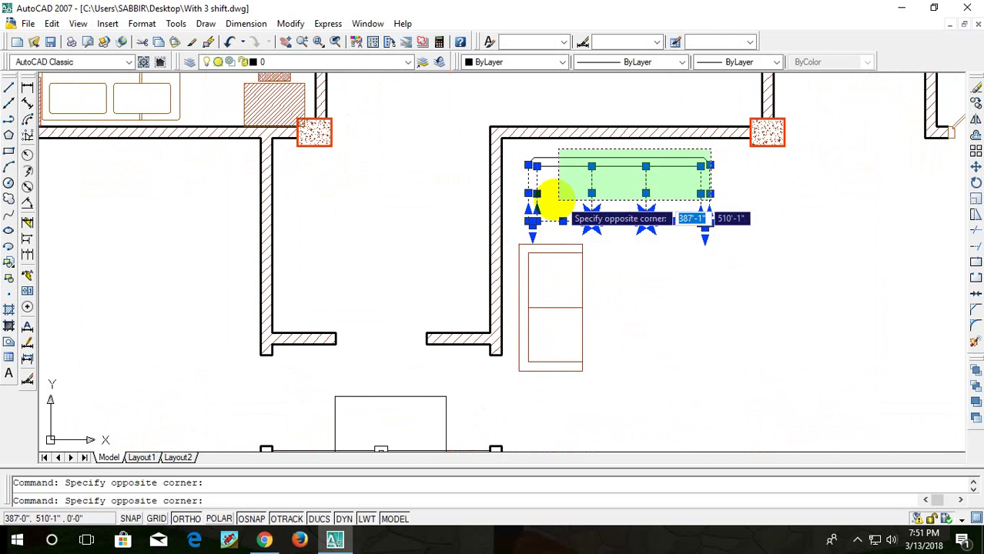
click(530, 194)
text(B)
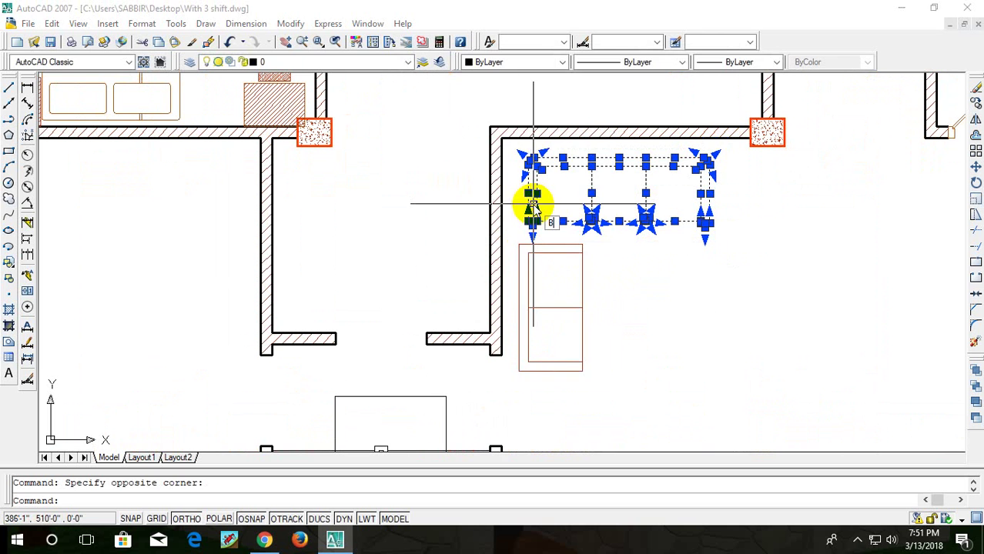
key(Return)
text(SOFA)
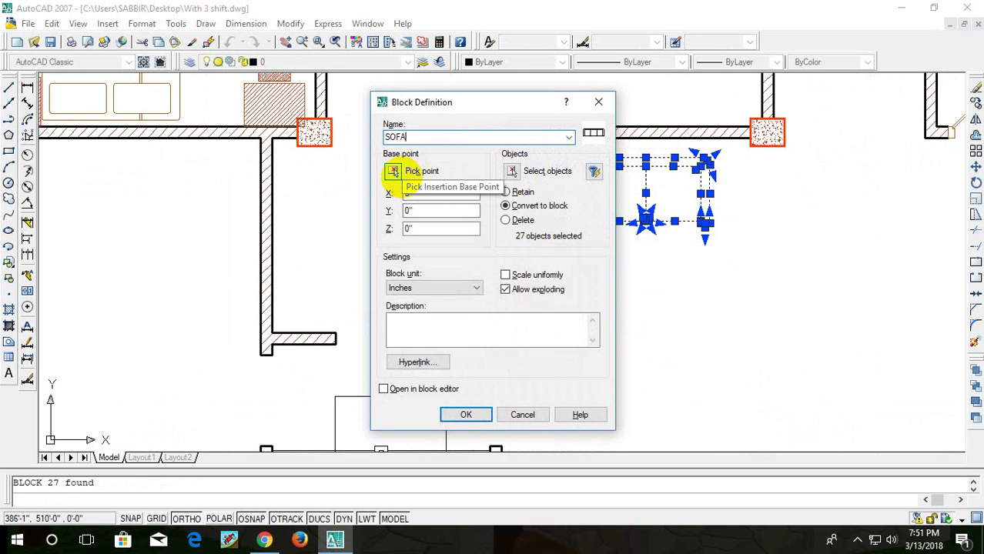
click(465, 415)
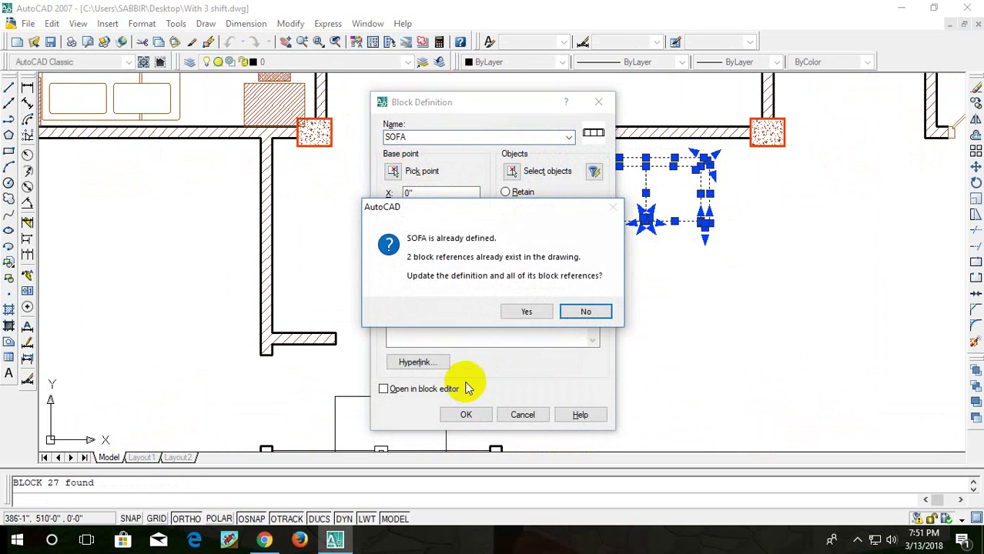
click(582, 312)
text(22)
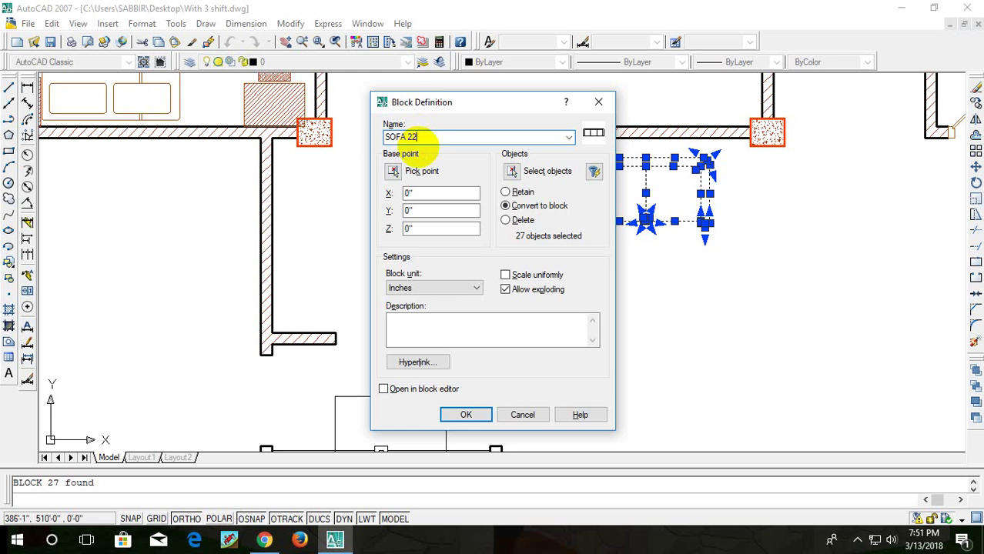
key(Return)
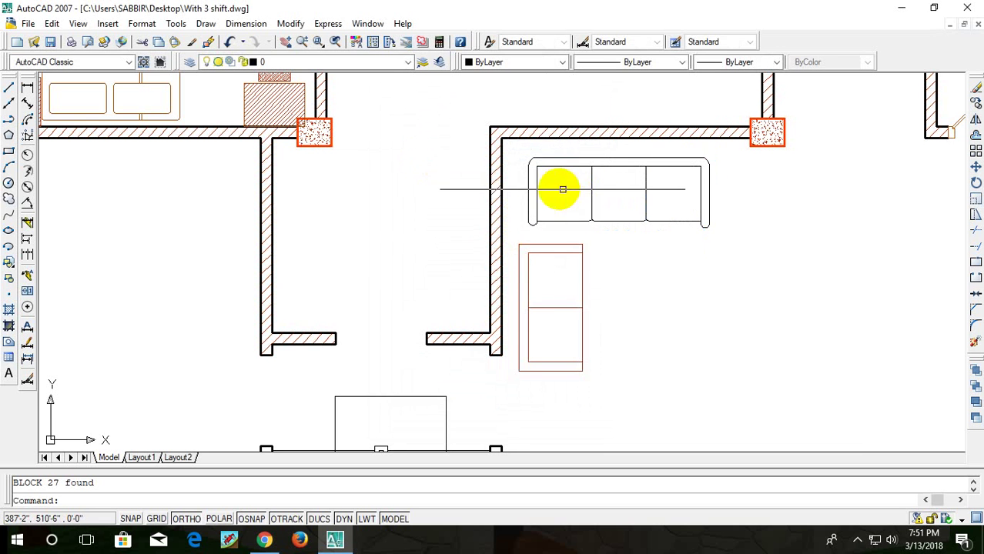
- Move the SOFA 2 block against the lobby's top wall
click(534, 180)
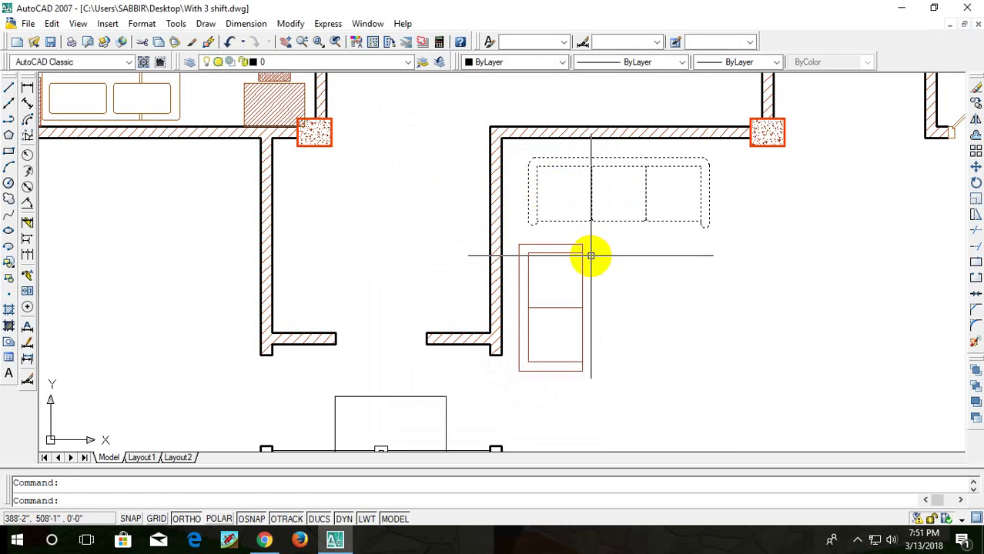
text(m)
key(Return)
click(533, 221)
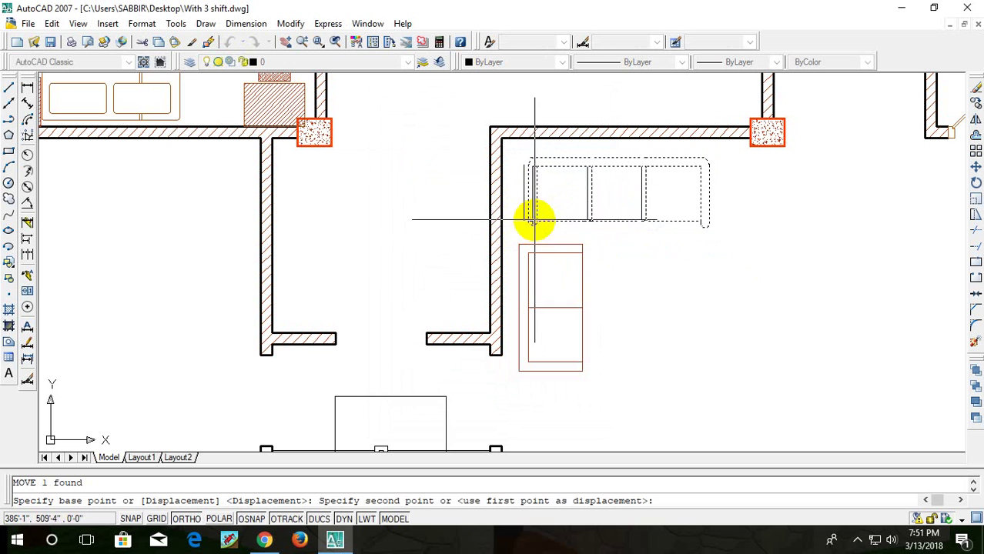
click(588, 220)
- Move the side chair so its top corner butts against the sofa's left end
scroll(635, 220, down, 1)
middle_drag(634, 219, 607, 240)
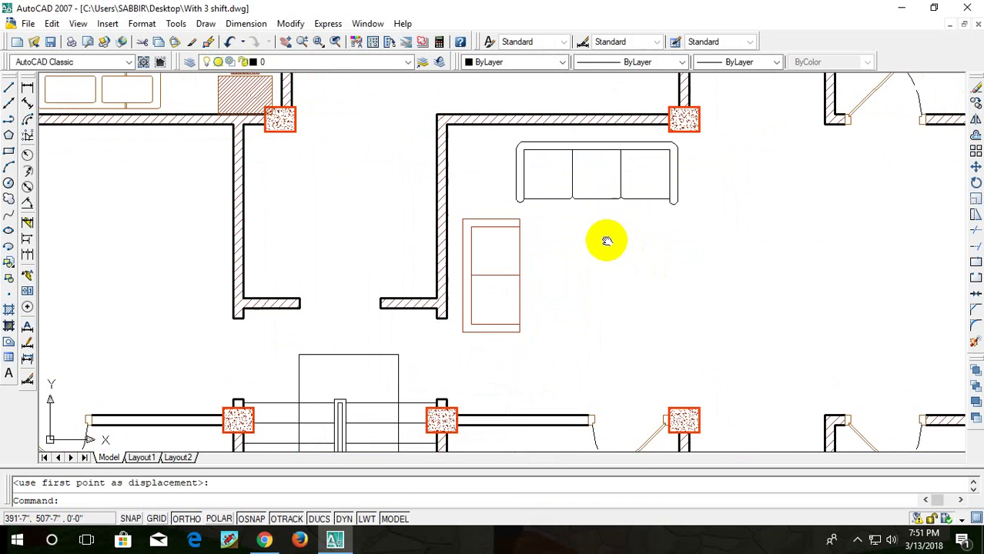
scroll(539, 231, up, 4)
scroll(534, 242, up, 1)
scroll(589, 213, down, 4)
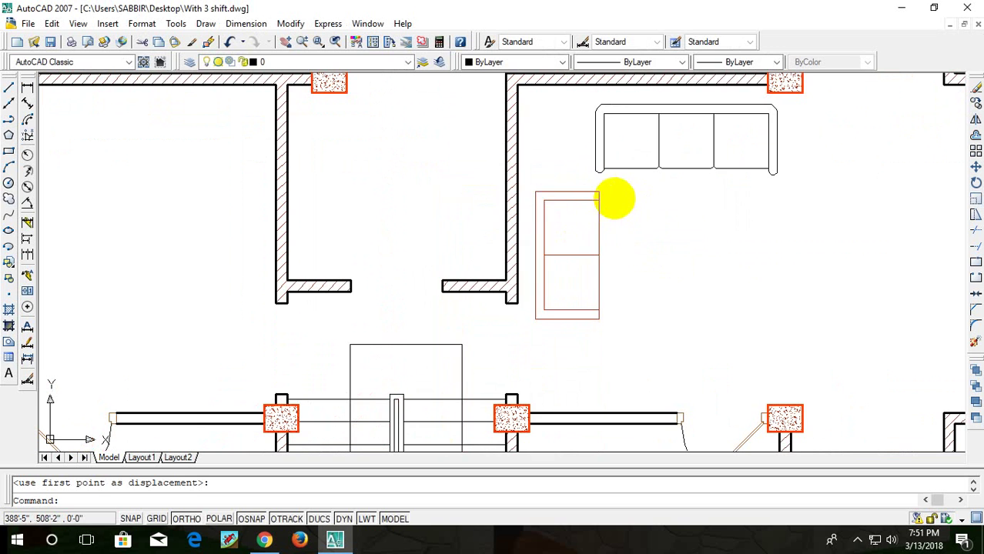
click(615, 199)
click(531, 328)
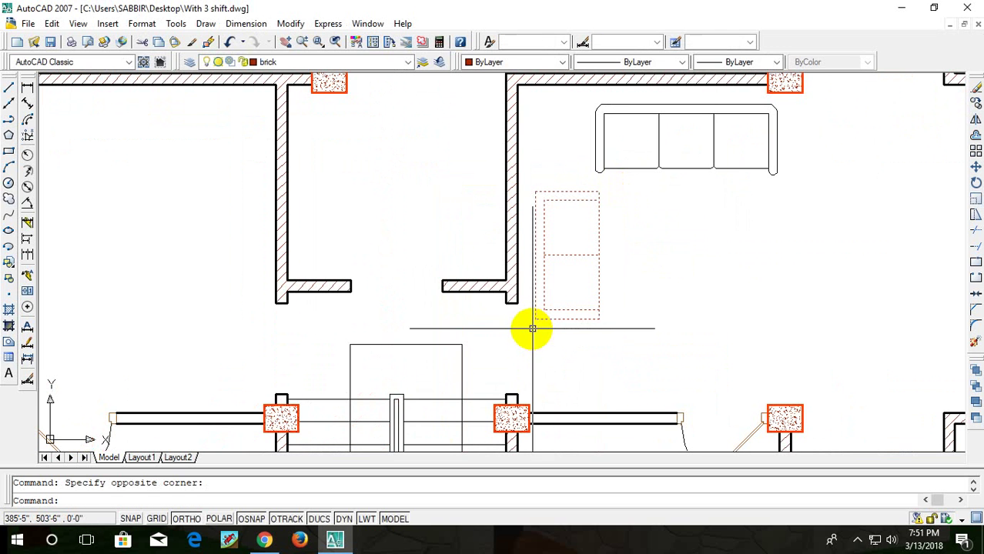
text(m)
key(Return)
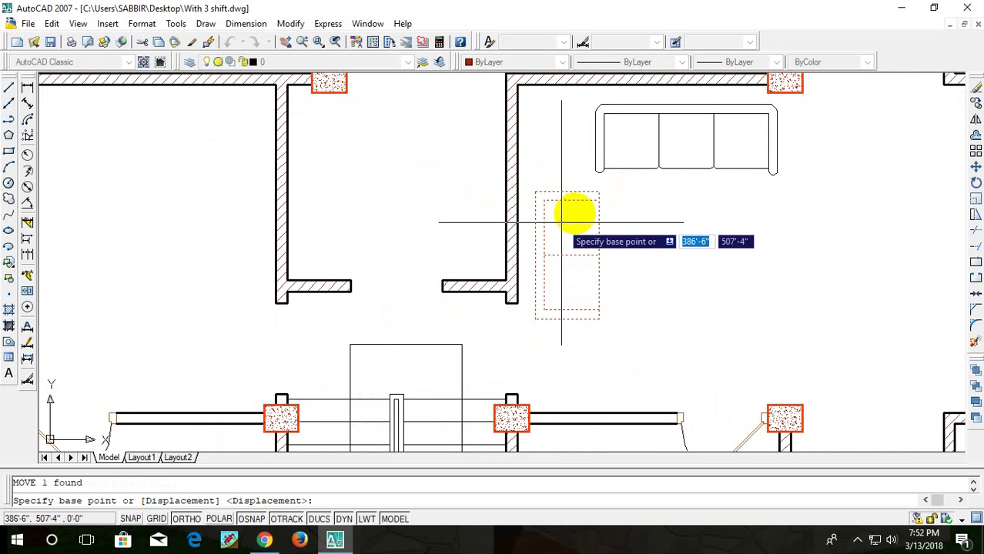
click(598, 200)
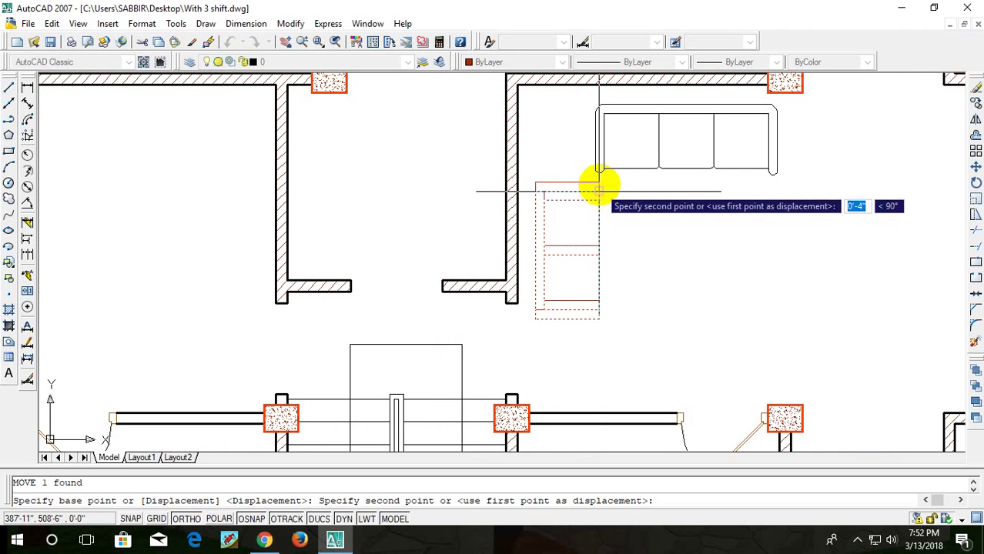
click(597, 191)
- Reselect the sofa and nudge it back into place along the top wall
middle_drag(620, 208, 616, 234)
click(785, 180)
click(565, 218)
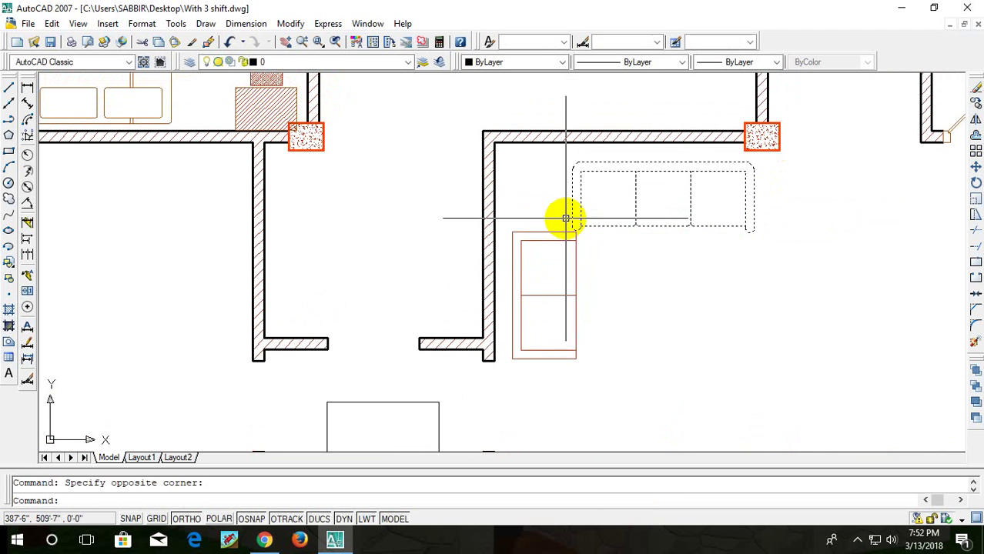
text(M)
key(Return)
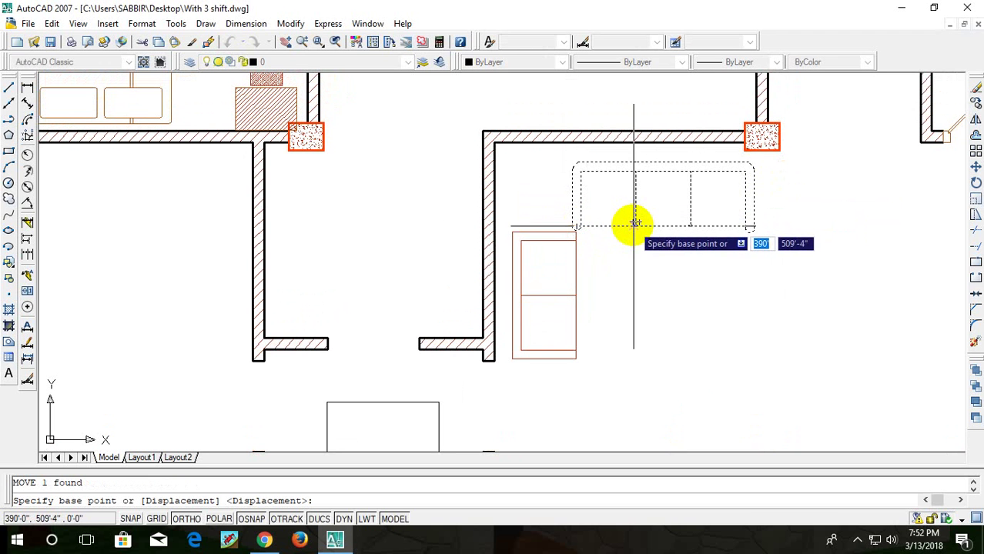
click(632, 166)
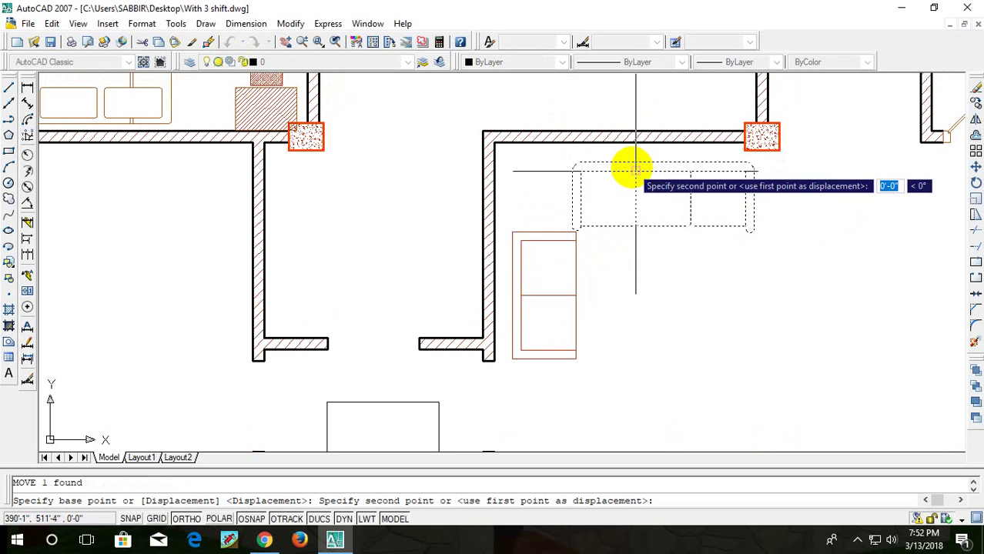
click(636, 171)
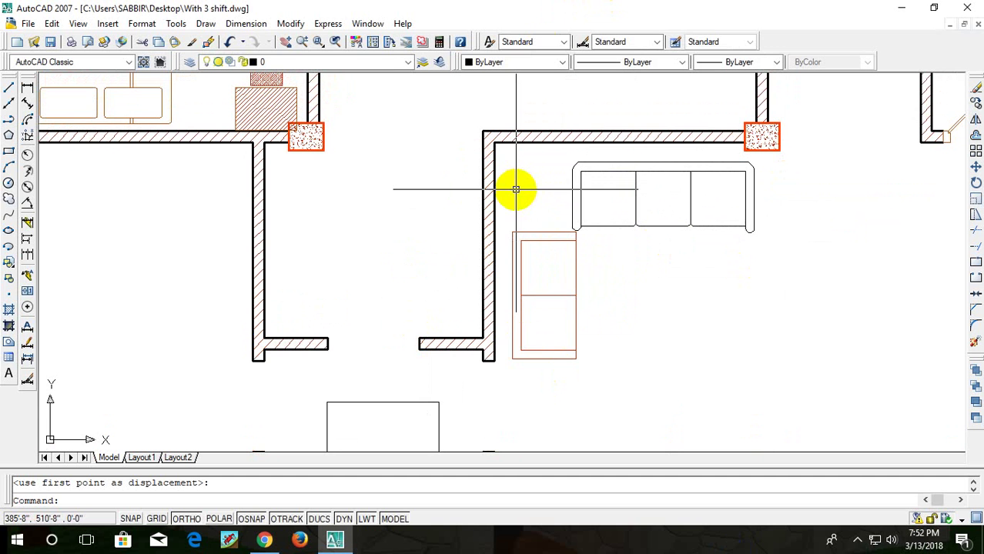
scroll(513, 189, down, 3)
scroll(520, 187, up, 2)
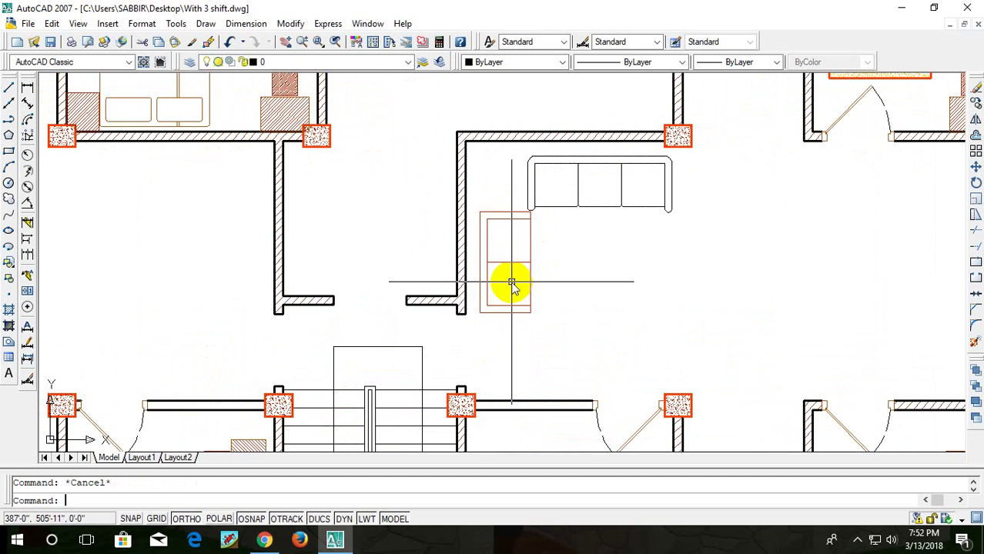
text(MA)
- Use MA to copy the side chair's red-brown properties onto the SOFA 2 block
key(Return)
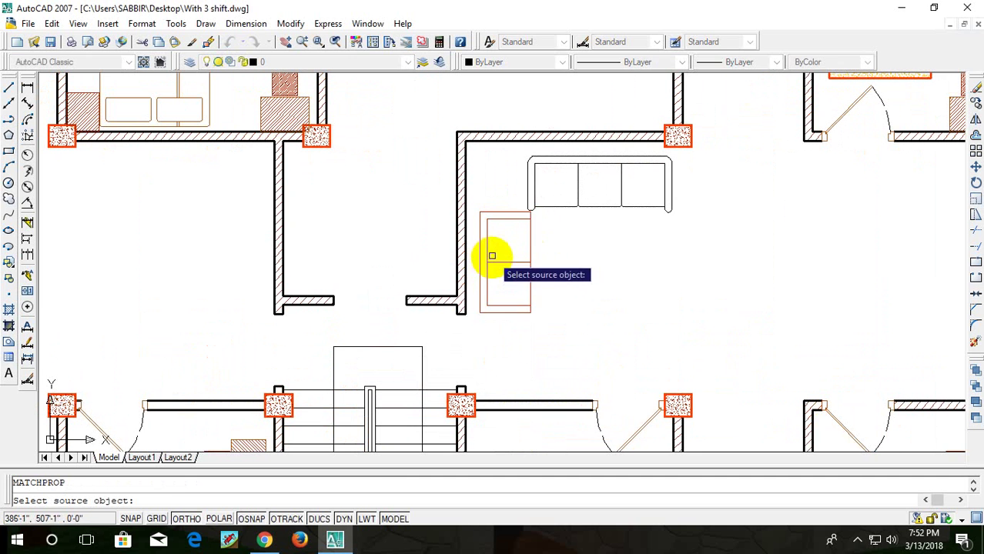
click(490, 261)
click(533, 184)
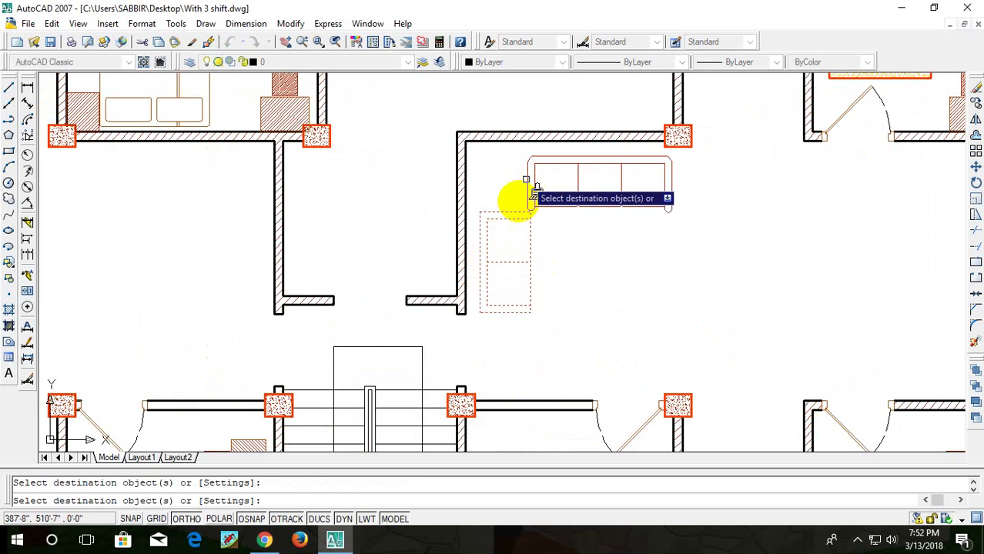
key(Escape)
scroll(570, 231, down, 3)
scroll(608, 265, up, 2)
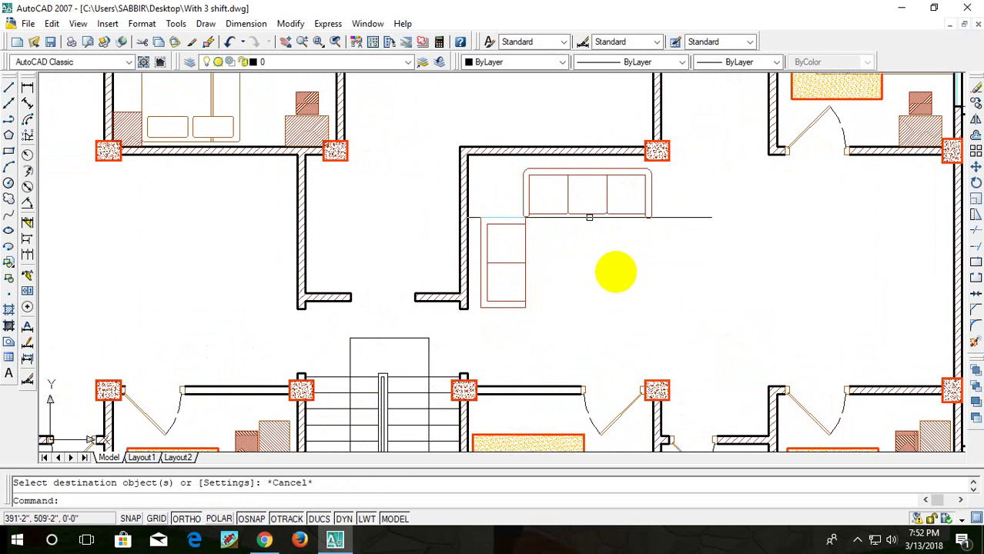
scroll(521, 266, up, 1)
scroll(732, 223, down, 4)
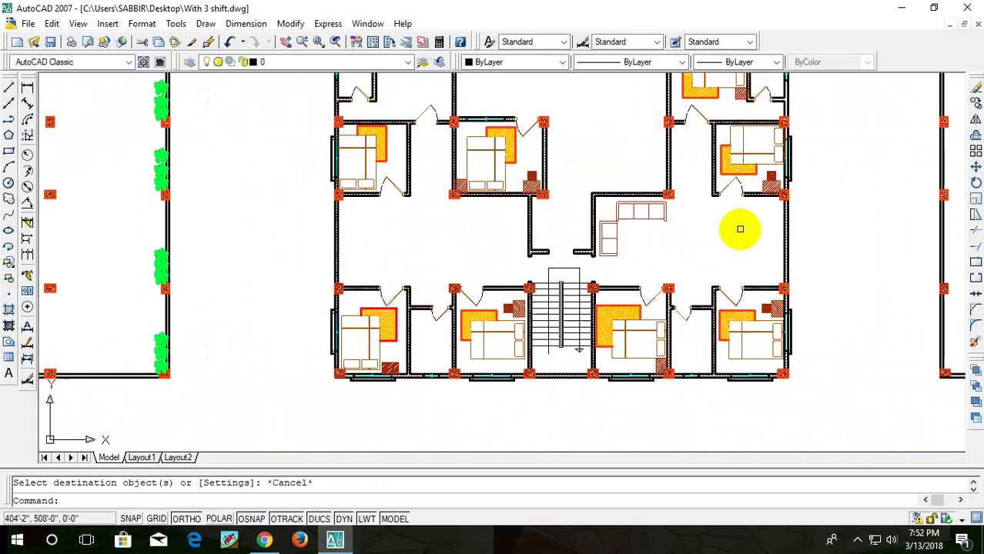
middle_drag(730, 220, 714, 270)
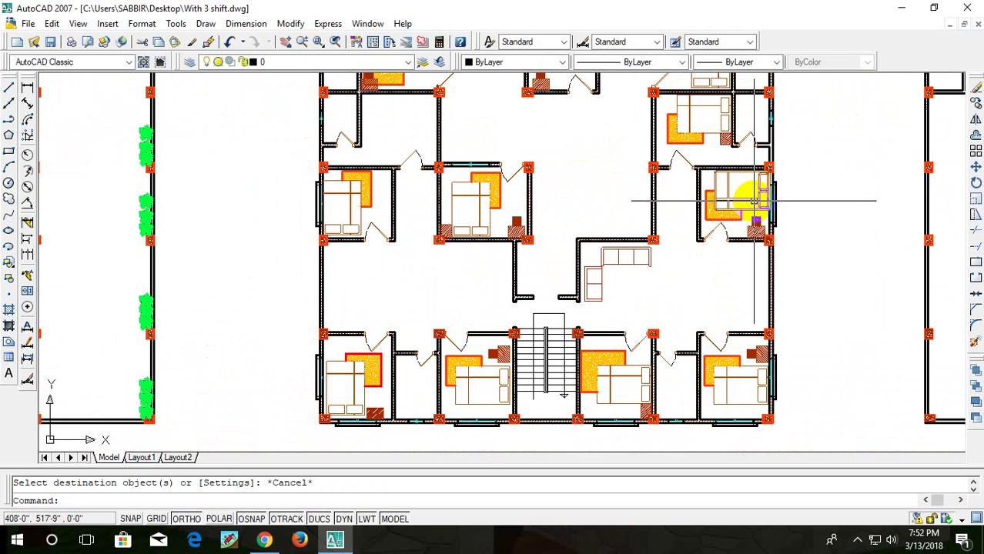
scroll(753, 205, up, 3)
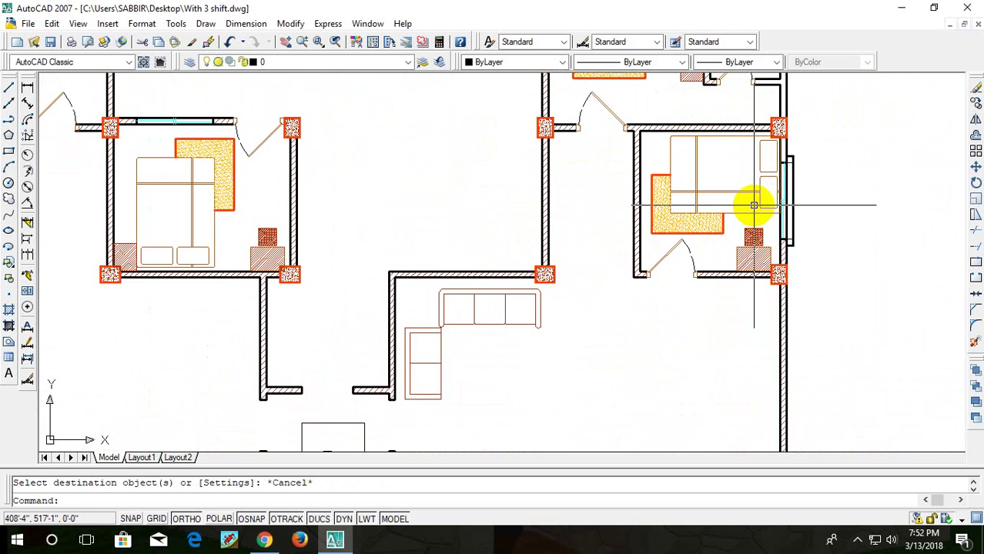
- Erase the bed and the rug remnants from the room to the upper right
click(725, 214)
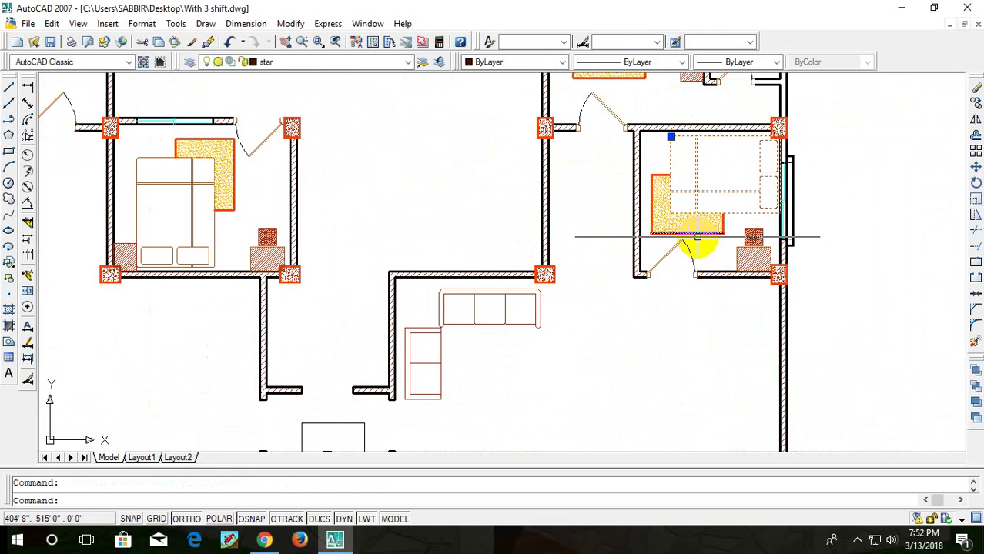
key(Delete)
click(697, 234)
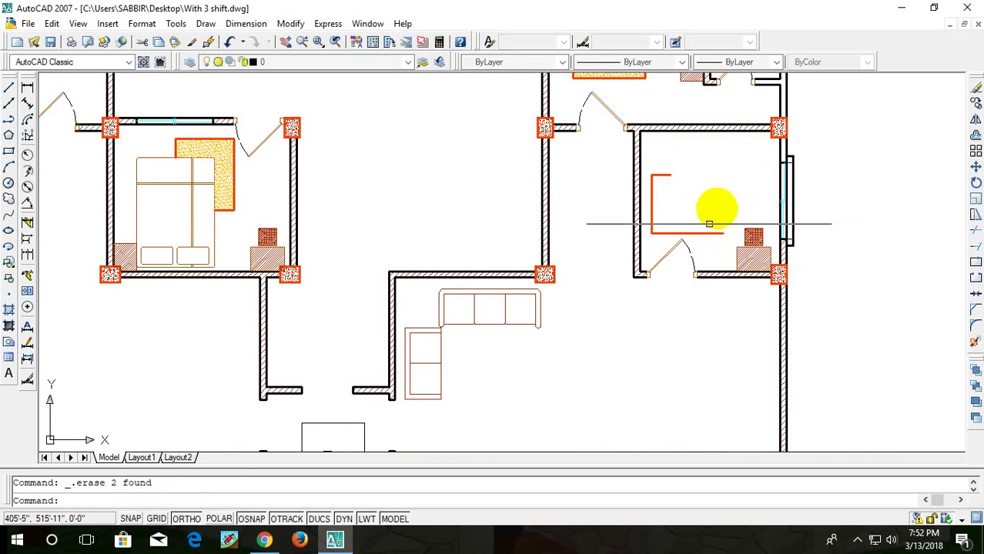
click(716, 259)
click(692, 201)
click(692, 165)
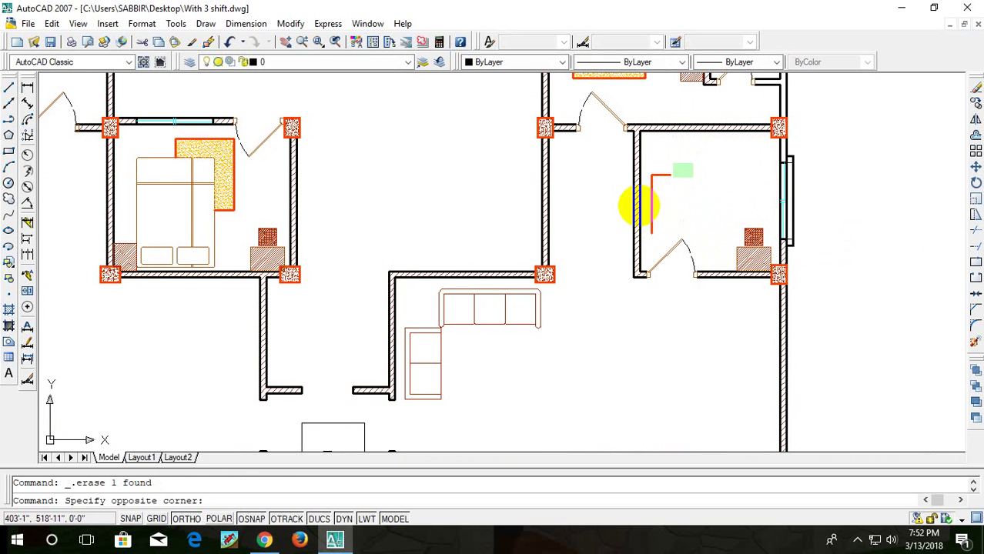
click(645, 216)
key(Delete)
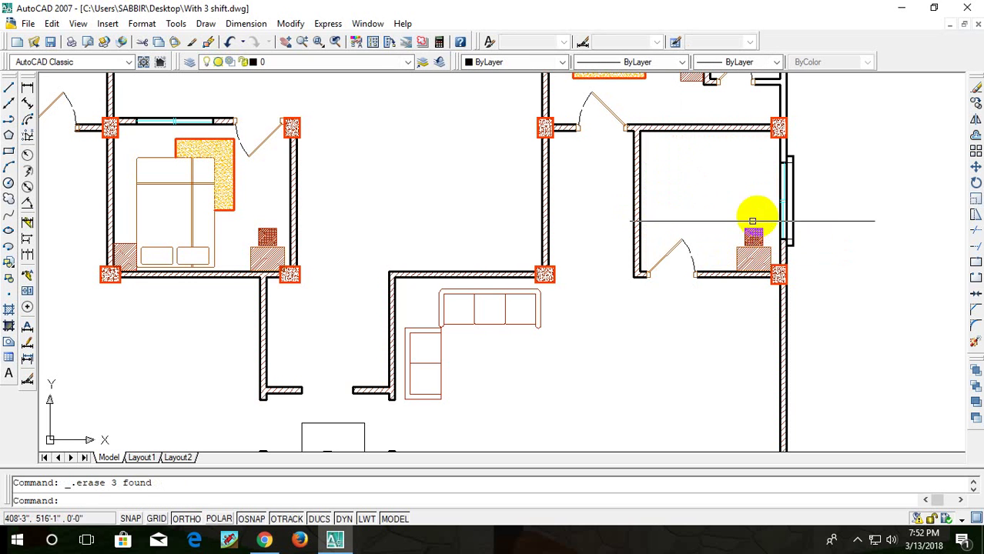
- Erase the bedside table, then reframe the view on the lobby's sofa set
click(776, 207)
click(751, 235)
key(Delete)
scroll(731, 208, down, 2)
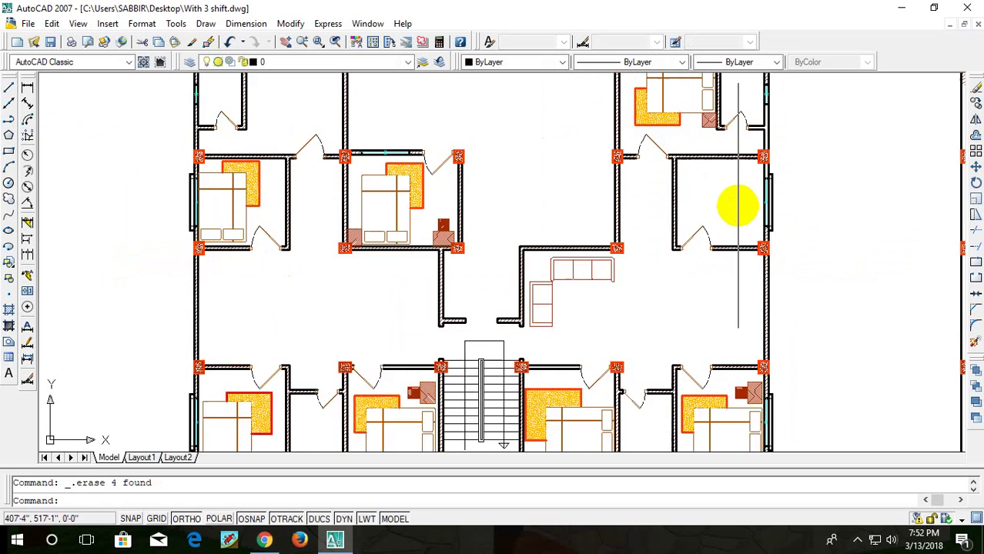
scroll(651, 252, down, 3)
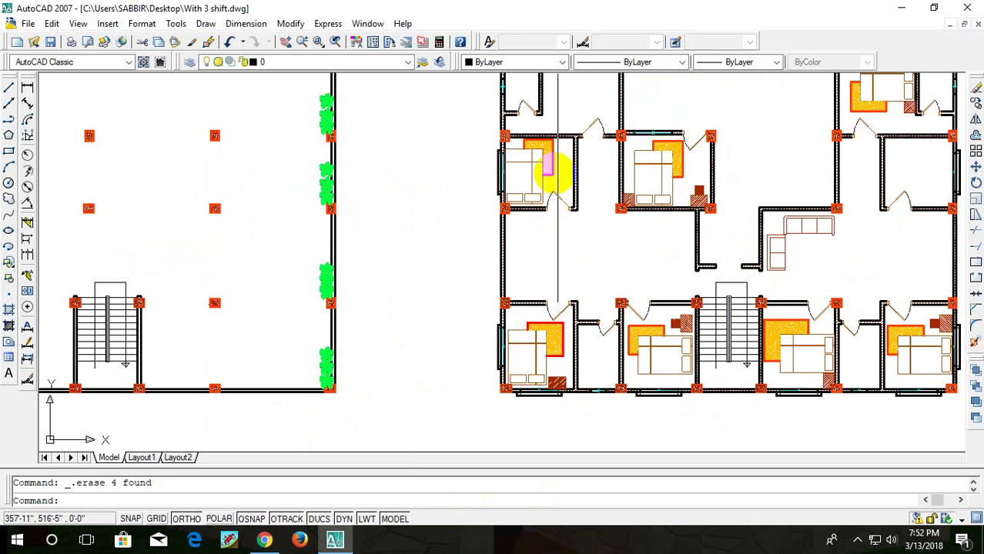
middle_drag(588, 246, 434, 269)
scroll(654, 284, up, 4)
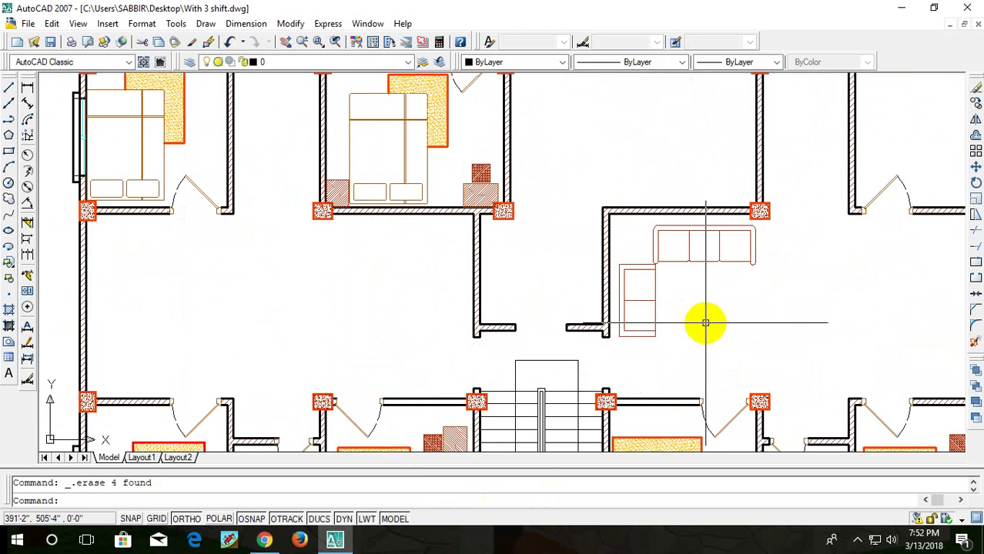
middle_drag(703, 323, 680, 310)
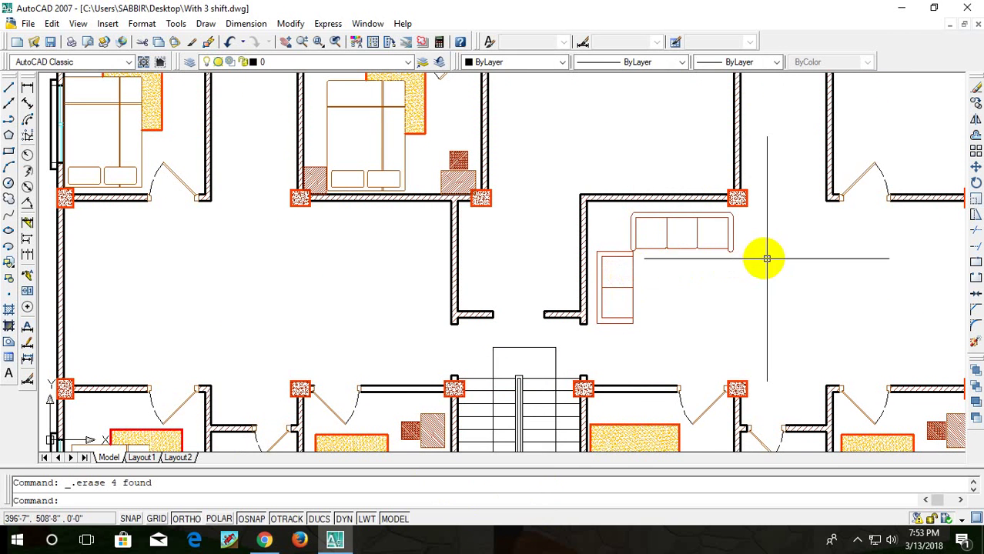
middle_drag(766, 259, 762, 301)
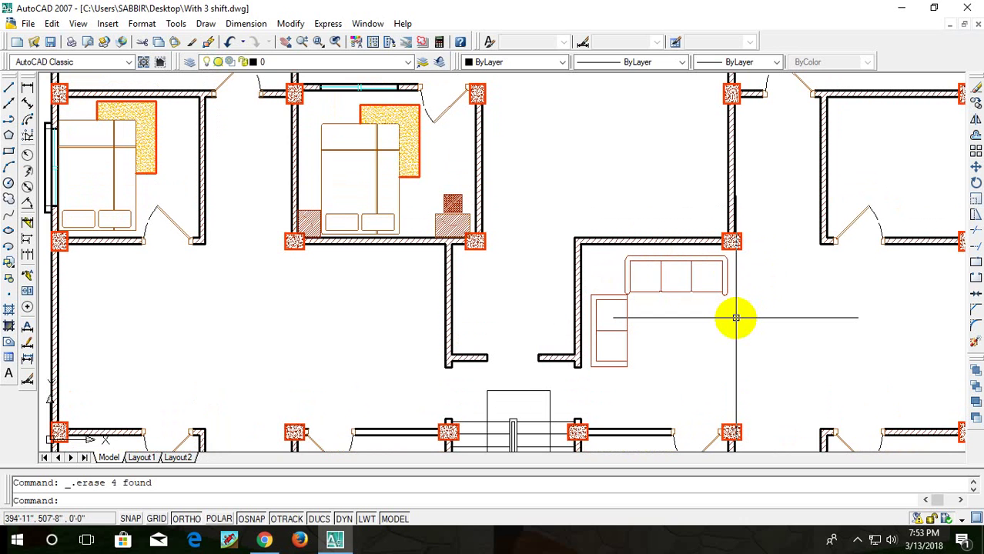
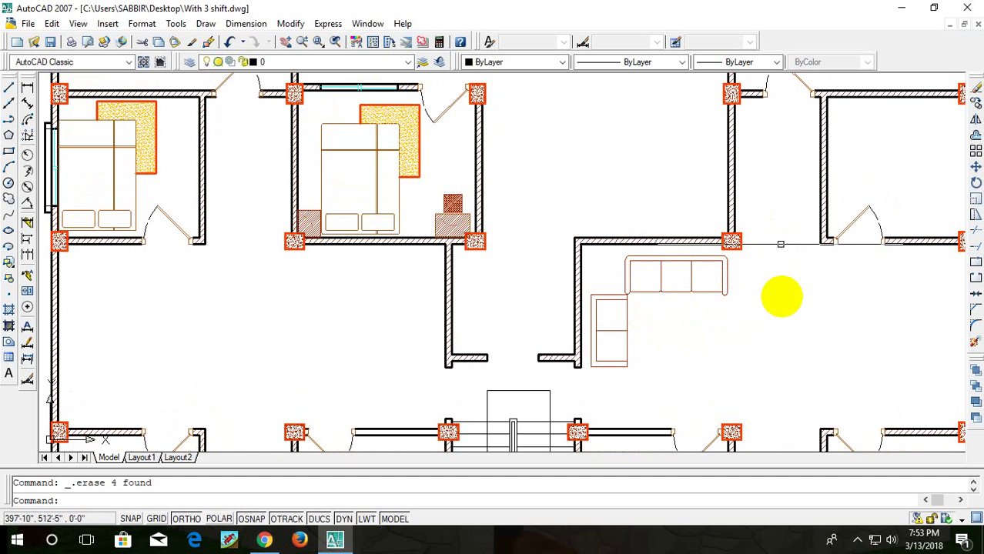
- Centre the living room in view around the left armchair
middle_drag(746, 293, 753, 236)
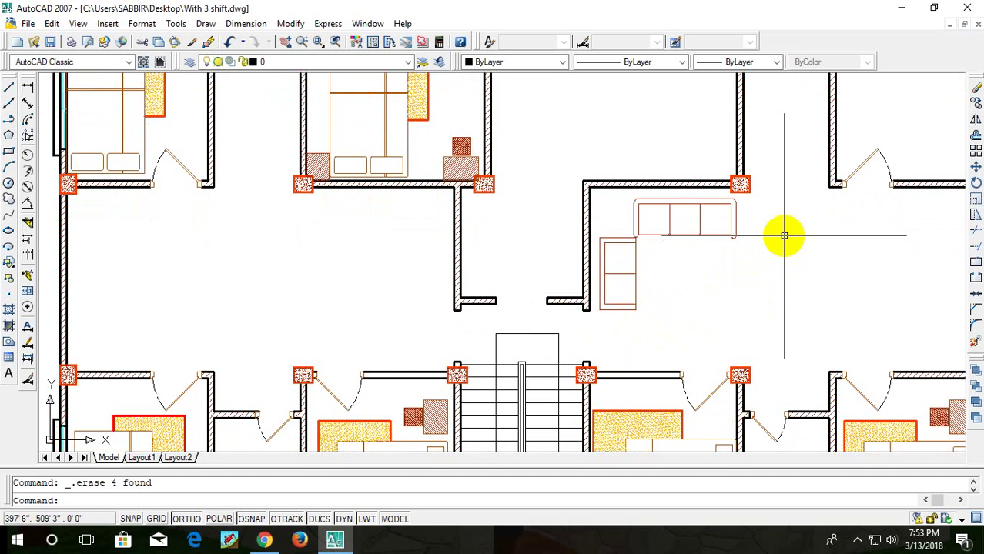
click(636, 274)
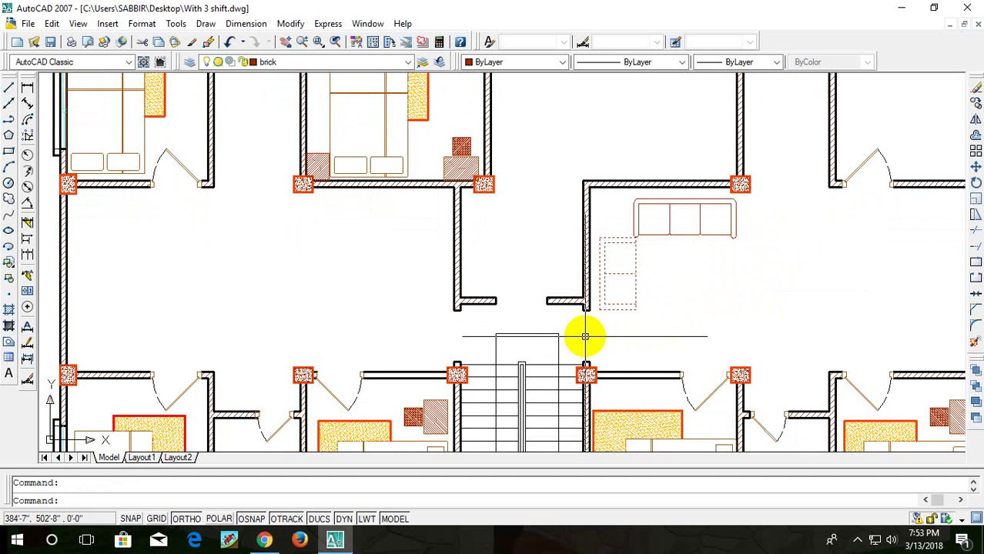
right_click(584, 337)
key(Escape)
scroll(654, 254, down, 5)
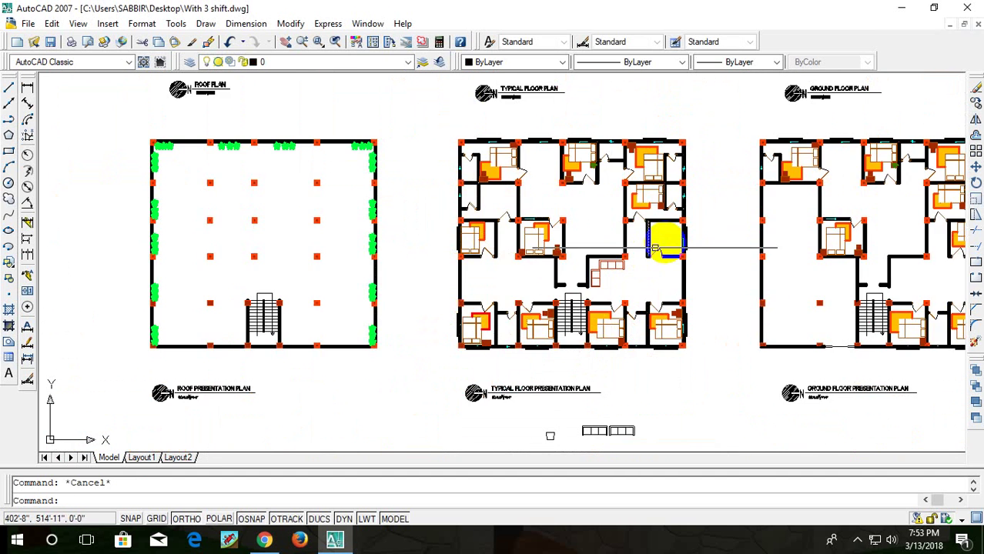
scroll(653, 270, up, 5)
scroll(669, 253, down, 3)
scroll(593, 317, up, 3)
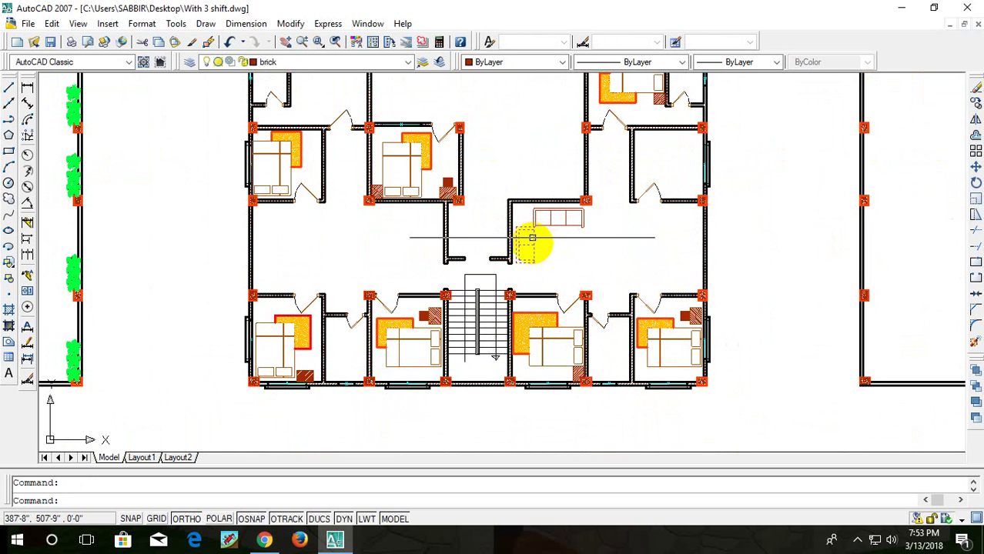
key(Escape)
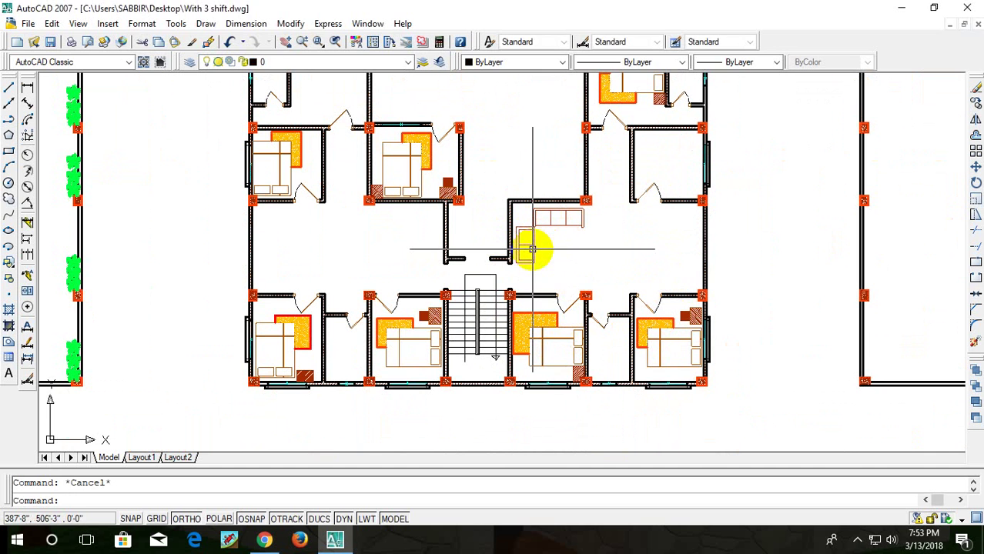
text(RO)
- Copy the left armchair a short distance to its right
key(Return)
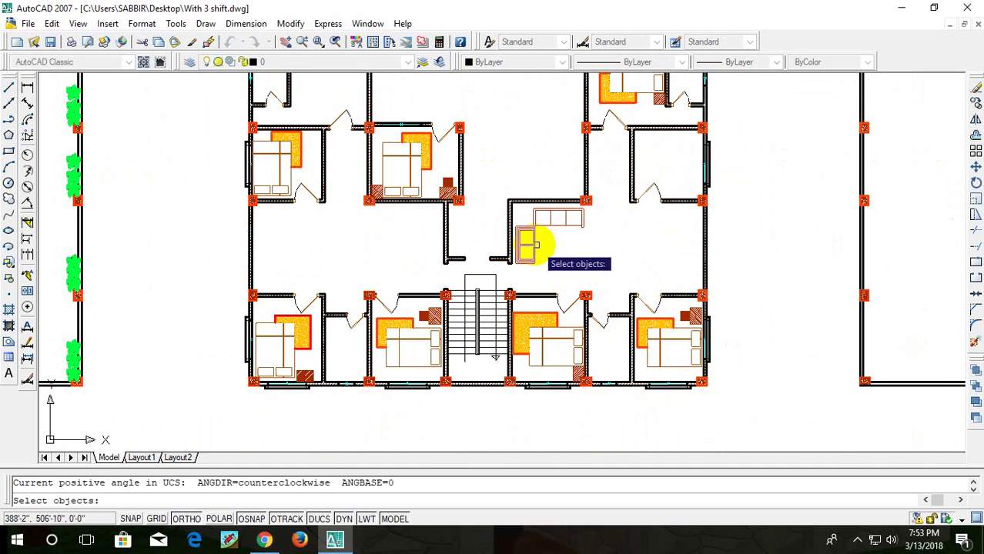
key(Return)
click(528, 244)
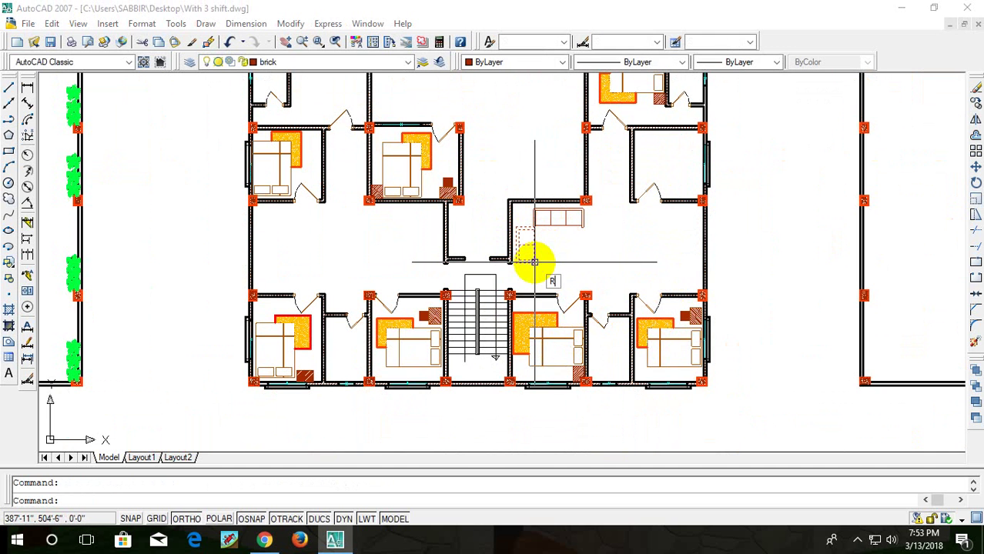
text(ro)
key(Return)
key(Escape)
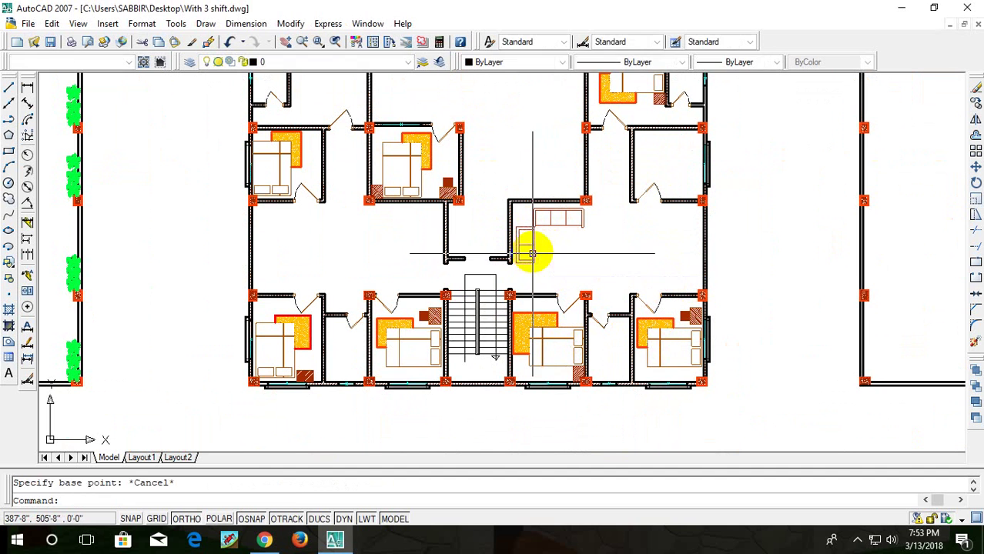
text(c)
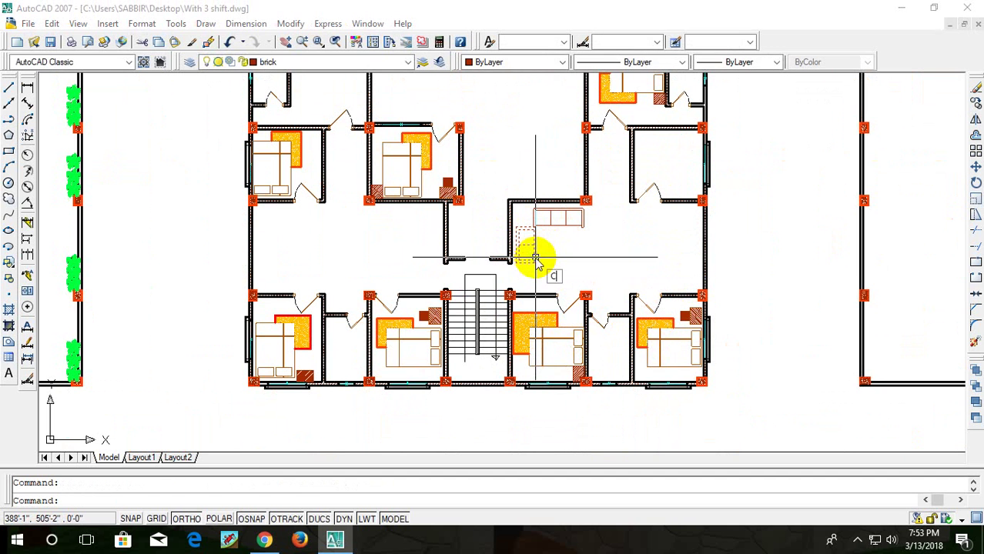
text(o)
key(Return)
click(533, 257)
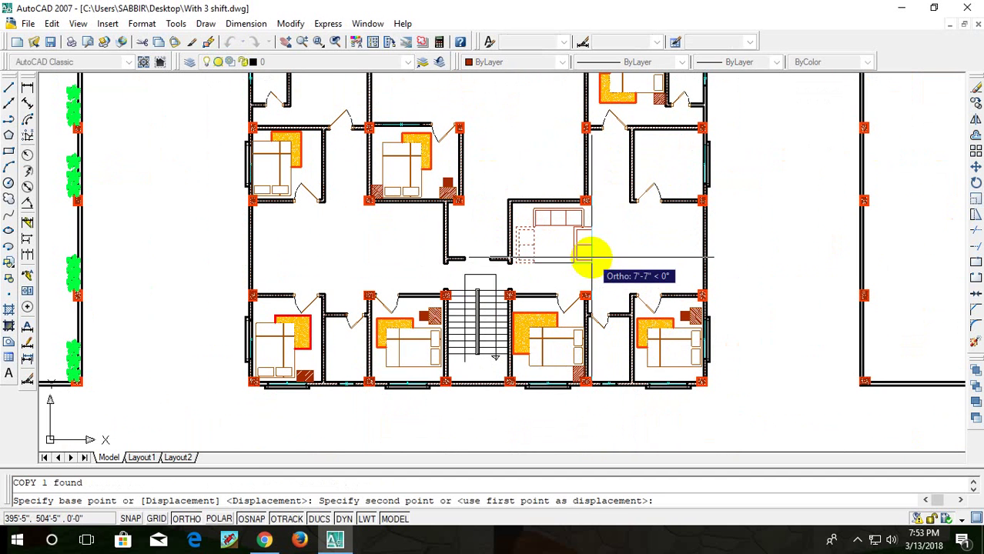
click(586, 257)
key(Escape)
- Rotate the armchair copy 180 degrees
click(583, 245)
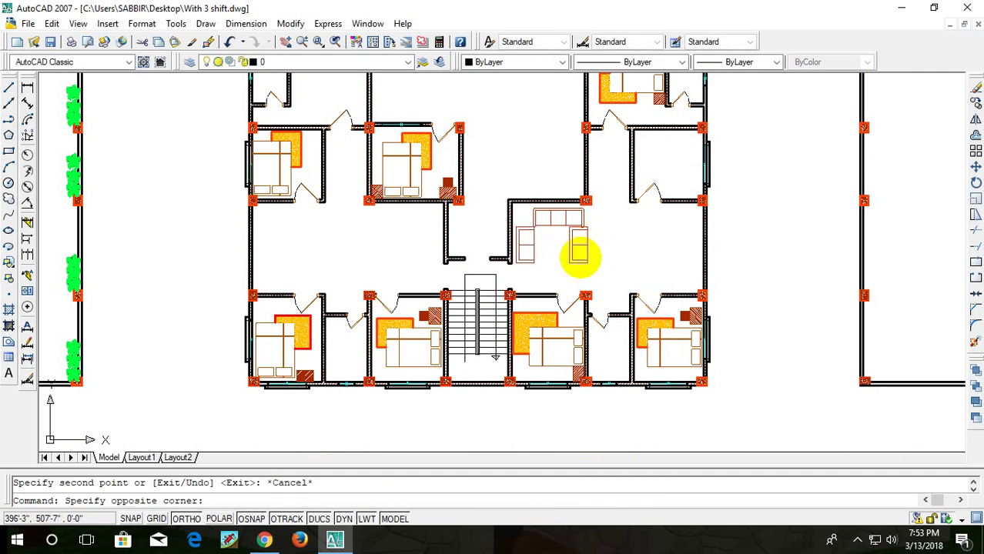
click(571, 262)
text(r)
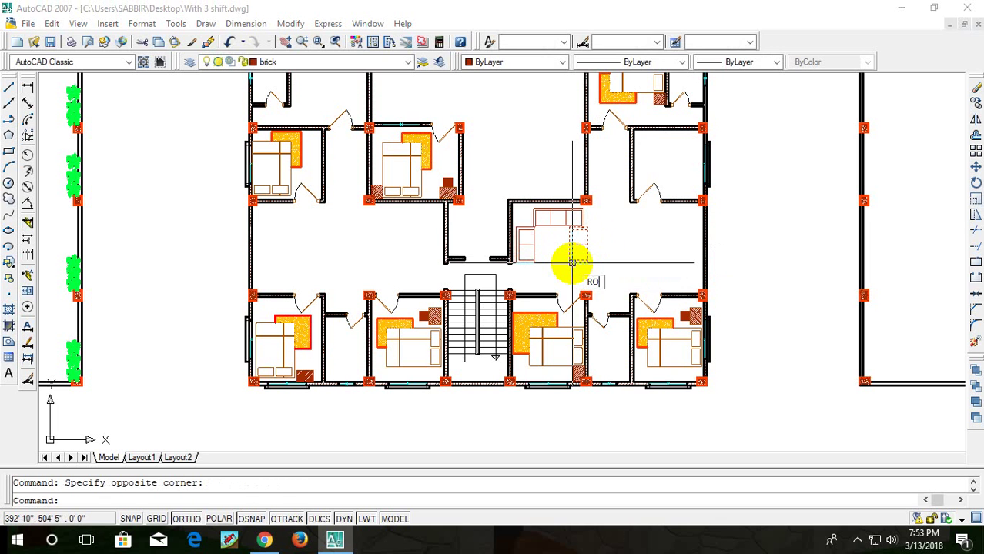
key(Return)
click(578, 257)
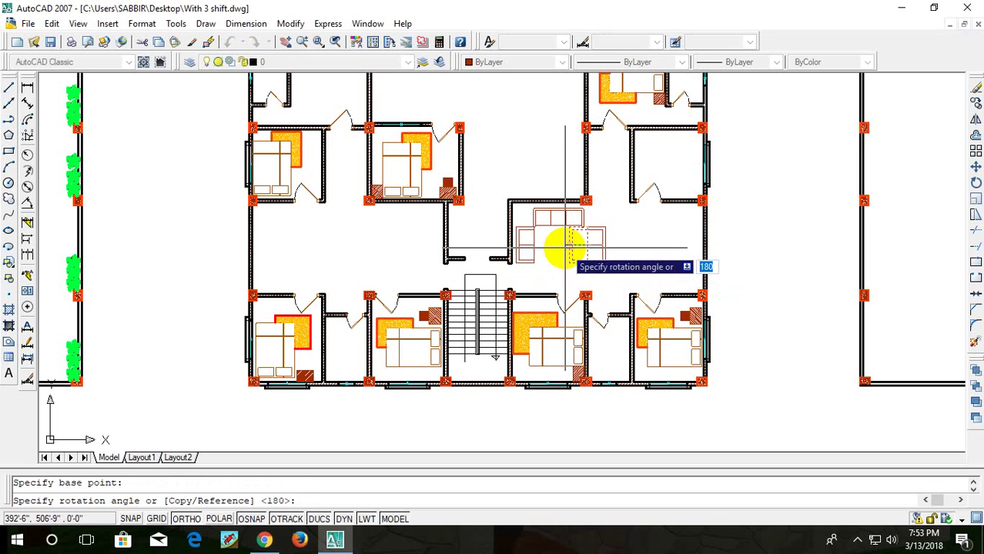
click(567, 247)
- Move the rotated armchair against the sofa's right end
click(636, 235)
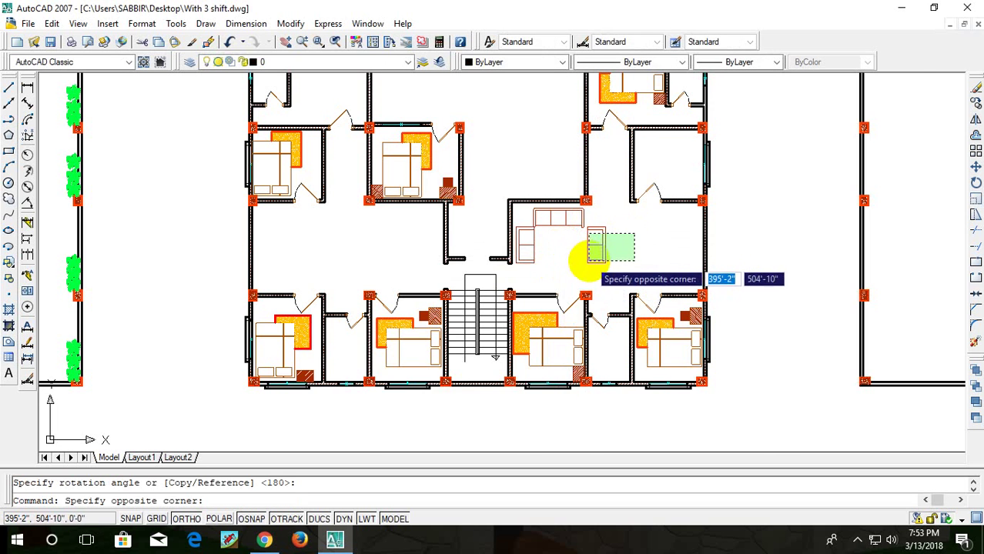
click(583, 241)
scroll(584, 241, up, 5)
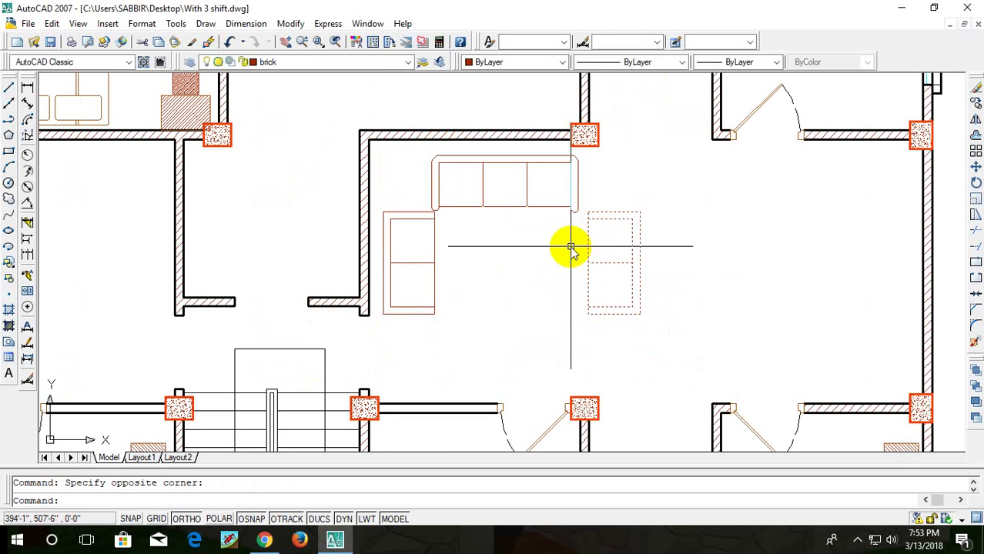
text(m)
key(Return)
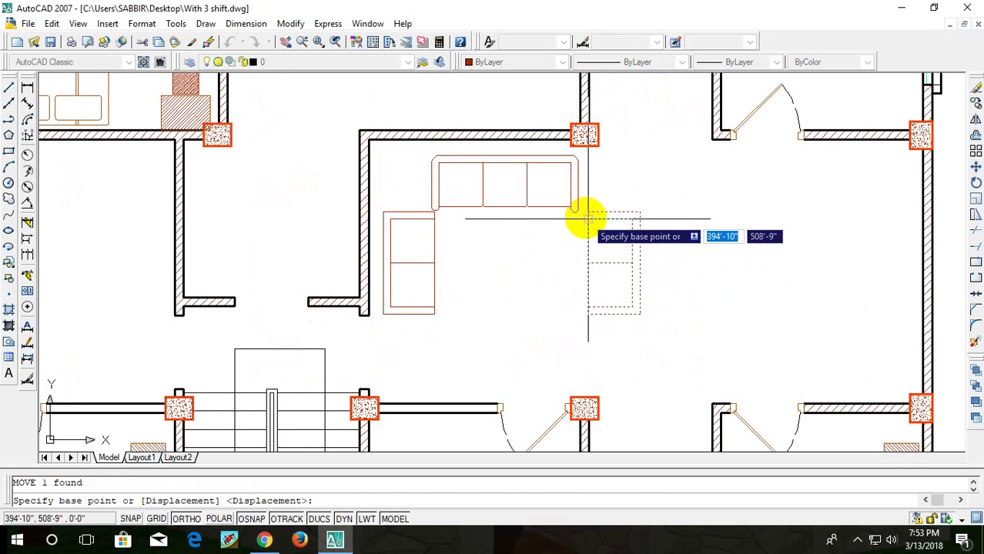
click(587, 212)
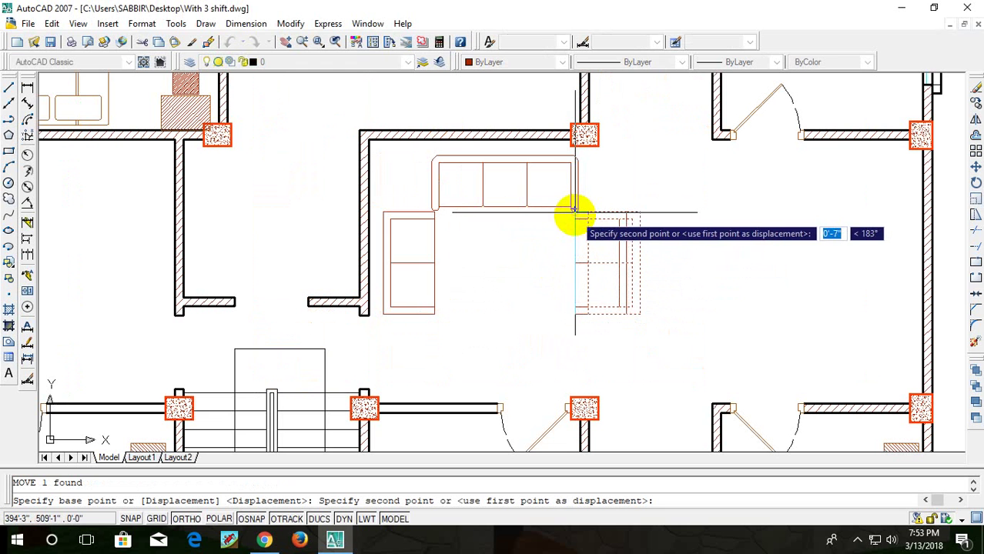
click(574, 210)
- Zoom and pan onto the sofa's left armchair, cancelling a stray move command
scroll(587, 219, up, 3)
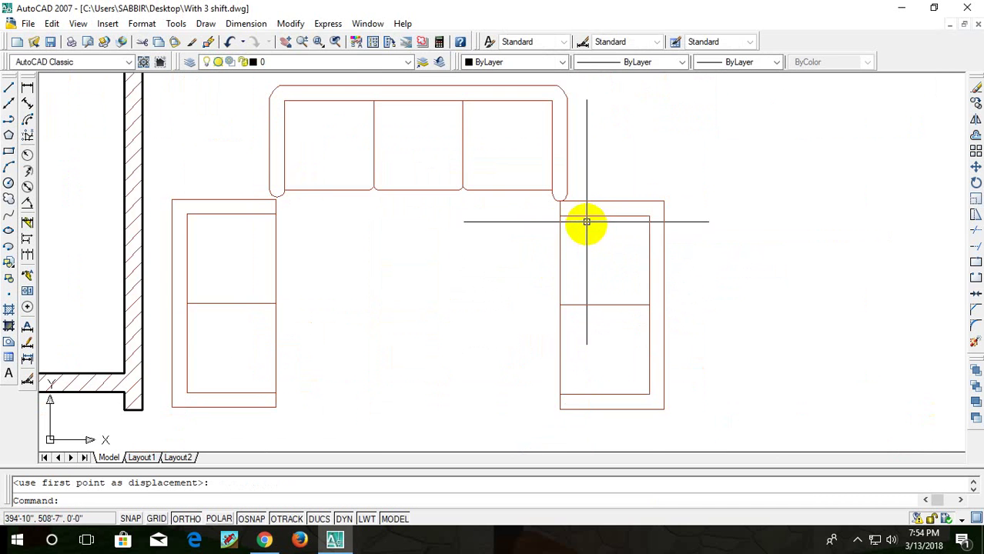
middle_drag(587, 226, 659, 216)
scroll(656, 219, down, 2)
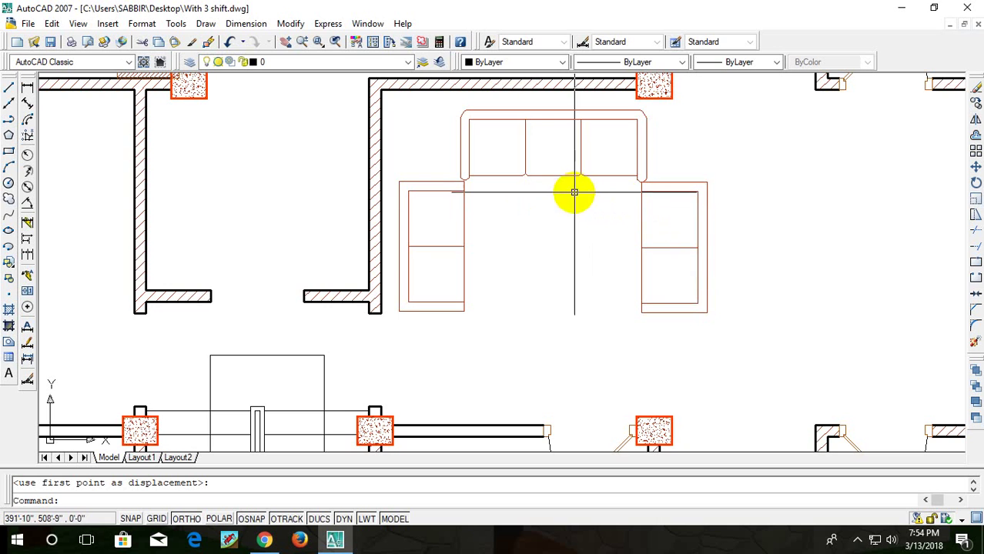
scroll(471, 197, up, 3)
scroll(585, 215, up, 1)
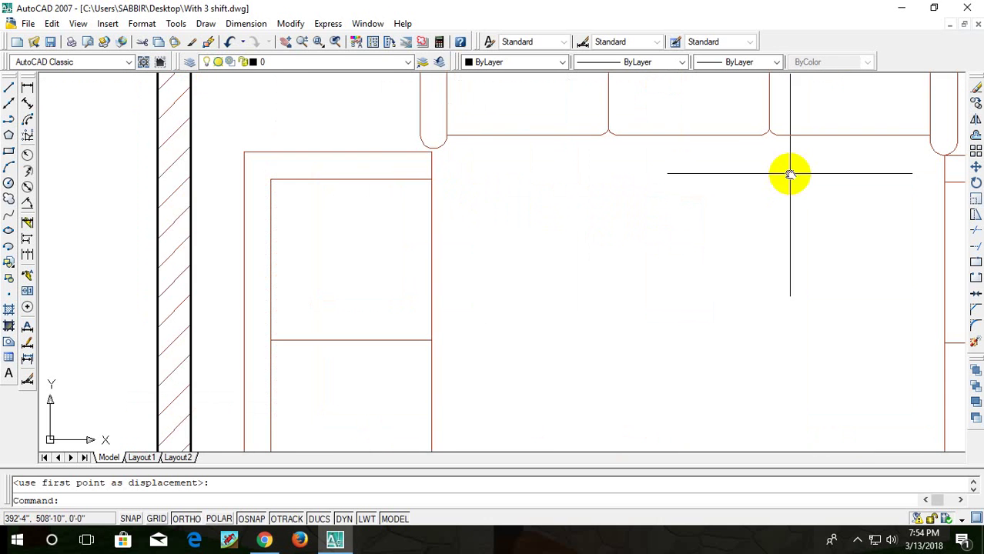
middle_drag(785, 171, 669, 185)
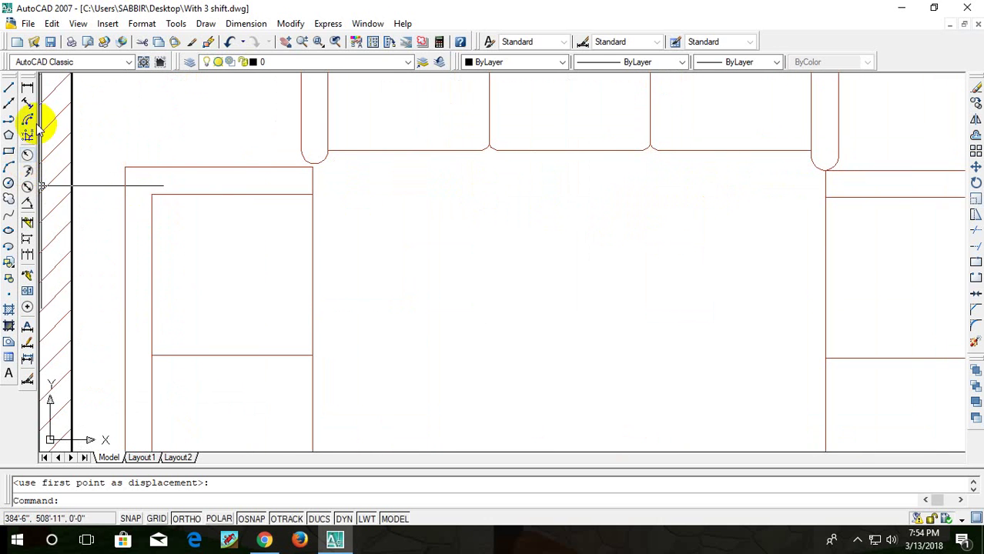
text(k)
key(Return)
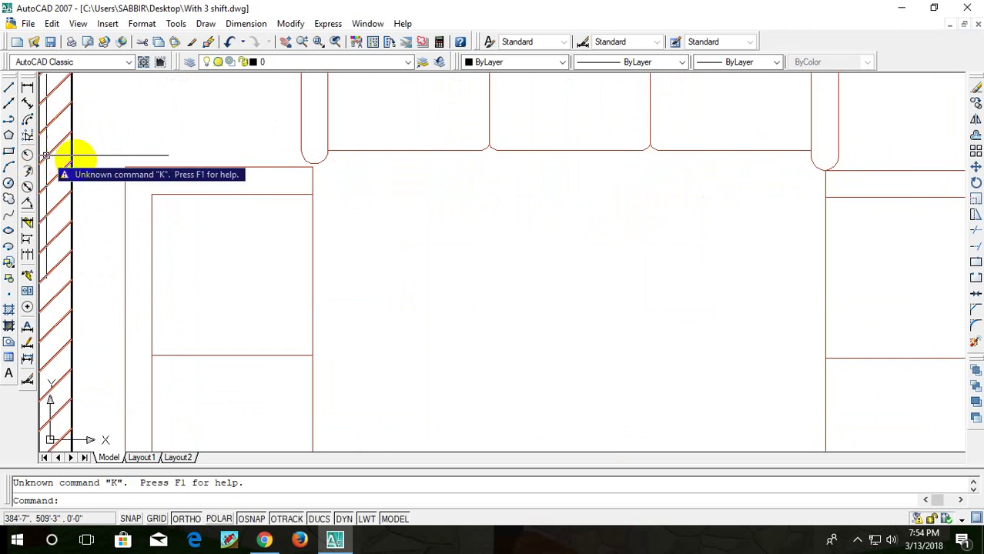
text(m)
key(Return)
key(Escape)
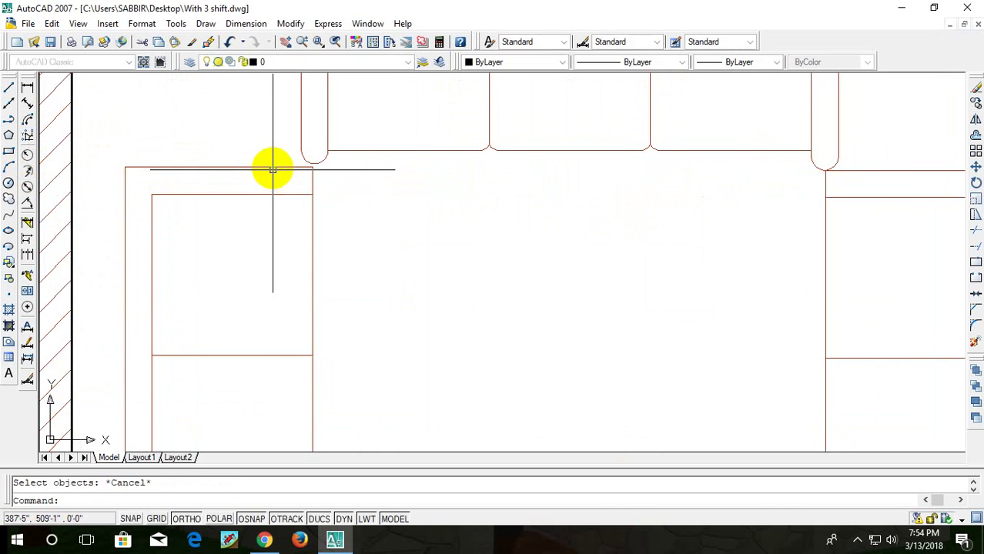
key(Escape)
- Draw a line from the left armchair's top corner across the sofa front
text(l)
key(Return)
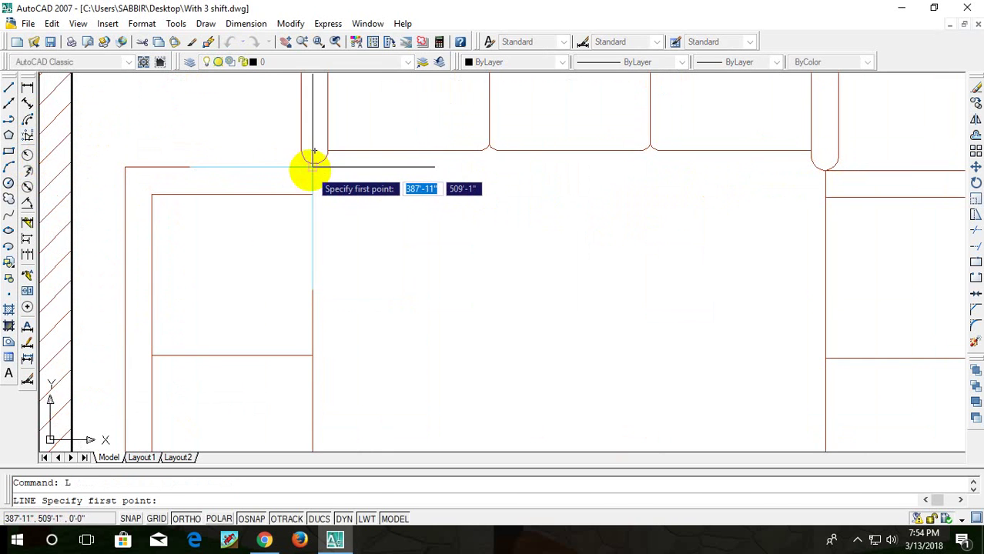
click(312, 163)
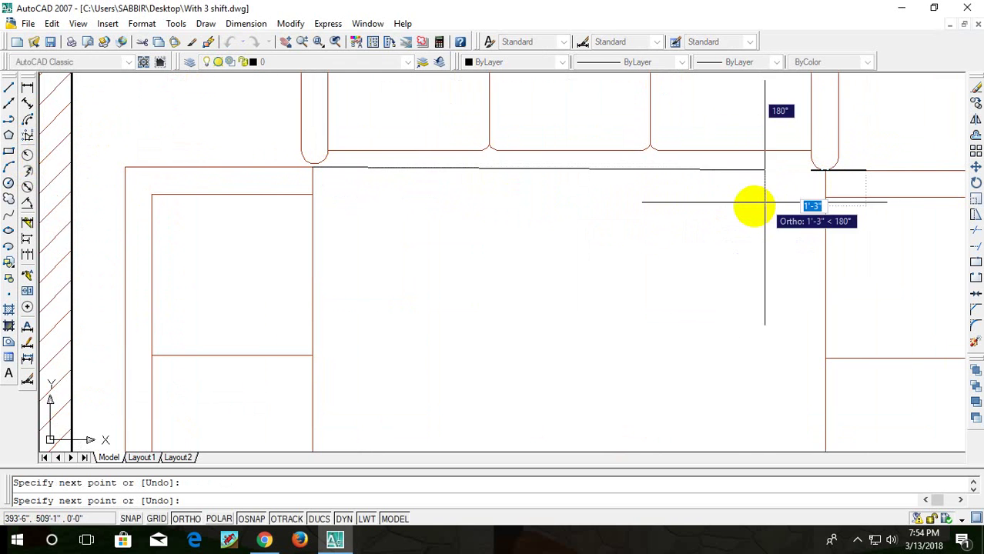
key(Escape)
scroll(707, 164, down, 4)
scroll(707, 165, up, 2)
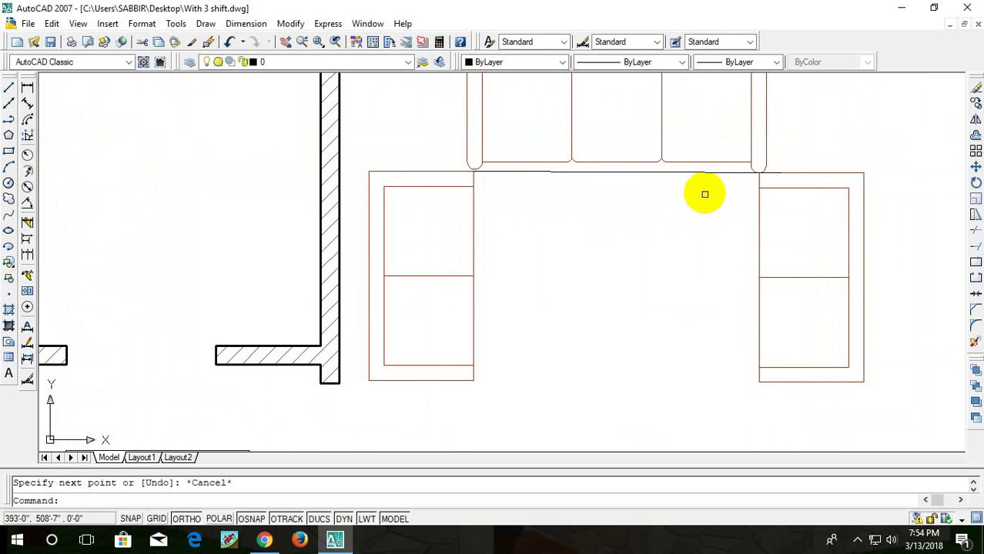
scroll(758, 159, up, 5)
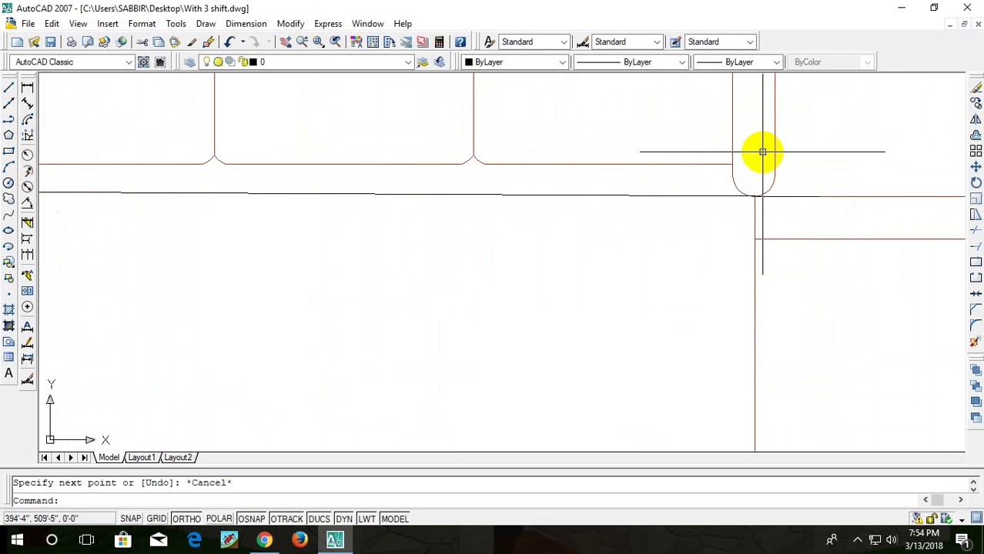
scroll(762, 156, down, 2)
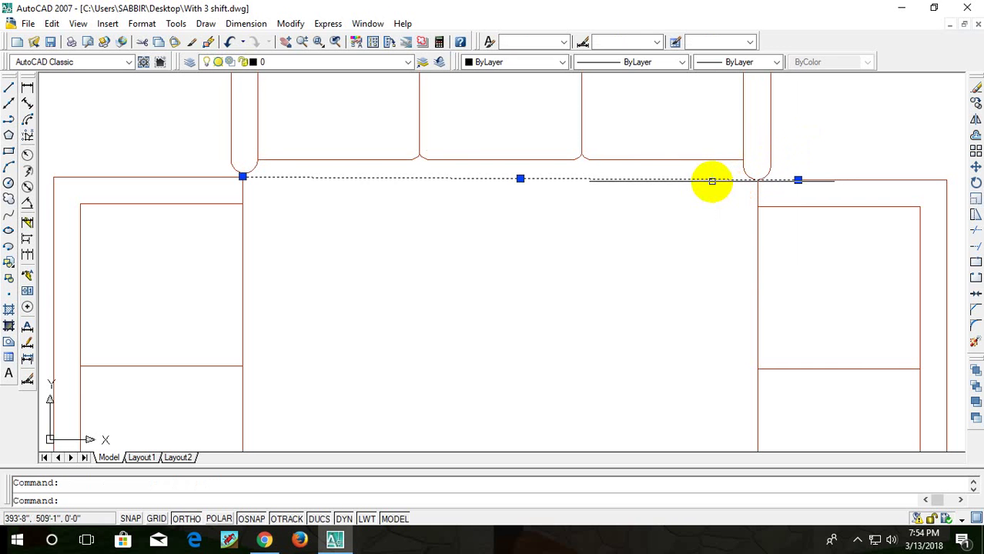
- Replace the sofa-front line with one joining the sofa's bottom corners
key(Delete)
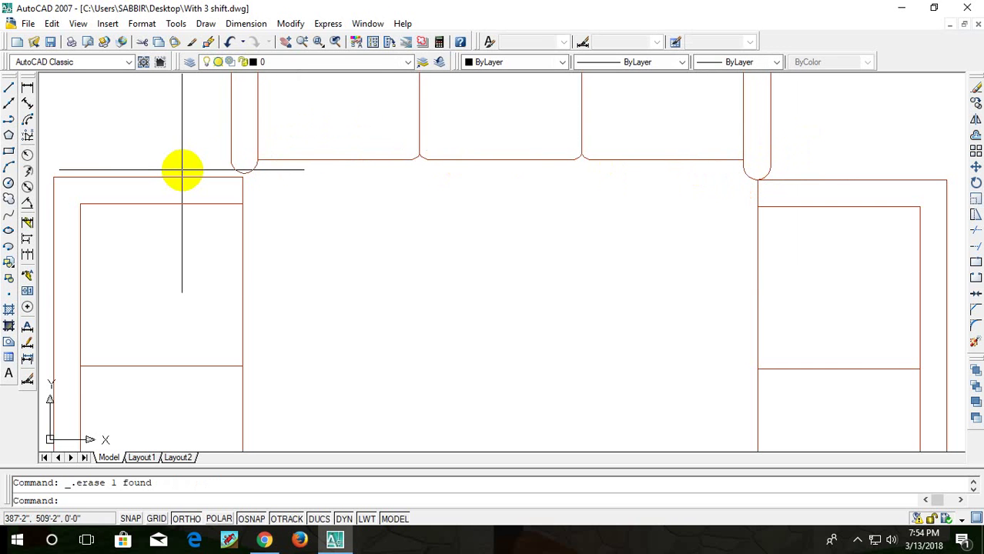
text(l)
key(Return)
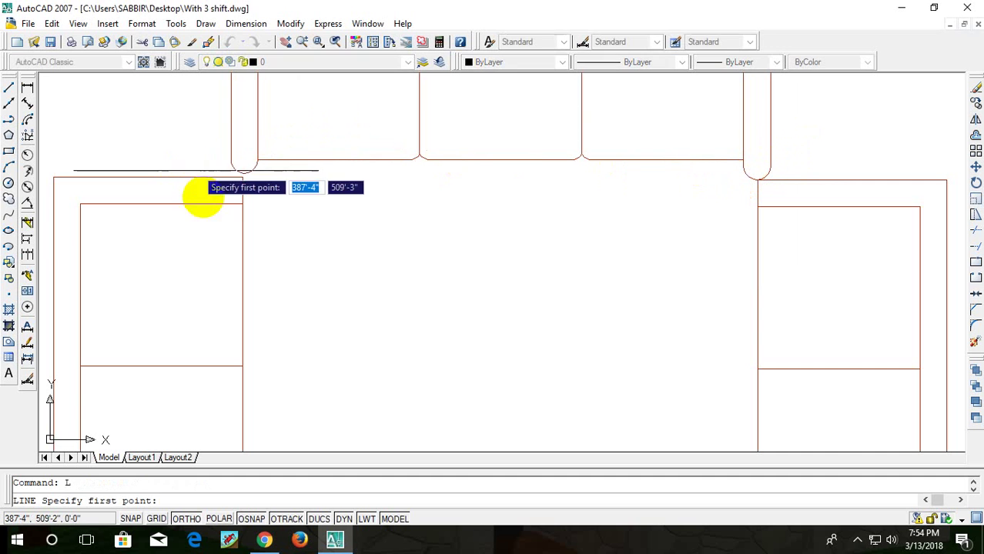
click(243, 170)
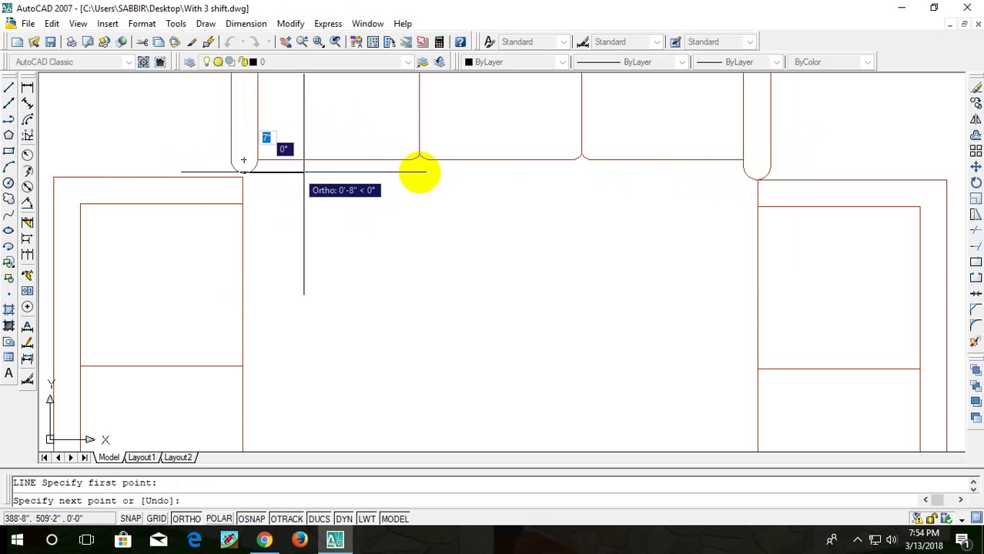
click(769, 169)
key(Escape)
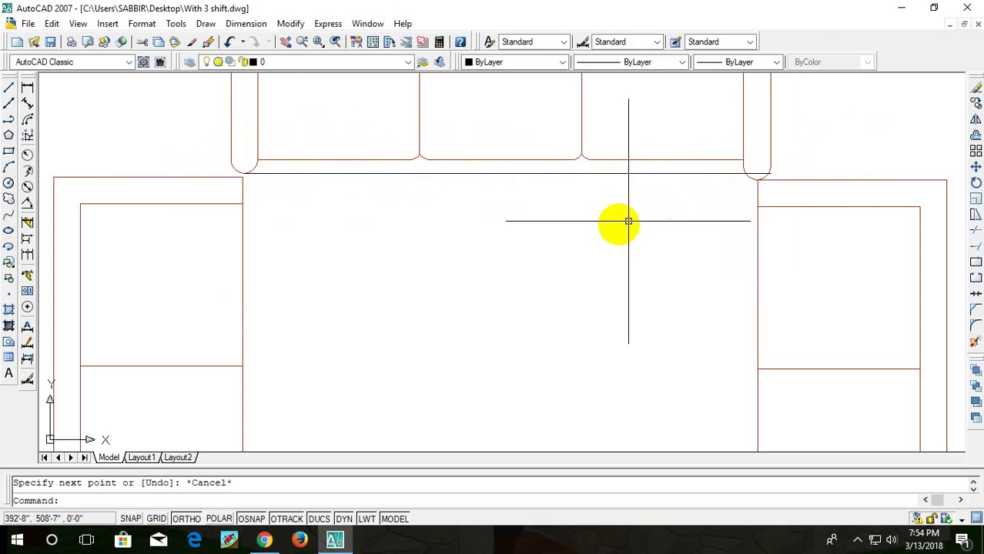
- Explode the sofa block into lines and erase its rounded right corner
middle_drag(628, 221, 586, 252)
click(751, 133)
click(666, 174)
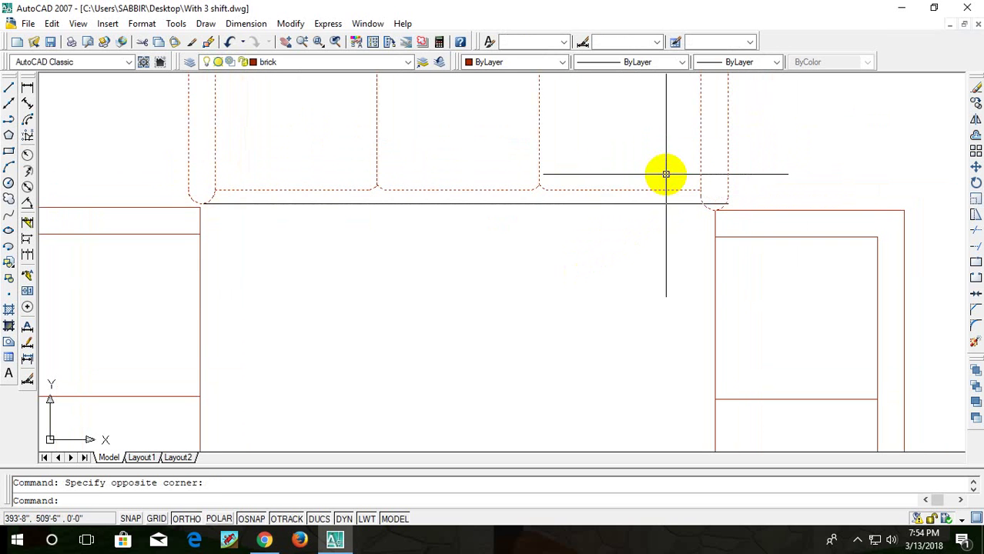
text(x)
key(Return)
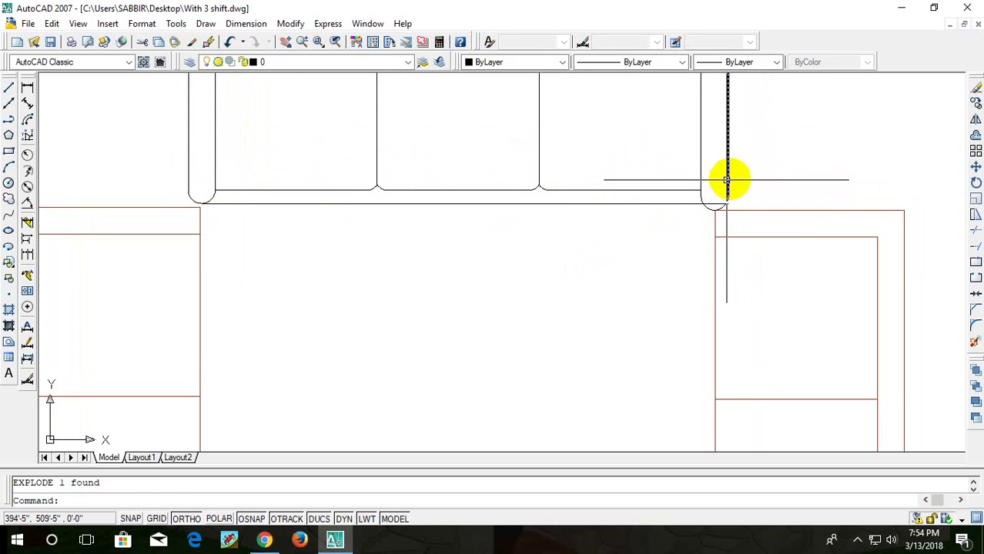
click(714, 206)
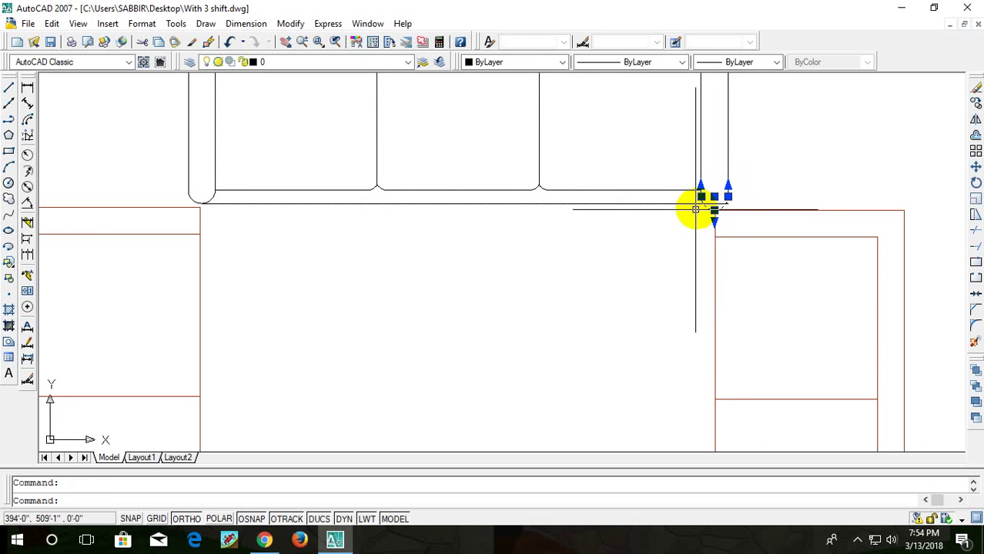
key(Delete)
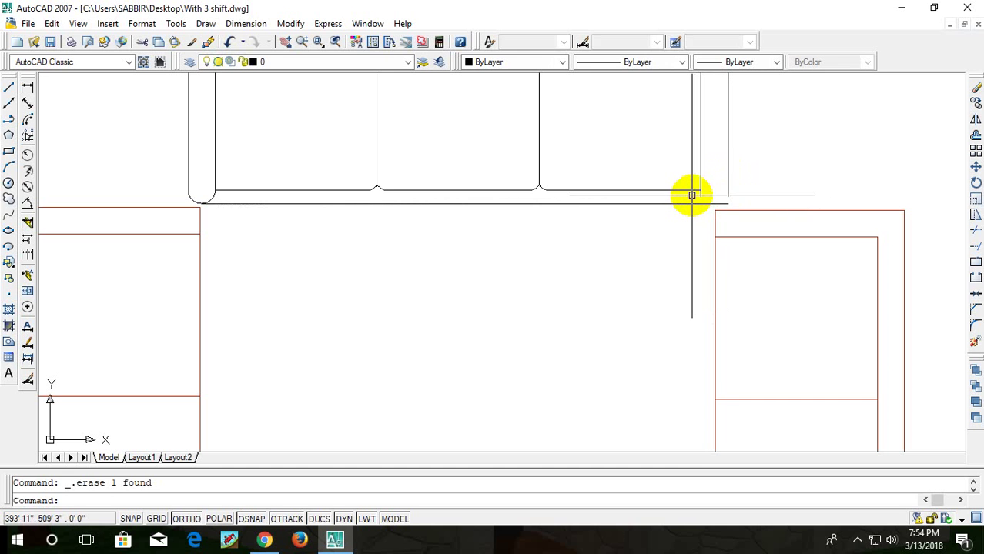
text(l)
key(Return)
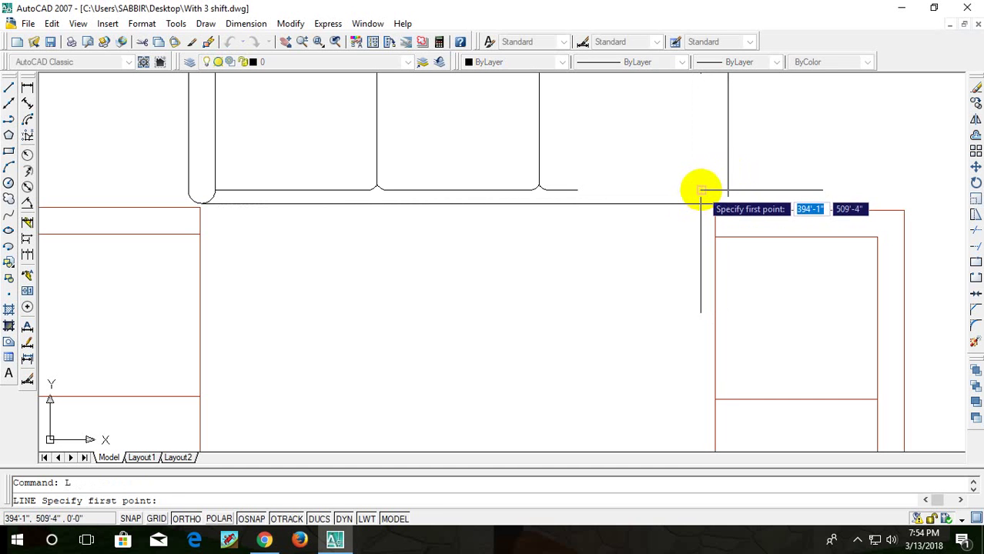
- Draw a short trial line at the right arm, then delete it
click(700, 191)
click(727, 189)
key(Escape)
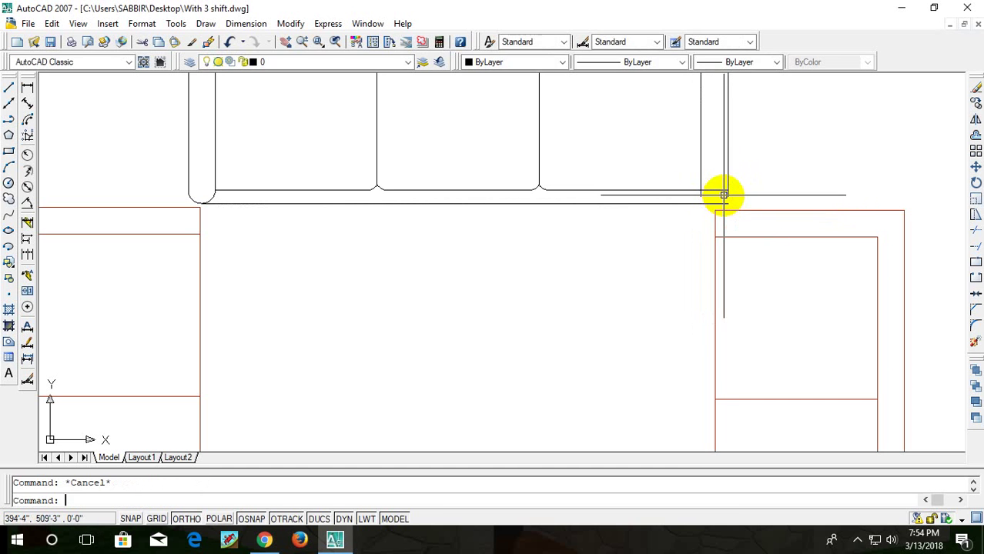
text(TR)
key(Return)
key(Return)
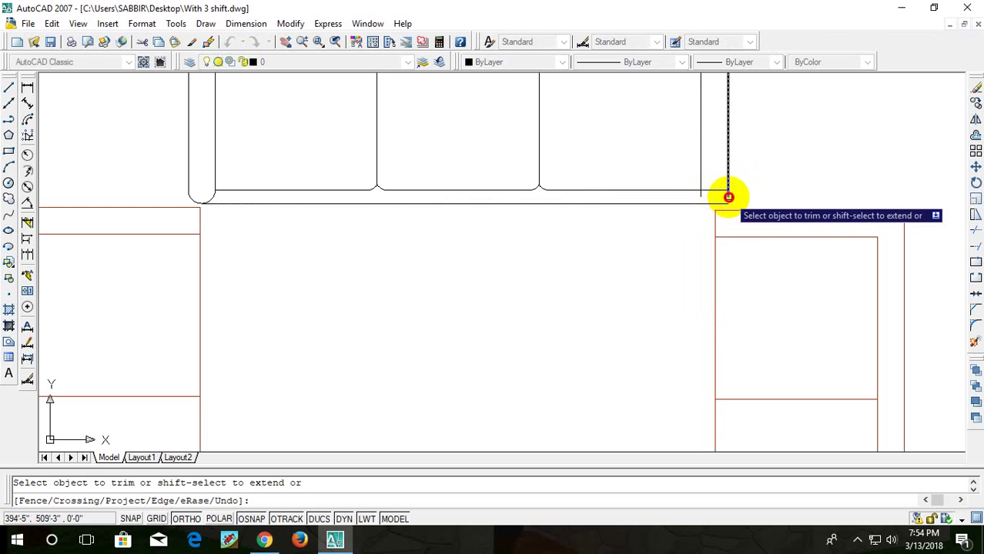
key(Escape)
click(714, 190)
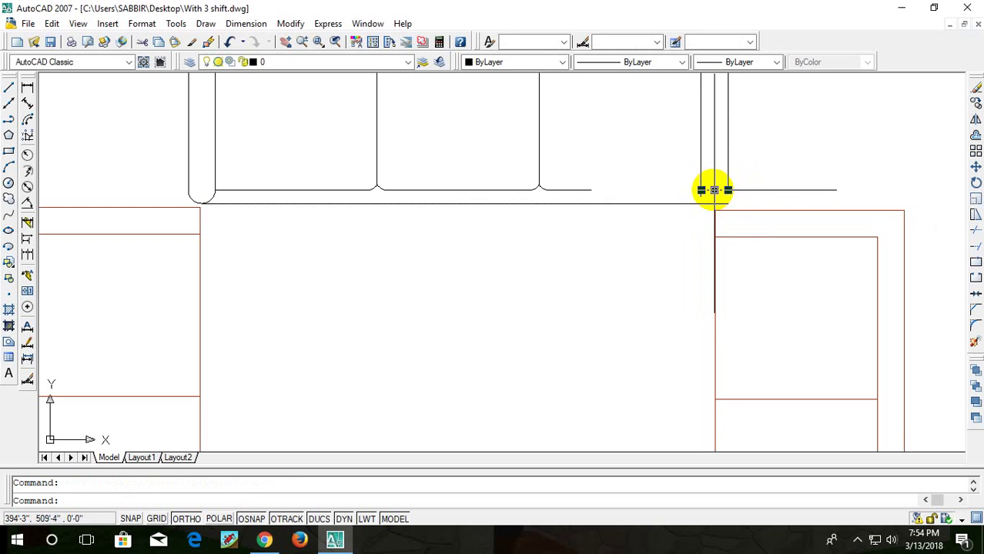
key(Delete)
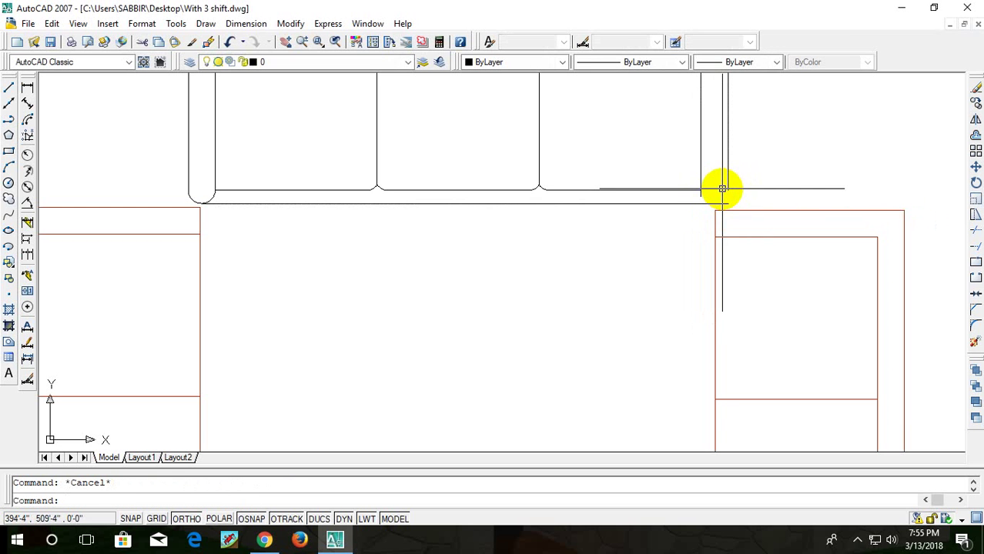
- Fillet the right arm lines and delete the left arm's rounded corner
text(f)
key(Return)
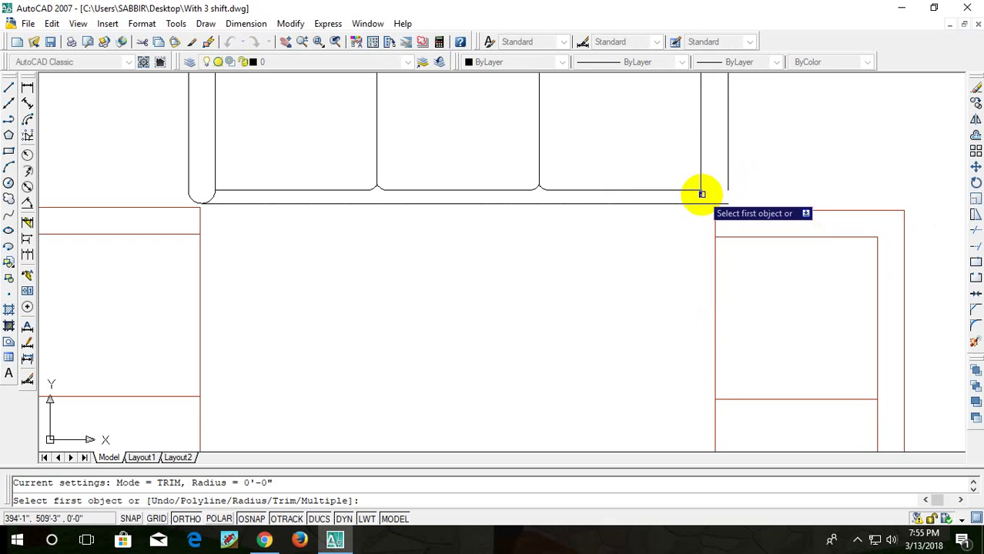
click(701, 193)
click(726, 185)
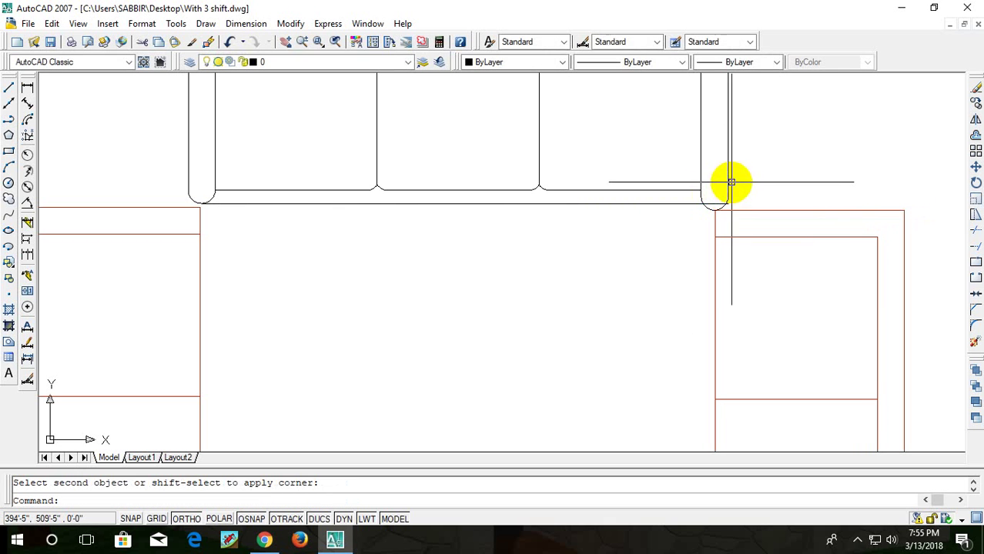
click(206, 198)
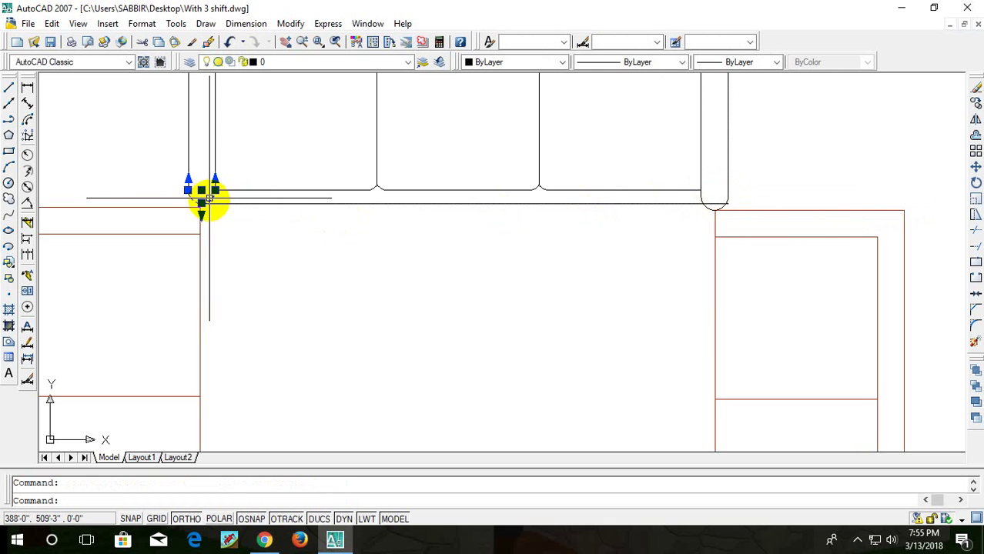
key(Delete)
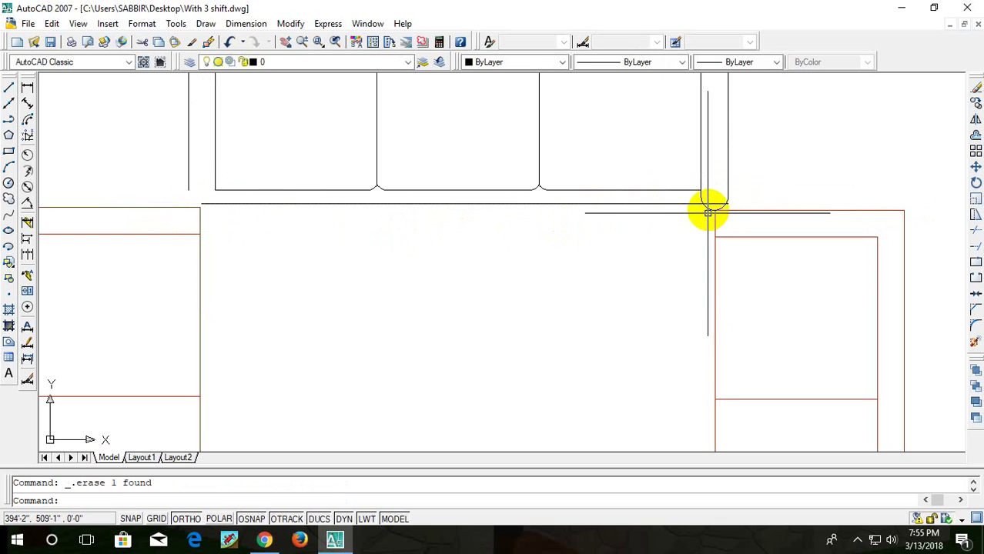
click(710, 208)
key(Escape)
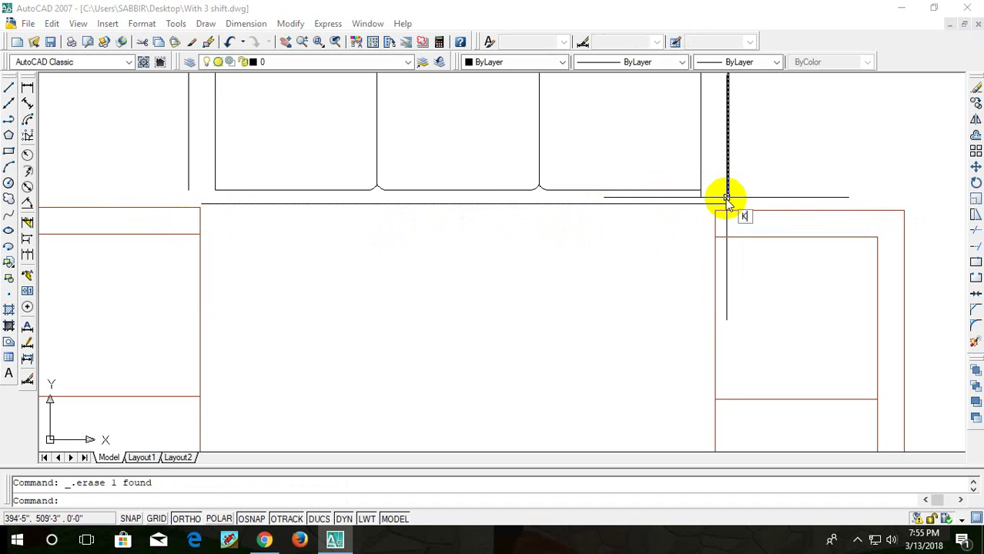
key(Escape)
- Draw a 100-unit line starting near the right arm
text(l)
key(Return)
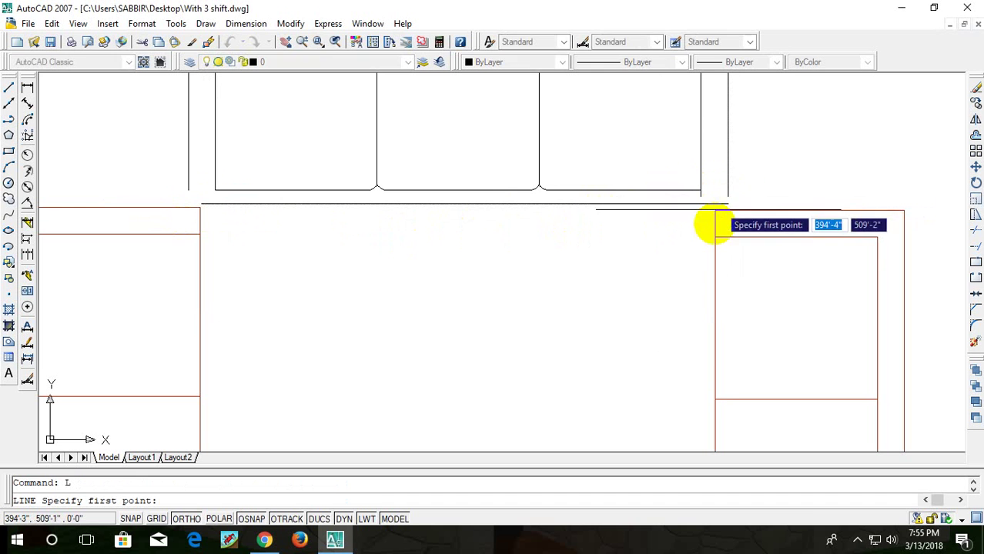
click(700, 189)
text(100)
key(Return)
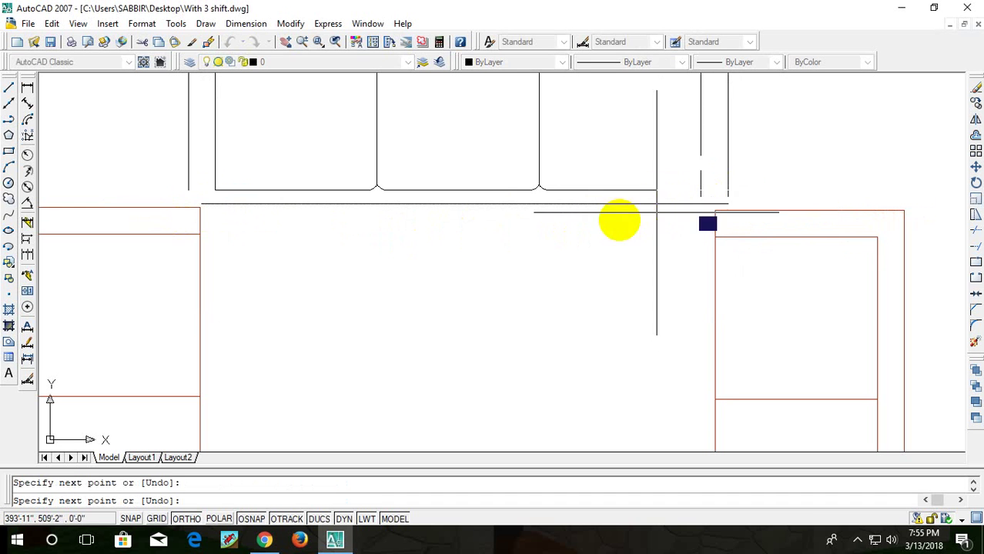
key(Escape)
key(Escape)
text(TR)
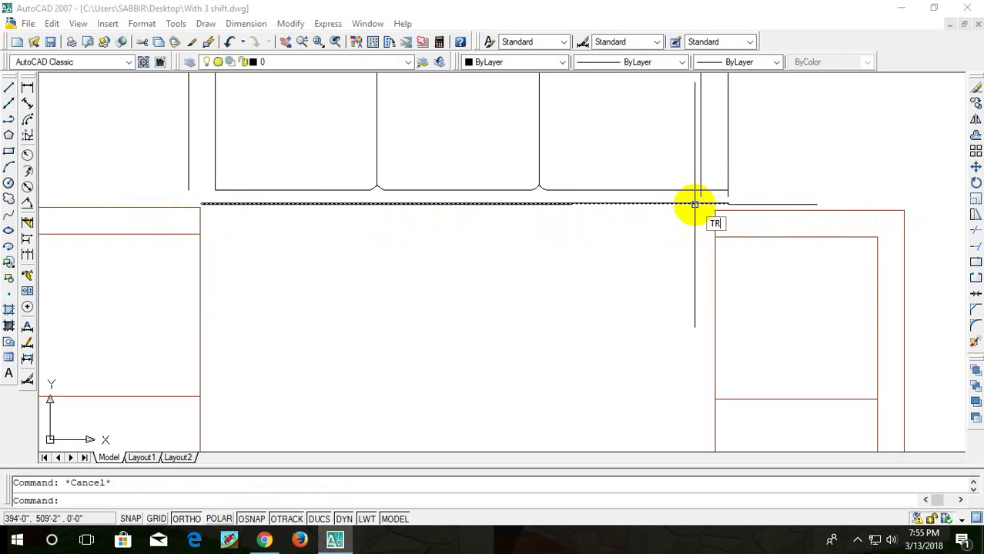
- Delete the horizontal line under the sofa after an abandoned trim
key(Return)
key(Return)
click(735, 196)
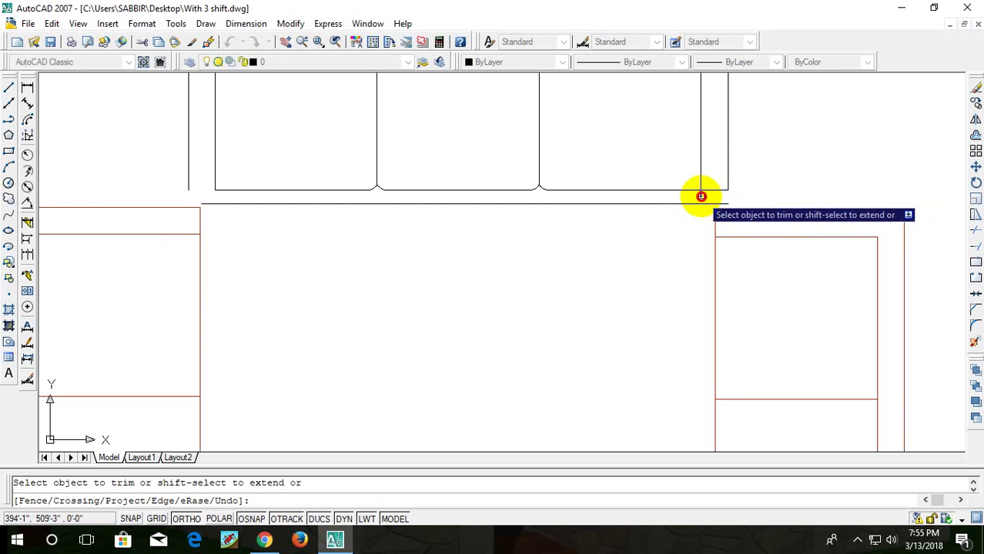
key(Escape)
click(718, 180)
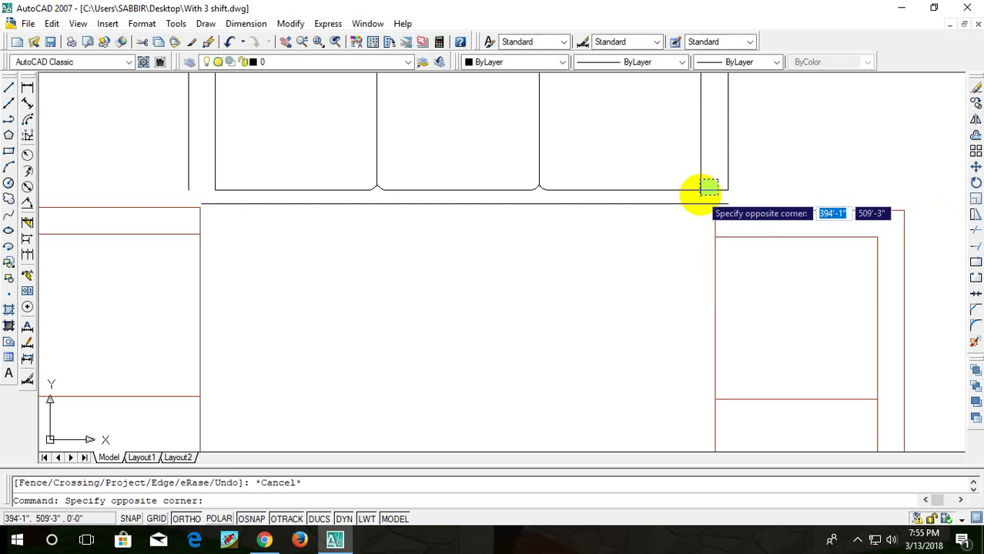
click(701, 194)
key(Escape)
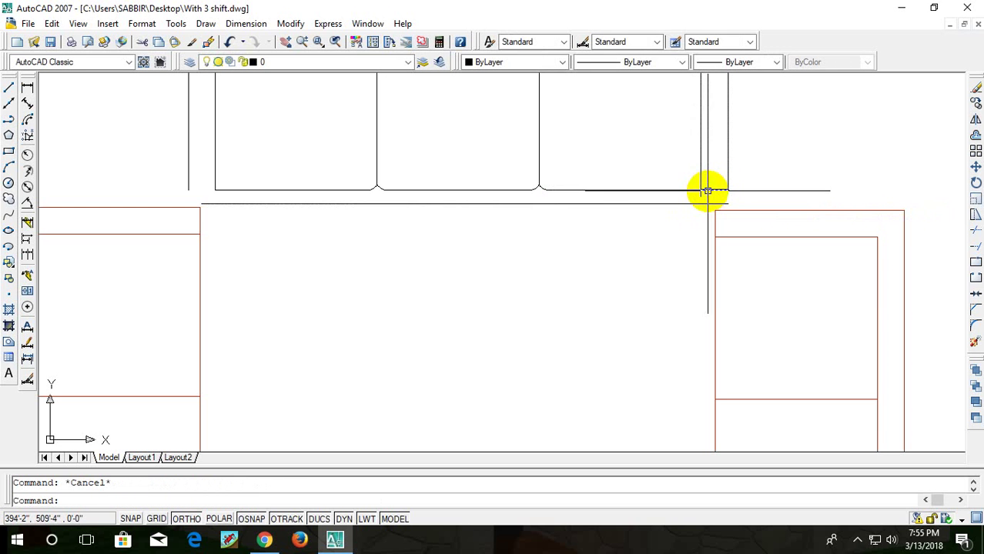
key(Delete)
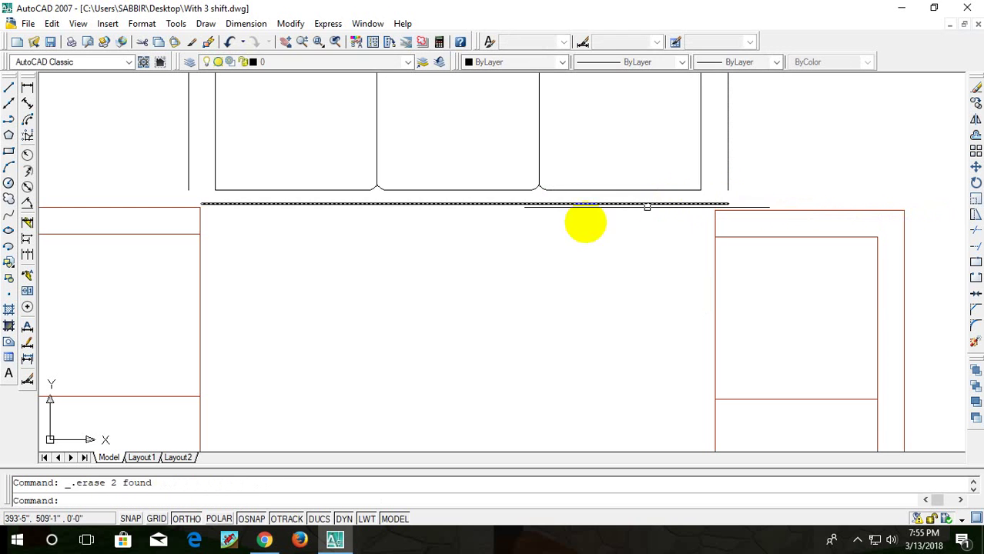
key(Escape)
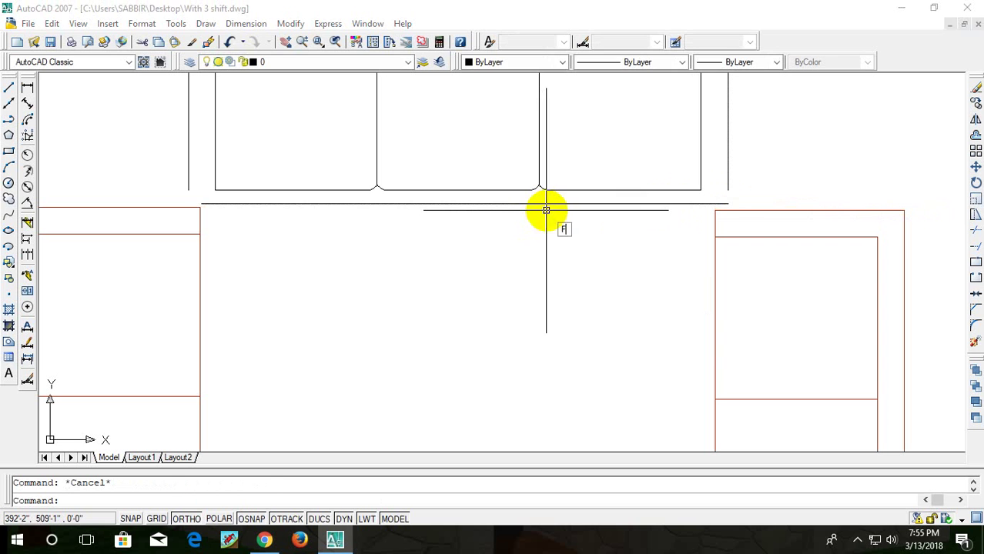
- Fillet both arms' inner and outer lines and delete the leftover line below
text(f)
key(Return)
click(699, 183)
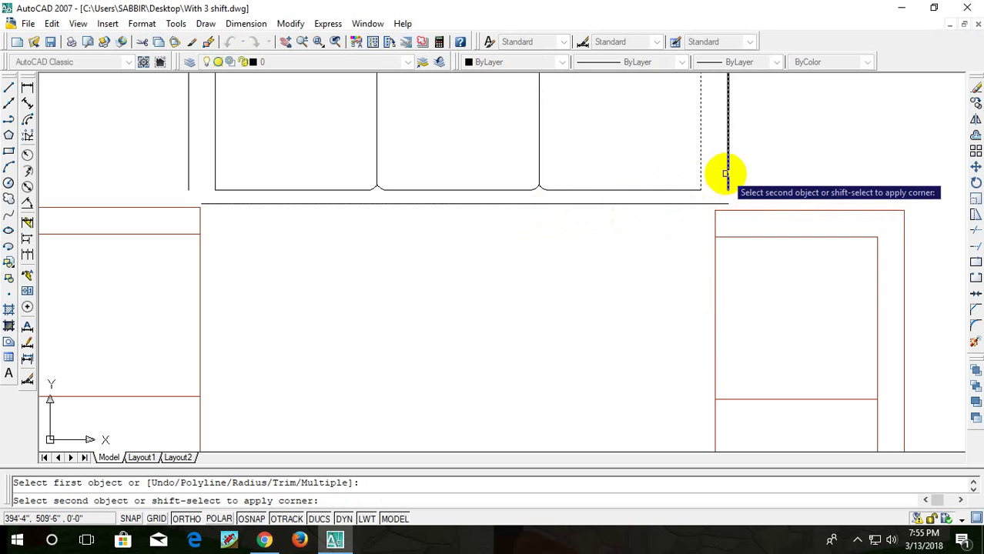
click(726, 174)
key(Return)
click(214, 179)
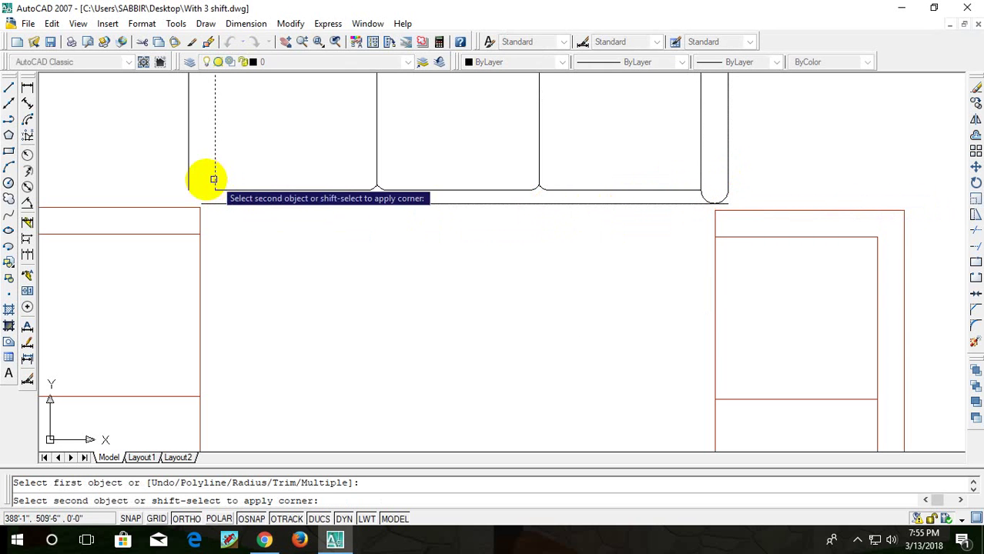
click(189, 171)
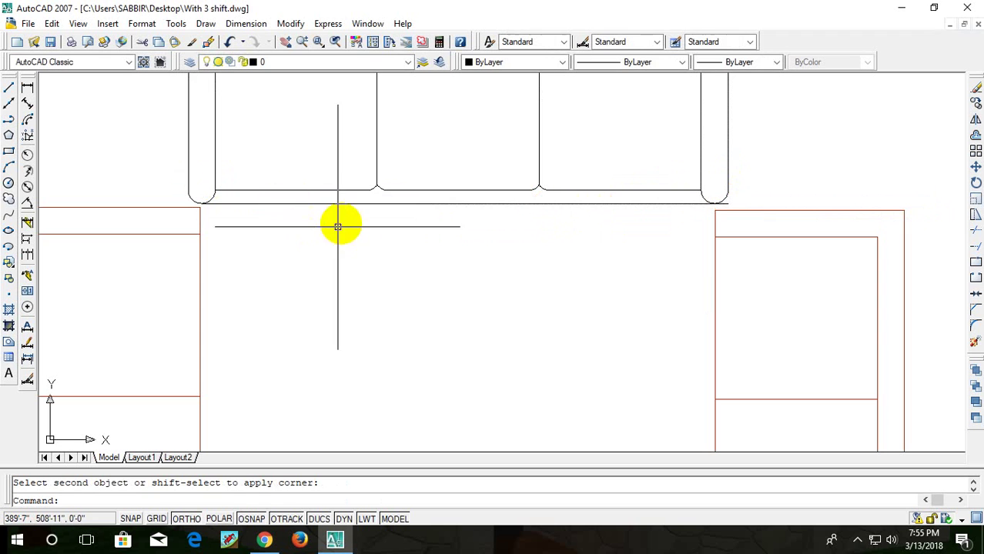
key(Escape)
key(Delete)
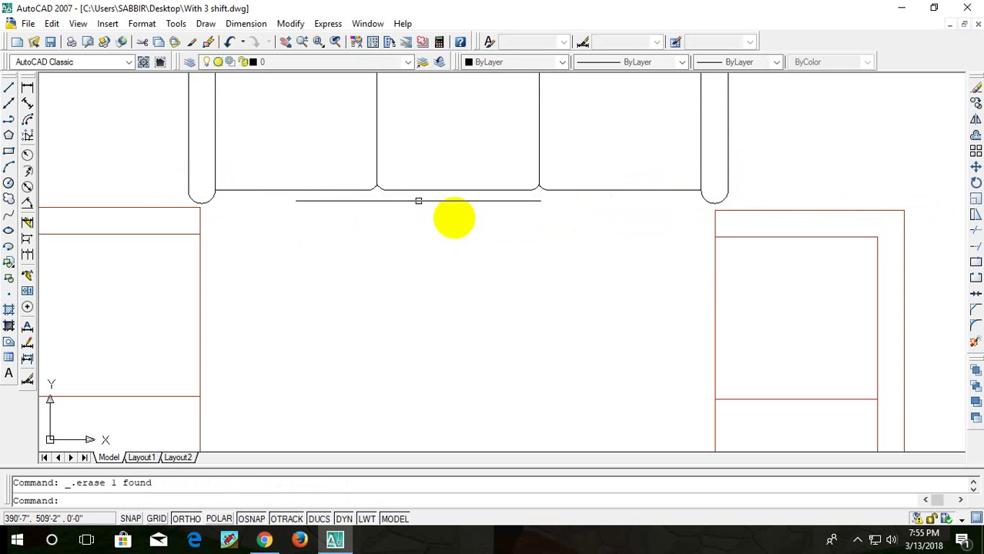
scroll(454, 231, down, 3)
scroll(485, 200, up, 1)
scroll(482, 192, up, 2)
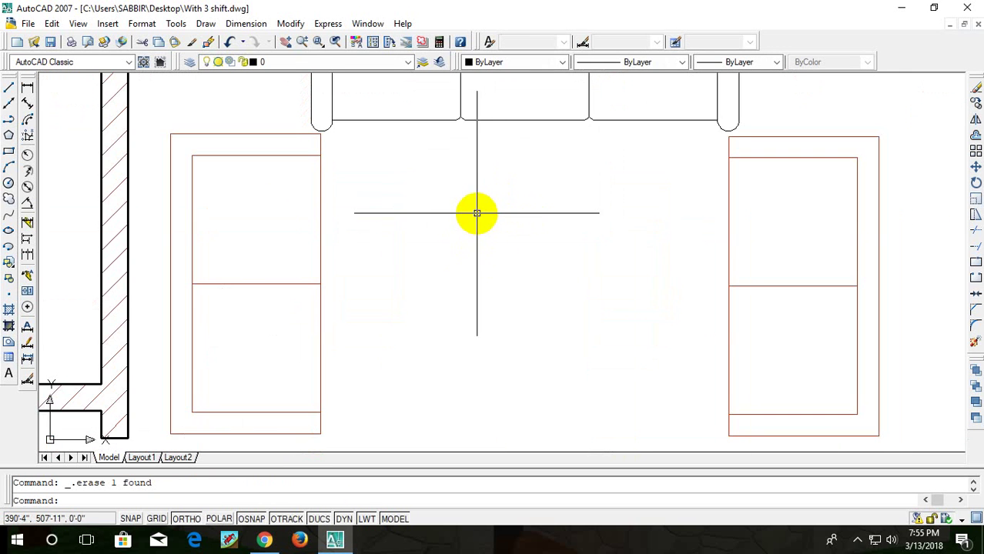
middle_drag(477, 210, 468, 216)
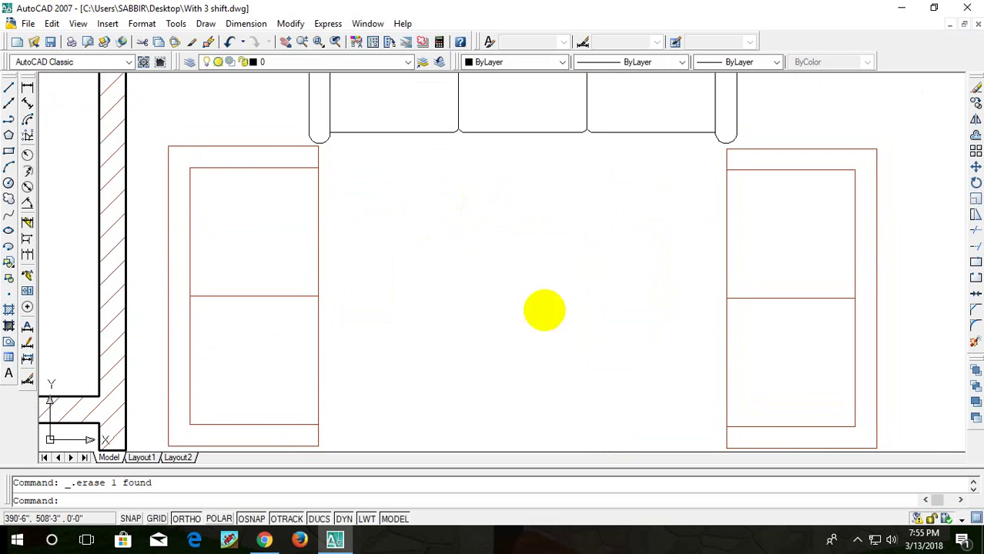
click(28, 89)
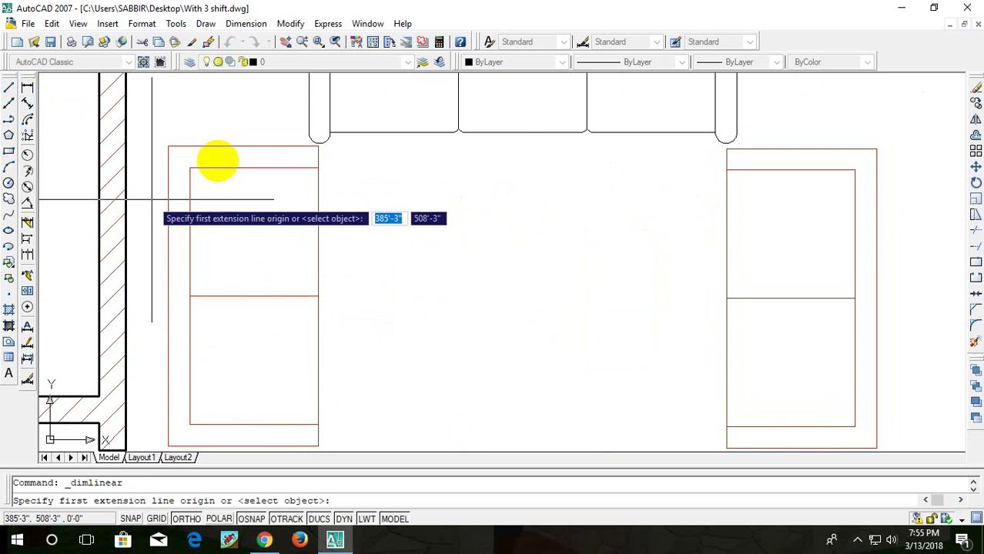
click(318, 232)
click(724, 231)
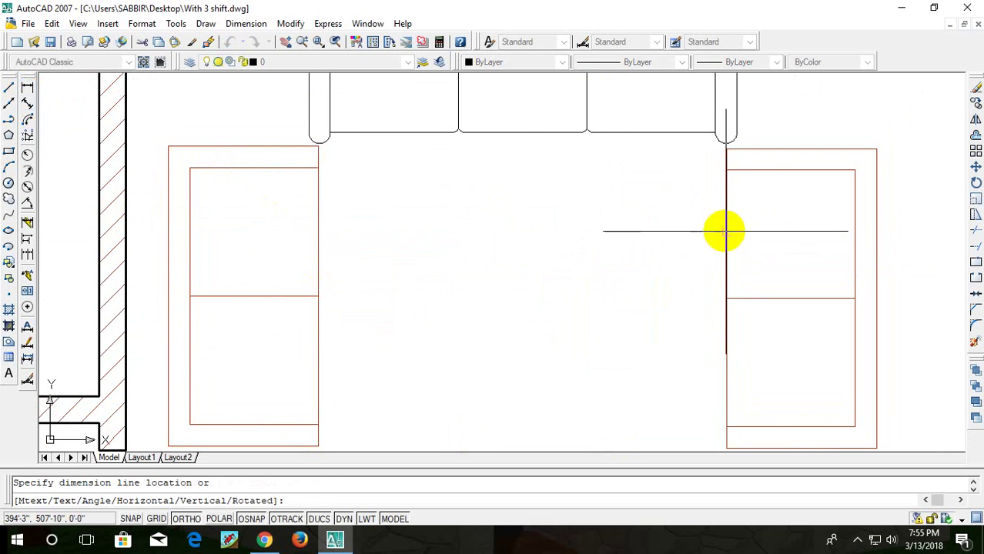
click(632, 300)
middle_drag(656, 300, 688, 207)
click(702, 165)
click(481, 278)
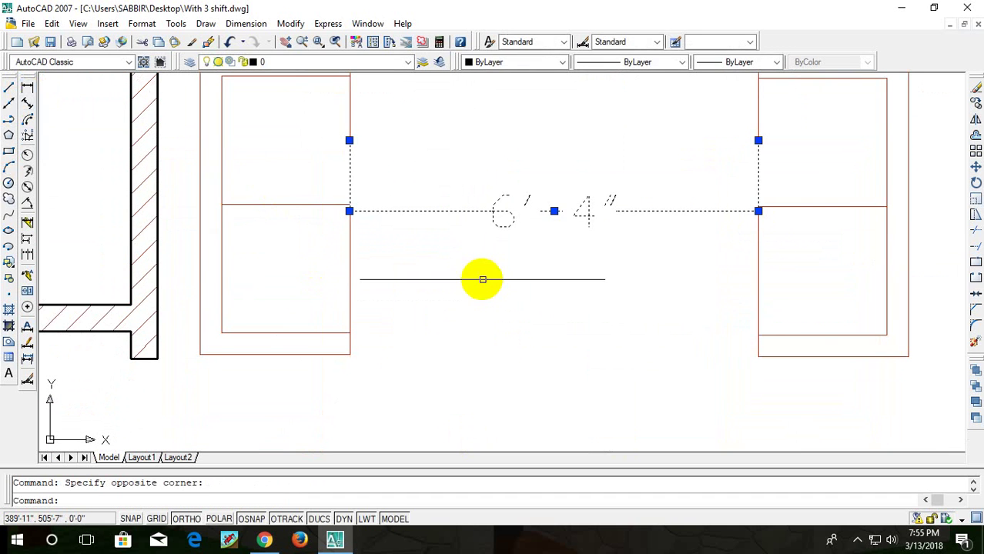
key(Delete)
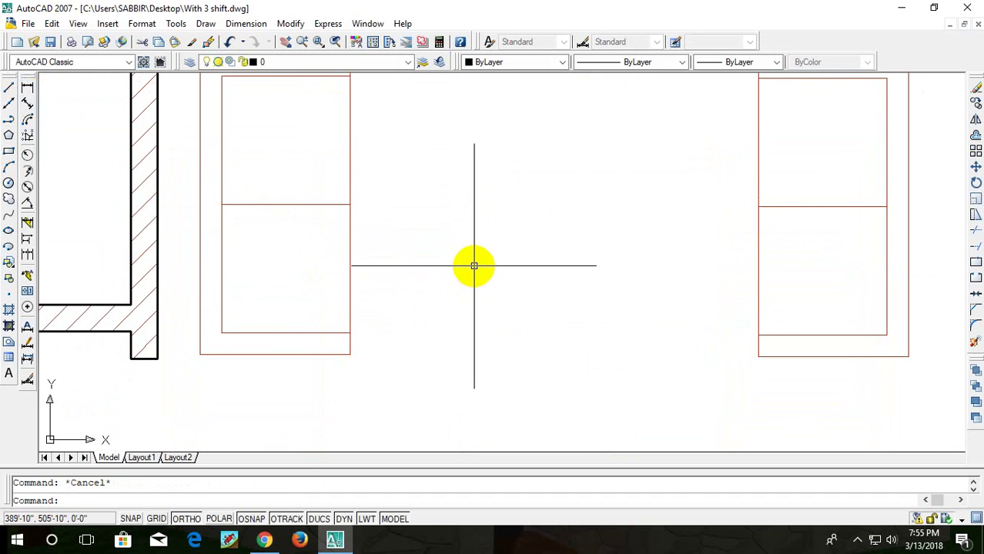
text(l)
scroll(474, 267, down, 2)
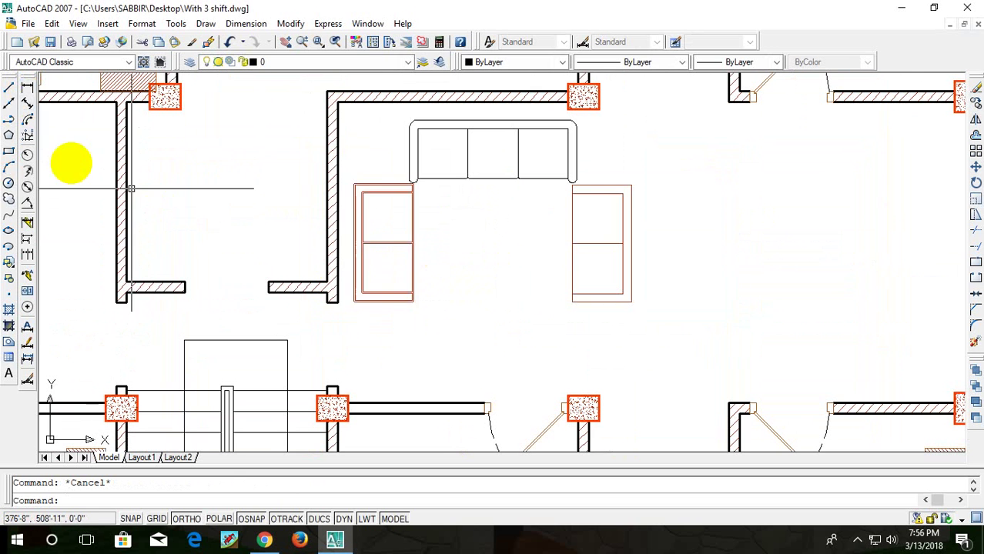
click(28, 87)
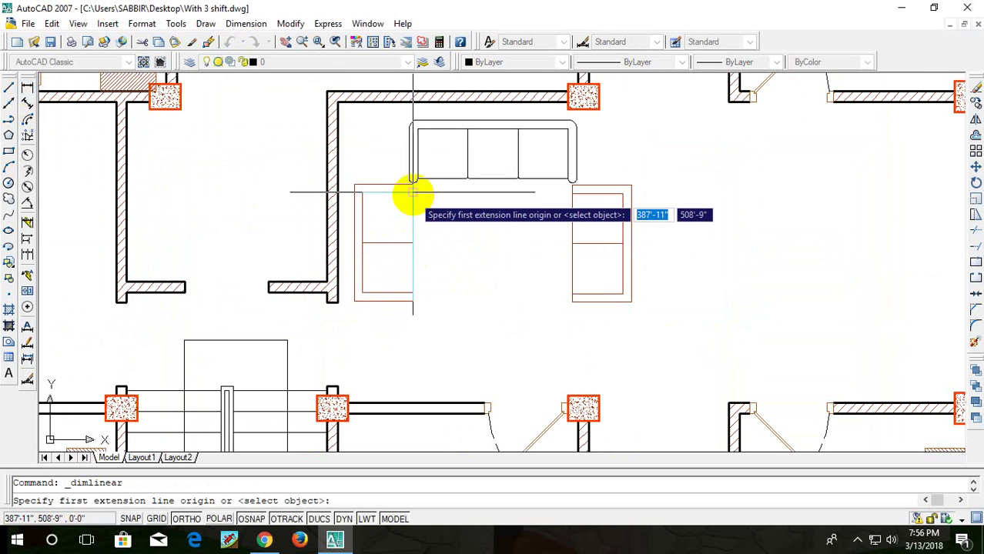
key(Escape)
key(Escape)
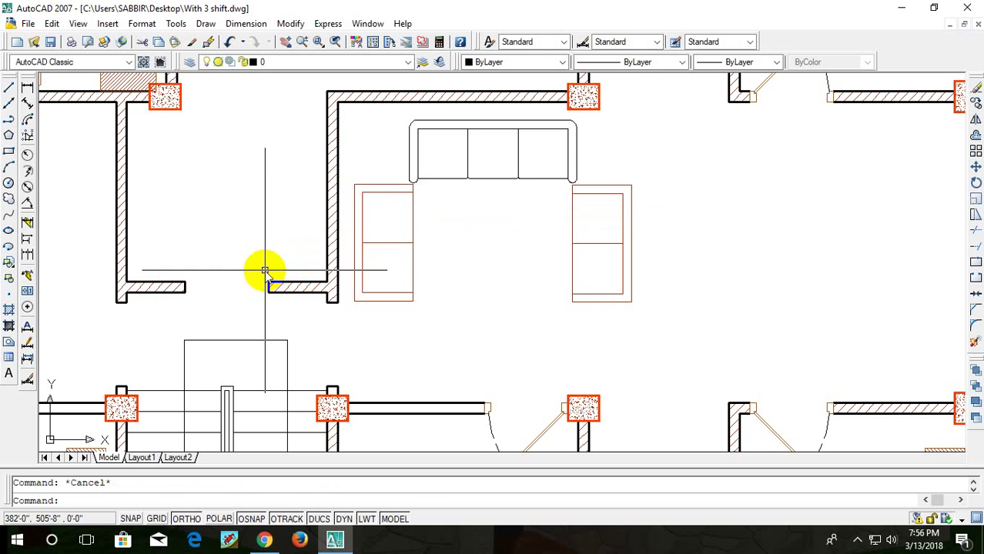
- Draw a 4'6" by 3' rectangle for the coffee table
text(re)
key(Return)
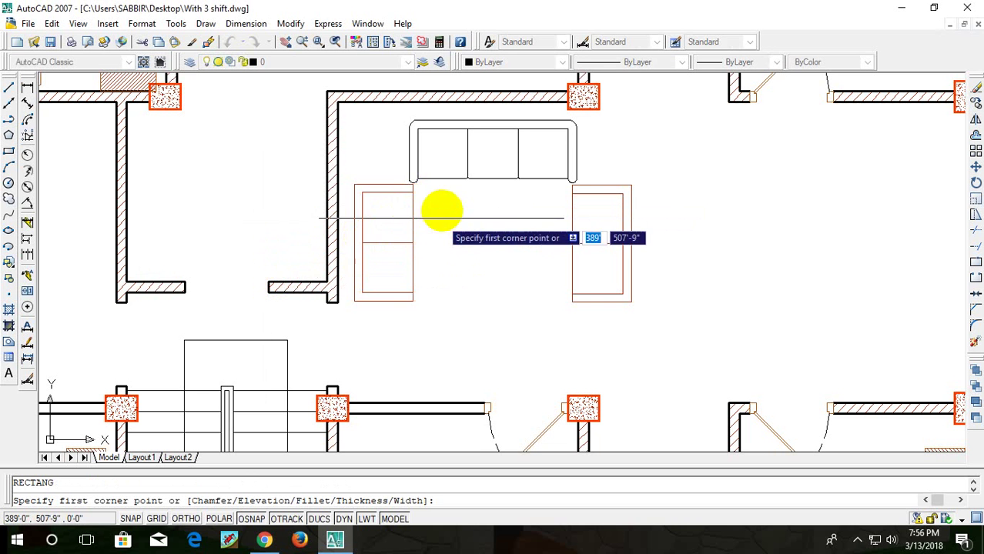
click(434, 206)
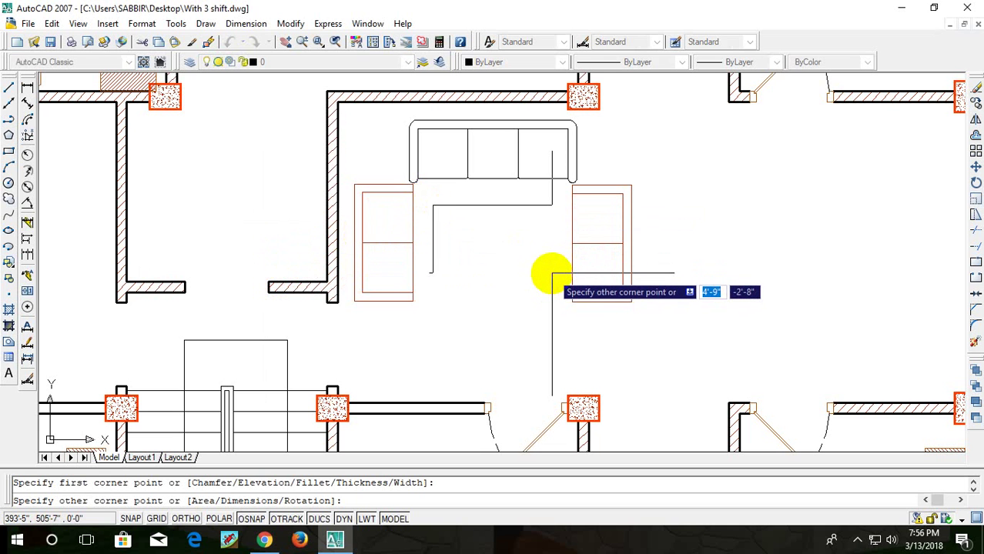
text(4'6)
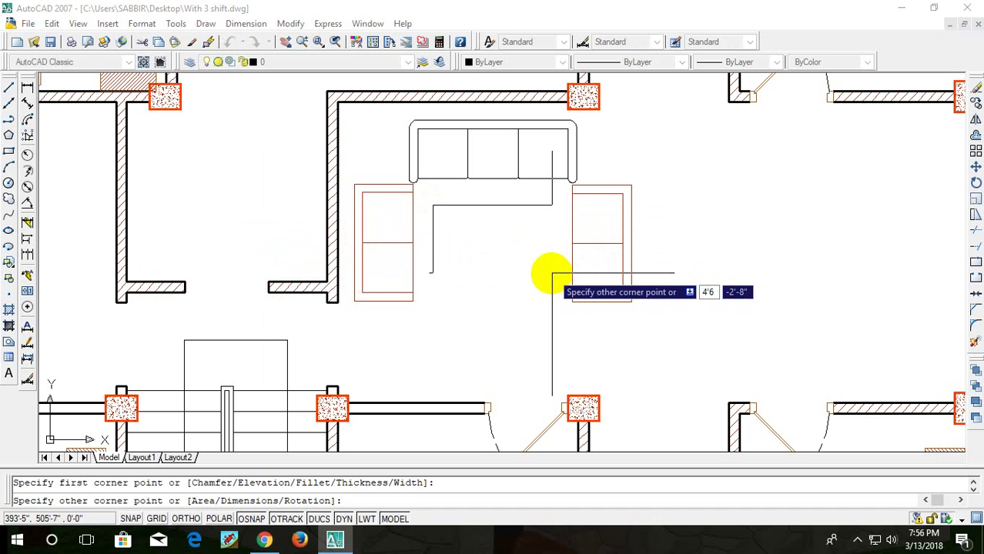
key(Tab)
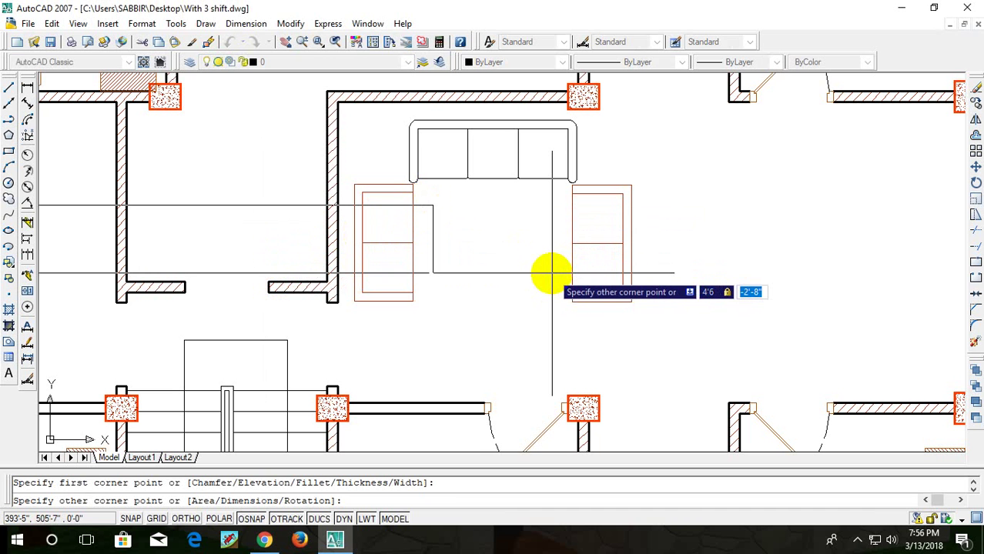
text(3)
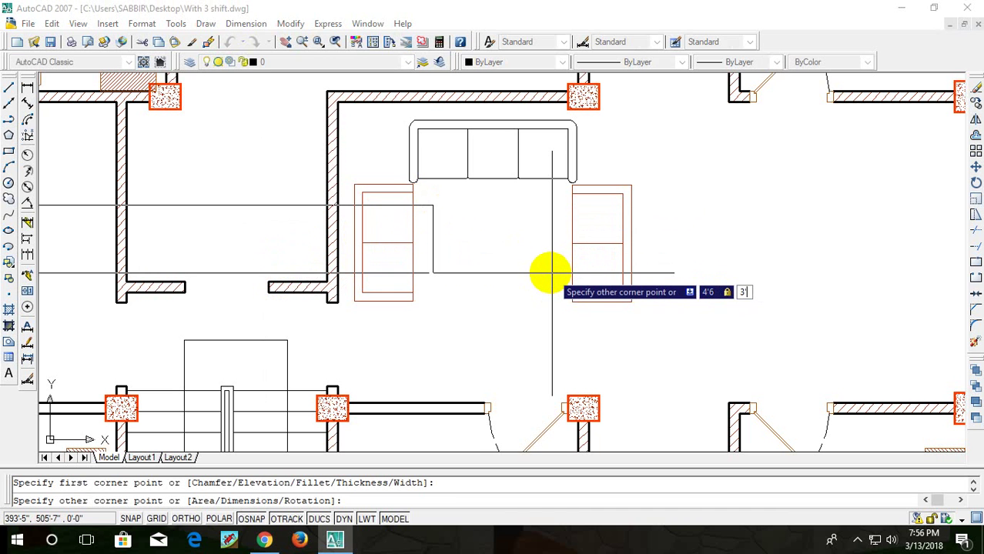
key(Return)
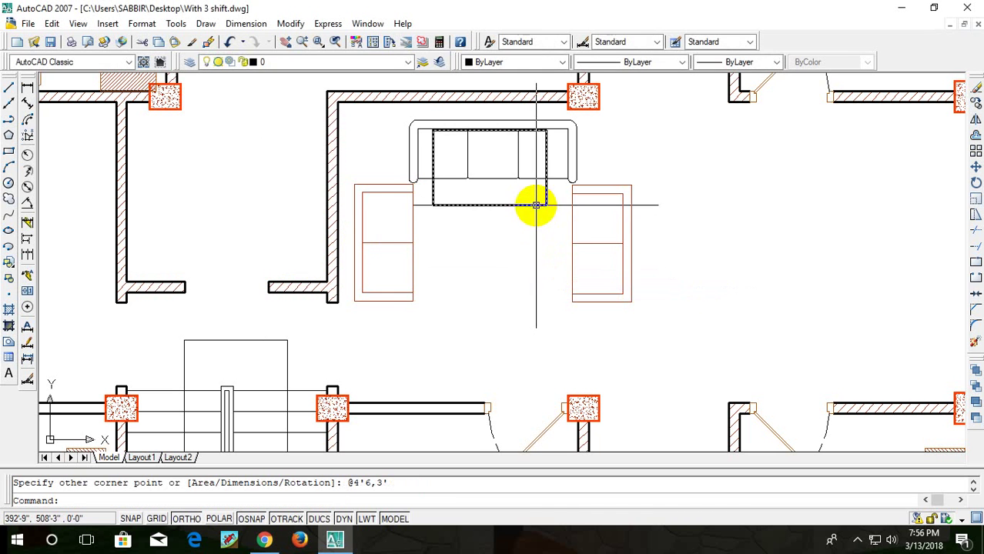
- Move the rectangle down between the two armchairs
click(535, 204)
text(m)
key(Return)
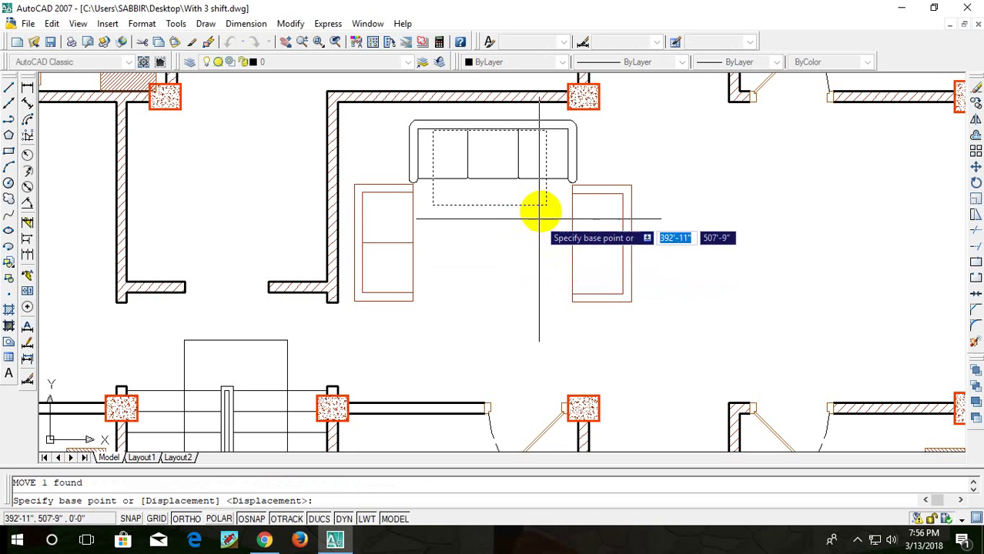
click(546, 205)
click(544, 281)
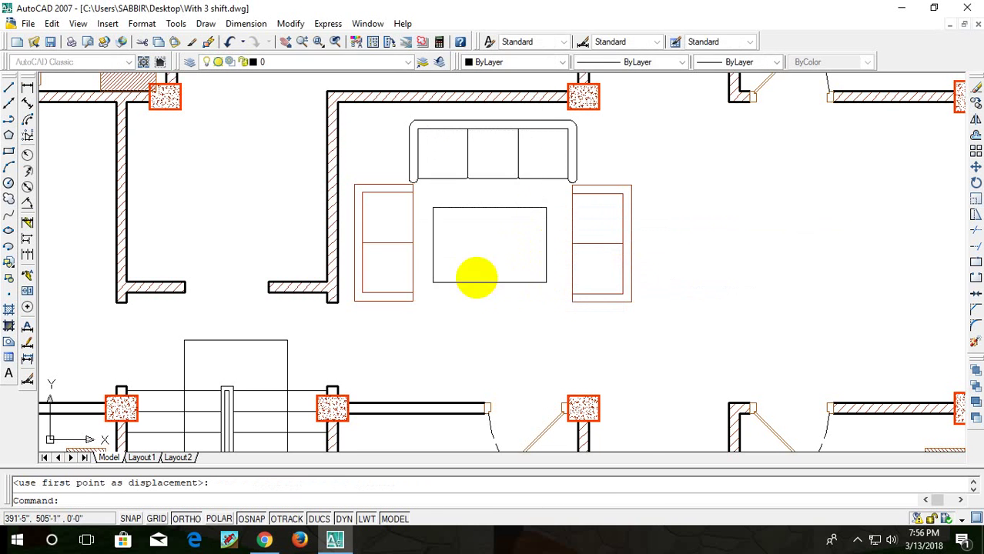
- Measure the coffee table's side gaps to the chairs: 10" left and 1'-1" right
middle_drag(555, 222, 592, 191)
scroll(593, 191, up, 2)
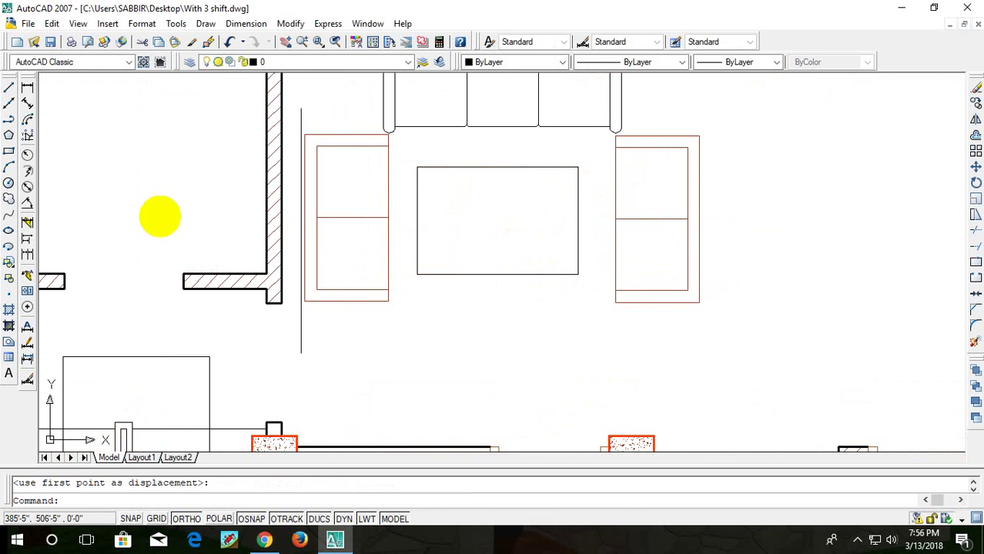
click(27, 89)
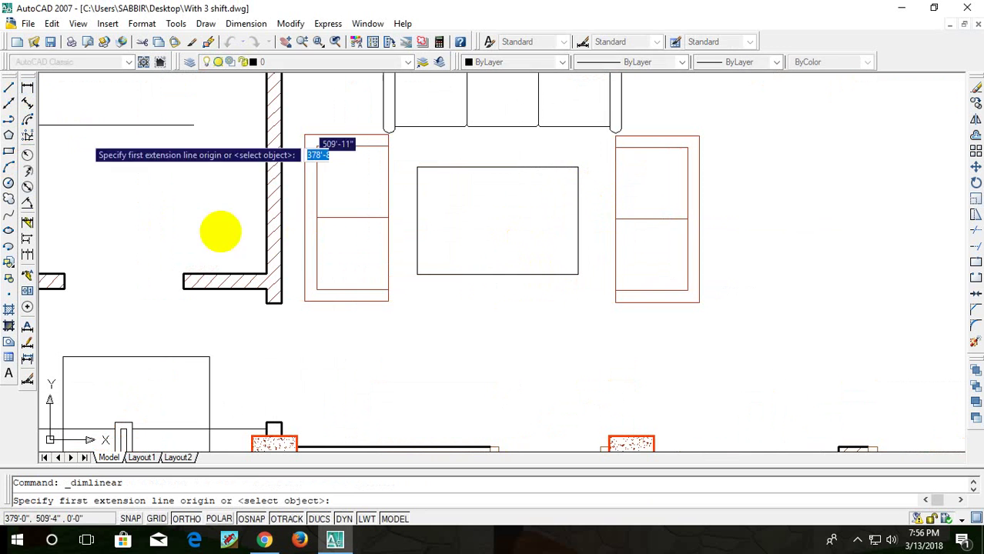
click(388, 193)
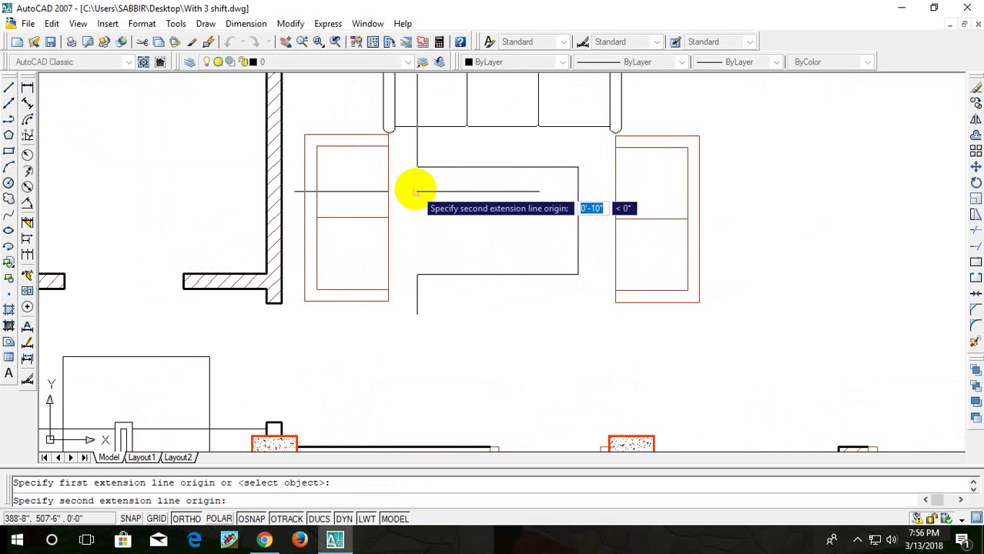
click(415, 193)
click(406, 322)
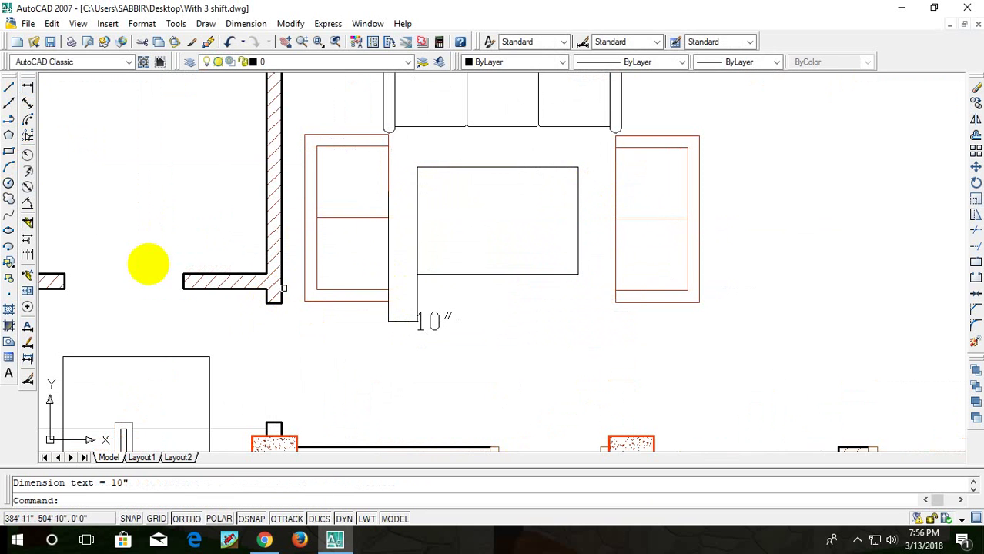
click(27, 89)
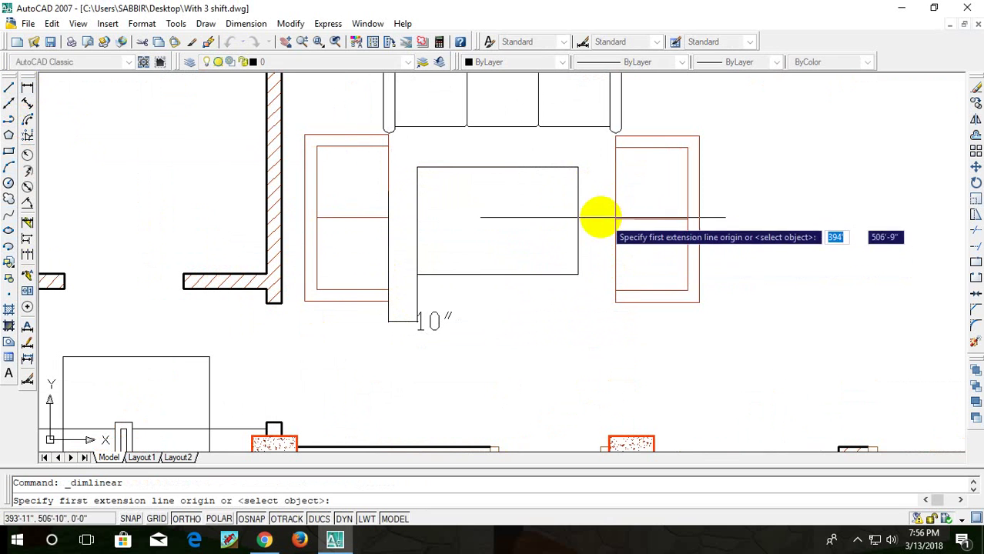
click(578, 194)
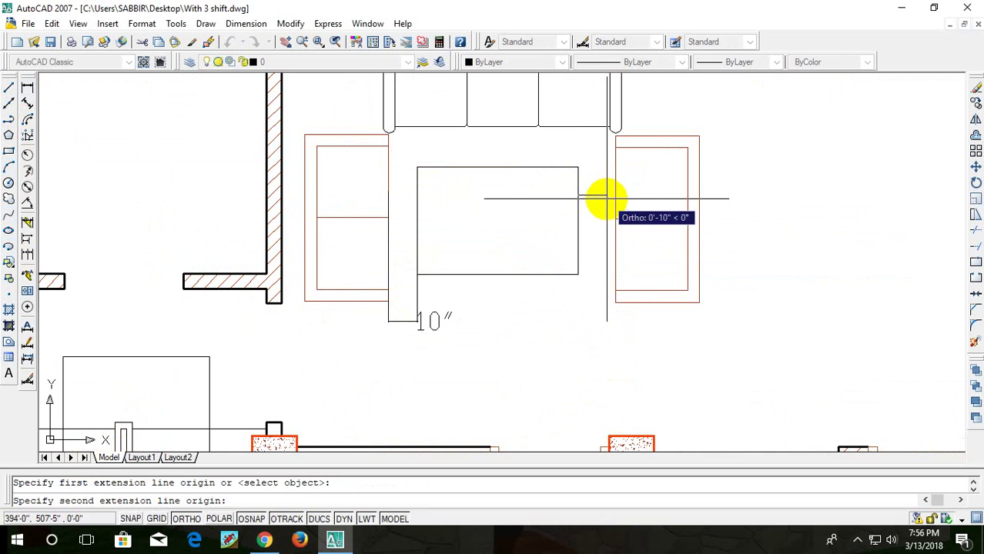
click(615, 194)
click(611, 239)
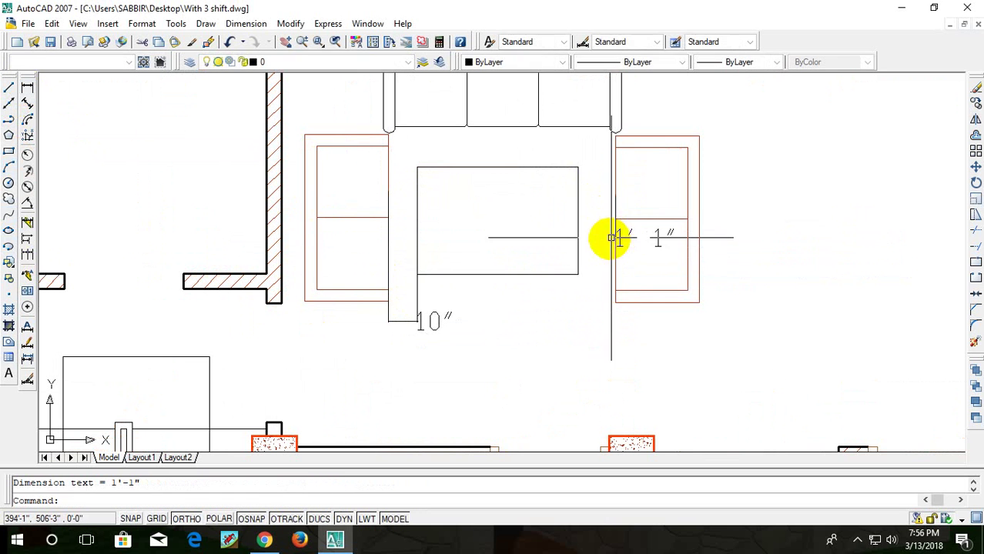
- Erase the temporary 1'-1" and 10" gap dimensions
click(666, 235)
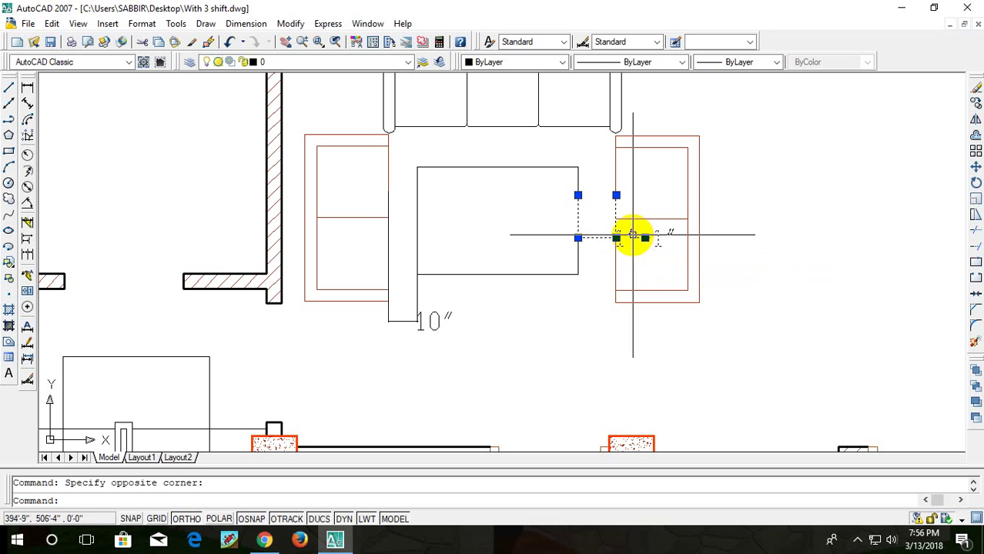
key(Delete)
click(413, 317)
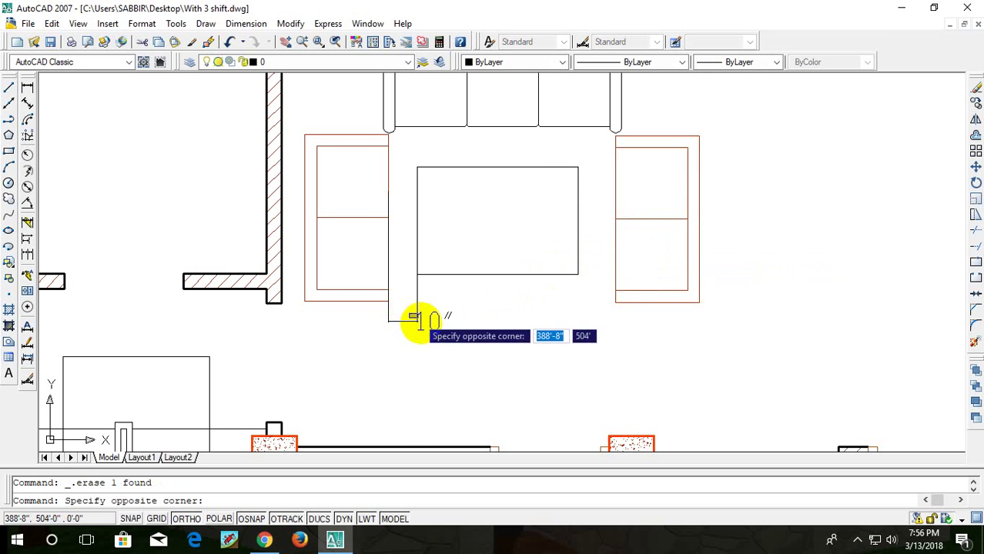
click(417, 322)
key(Delete)
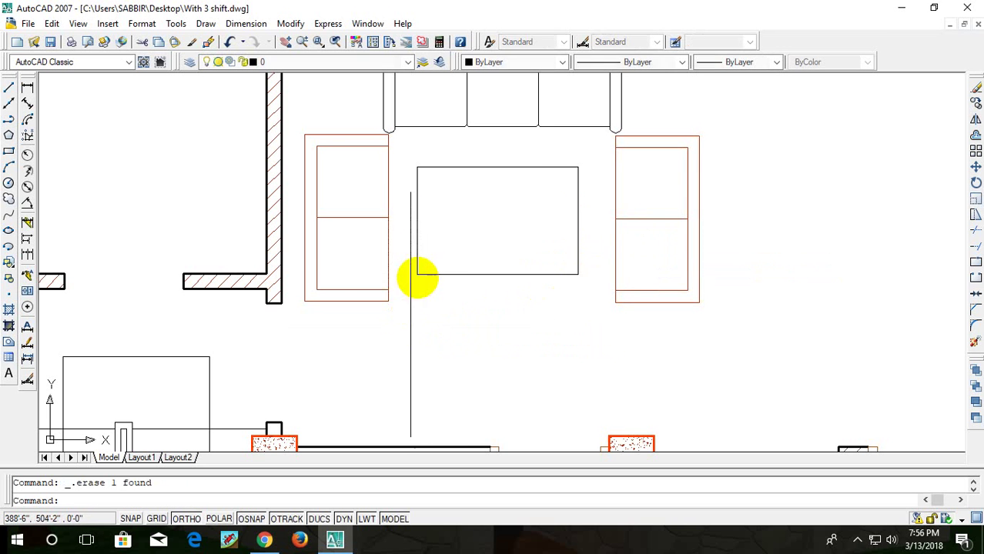
- Move the coffee table rectangle 1.5 units to the right
click(417, 255)
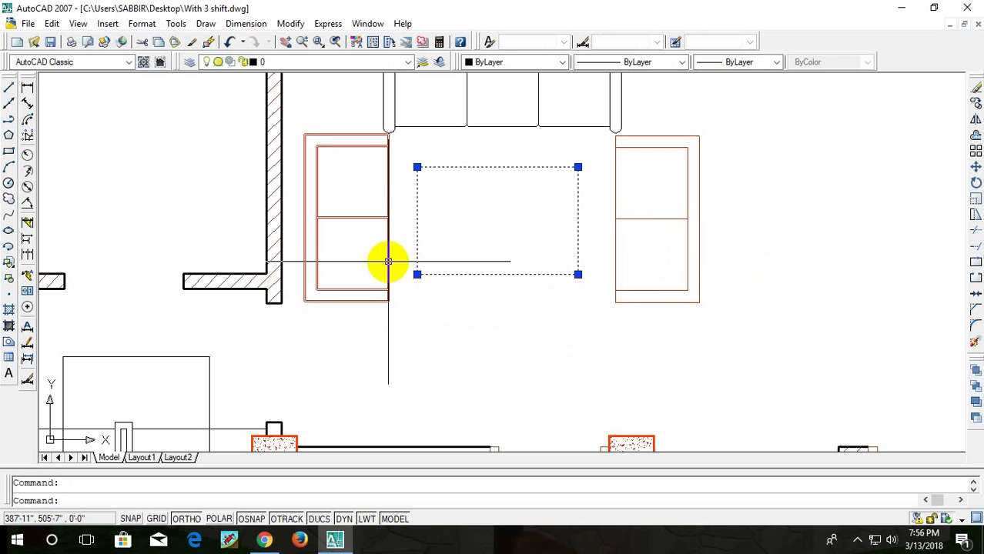
text(m)
key(Return)
click(417, 274)
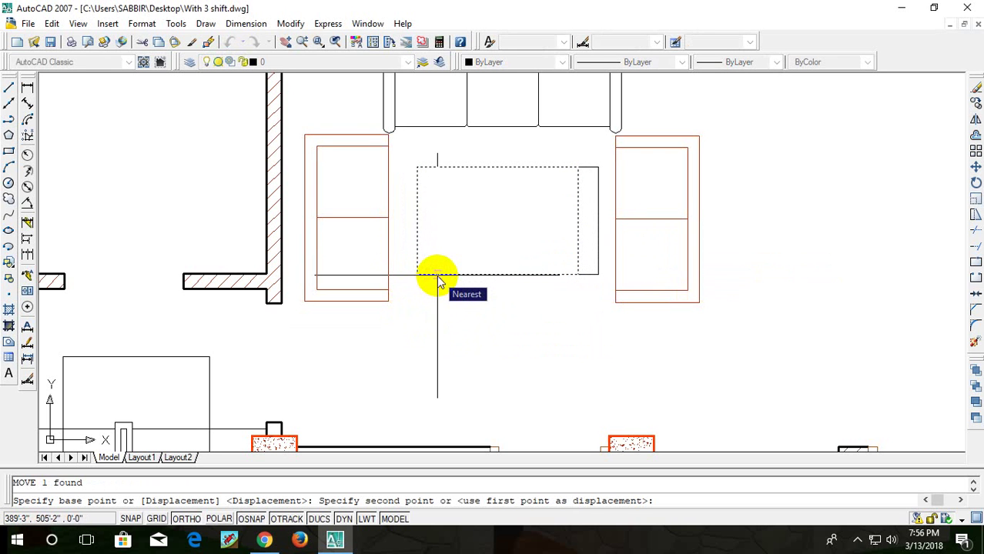
text(1.5)
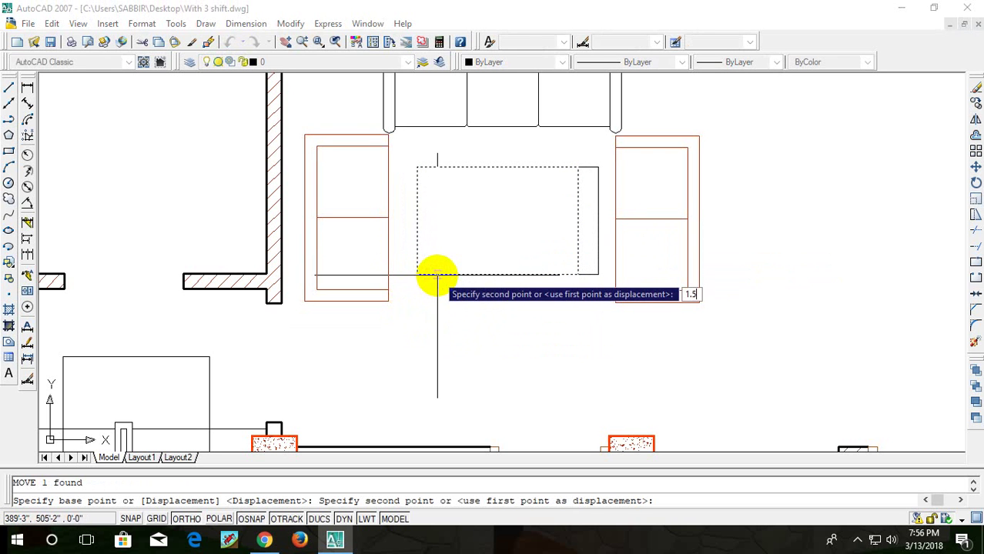
key(Return)
- Offset the coffee table outline by 0.5 to give it a thin border
scroll(468, 253, down, 2)
scroll(472, 231, up, 3)
middle_drag(481, 204, 512, 226)
text(o)
key(Return)
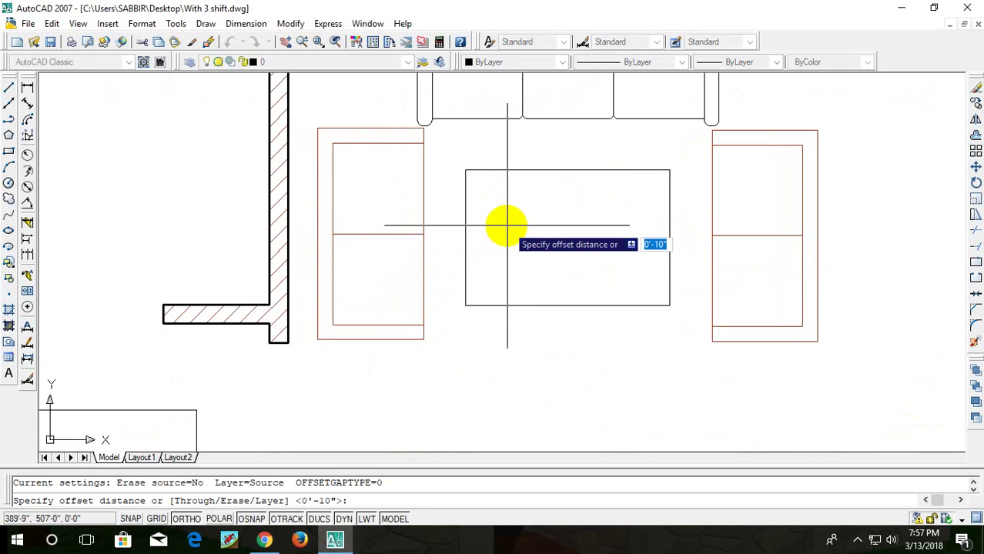
text(1)
key(Return)
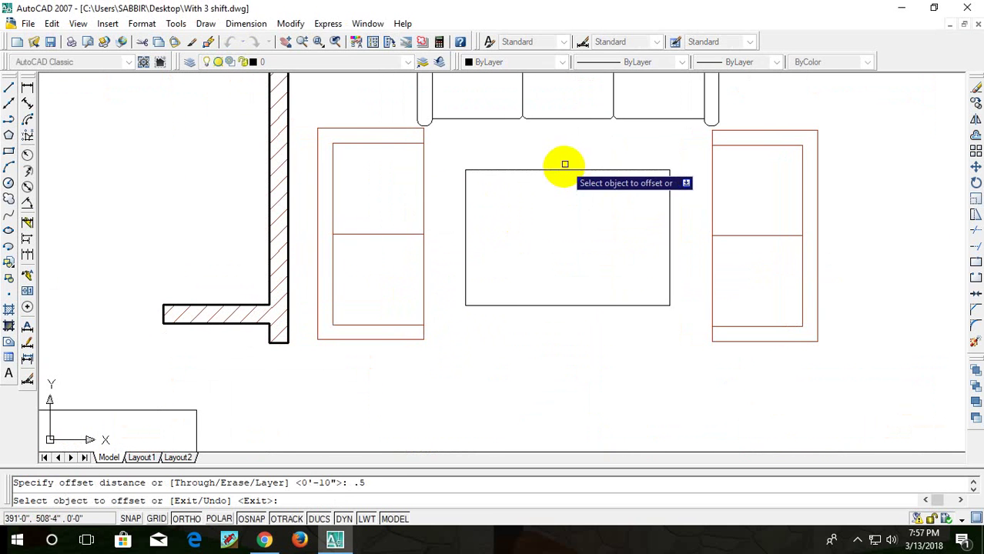
click(563, 170)
click(564, 160)
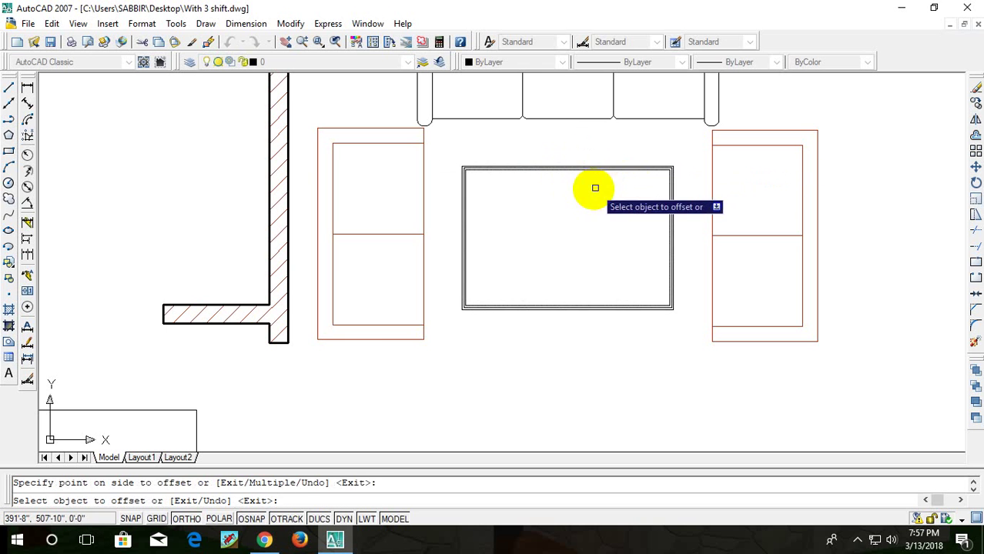
key(Escape)
- Pan and zoom the view back to centre on the coffee table
middle_drag(560, 217, 625, 185)
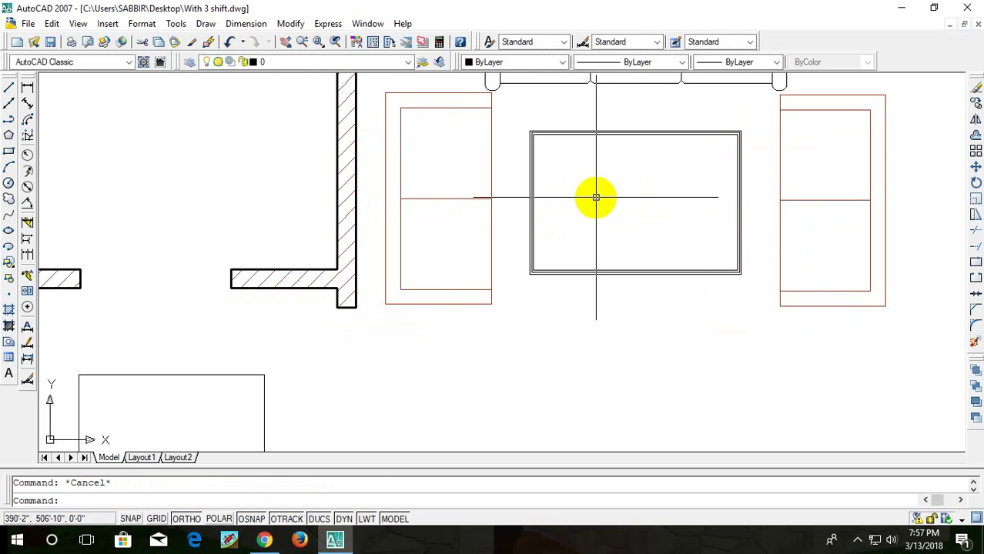
scroll(605, 195, down, 4)
scroll(629, 208, up, 2)
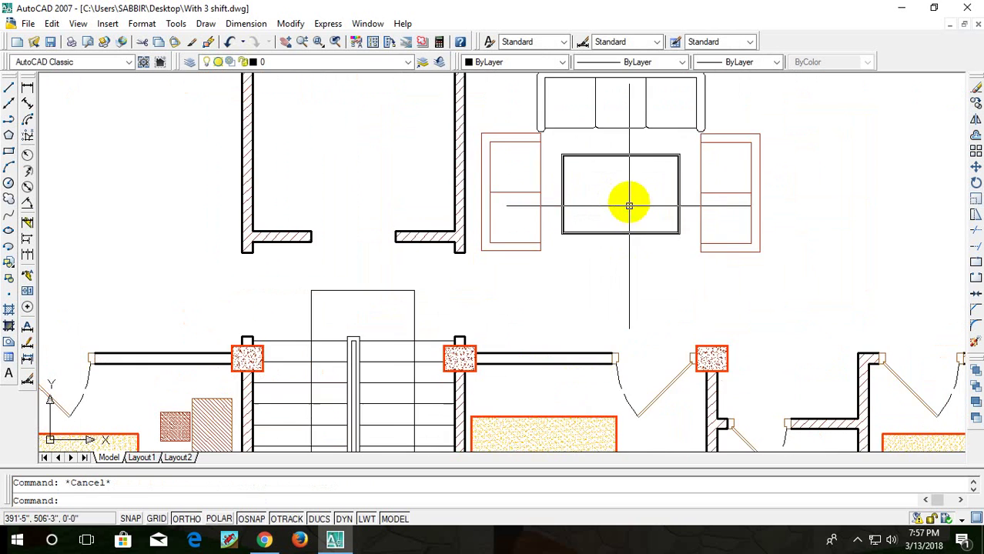
middle_drag(629, 205, 604, 235)
scroll(582, 226, up, 1)
scroll(559, 216, up, 2)
scroll(552, 209, down, 4)
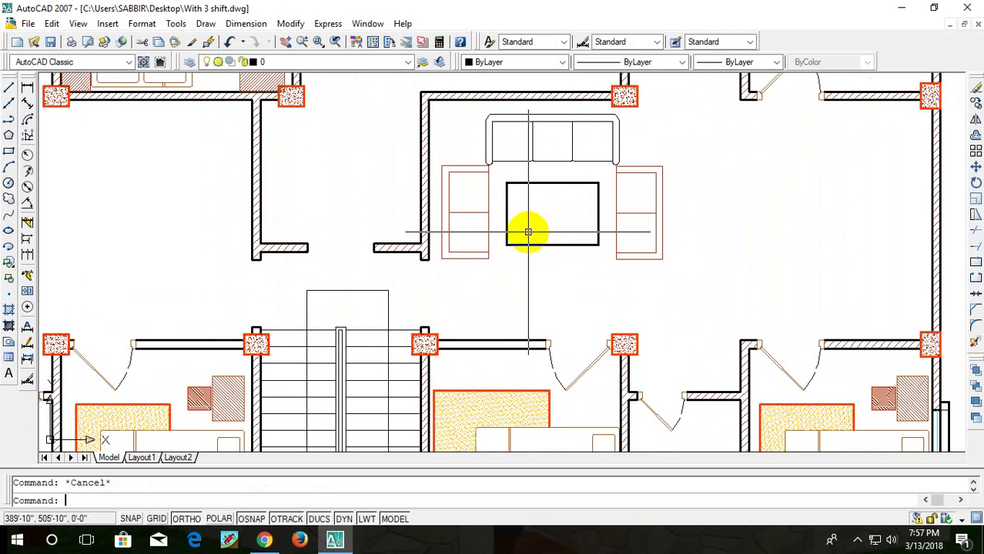
scroll(569, 170, up, 2)
scroll(551, 214, up, 3)
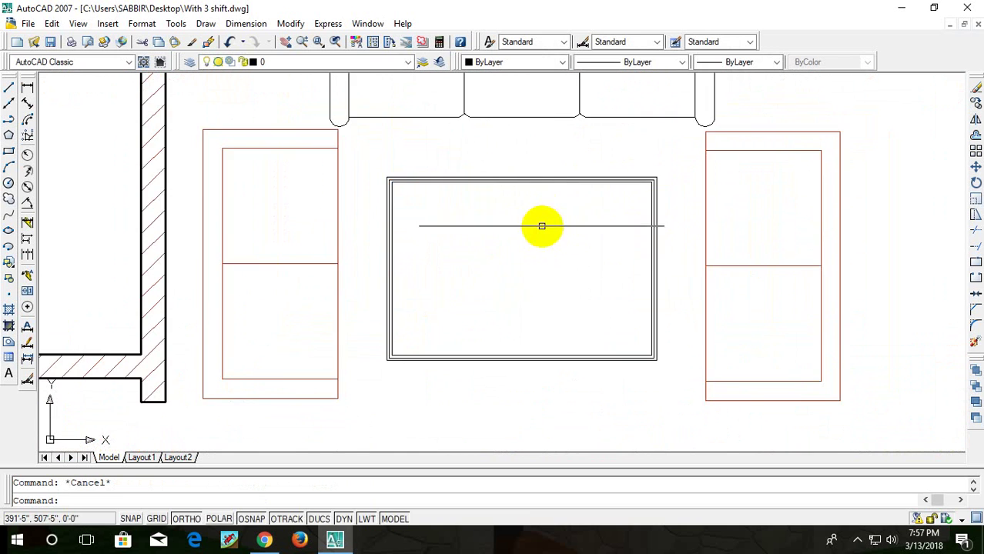
middle_drag(541, 224, 597, 198)
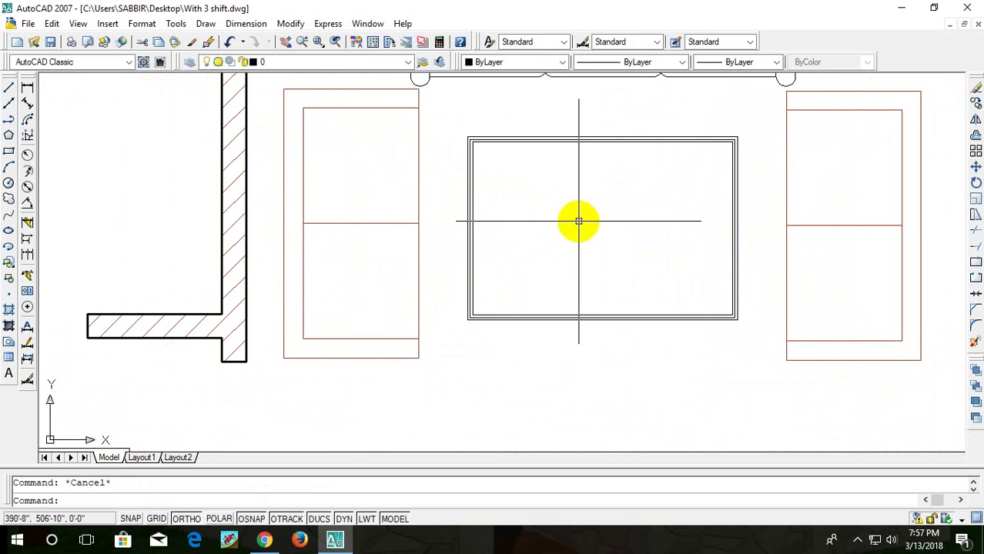
- Draw a diagonal line inside the coffee table near its upper-left corner
text(l)
key(Return)
click(523, 198)
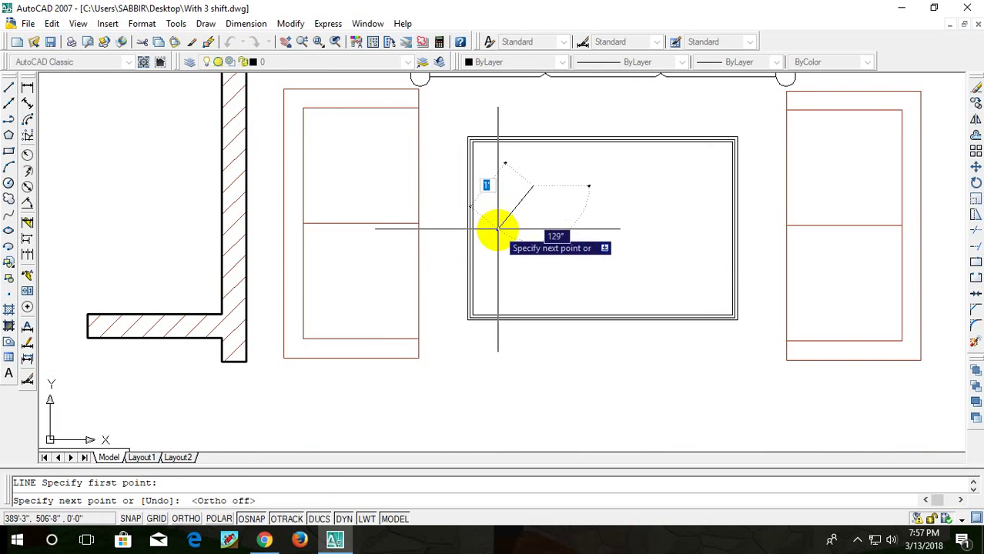
key(Escape)
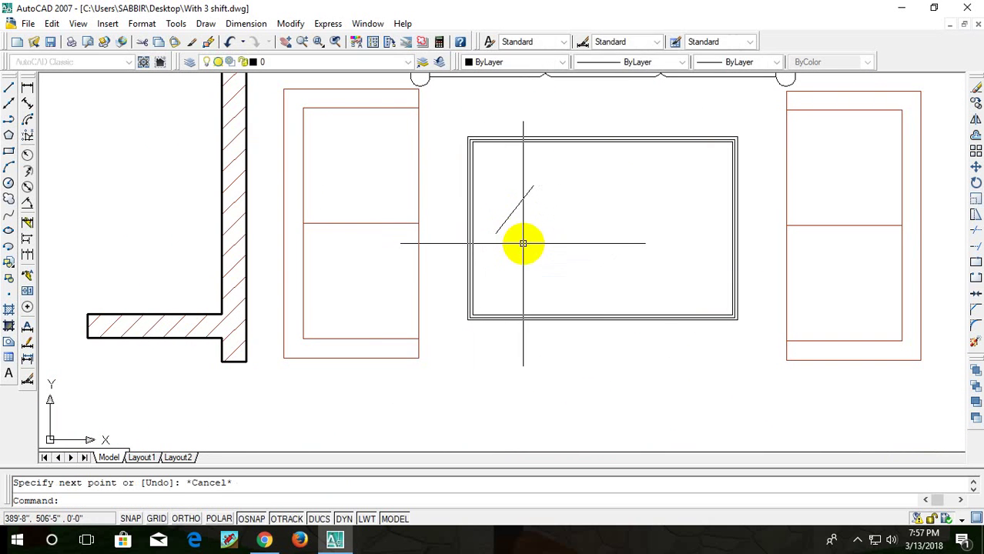
- Offset the diagonal line twice by 2 to make three parallel lines
text(o)
key(Return)
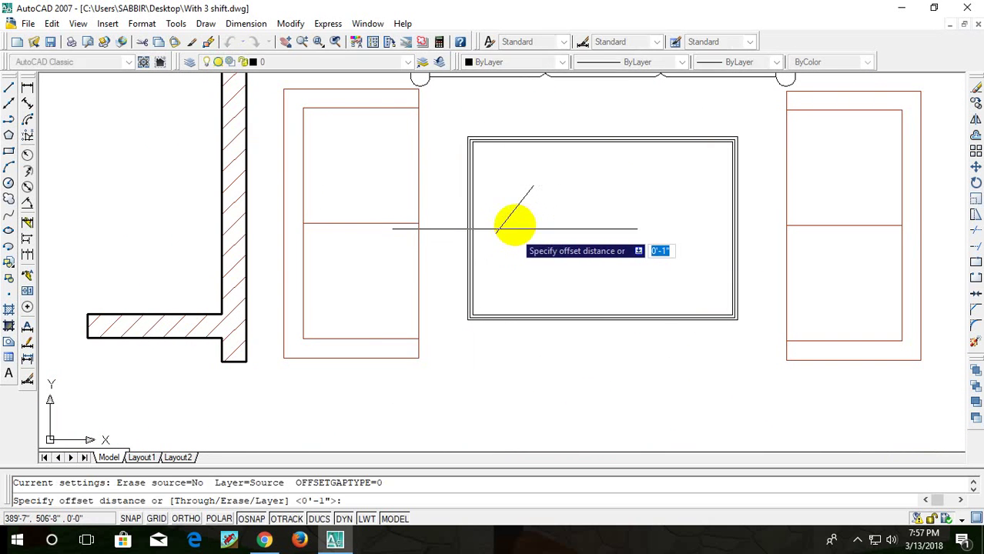
text(2)
key(Return)
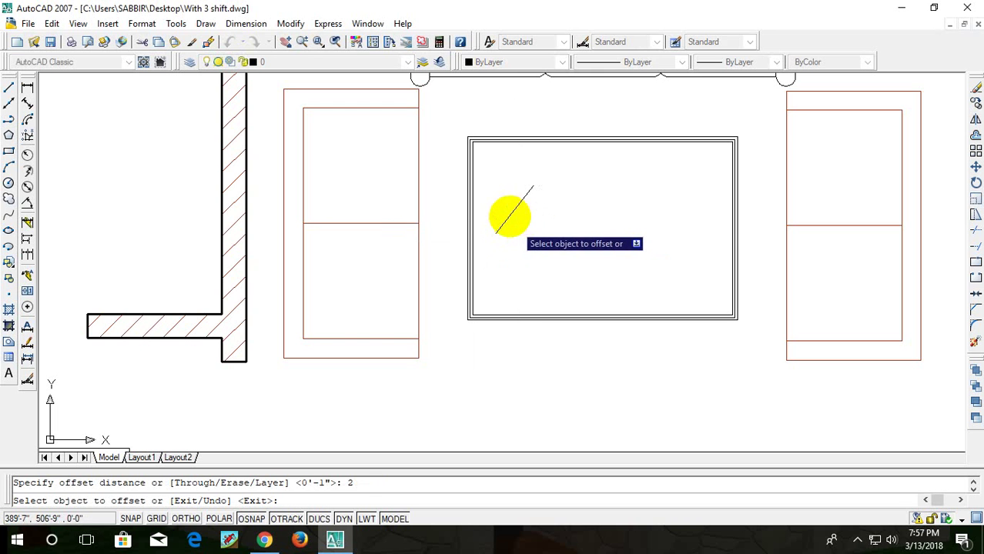
click(512, 209)
click(529, 227)
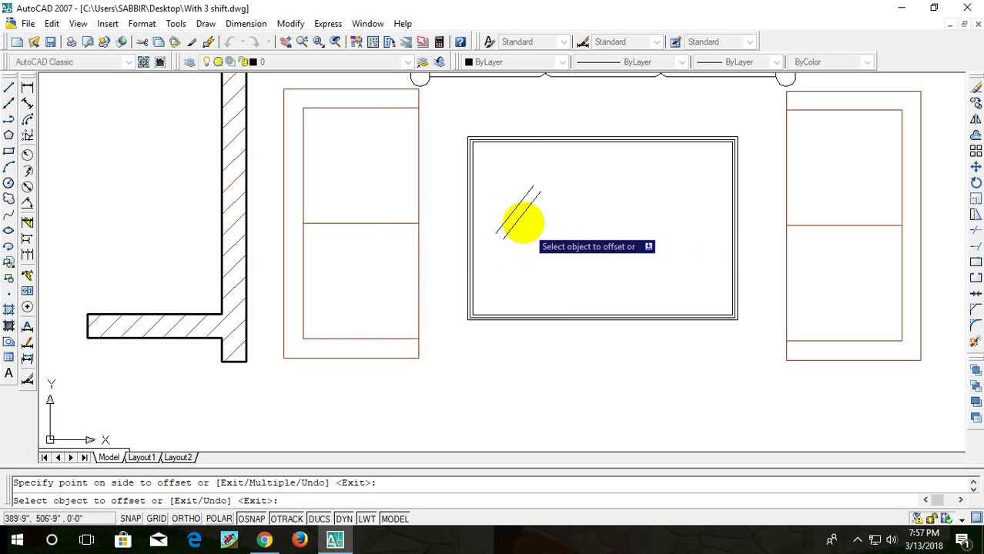
click(520, 218)
click(532, 231)
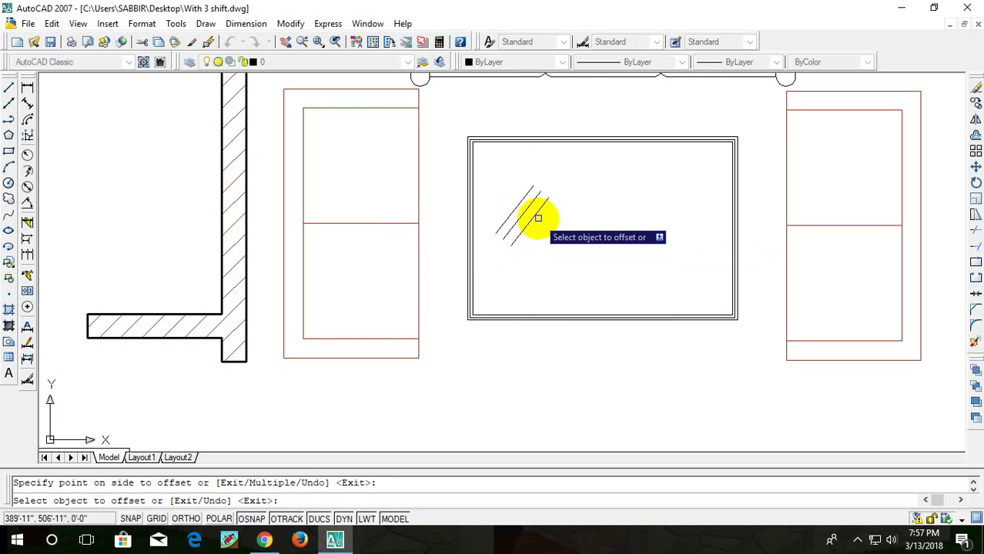
key(Escape)
- With Ortho off, stretch both ends of the middle line to lengthen it
click(528, 205)
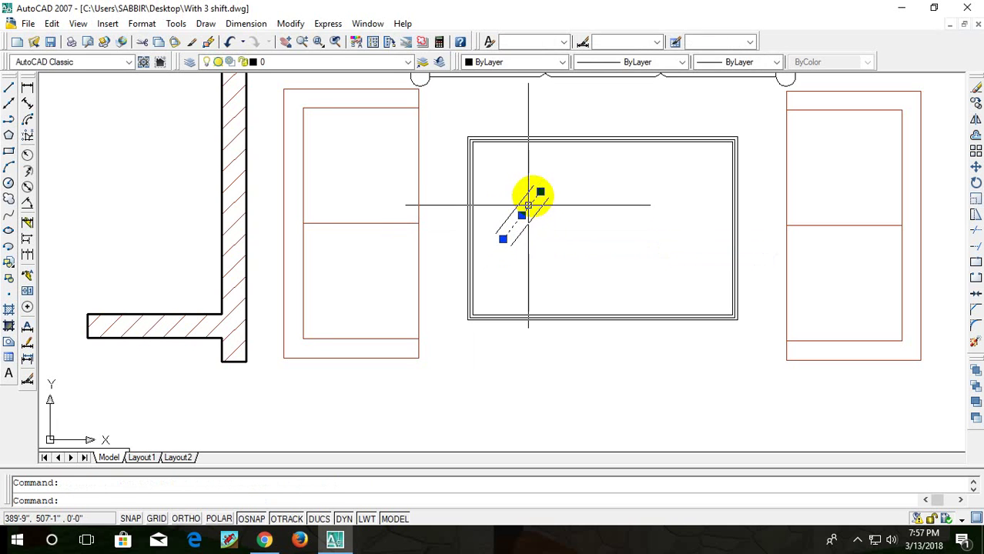
click(538, 190)
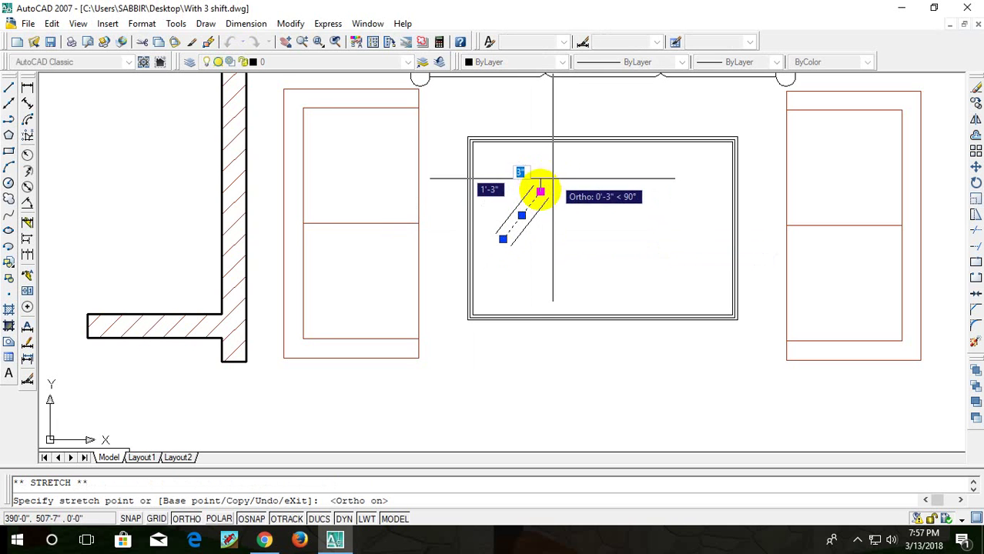
key(F8)
scroll(564, 179, up, 5)
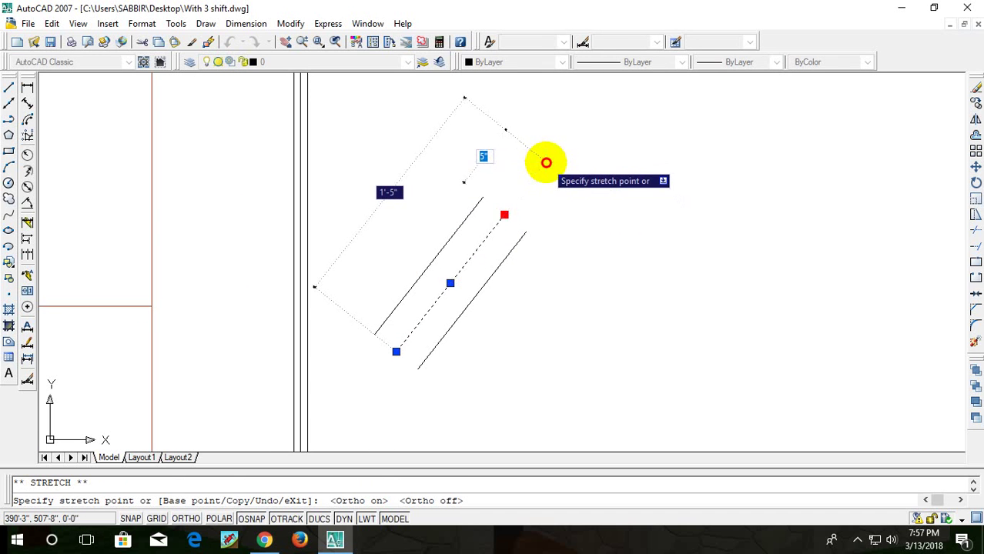
click(546, 162)
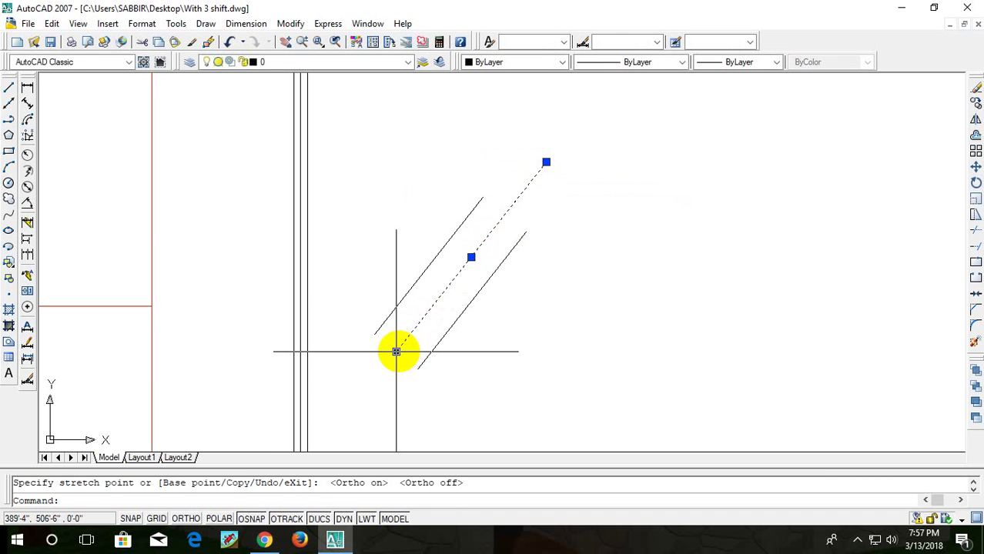
click(396, 352)
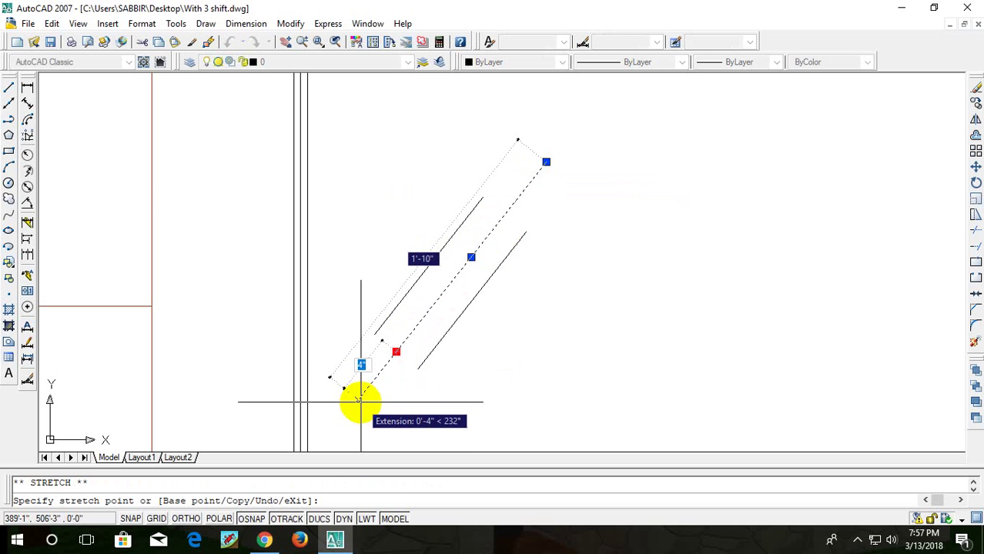
click(359, 402)
key(Escape)
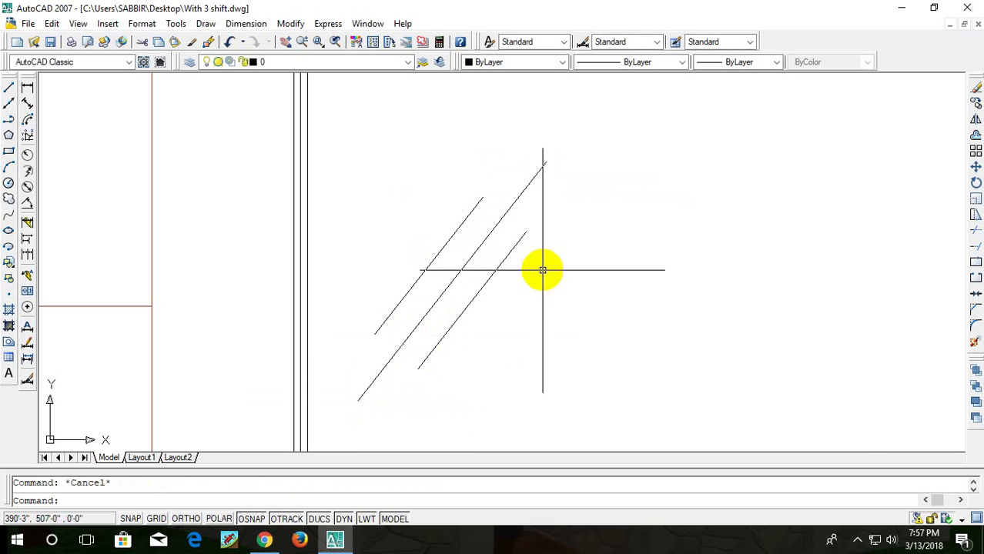
scroll(543, 262, down, 3)
- Copy the three diagonal glare lines twice to the right across the coffee table
scroll(554, 220, up, 1)
click(599, 202)
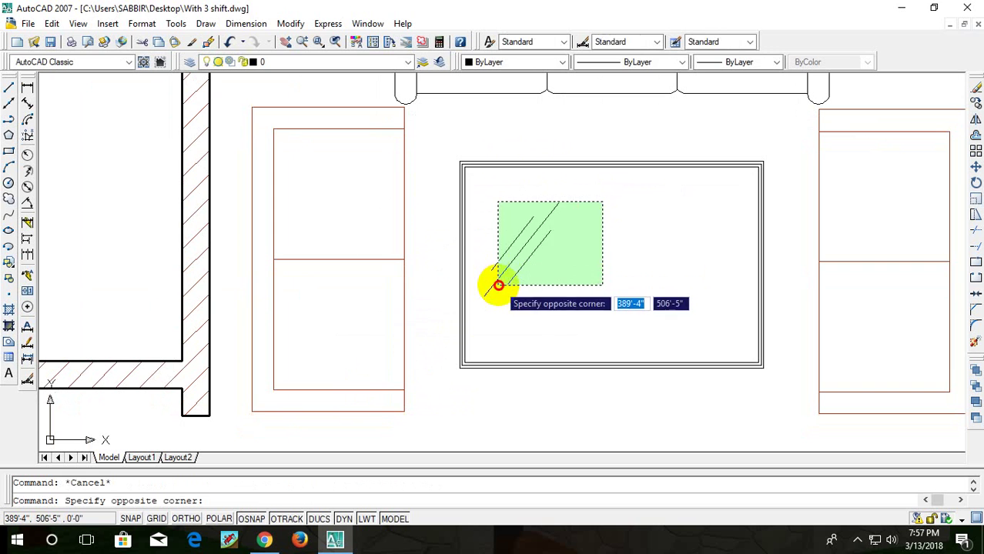
click(499, 284)
text(CP)
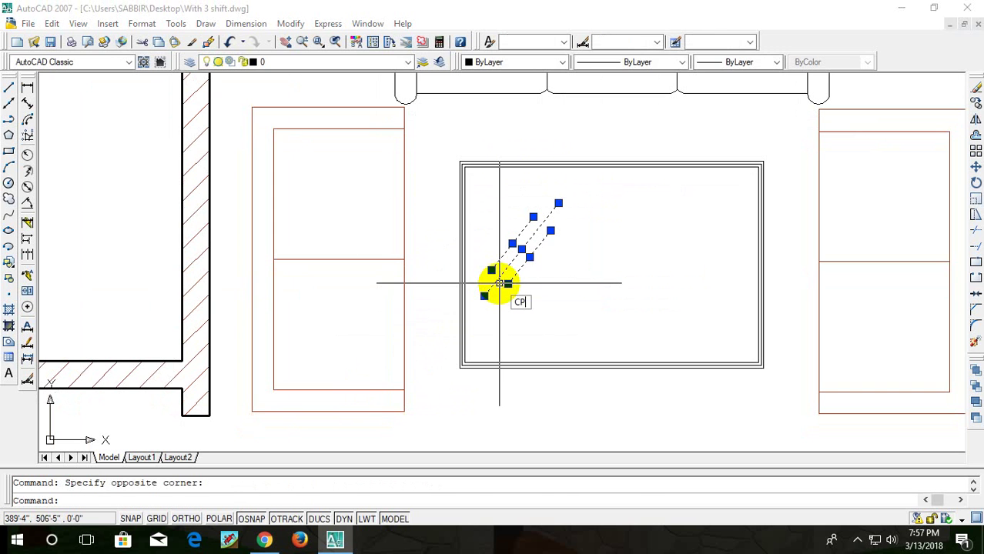
key(Return)
click(485, 295)
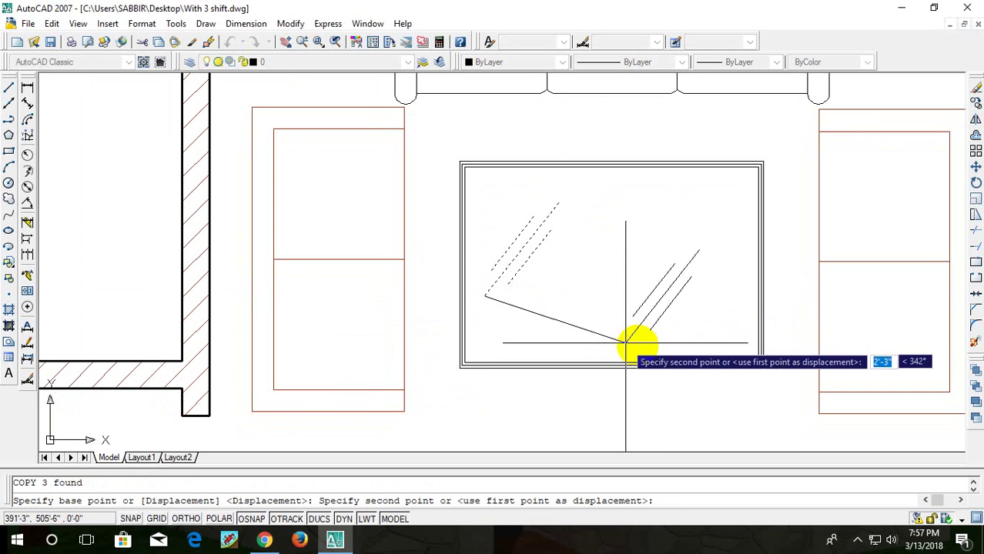
click(637, 344)
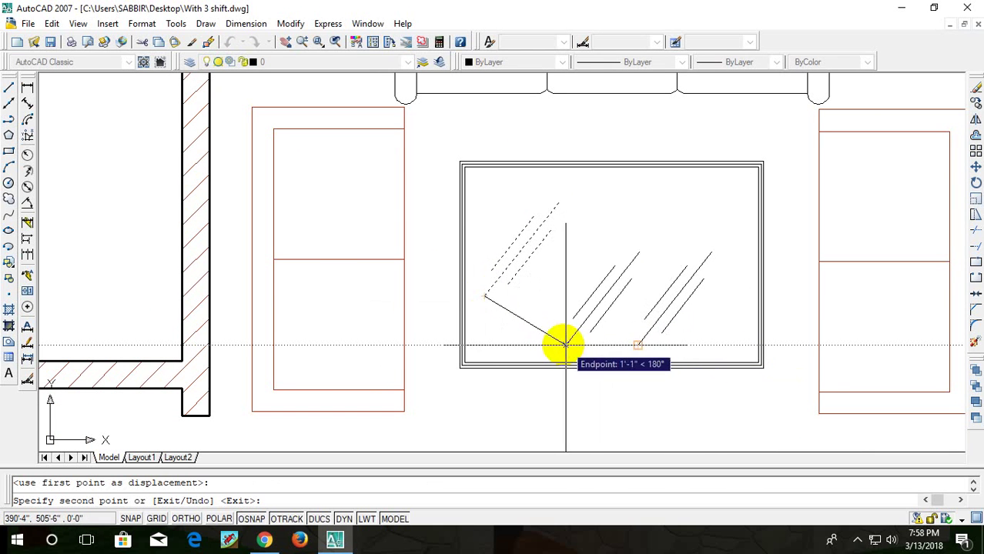
click(559, 344)
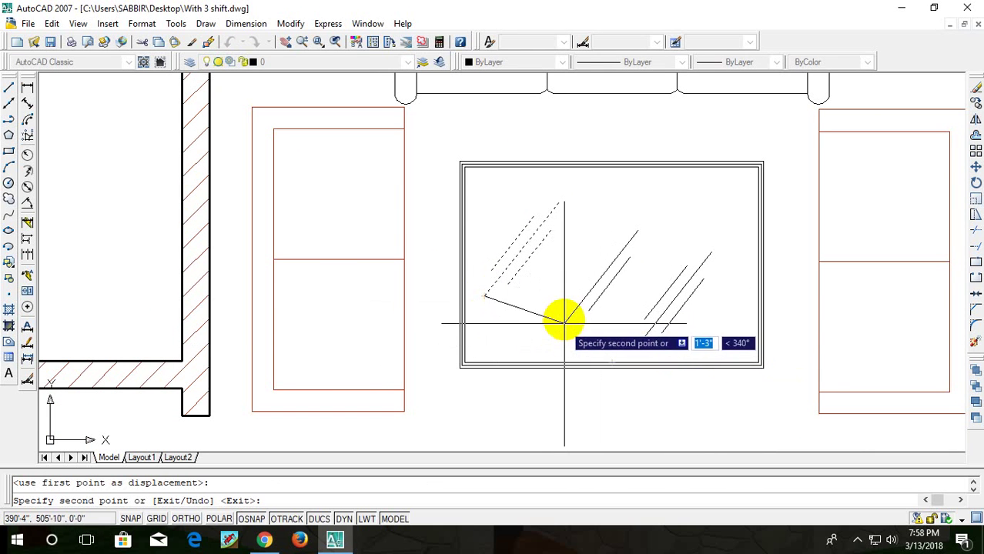
key(Escape)
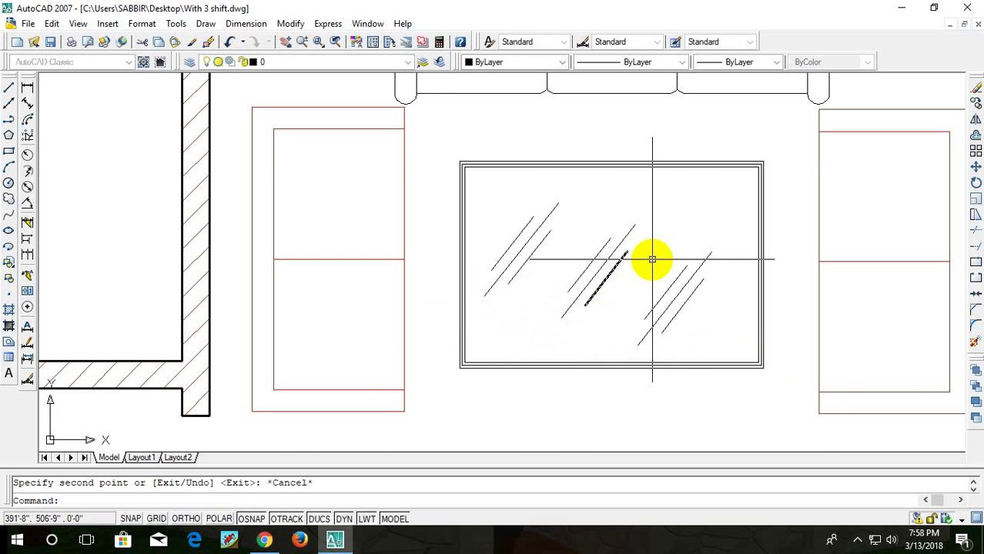
scroll(651, 259, down, 5)
scroll(713, 231, up, 3)
scroll(619, 220, up, 2)
middle_drag(631, 248, 655, 208)
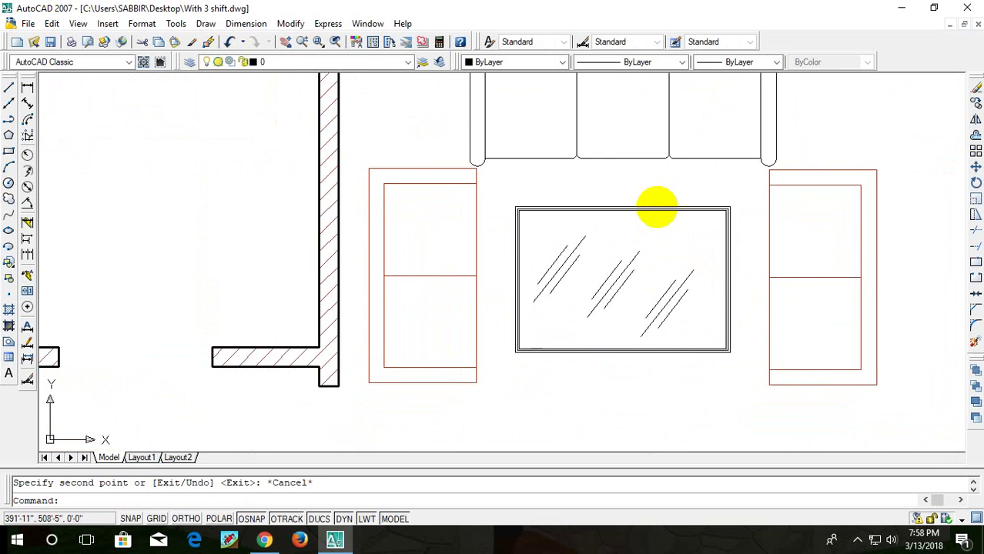
scroll(654, 223, down, 4)
scroll(639, 285, up, 3)
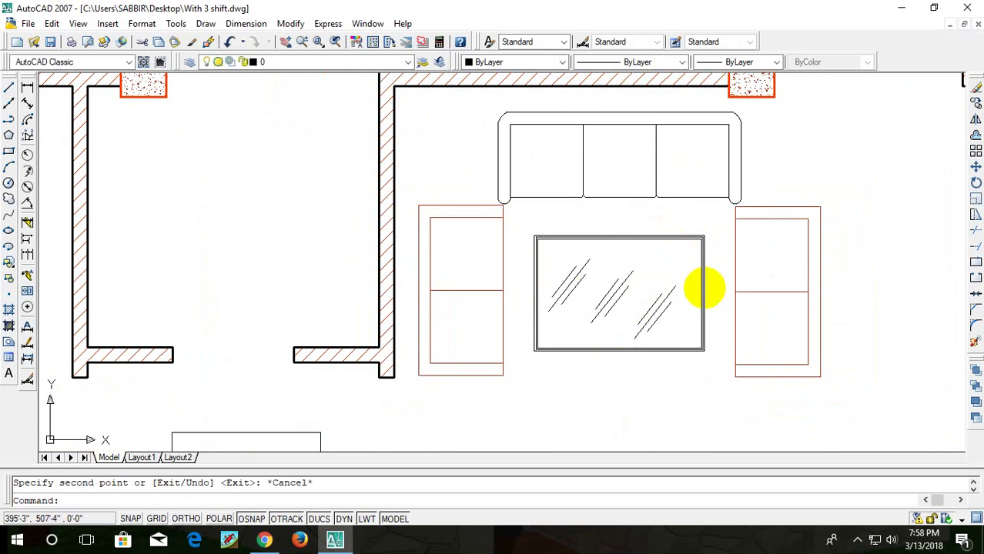
- Match the right armchair's red properties onto the sofa using a crossing box
key(Escape)
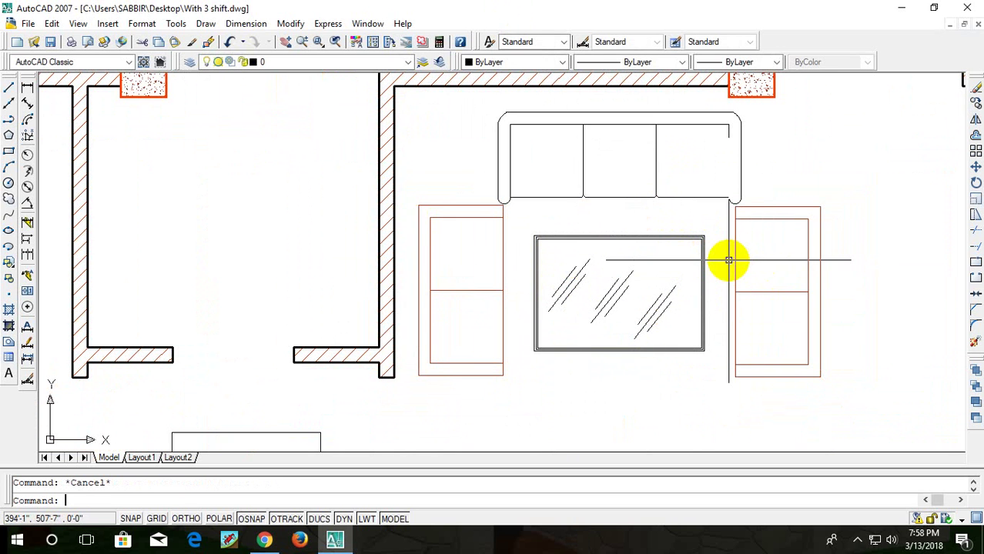
text(m)
key(Return)
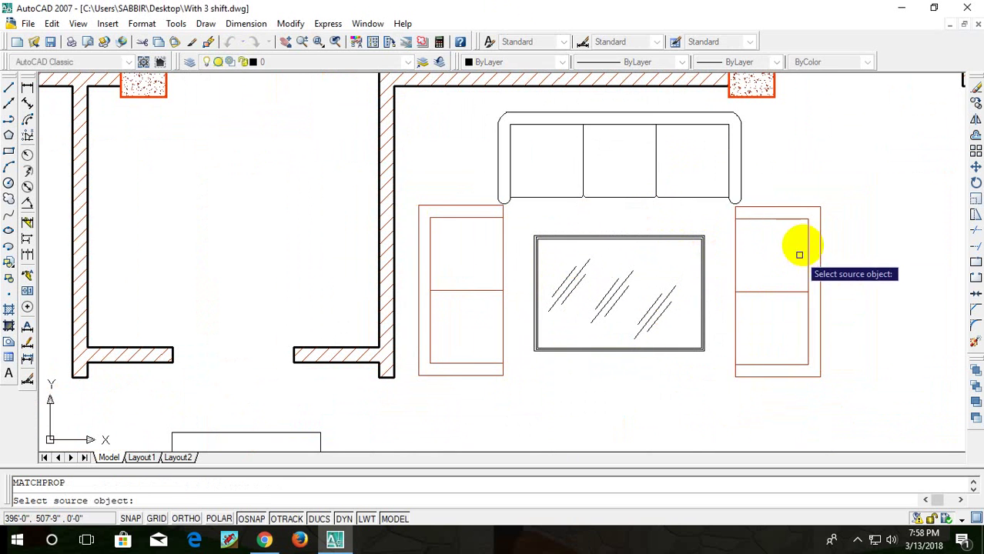
click(806, 236)
click(752, 151)
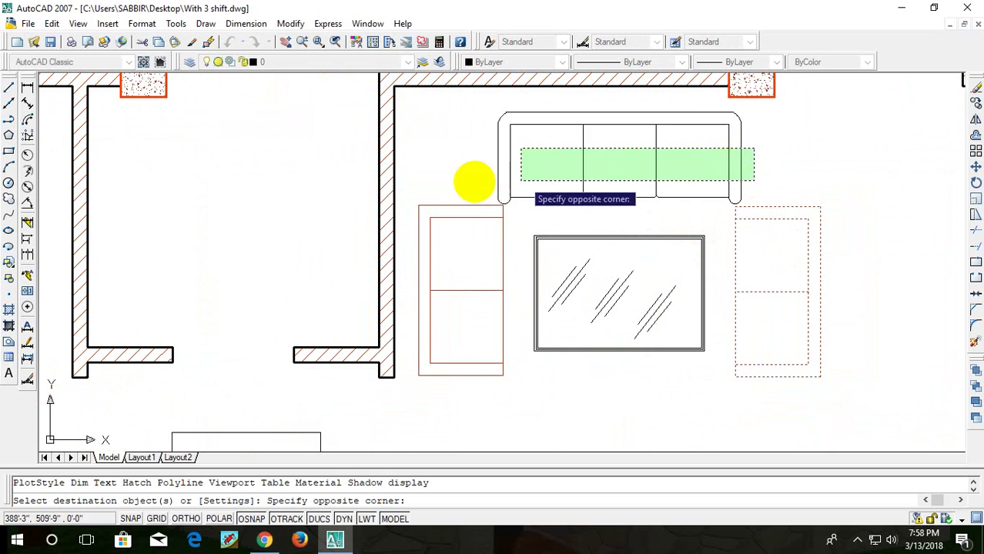
click(492, 189)
- Apply the red properties to the sofa's back seats and right seat
click(648, 99)
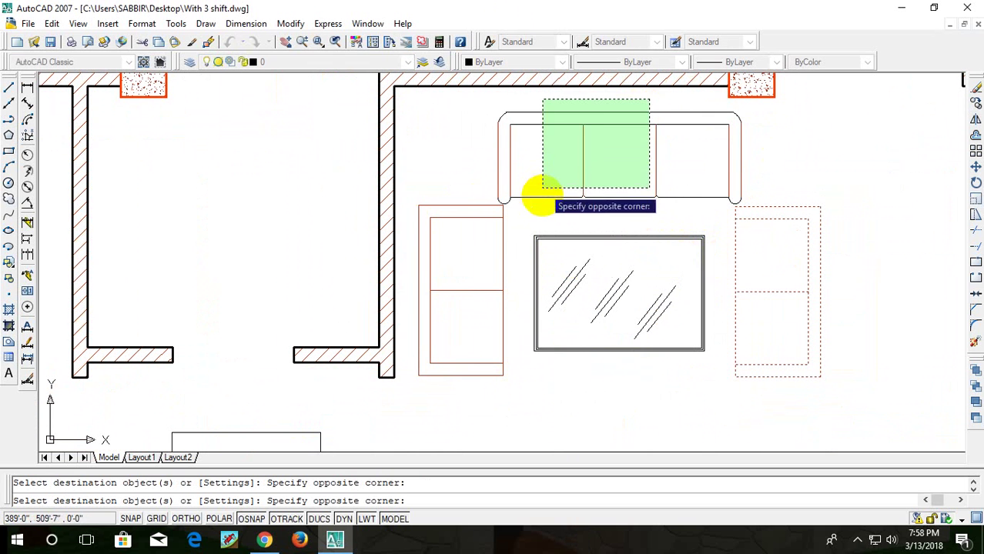
click(521, 189)
click(774, 113)
click(648, 167)
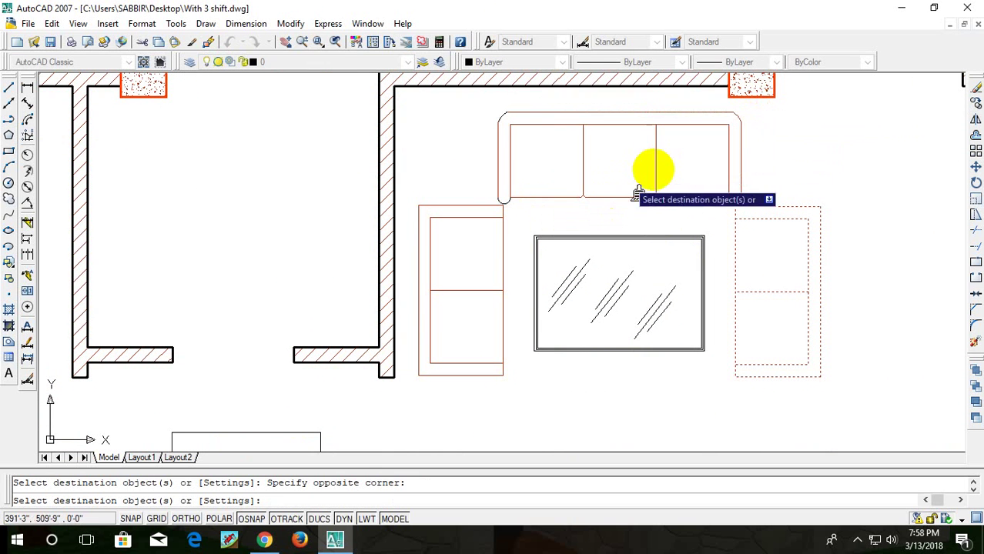
click(687, 149)
click(652, 201)
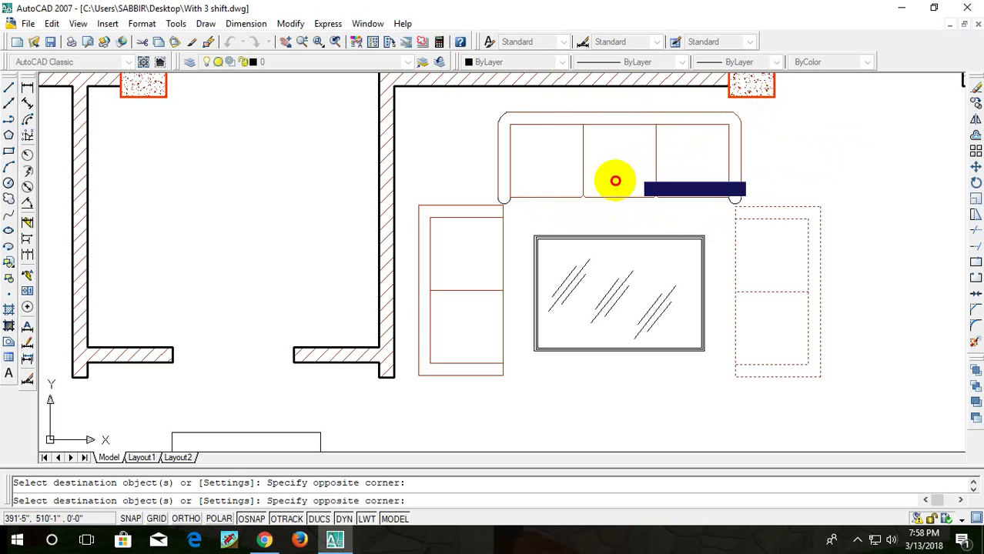
- Apply the red properties to the glass table outline, then recentre the living room
click(514, 194)
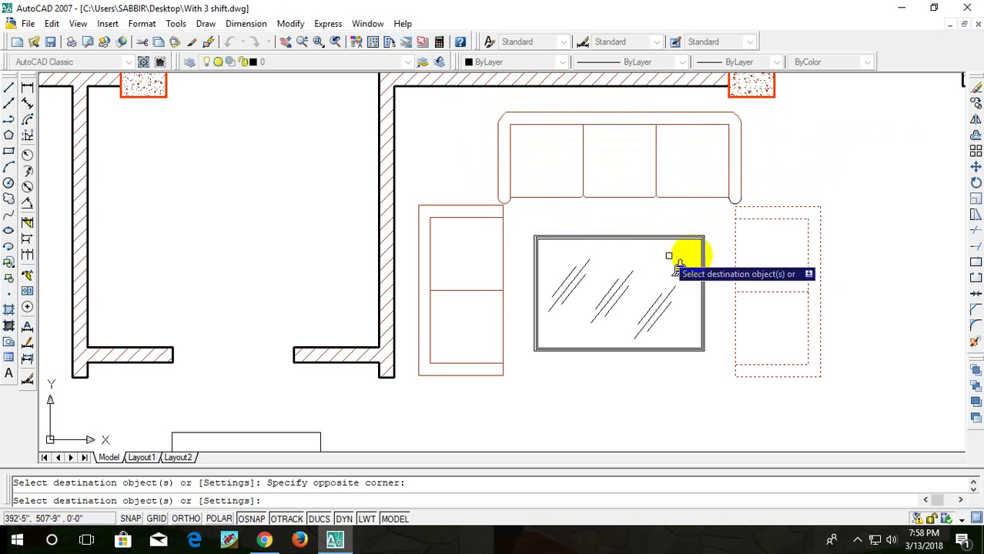
click(702, 221)
click(687, 247)
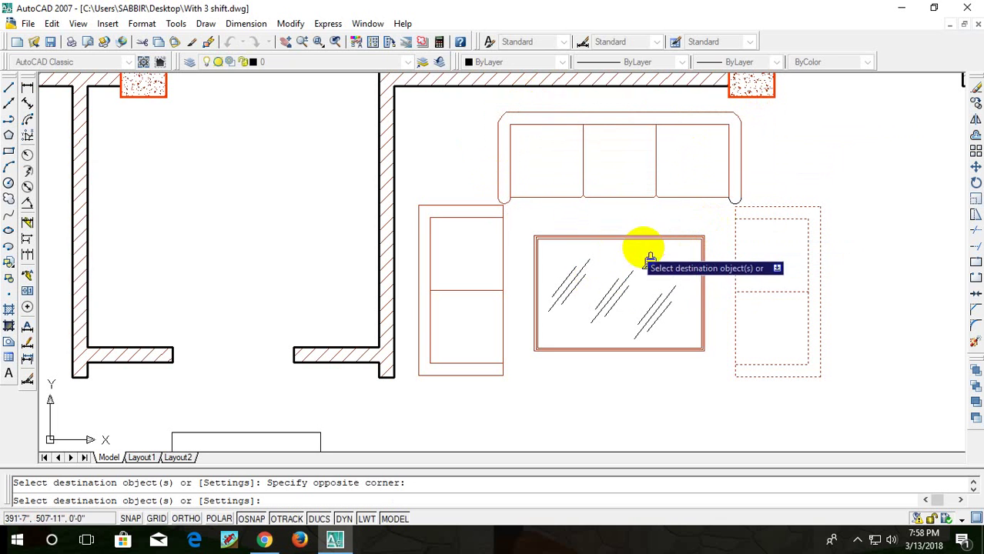
key(Escape)
scroll(643, 254, down, 3)
scroll(620, 265, up, 1)
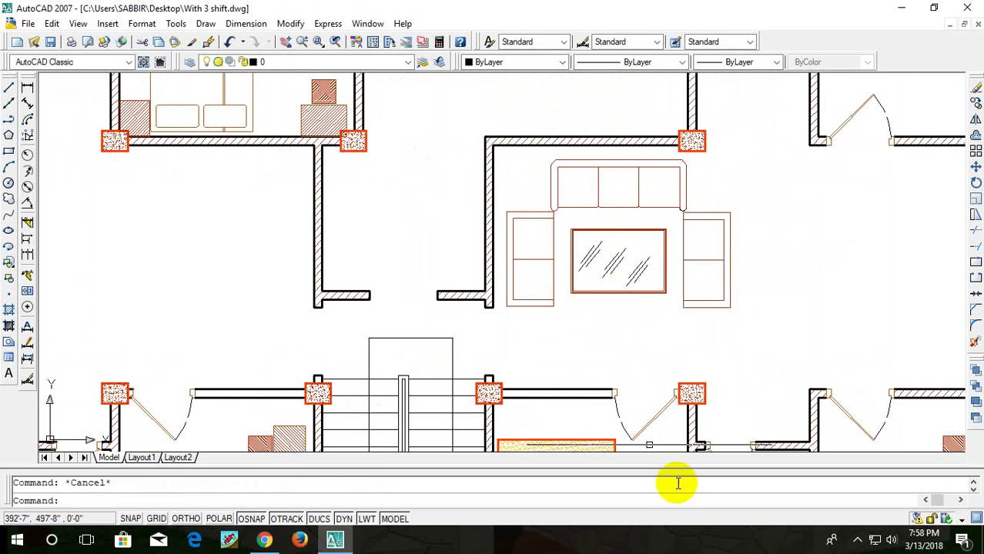
middle_drag(800, 263, 621, 209)
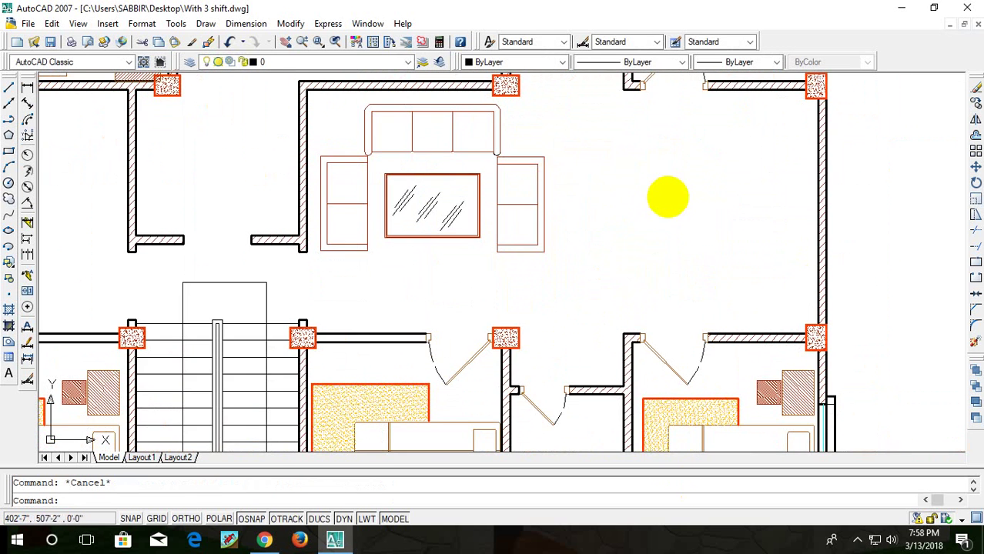
scroll(668, 194, down, 5)
scroll(662, 193, up, 4)
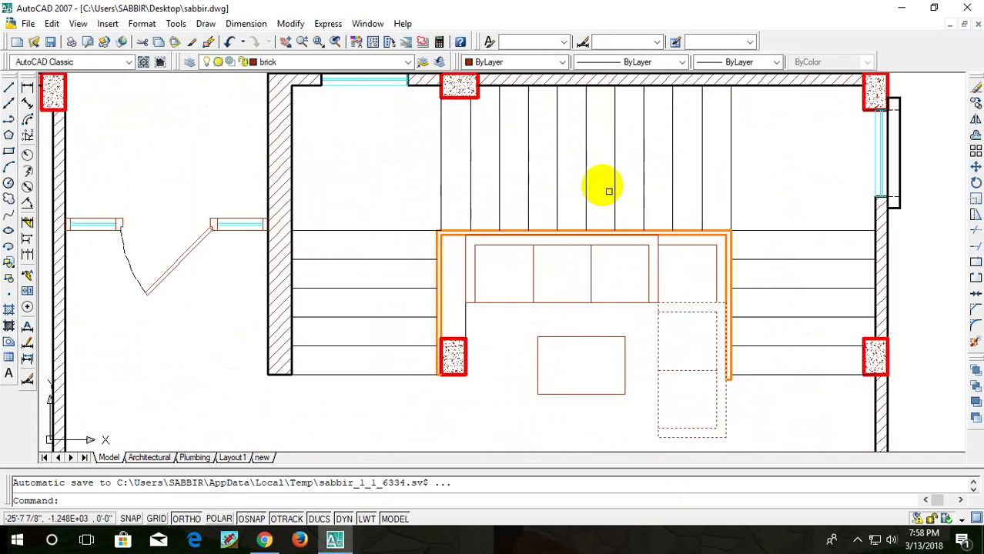
- In sabbir.dwg, add a 10'-7" linear dimension beside the dining area
scroll(600, 191, down, 5)
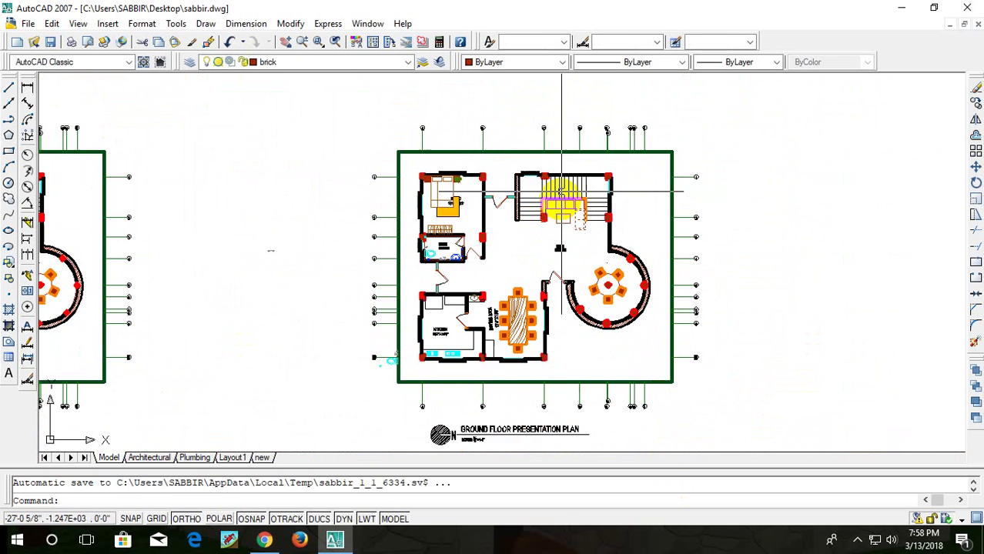
middle_drag(278, 254, 311, 133)
scroll(565, 196, up, 6)
middle_drag(571, 187, 574, 229)
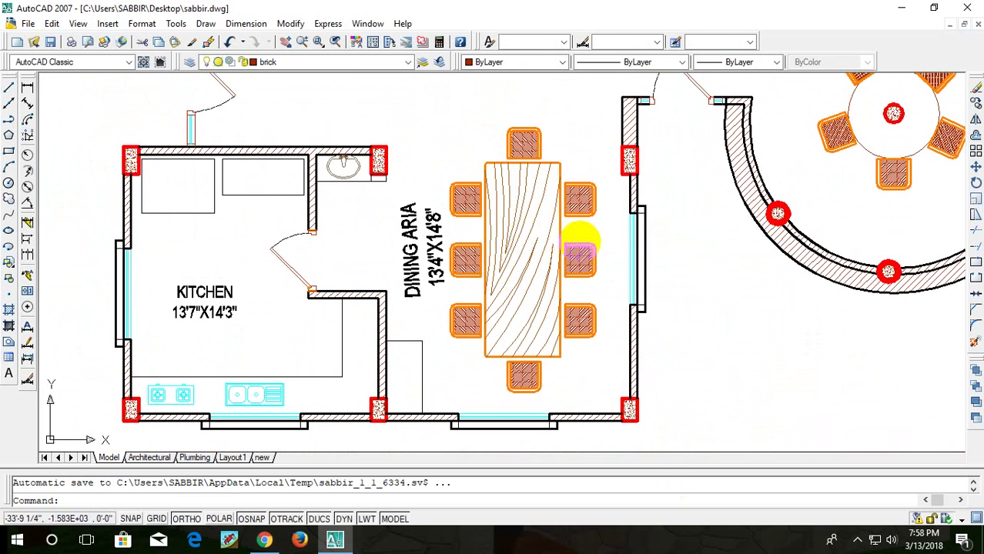
click(26, 87)
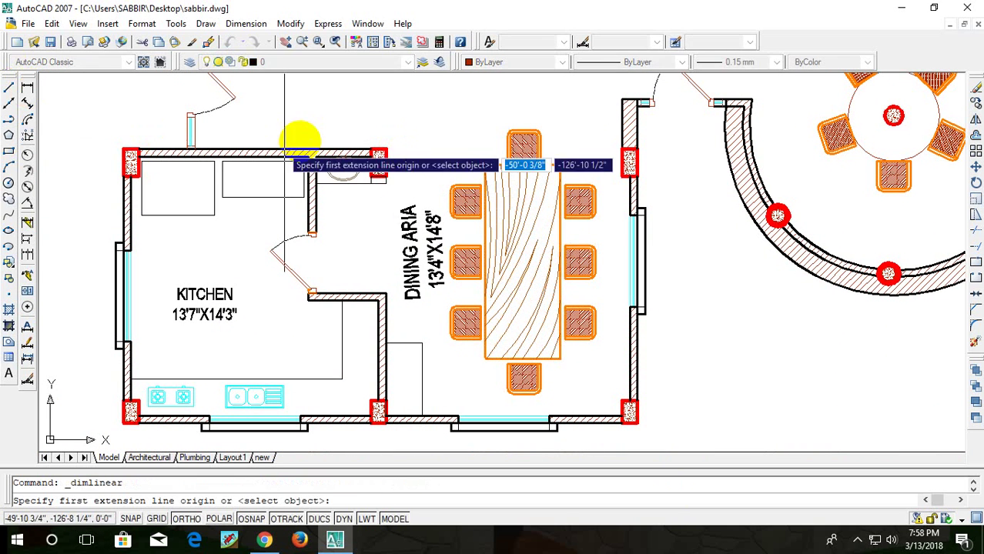
click(485, 167)
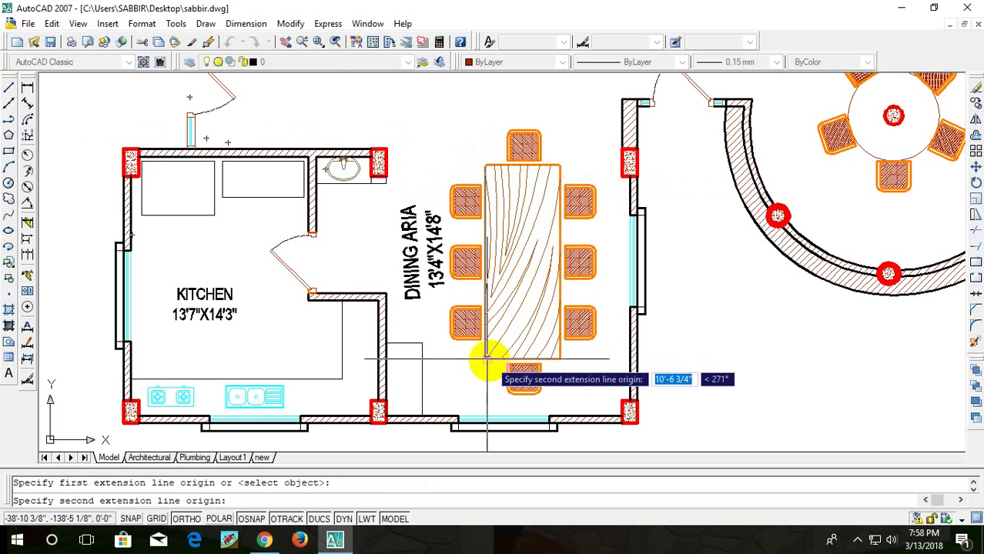
click(484, 359)
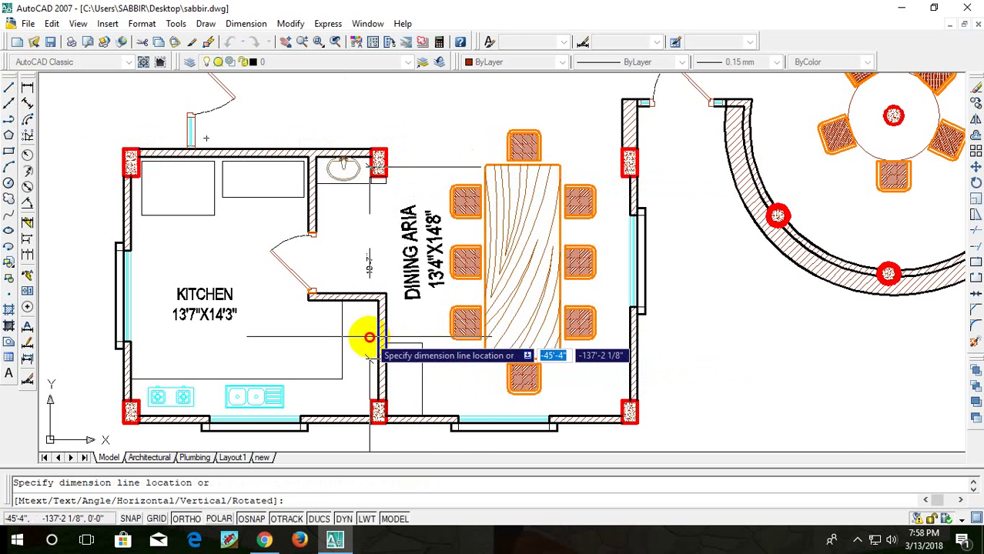
click(358, 292)
- Add a 4'-1" dimension across the dining table's top edge, then erase it
scroll(359, 234, up, 3)
scroll(374, 219, down, 5)
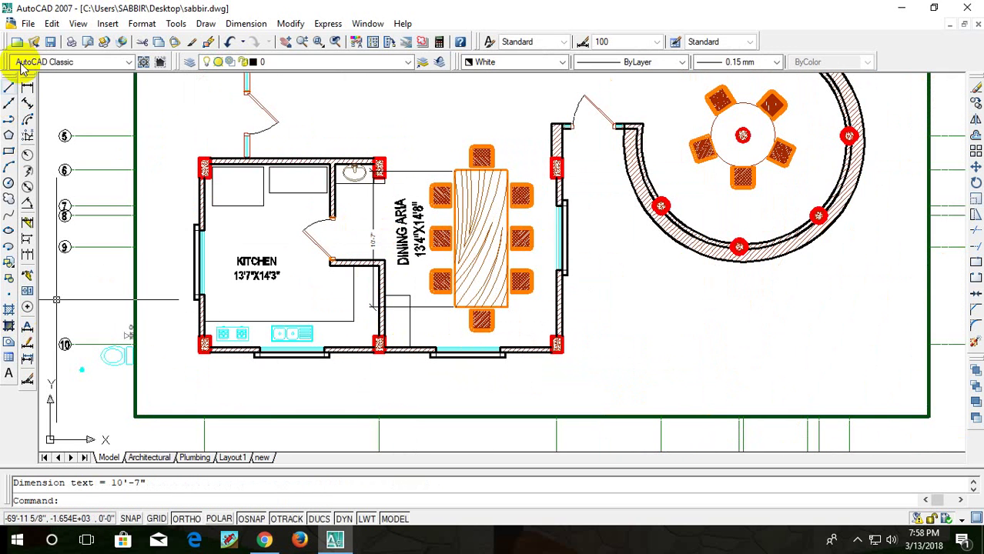
click(29, 92)
scroll(451, 173, up, 3)
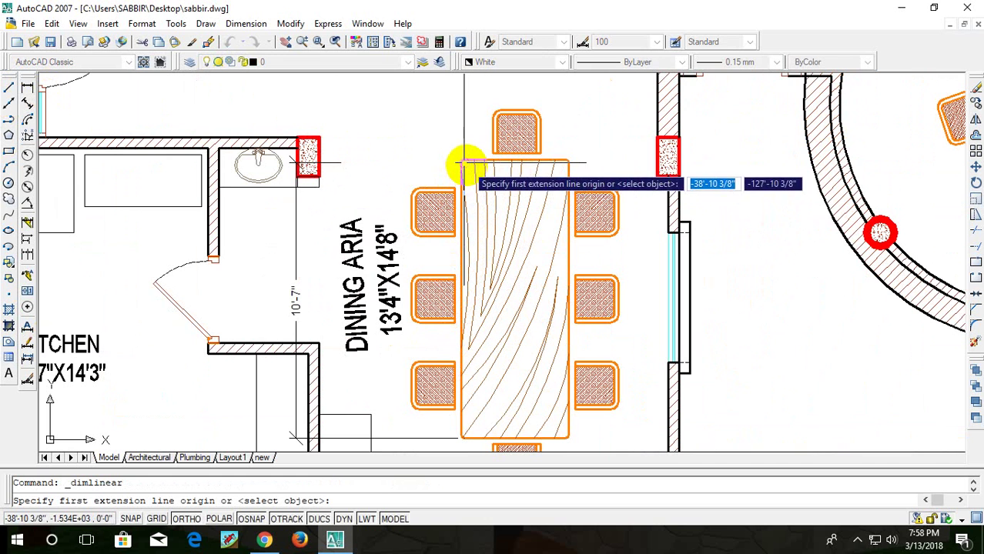
click(462, 163)
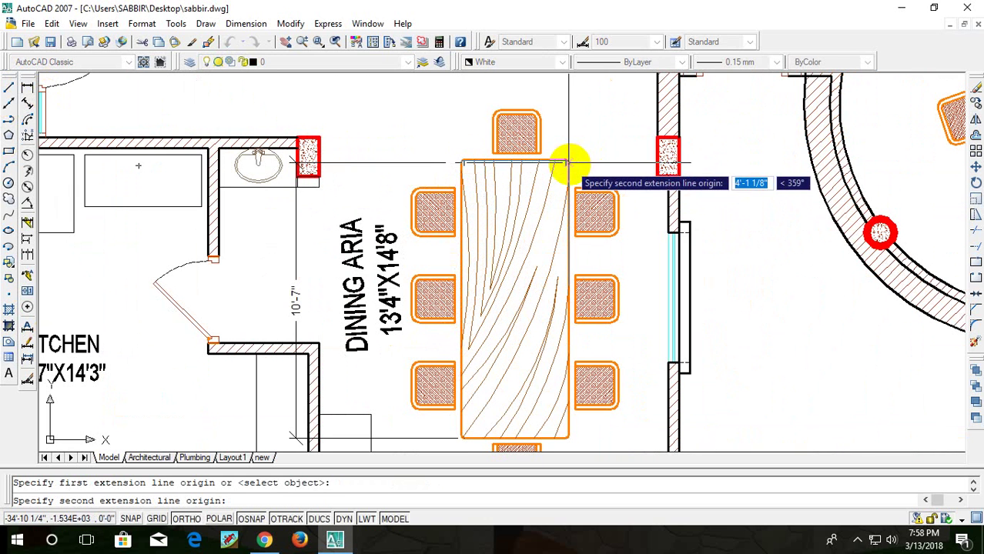
click(567, 163)
click(574, 100)
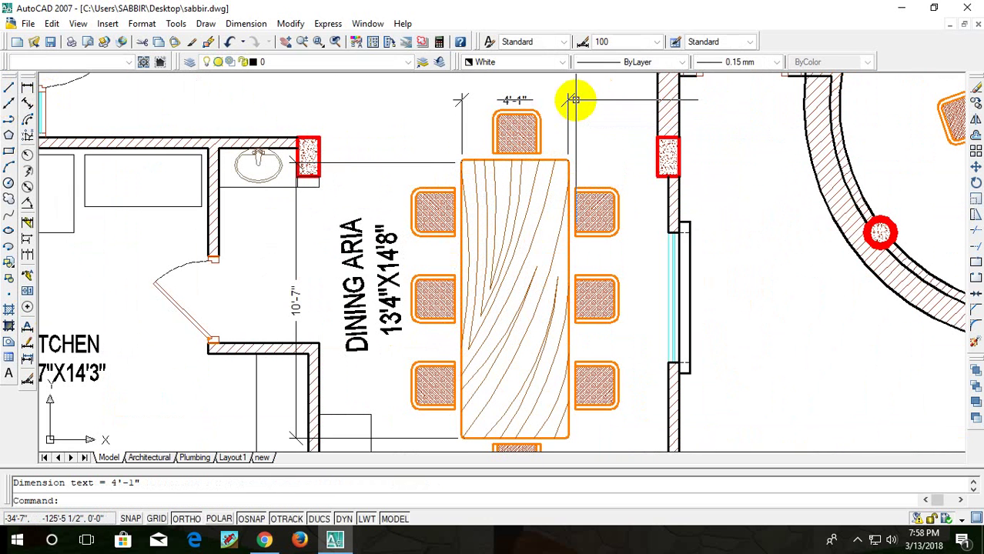
click(594, 91)
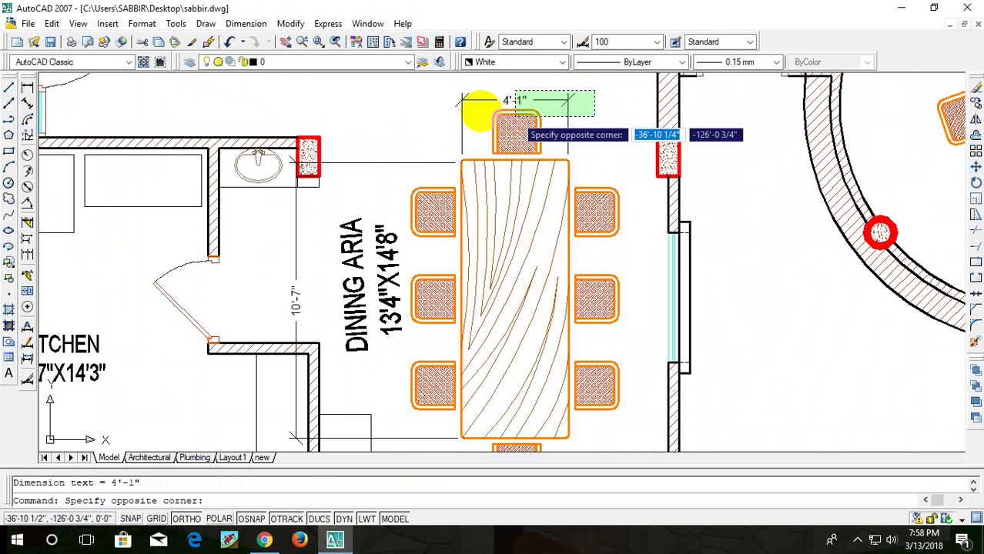
click(451, 104)
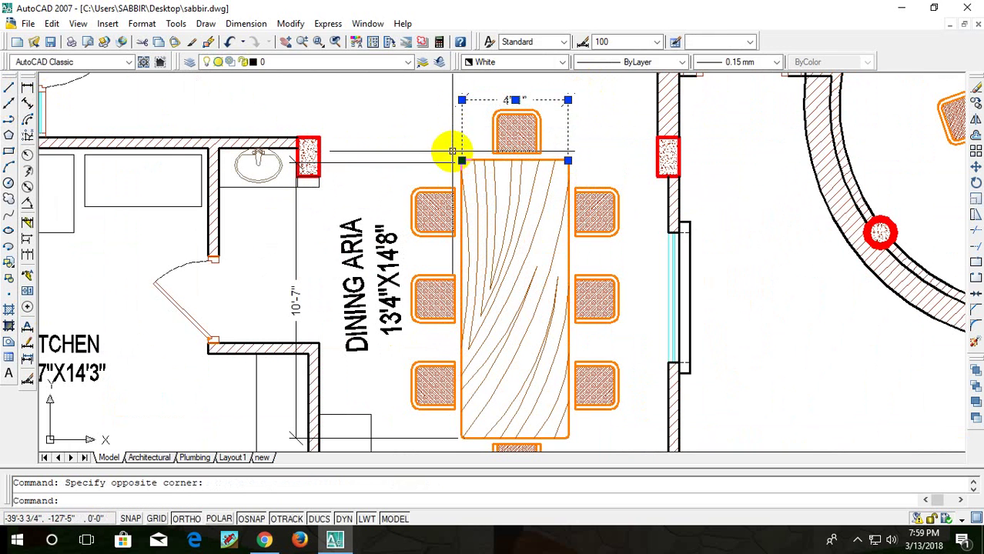
key(Delete)
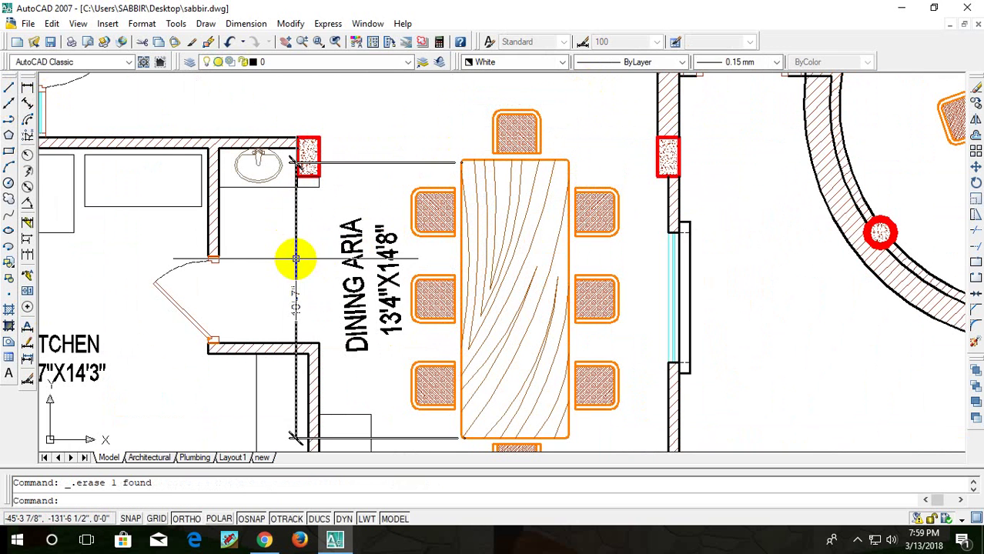
- Switch back to the With 3 shift.dwg living room drawing
scroll(325, 213, down, 2)
scroll(328, 214, down, 2)
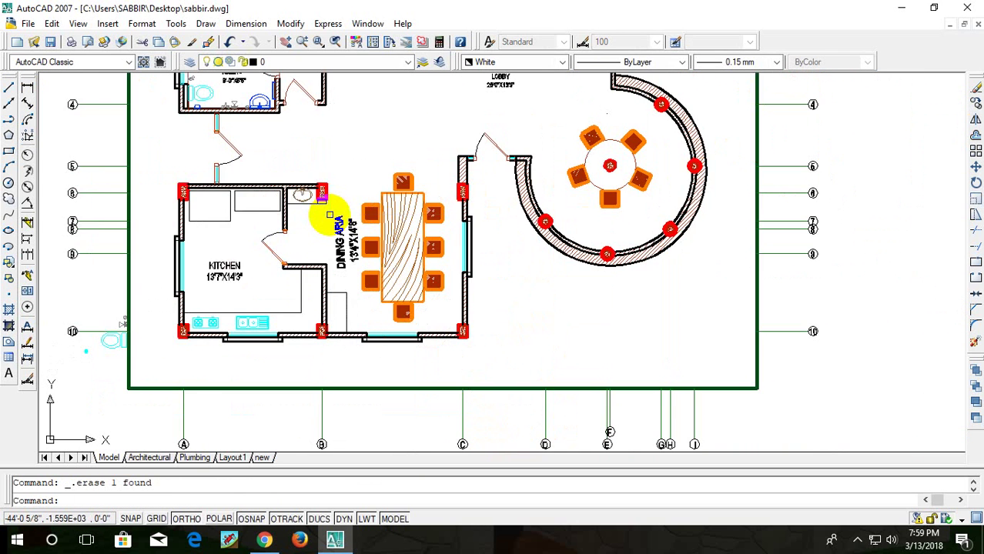
key(ctrl+Tab)
scroll(384, 212, down, 3)
scroll(434, 213, up, 3)
middle_drag(554, 214, 334, 244)
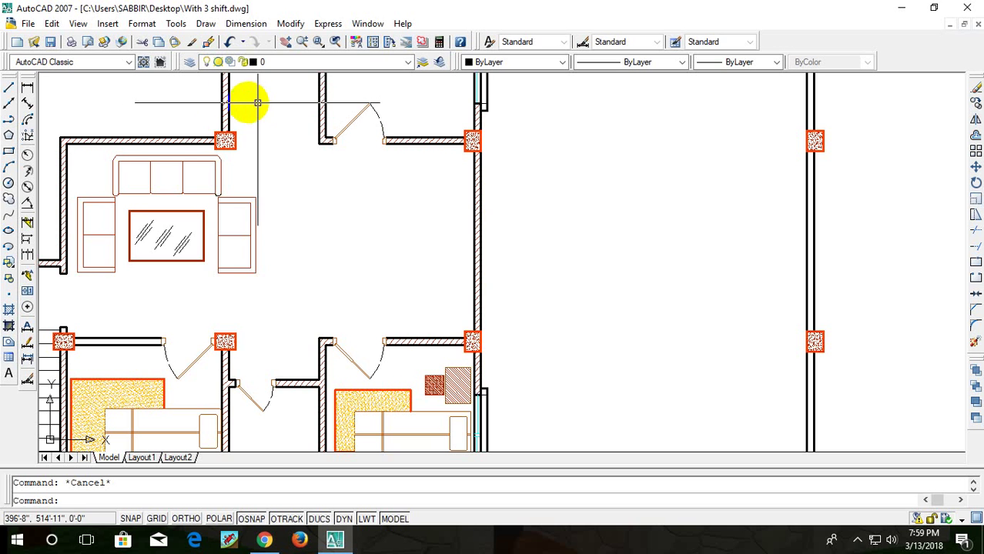
- Return to With 3 shift.dwg's living room and start a linear dimension at the right wall
key(ctrl+Tab)
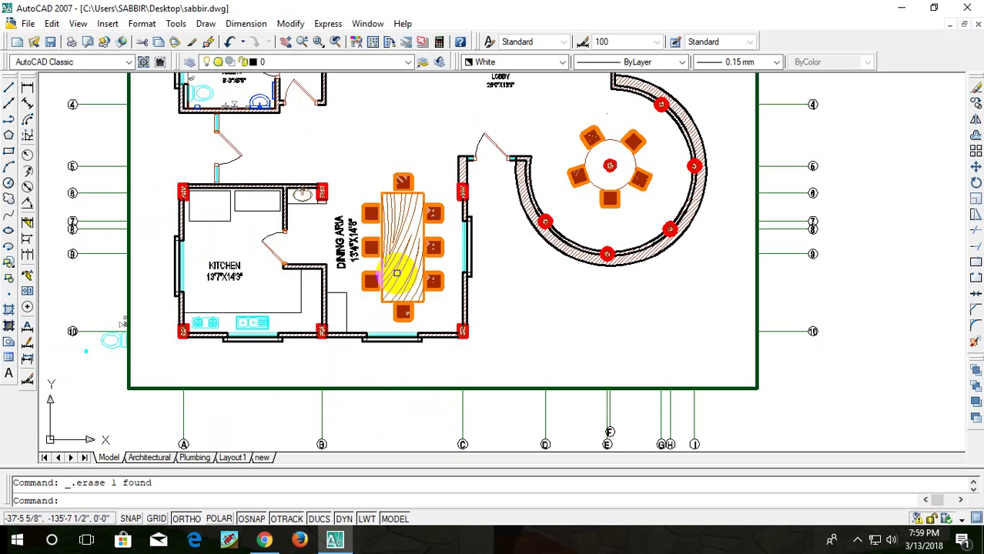
key(ctrl+Tab)
scroll(416, 195, up, 2)
middle_drag(413, 195, 443, 193)
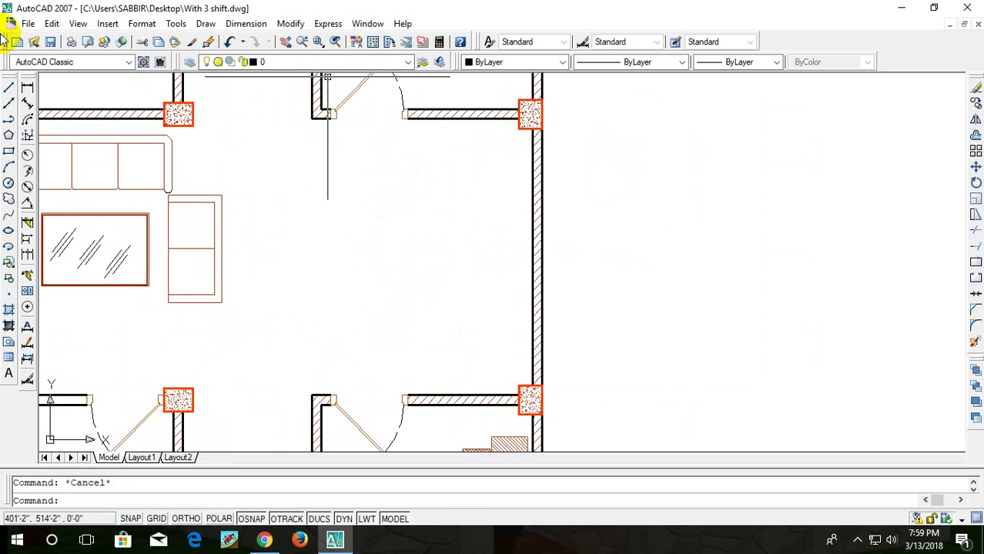
click(26, 88)
scroll(520, 139, up, 4)
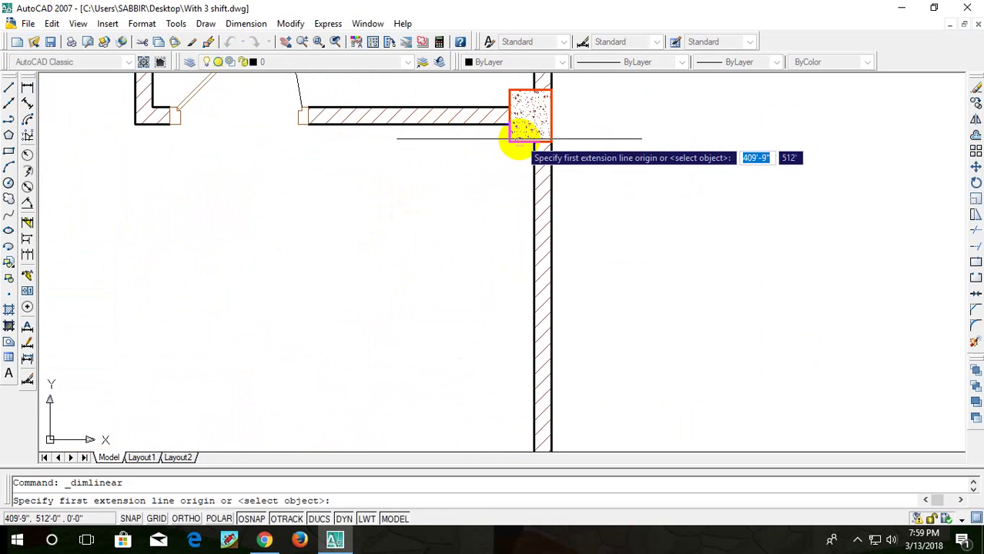
click(510, 131)
mouse_move(497, 115)
middle_down()
mouse_move(509, 447)
mouse_move(534, 268)
middle_up()
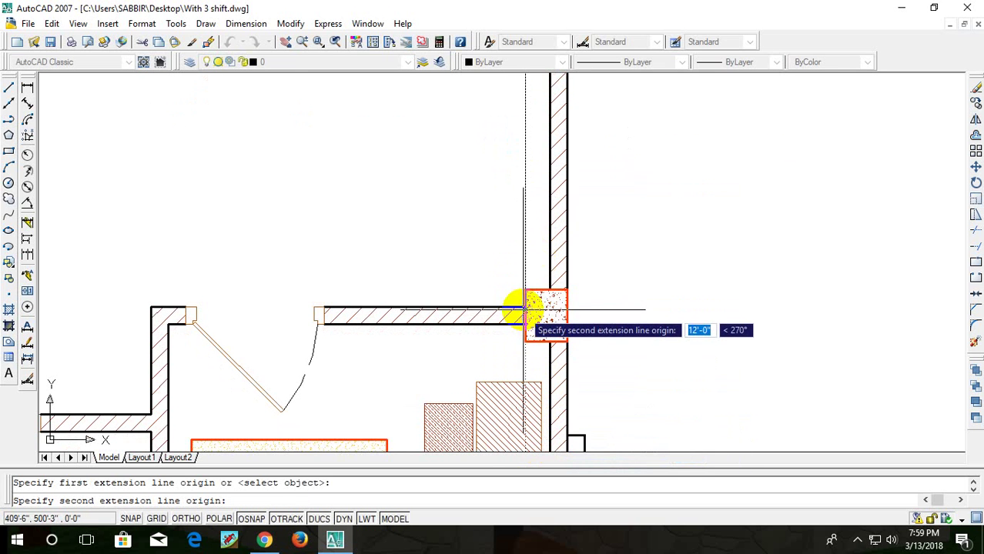
click(525, 310)
click(446, 216)
middle_drag(428, 209, 492, 415)
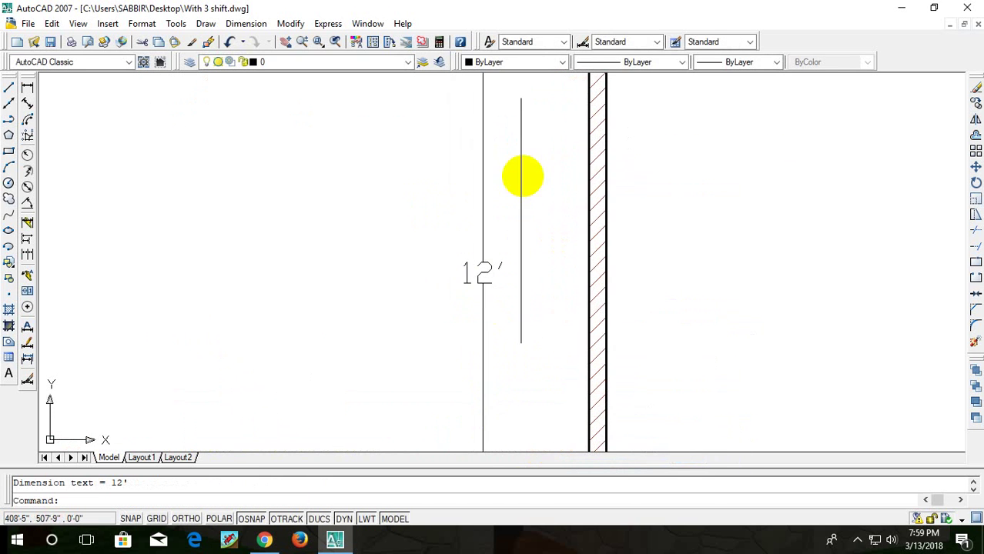
click(522, 177)
click(420, 234)
key(Delete)
scroll(401, 238, down, 4)
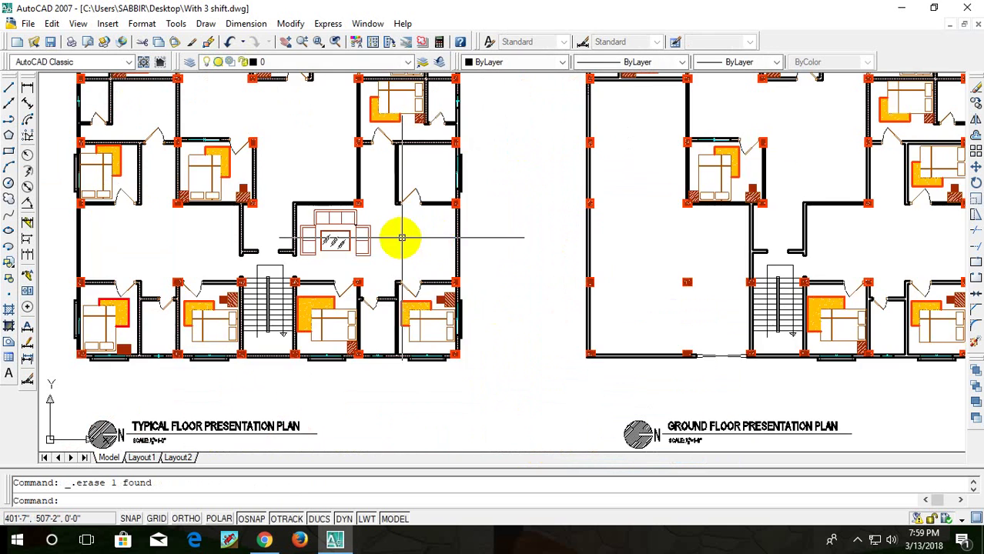
scroll(401, 238, up, 3)
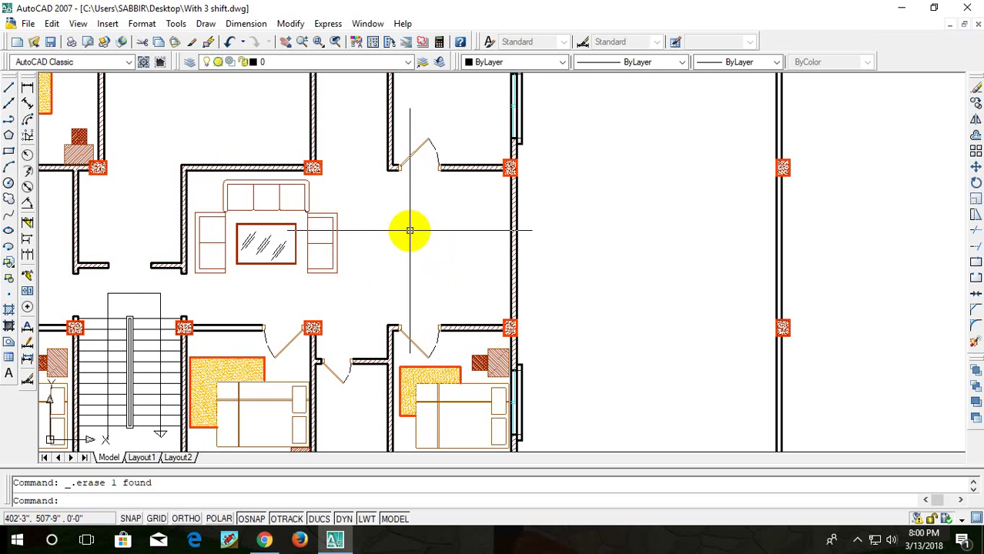
scroll(412, 223, up, 3)
middle_drag(412, 222, 420, 226)
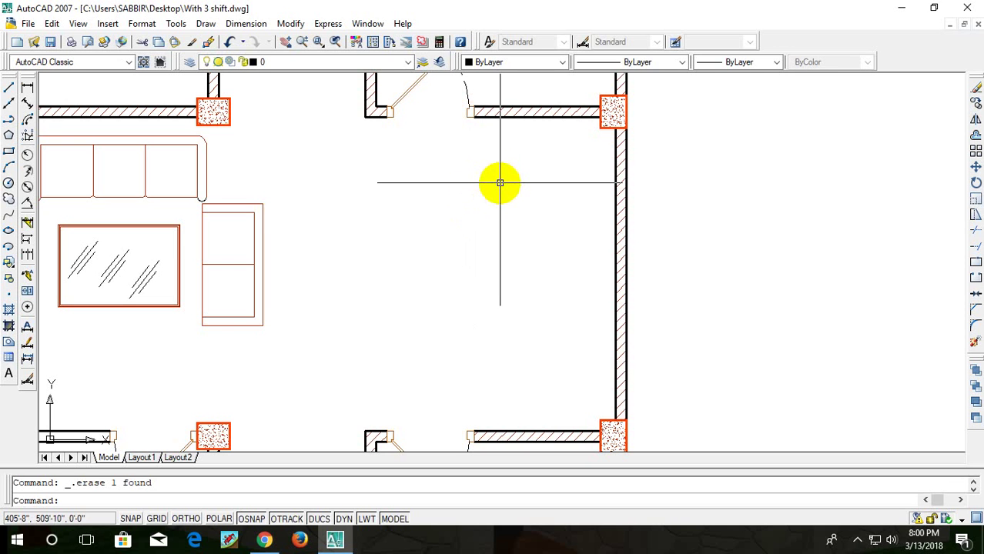
- Draw a 3' by 7'3" rectangle starting near the living room's right wall
key(Escape)
text(r)
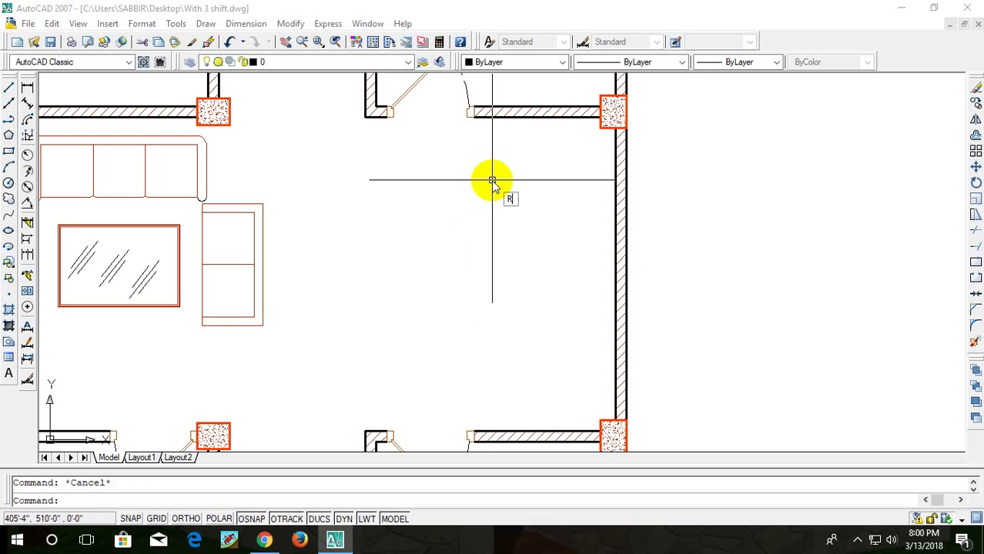
key(BackSpace)
key(BackSpace)
text(re)
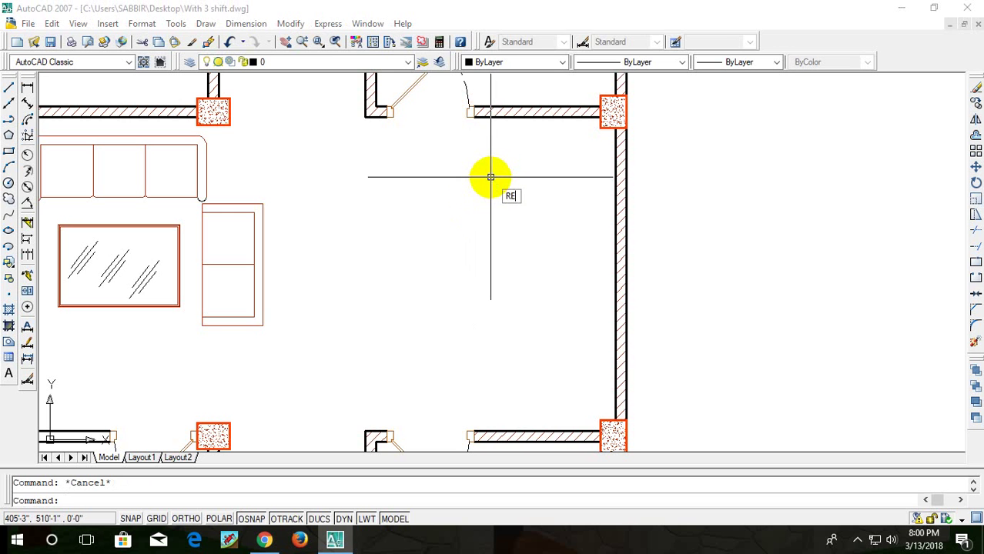
key(Return)
click(498, 169)
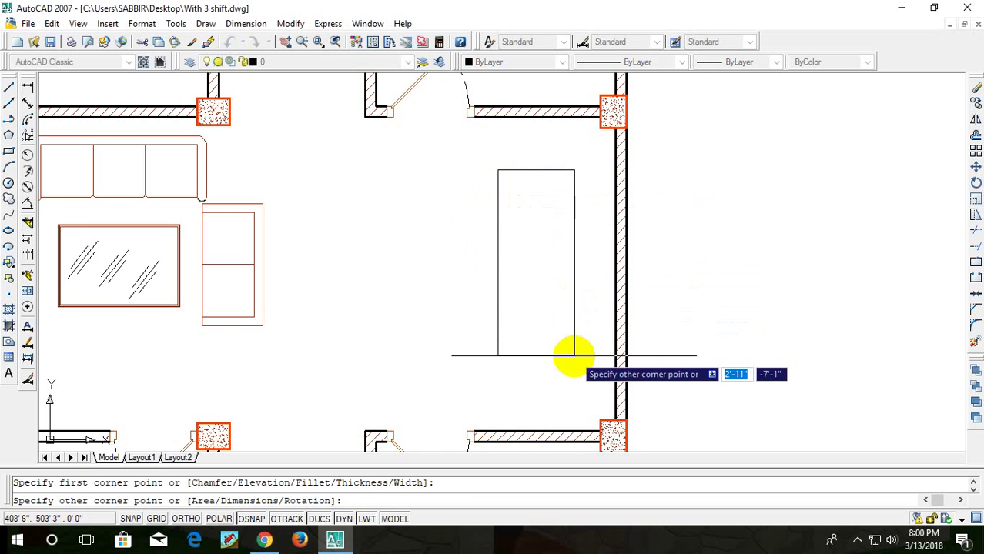
middle_drag(587, 347, 577, 325)
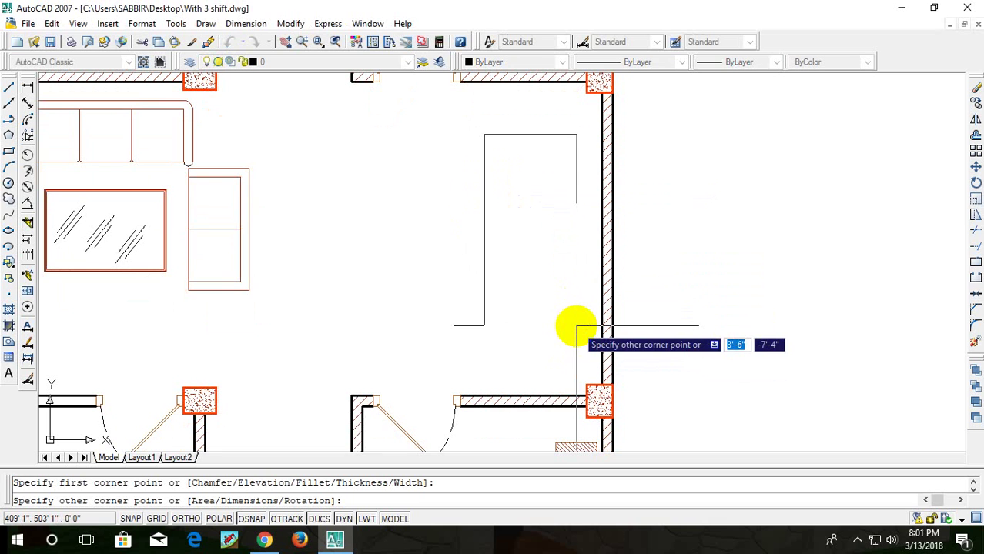
text(3)
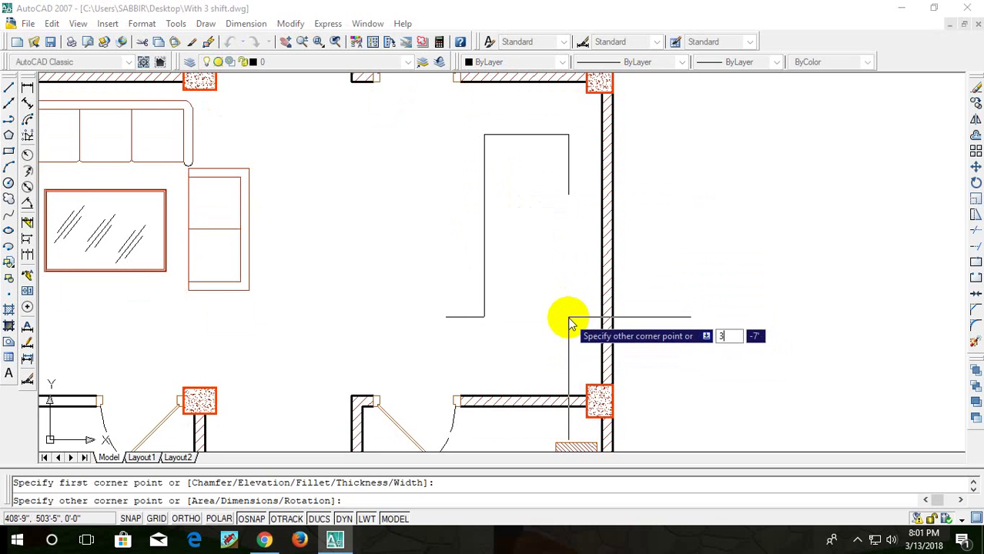
key(Tab)
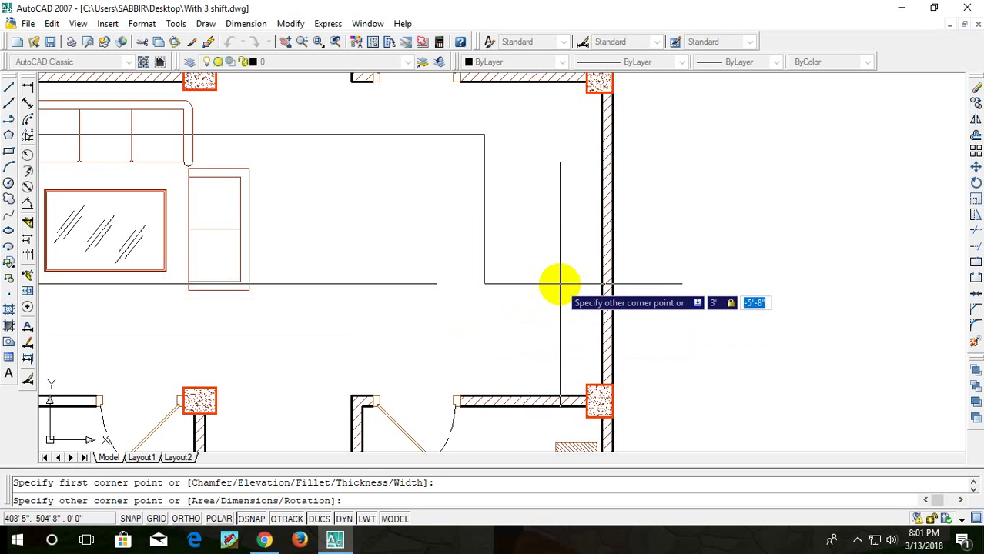
text(7'3)
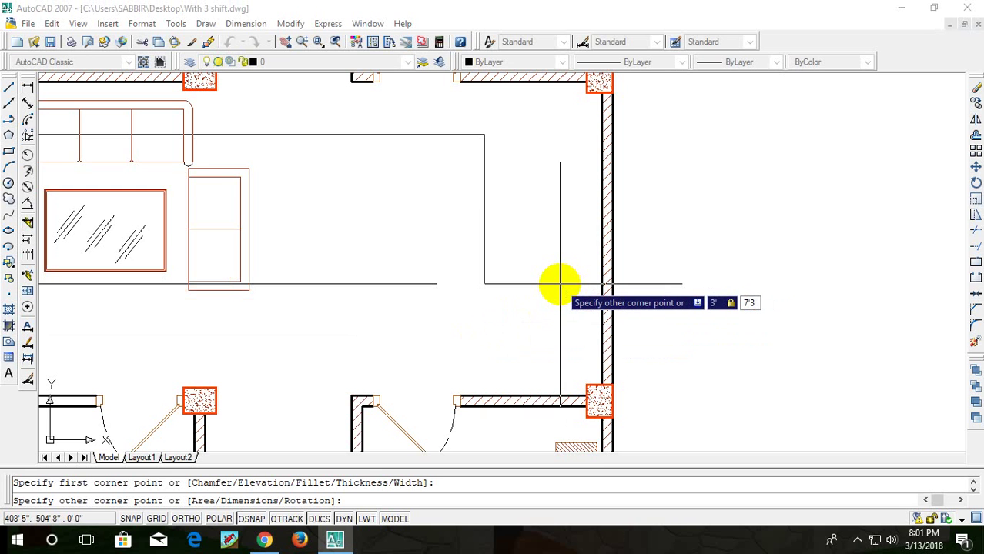
key(Return)
- Move the new rectangle lower so it sits beside the right wall
middle_drag(533, 195, 569, 241)
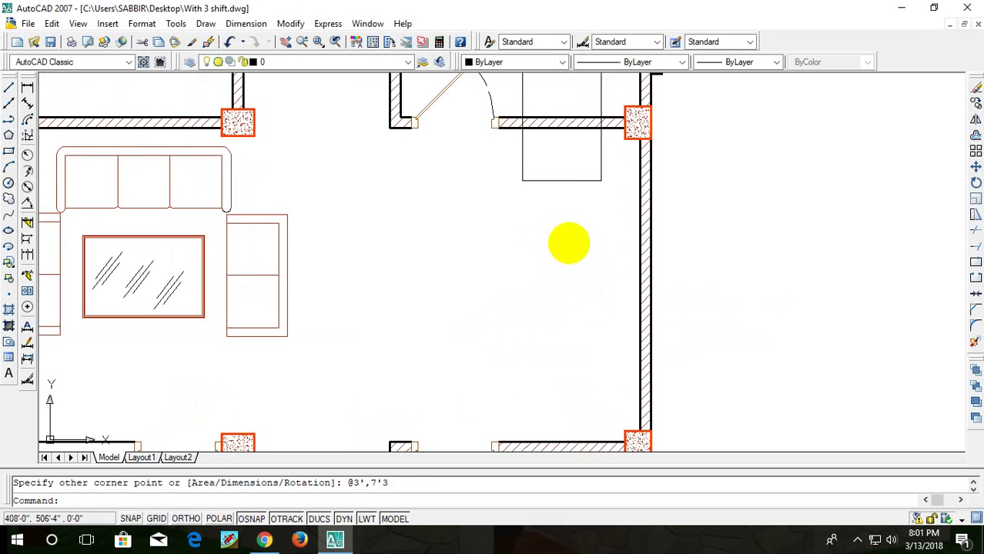
click(566, 182)
click(556, 190)
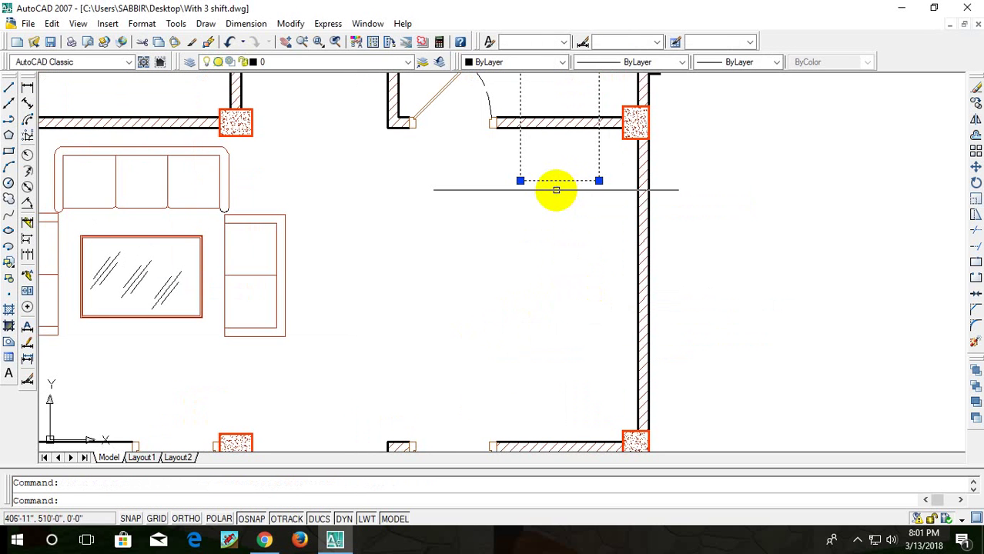
text(m)
key(Return)
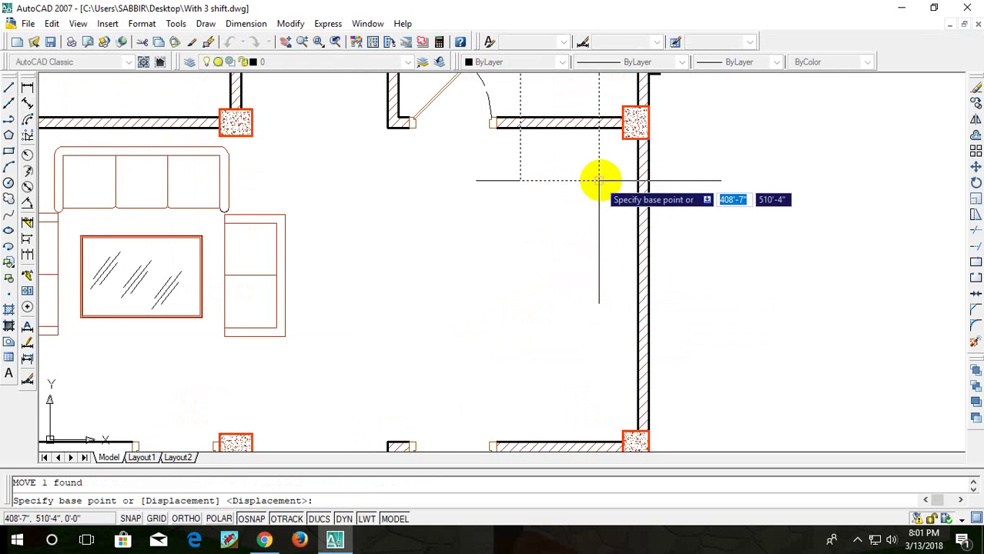
click(600, 181)
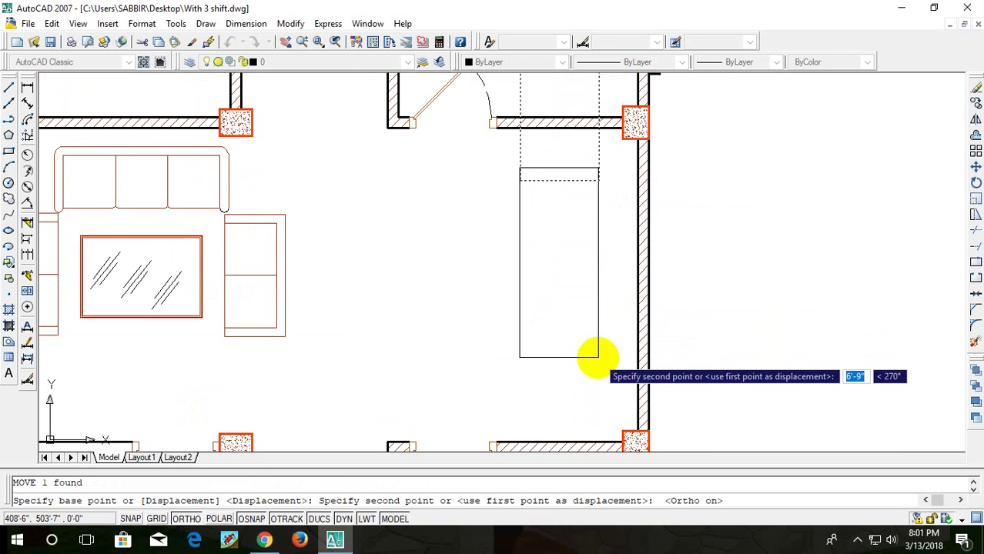
click(598, 357)
- Nudge the tall rectangle again to refine its spot along the right wall
middle_drag(577, 308, 609, 247)
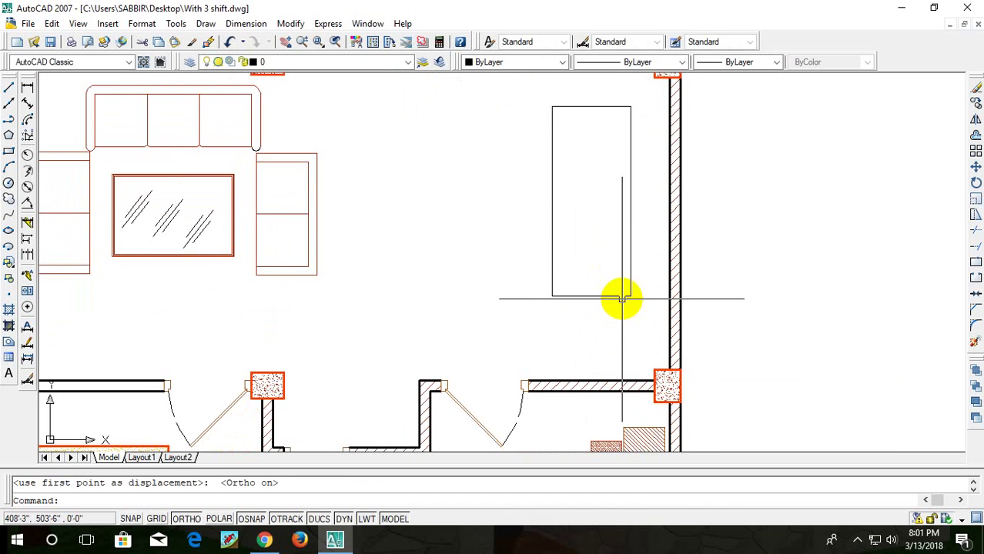
click(622, 297)
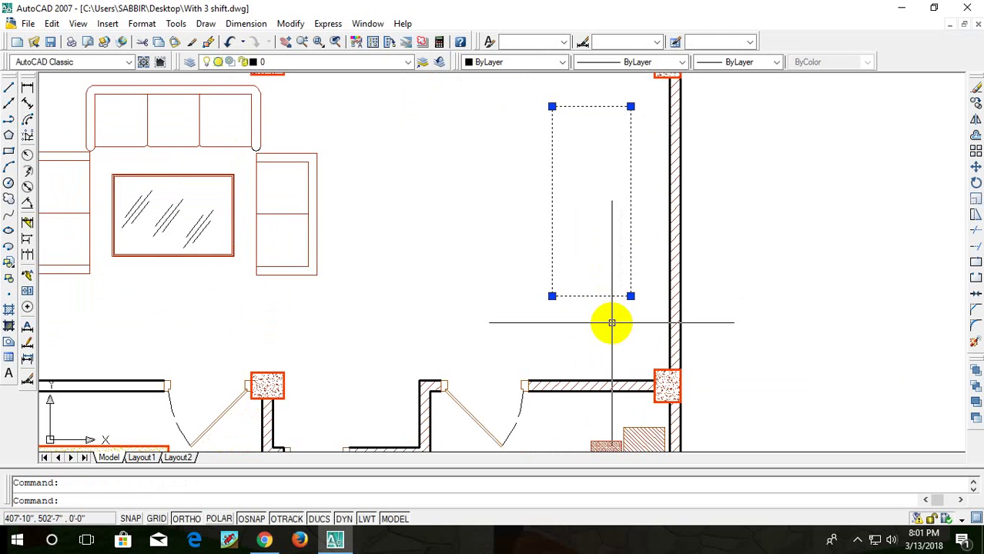
text(m)
key(Return)
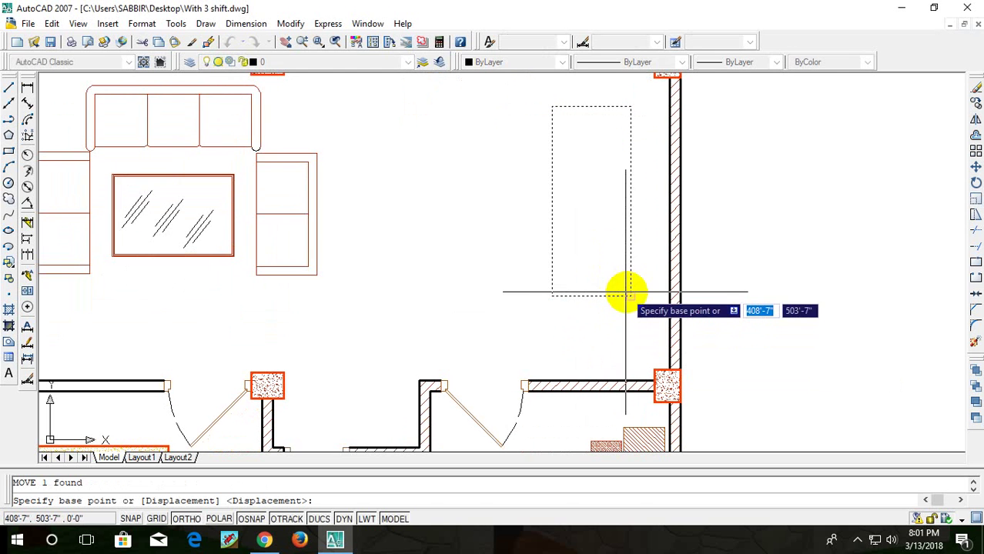
click(629, 298)
click(633, 319)
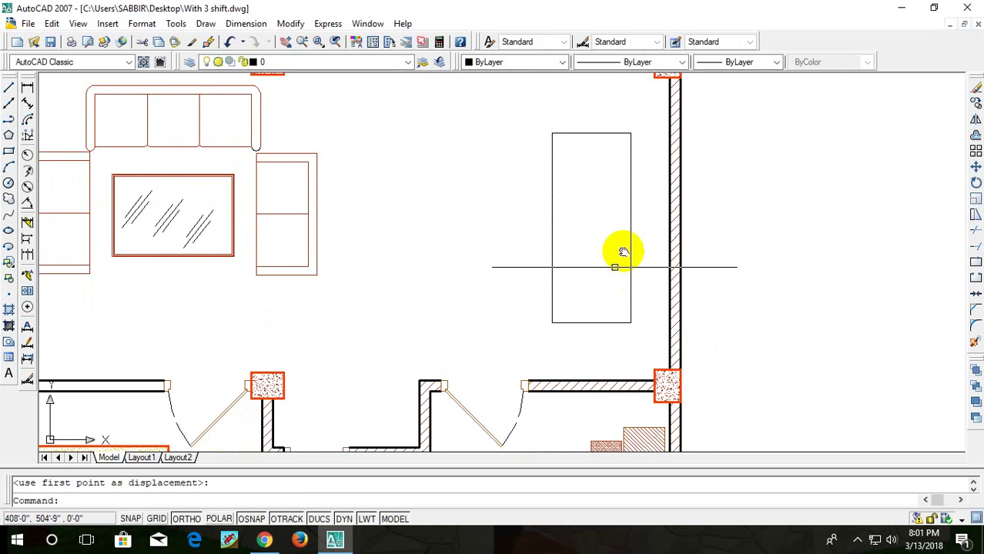
middle_drag(624, 252, 637, 211)
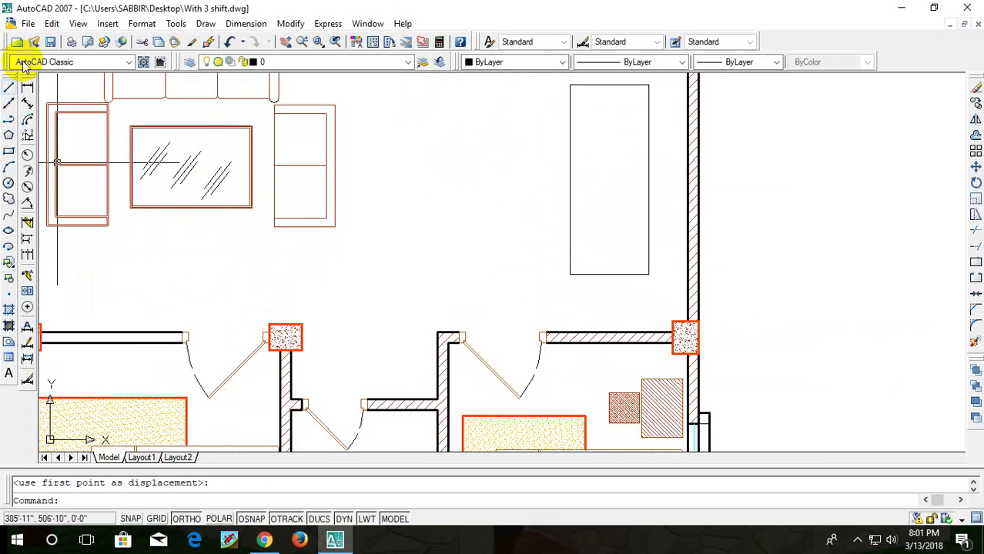
click(648, 274)
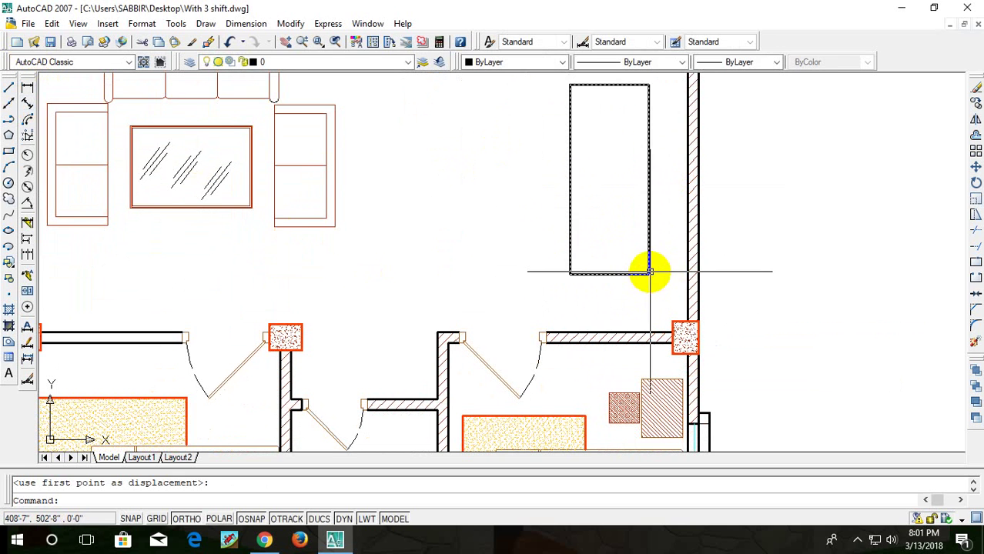
text(m)
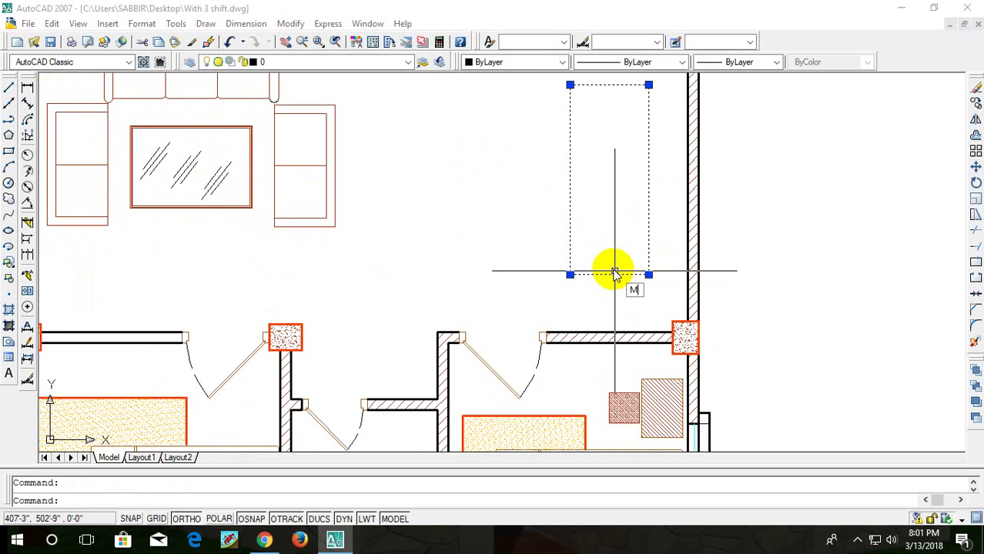
key(Return)
- Finish placing the rectangle, then select the right dining chair and cancel a stray copy
click(648, 274)
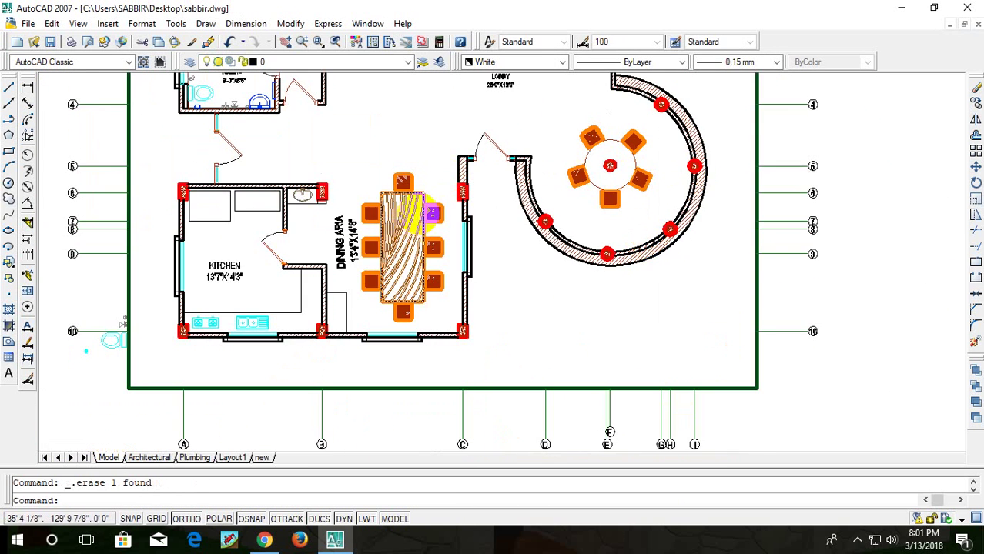
scroll(432, 209, up, 3)
click(475, 159)
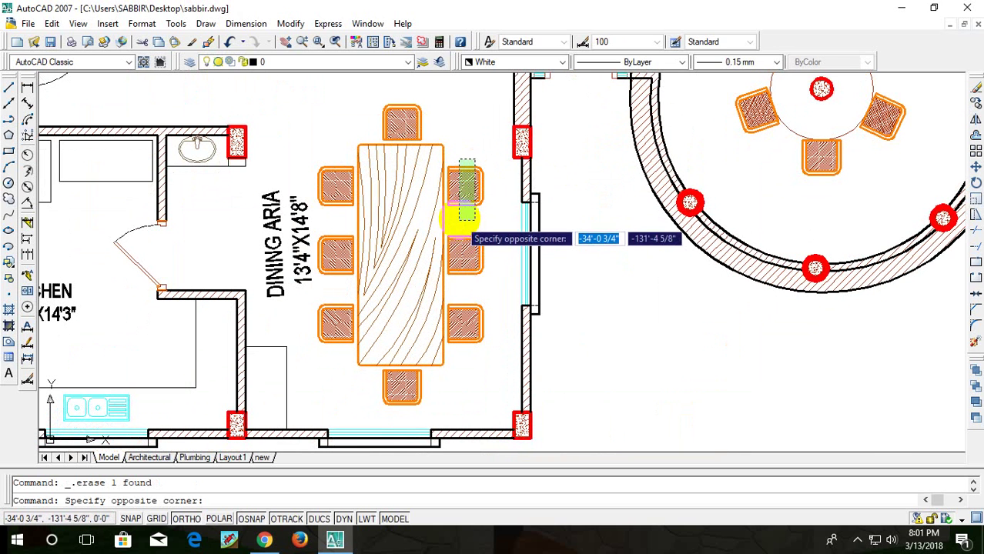
click(460, 218)
text(cp)
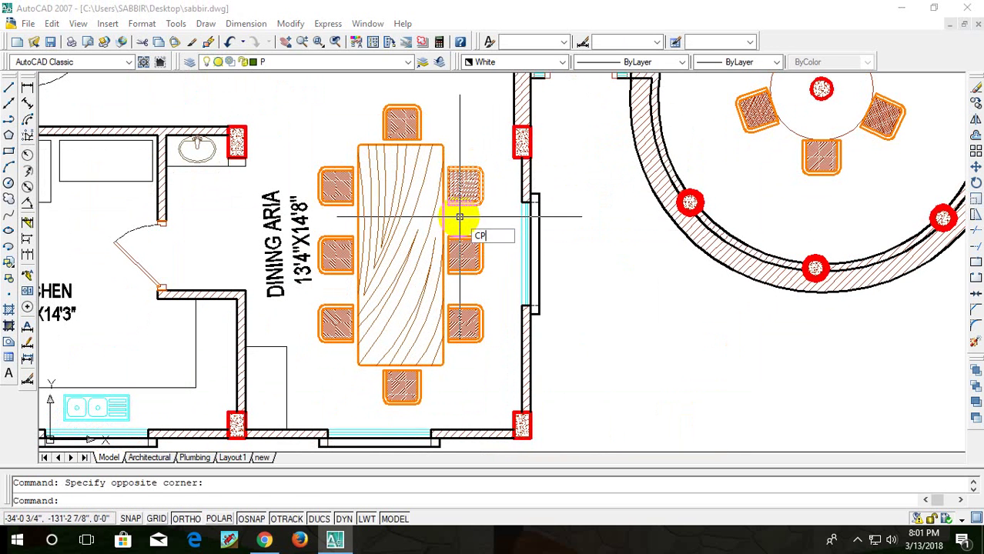
key(Return)
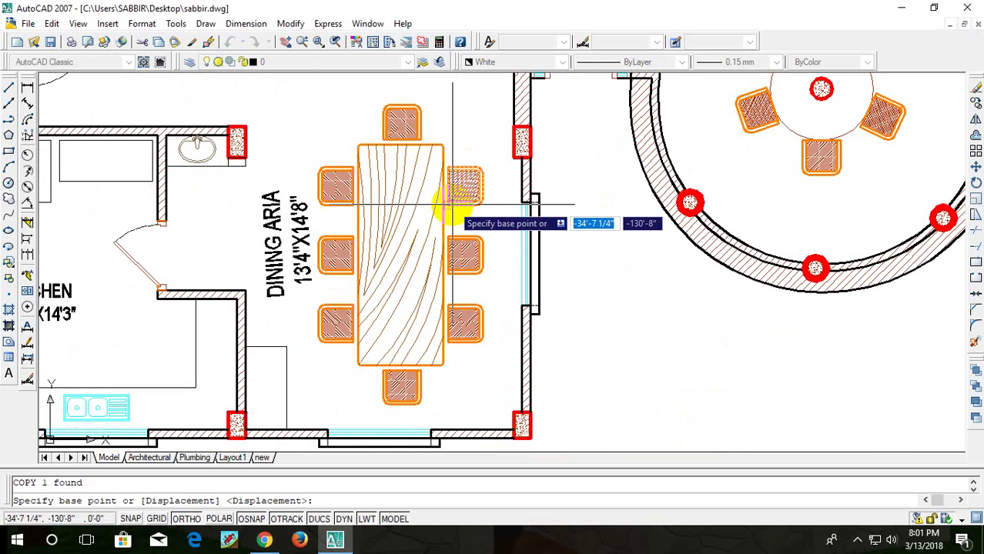
key(Escape)
key(Escape)
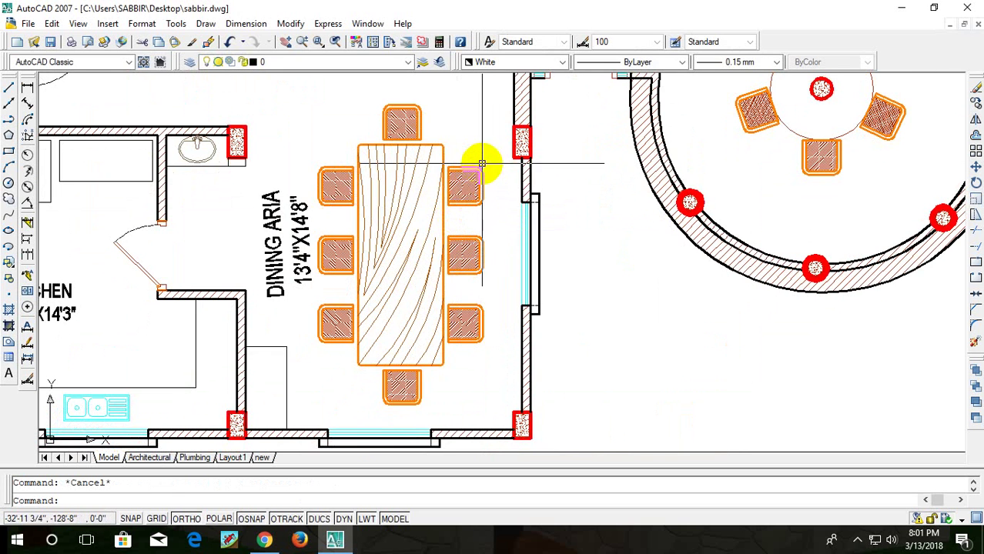
- Add a 1'-10" linear dimension along the dining chair's side
scroll(481, 163, up, 5)
click(27, 87)
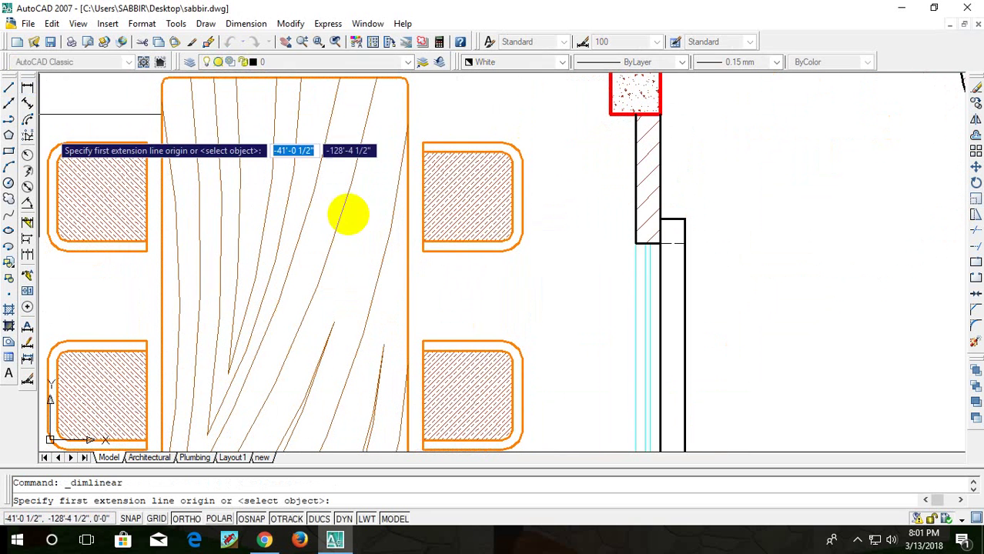
click(423, 143)
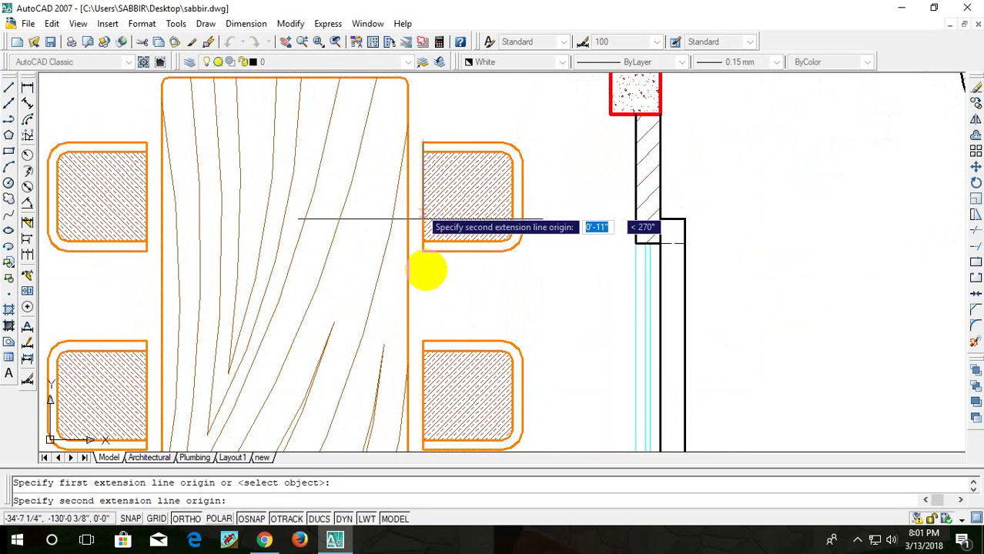
click(415, 245)
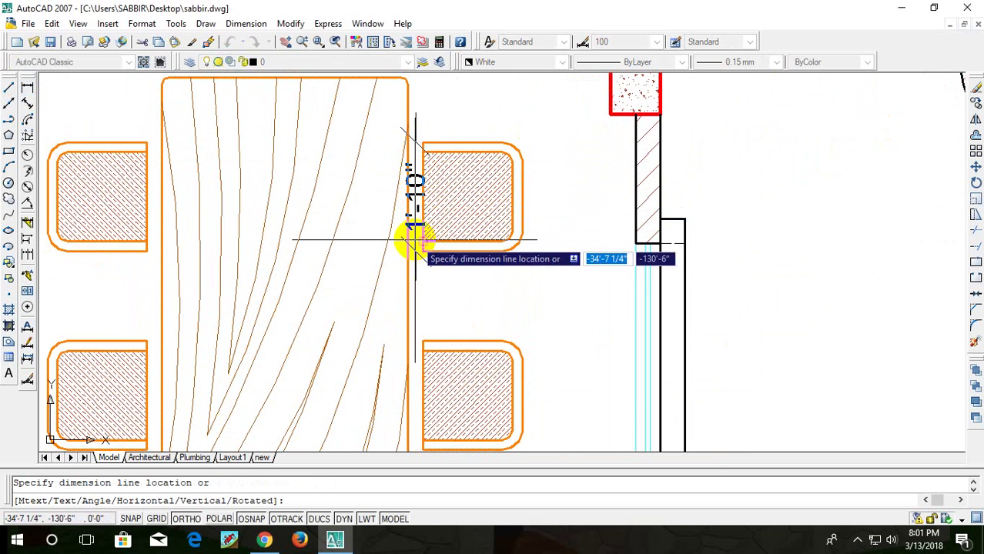
click(411, 236)
scroll(418, 198, up, 3)
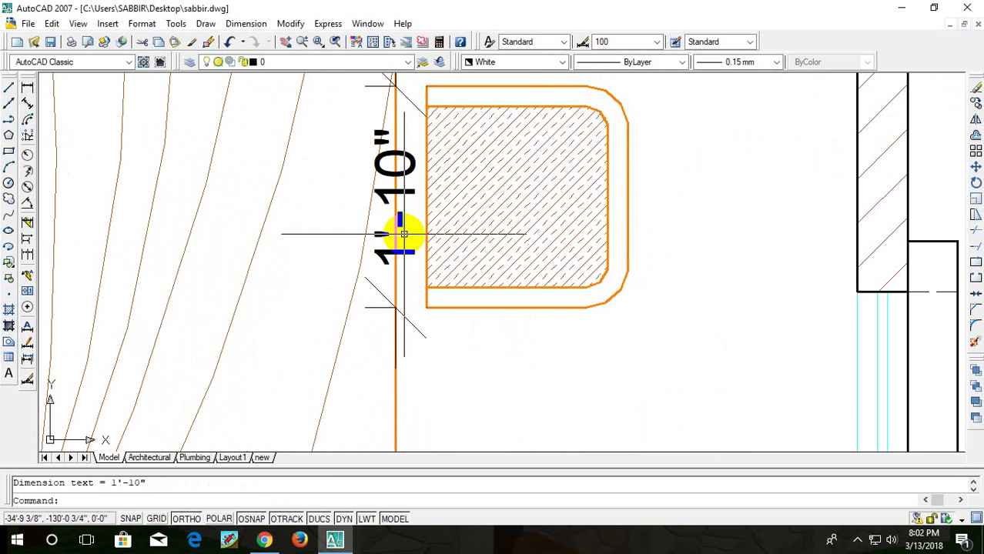
middle_drag(404, 234, 455, 273)
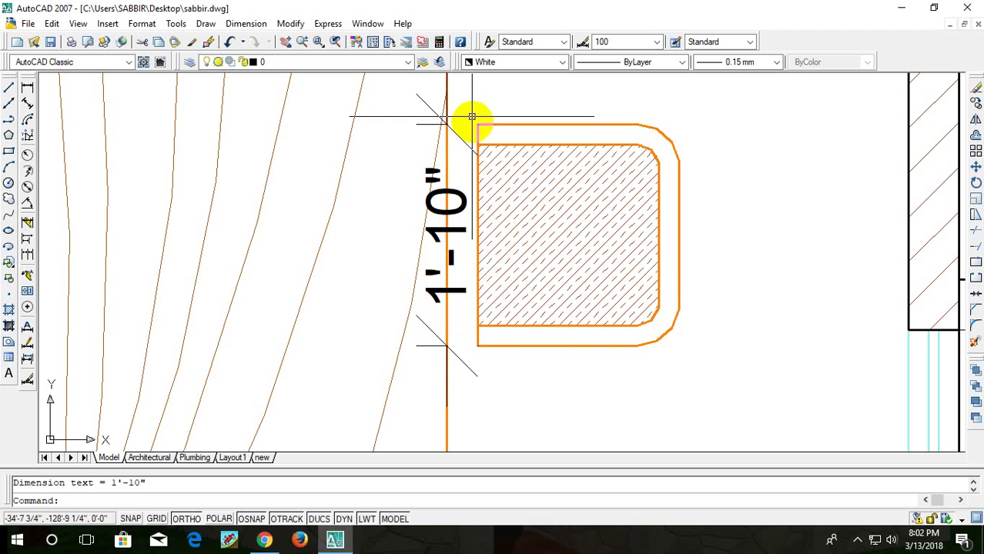
click(460, 232)
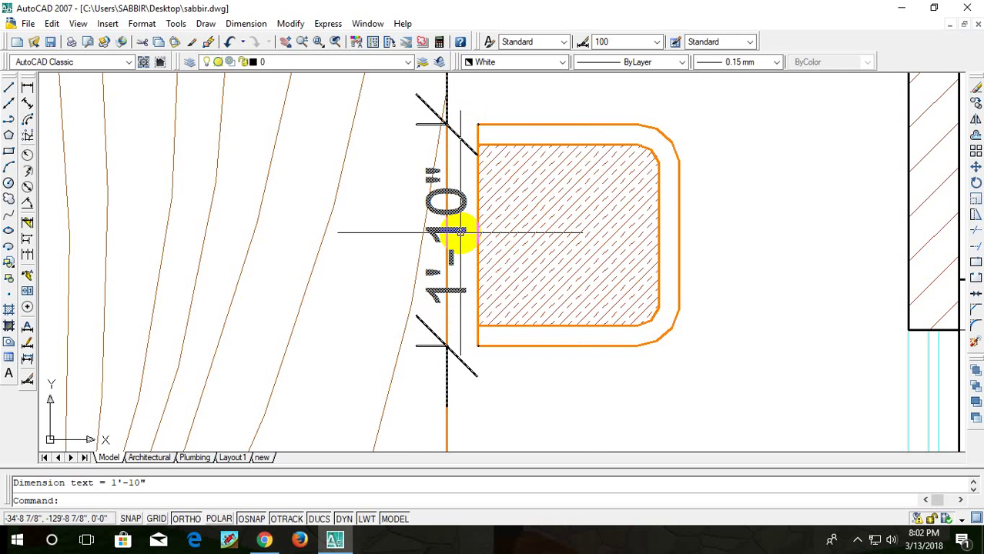
- Delete the 1'-10" dimension beside the dining table
scroll(530, 229, down, 2)
scroll(537, 208, down, 3)
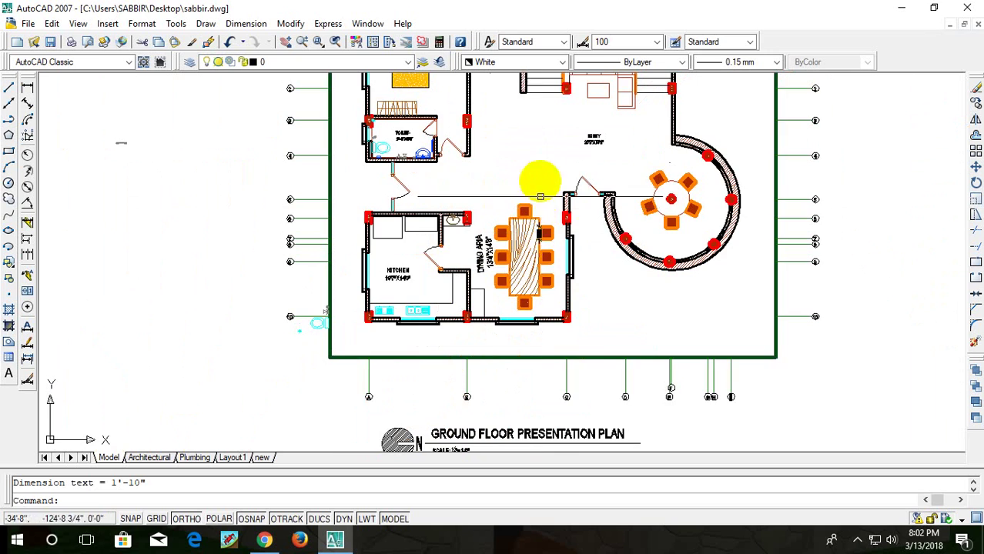
scroll(622, 284, up, 1)
scroll(693, 304, up, 2)
scroll(667, 307, up, 2)
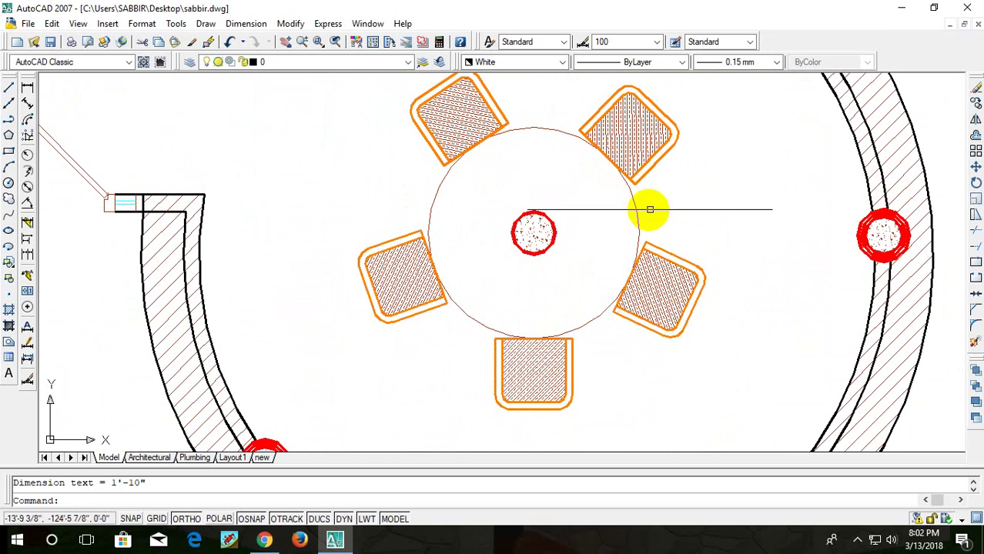
scroll(461, 246, down, 3)
scroll(666, 201, down, 1)
scroll(466, 231, down, 1)
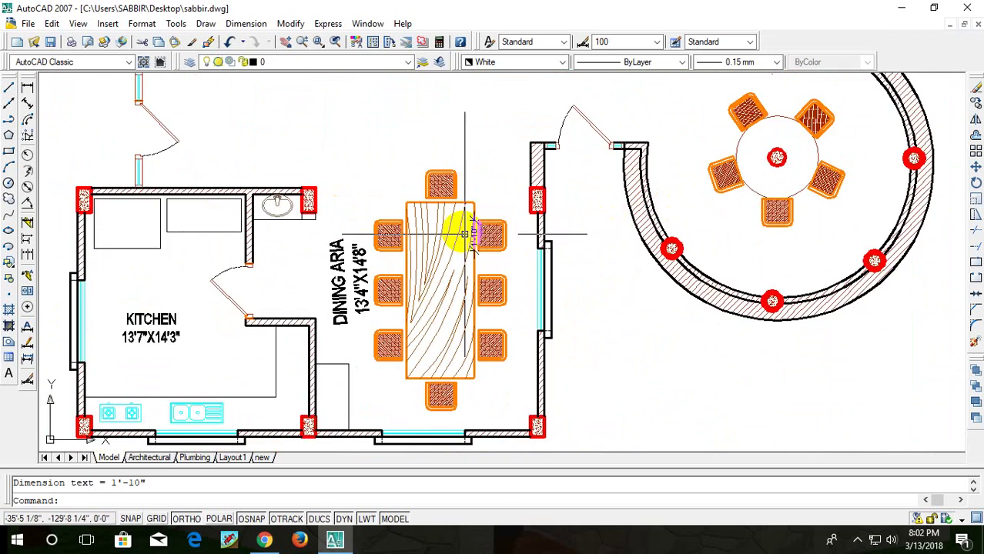
scroll(465, 233, up, 4)
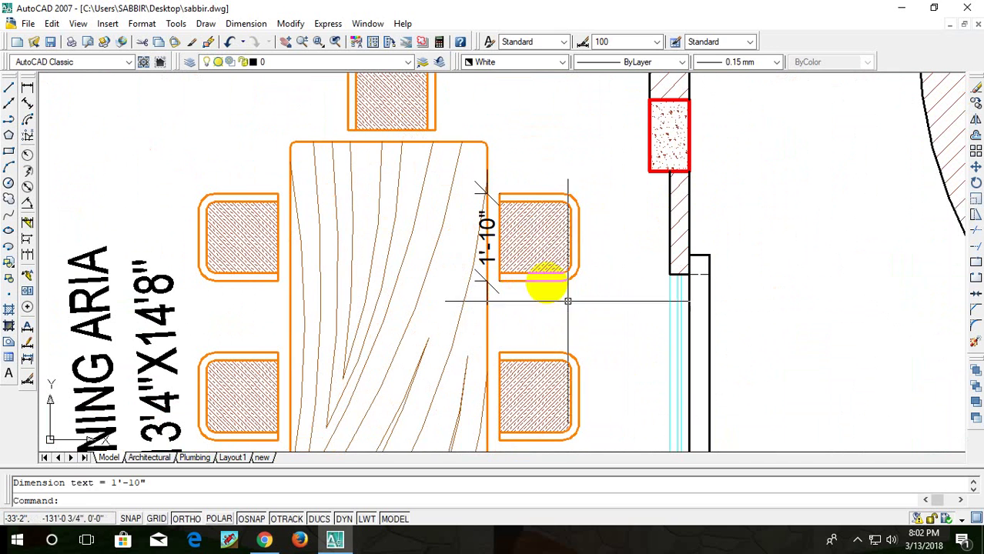
click(485, 196)
click(487, 202)
key(Delete)
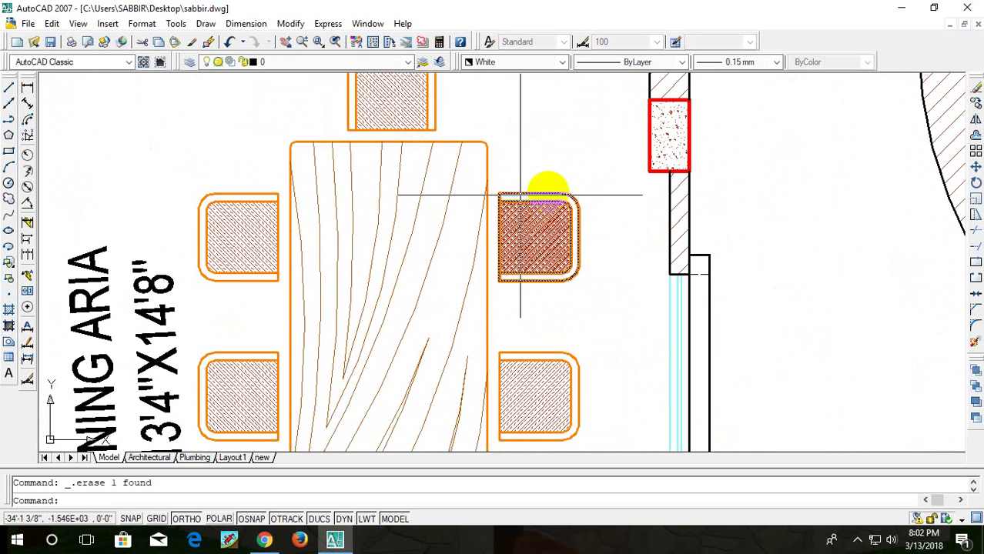
- Pan across the floor plan toward the kitchen, lobby and dining area
scroll(545, 196, down, 4)
scroll(558, 235, up, 3)
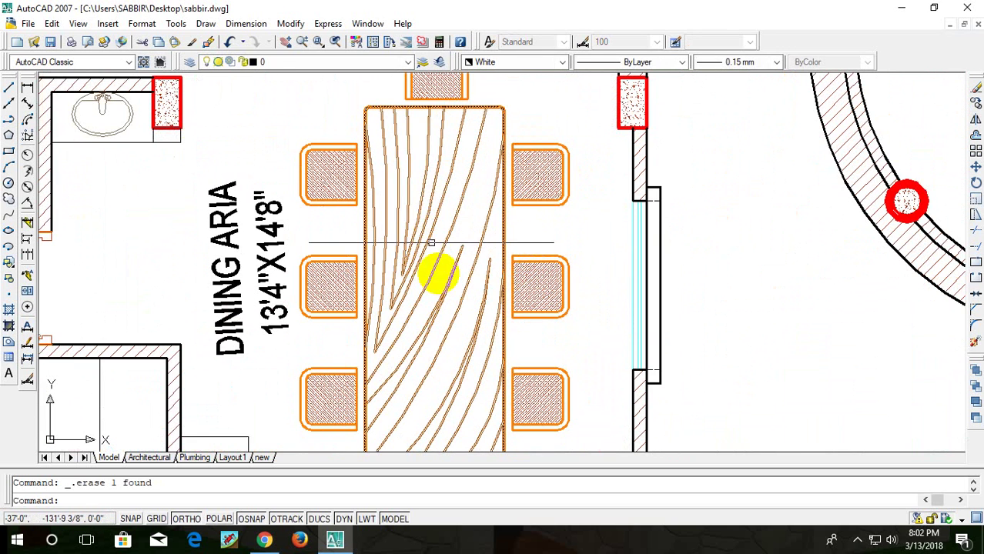
click(544, 200)
scroll(551, 192, down, 2)
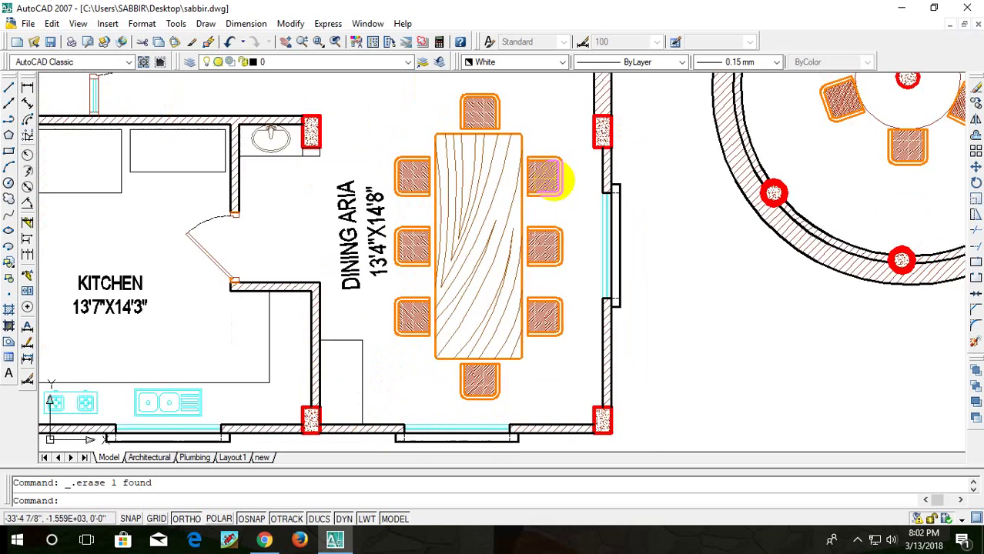
scroll(559, 178, down, 2)
scroll(562, 173, up, 4)
scroll(793, 215, down, 3)
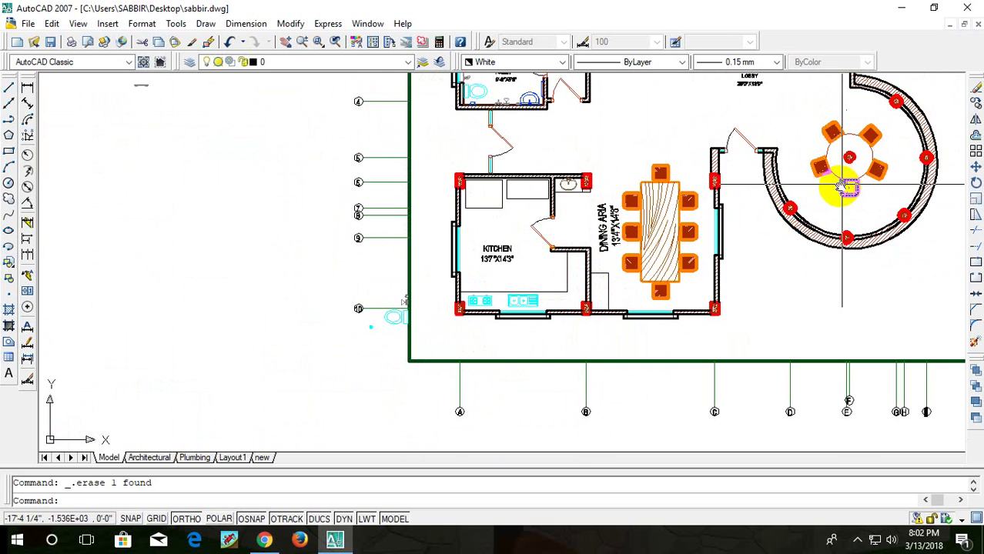
scroll(841, 183, up, 1)
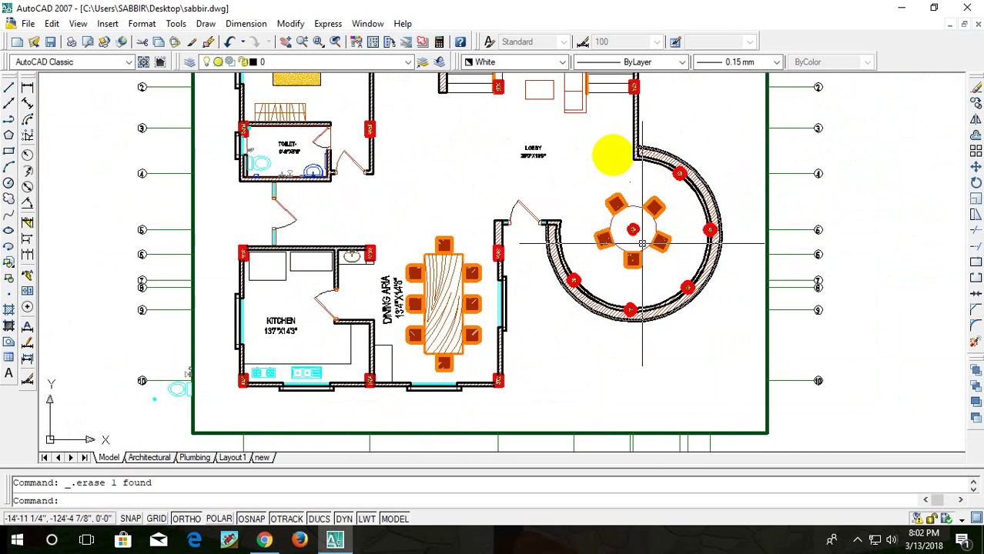
middle_drag(494, 165, 487, 292)
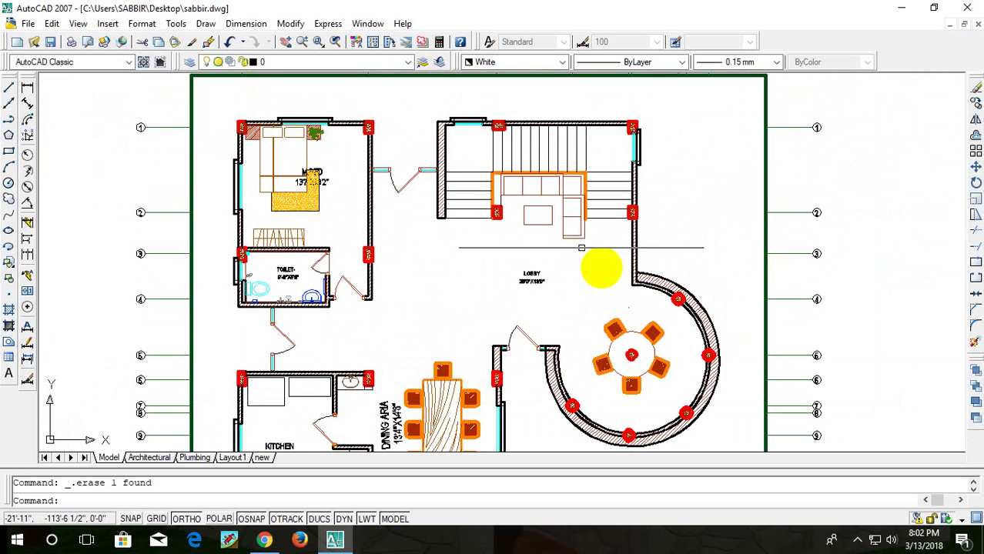
middle_drag(566, 308, 598, 214)
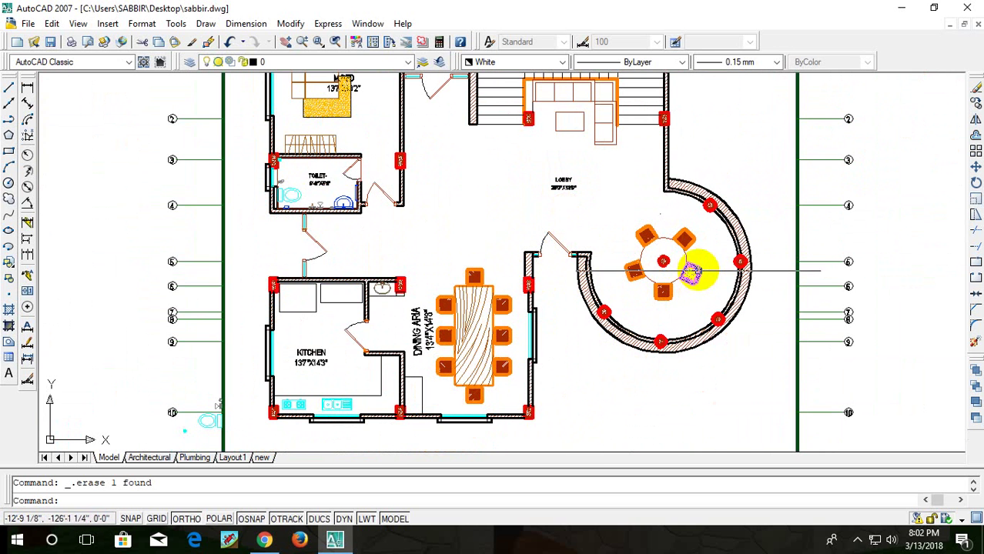
middle_drag(619, 187, 630, 333)
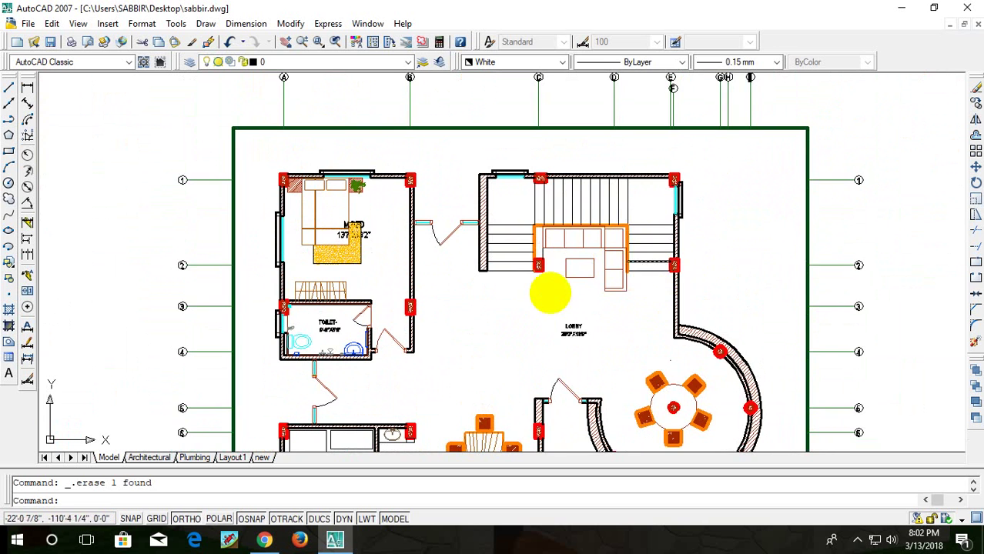
mouse_move(532, 262)
middle_down()
mouse_move(612, 257)
mouse_move(667, 228)
middle_up()
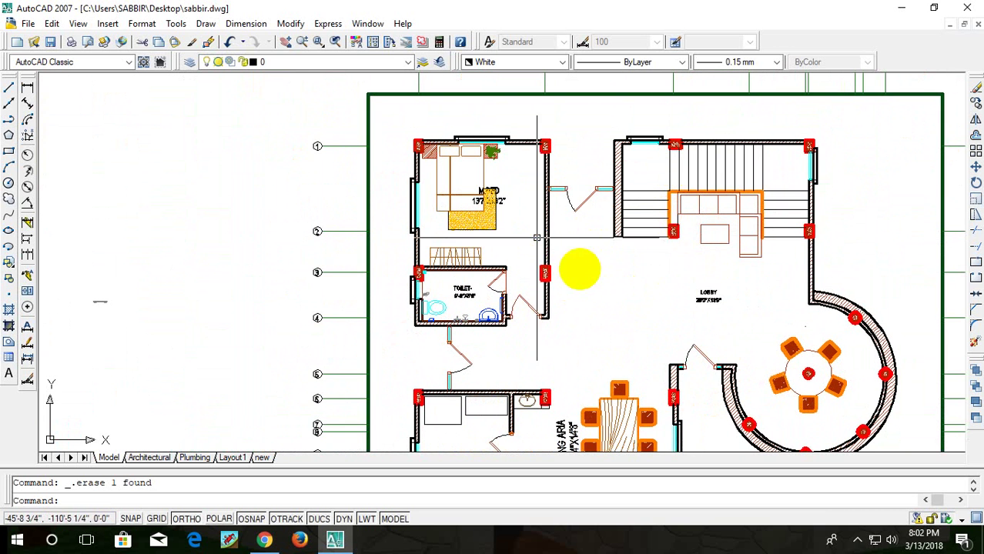
middle_drag(577, 268, 597, 226)
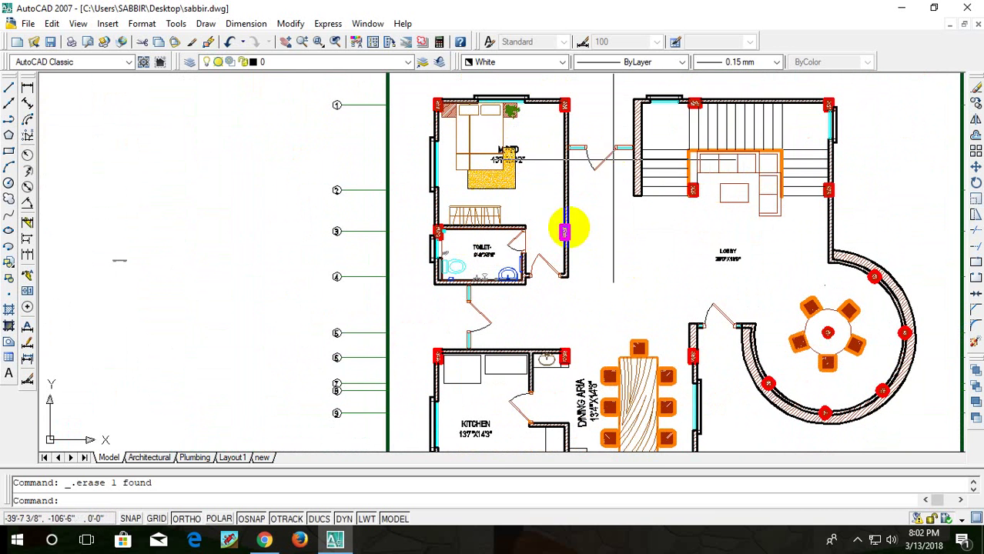
mouse_move(703, 281)
middle_down()
mouse_move(571, 315)
mouse_move(747, 79)
middle_up()
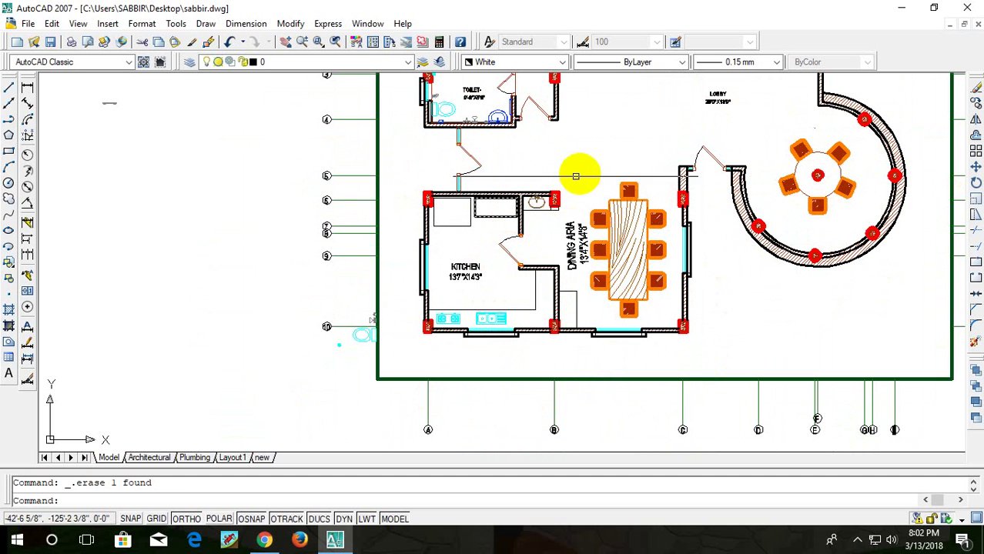
middle_drag(658, 234, 645, 279)
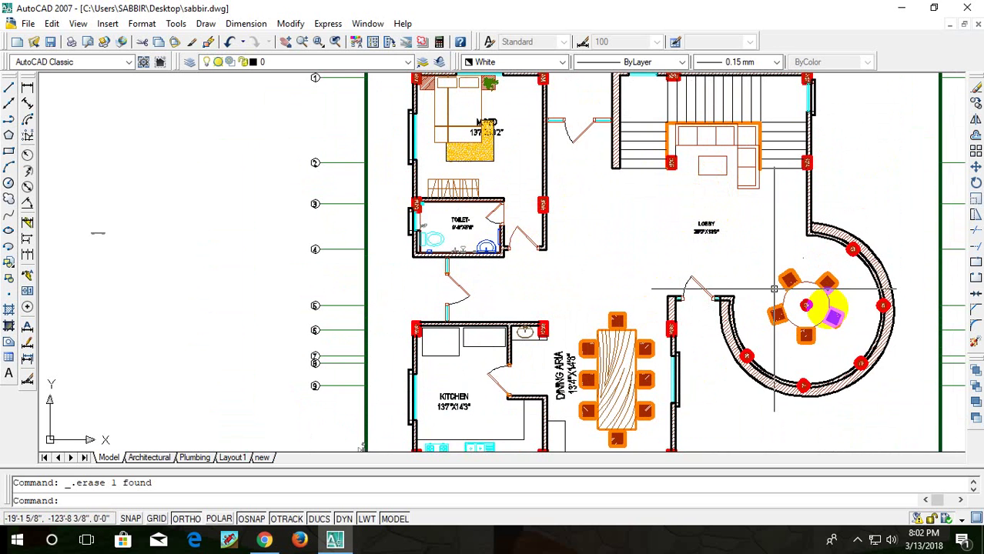
- Window-select the chair to the right of the dining table
scroll(833, 317, up, 2)
scroll(746, 303, up, 3)
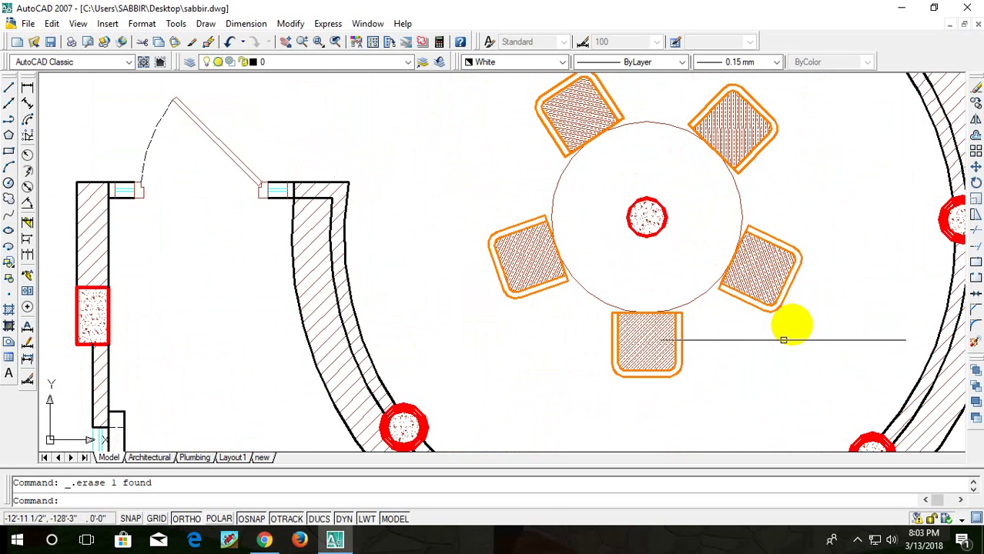
scroll(753, 323, down, 2)
scroll(885, 289, up, 3)
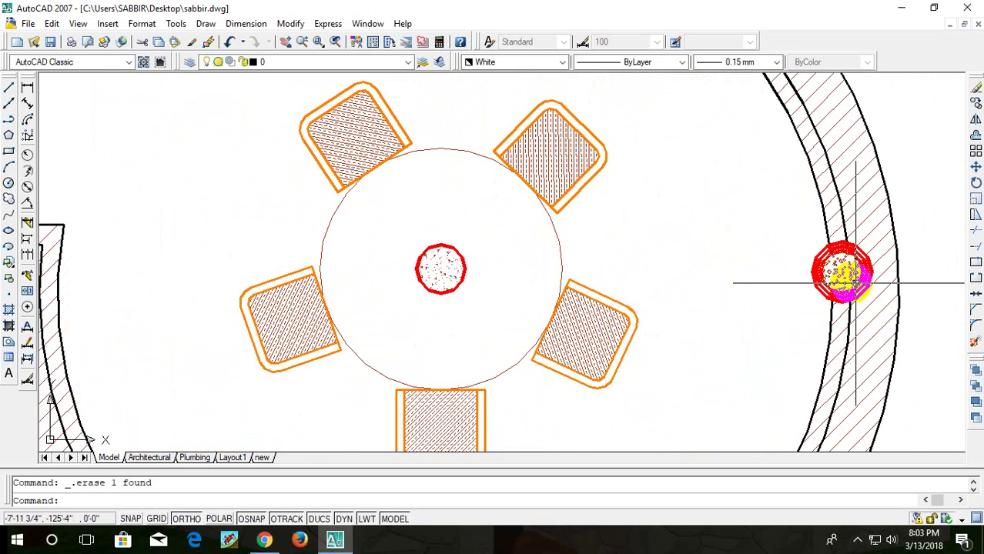
middle_drag(654, 275, 852, 231)
scroll(834, 242, down, 3)
scroll(762, 262, up, 3)
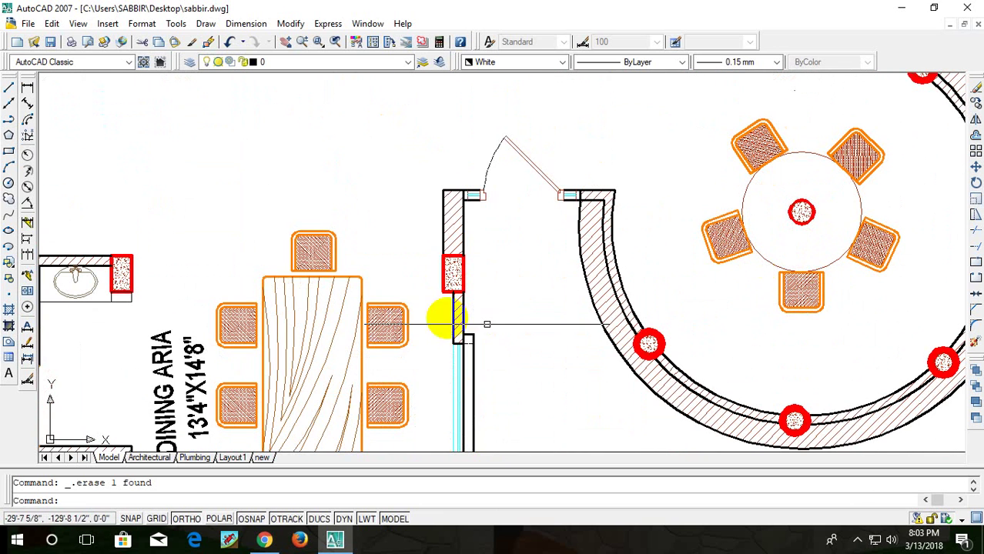
click(413, 266)
click(397, 345)
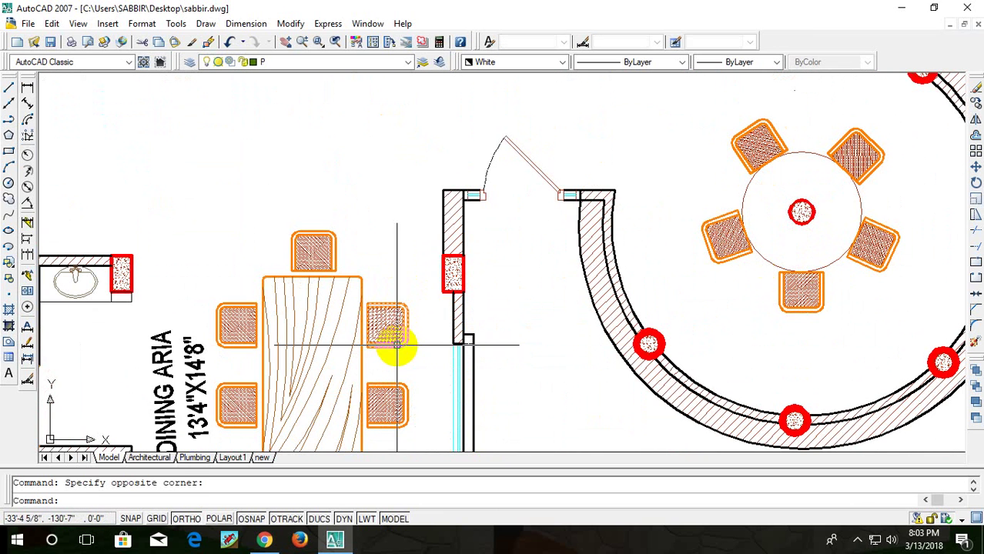
- Paste the chair from sabbir.dwg into With 3 shift.dwg beside the rectangular unit
key(ctrl+c)
key(ctrl+Tab)
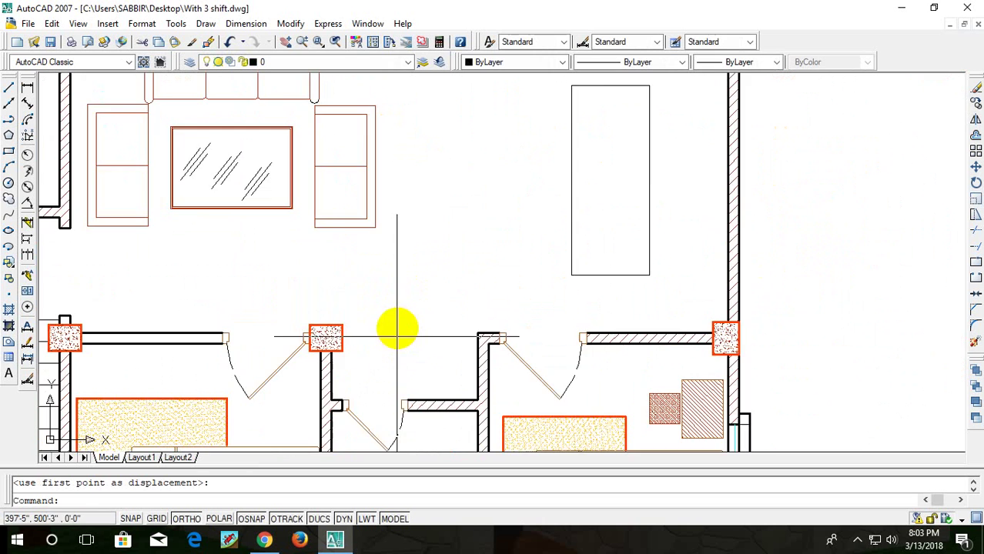
scroll(438, 308, up, 1)
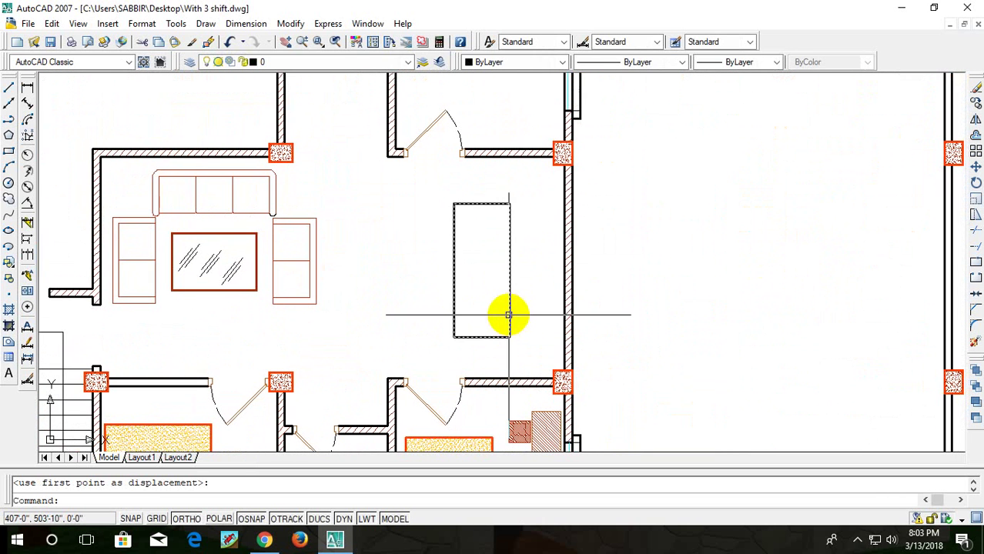
key(ctrl+v)
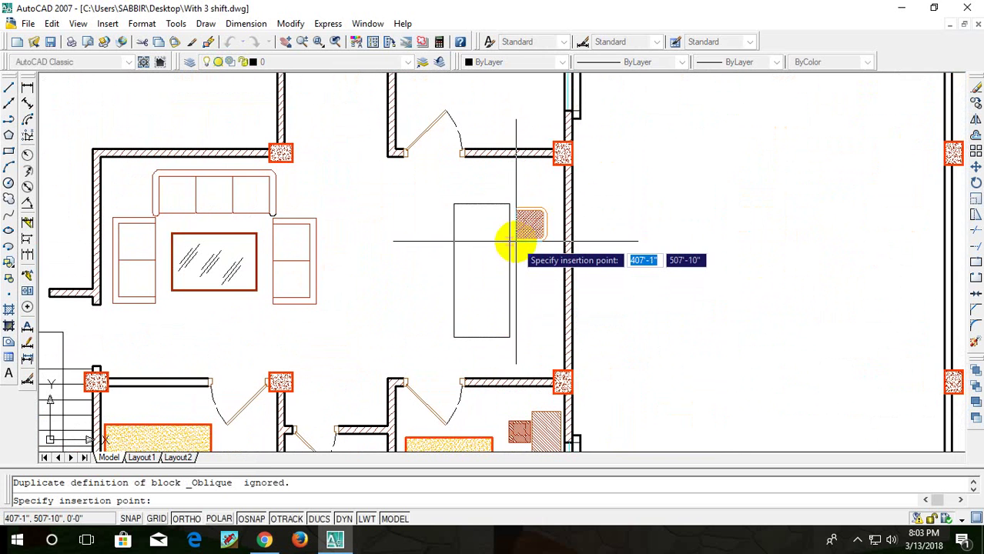
click(512, 243)
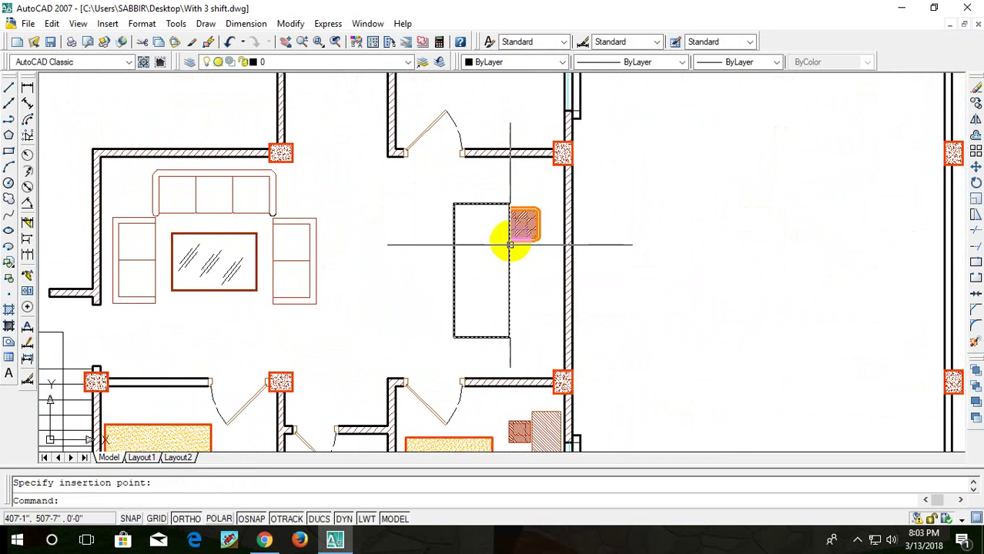
- Select the pasted chair and cancel an unwanted copy of it
scroll(510, 244, up, 5)
scroll(548, 264, down, 4)
scroll(582, 213, up, 4)
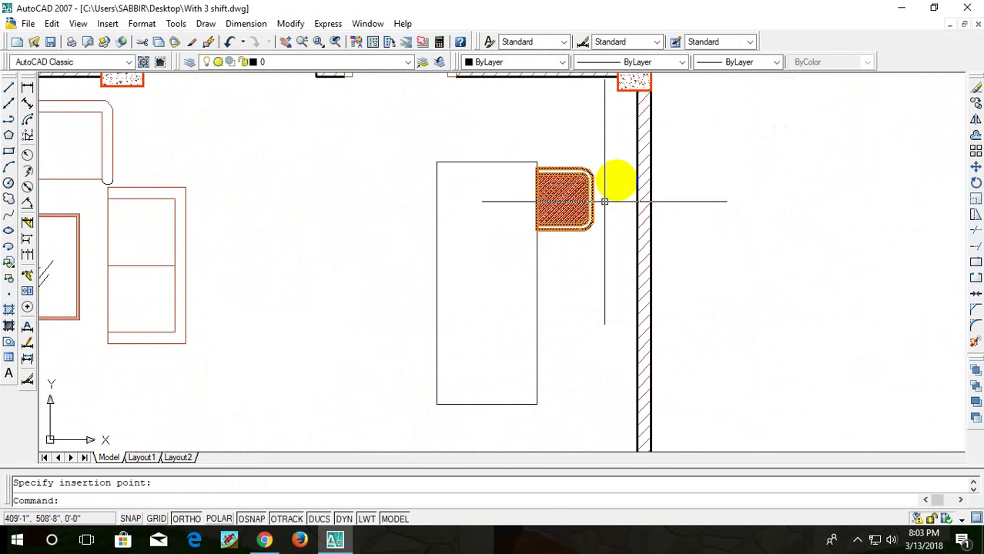
click(616, 180)
click(582, 252)
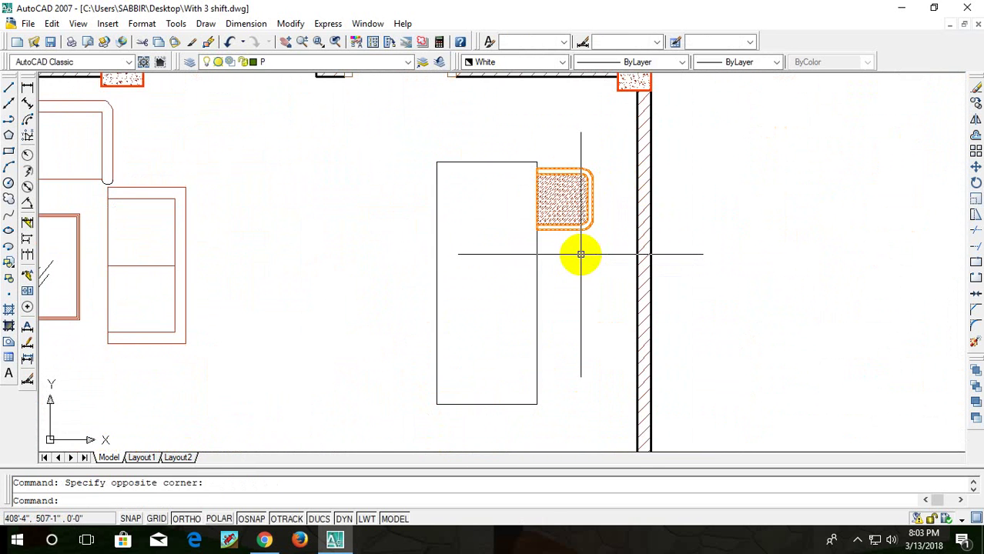
drag(580, 254, 581, 256)
text(o)
key(Return)
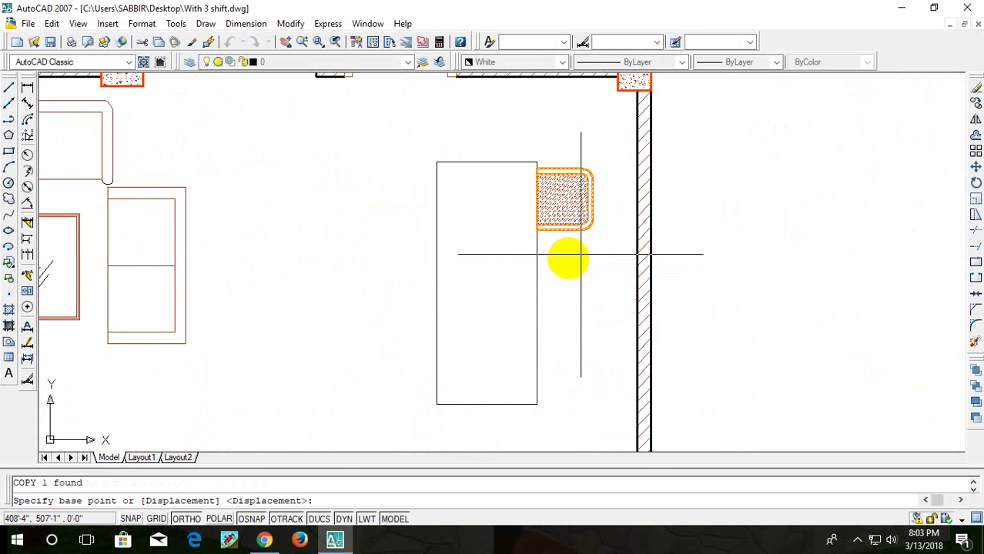
click(538, 229)
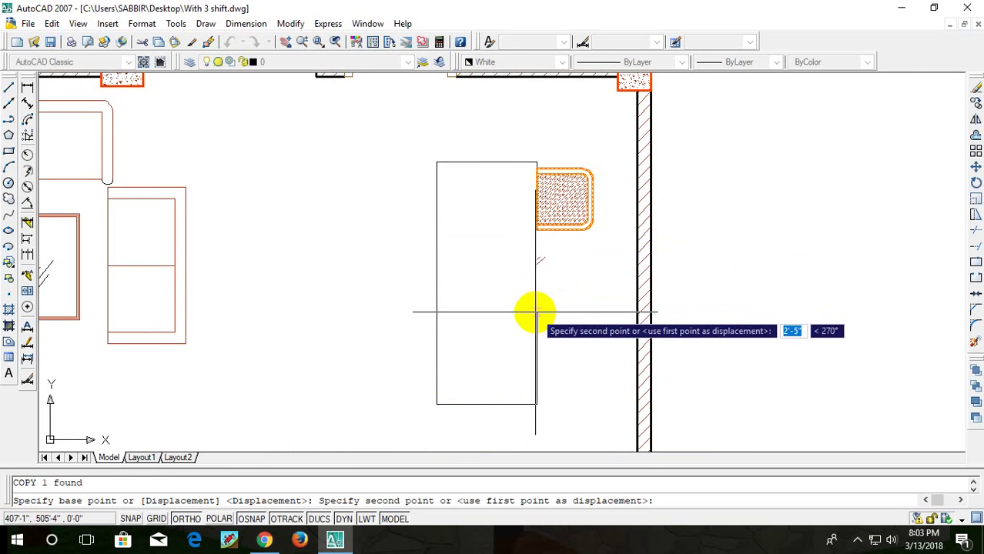
key(Escape)
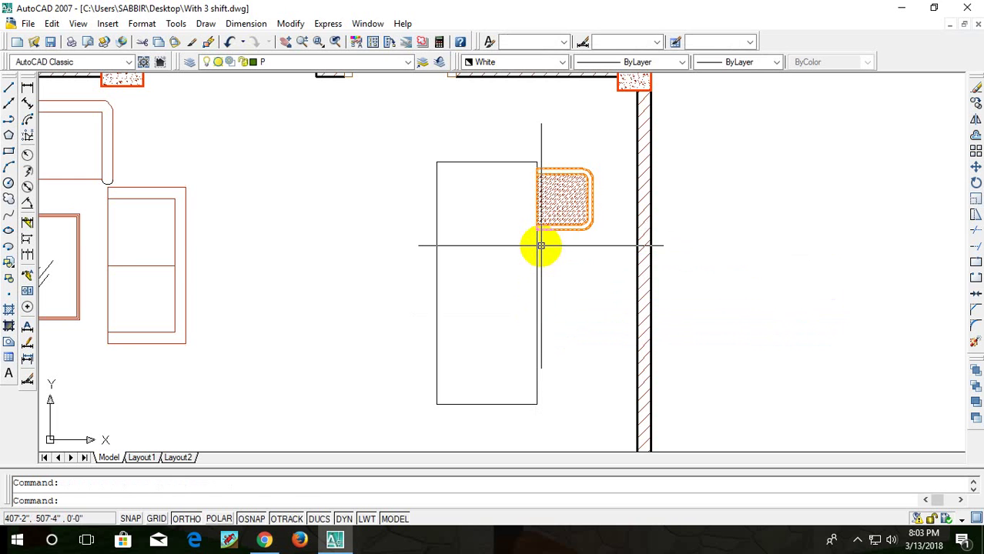
- Move the chair 5 units, then undo that move
text(m)
key(Return)
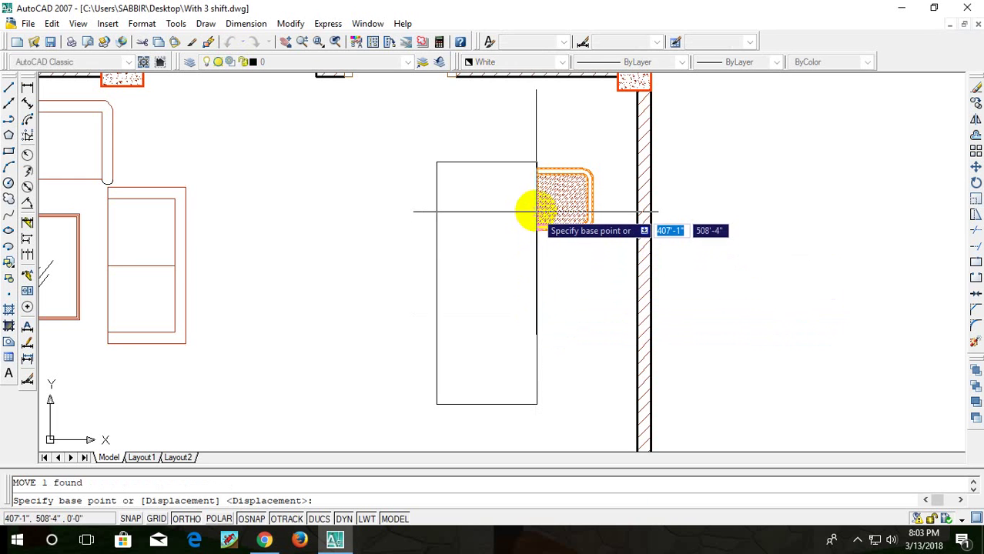
click(536, 207)
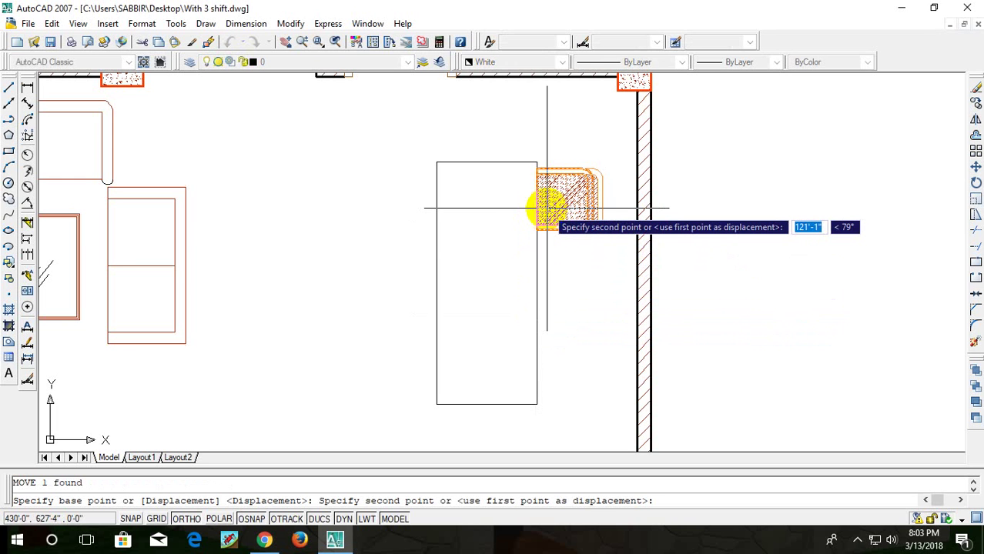
text(5)
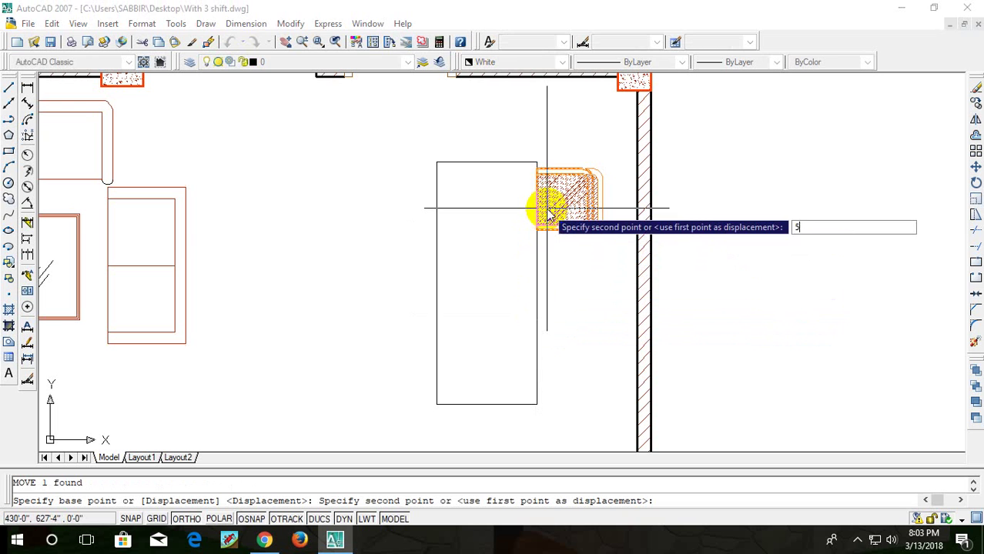
key(Return)
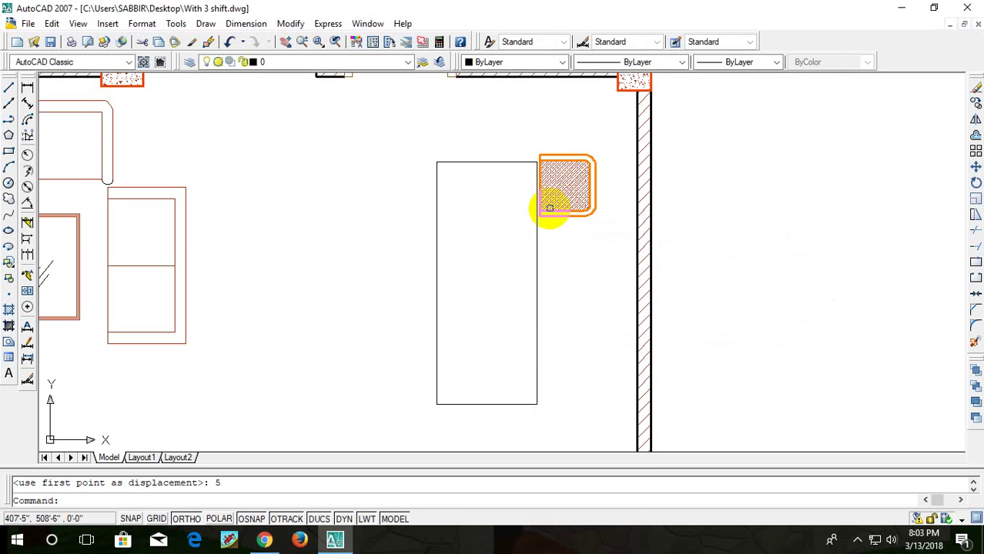
key(ctrl+z)
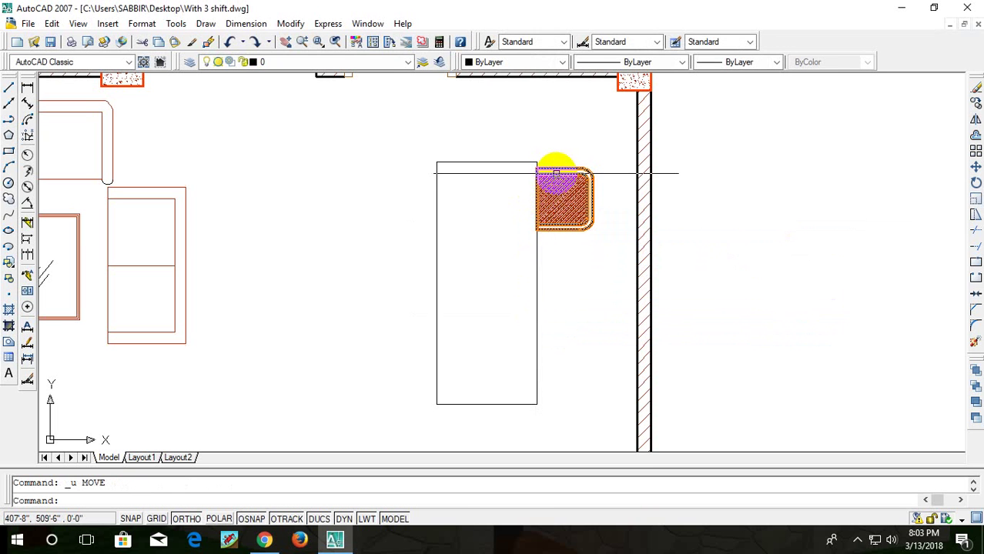
- Move the chair 5 units to the right beside the unit's top edge
click(556, 174)
text(m)
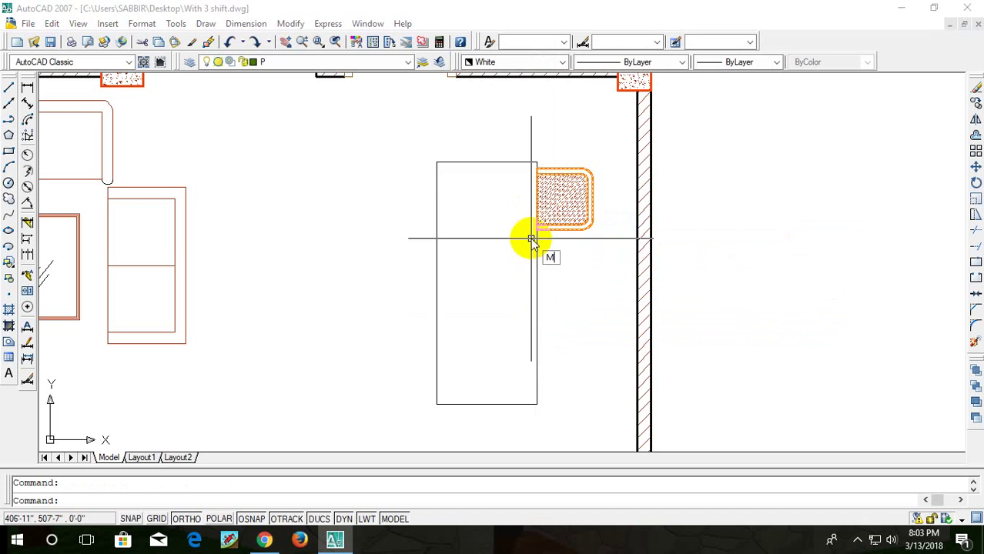
key(Return)
click(536, 200)
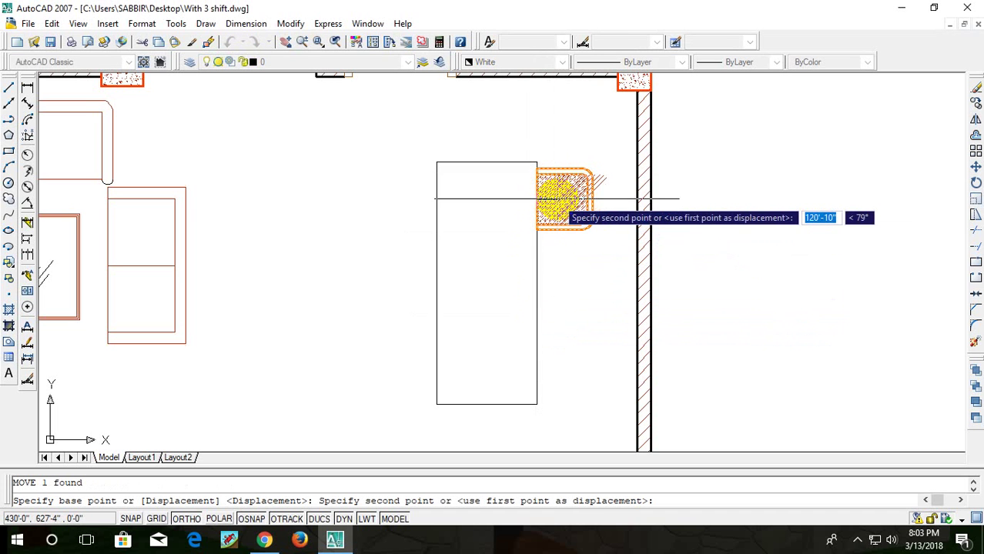
text(5)
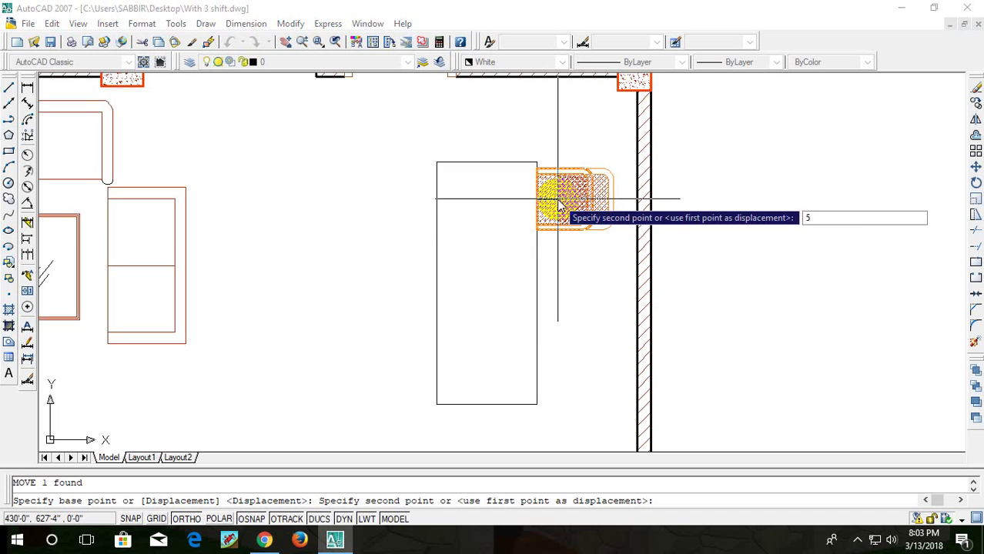
key(Return)
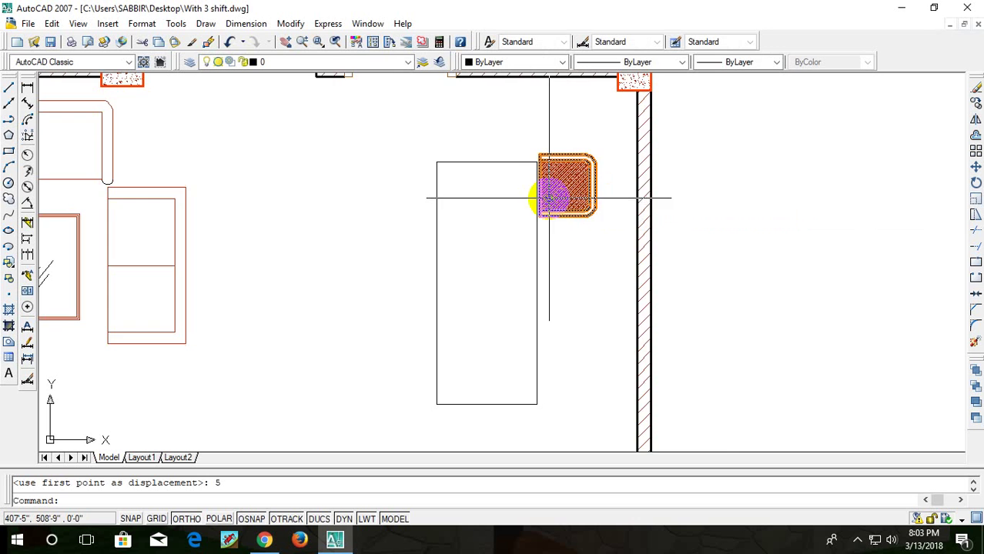
scroll(521, 205, up, 3)
- Place a trial linear dimension near the unit, then delete it
scroll(525, 208, up, 4)
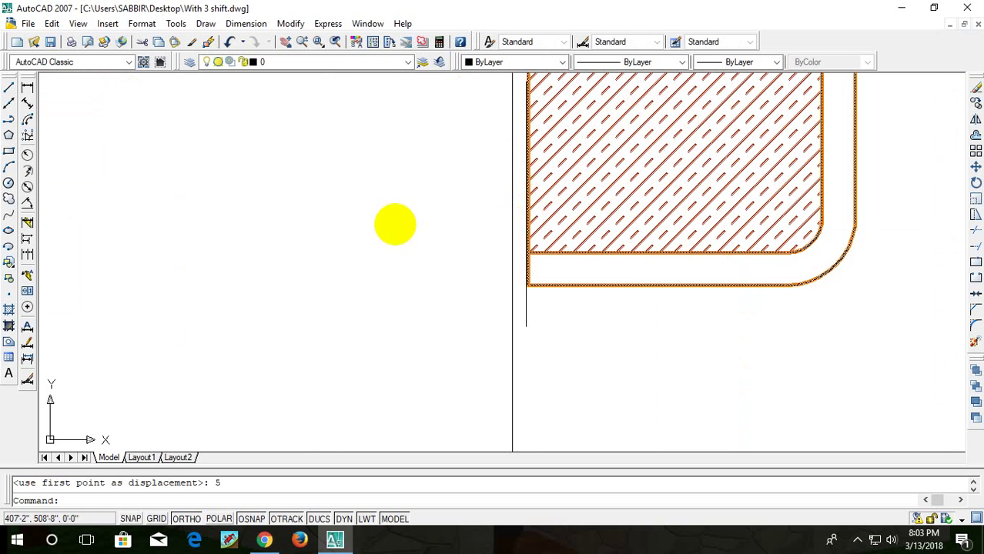
click(29, 88)
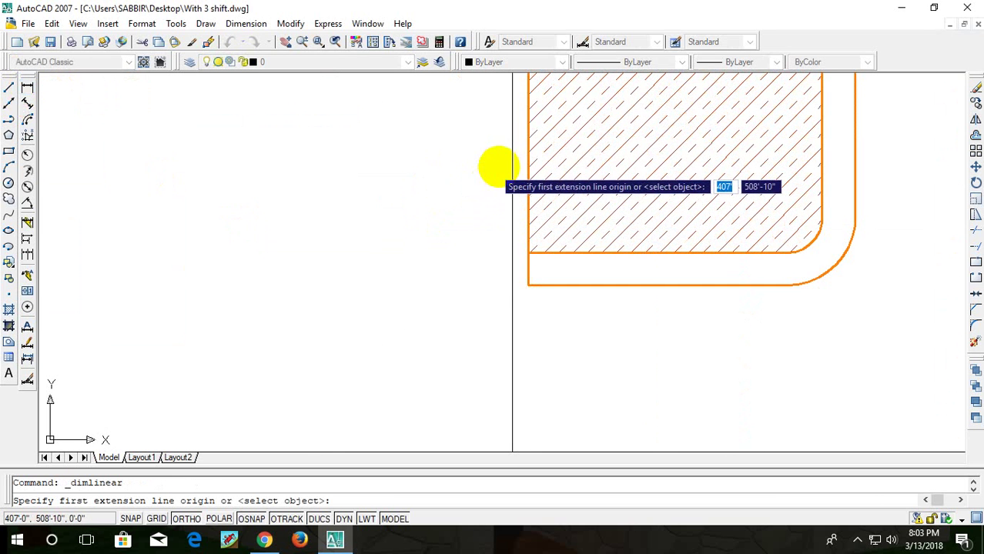
click(520, 177)
click(528, 284)
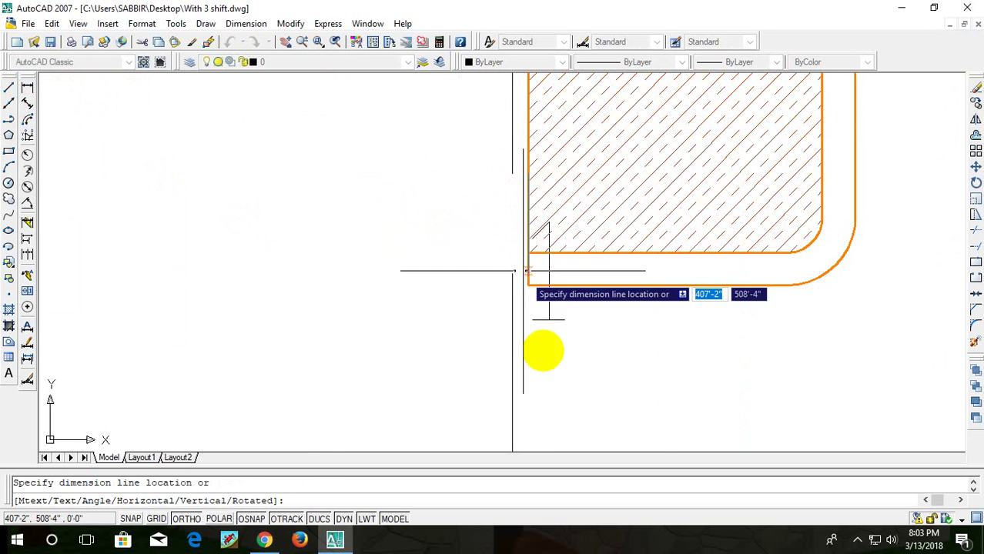
click(545, 376)
click(548, 340)
click(531, 391)
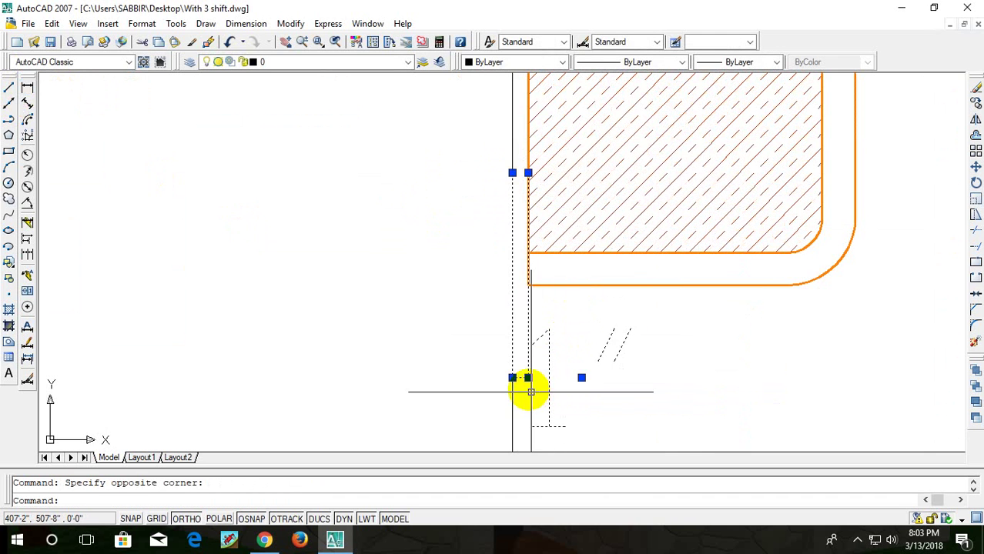
key(Delete)
- Move the chair so its corner snaps onto the unit's edge
click(569, 284)
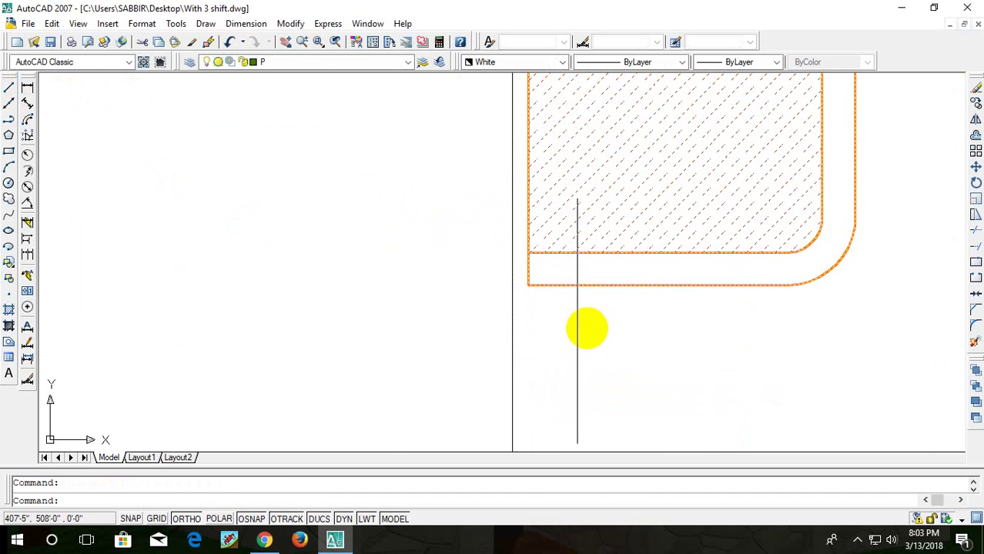
scroll(546, 315, down, 5)
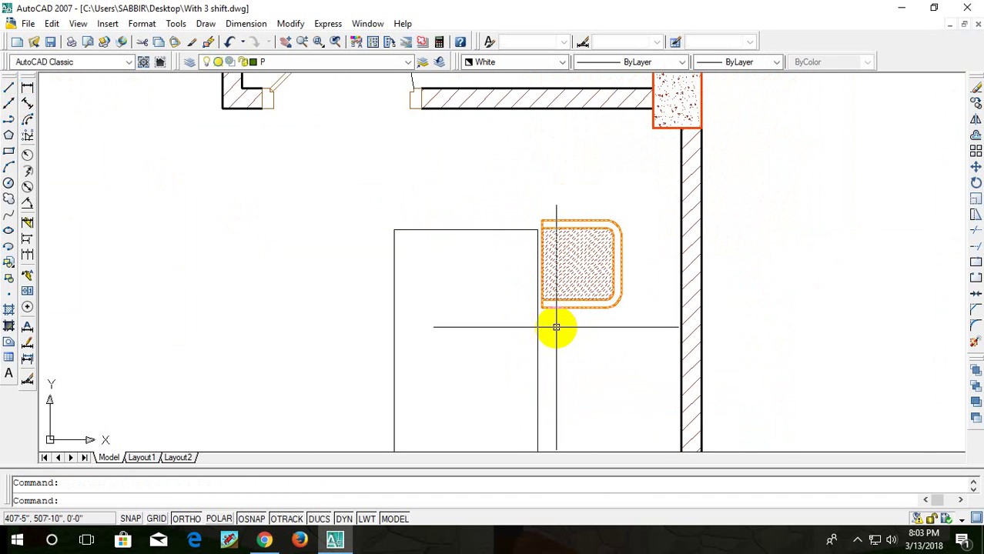
text(m)
key(Return)
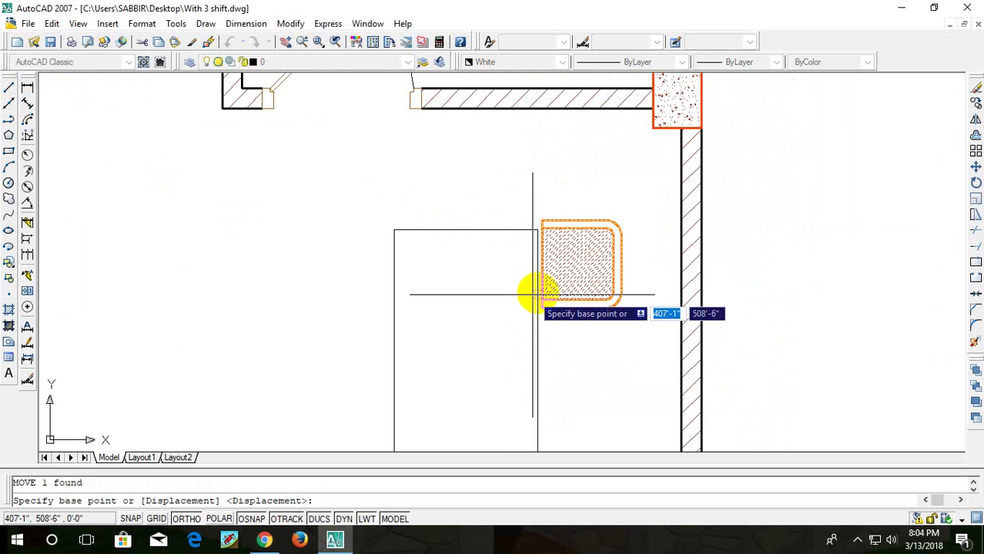
scroll(538, 293, up, 5)
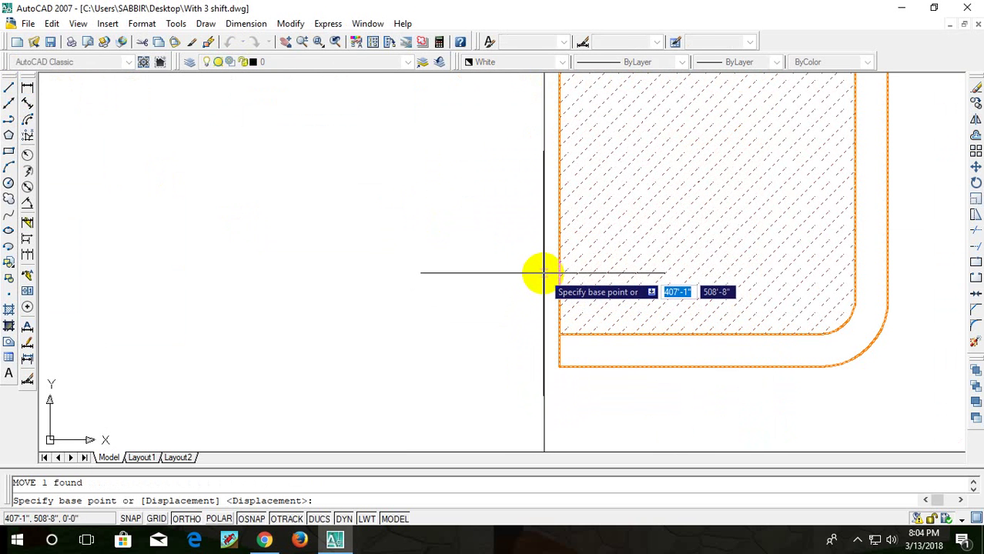
click(559, 367)
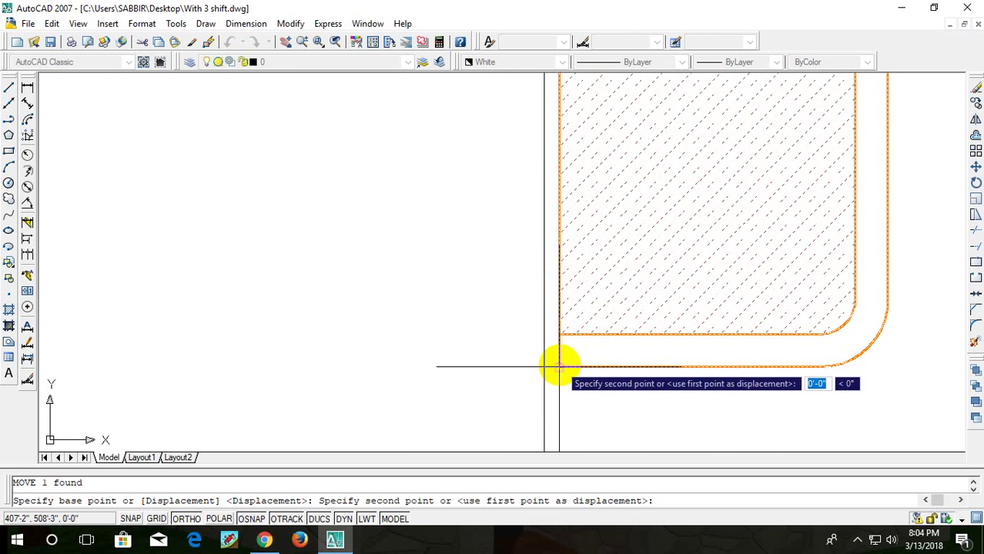
click(545, 367)
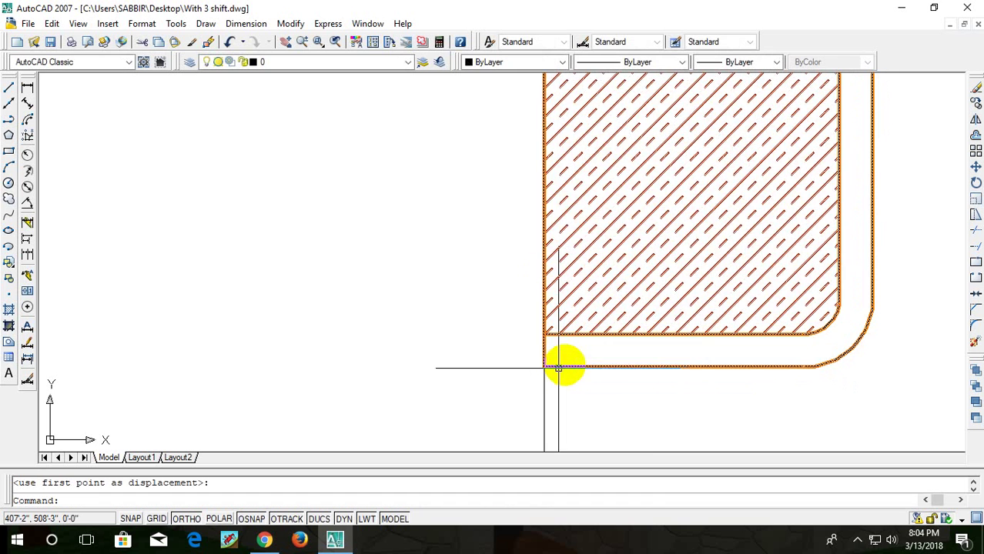
- Shift the chair 5 units right of the unit and view the whole living room
click(563, 367)
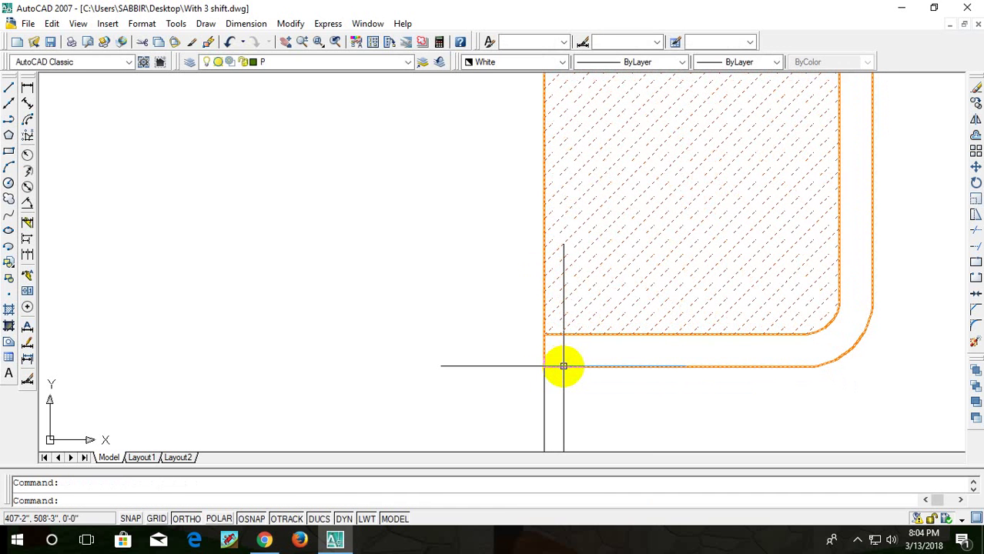
text(m)
key(Return)
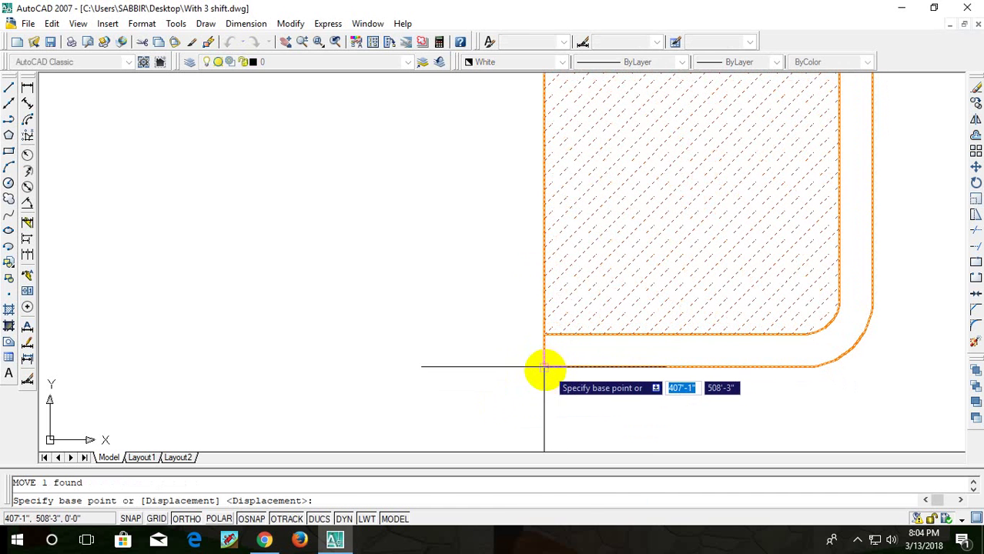
click(544, 367)
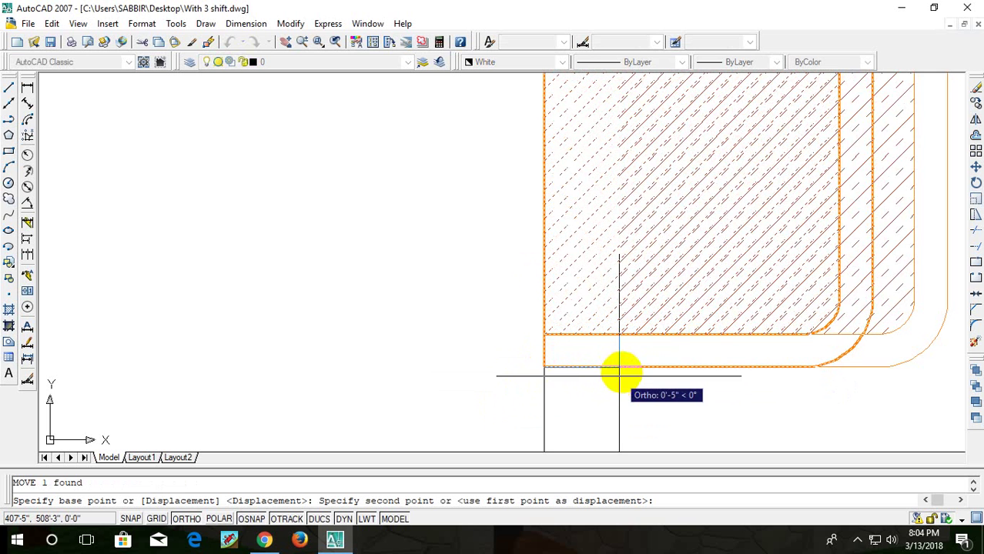
text(5)
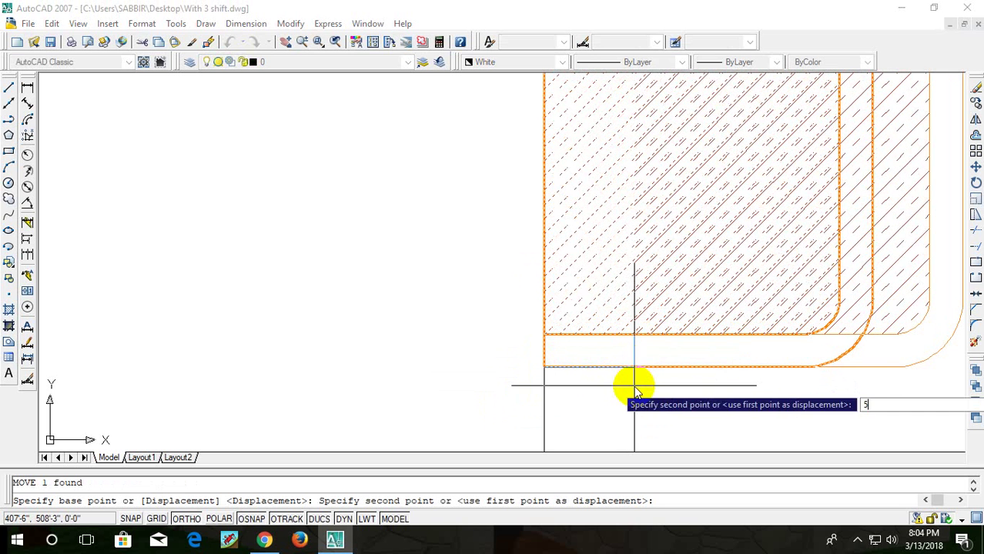
key(Return)
scroll(634, 380, down, 5)
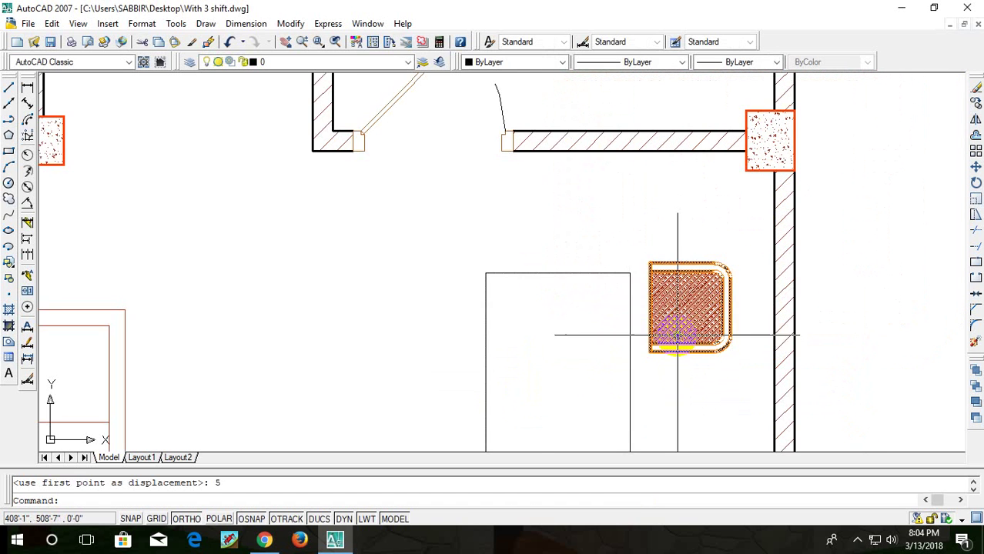
middle_drag(665, 334, 679, 170)
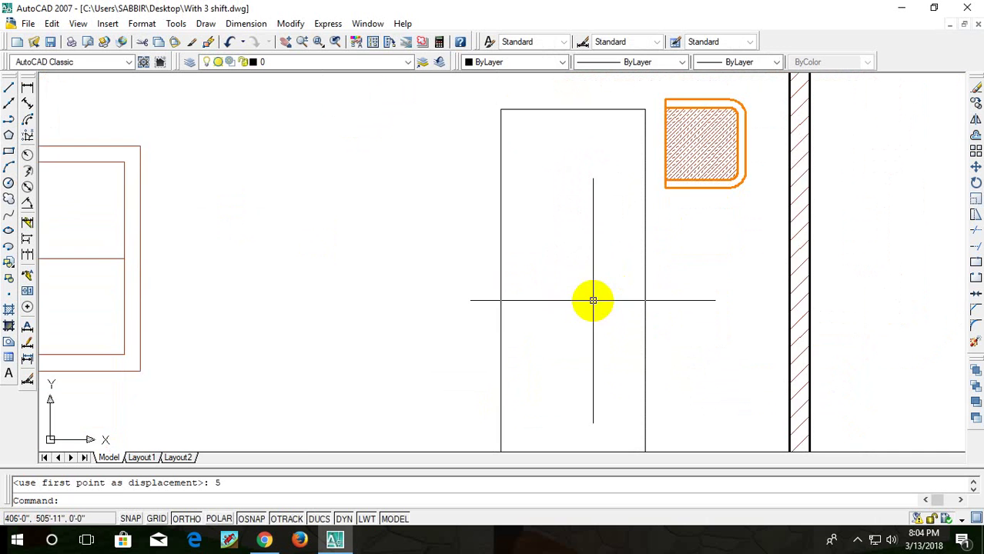
scroll(593, 298, down, 4)
middle_drag(589, 320, 600, 242)
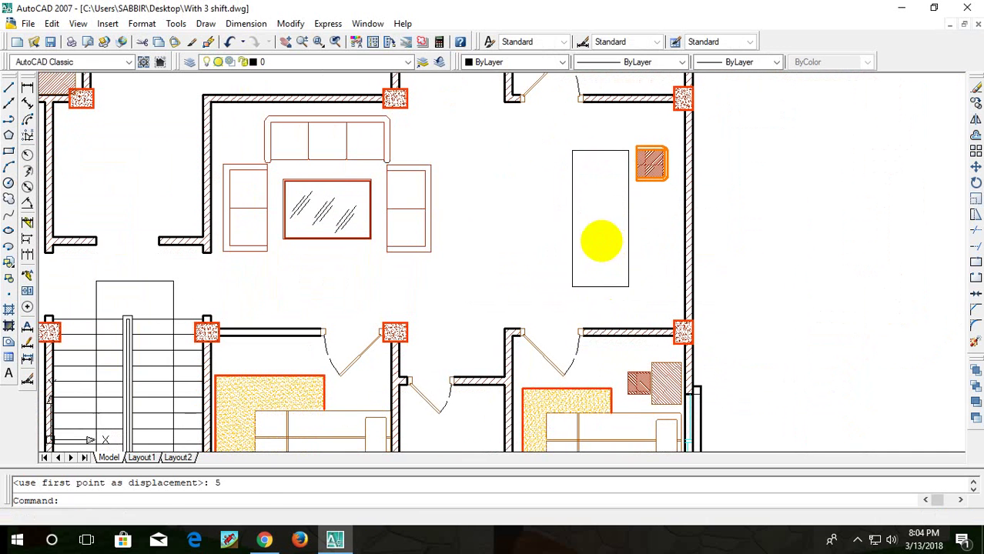
- Dimension the rectangular unit's height as 7'-3" with a vertical linear dimension beside it
click(27, 87)
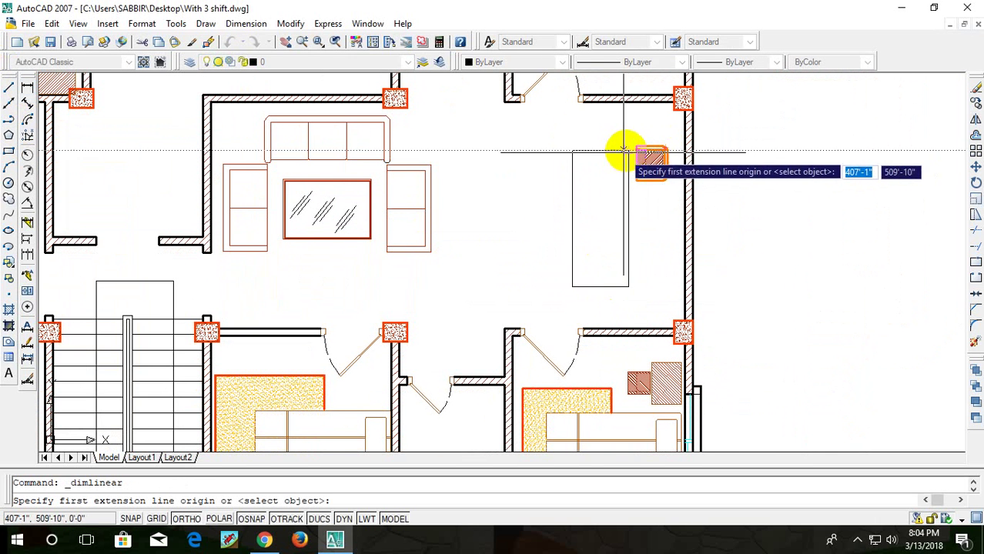
click(628, 152)
click(628, 286)
click(664, 265)
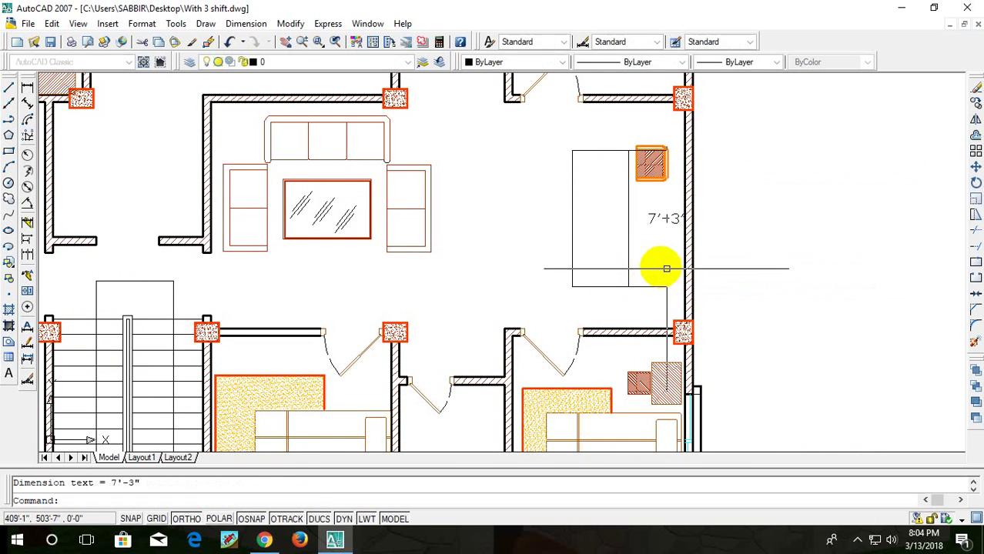
scroll(650, 166, up, 3)
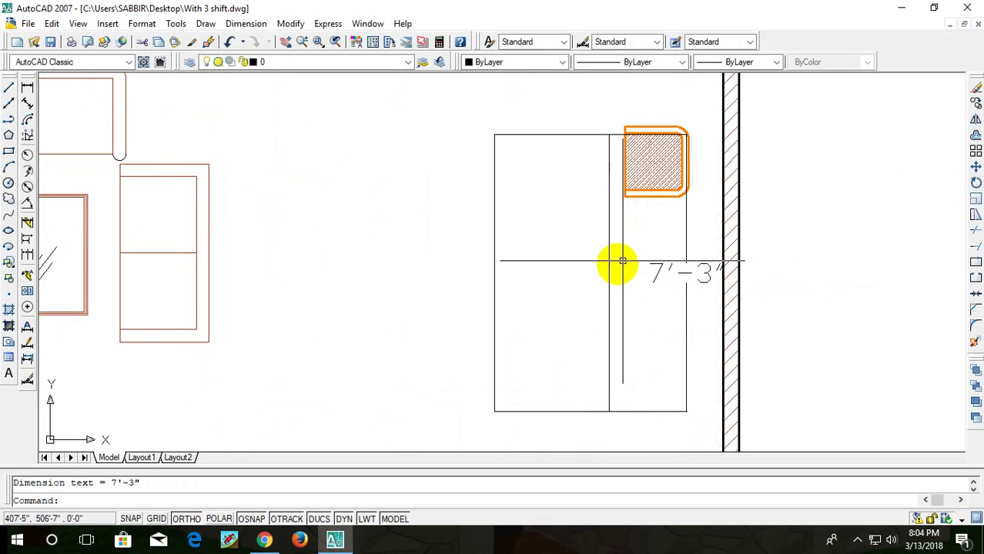
- Draw a short horizontal dividing line inside the unit with the L command
text(l)
key(Return)
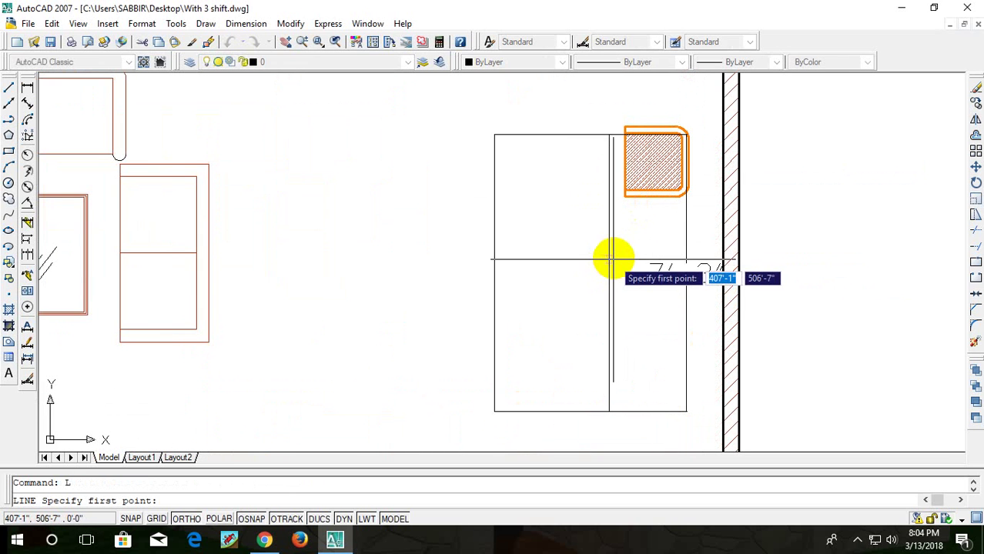
click(610, 274)
click(573, 274)
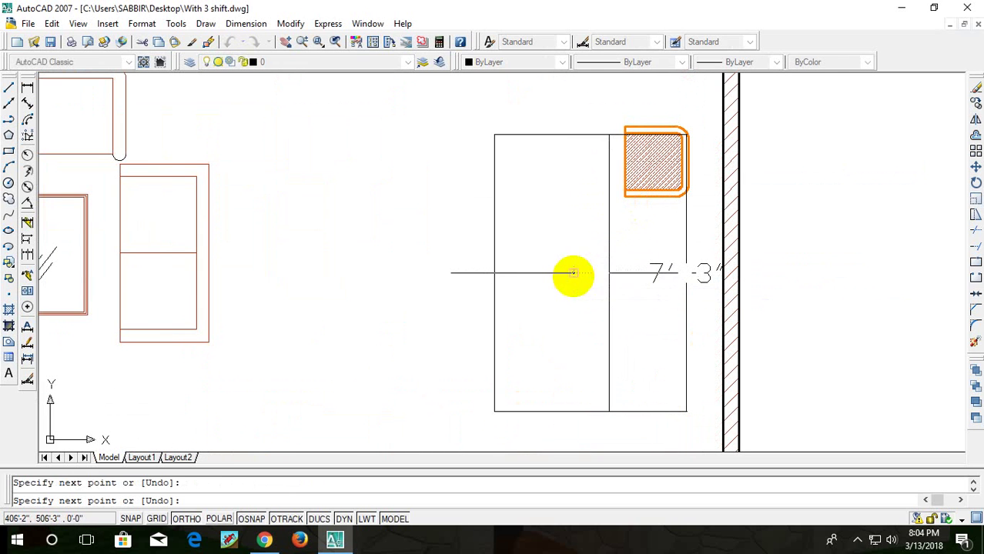
key(Escape)
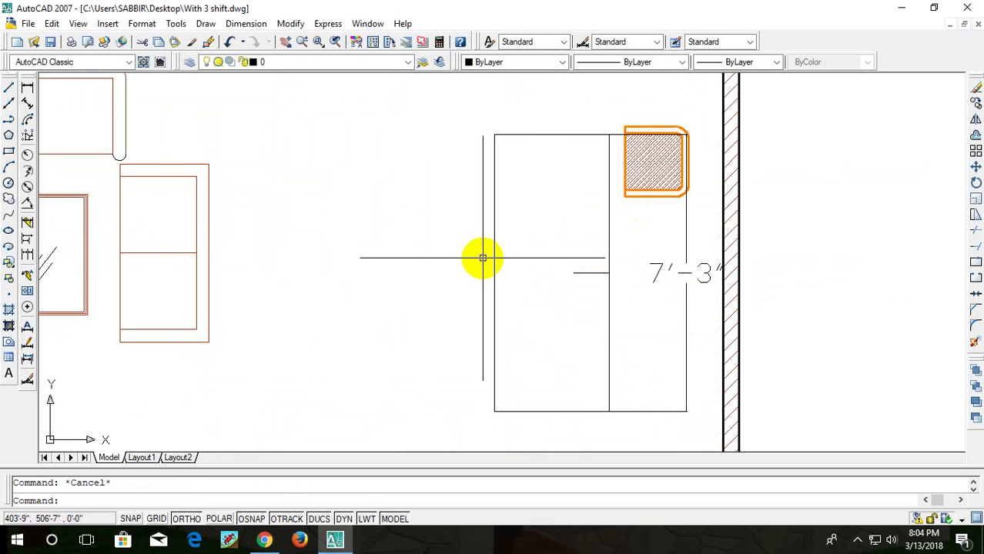
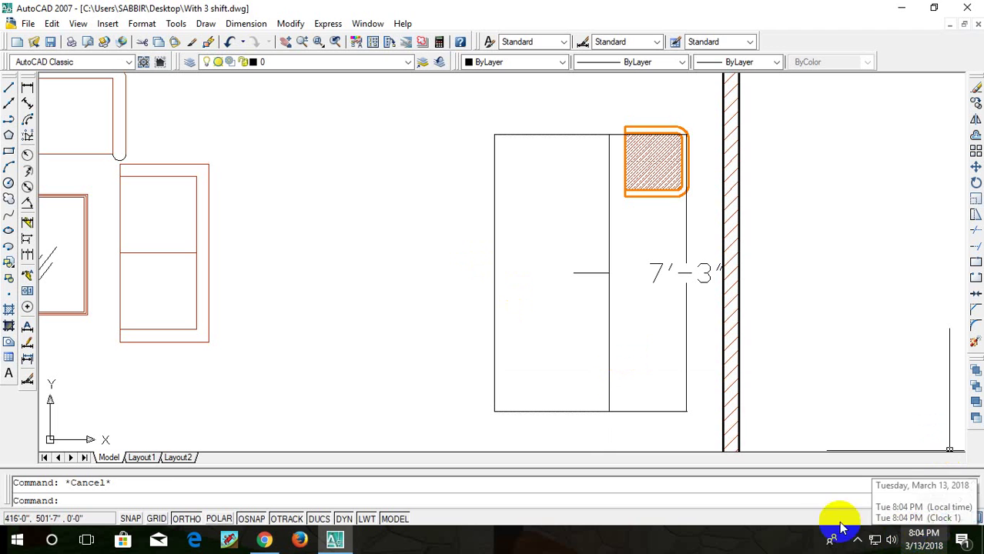
- Offset the table's top, left and bottom edges 5 units outward
click(860, 547)
click(861, 543)
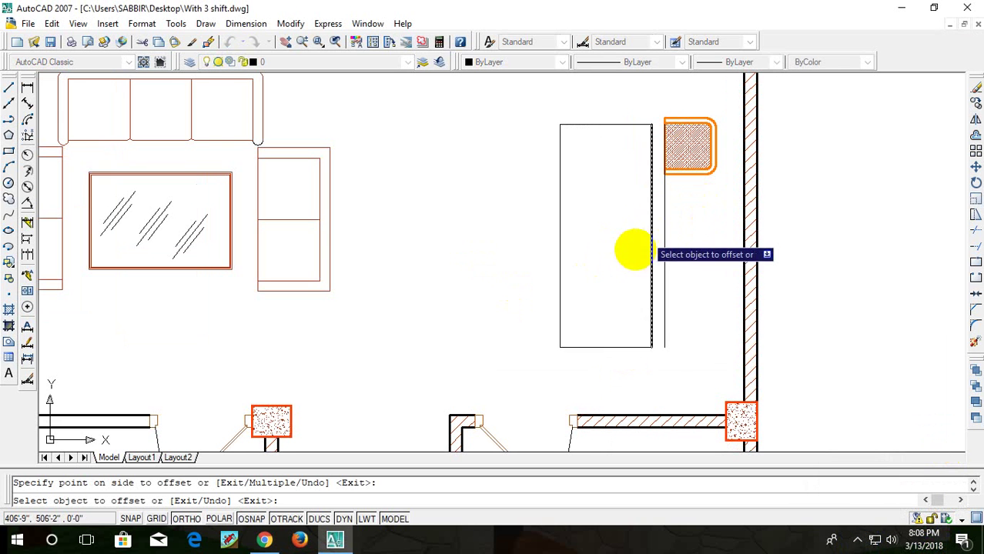
key(Escape)
middle_drag(681, 237, 676, 239)
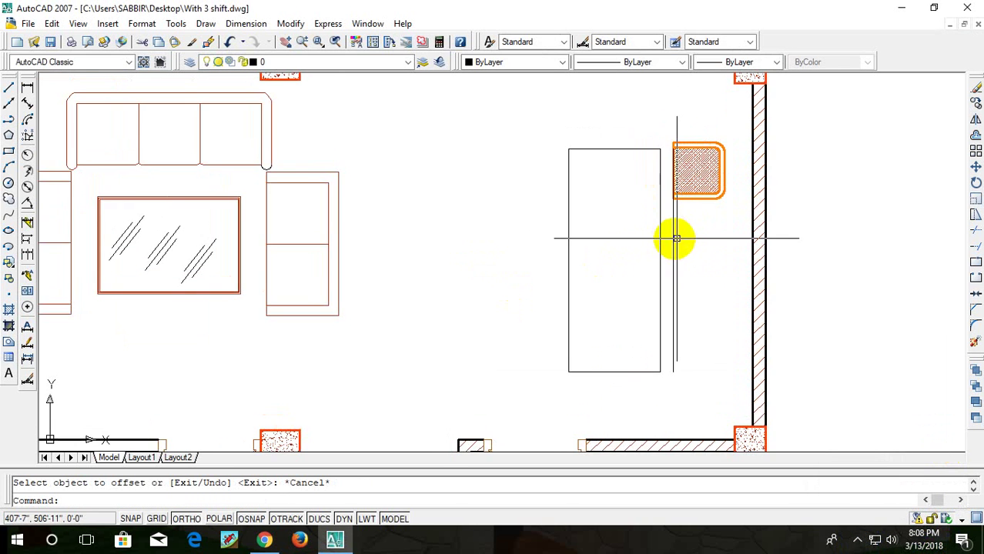
text(o)
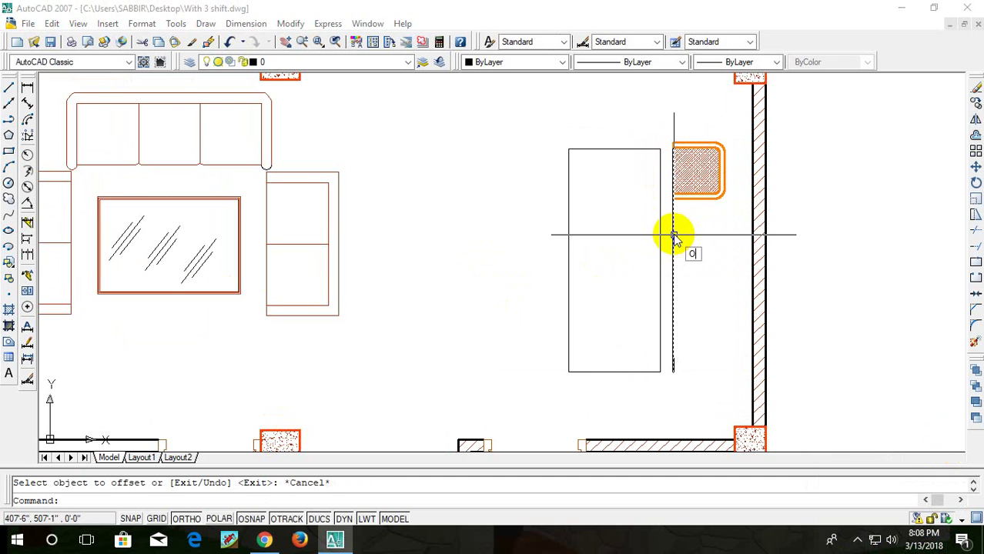
key(Return)
text(5)
key(Return)
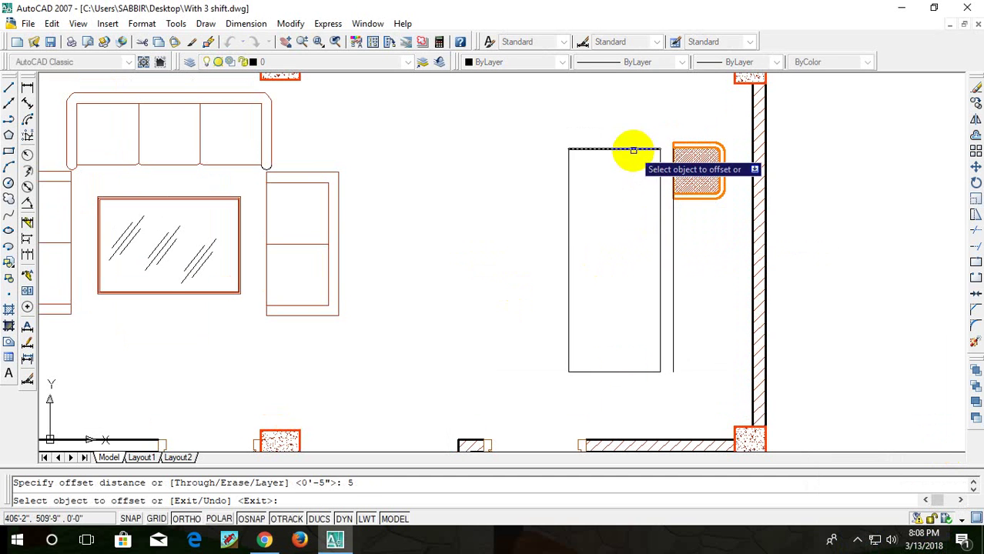
click(633, 150)
click(616, 127)
click(568, 184)
click(550, 246)
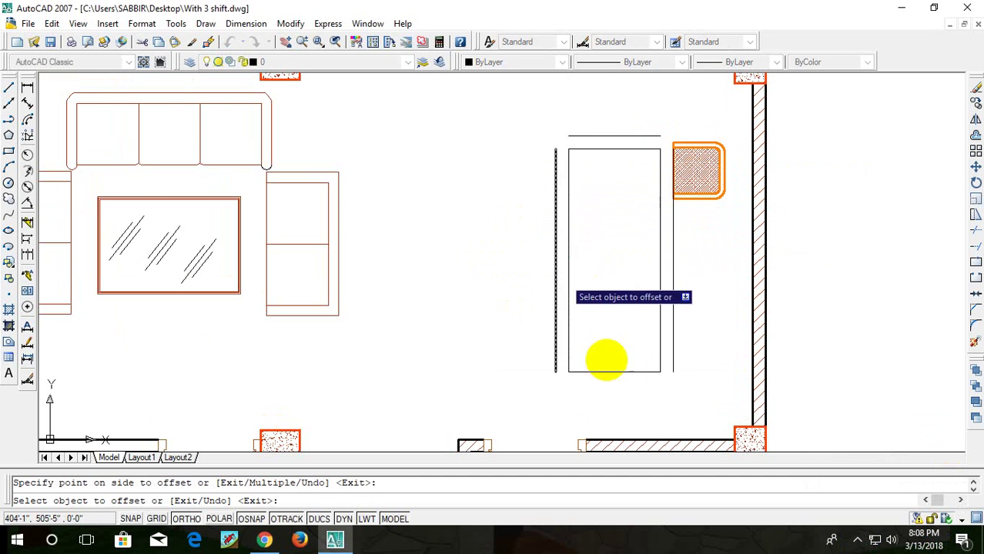
click(599, 372)
click(587, 408)
key(Escape)
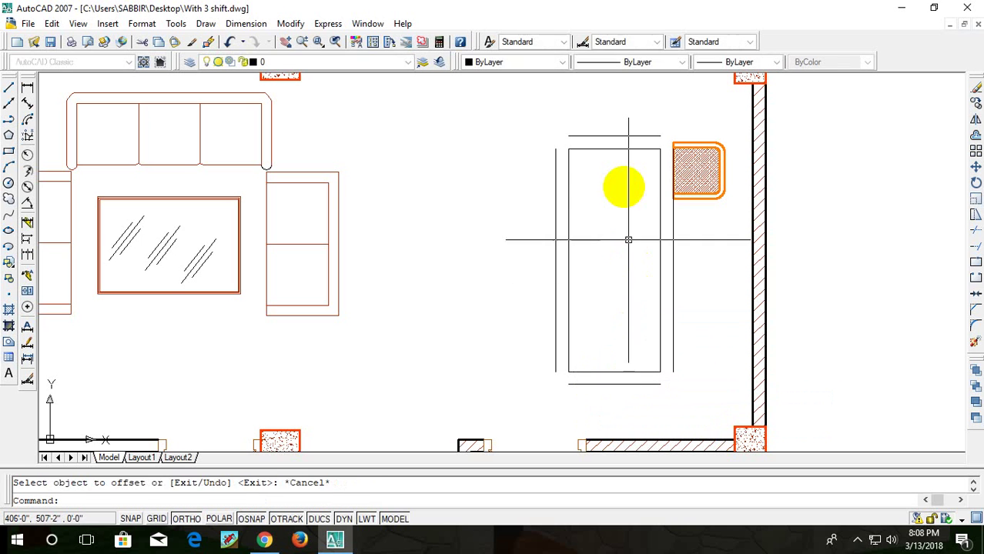
key(Escape)
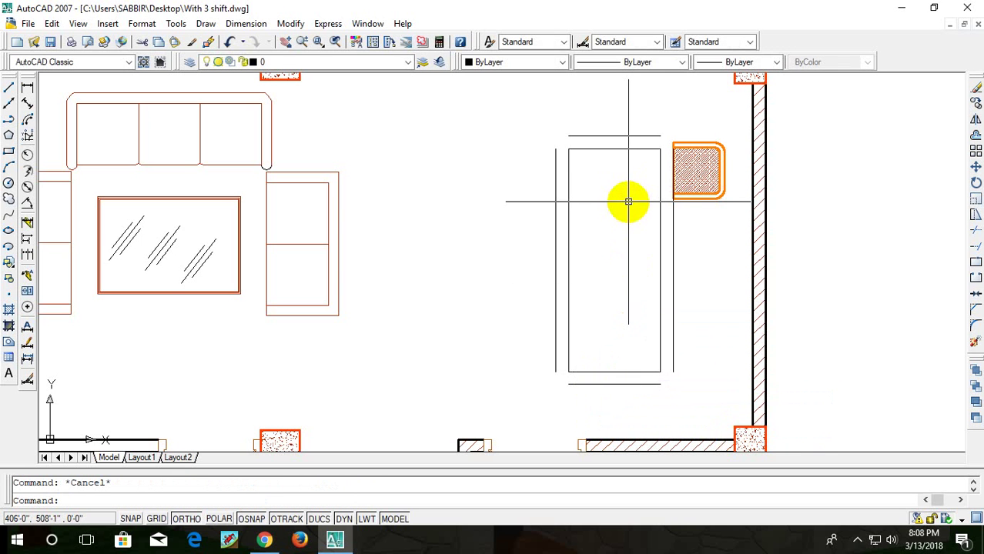
- Add two dividers, each 28 apart, below the table's top edge
text(o)
key(Return)
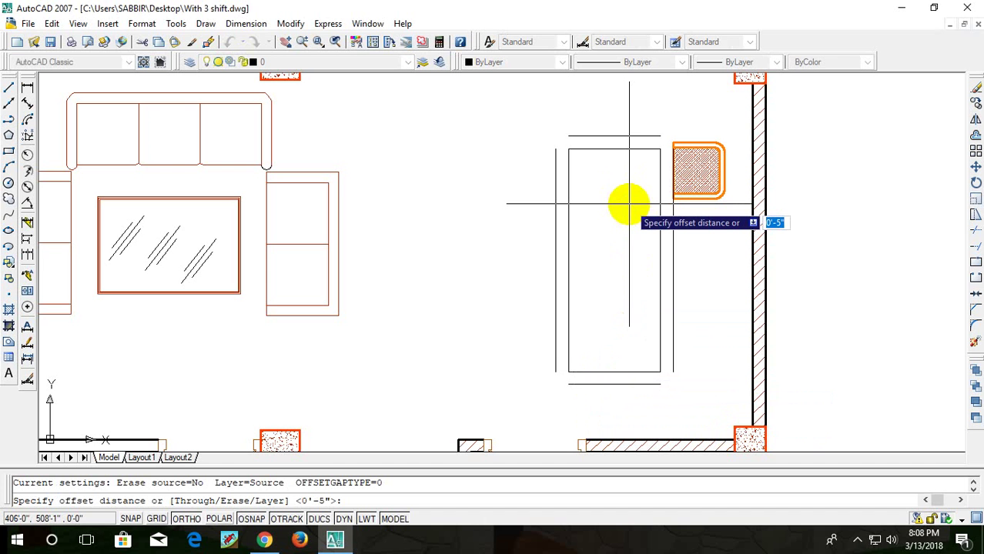
text(28)
key(Return)
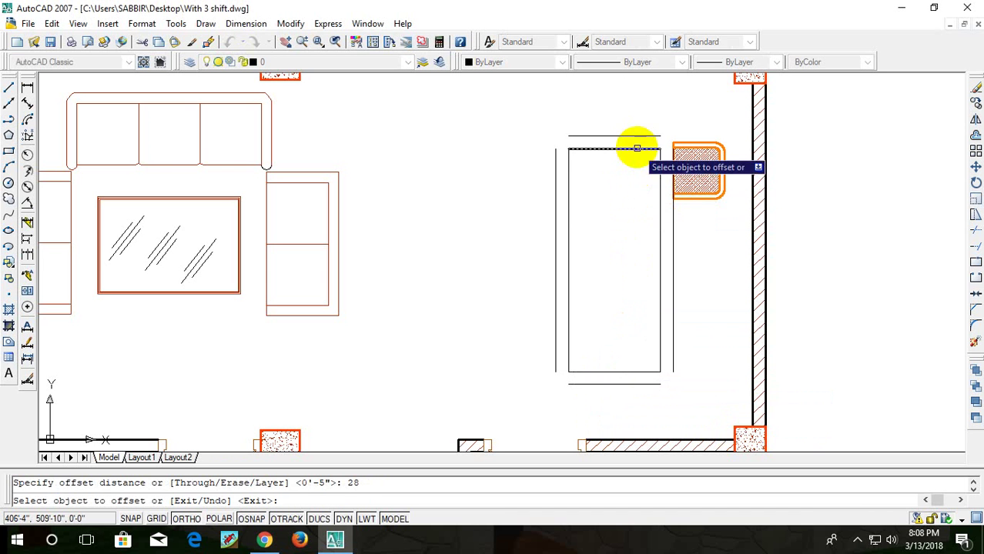
click(636, 149)
click(631, 243)
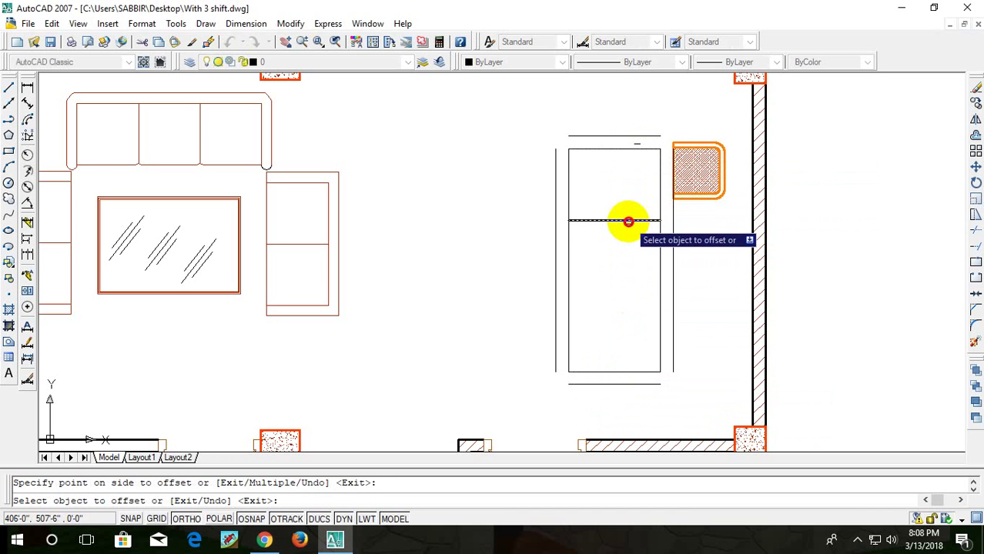
click(629, 222)
click(633, 308)
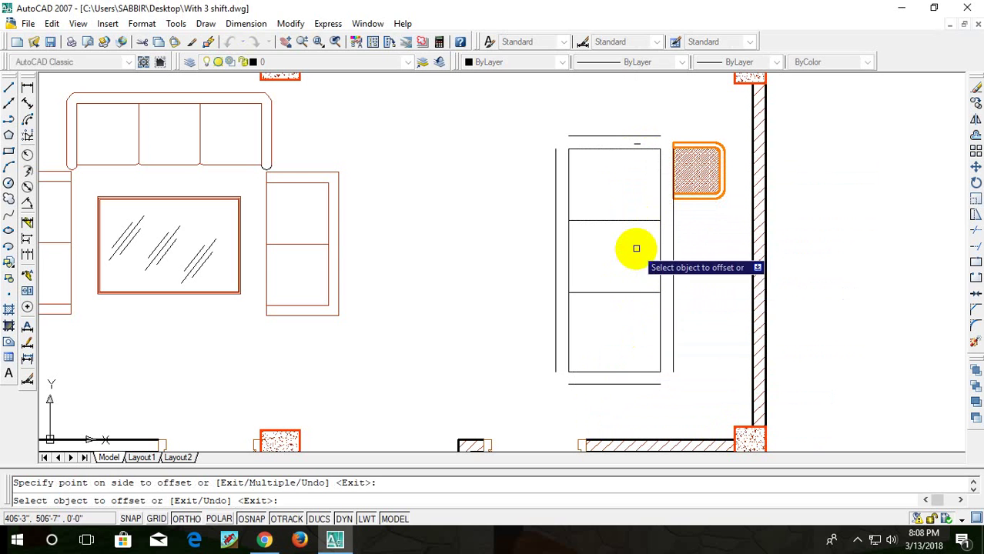
key(Escape)
text(EX)
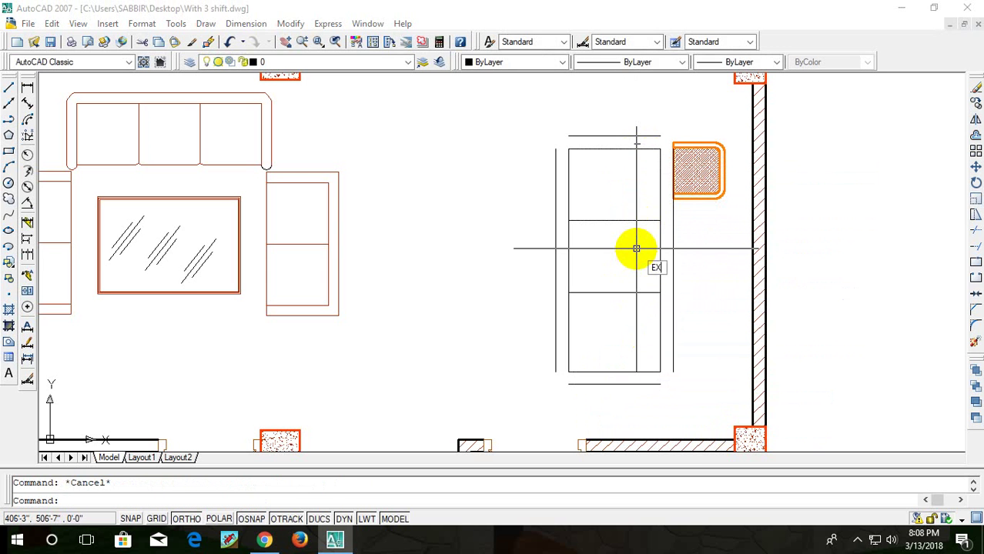
key(Return)
key(Return)
key(Escape)
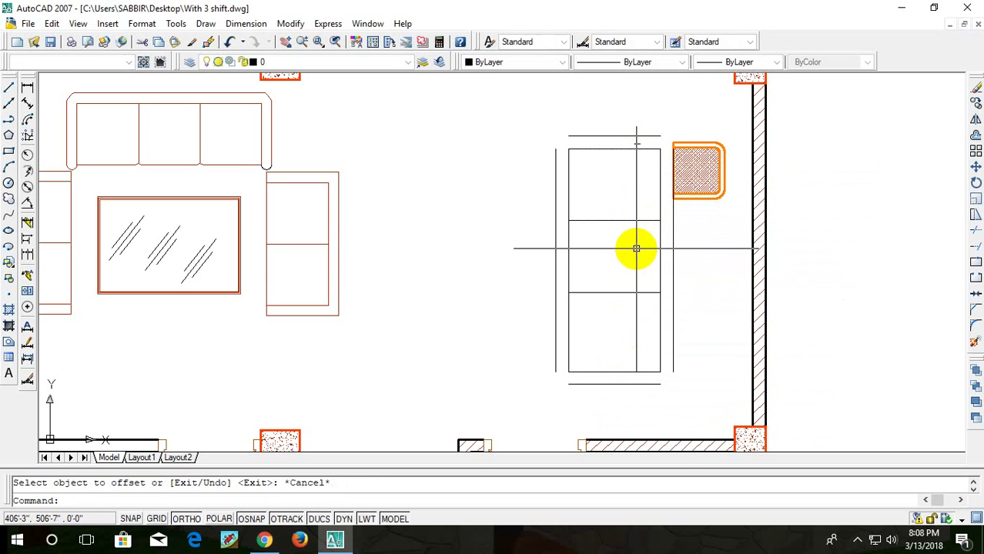
key(Escape)
key(Return)
key(Return)
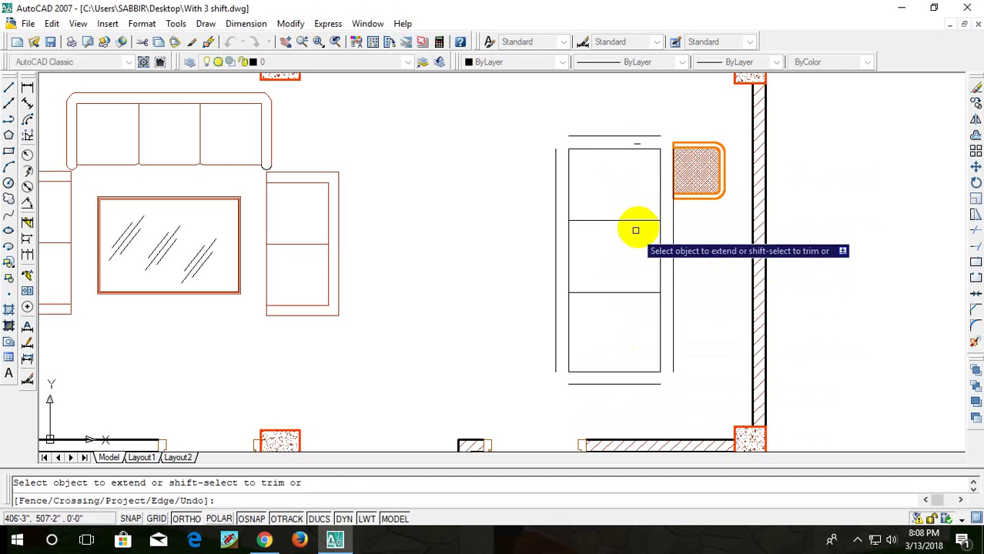
- Extend the upper divider to the side line and move the hatched chair down beside it
click(637, 220)
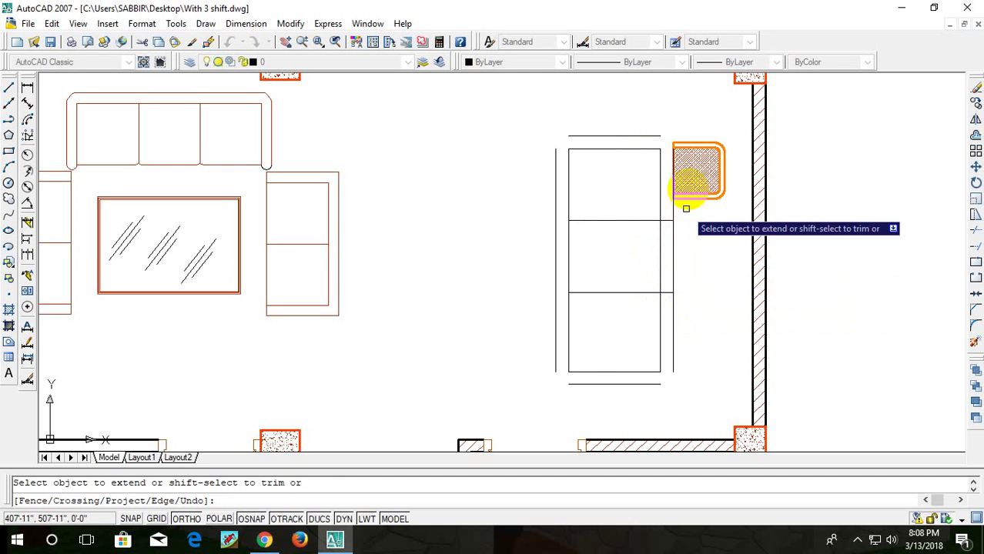
key(Escape)
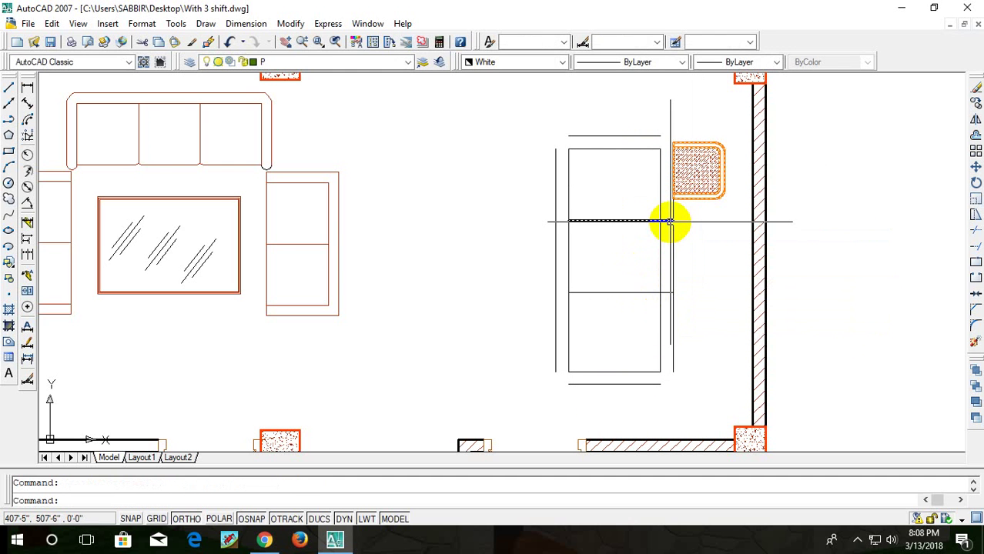
click(670, 222)
text(m)
key(Return)
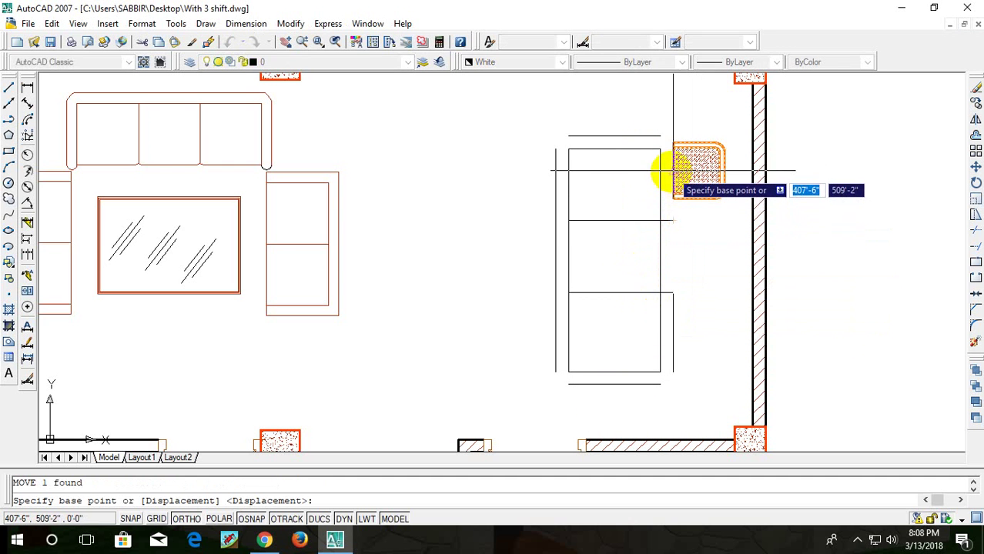
click(661, 170)
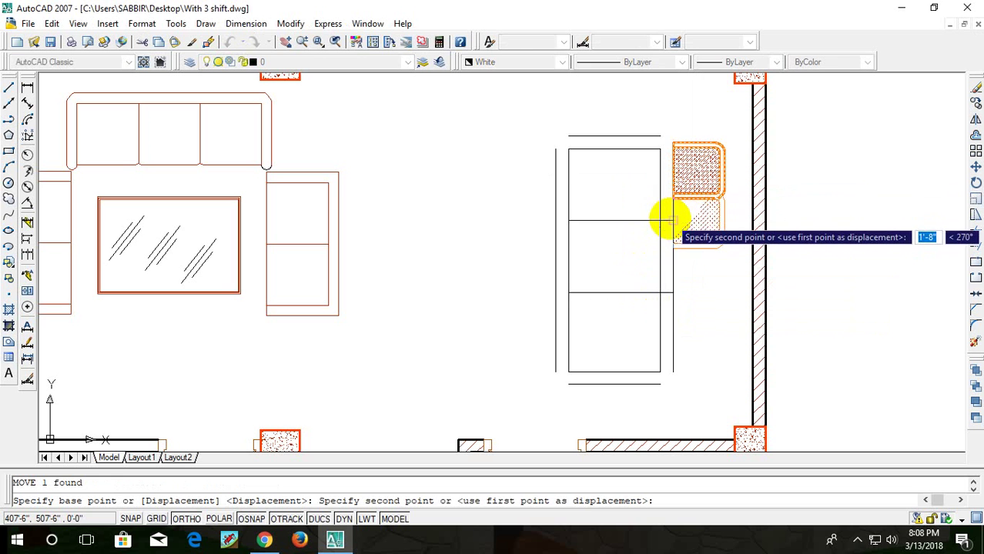
click(671, 249)
- Copy a second hatched chair directly below the first
click(677, 250)
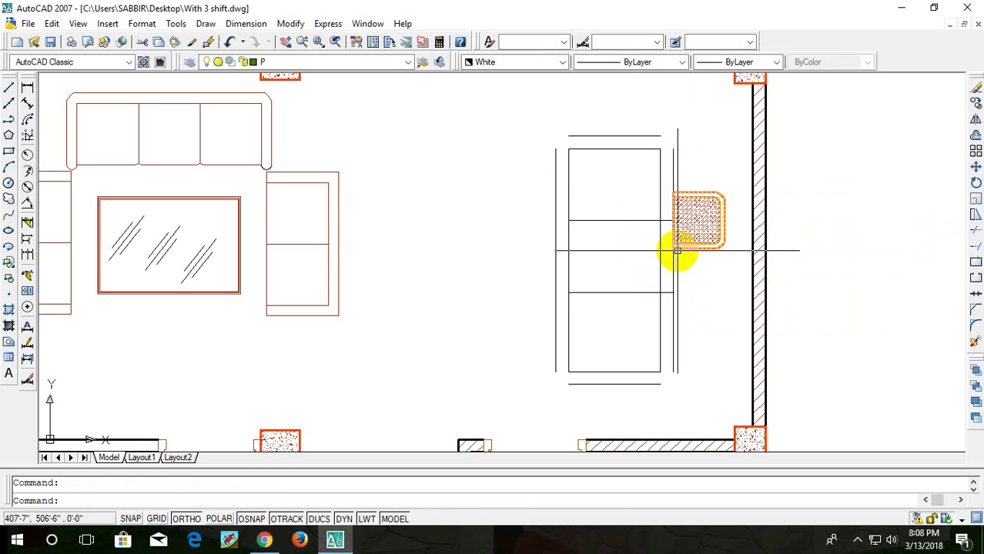
text(CP)
key(Return)
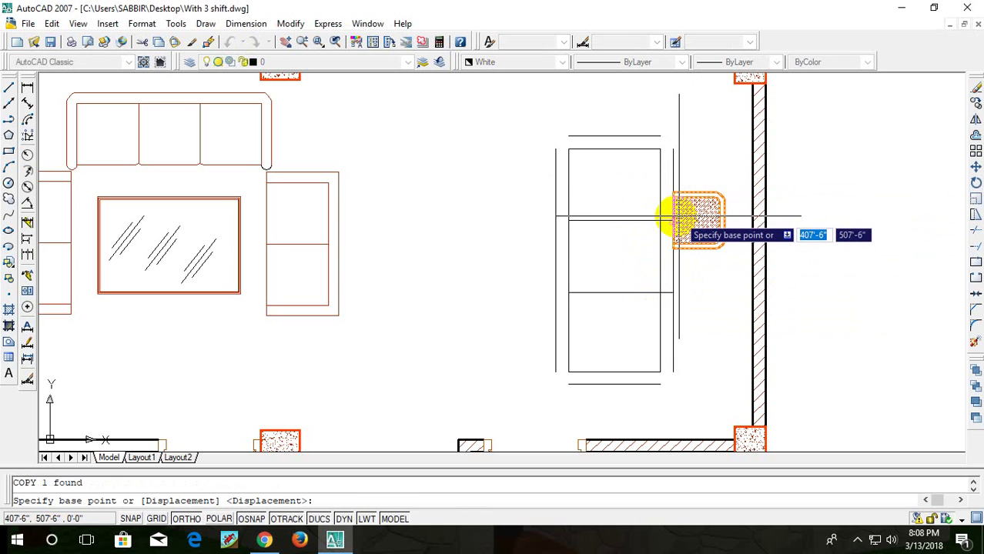
click(672, 246)
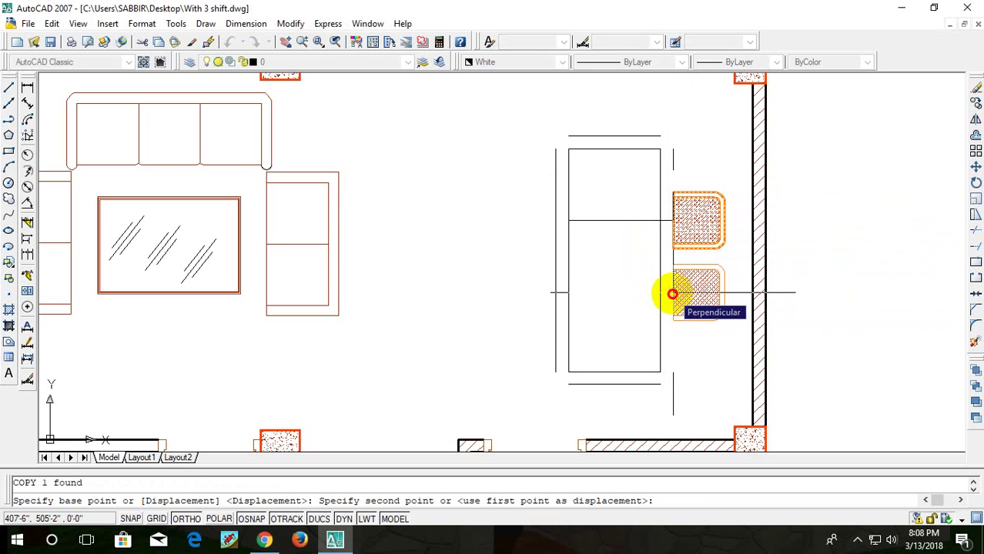
click(672, 294)
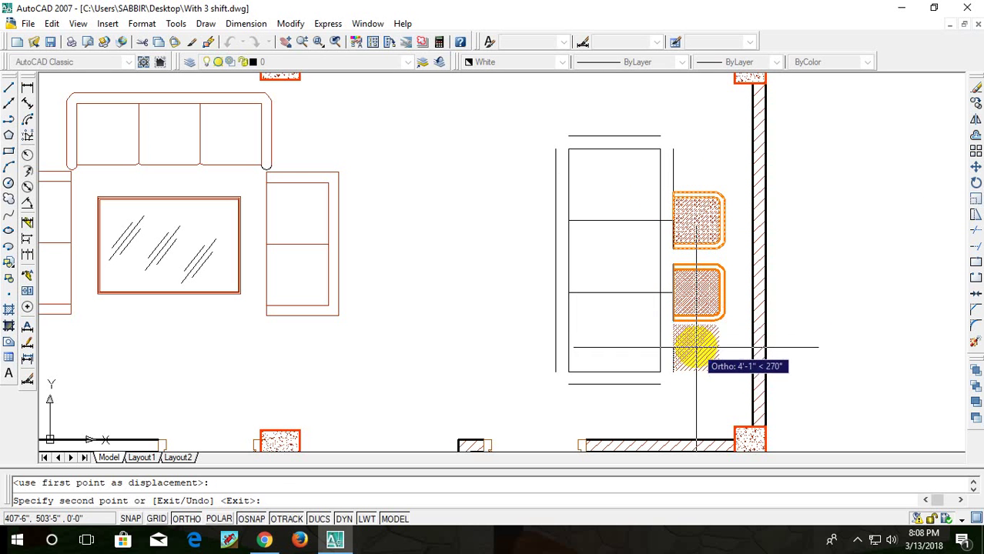
key(Escape)
scroll(654, 262, up, 3)
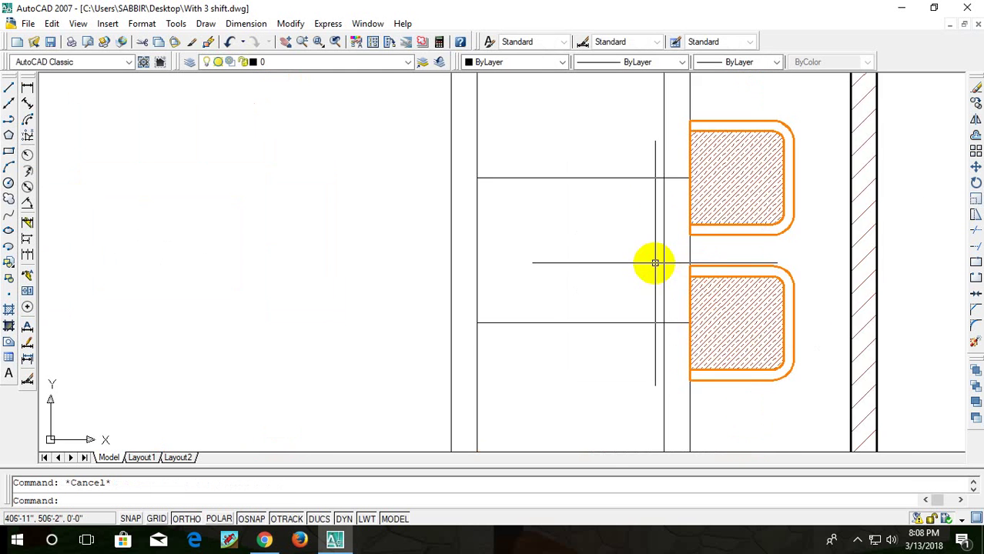
scroll(680, 241, down, 1)
scroll(680, 237, down, 3)
scroll(680, 236, up, 2)
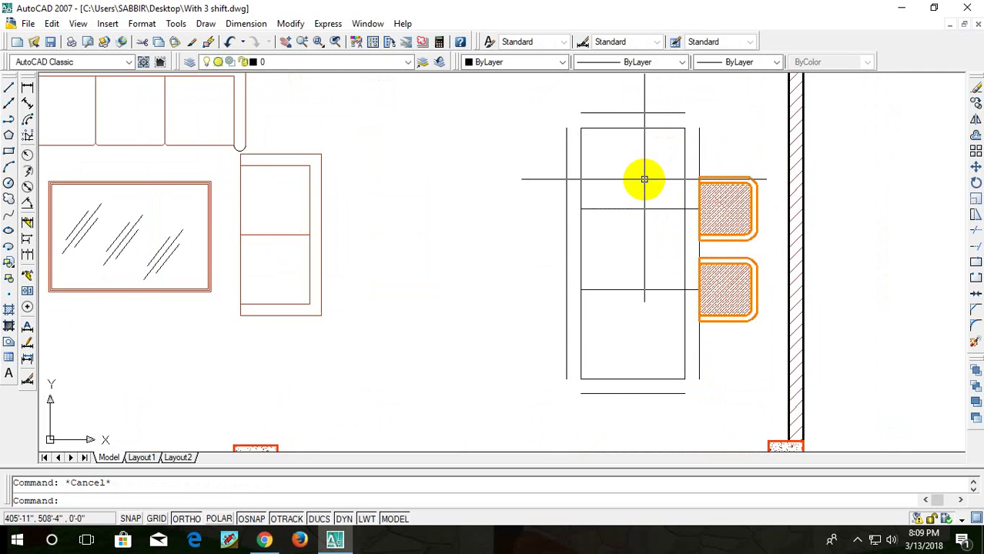
- Offset guide lines 14 from both dividers, then delete the original dividers
text(o)
key(Return)
text(14)
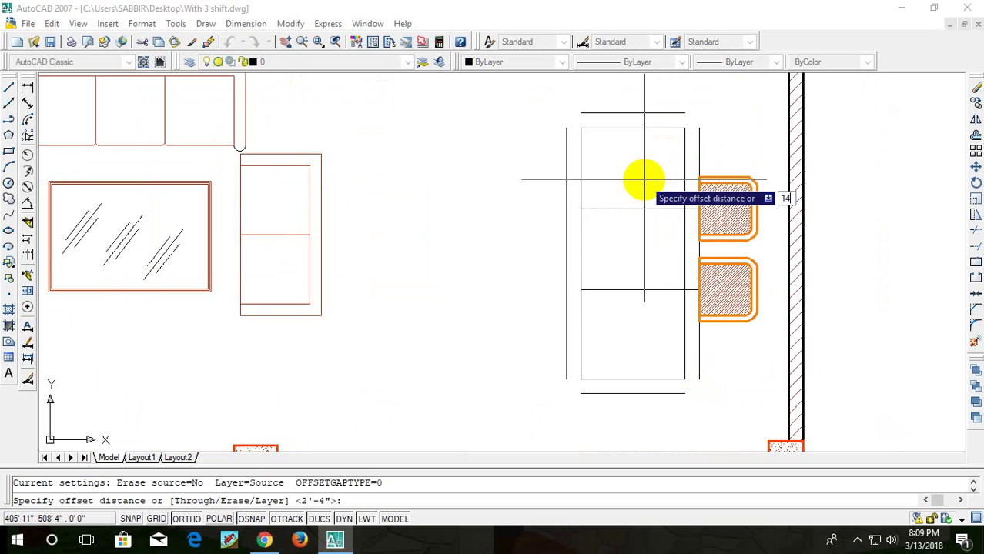
key(Return)
click(632, 209)
click(638, 181)
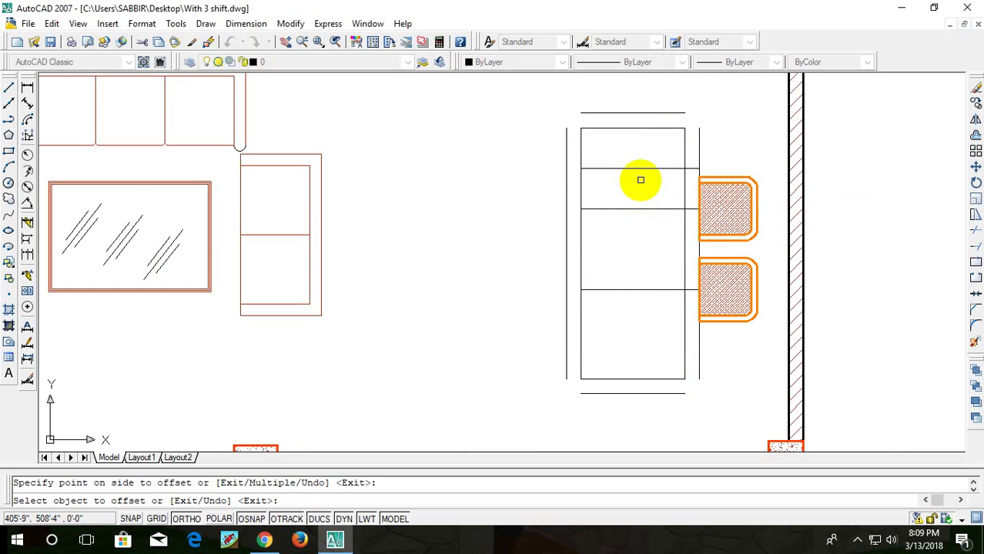
click(635, 292)
click(630, 342)
click(648, 289)
click(653, 258)
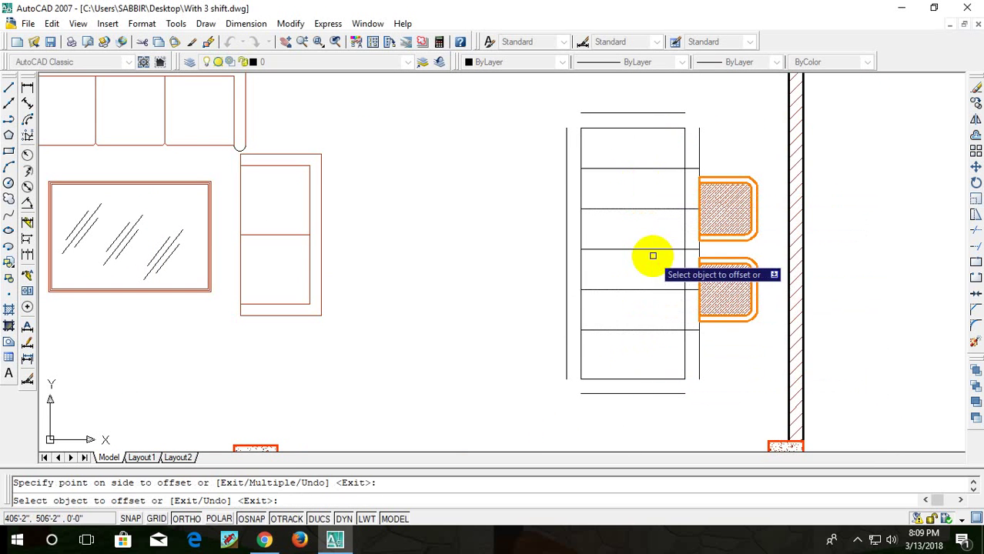
key(Escape)
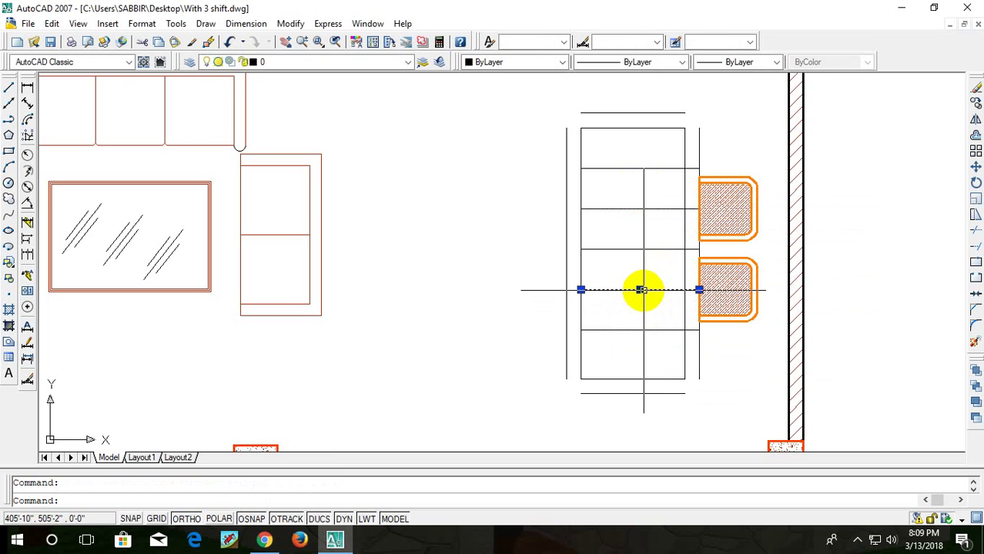
key(Delete)
click(638, 209)
key(Delete)
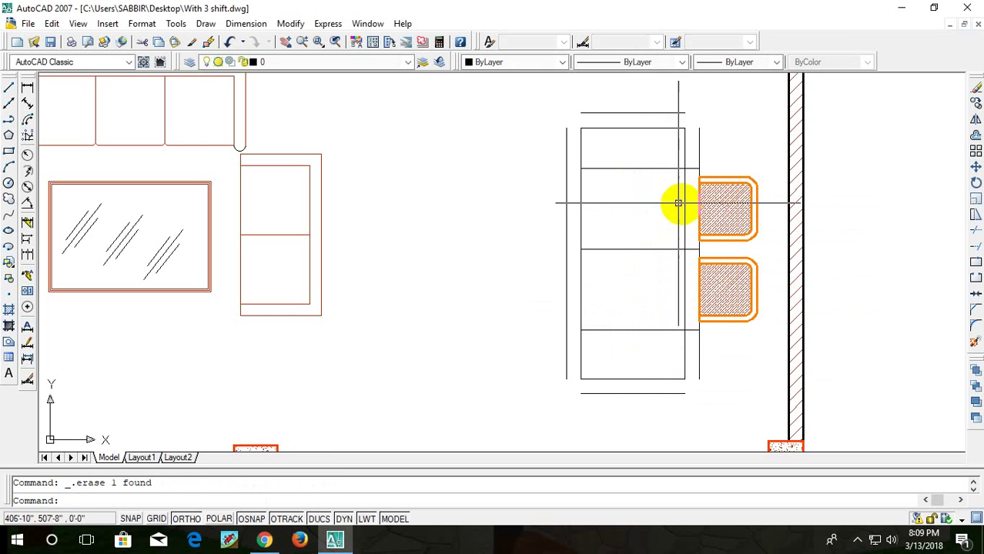
- Move the upper chair higher and the lower chair just below it along the table
click(697, 217)
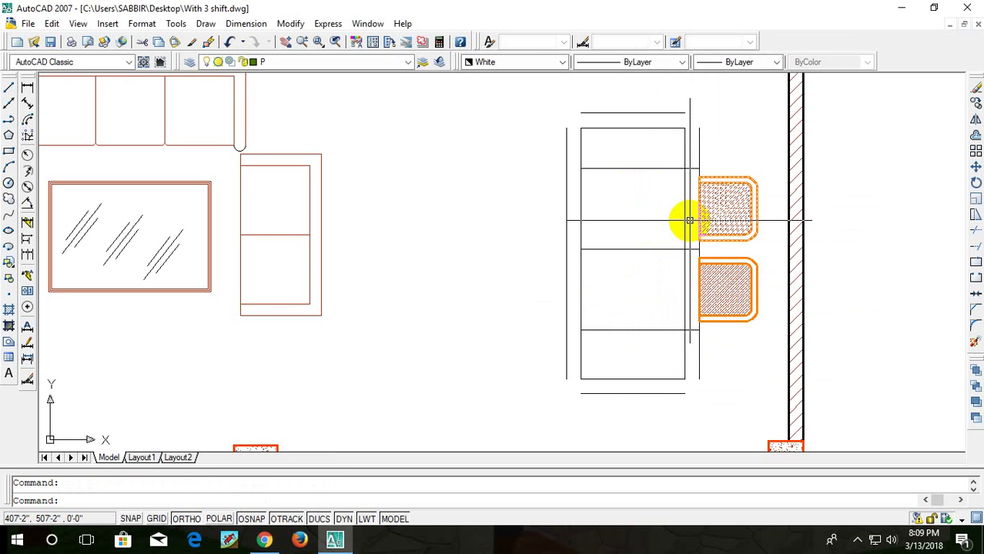
text(m)
key(Return)
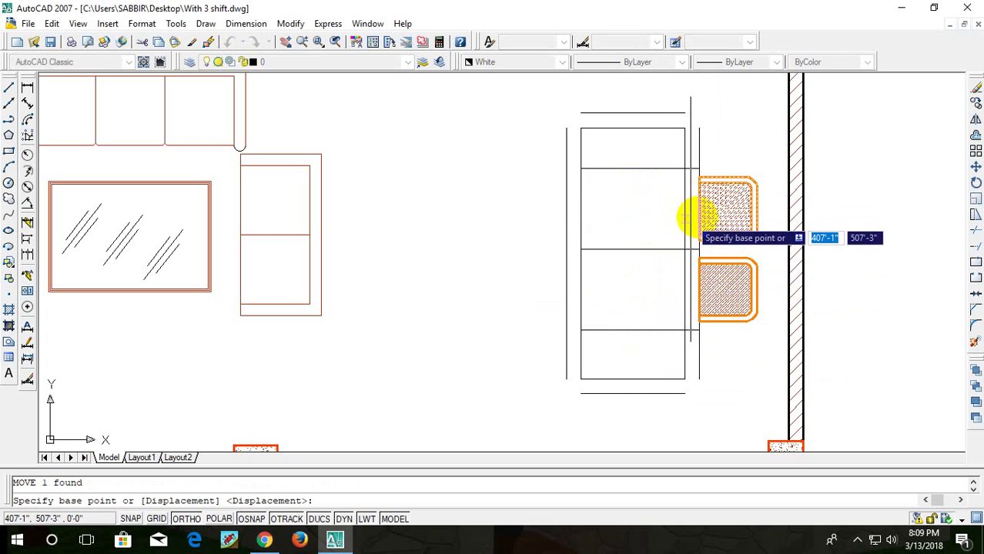
click(699, 208)
click(699, 168)
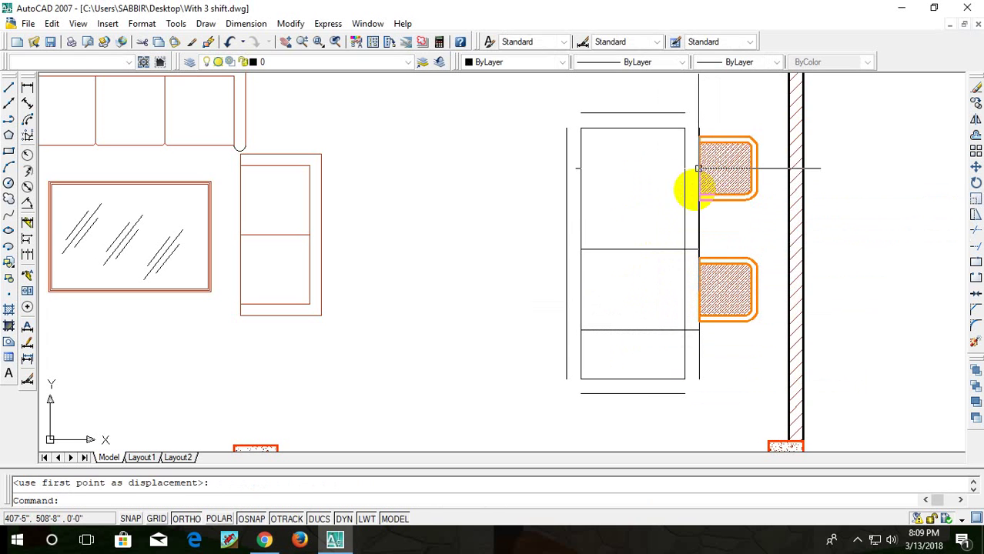
click(710, 279)
click(702, 289)
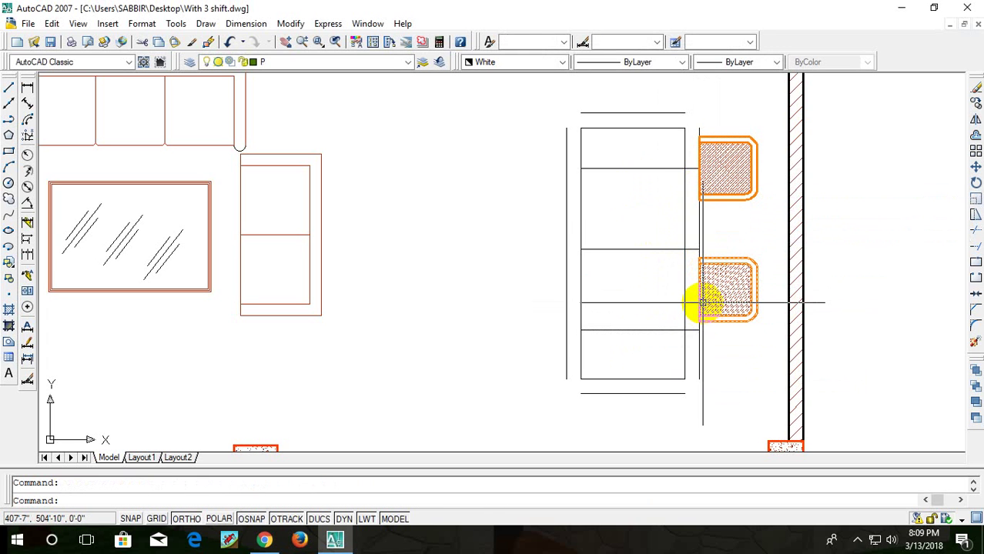
text(M)
key(Return)
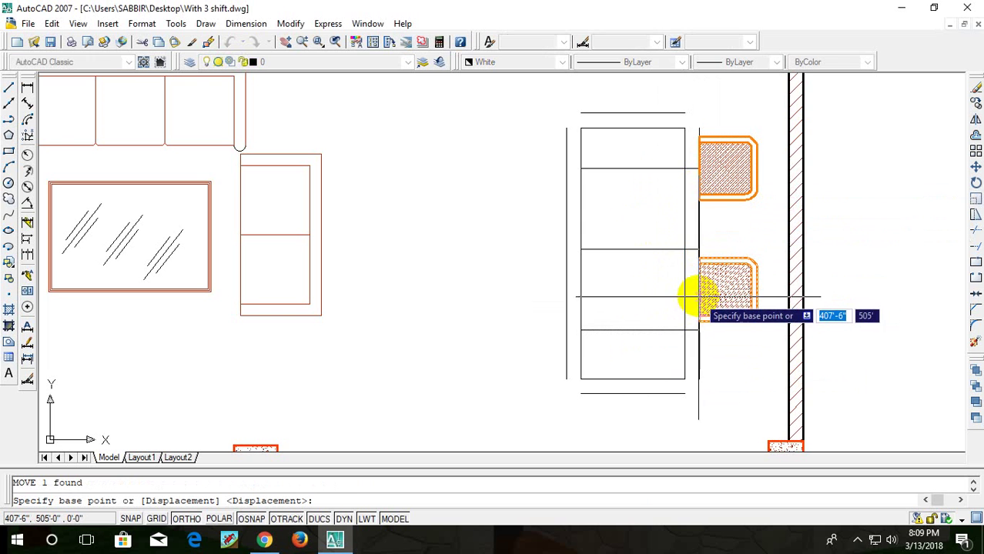
click(699, 298)
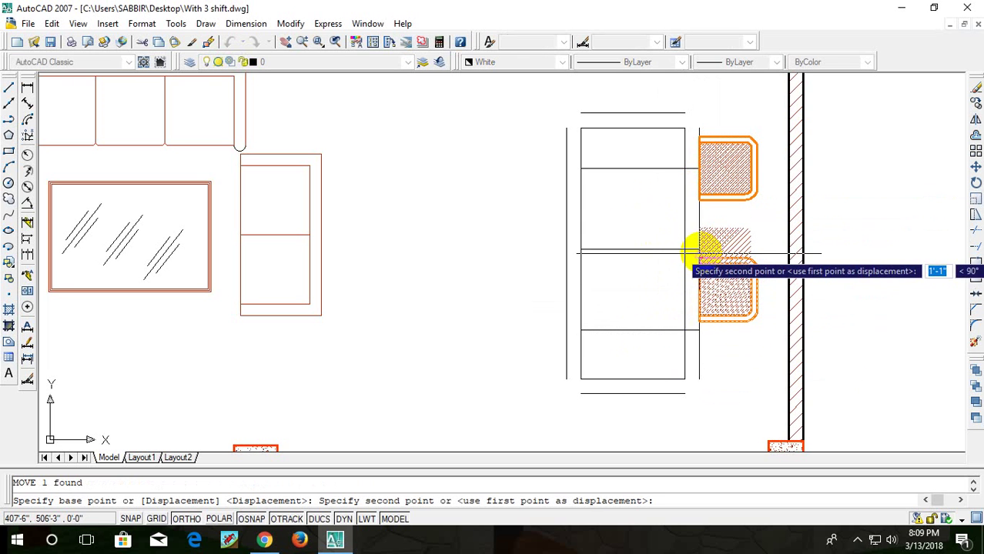
click(698, 249)
text(CP)
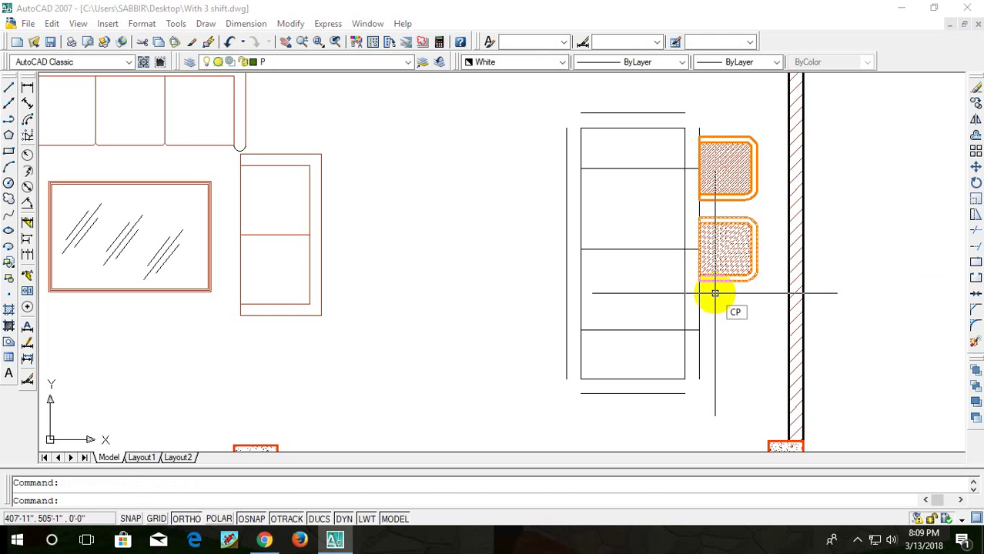
- Copy a third chair below the second one
key(Return)
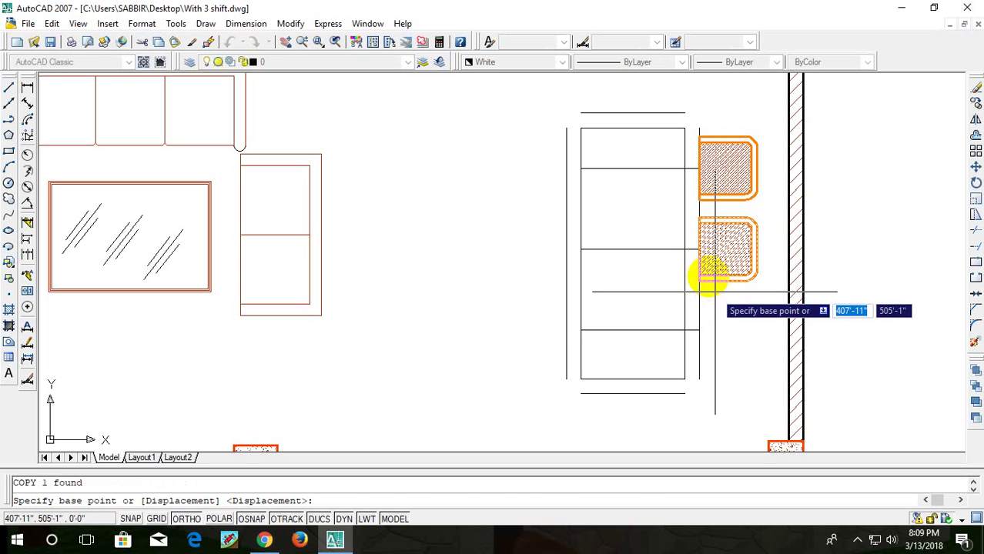
click(698, 249)
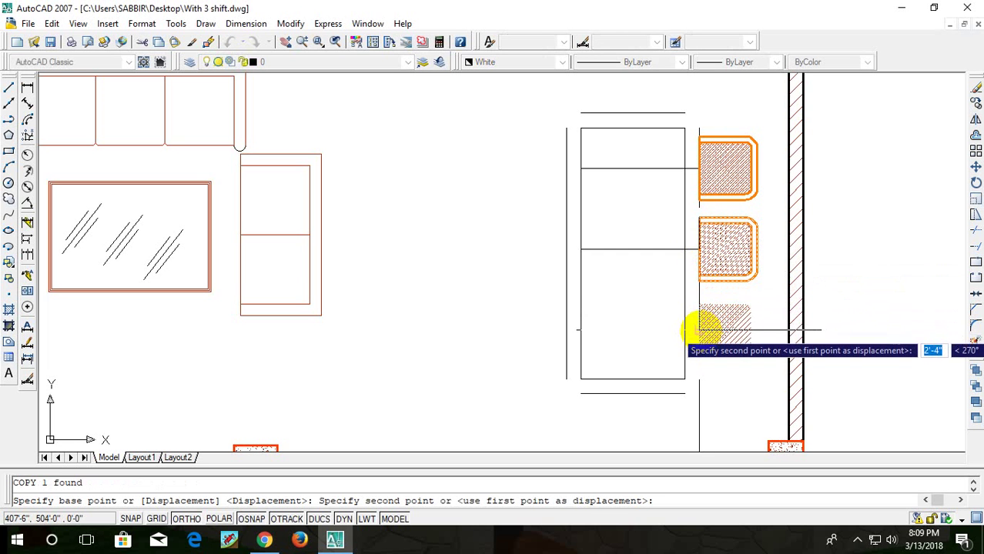
click(698, 329)
key(Escape)
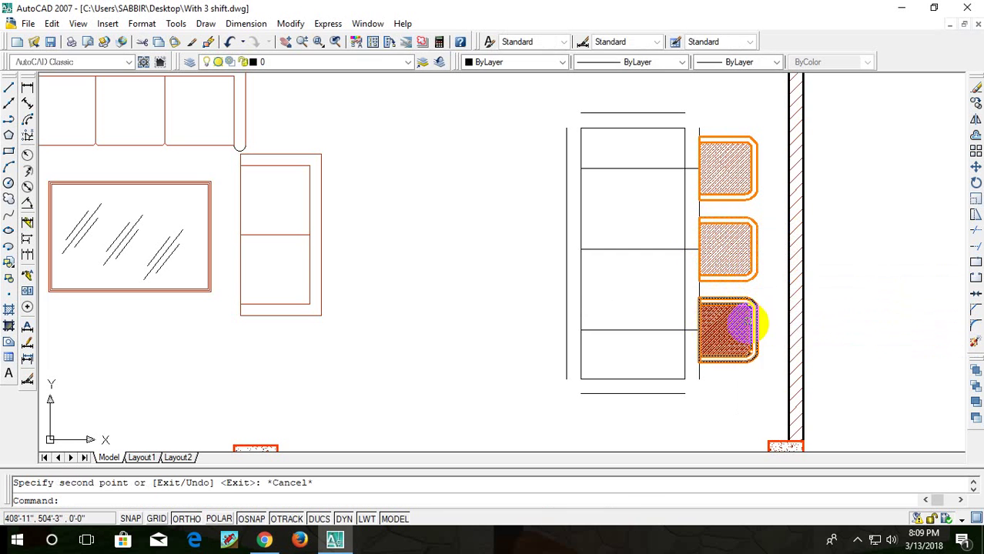
click(756, 128)
- Mirror the three right-side chairs about the table's vertical centre line, keeping the originals
click(707, 368)
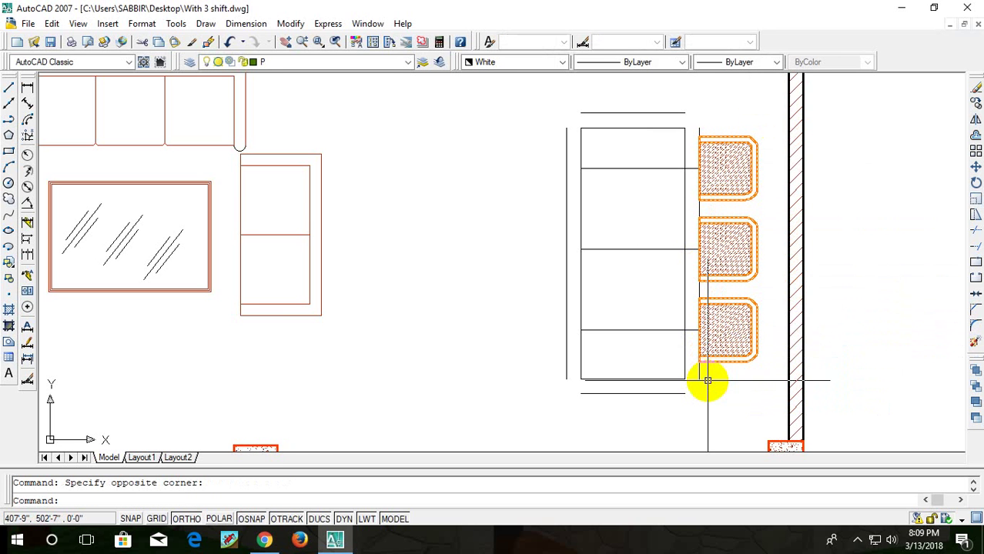
text(m)
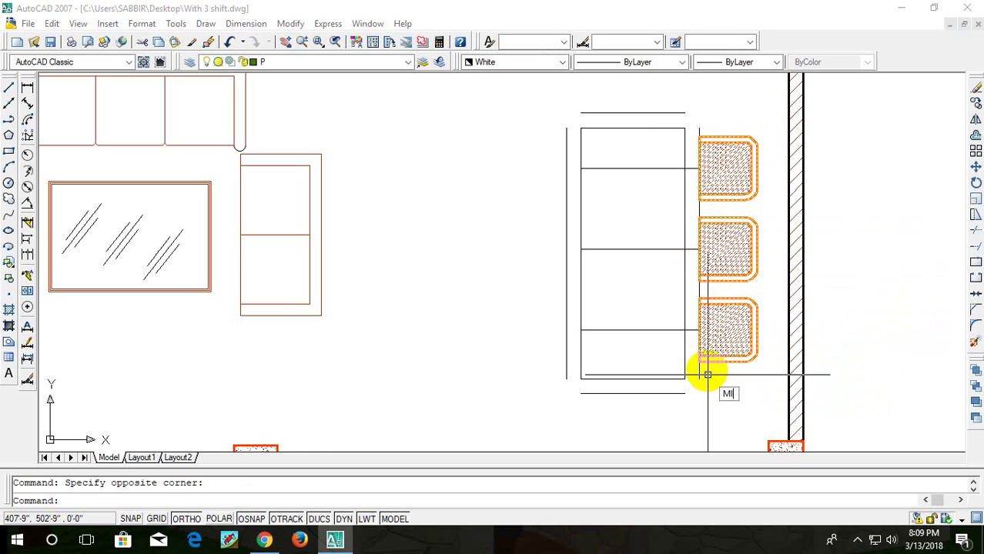
key(Return)
click(632, 379)
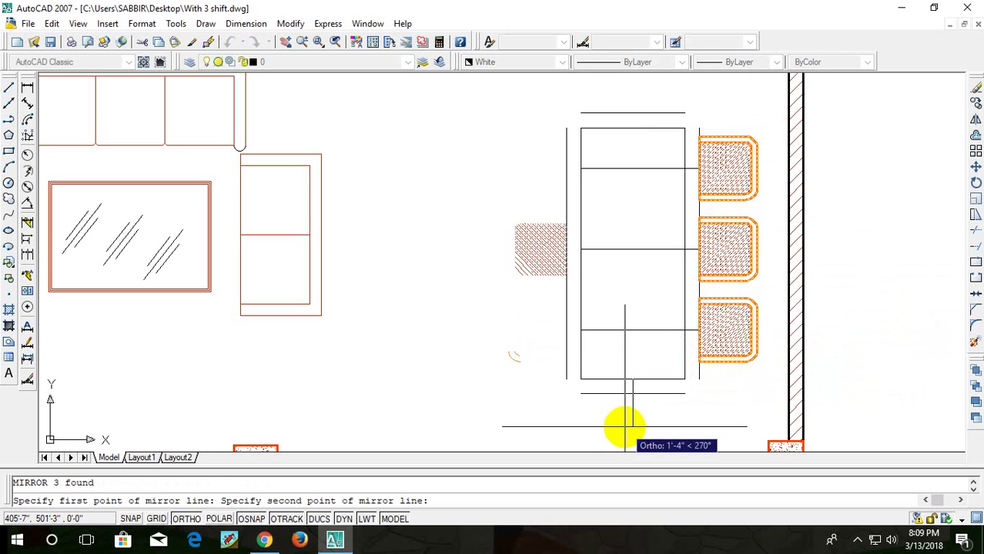
click(625, 426)
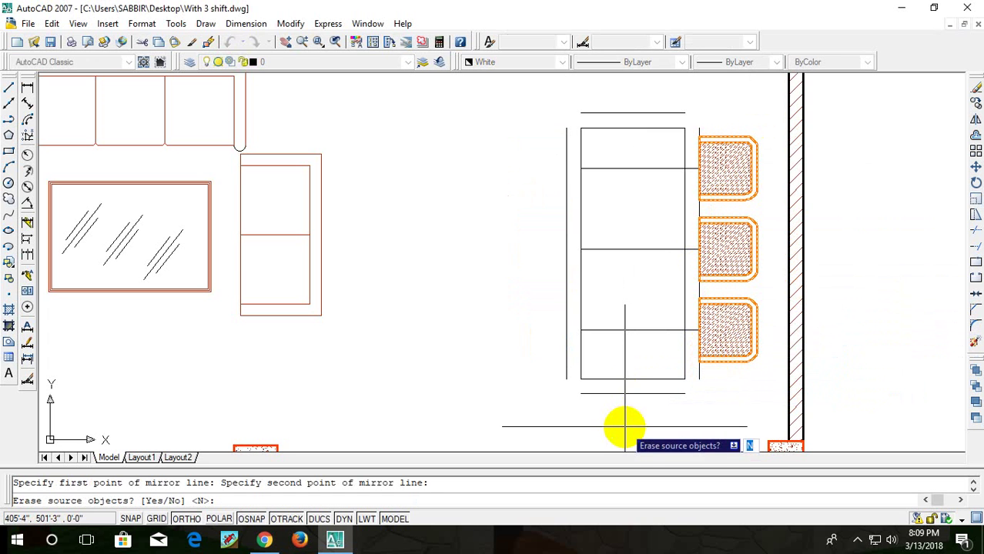
key(Return)
middle_drag(661, 346, 705, 288)
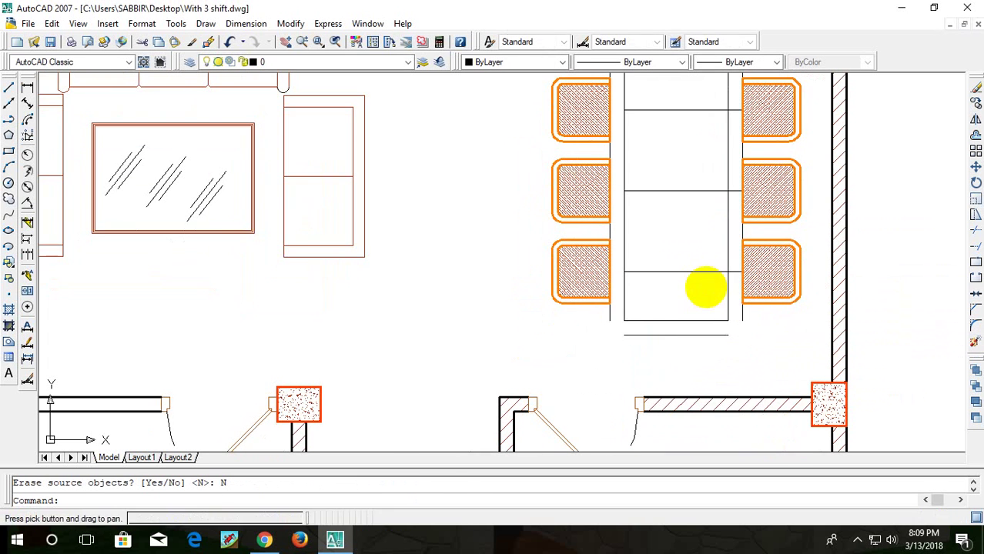
key(Escape)
text(O)
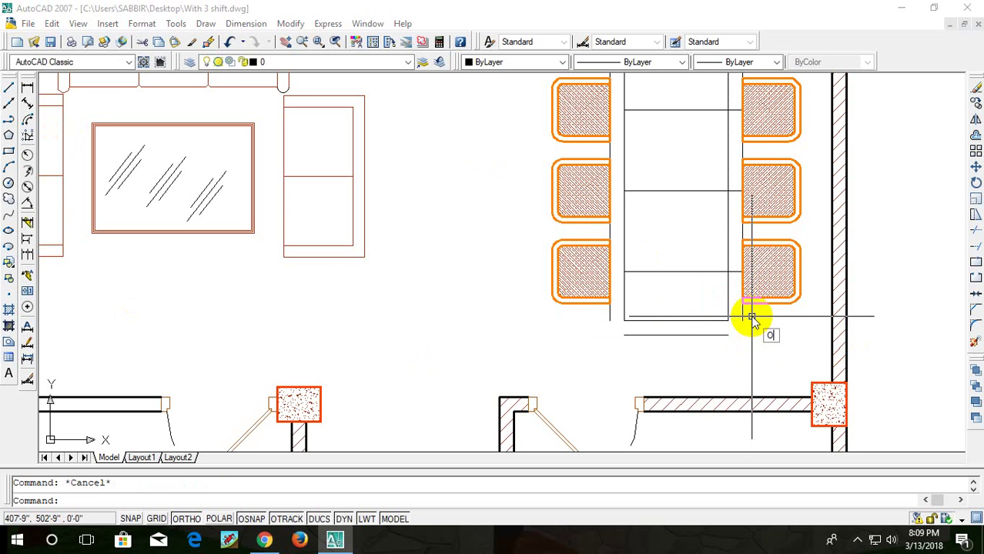
key(Return)
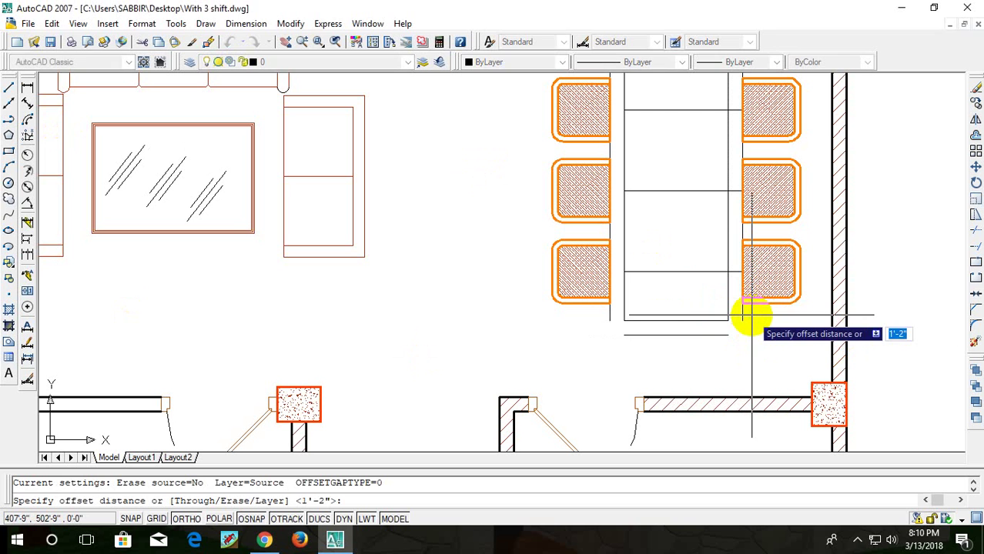
- Offset the table's right edge 18 units inward
text(1)
key(Return)
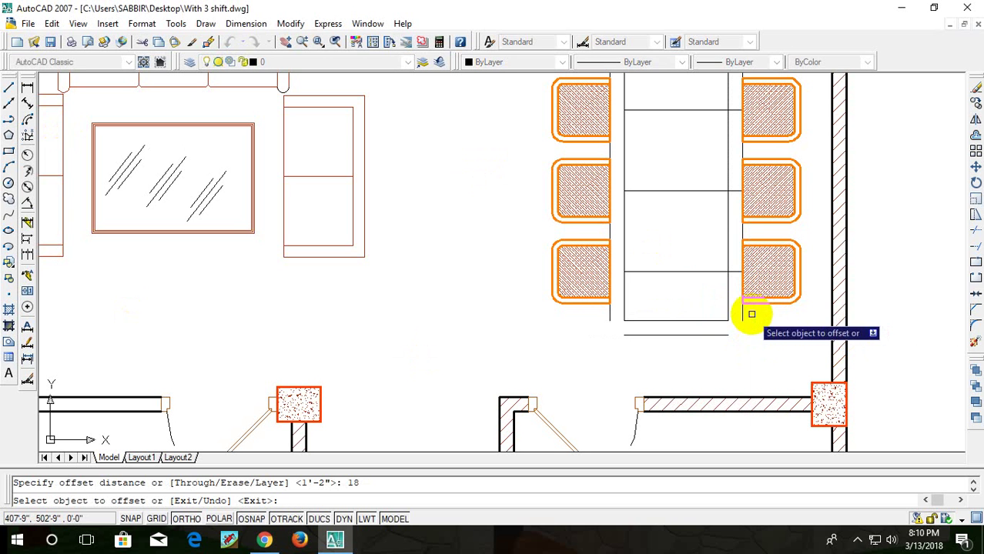
click(726, 296)
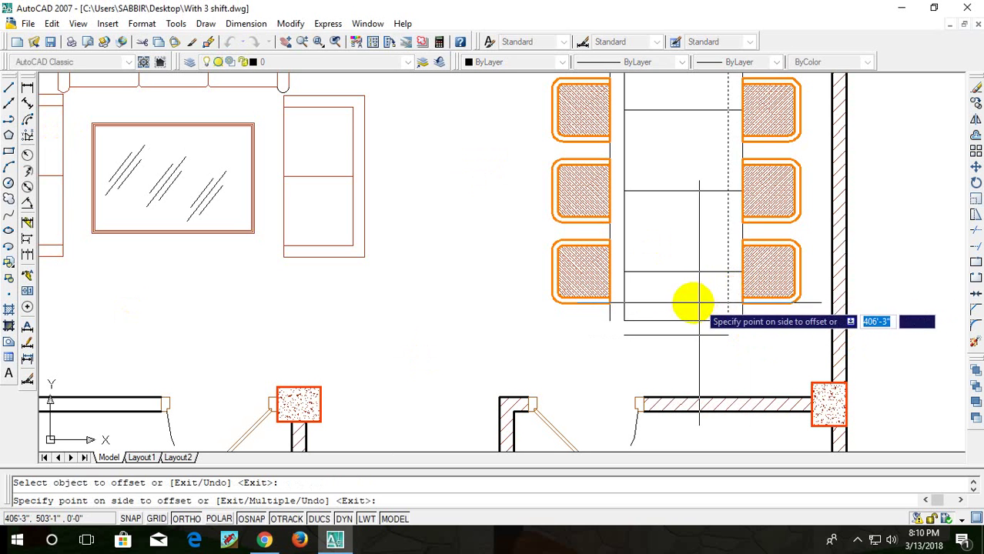
click(681, 308)
key(Escape)
- Copy the bottom-right chair and rotate the copy 180° to face the table
click(779, 282)
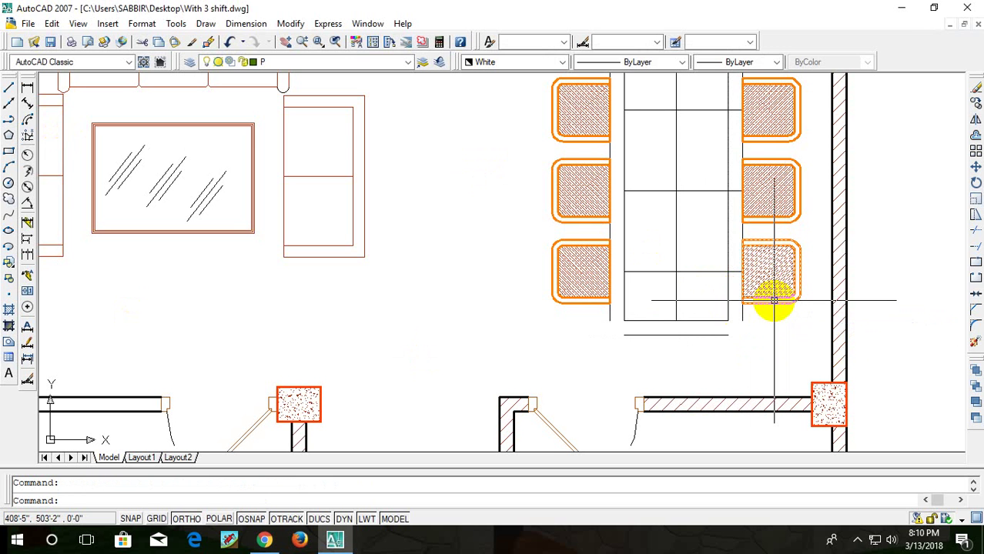
text(c)
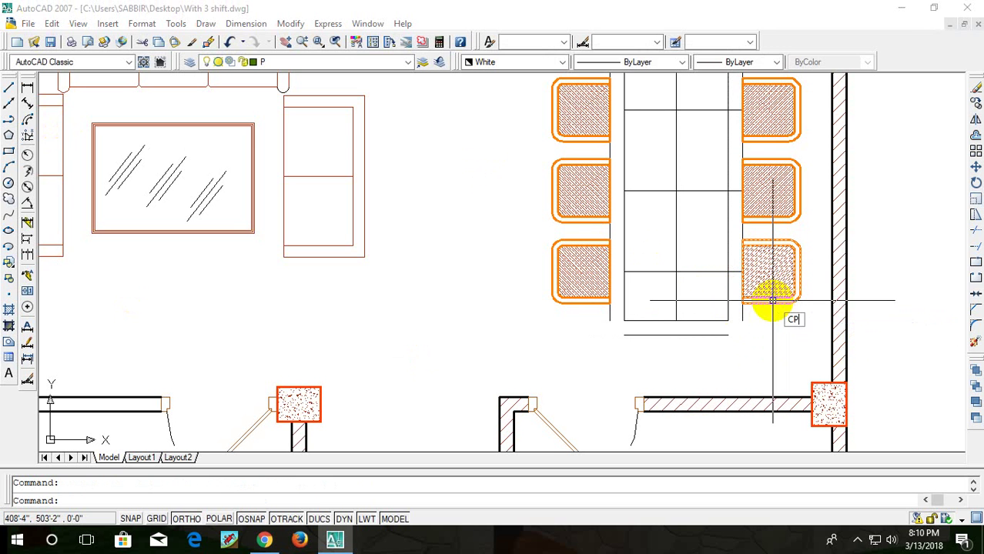
key(Return)
click(742, 273)
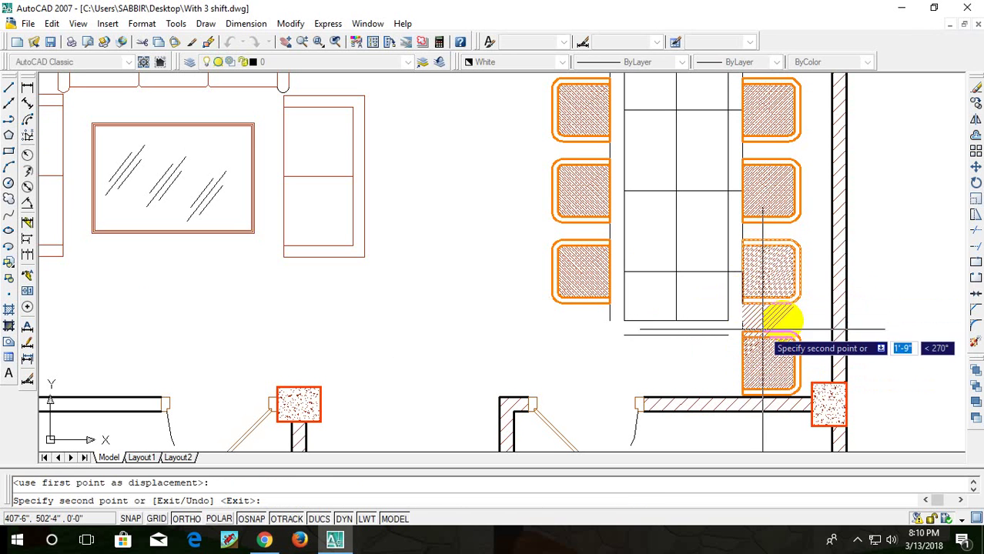
middle_drag(779, 317, 795, 257)
key(Escape)
click(819, 274)
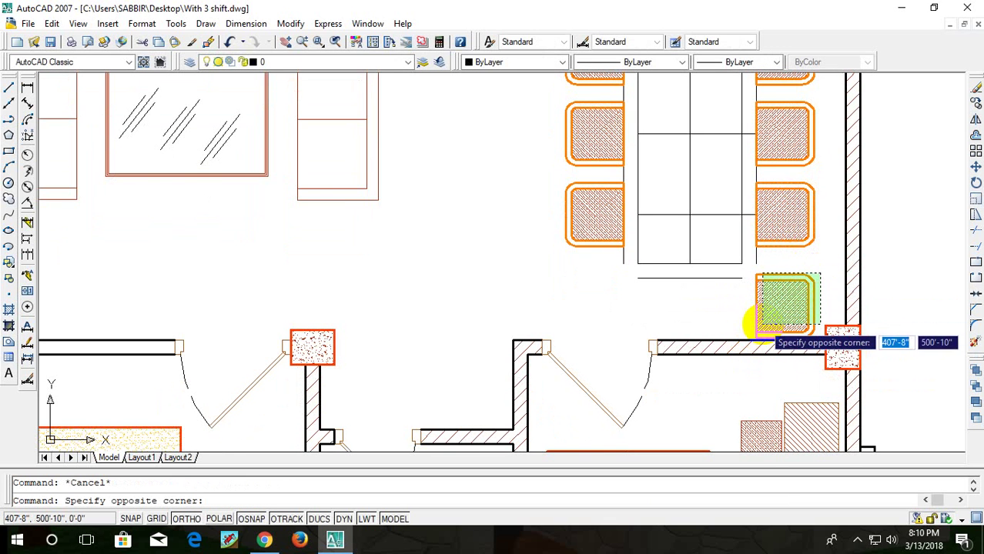
click(754, 324)
text(r)
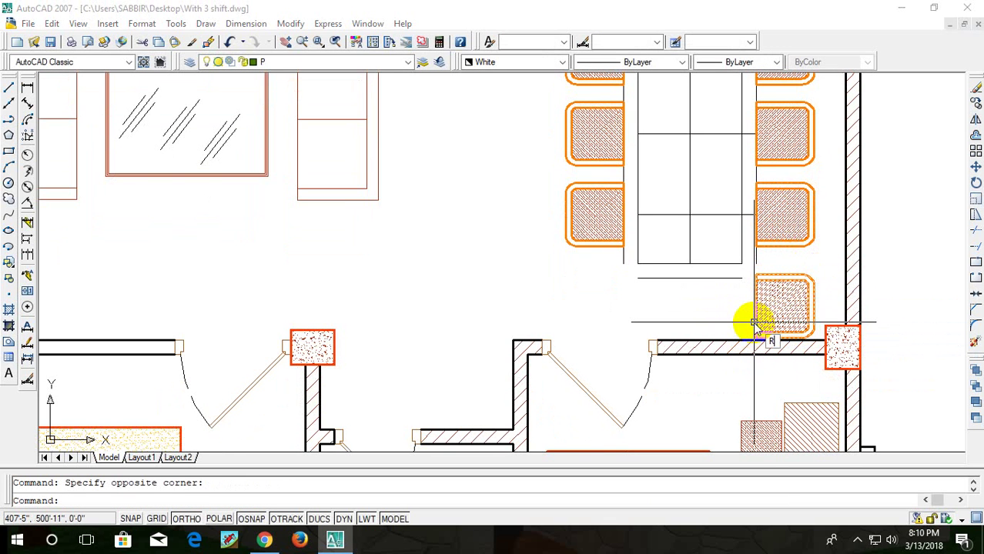
key(Return)
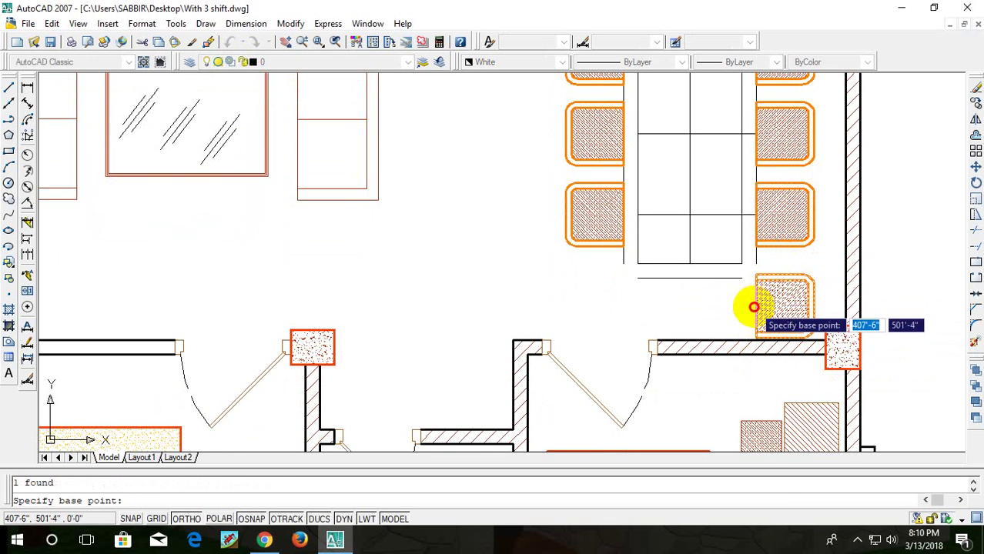
click(752, 309)
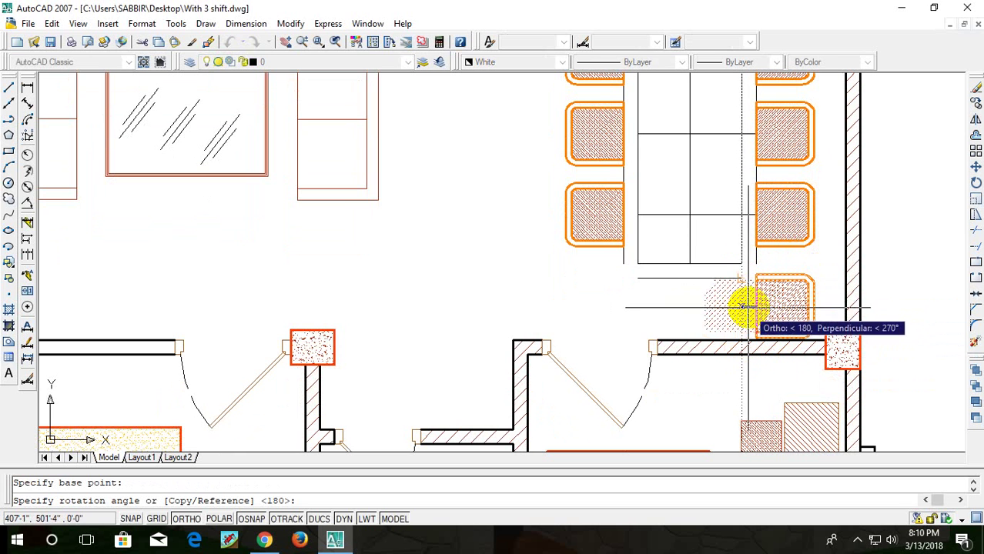
click(773, 317)
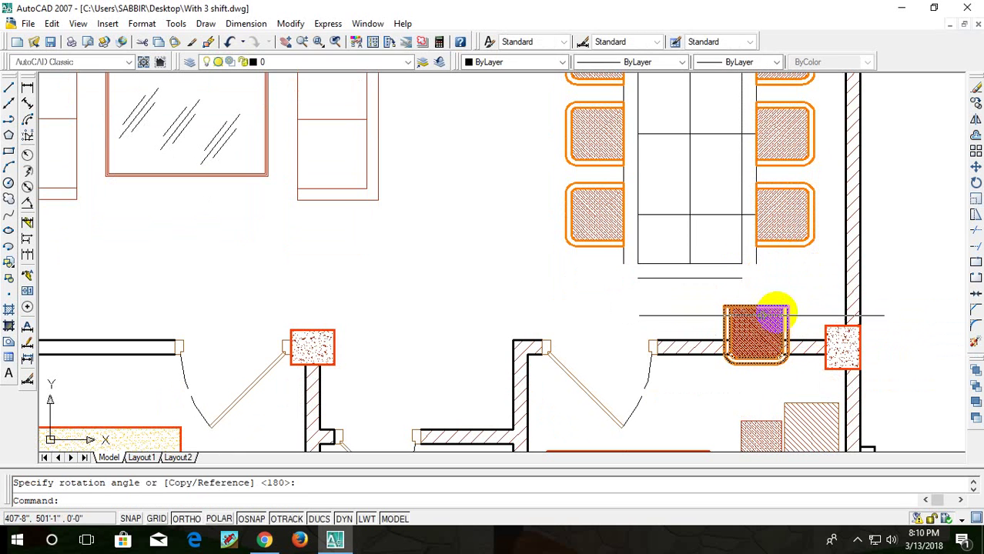
- Move the rotated chair to sit centred at the table's lower end
click(770, 304)
click(726, 324)
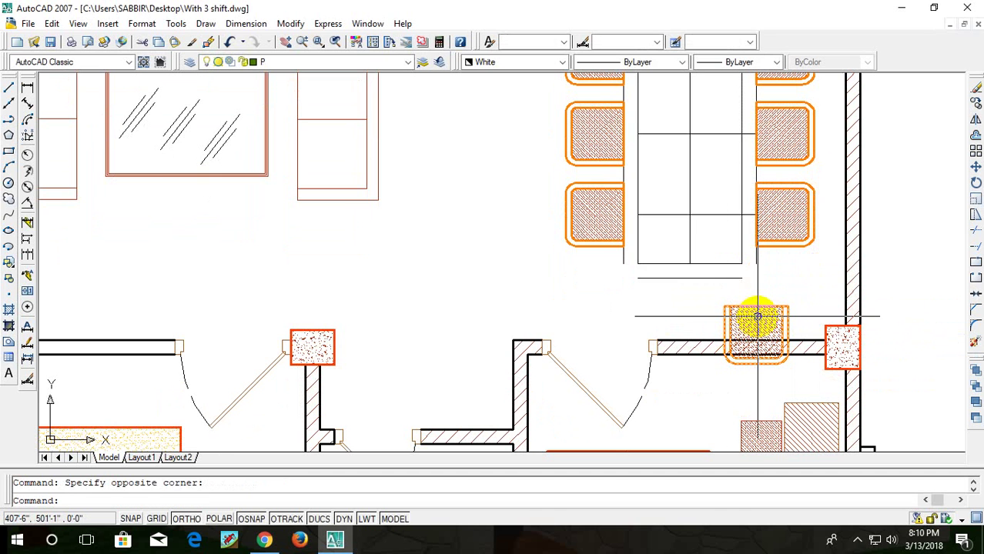
text(m)
key(Return)
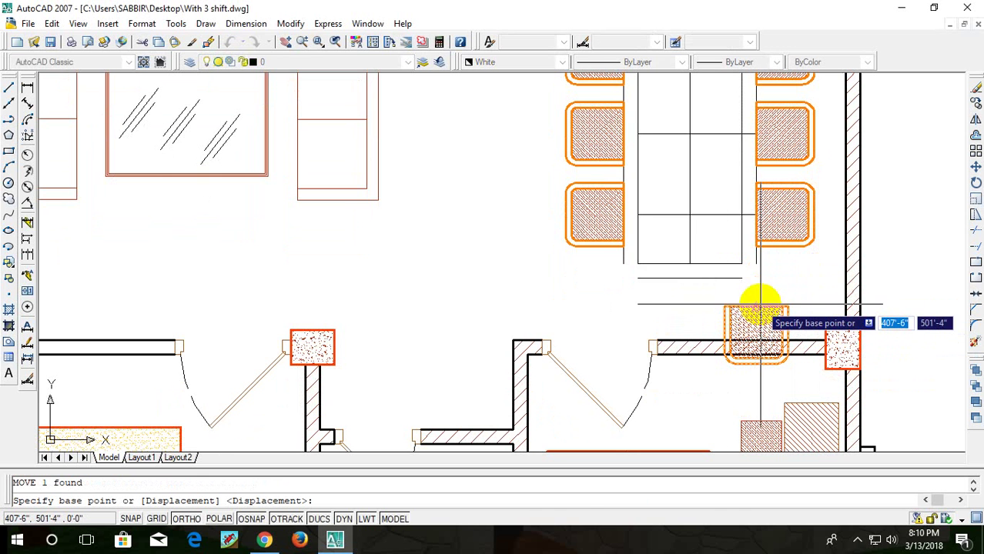
click(758, 314)
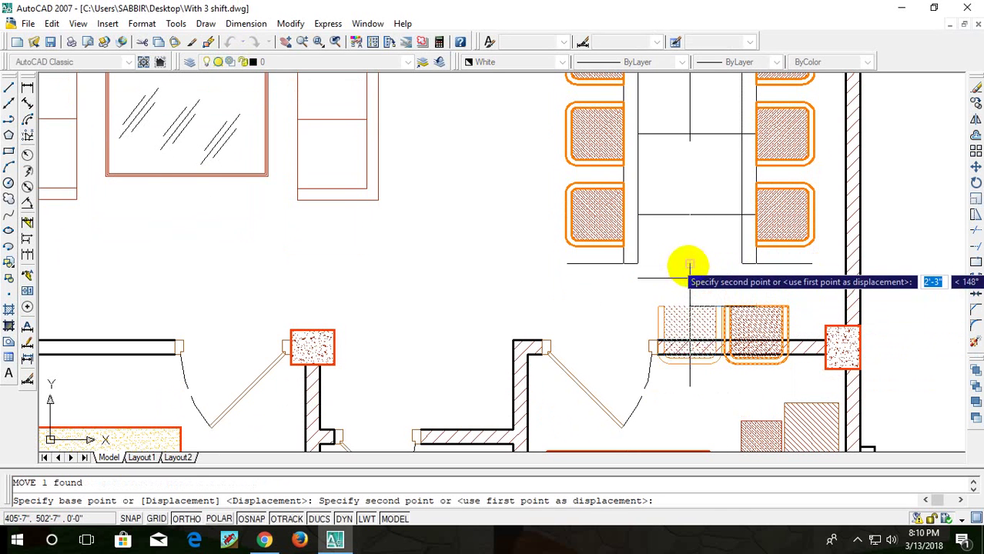
click(688, 277)
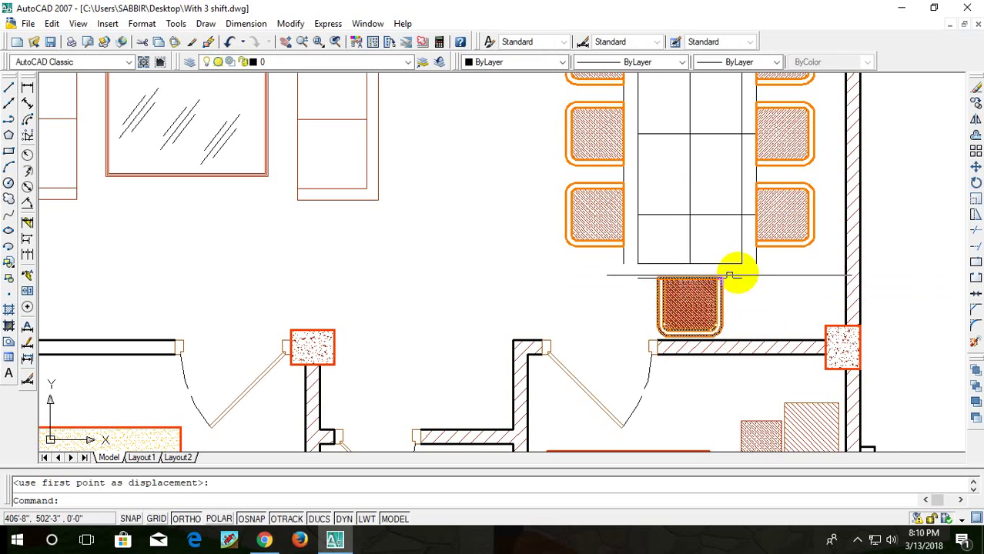
middle_drag(736, 268, 776, 261)
- Mirror the bottom chair across a horizontal line through mid-table, keeping the original
scroll(751, 257, up, 2)
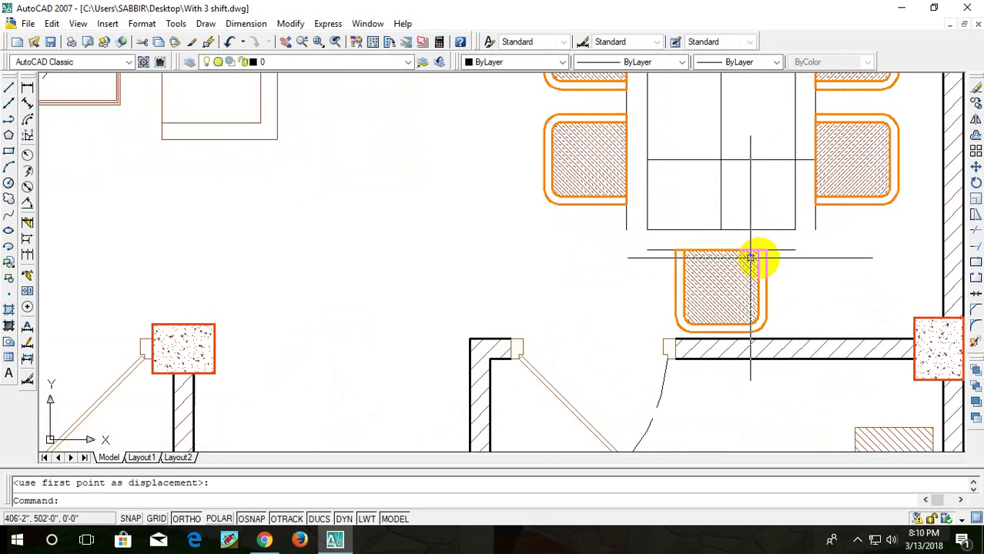
scroll(812, 247, down, 4)
scroll(823, 266, down, 1)
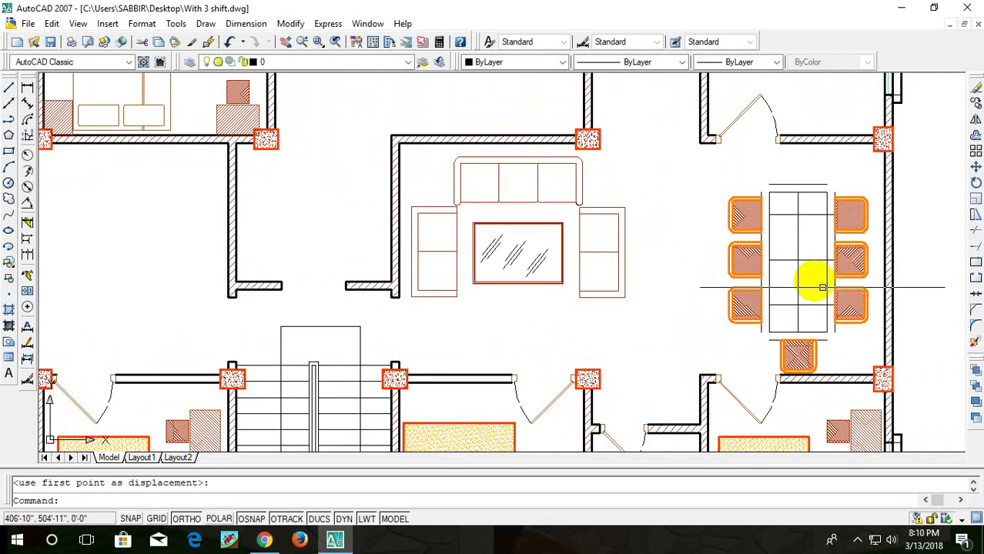
scroll(812, 282, up, 3)
scroll(816, 246, down, 2)
scroll(822, 214, down, 2)
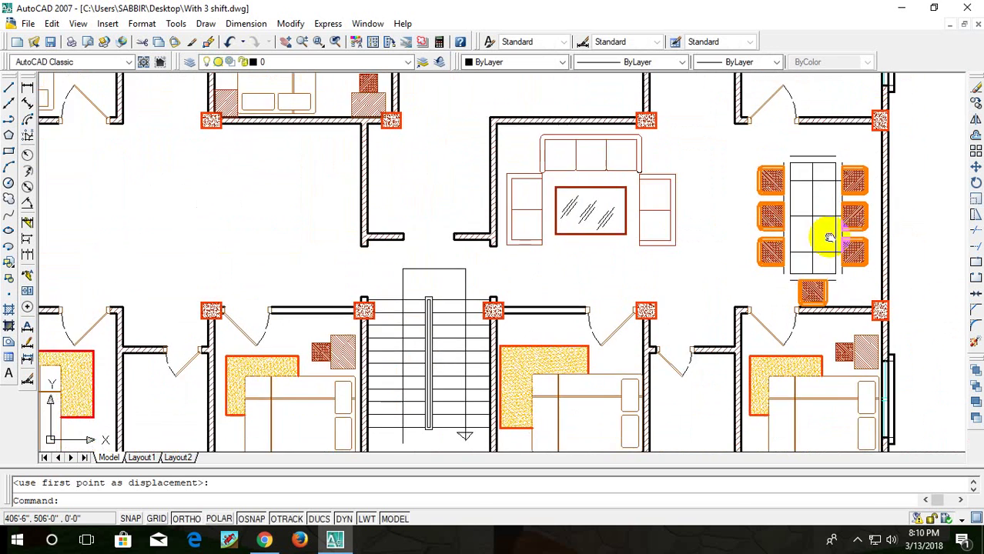
scroll(823, 226, up, 3)
scroll(824, 246, down, 2)
scroll(823, 267, up, 2)
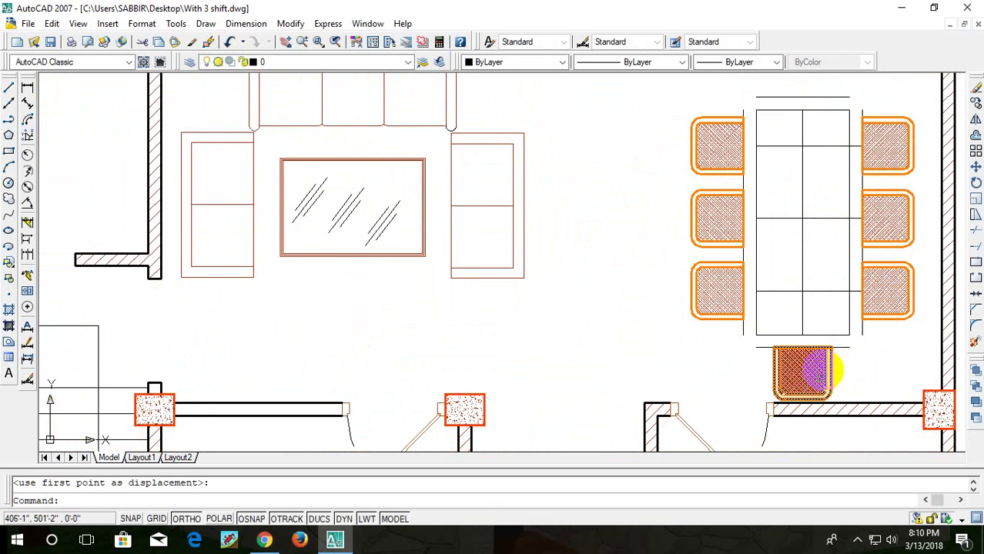
click(824, 368)
text(MI)
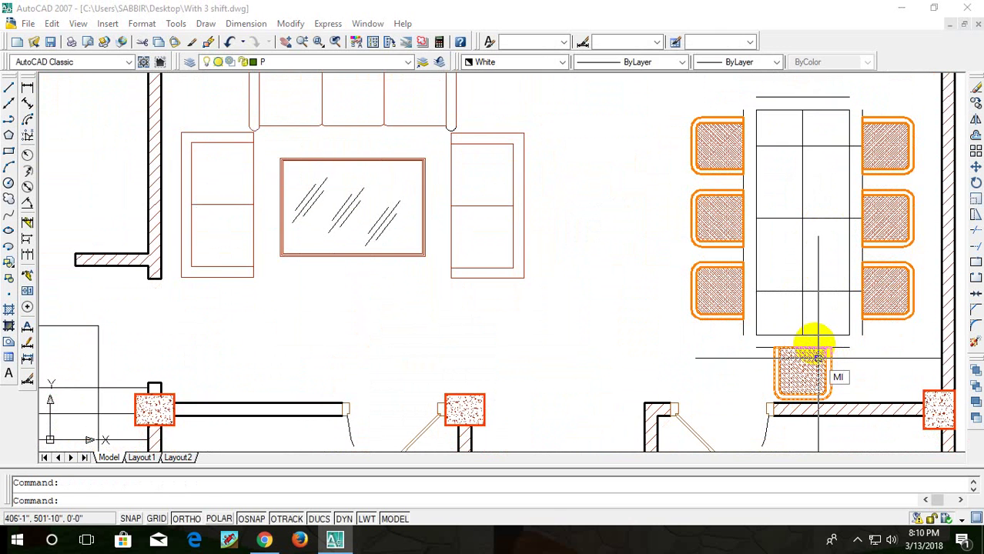
key(Return)
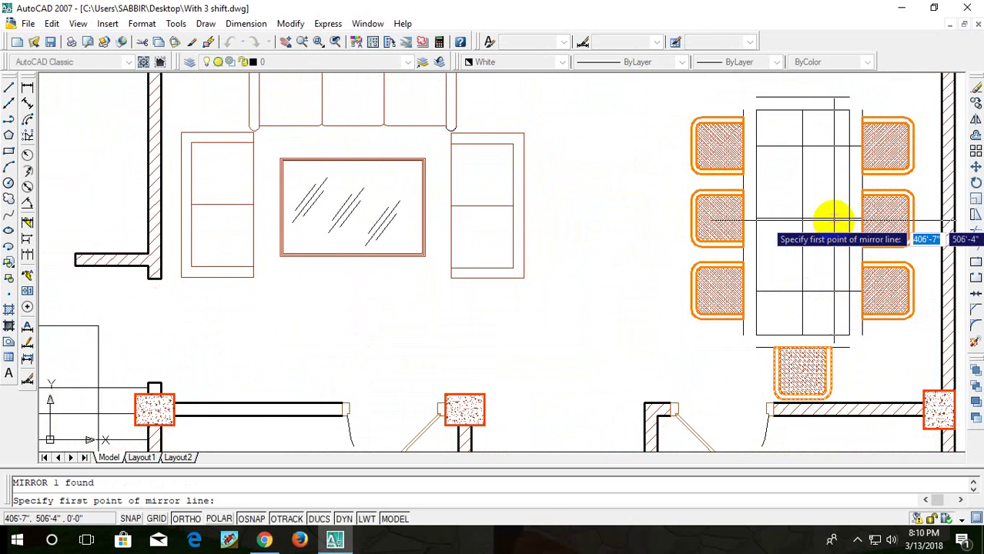
middle_drag(833, 221, 790, 236)
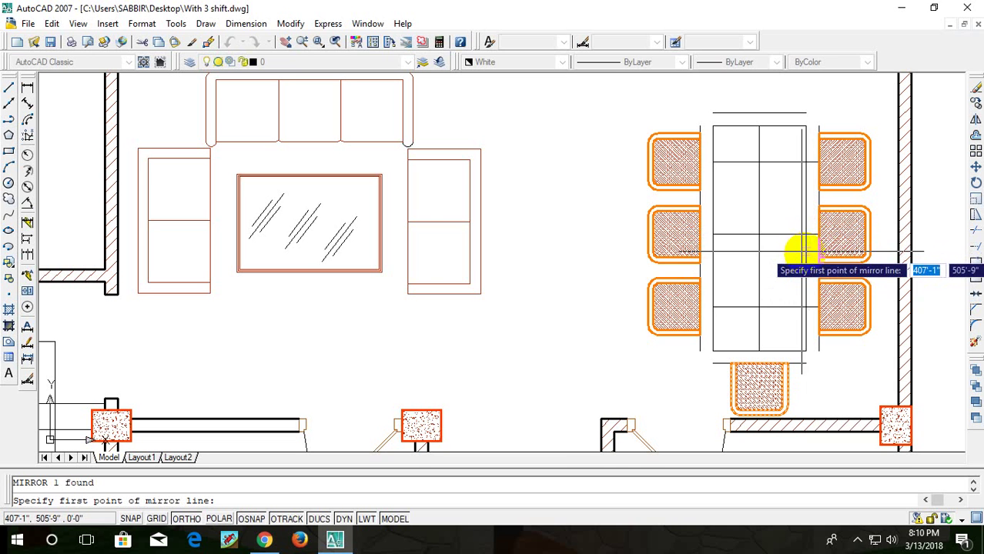
click(804, 239)
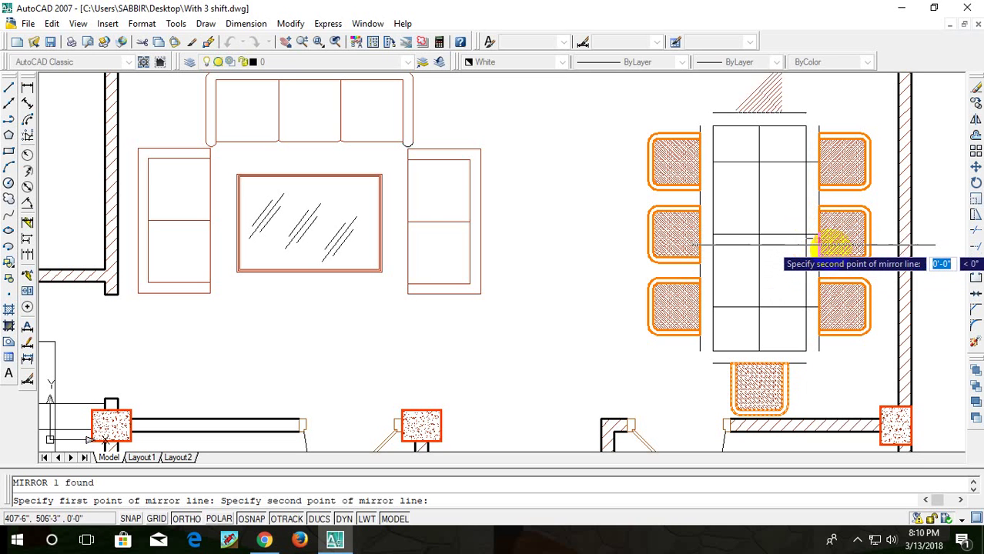
click(879, 265)
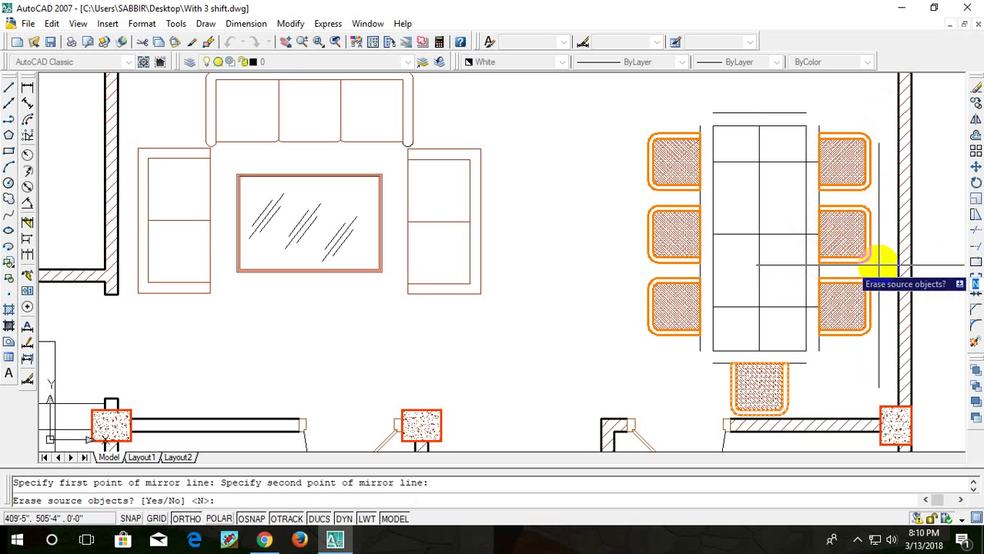
right_click(879, 265)
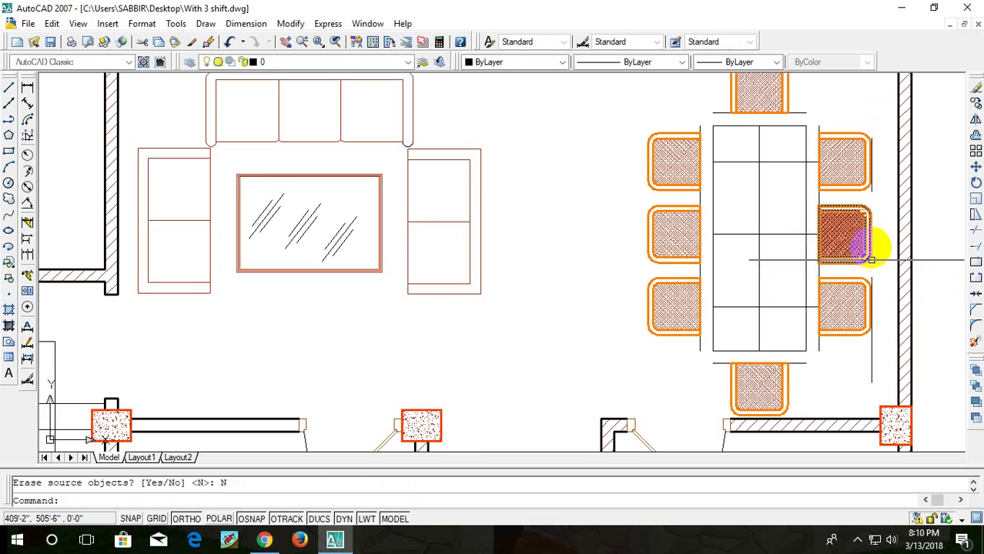
scroll(874, 269, down, 5)
scroll(862, 283, up, 3)
middle_drag(862, 283, 851, 246)
- Erase the table's inner grid lines with a crossing selection
scroll(840, 268, up, 2)
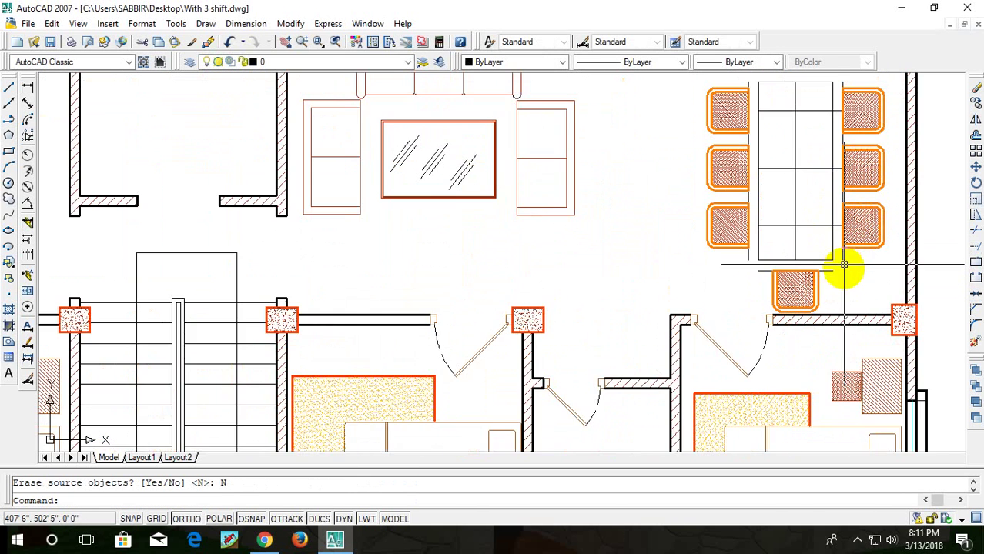
click(824, 128)
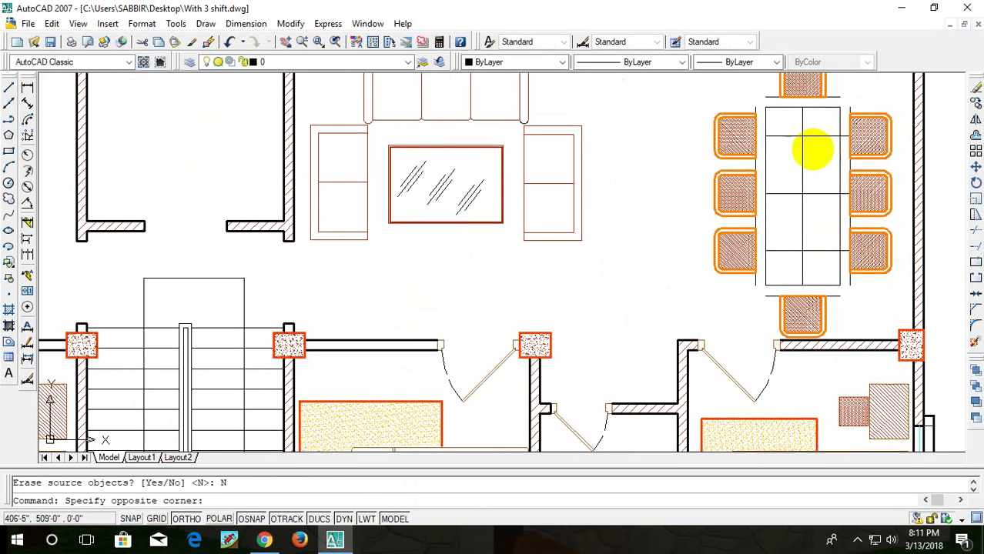
click(797, 254)
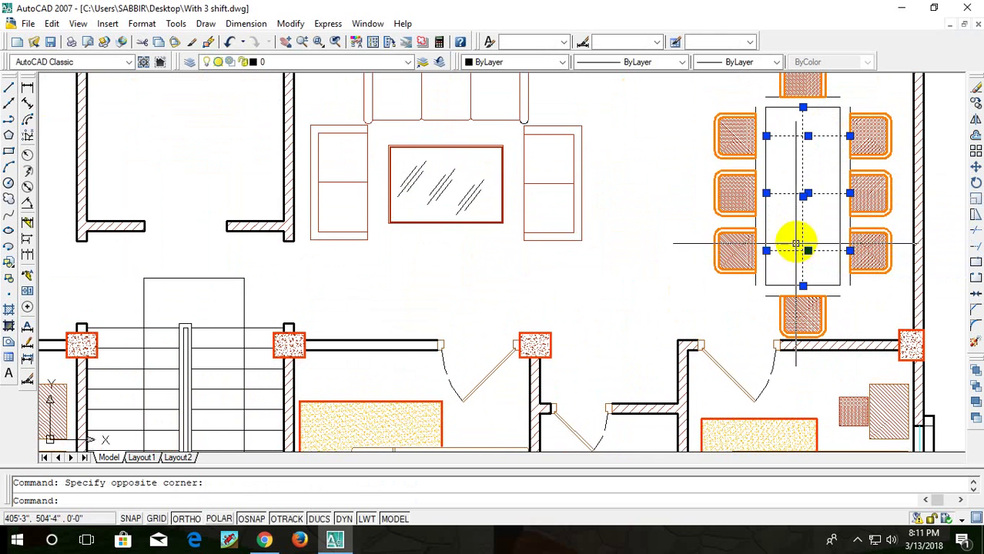
key(Delete)
- Delete the two stray vertical lines on either side of the table
click(756, 282)
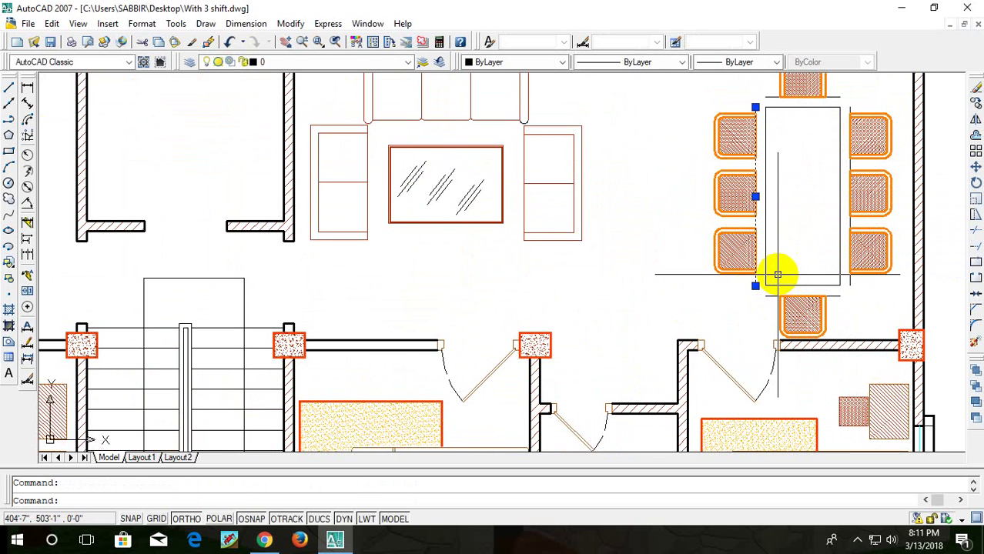
key(Delete)
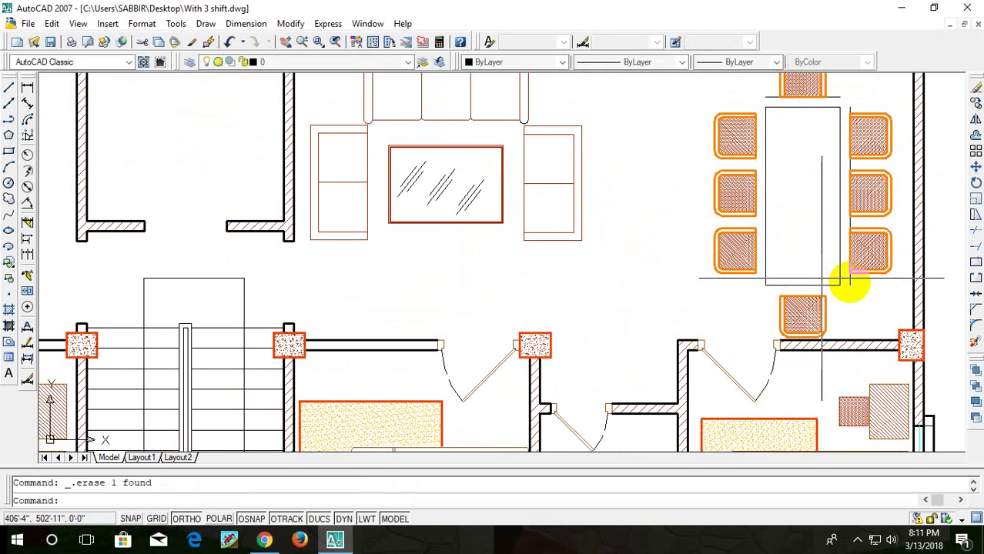
click(850, 282)
key(Delete)
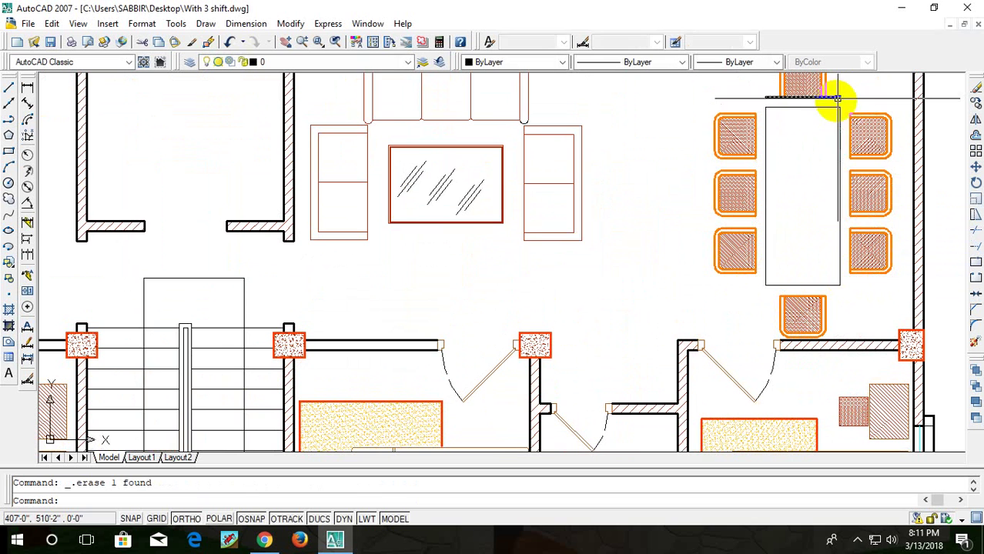
- Select the whole dining table together with its eight chairs
middle_drag(852, 120, 862, 165)
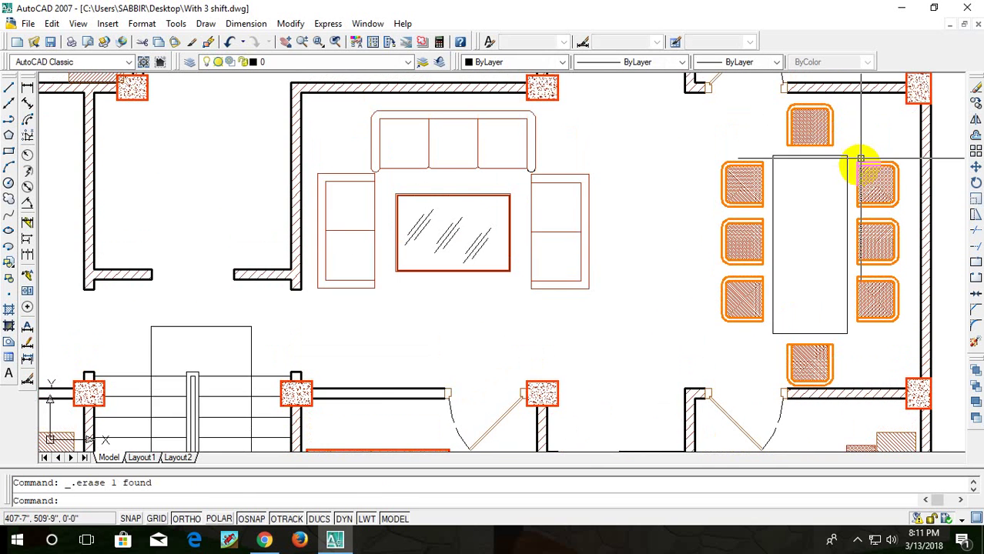
scroll(855, 150, down, 2)
scroll(858, 140, down, 2)
scroll(874, 157, up, 3)
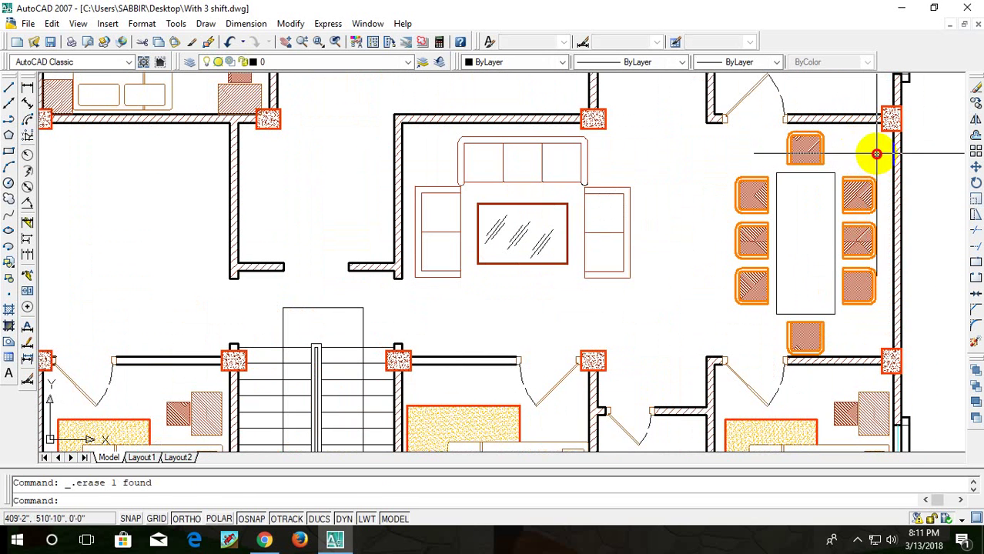
click(876, 154)
click(736, 345)
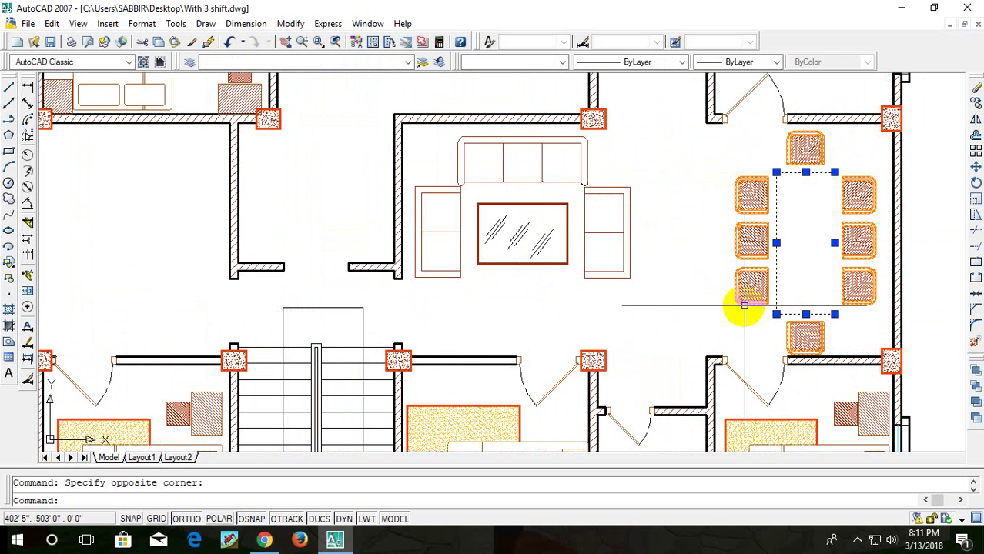
- Abandon the move and combine the dining table and its eight chairs into one block
text(m)
key(Return)
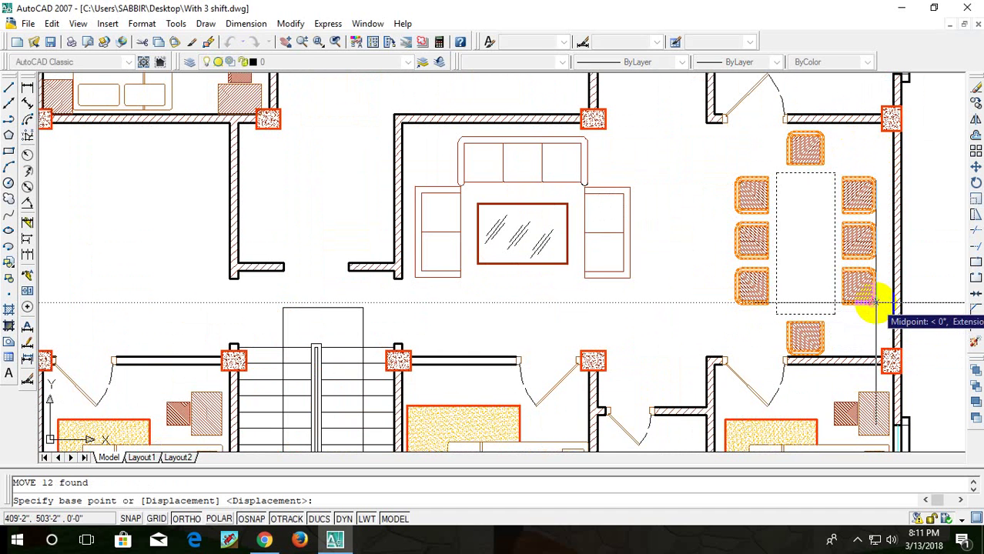
text(b)
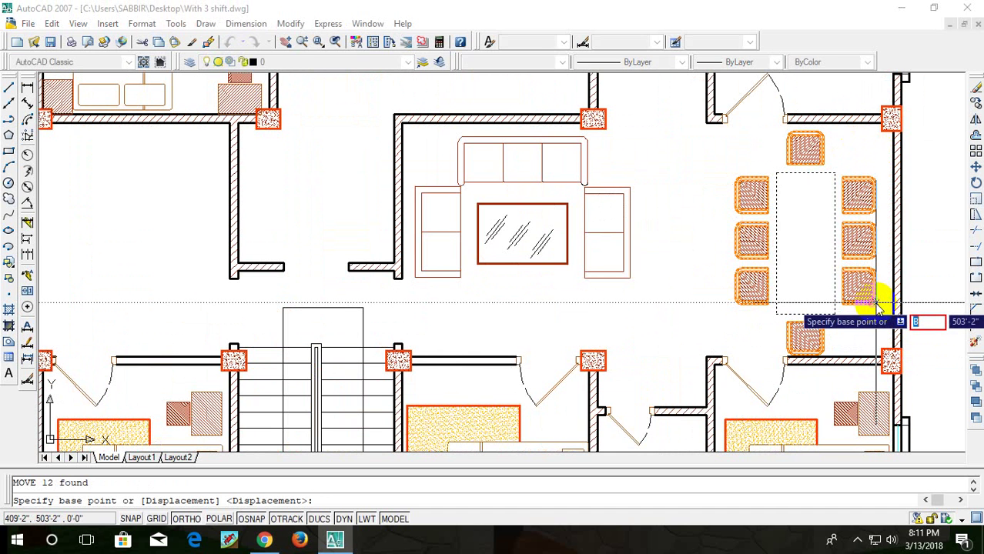
key(Escape)
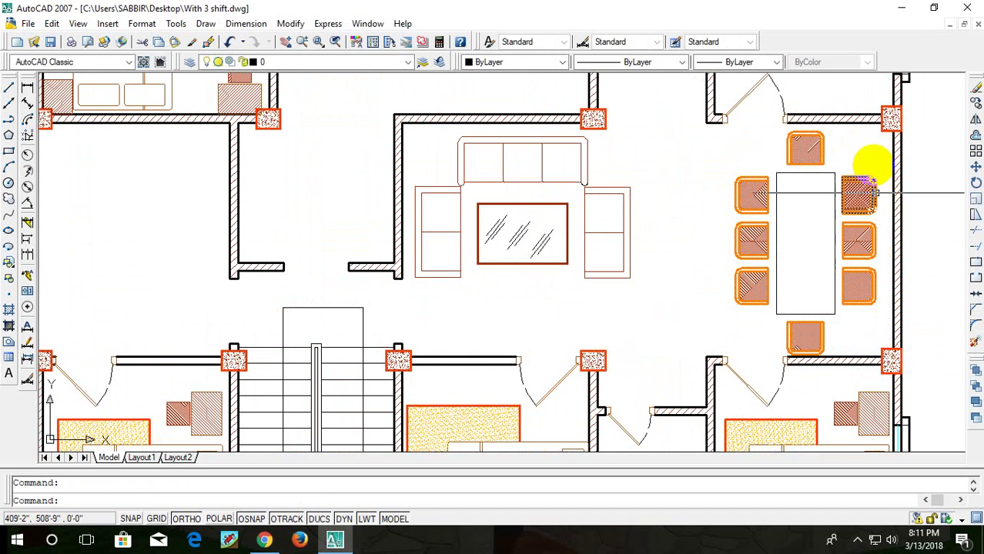
click(876, 155)
click(735, 337)
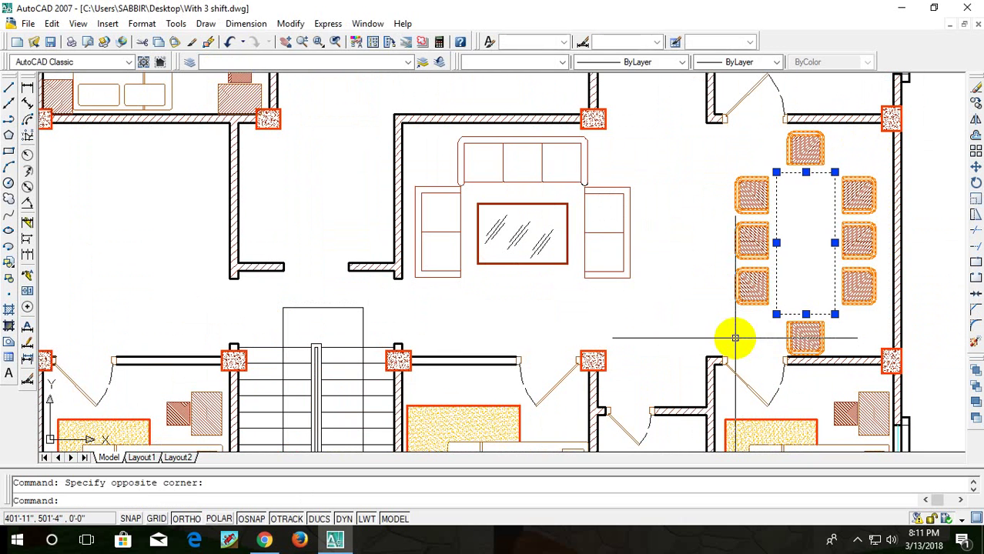
text(b)
key(Return)
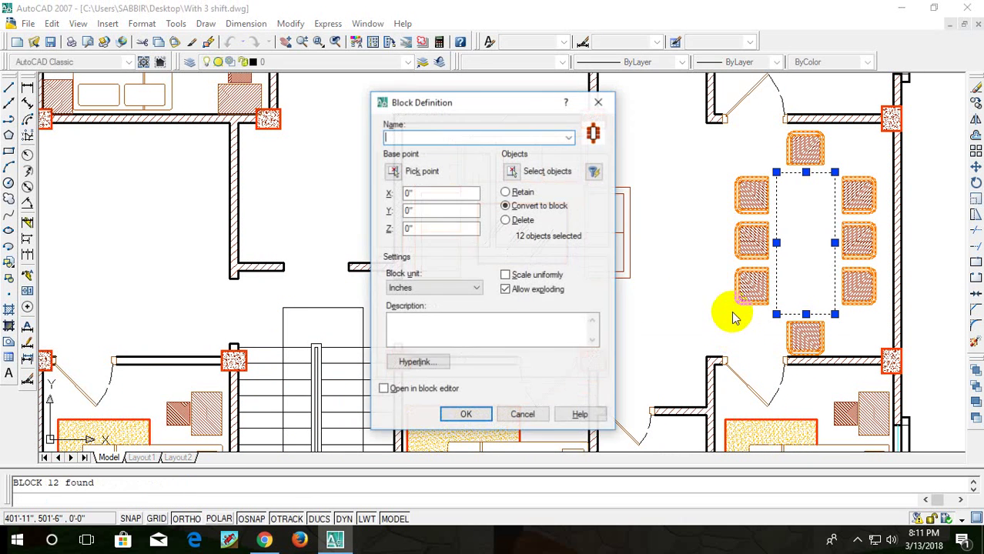
text(YUYGUI)
key(Return)
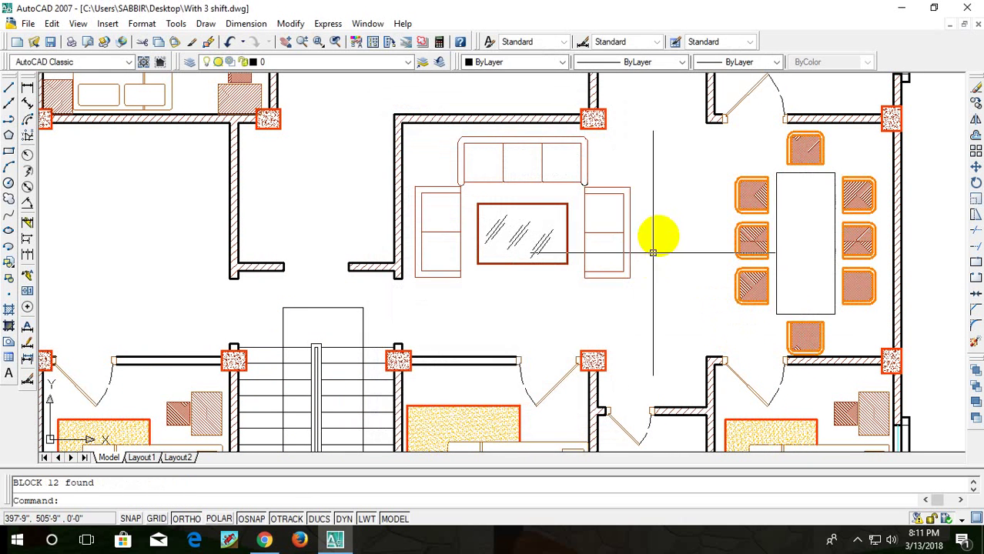
- Move the dining set block slightly to the right
click(855, 293)
text(m)
key(Return)
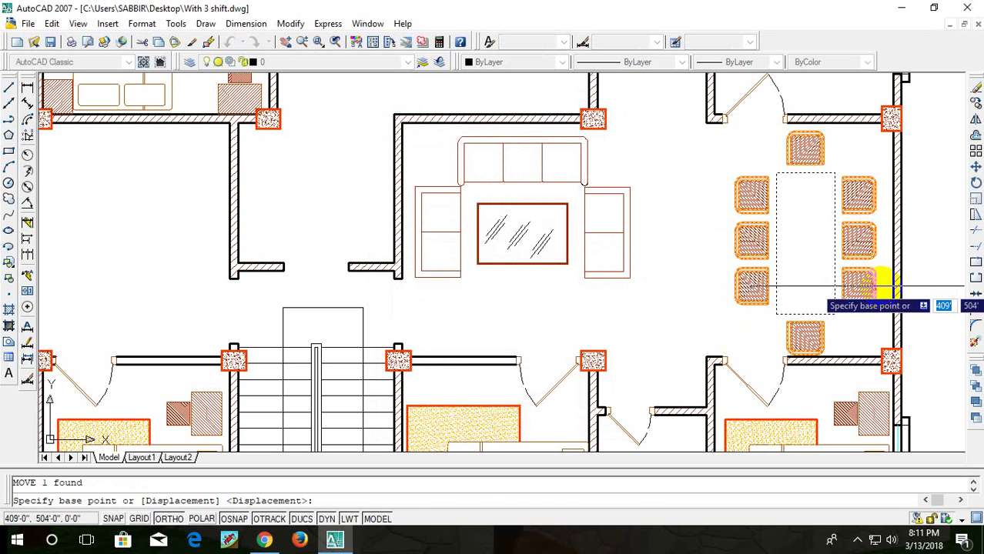
click(875, 289)
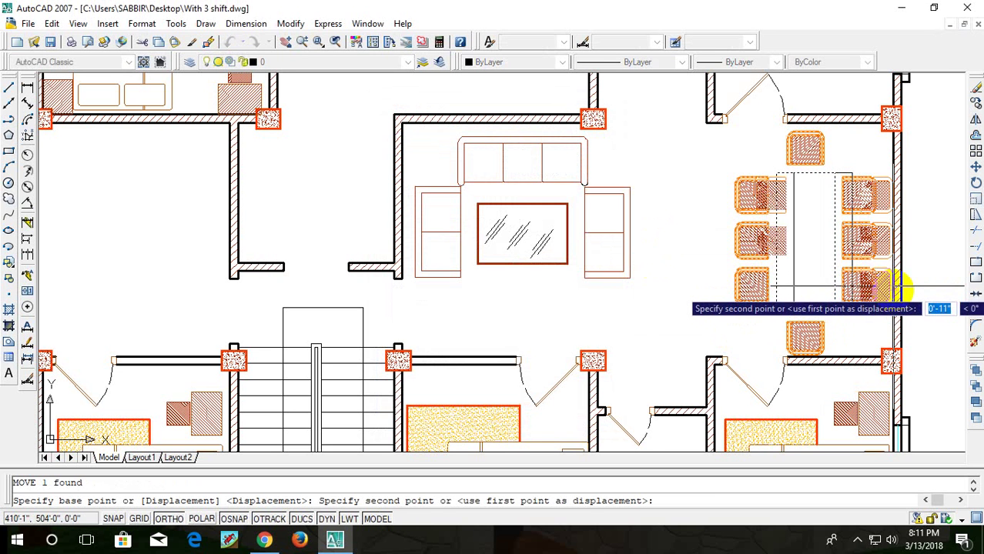
click(881, 273)
- Shift the dining set block 5 units away from the wall for chair clearance
click(864, 293)
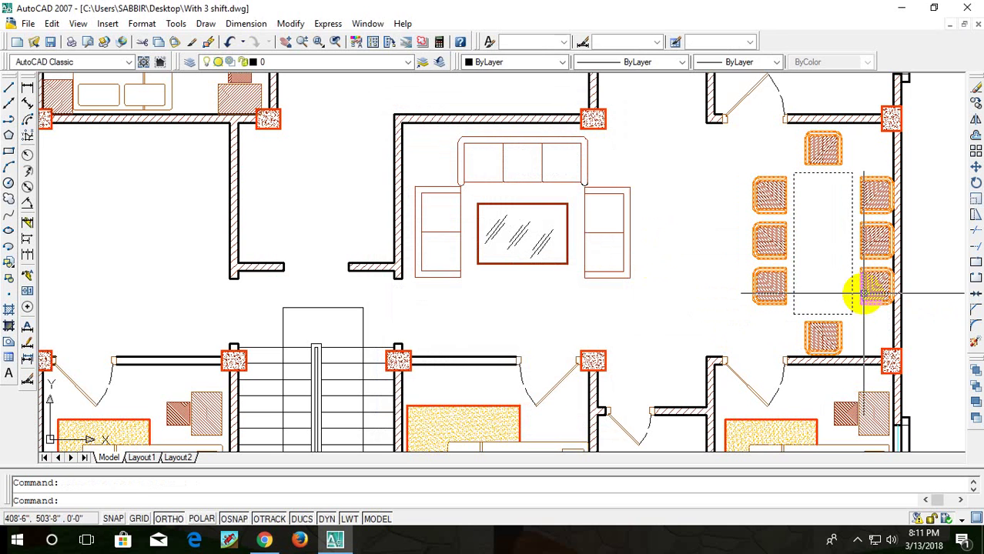
text(m)
key(Return)
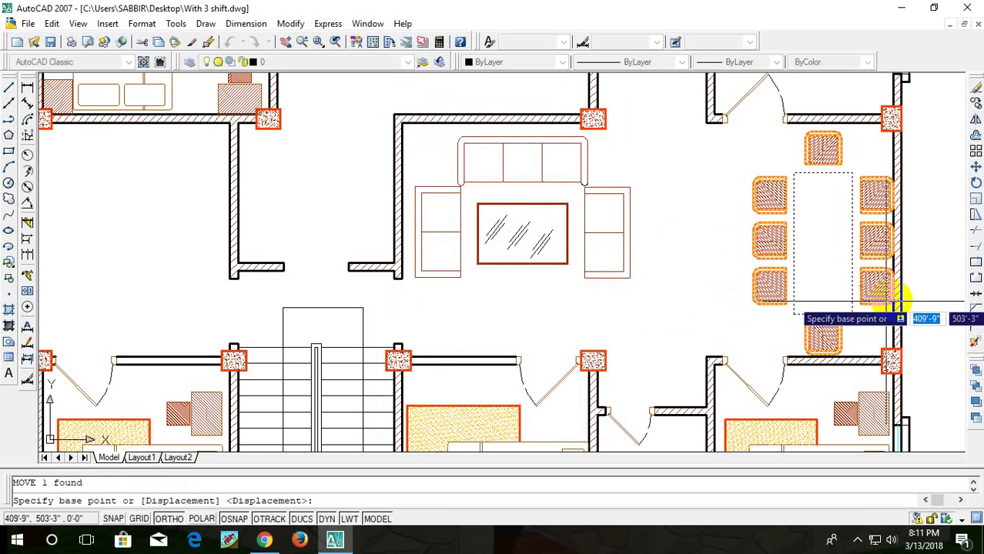
scroll(864, 296, up, 4)
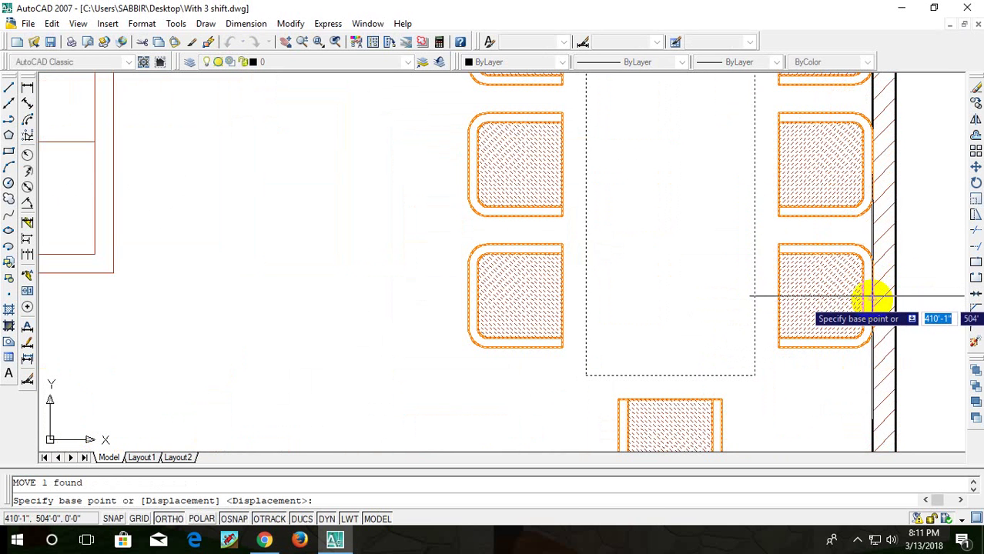
click(870, 296)
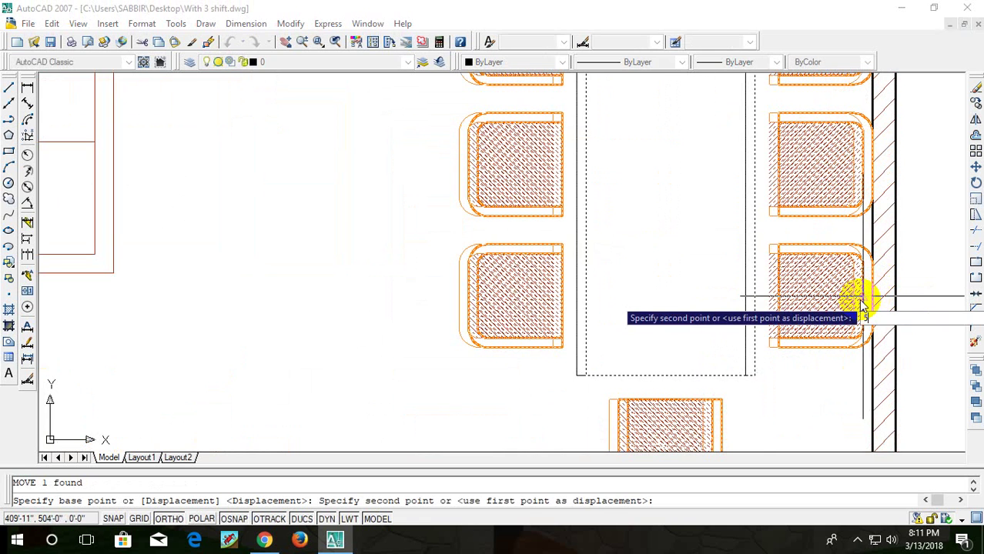
key(Return)
scroll(858, 297, down, 3)
scroll(846, 261, up, 2)
scroll(840, 231, up, 1)
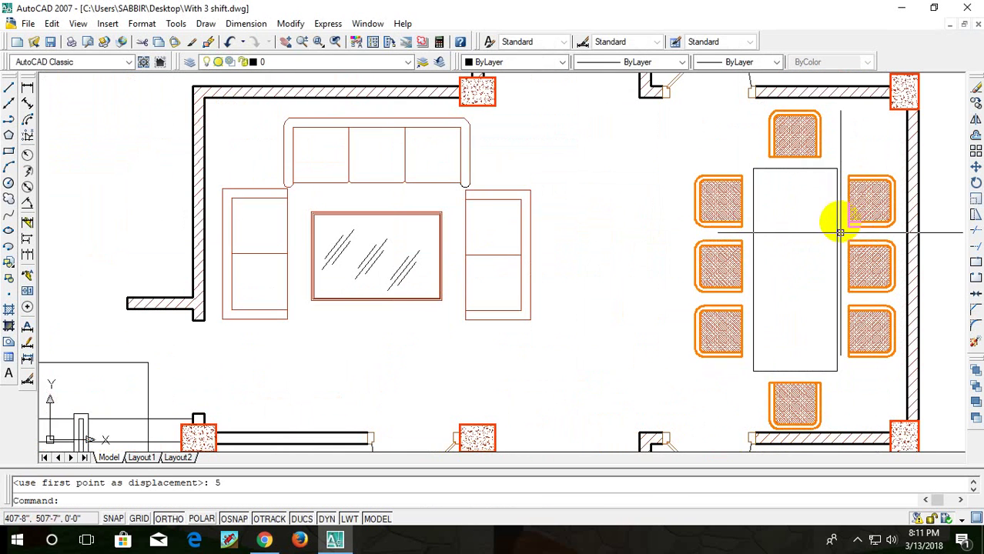
scroll(831, 182, down, 1)
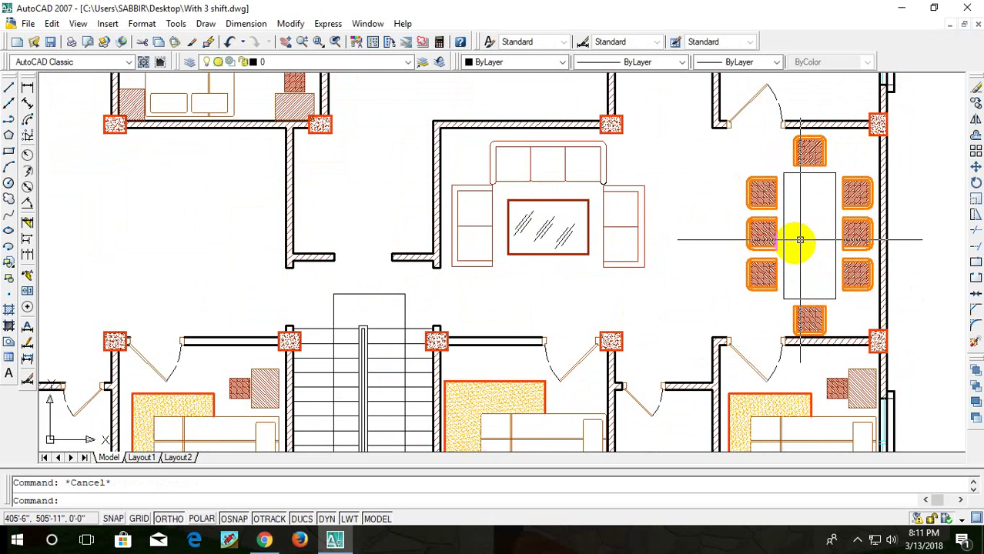
click(780, 208)
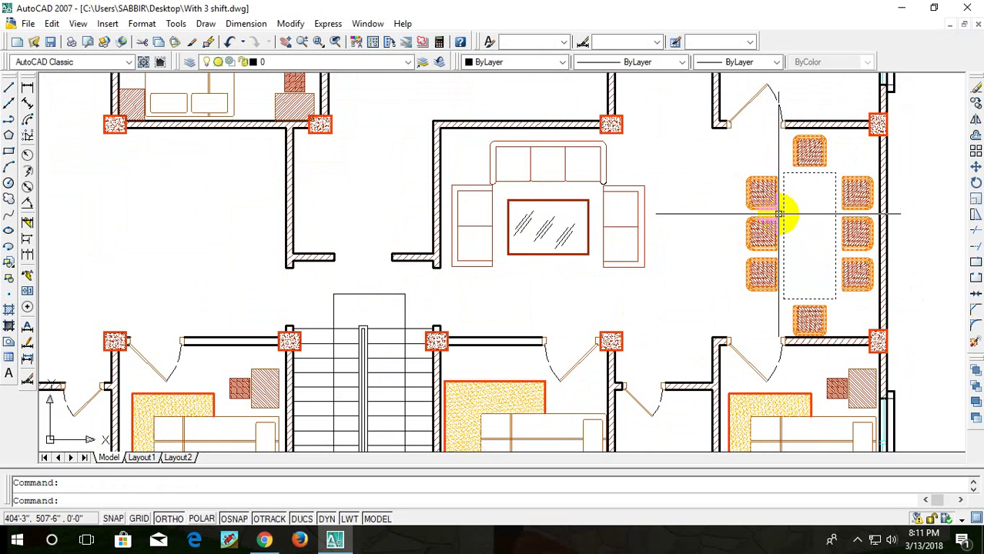
- Explode the dining table into separate lines, abandoning a started line
text(x)
key(Return)
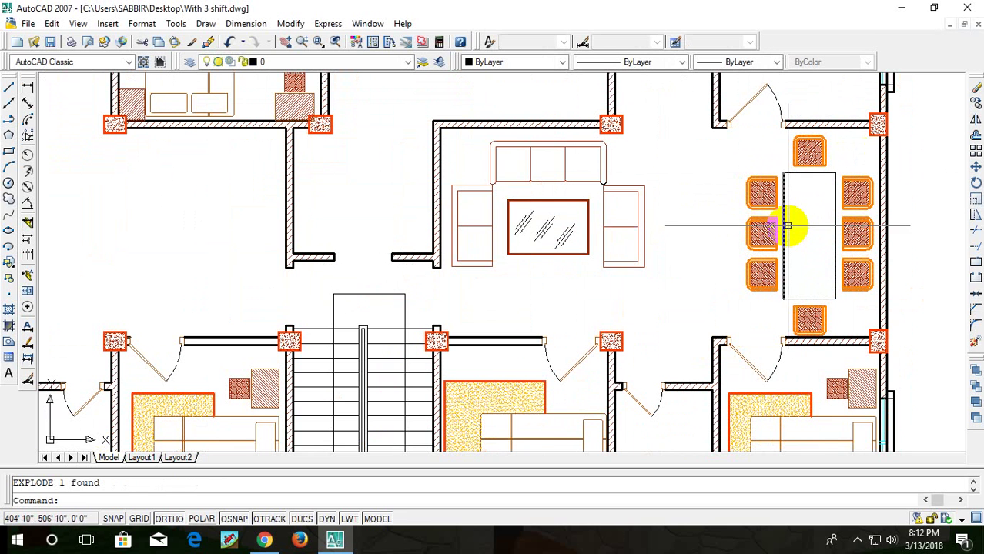
text(l)
key(Return)
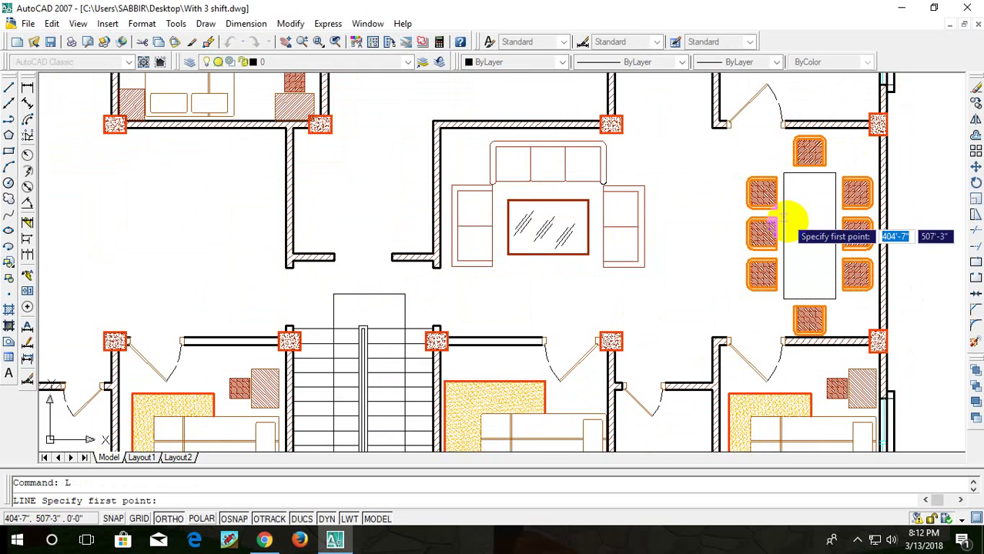
click(809, 223)
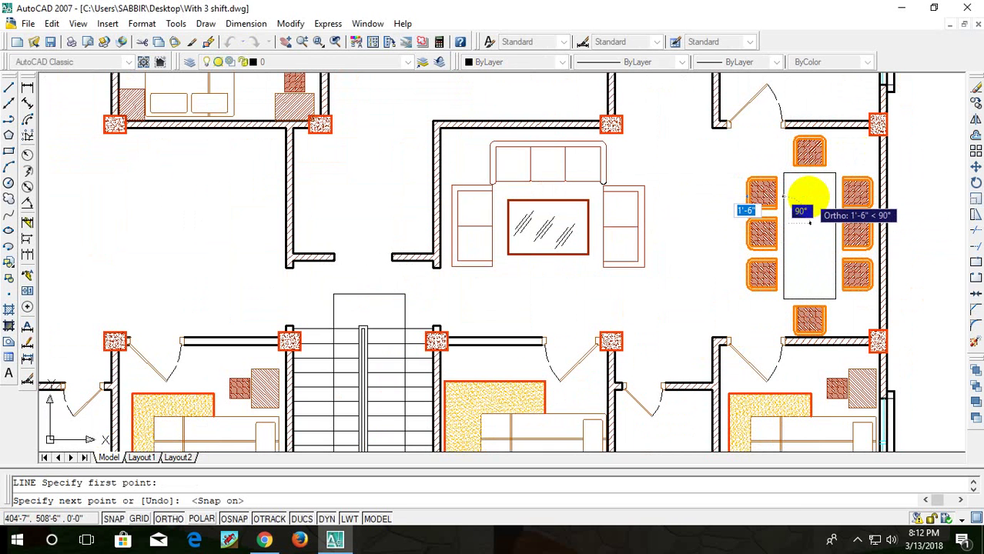
key(F8)
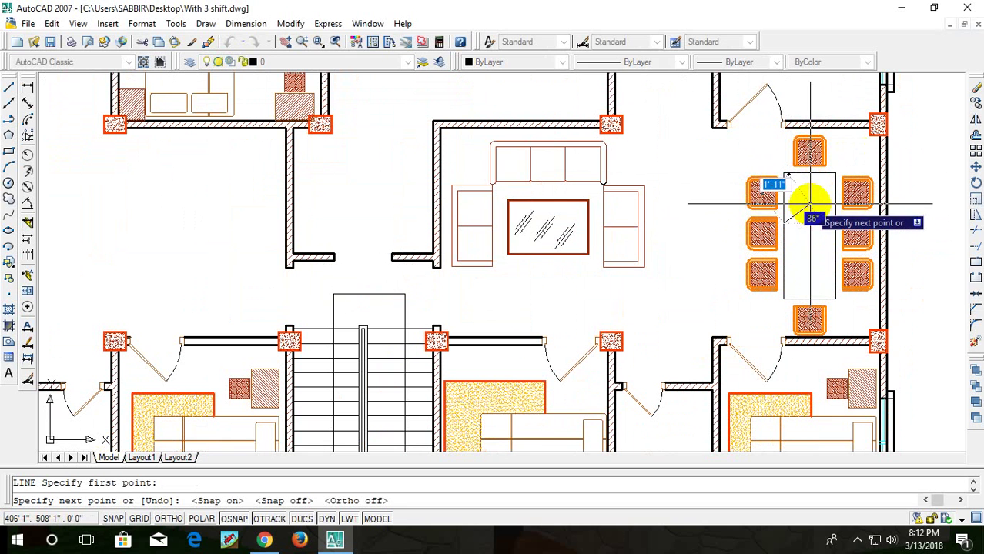
key(Escape)
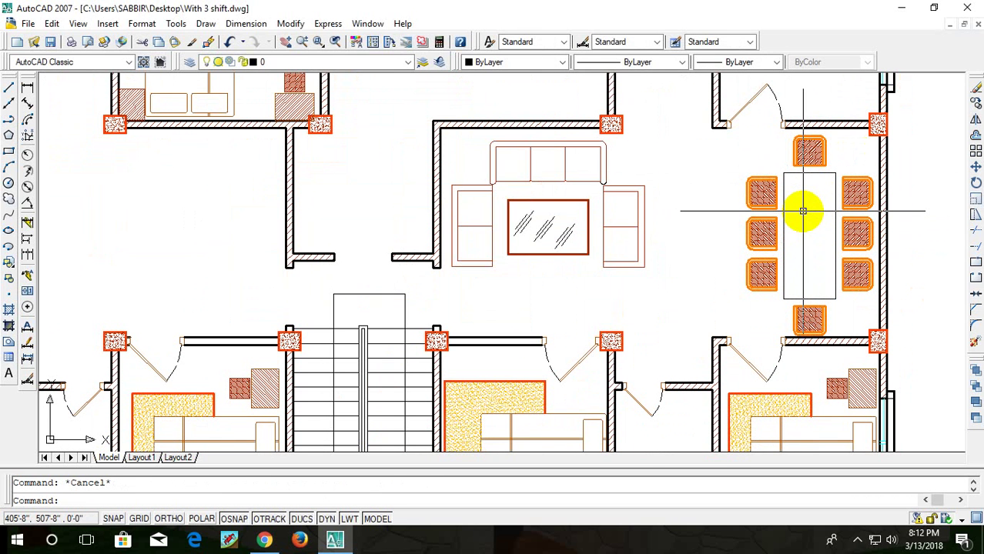
- Fill the dining table with ANSI31 hatching at scale 7
text(h)
key(Return)
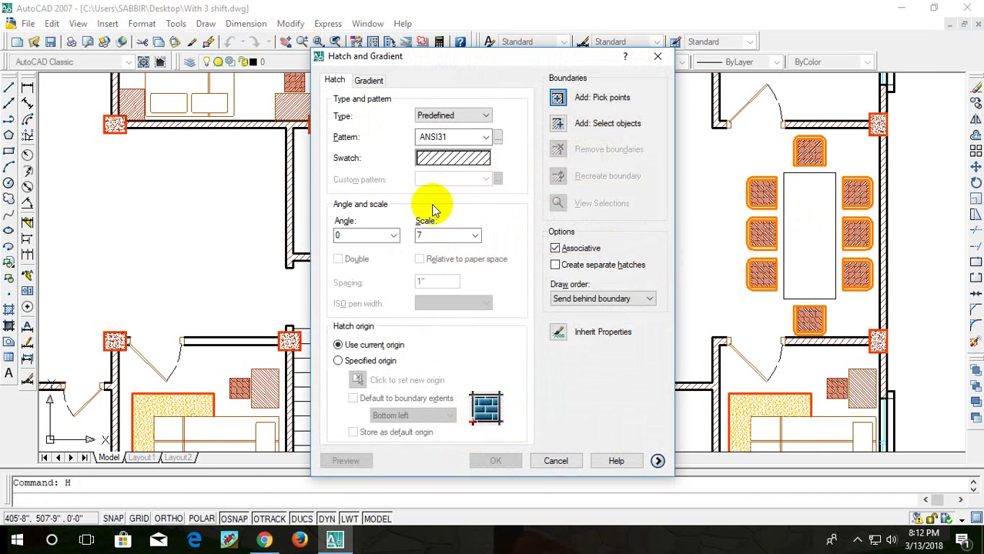
key(Return)
click(792, 224)
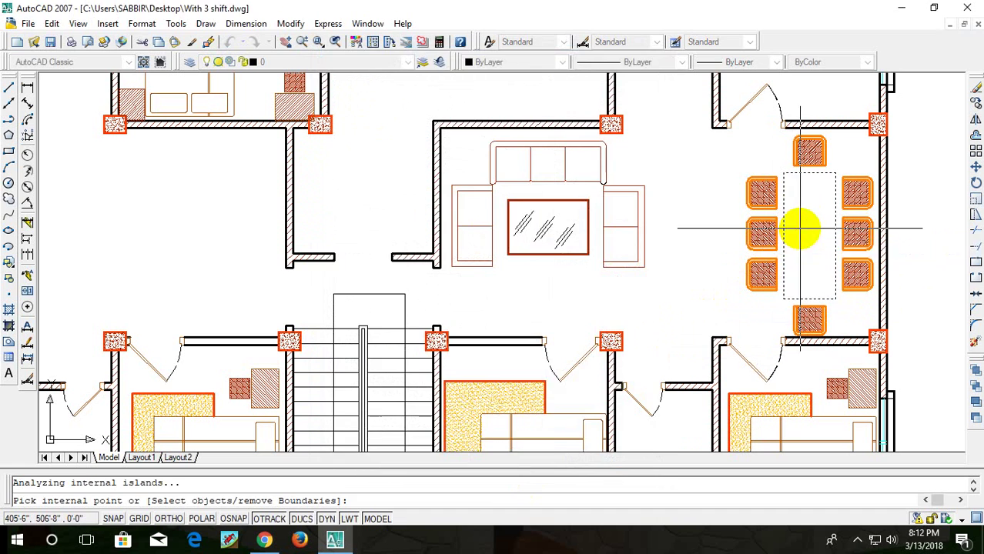
key(Return)
click(488, 463)
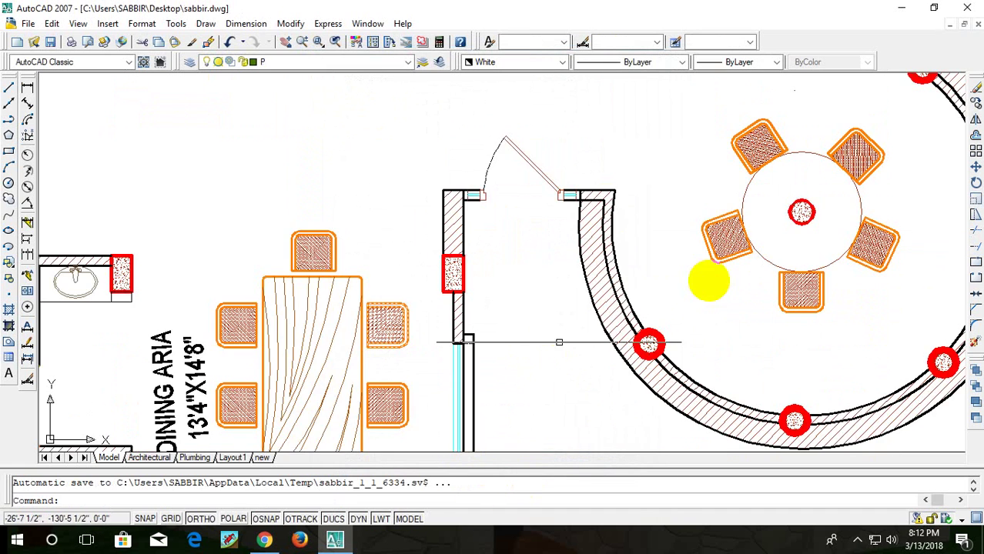
- Match the floor-plan table hatch to the wood-grain hatch from sabbir.dwg
scroll(707, 277, down, 5)
scroll(659, 286, up, 5)
scroll(680, 267, up, 3)
middle_drag(680, 266, 607, 263)
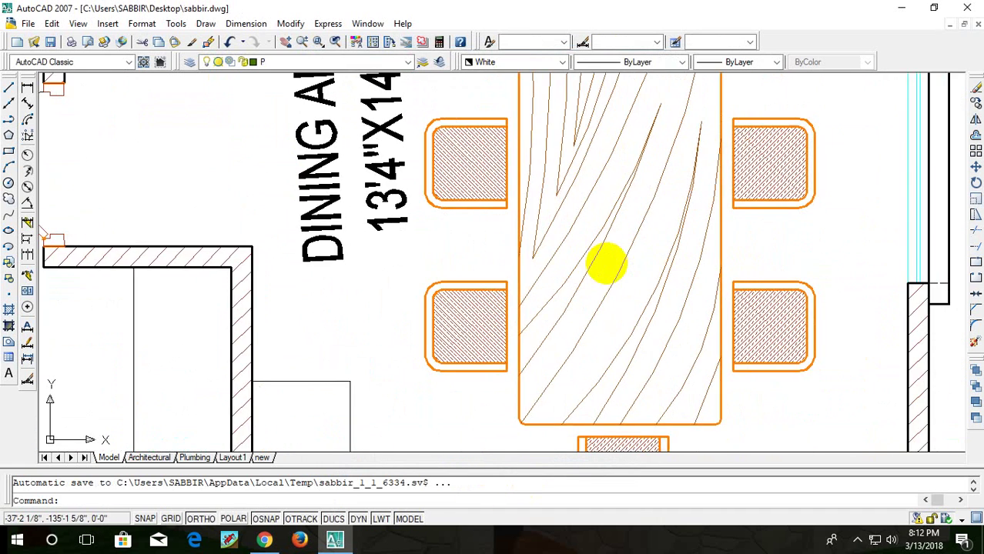
text(MA)
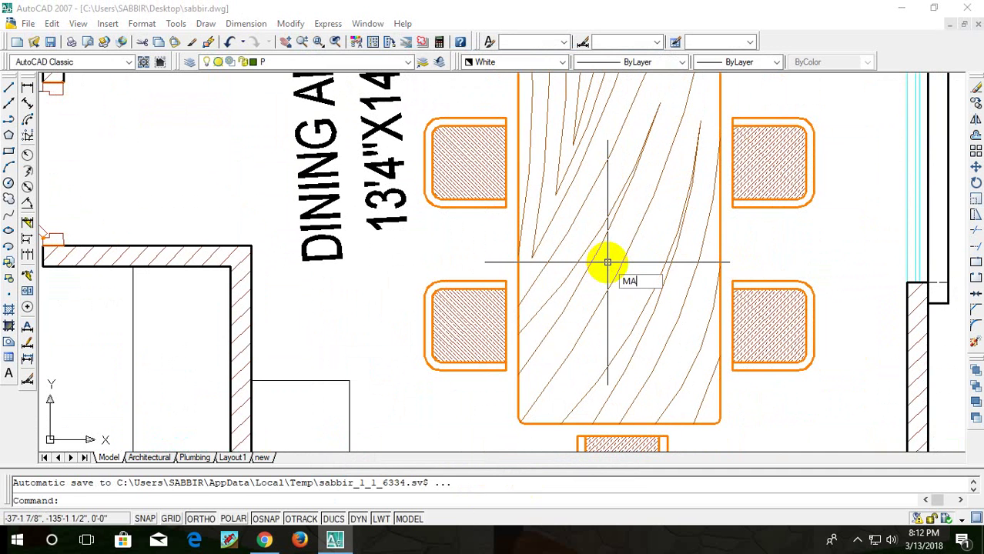
key(Return)
click(607, 263)
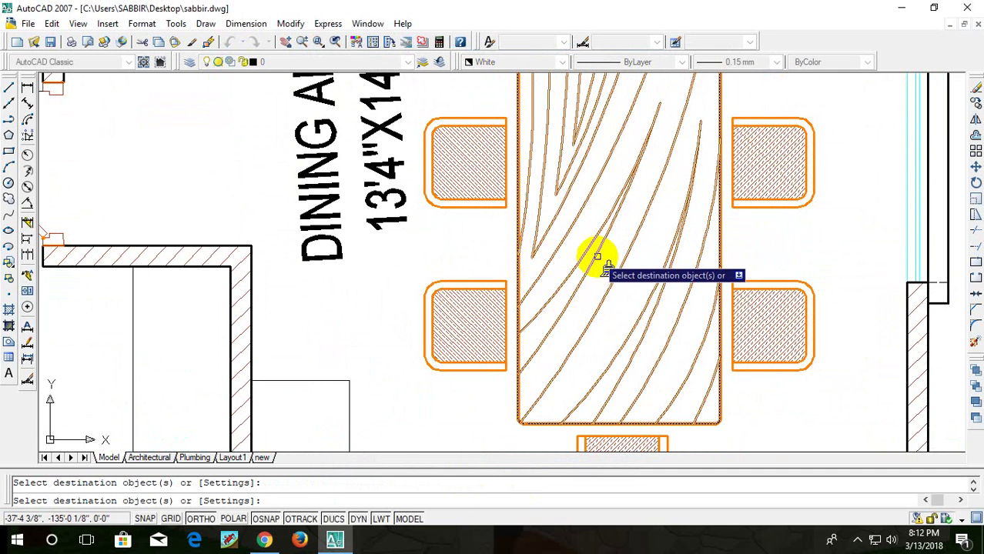
key(ctrl+Tab)
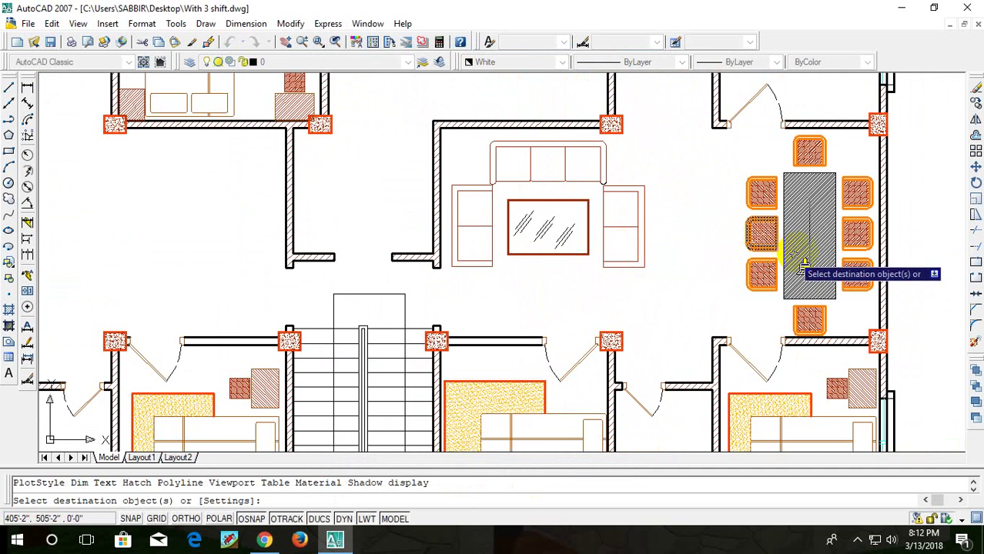
click(802, 238)
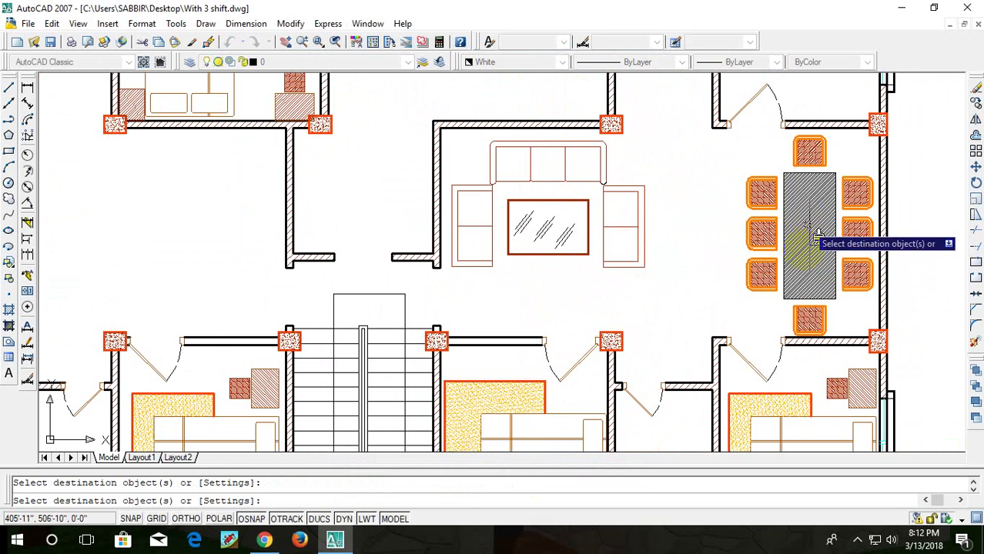
click(811, 237)
key(Escape)
click(801, 259)
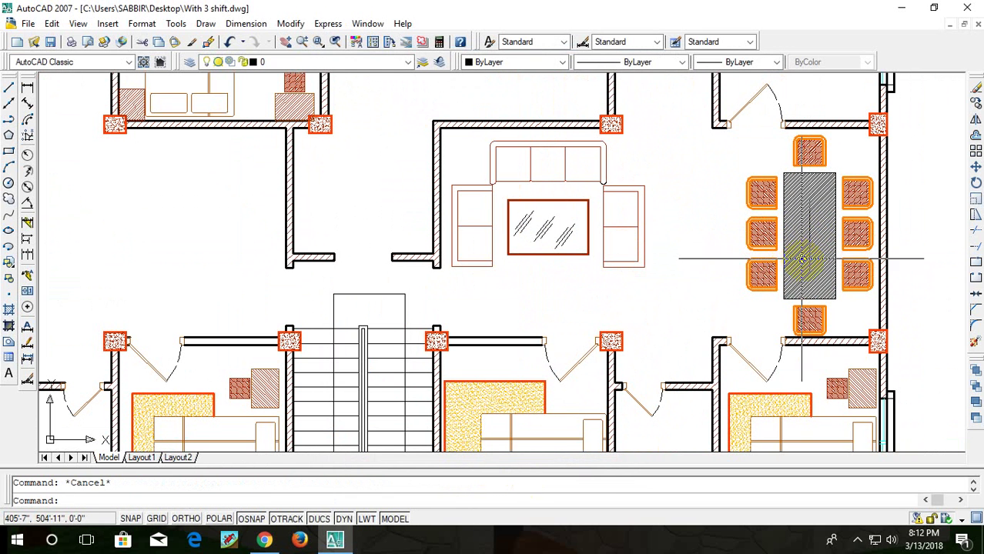
- Explode the wood-grain hatch in the sabbir drawing
key(ctrl+Tab)
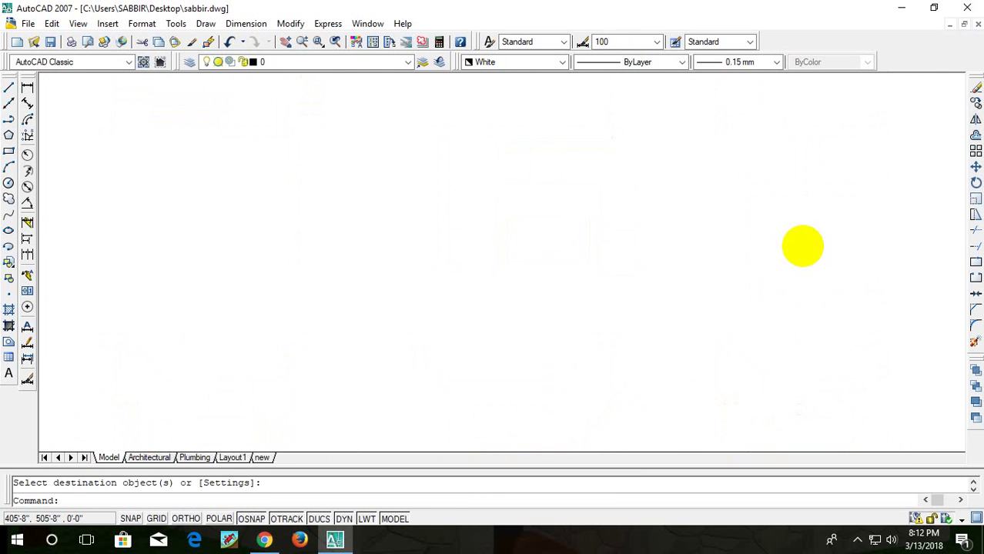
key(Escape)
click(668, 262)
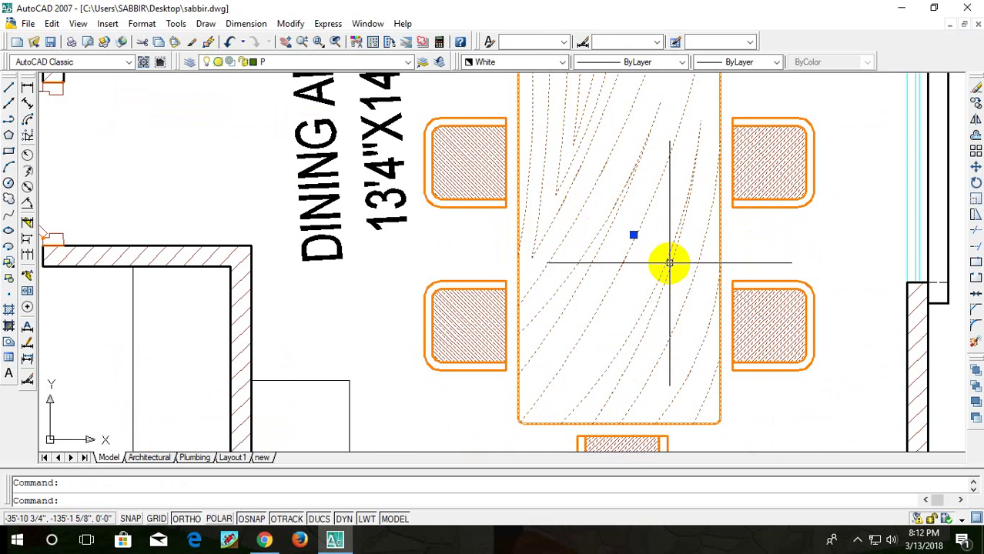
text(x)
key(Return)
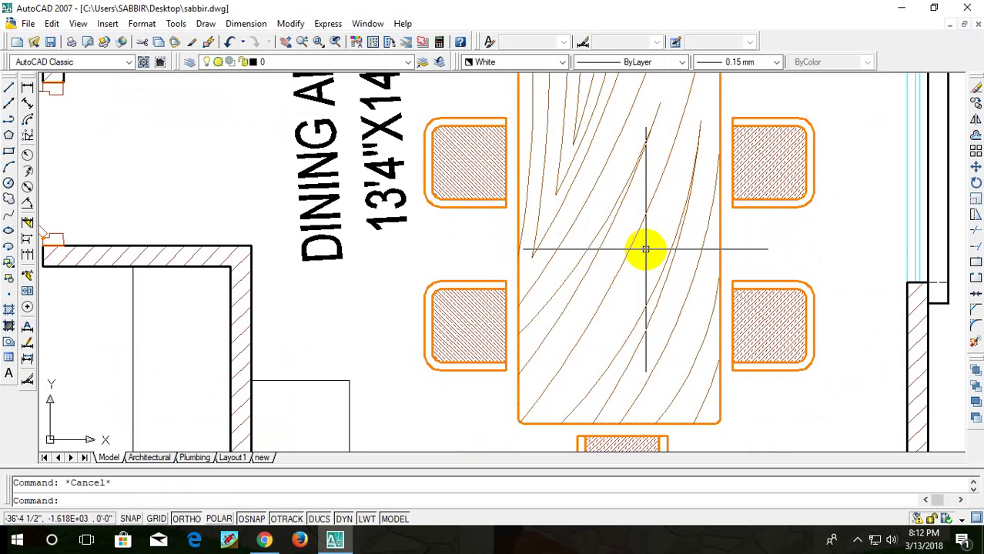
- Try matching properties from a wood-grain curve, then cancel it
text(MA)
key(Return)
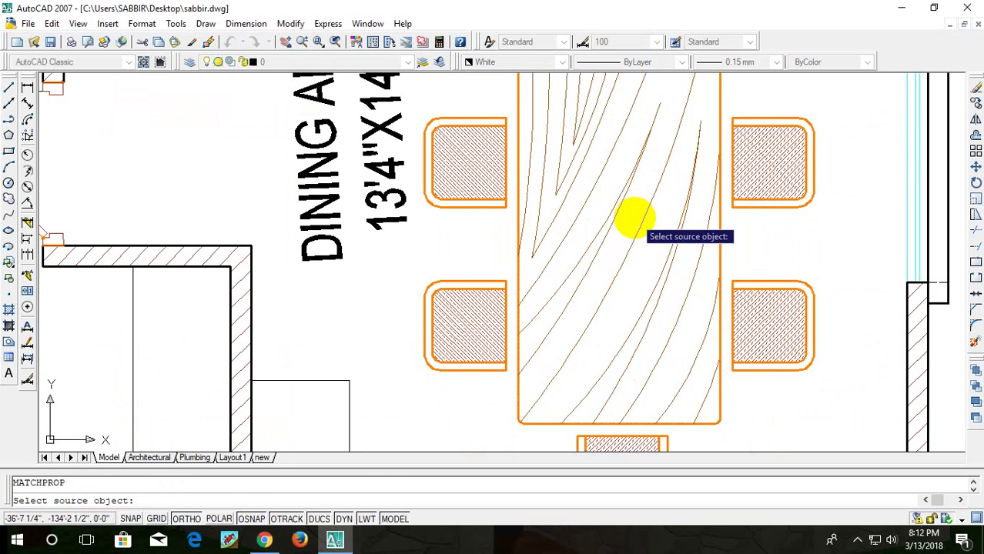
click(632, 245)
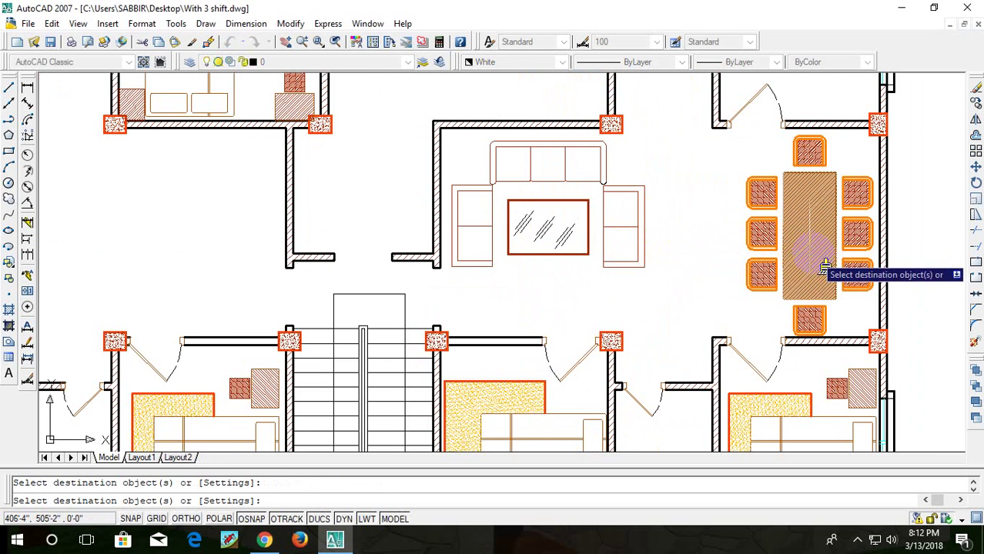
key(Escape)
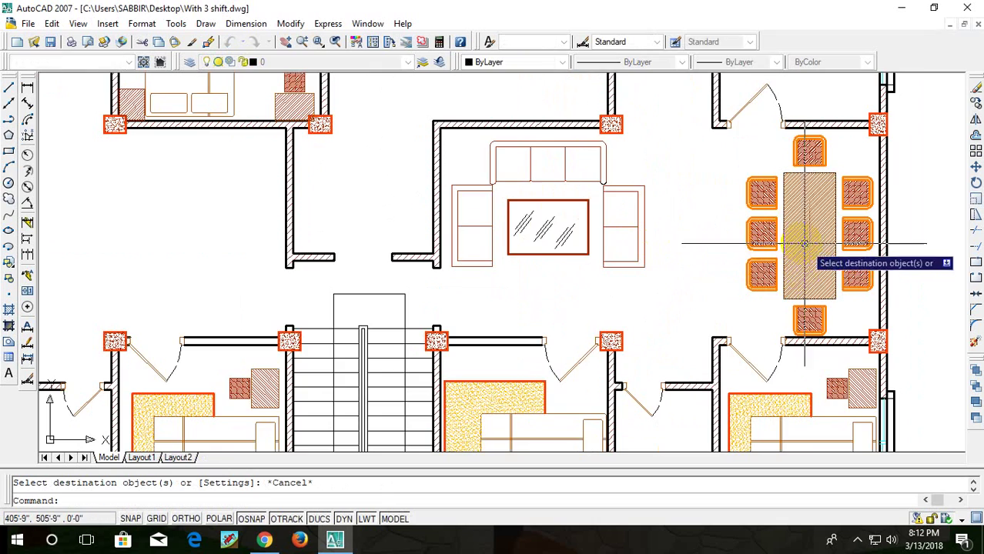
scroll(802, 251, up, 3)
scroll(810, 248, up, 2)
scroll(812, 254, down, 4)
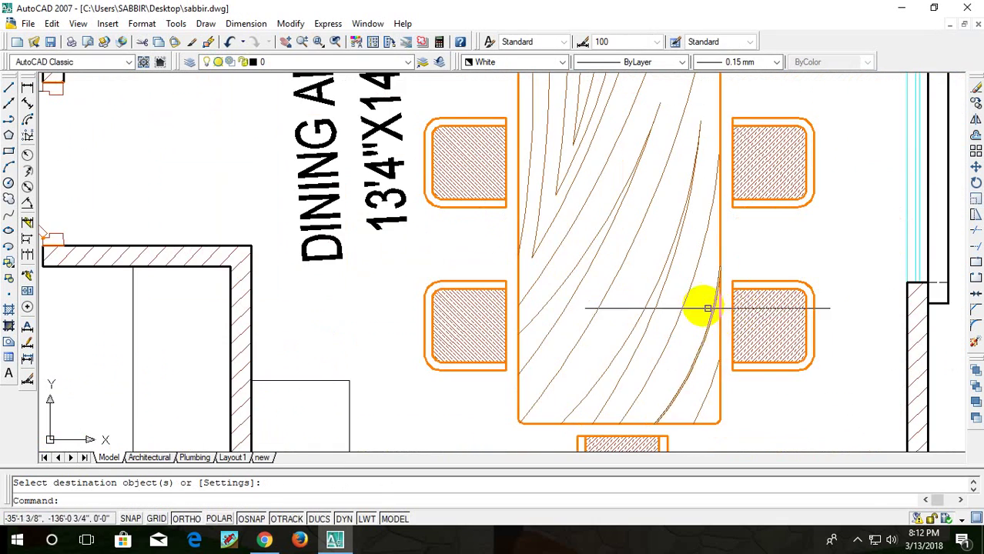
scroll(732, 292, down, 5)
- Close sabbir.dwg without saving, keeping With 3 shift open
click(973, 6)
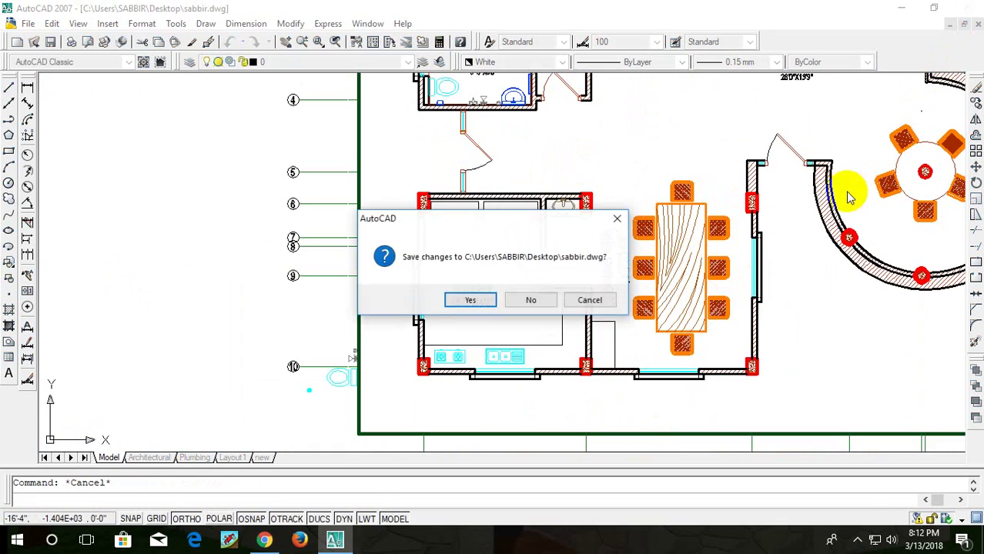
click(533, 300)
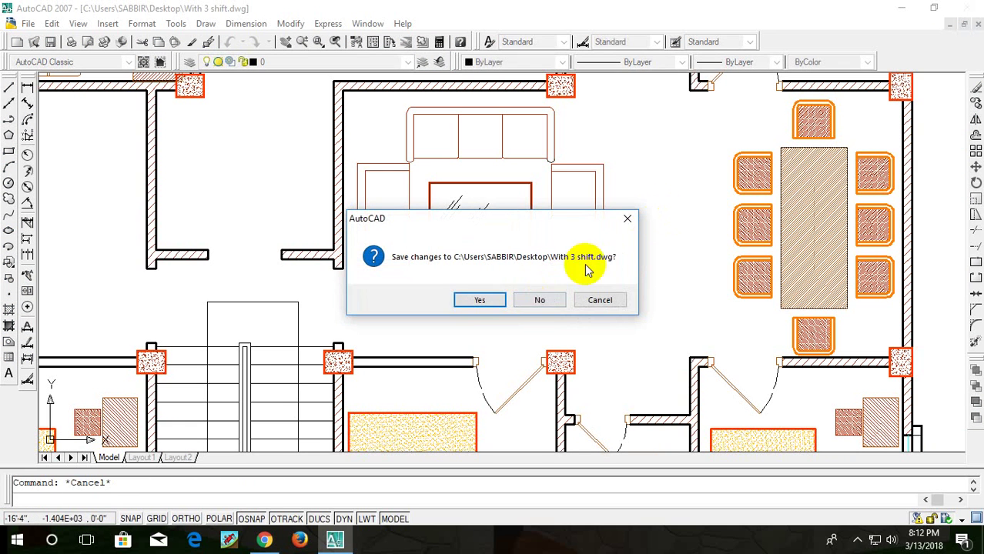
click(597, 300)
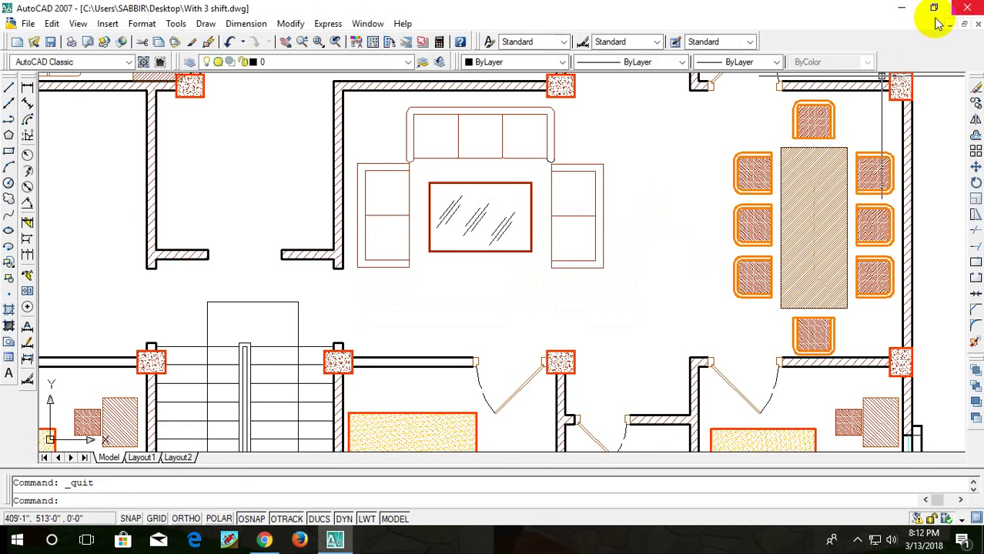
- Reopen sabbir.dwg from the desktop and return to the With 3 shift drawing
click(909, 9)
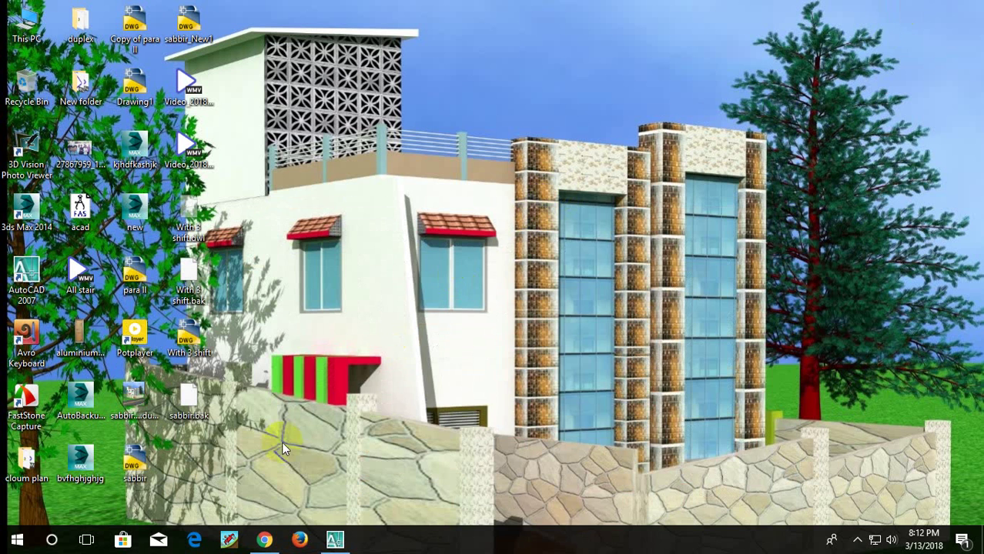
double_click(133, 462)
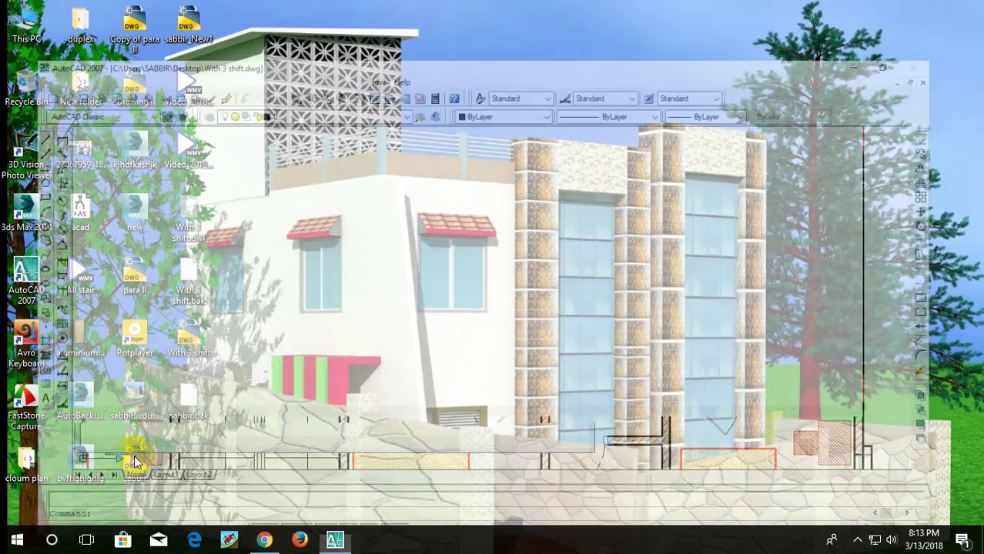
click(333, 541)
click(333, 541)
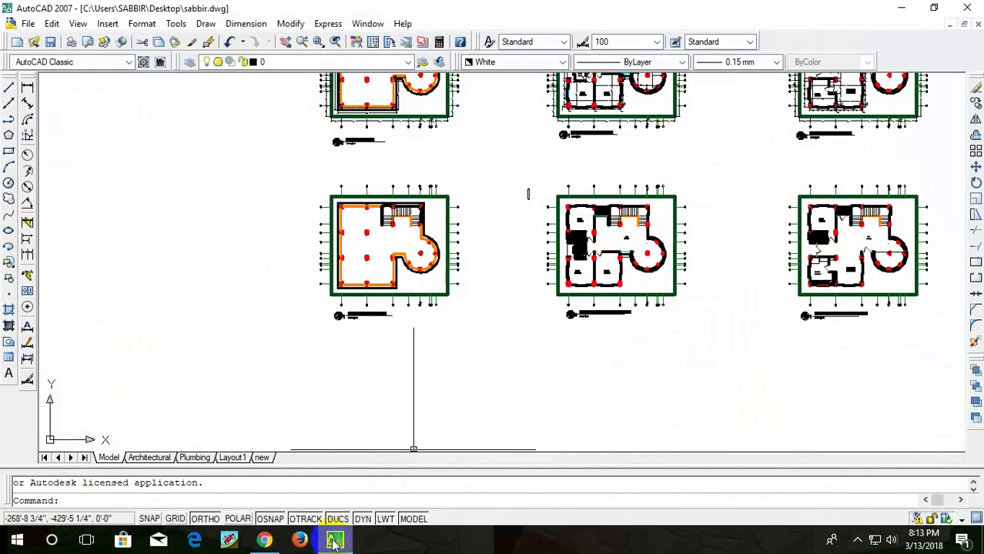
mouse_move(334, 540)
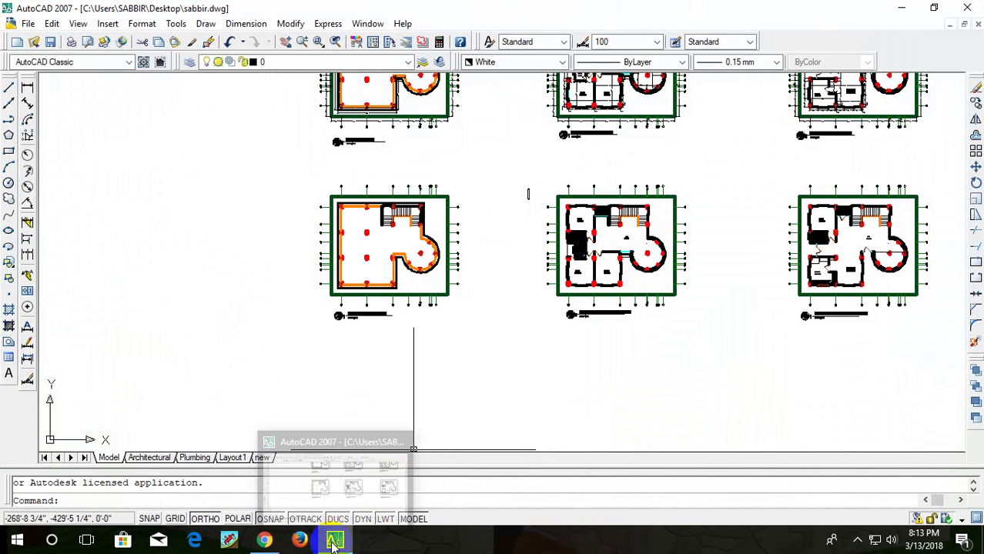
click(405, 433)
scroll(472, 329, down, 3)
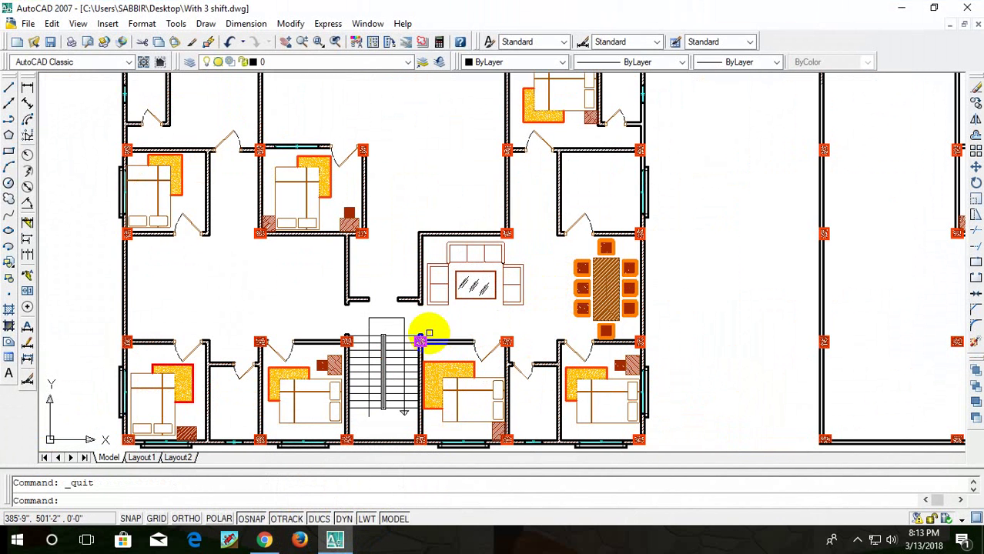
- Match the With 3 shift table hatch to the sabbir wood-table hatch
scroll(753, 161, up, 3)
middle_drag(742, 190, 670, 290)
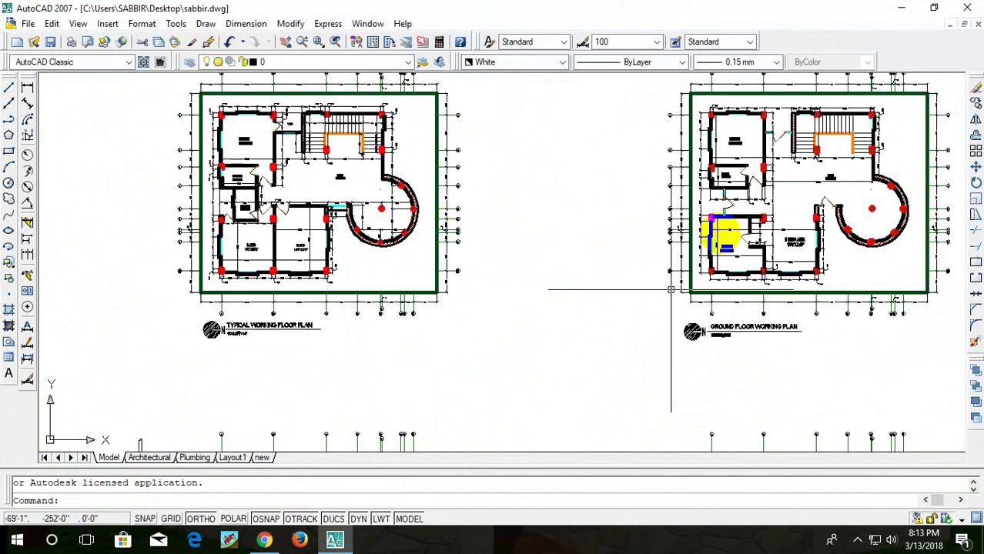
scroll(522, 257, down, 3)
scroll(558, 342, up, 3)
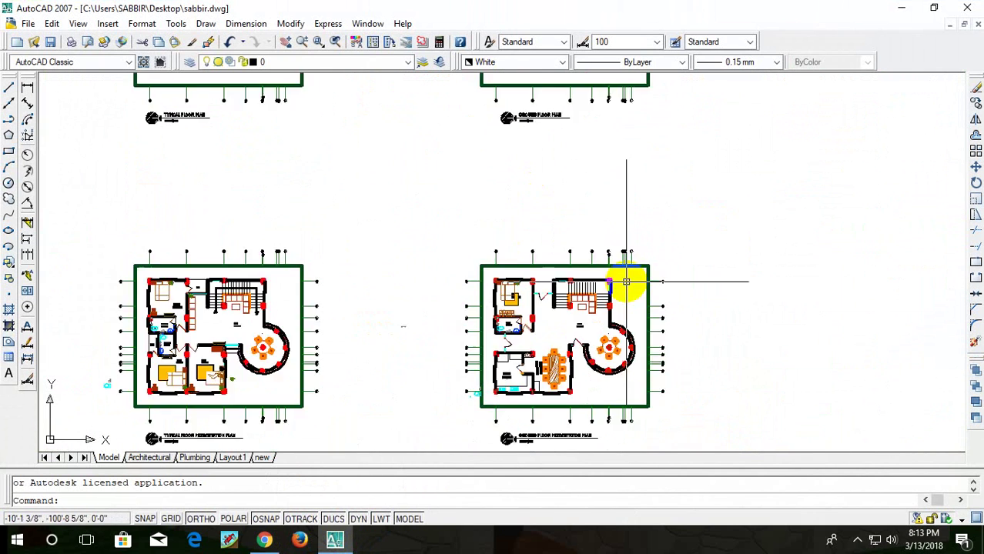
scroll(522, 347, up, 5)
middle_drag(523, 347, 608, 158)
scroll(593, 270, up, 5)
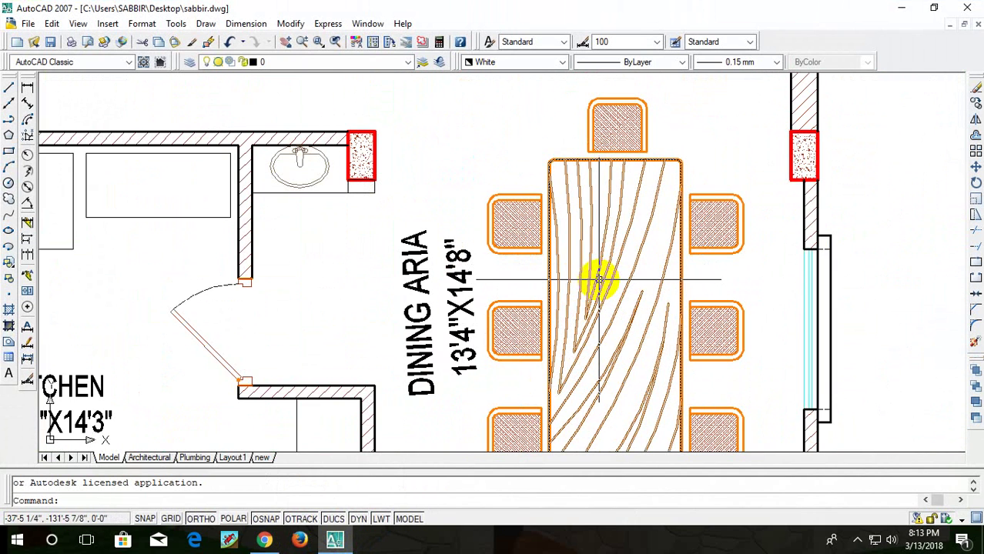
text(m)
key(Return)
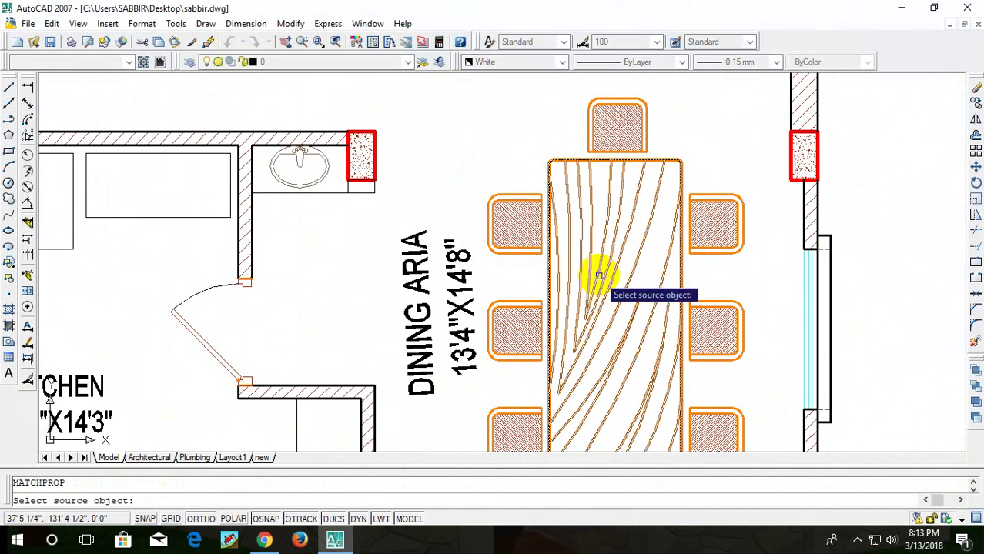
click(594, 266)
key(ctrl+Tab)
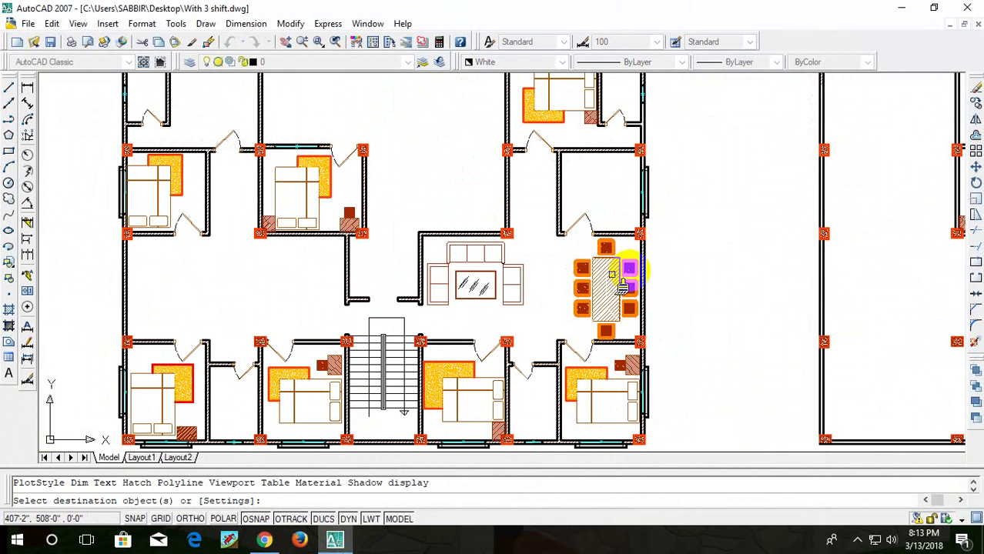
click(607, 293)
key(Escape)
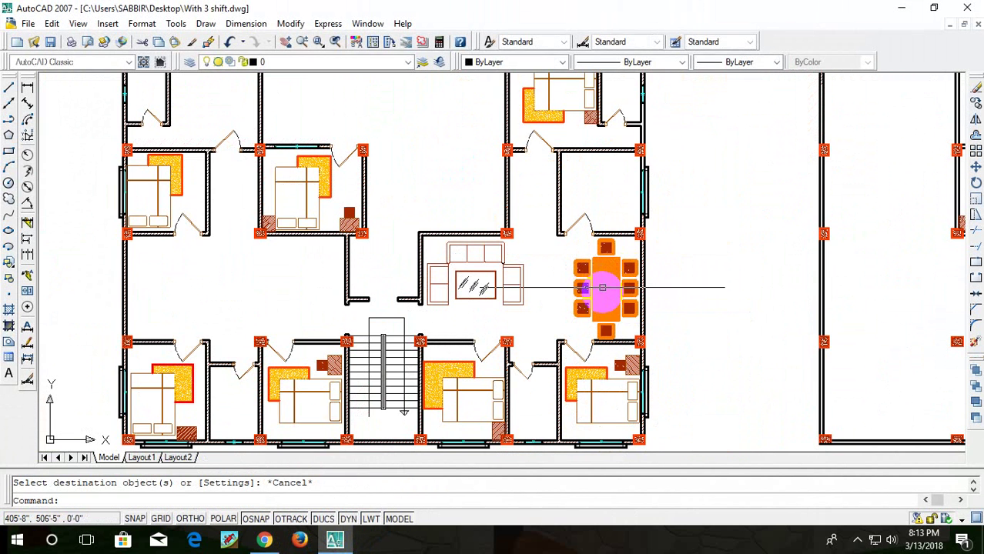
- Erase the dining table's hatch, leaving a plain rectangle
scroll(605, 290, up, 5)
click(604, 248)
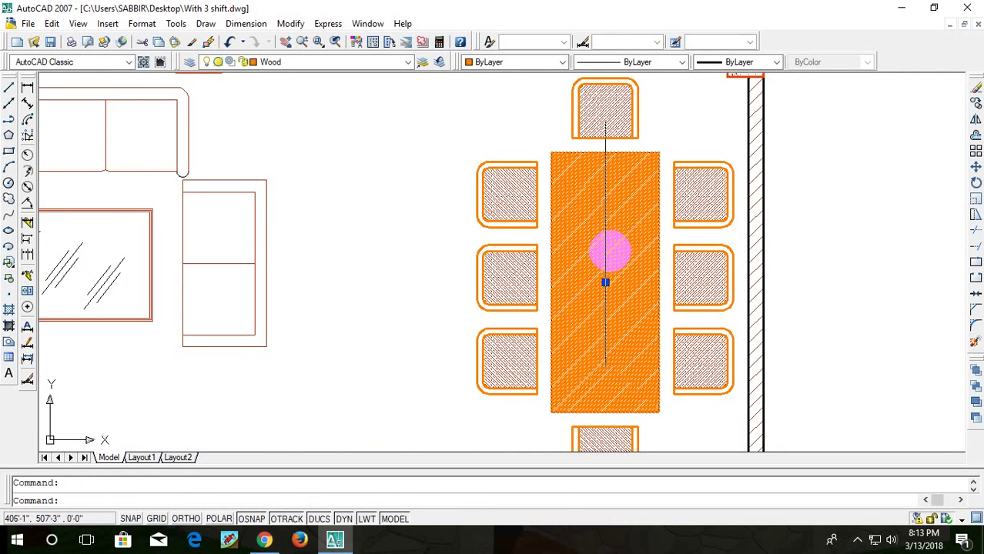
key(Delete)
- Start a 1-unit offset on the table, then abandon it
middle_drag(597, 257, 671, 204)
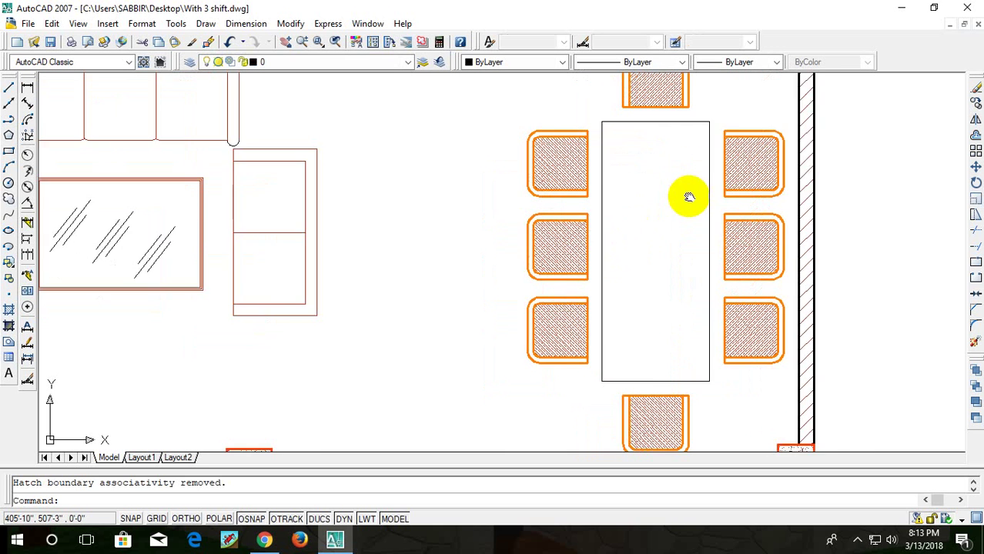
key(Escape)
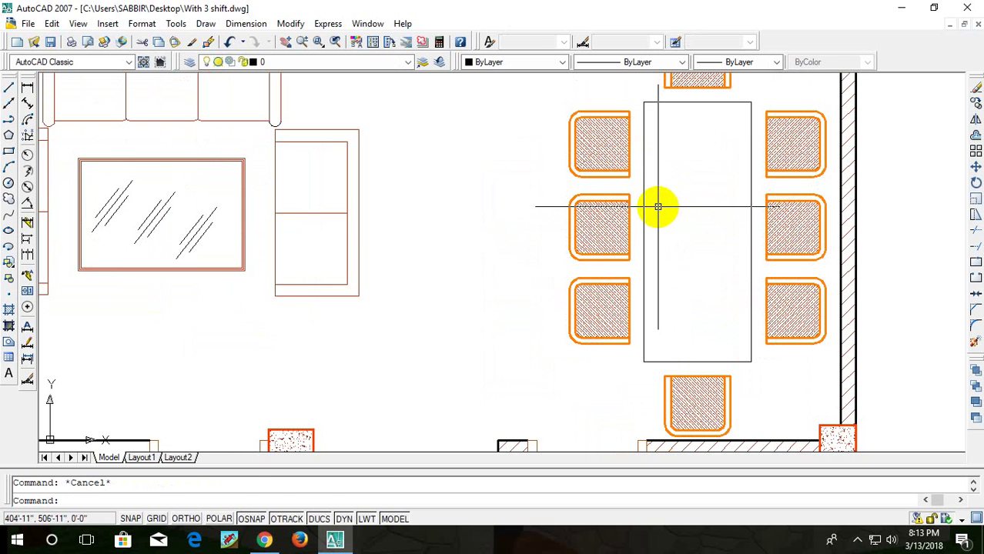
text(o)
key(Return)
text(1)
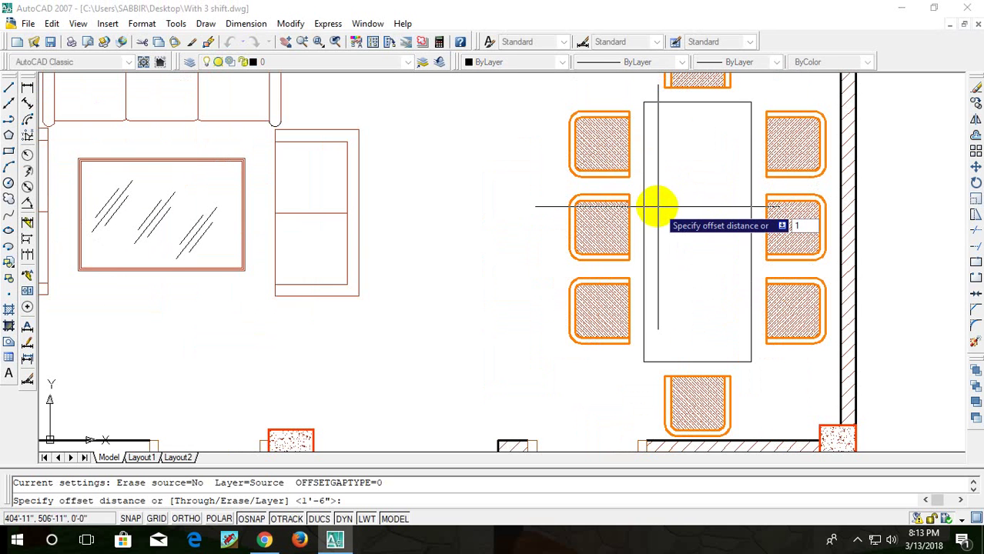
key(Return)
key(Escape)
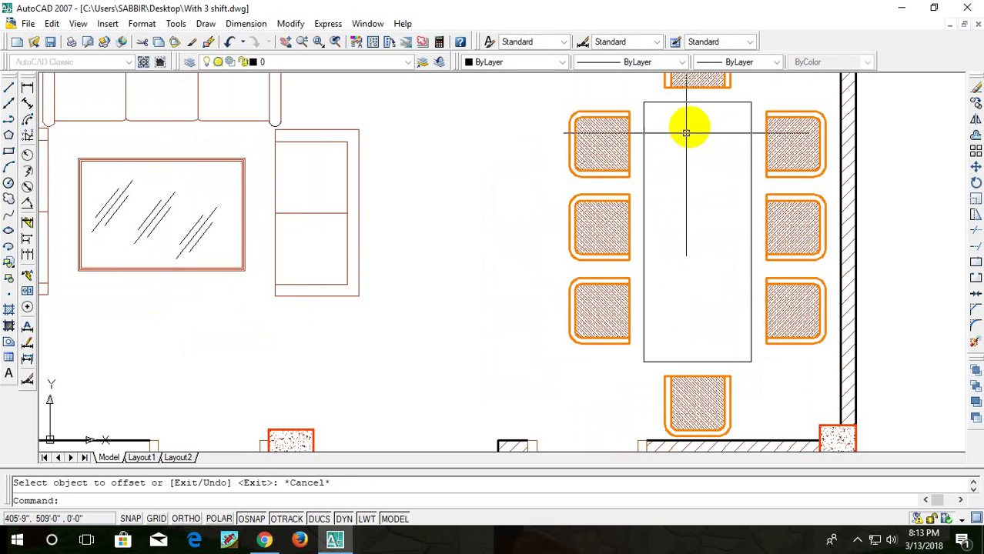
- Select the top, left, bottom and right lines of the table outline
click(702, 102)
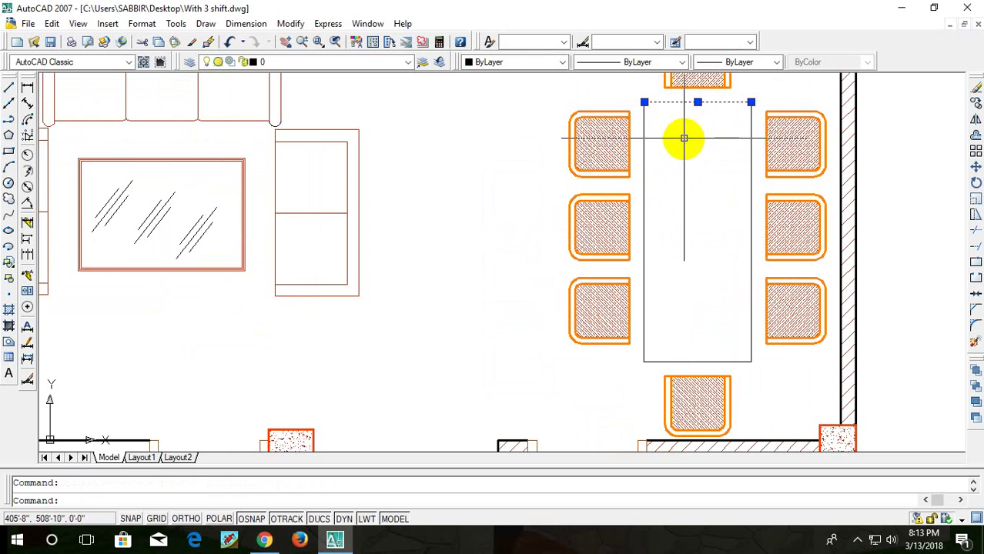
click(642, 161)
click(696, 361)
click(749, 285)
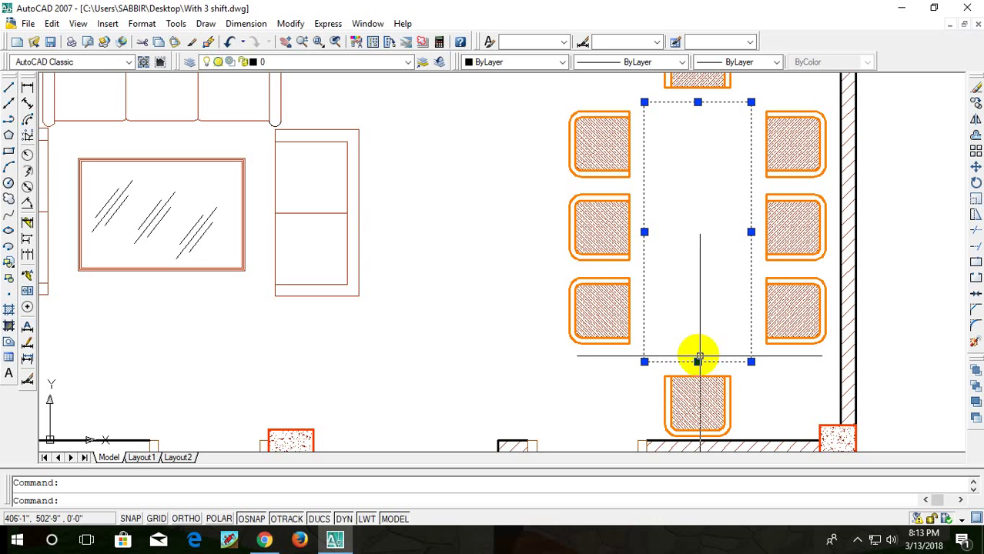
- Turn the four table lines into a block named HDF
text(b)
key(Return)
text(HDF)
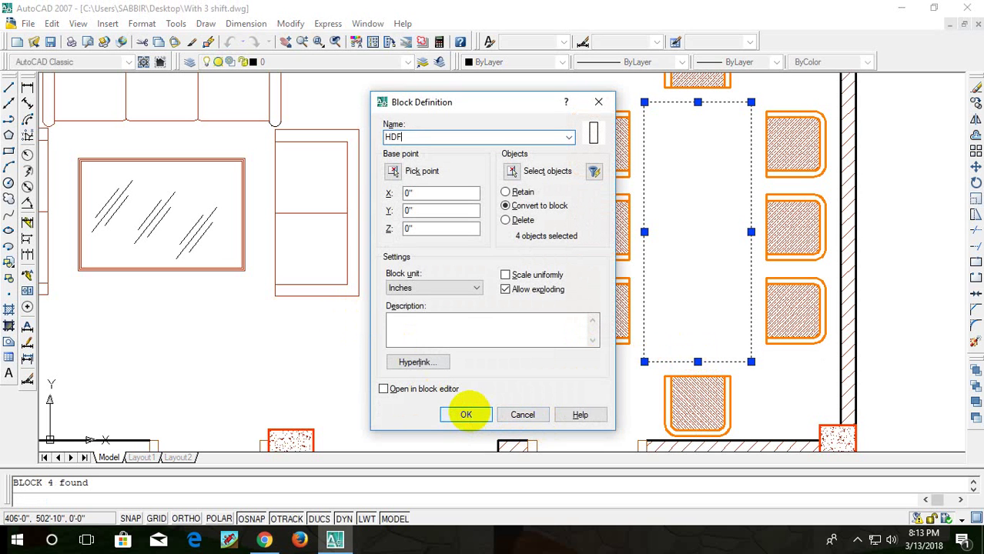
click(466, 415)
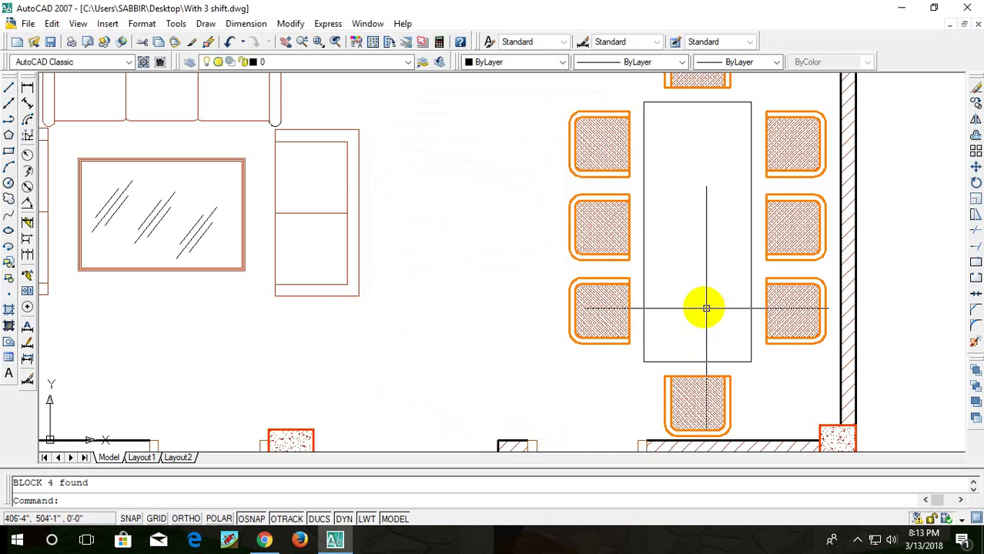
- Attempt a 1-unit offset of the HDF table outline and abandon it
text(o)
key(Return)
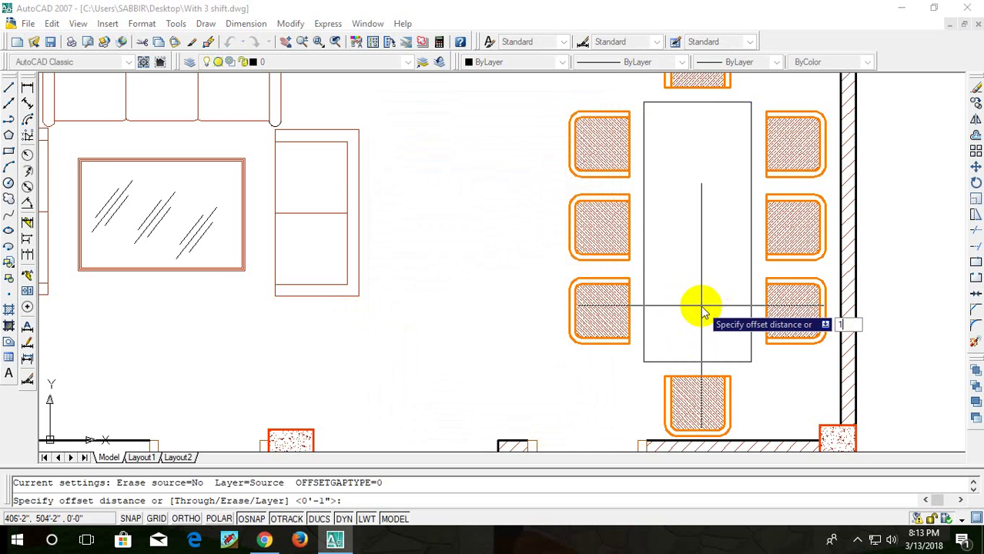
text(1)
key(Return)
click(748, 269)
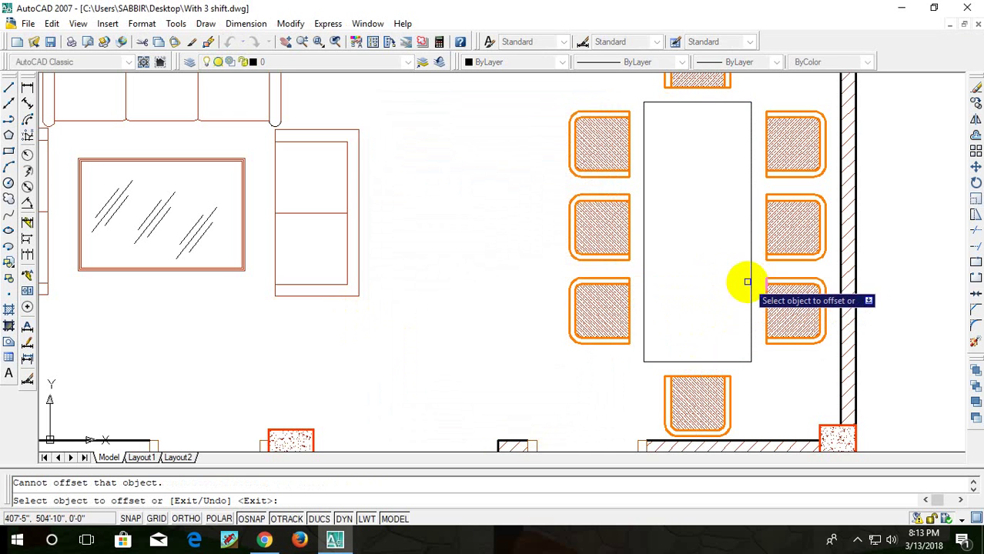
key(Escape)
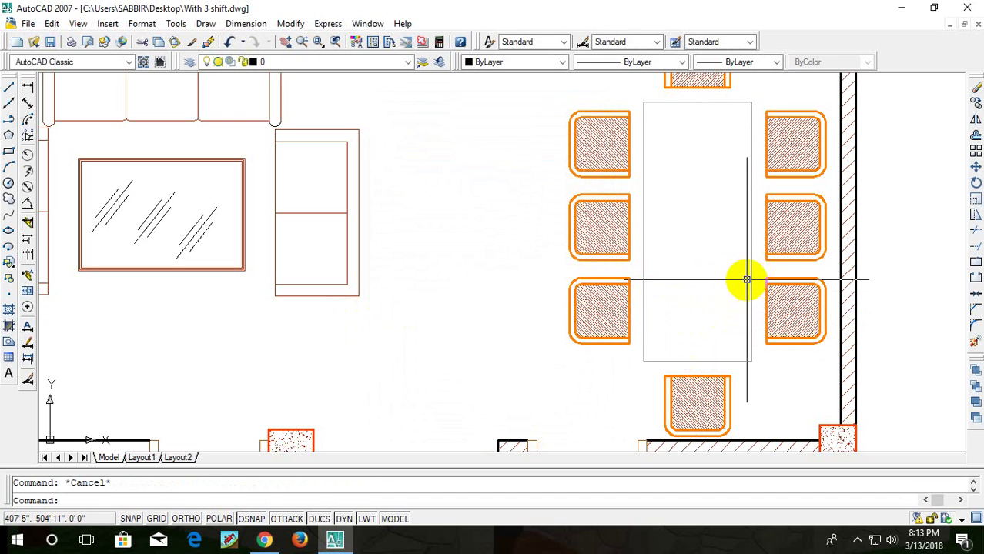
text(O)
- Retry the 1-unit table offset, abandon it, and reframe the floor plan
key(Return)
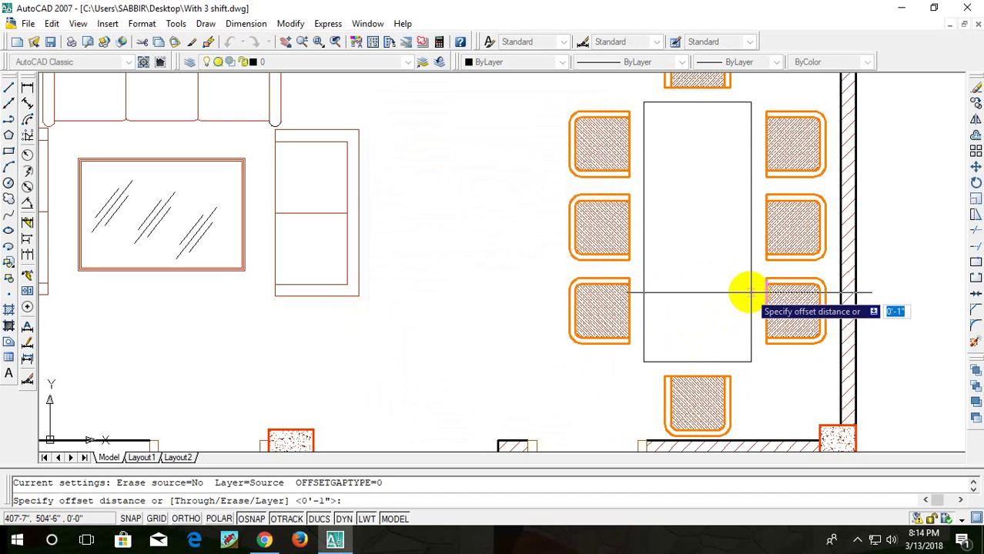
text(1)
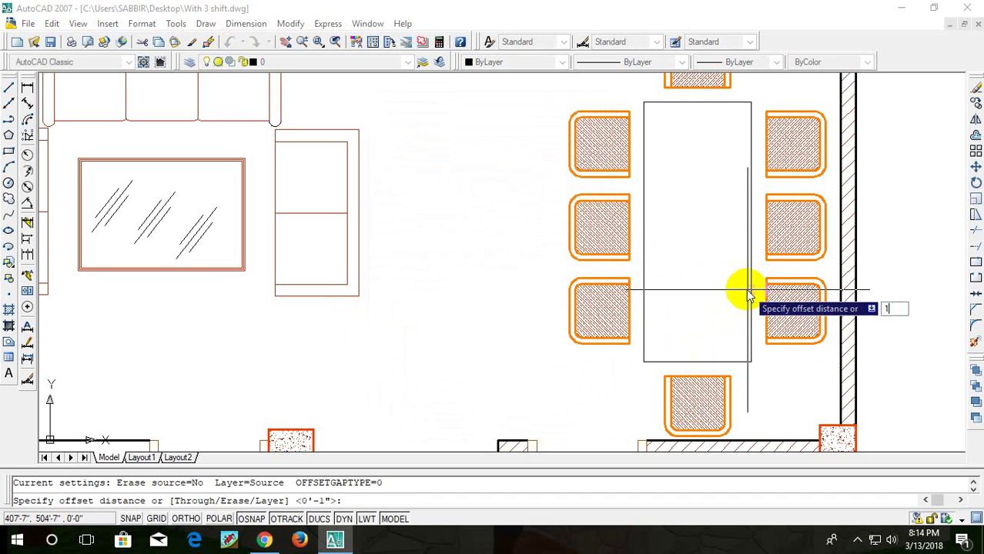
key(Return)
click(748, 282)
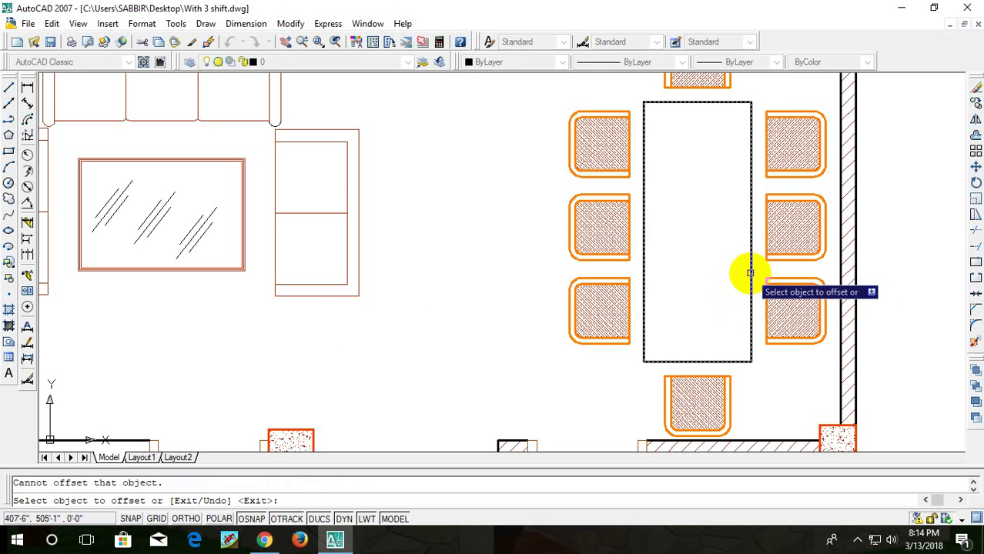
click(736, 286)
key(Escape)
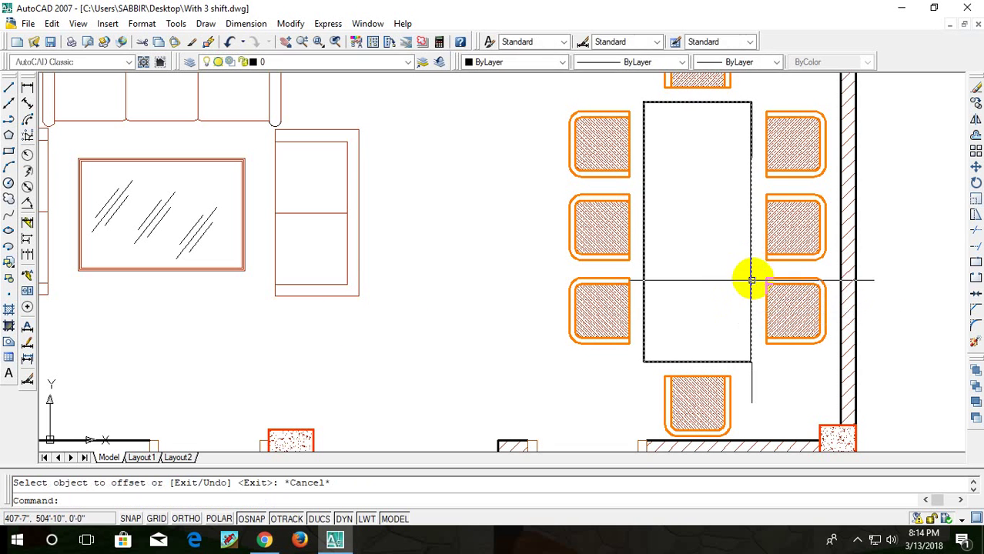
scroll(743, 191, down, 3)
scroll(751, 115, up, 2)
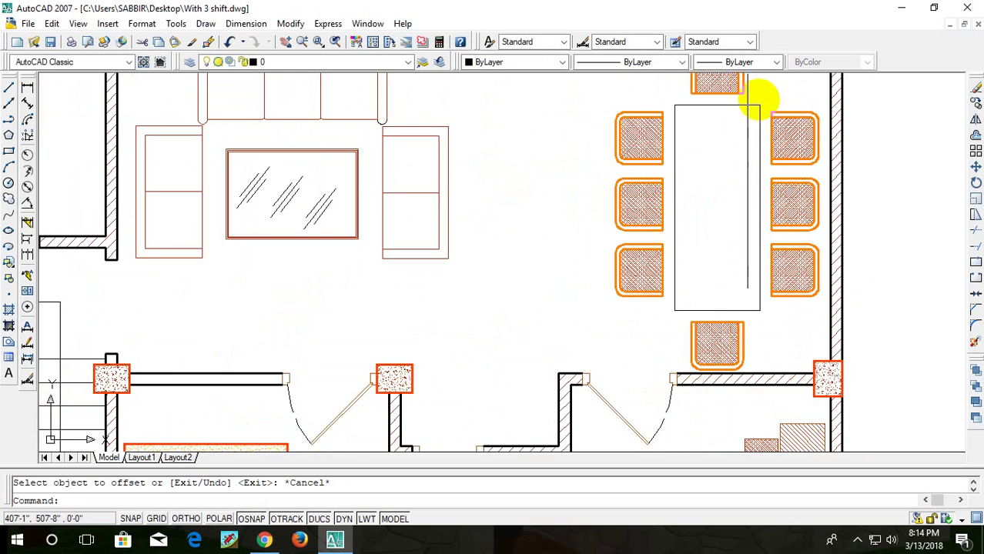
scroll(753, 98, down, 4)
scroll(748, 108, up, 3)
scroll(746, 177, up, 1)
middle_drag(746, 177, 746, 187)
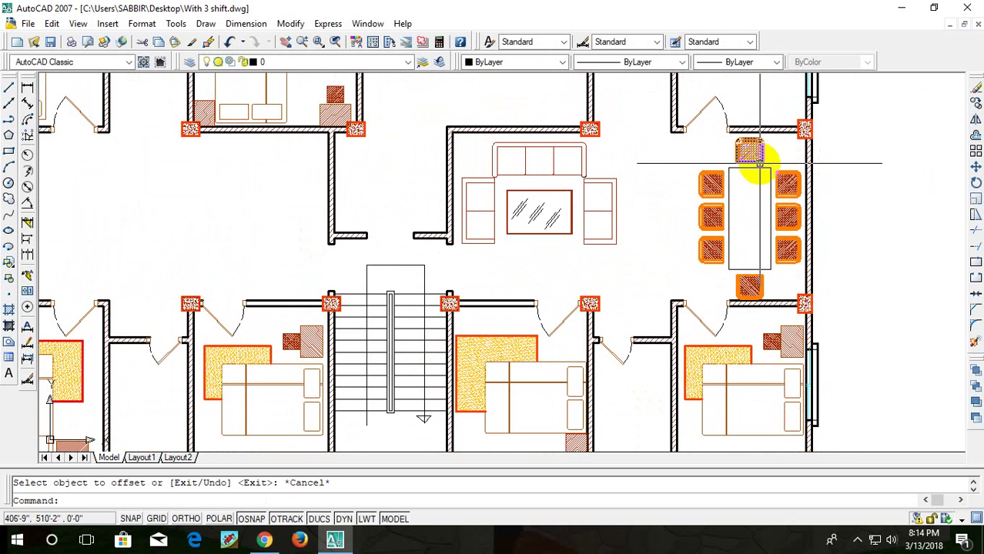
- Attempt a 2-unit offset of the table outline, then delete the stray vertical wall line
key(Escape)
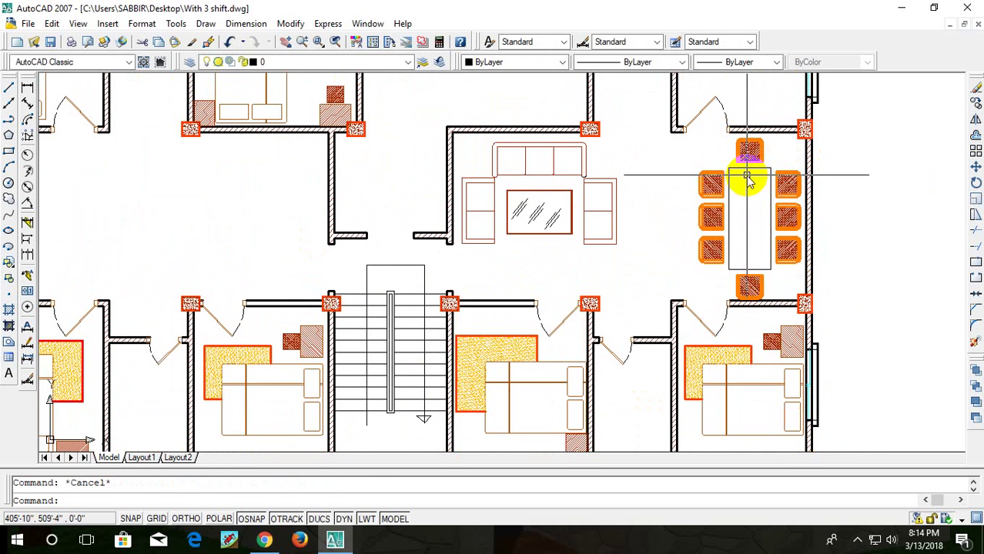
text(o)
key(Return)
text(1)
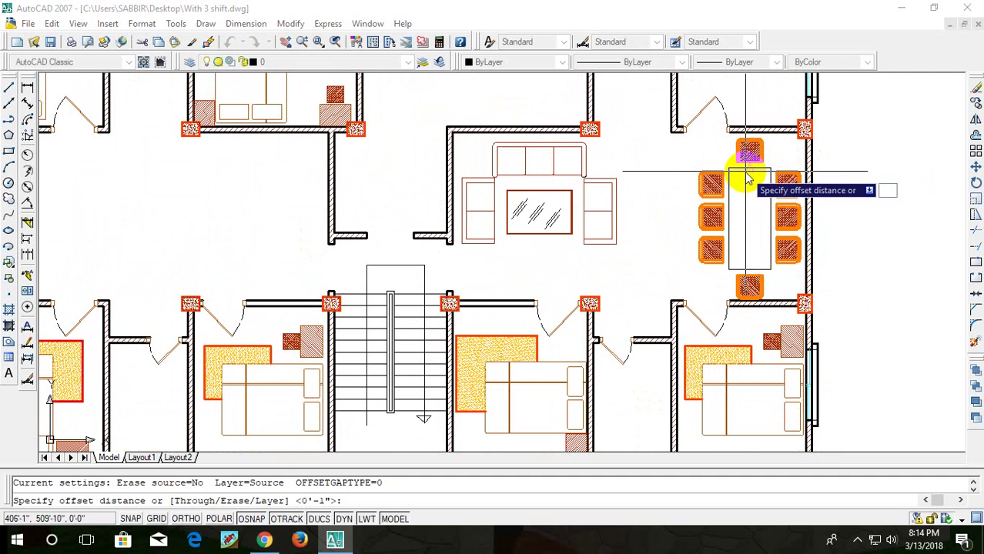
key(Return)
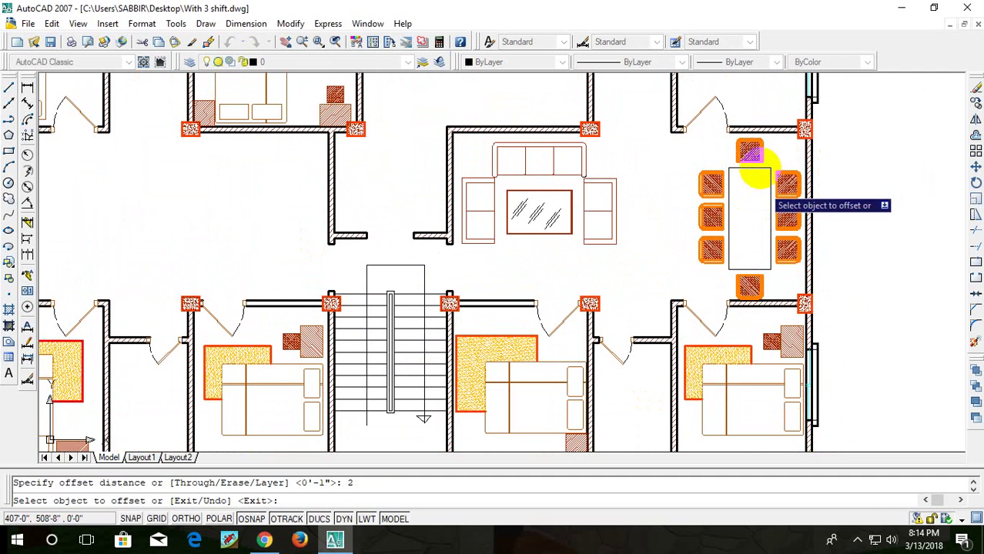
click(677, 129)
click(670, 154)
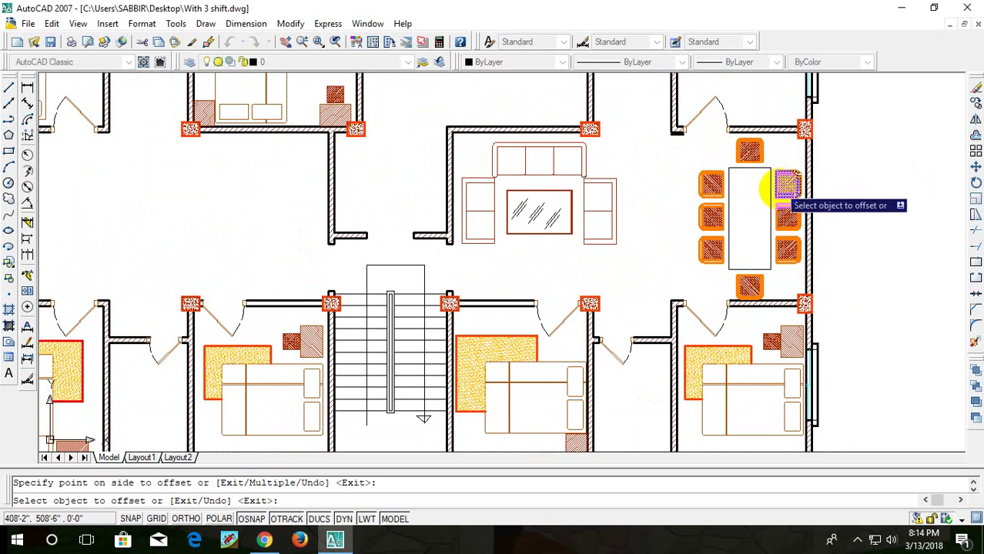
click(768, 192)
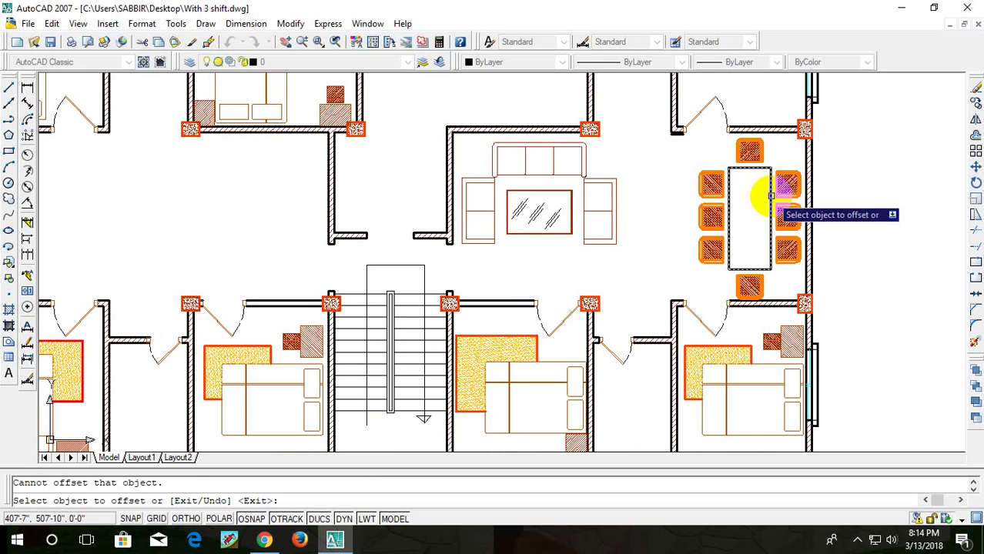
click(770, 196)
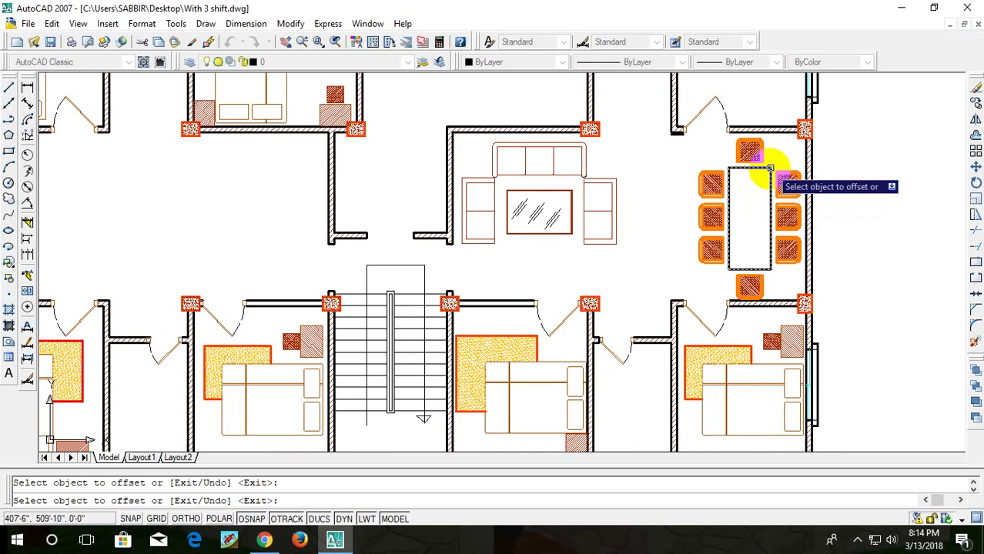
key(Escape)
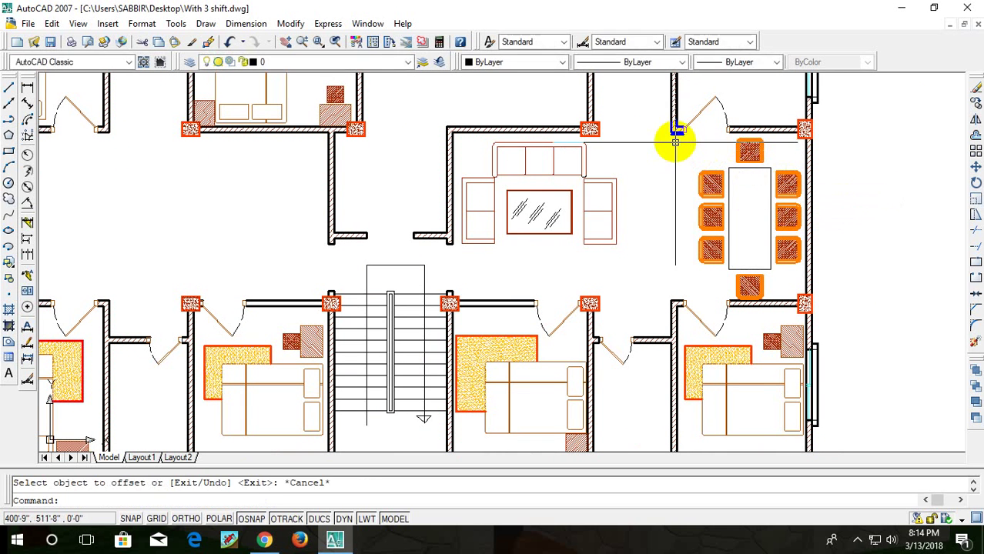
click(676, 134)
key(Delete)
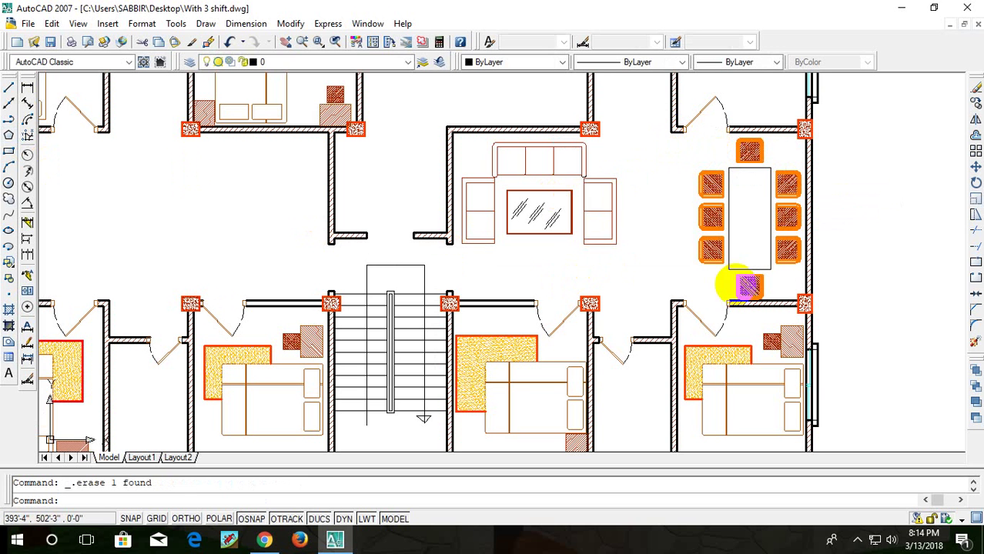
- Draw a three-point arc from the table's left edge up toward its top
scroll(731, 193, up, 2)
scroll(690, 236, up, 3)
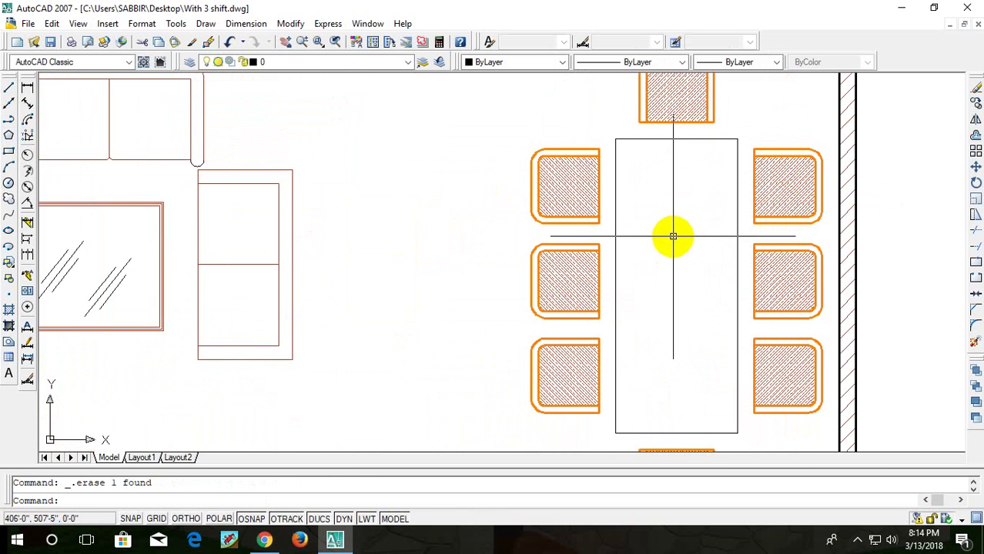
text(L)
key(Return)
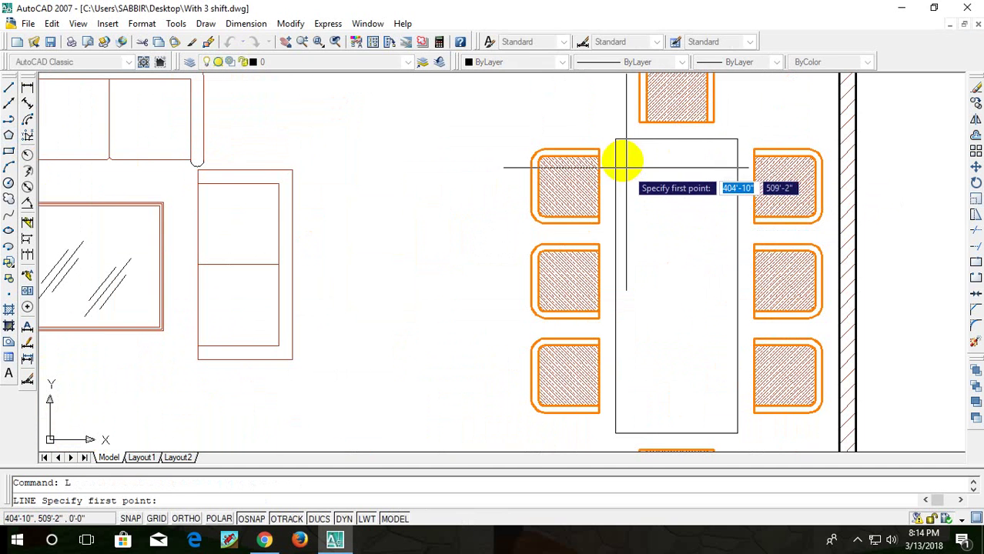
click(617, 174)
key(Escape)
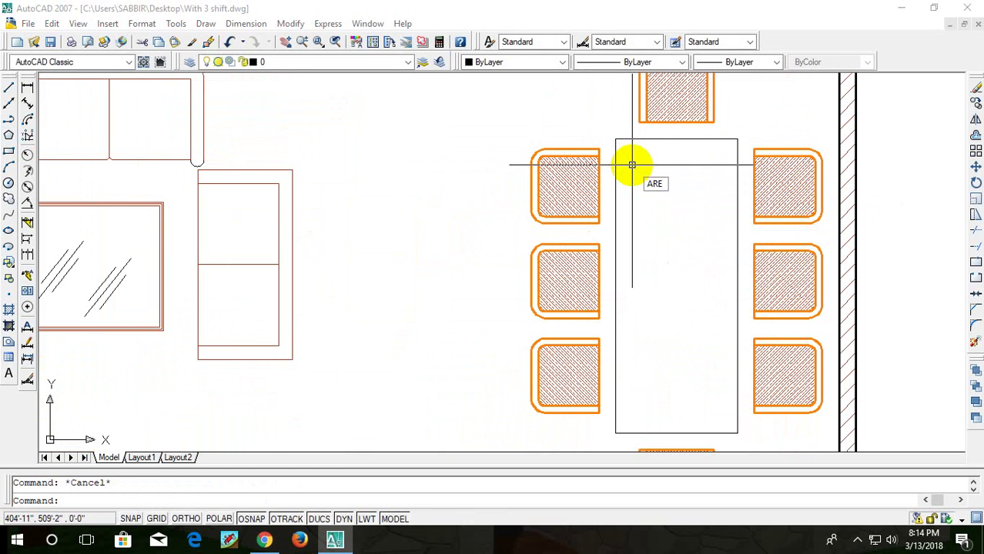
key(Return)
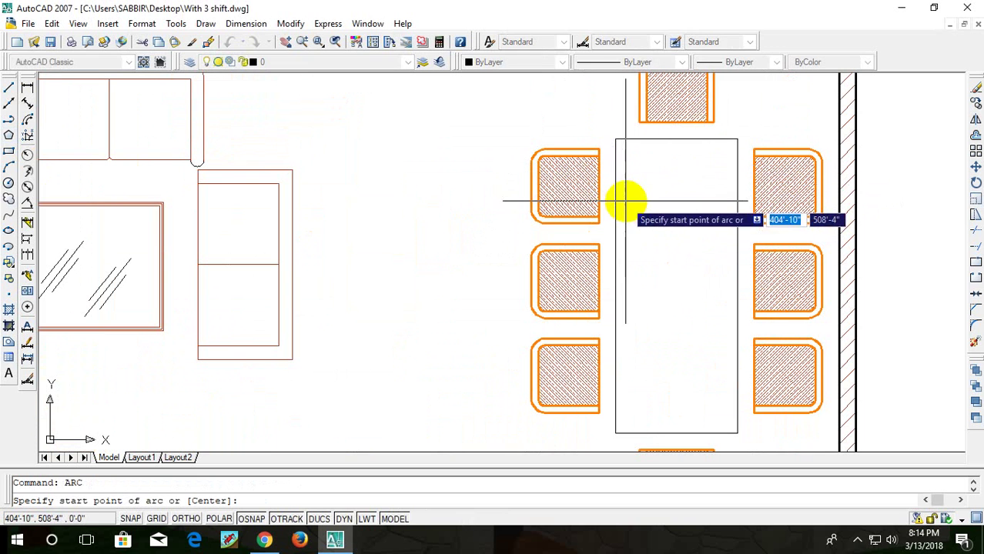
click(627, 202)
click(654, 185)
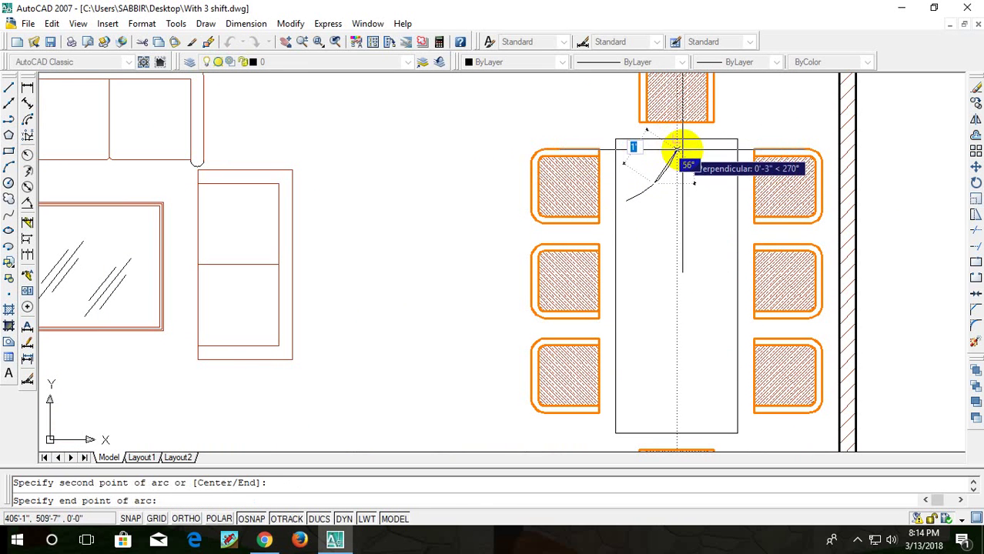
click(679, 156)
text(ARC)
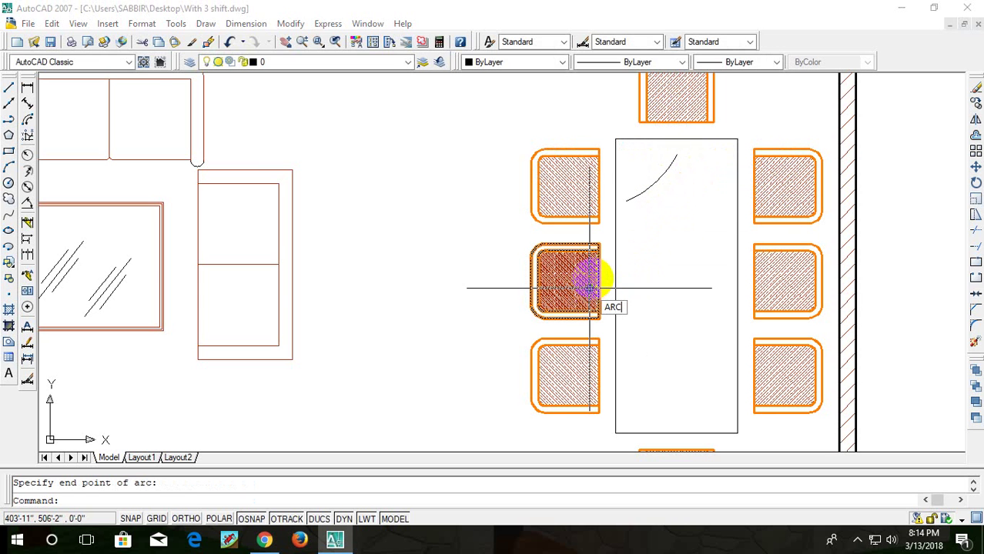
- Draw a second arc from the same start point curving down toward the table's middle
key(Return)
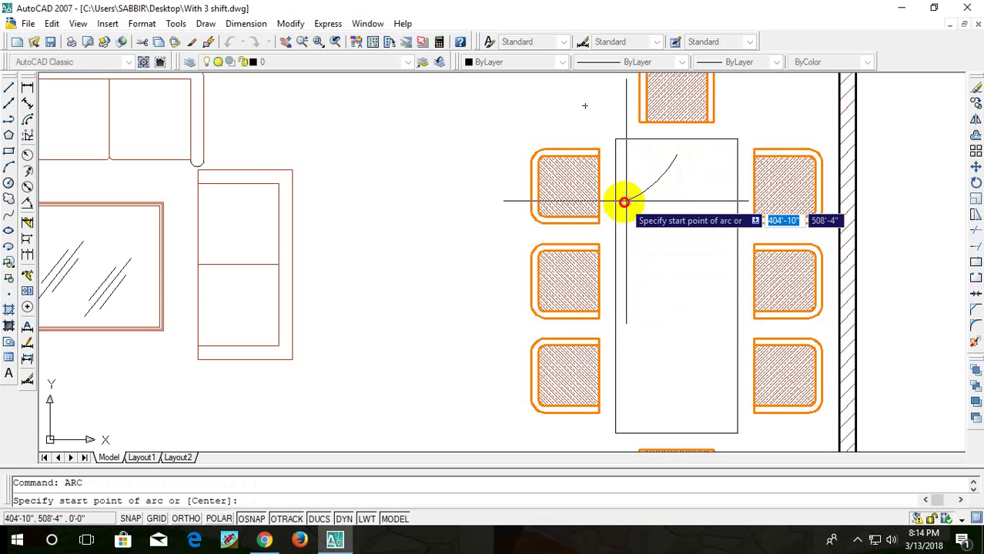
click(626, 201)
click(665, 220)
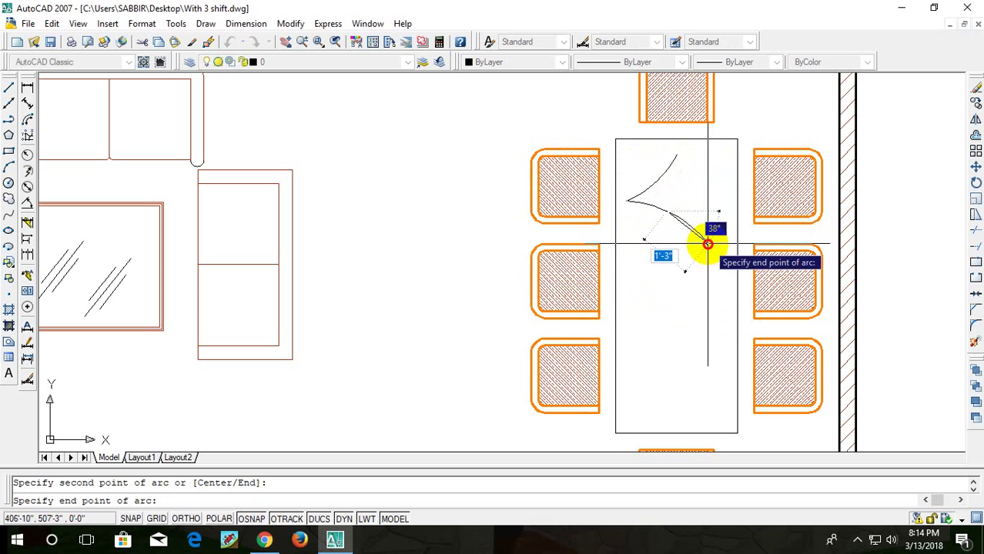
click(708, 244)
key(Escape)
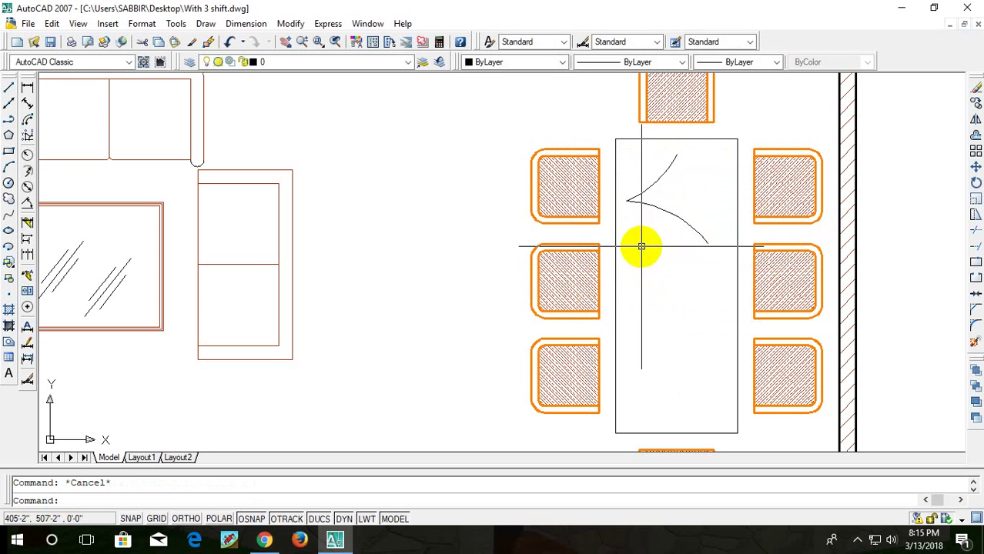
- Offset both arcs by 1 to make them double lines
text(o)
key(Return)
text(1)
key(Return)
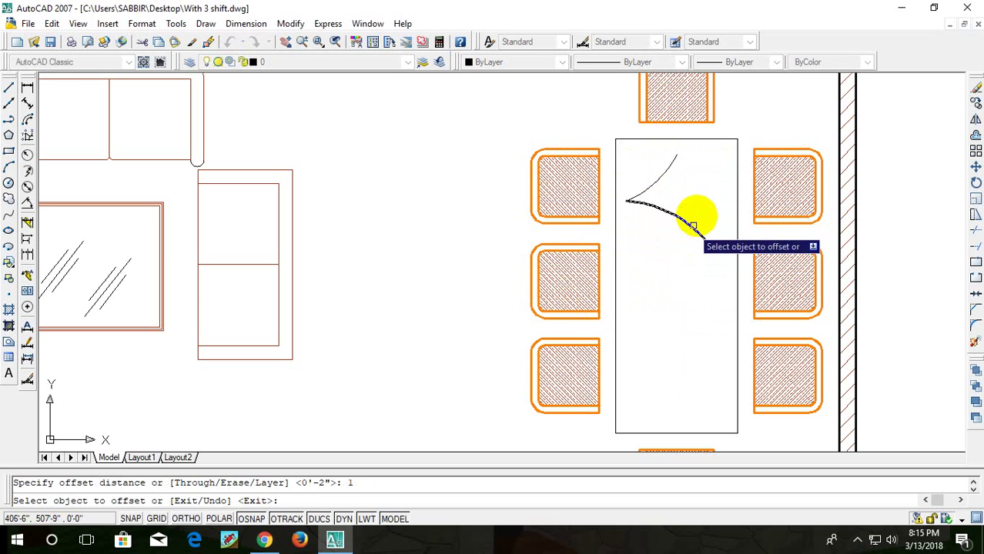
click(687, 226)
click(706, 205)
click(654, 185)
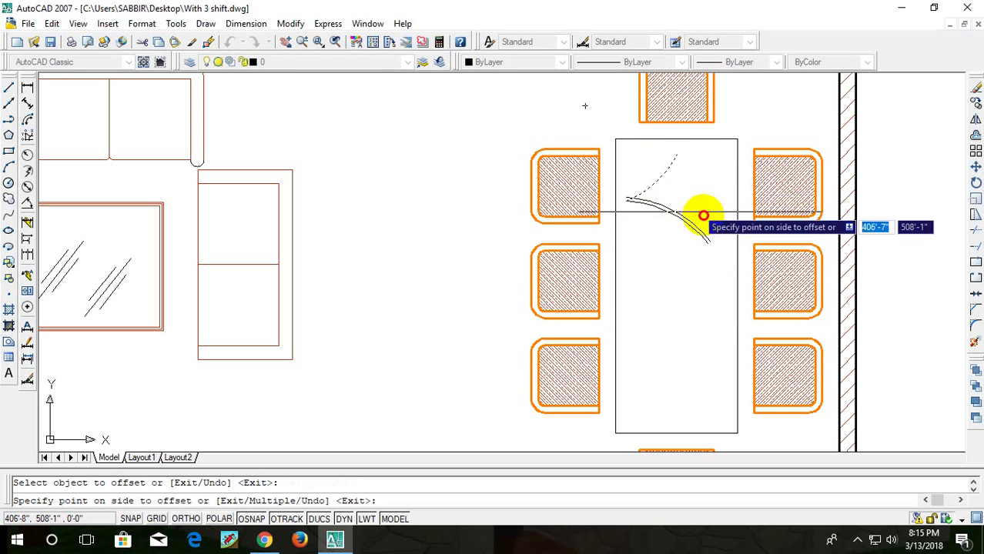
click(678, 196)
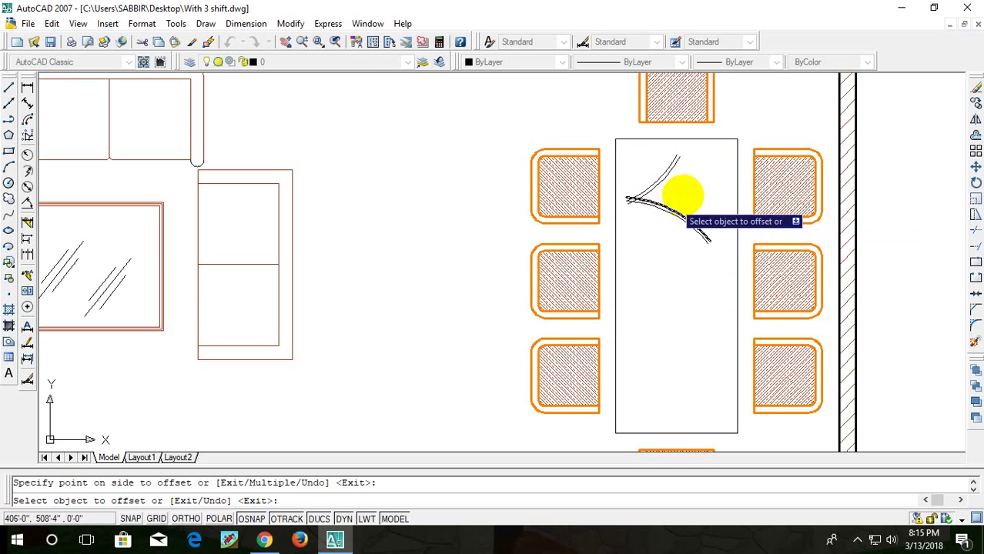
- Trim the overlapping arc tails where the doubled arcs meet at the point
key(Escape)
scroll(635, 205, up, 5)
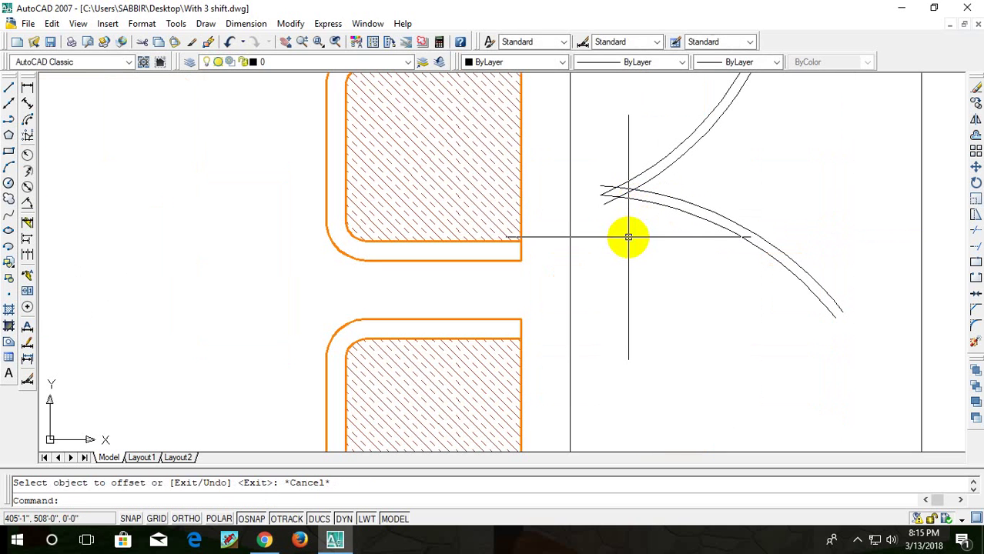
text(tr)
key(Return)
key(Return)
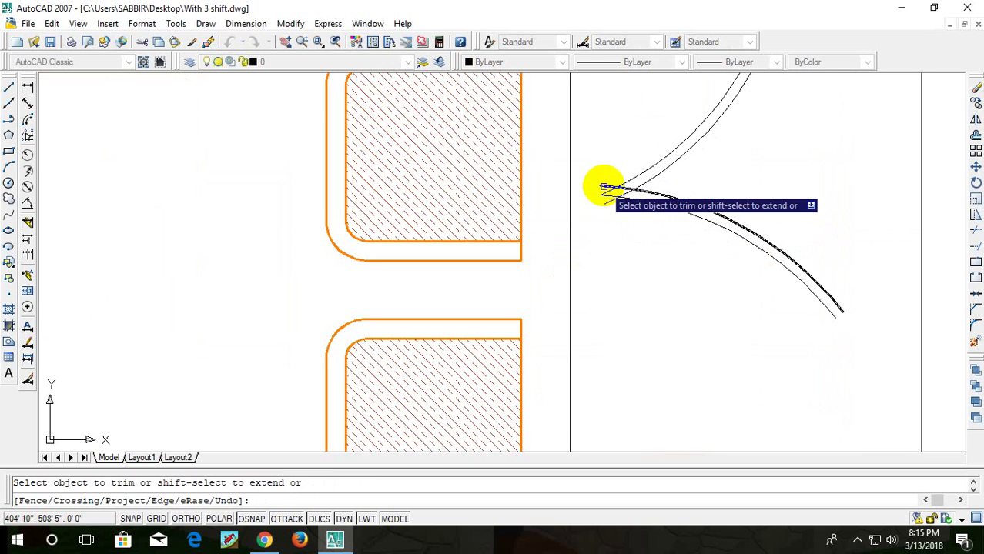
click(620, 190)
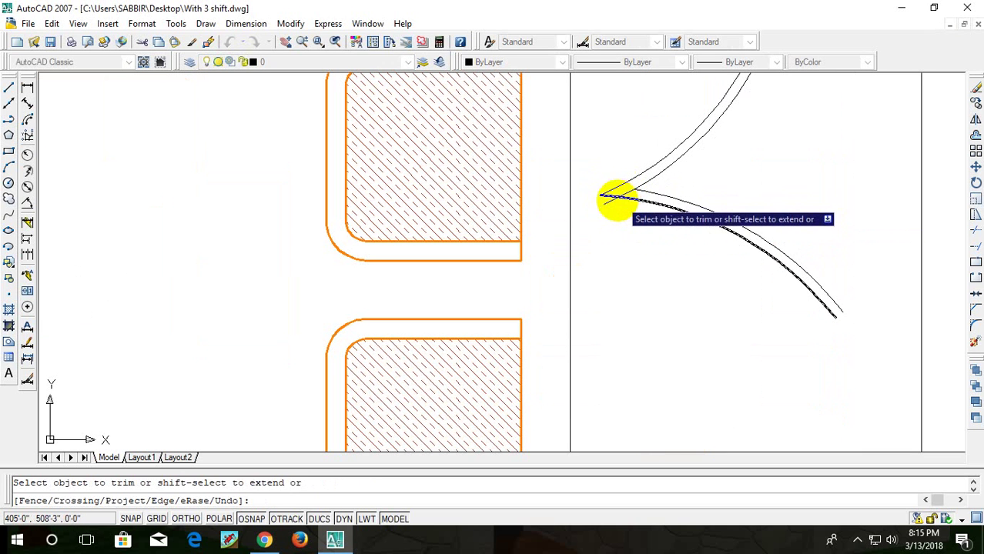
click(606, 203)
click(621, 193)
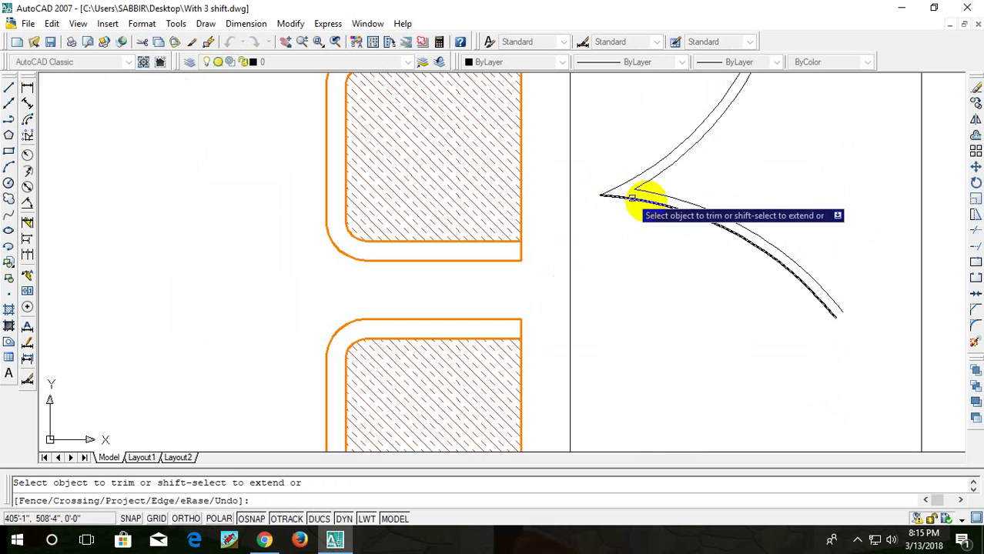
key(Escape)
- Rotate the four arcs about their tip with ortho on, then undo the rotation
scroll(677, 189, down, 3)
scroll(693, 186, up, 3)
click(757, 142)
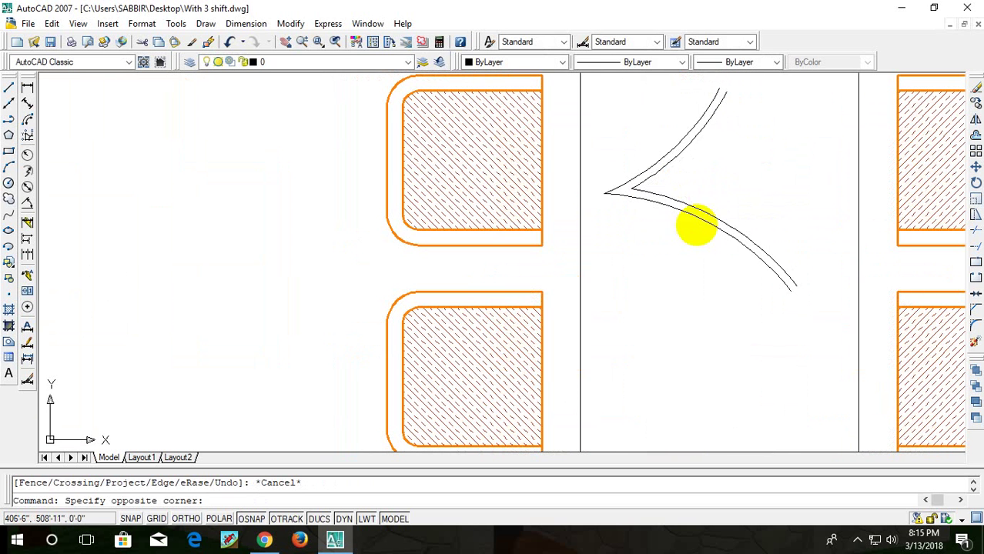
click(633, 288)
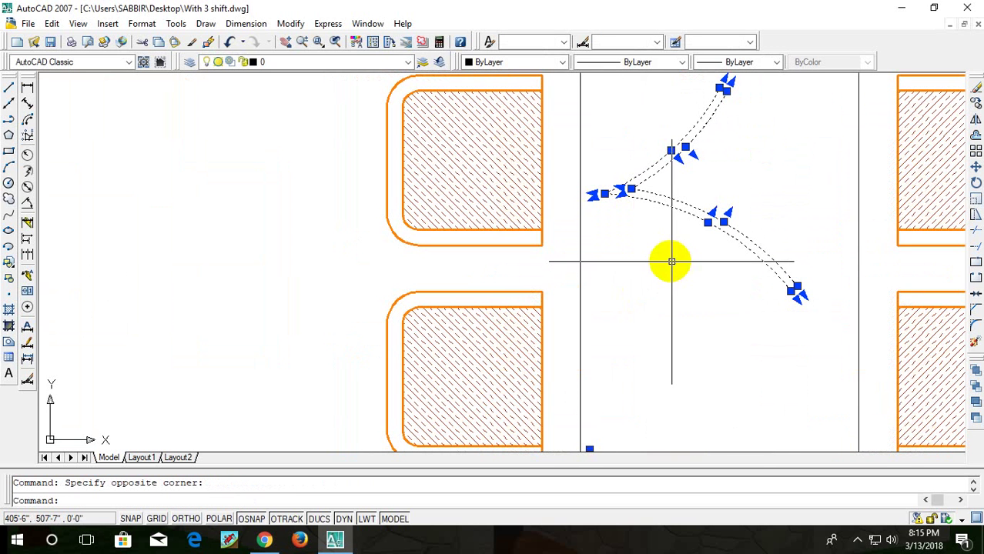
text(RO)
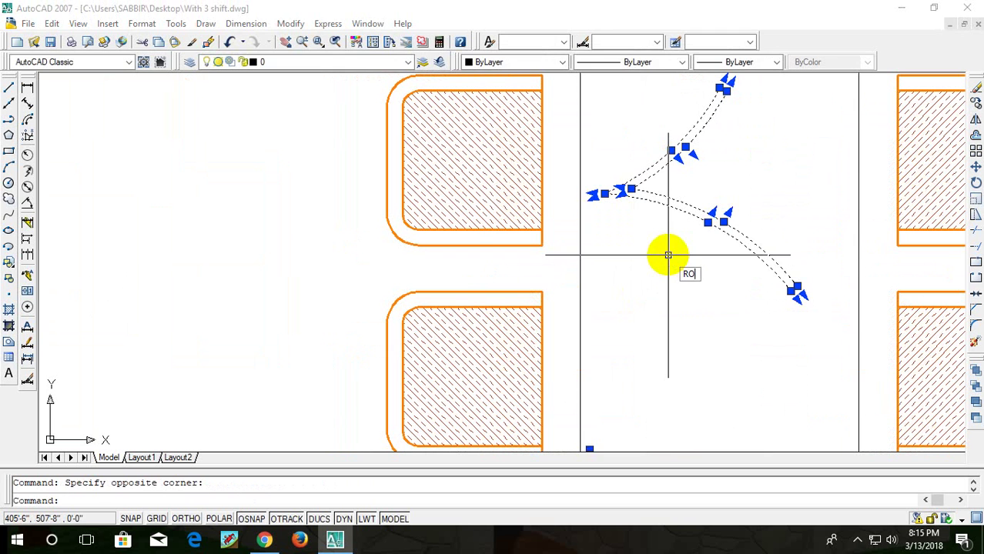
key(Return)
click(605, 193)
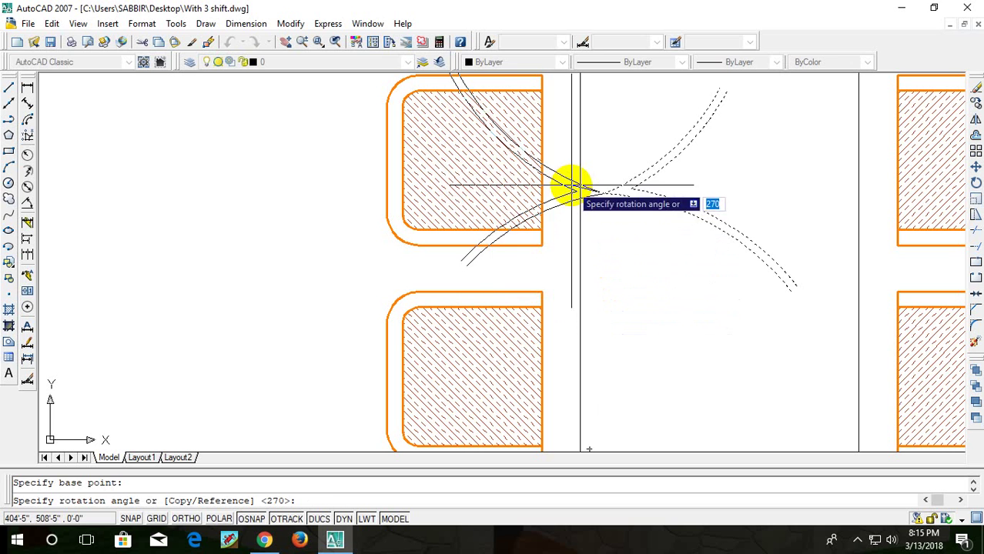
key(F8)
click(566, 193)
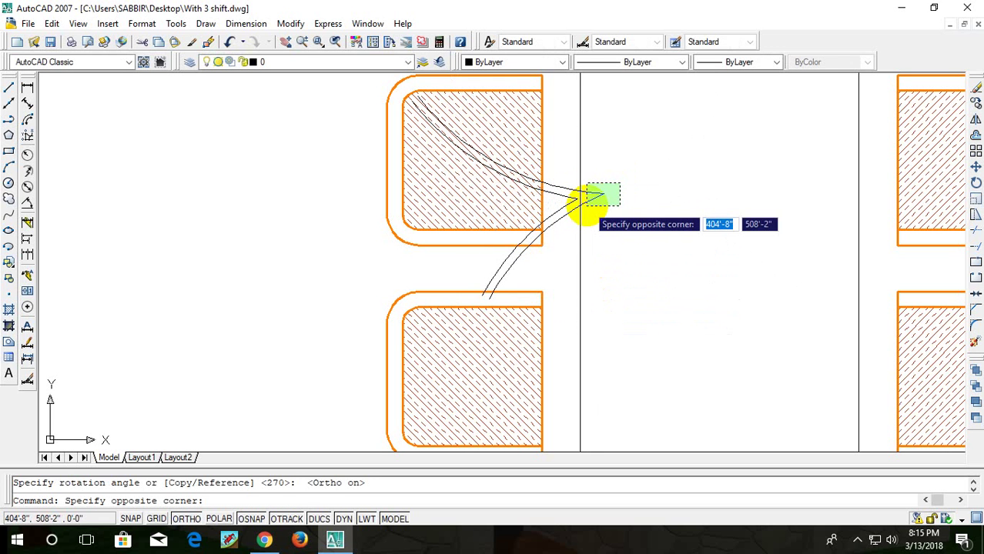
key(Return)
click(643, 207)
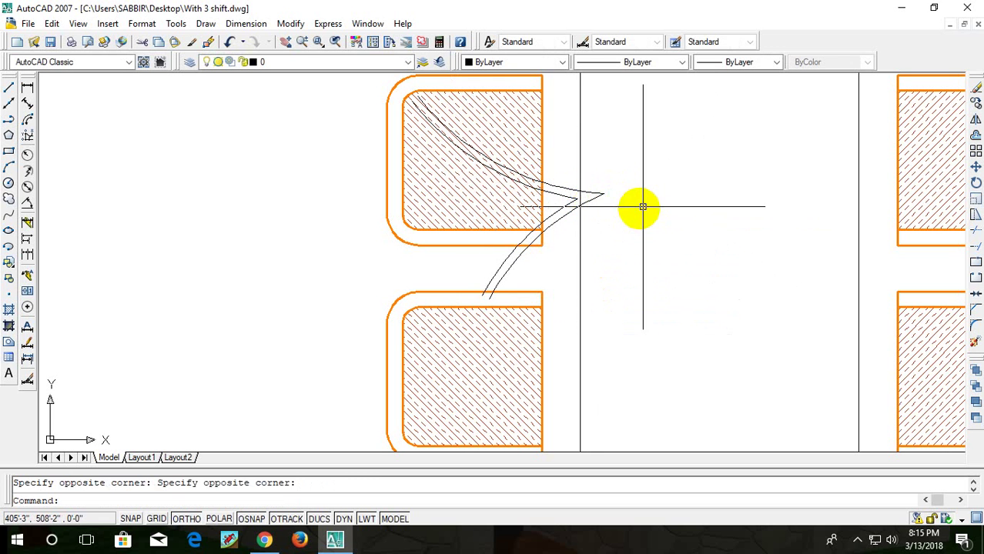
key(ctrl+z)
key(ctrl+z)
key(ctrl+z)
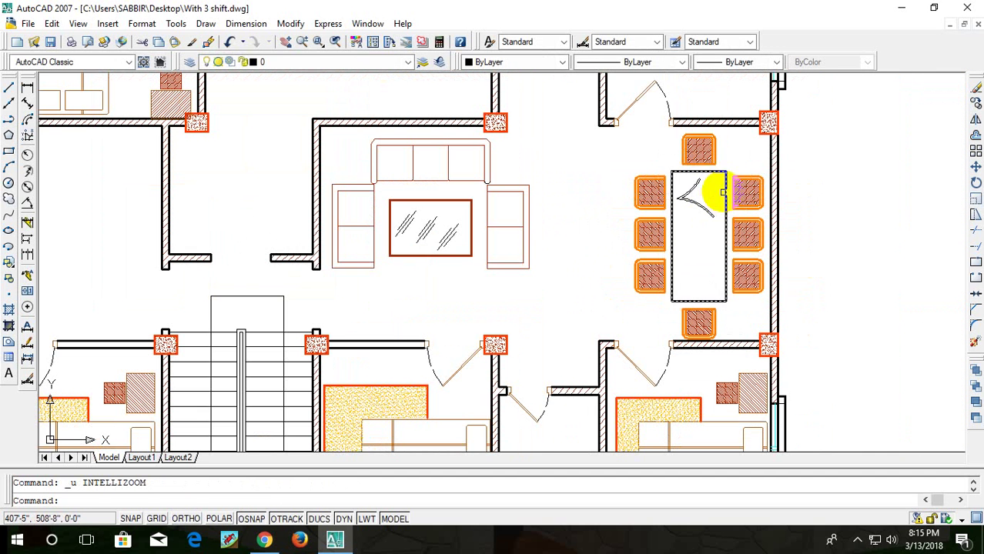
- Copy the four-arc pointed shape from its tip to two positions lower on the table
click(714, 193)
click(688, 252)
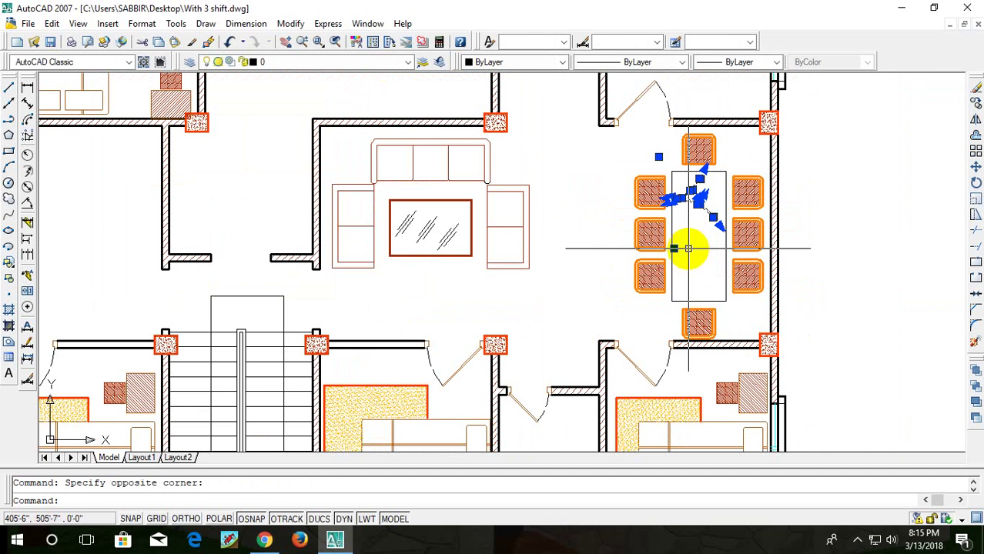
text(c)
key(Return)
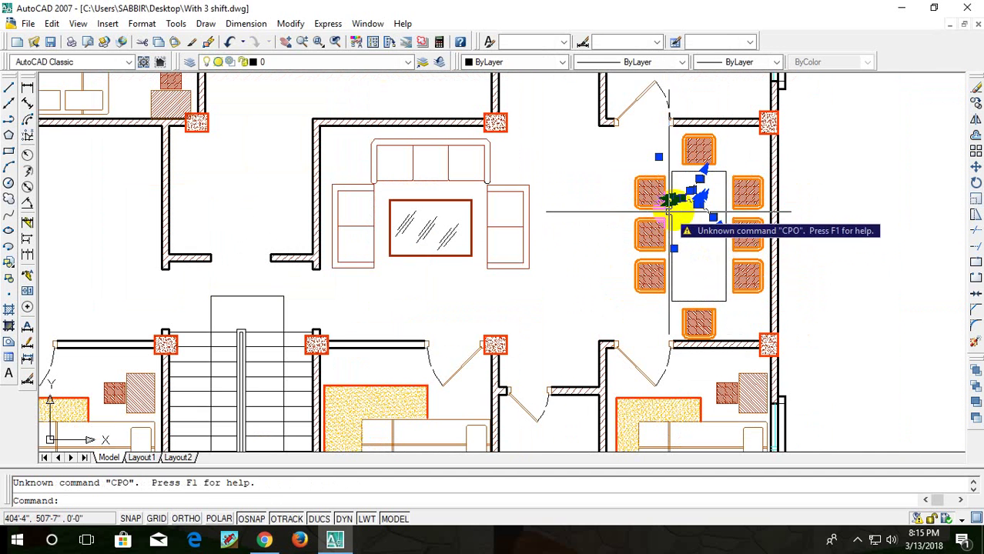
key(Escape)
click(712, 193)
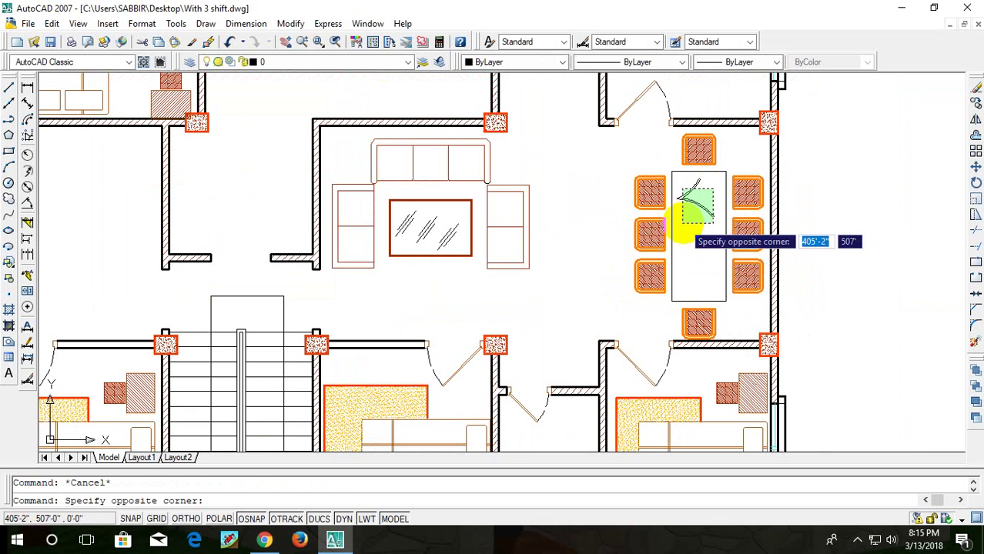
click(683, 222)
text(c)
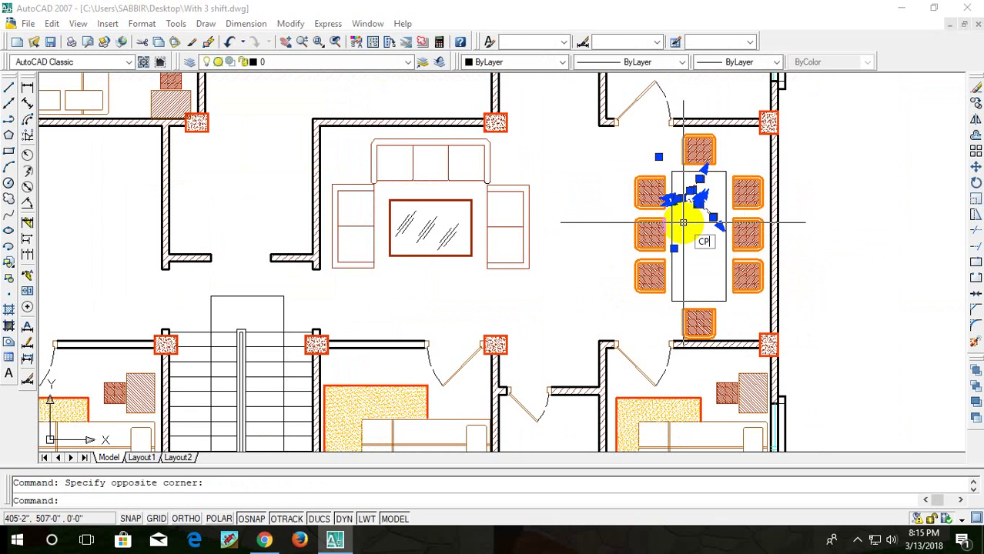
key(Return)
click(686, 199)
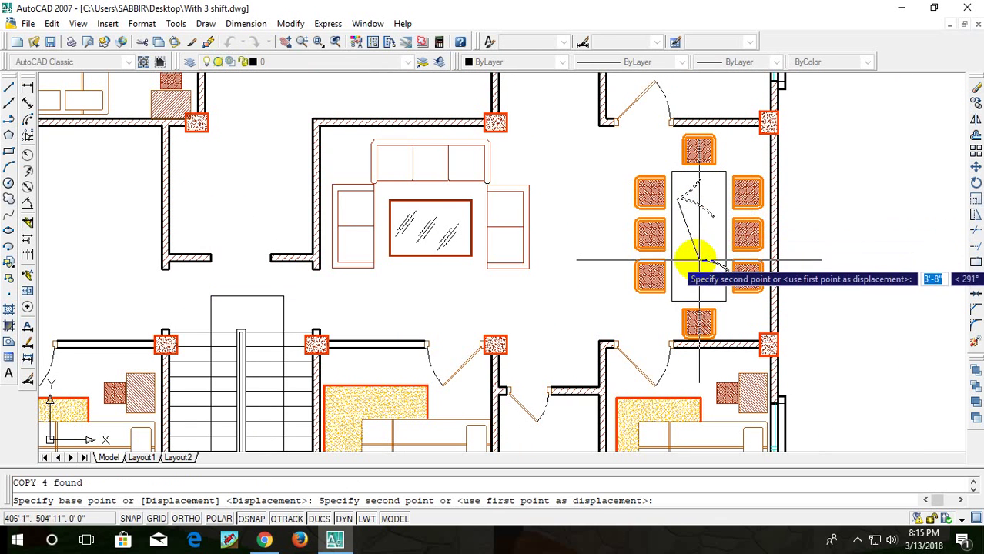
click(687, 260)
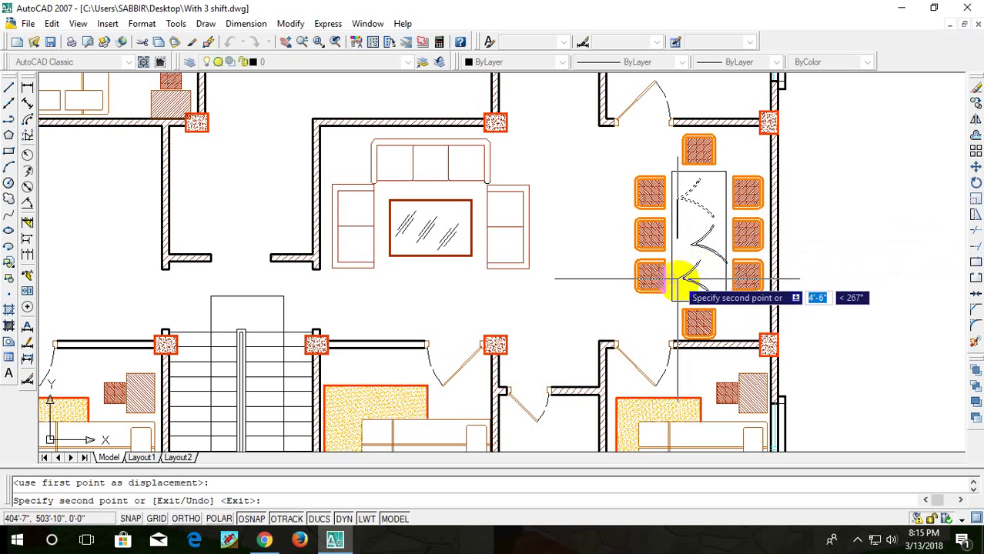
click(681, 274)
- Place further copies of the arc shape down the tabletop and re-centre the view
scroll(698, 242, up, 3)
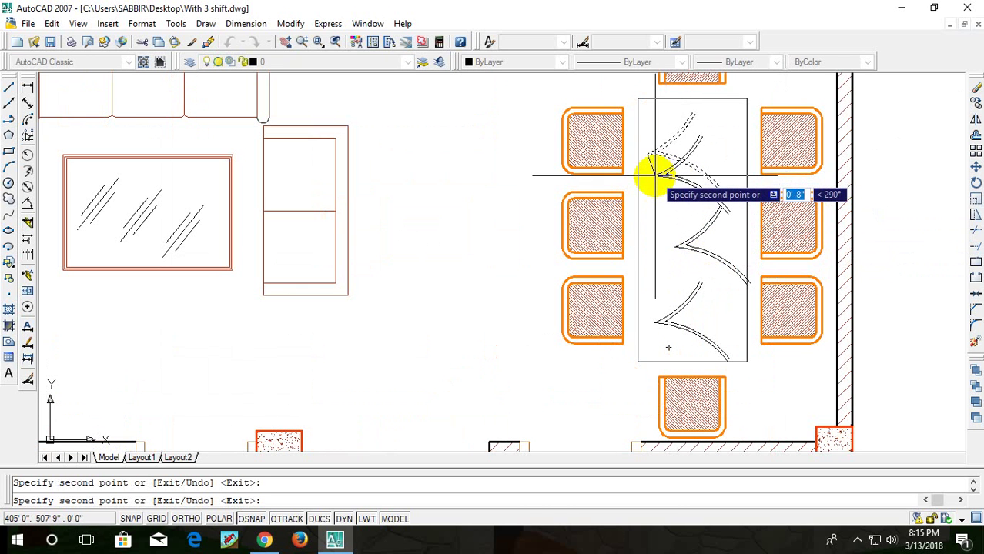
click(654, 177)
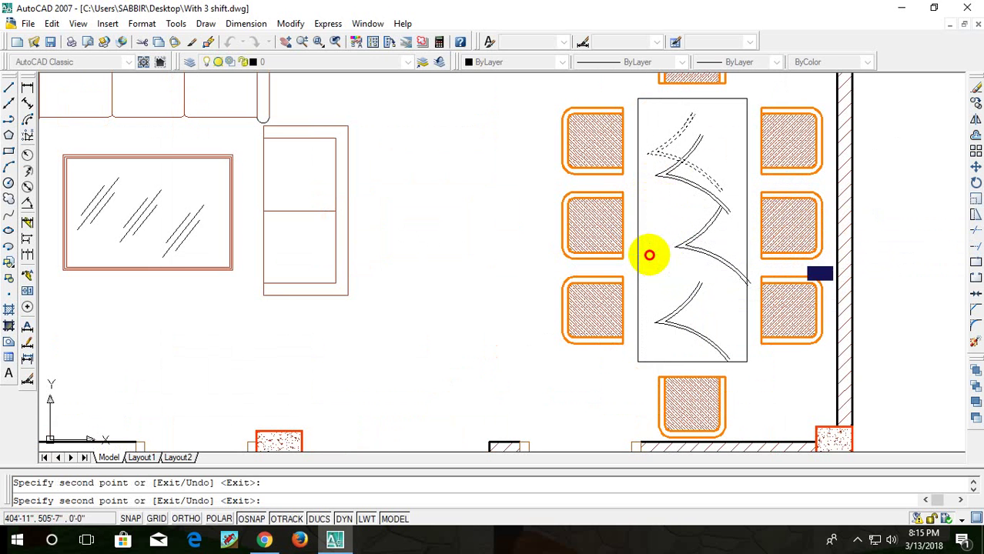
click(650, 256)
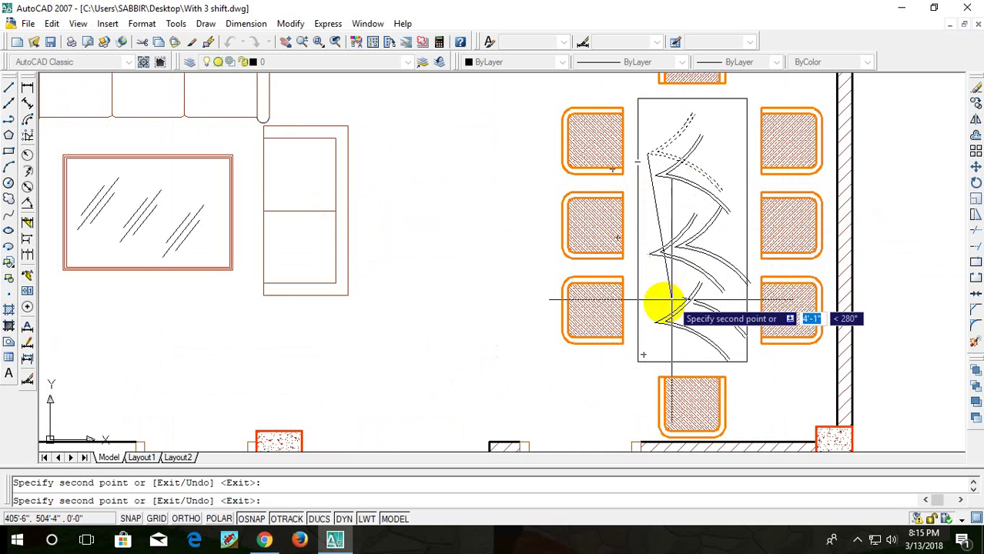
click(667, 312)
scroll(679, 183, down, 3)
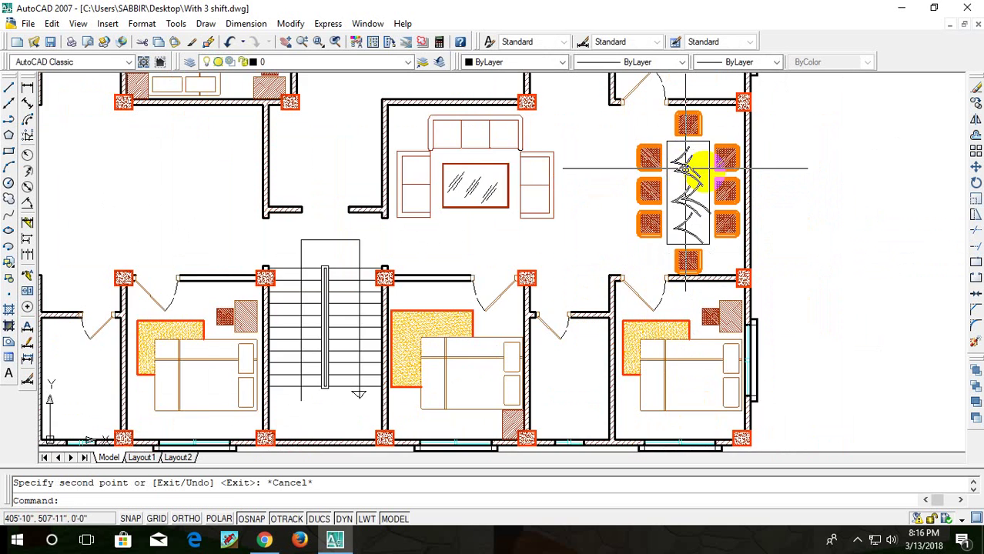
scroll(693, 178, up, 2)
middle_drag(671, 187, 706, 239)
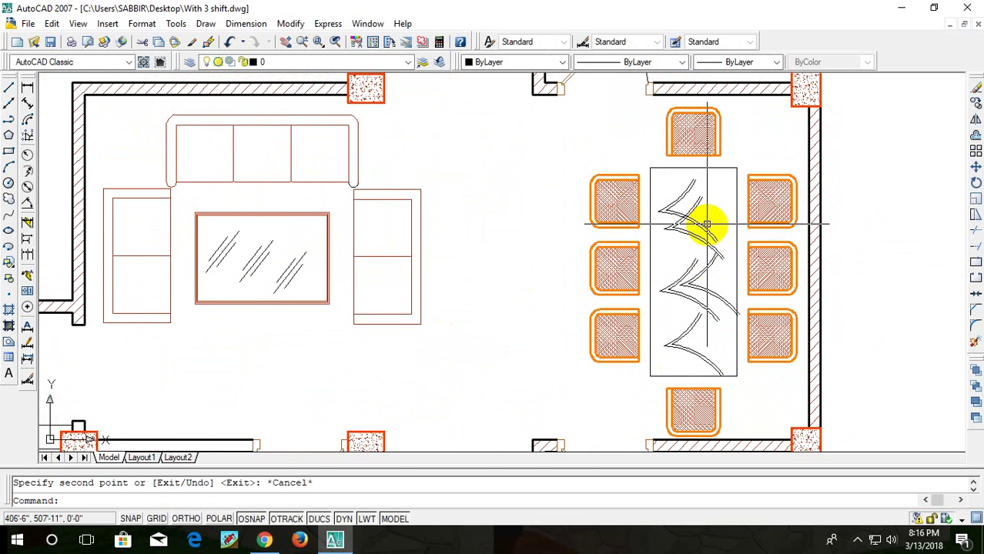
click(683, 198)
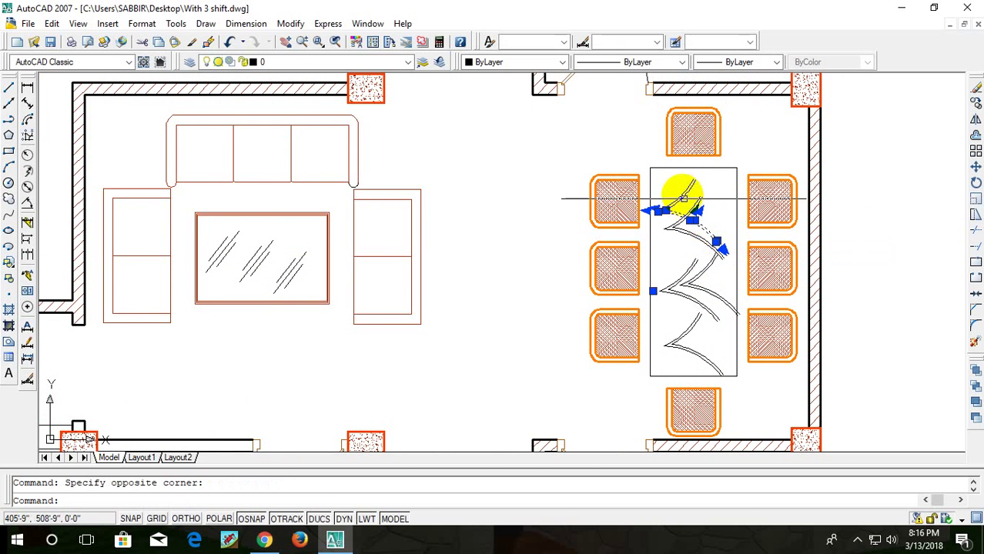
click(698, 177)
click(676, 195)
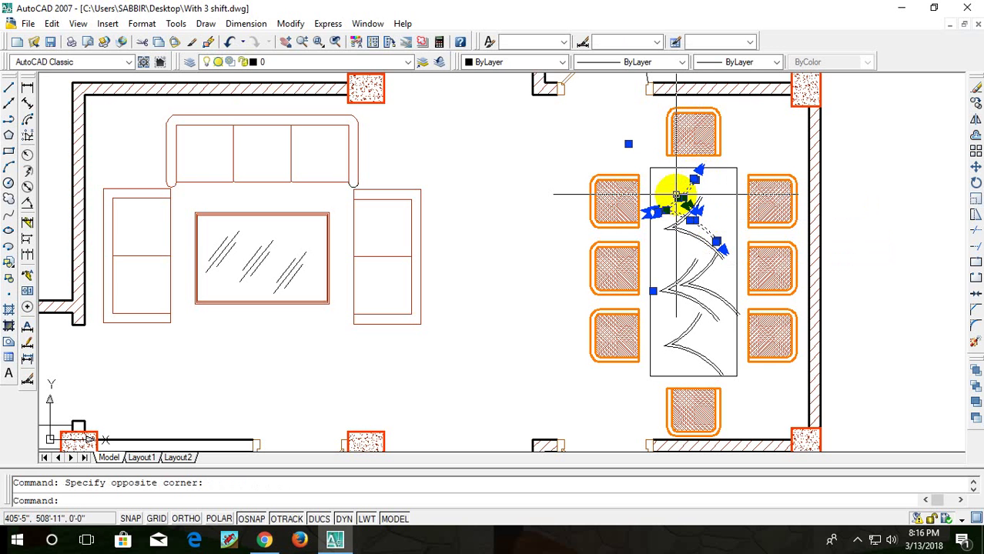
text(m)
key(Return)
click(658, 207)
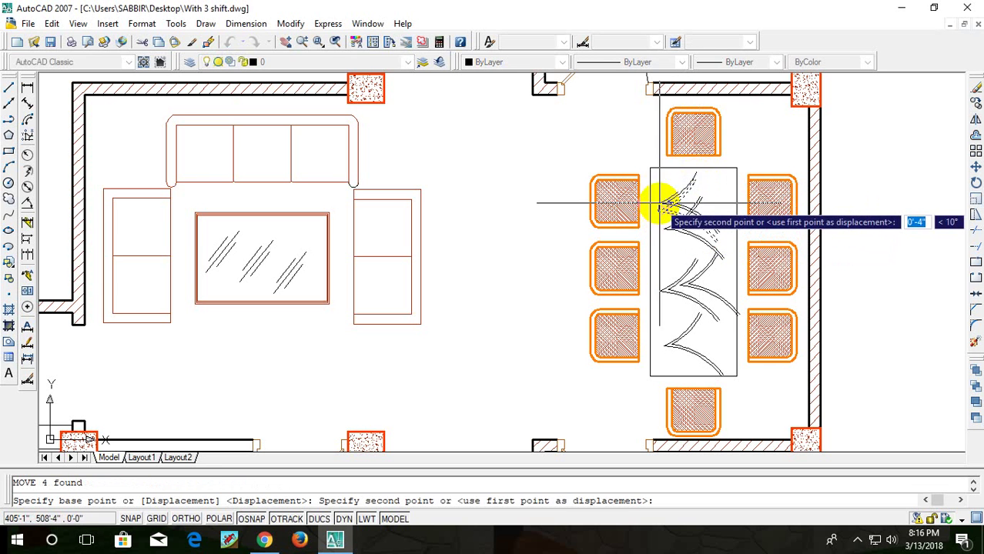
key(Escape)
scroll(698, 215, down, 2)
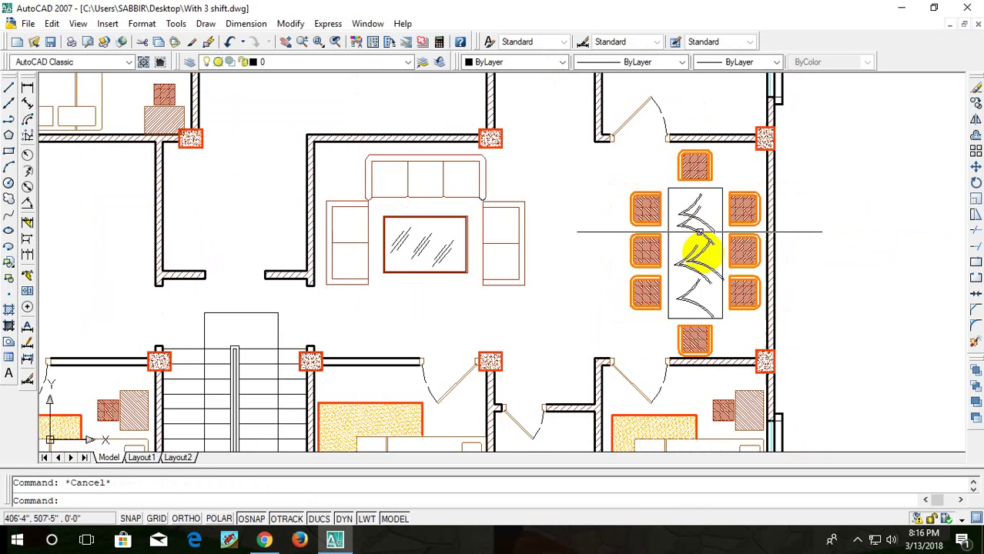
scroll(708, 261, up, 3)
middle_drag(710, 284, 709, 259)
scroll(726, 268, up, 2)
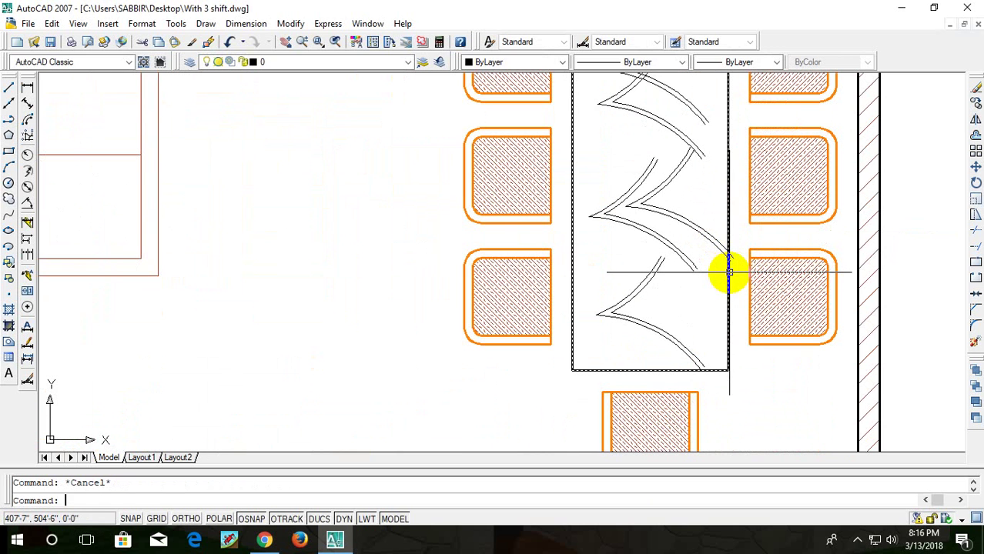
text(TR)
key(Return)
key(Return)
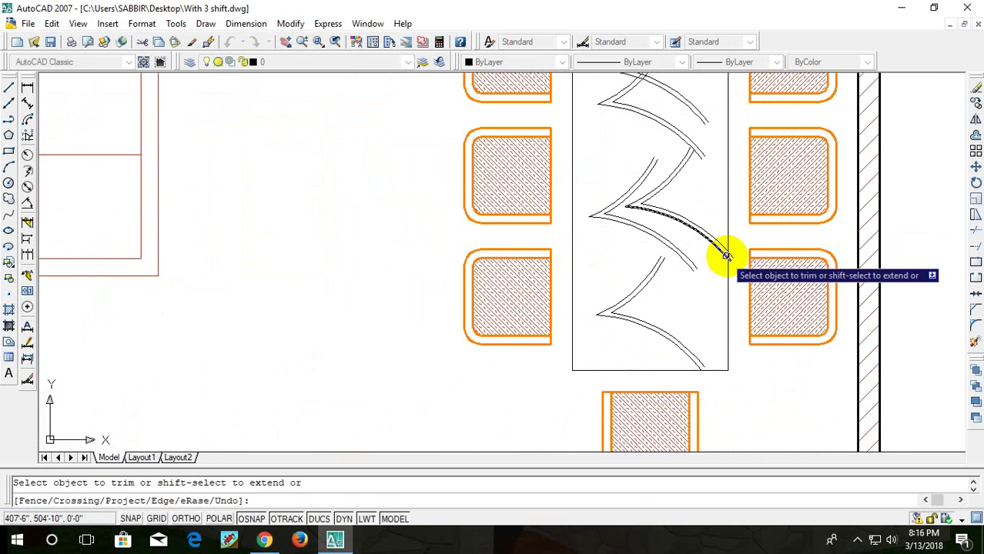
scroll(724, 257, up, 4)
click(735, 267)
click(733, 268)
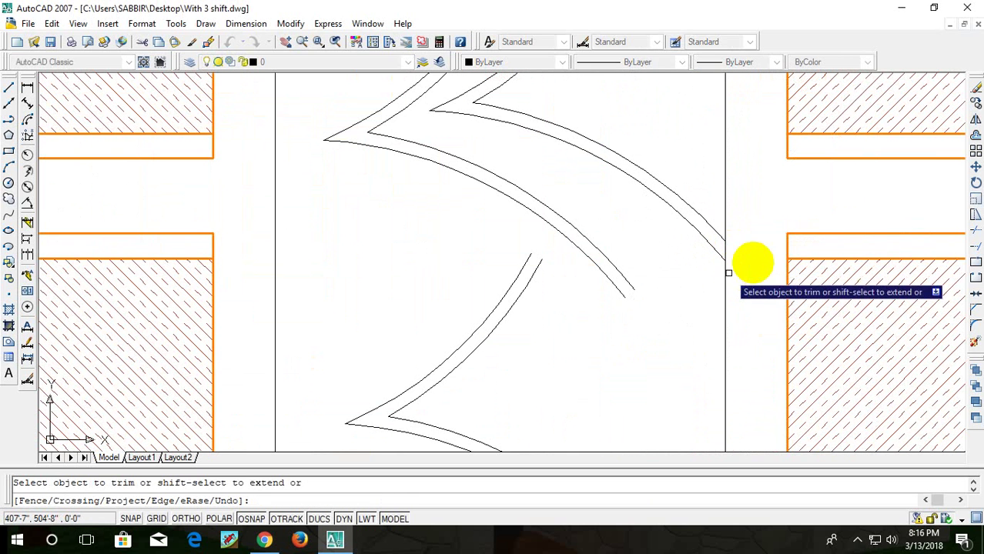
key(Escape)
scroll(731, 234, down, 5)
scroll(733, 260, up, 3)
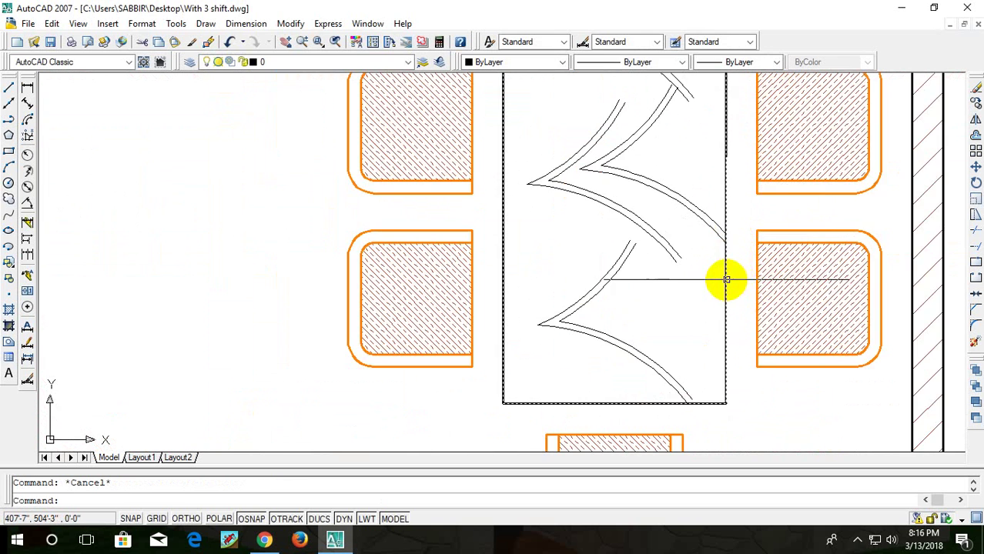
scroll(724, 277, down, 4)
text(o)
key(Return)
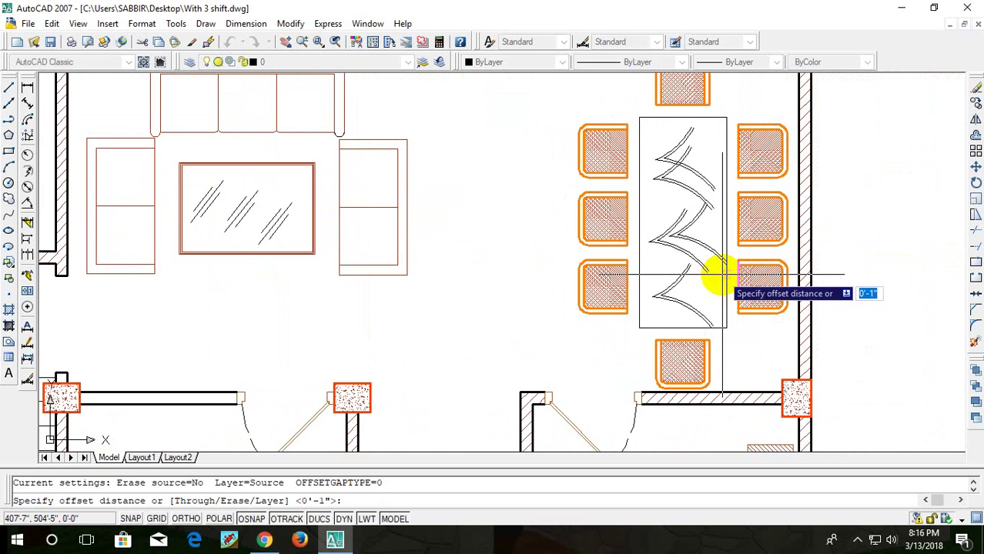
- Explode the dining table block into separate lines after the offset fails
key(Return)
click(716, 300)
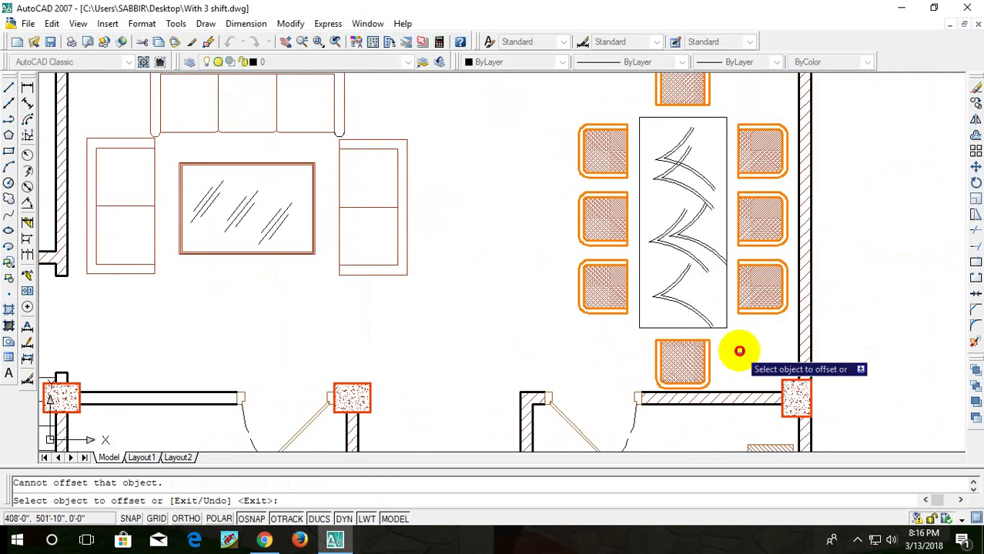
click(726, 312)
key(Escape)
click(725, 324)
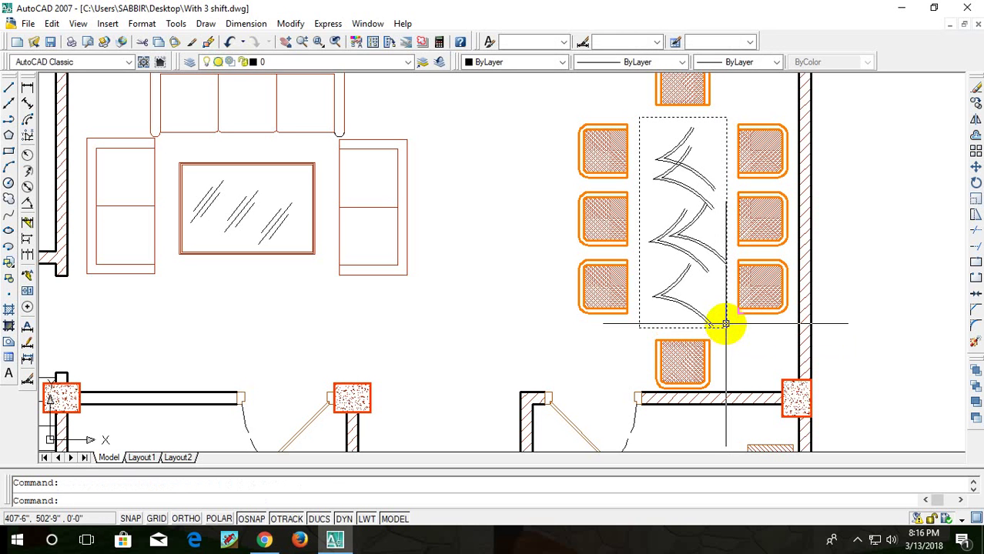
text(x)
key(Return)
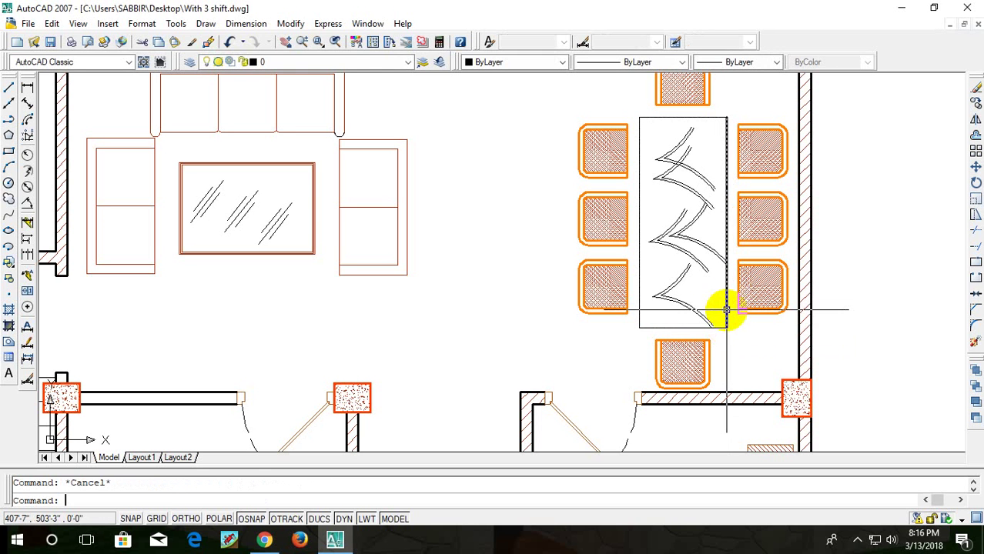
- Offset the table's right edge repeatedly using the Multiple option to start the striped grain
text(o)
key(Return)
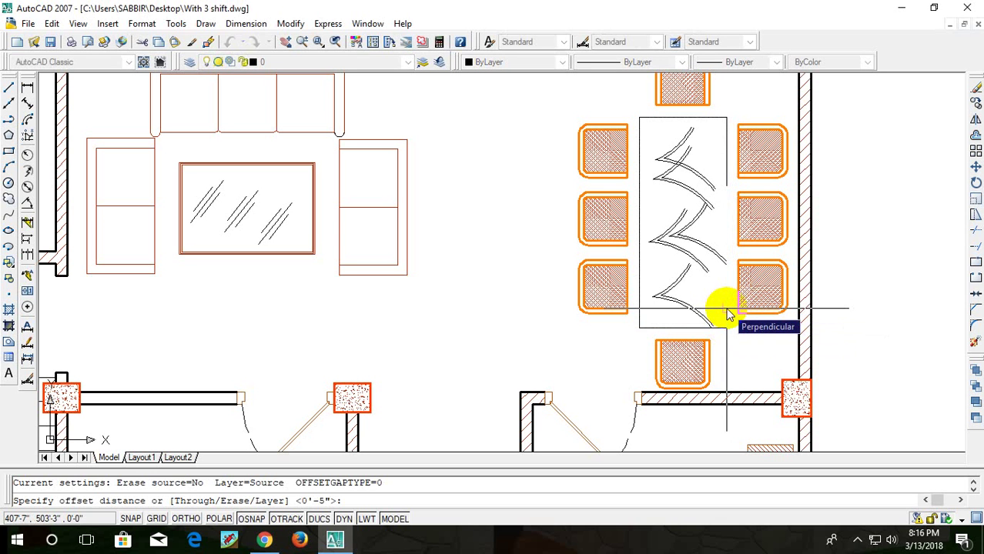
key(Return)
click(717, 296)
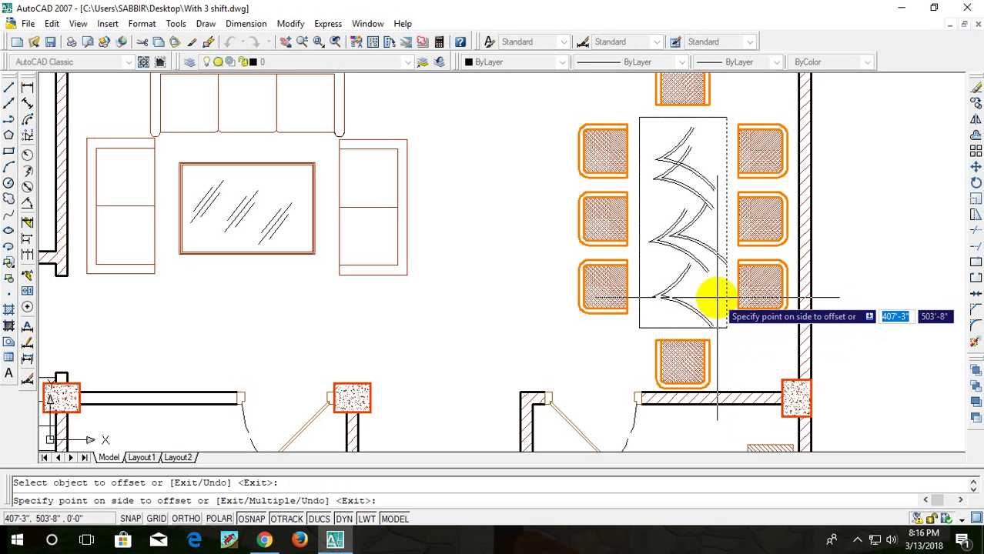
text(m)
key(Return)
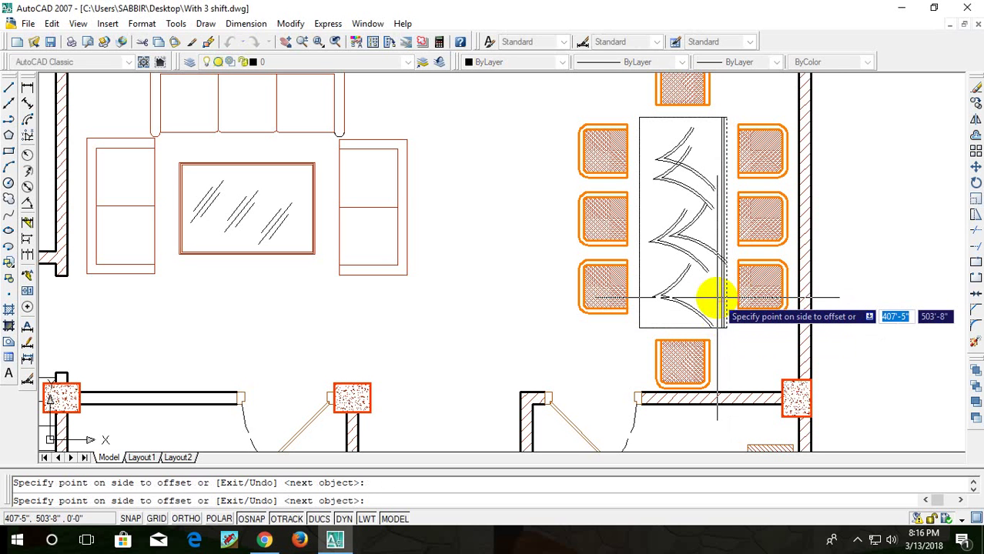
click(703, 292)
click(703, 281)
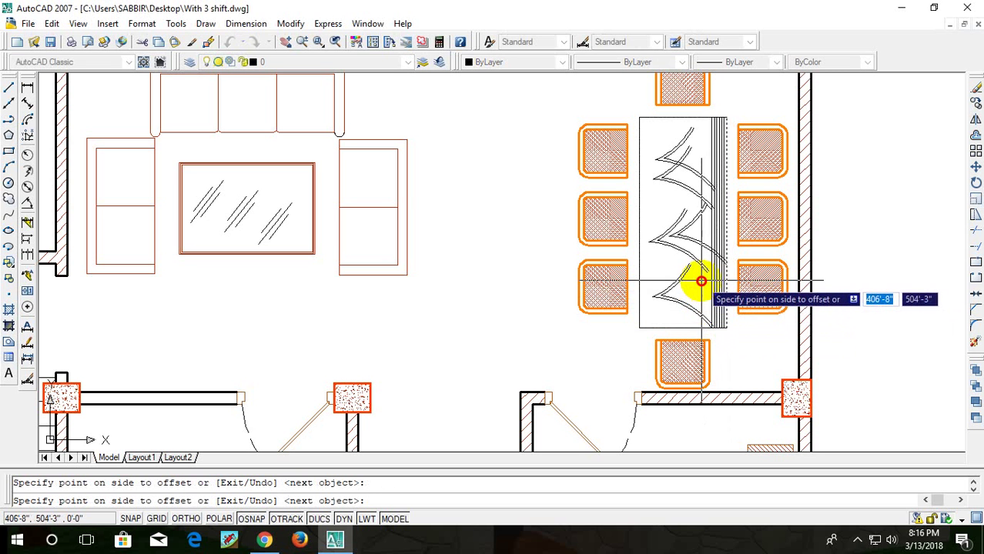
click(698, 281)
click(693, 269)
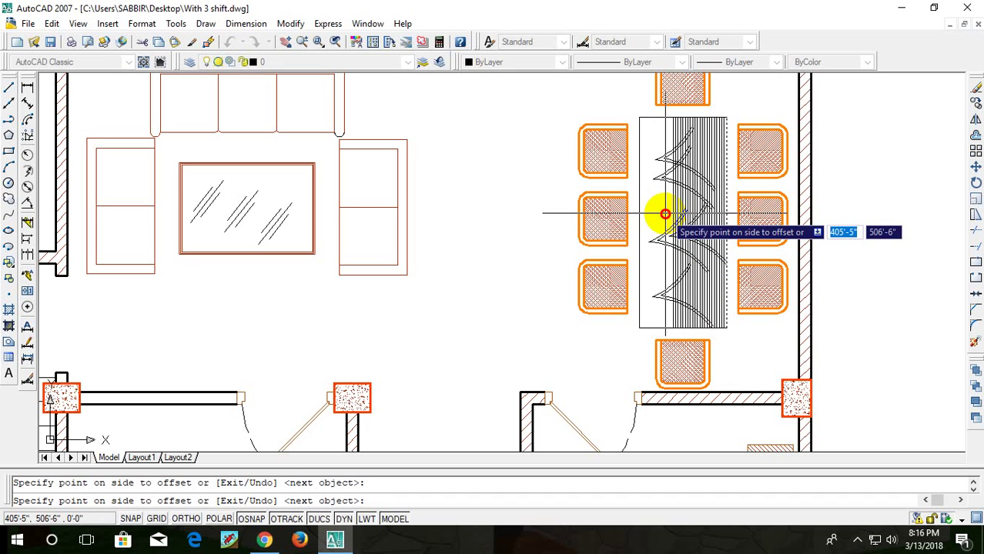
- Continue adding offset lines leftward until the stripes fill the tabletop
click(656, 205)
click(652, 199)
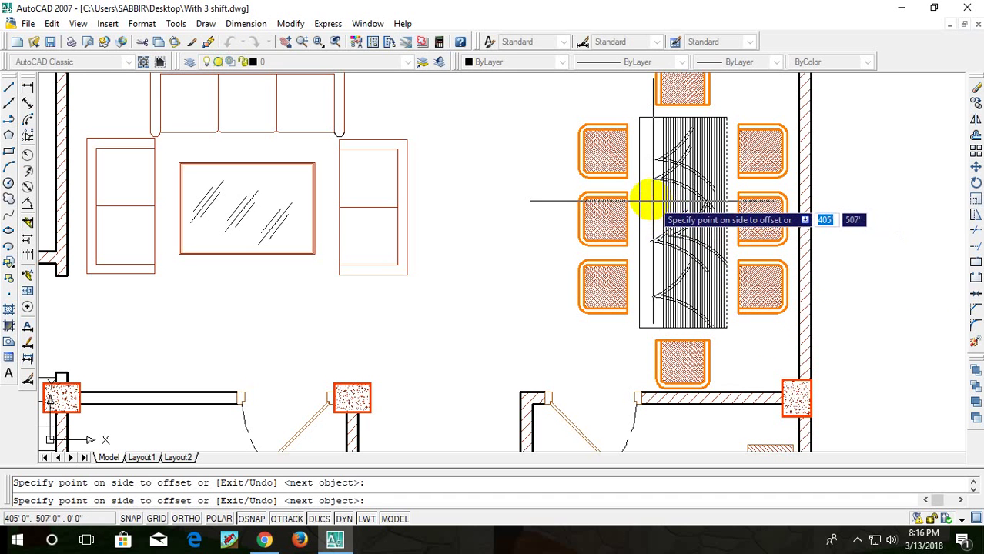
click(650, 199)
click(645, 204)
click(639, 246)
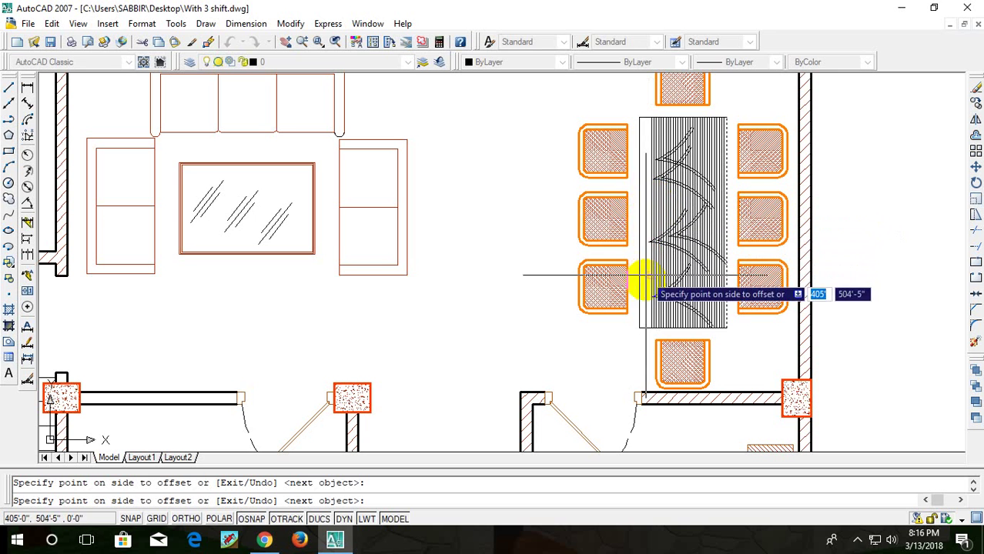
click(639, 290)
click(638, 315)
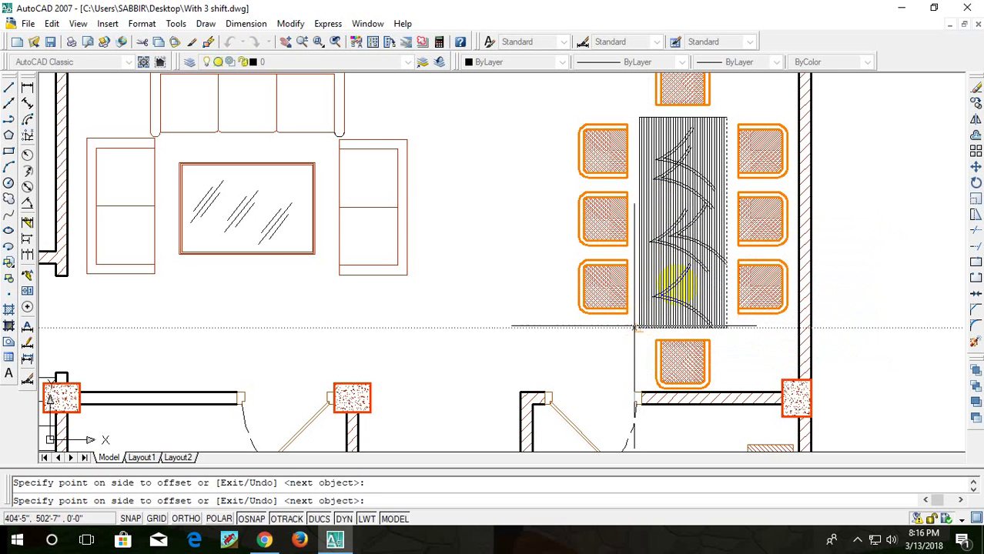
key(Escape)
scroll(724, 316, down, 4)
scroll(740, 226, up, 5)
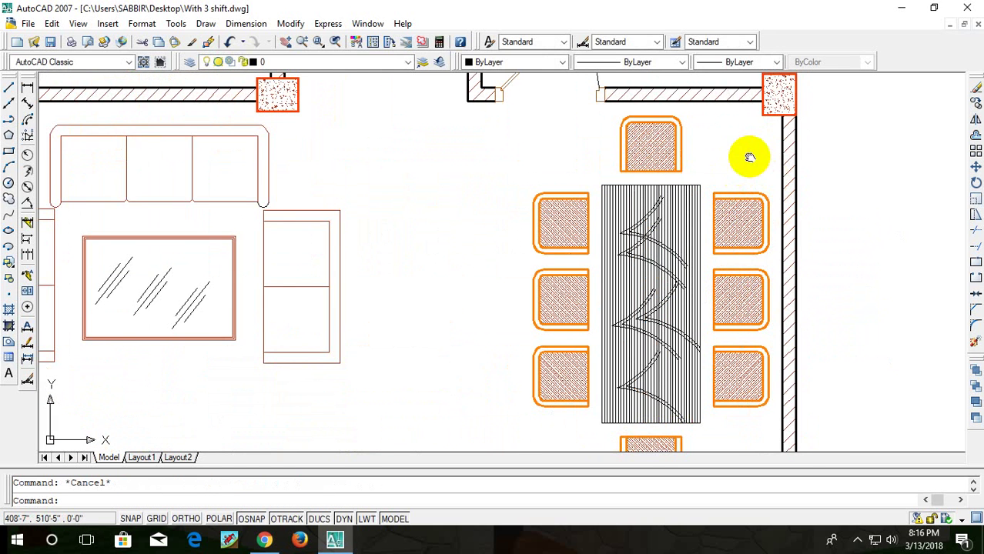
- Match the tabletop lines' properties to the sofa armchair's colour
middle_drag(749, 157, 759, 154)
text(MA)
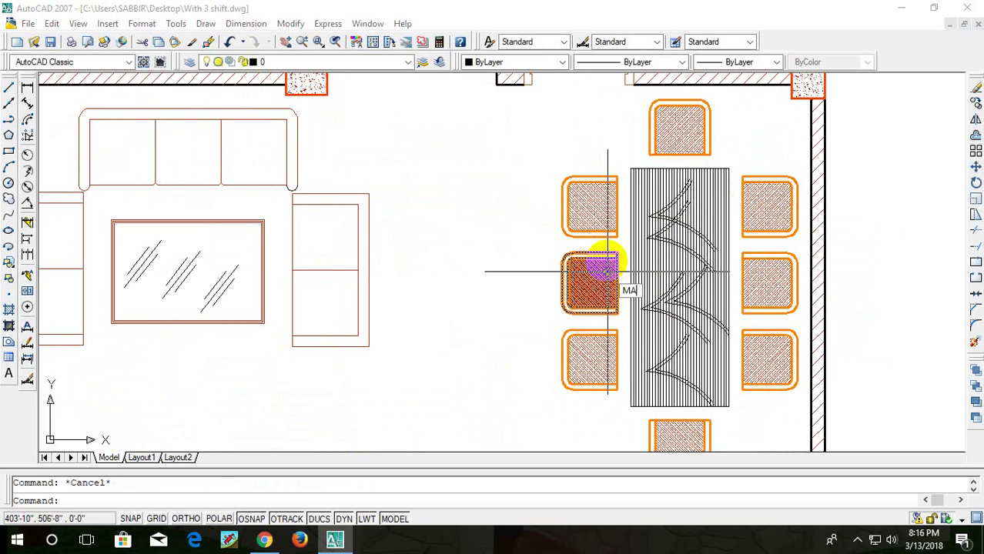
key(Return)
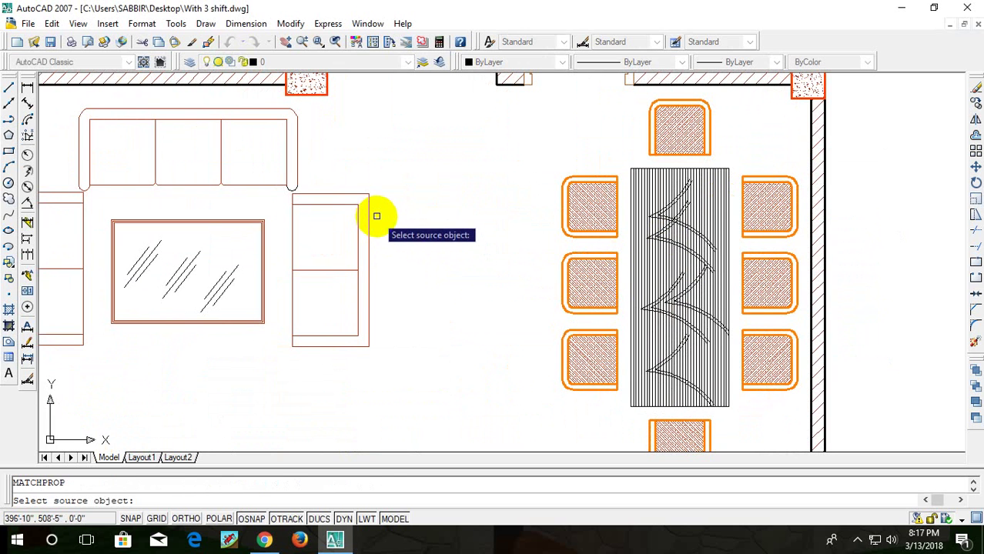
click(361, 192)
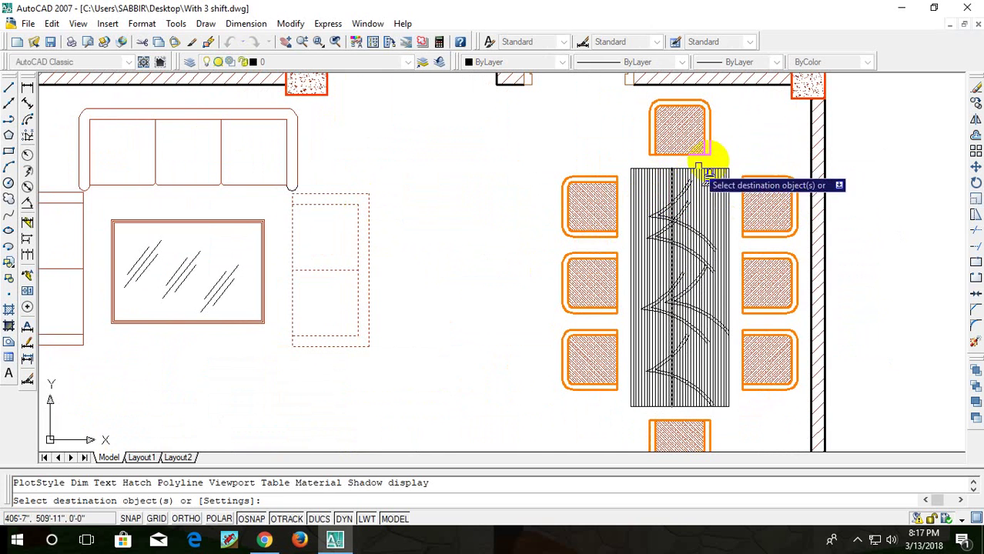
click(727, 158)
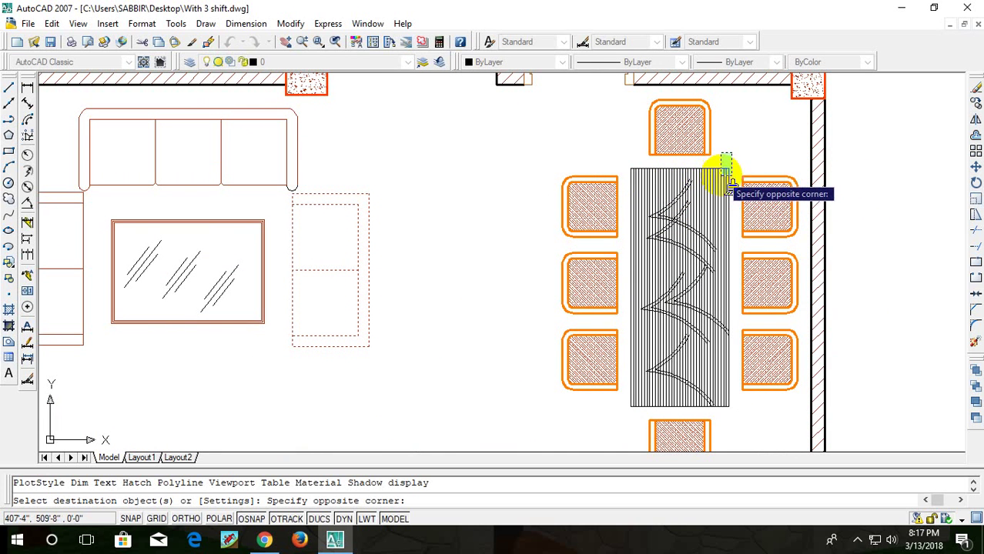
click(727, 183)
click(717, 163)
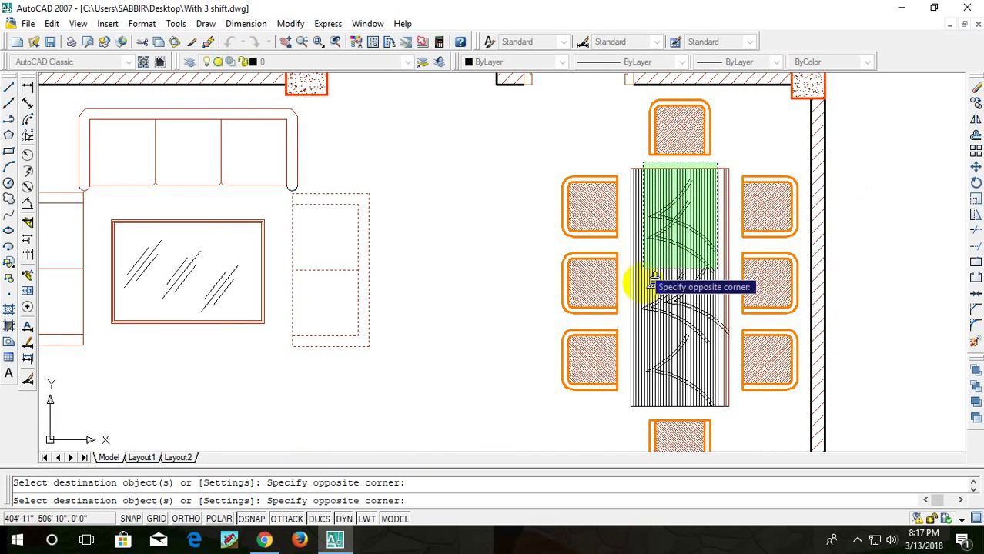
click(639, 419)
key(Escape)
- Crossing-window select the right-hand unit's dining table and chairs
scroll(708, 262, down, 3)
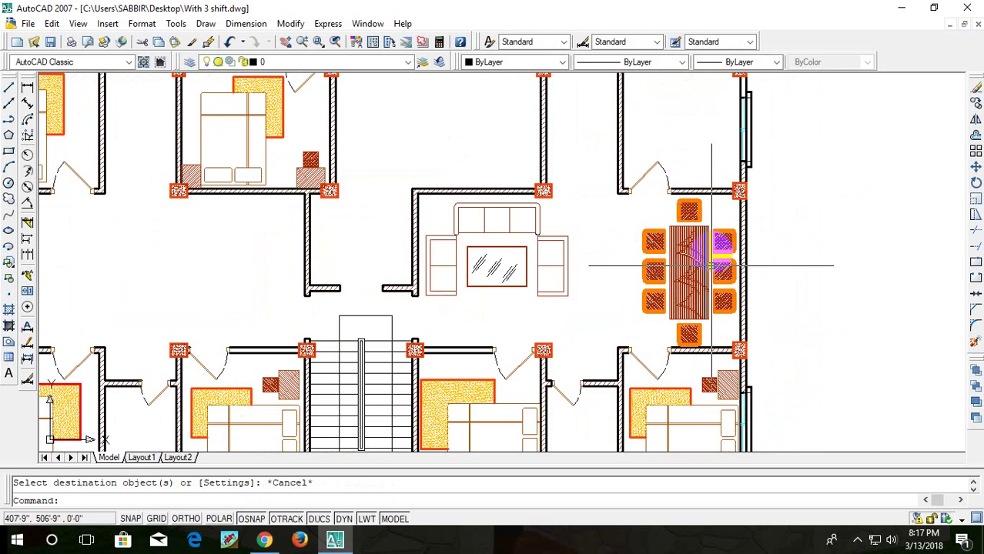
scroll(712, 266, up, 3)
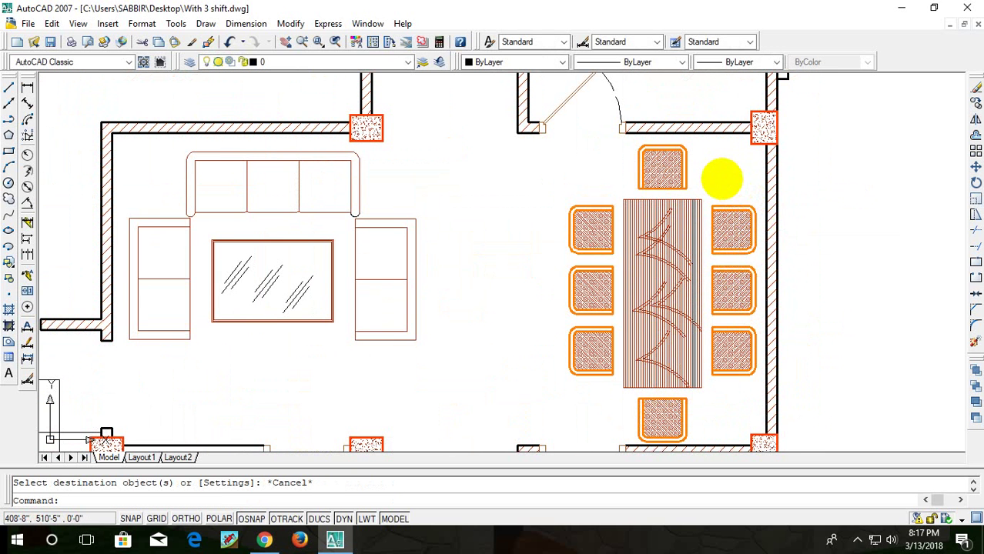
scroll(762, 215, down, 3)
scroll(746, 220, down, 3)
middle_drag(707, 286, 793, 225)
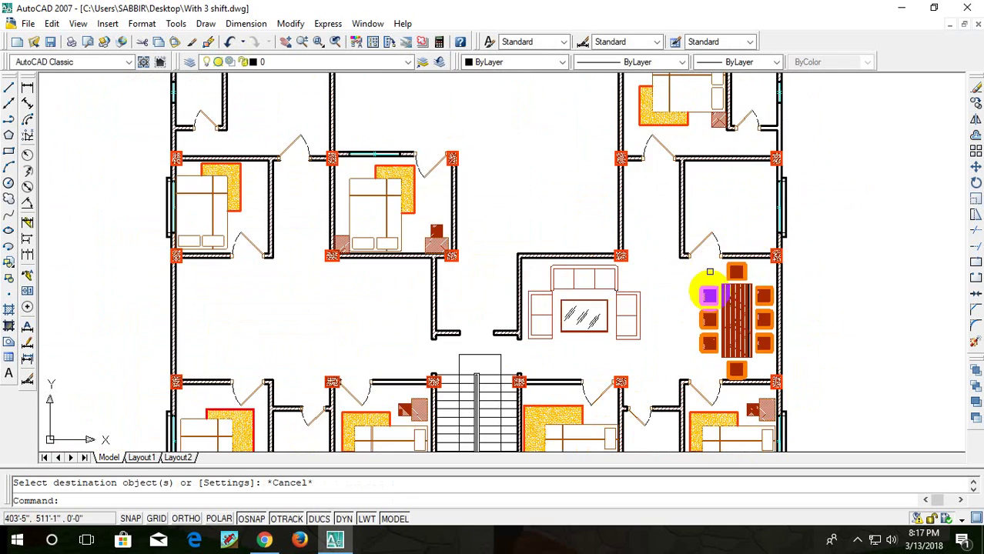
scroll(783, 226, down, 5)
scroll(783, 226, up, 5)
scroll(693, 223, up, 3)
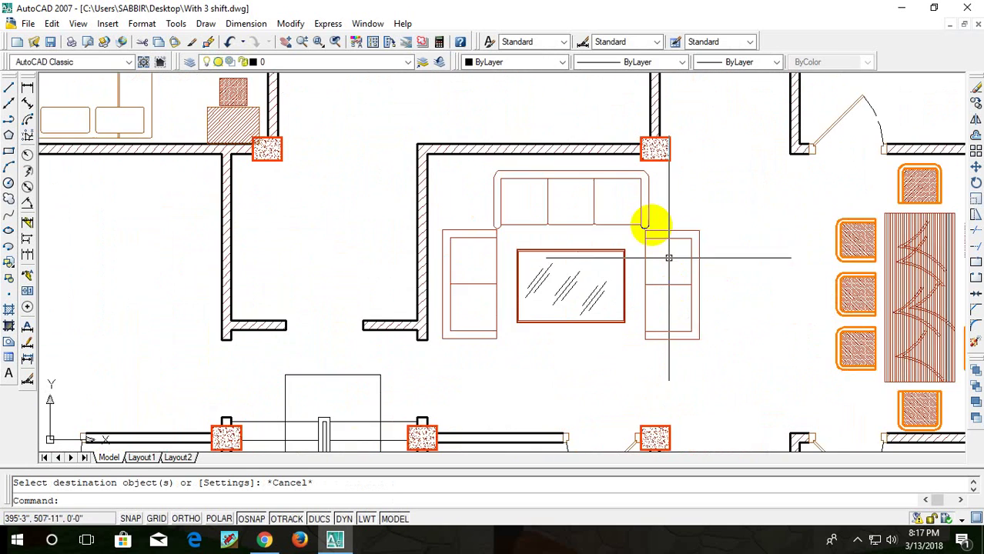
middle_drag(651, 219, 750, 266)
scroll(751, 265, down, 3)
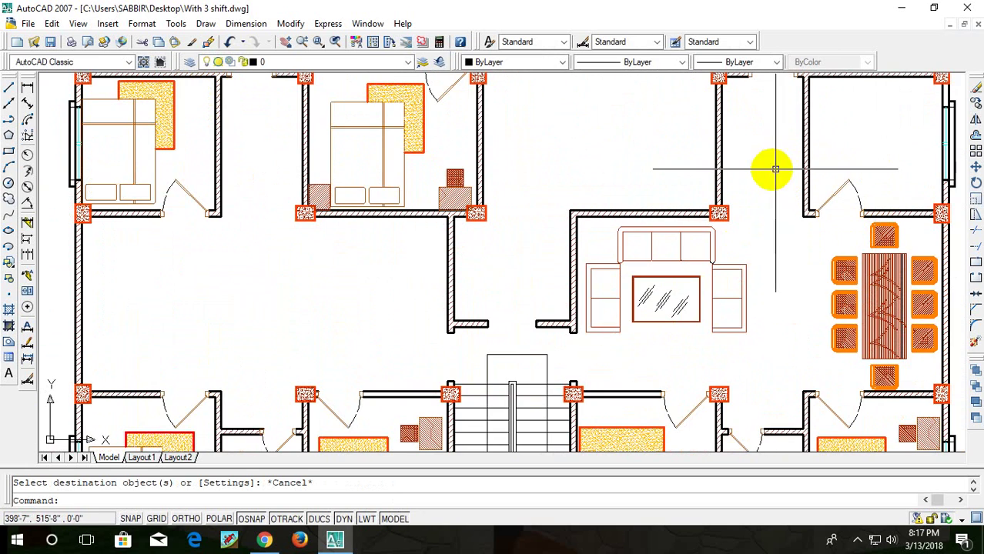
scroll(769, 165, up, 1)
mouse_move(769, 165)
middle_down()
mouse_move(789, 271)
mouse_move(773, 208)
middle_up()
scroll(789, 271, down, 2)
scroll(690, 214, up, 1)
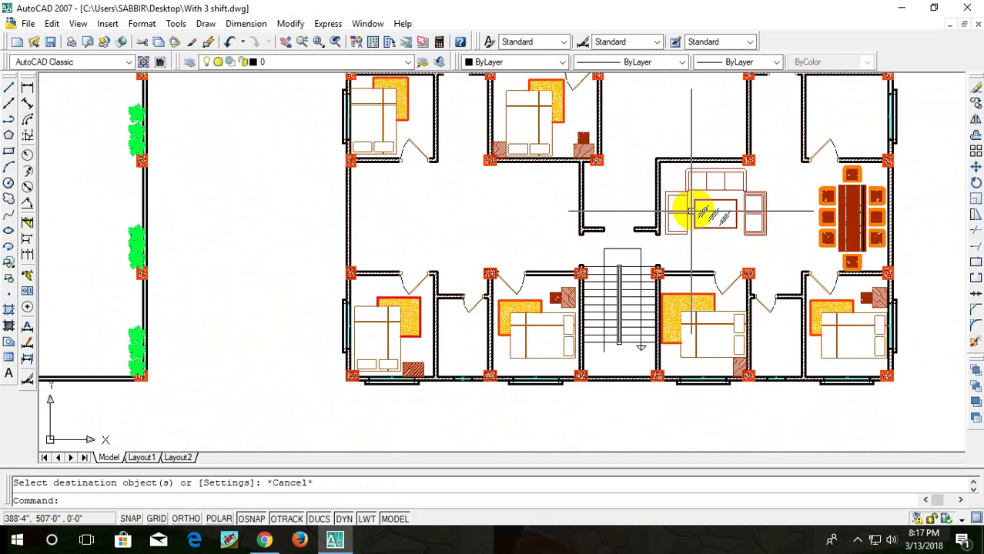
scroll(690, 213, up, 1)
scroll(841, 189, up, 3)
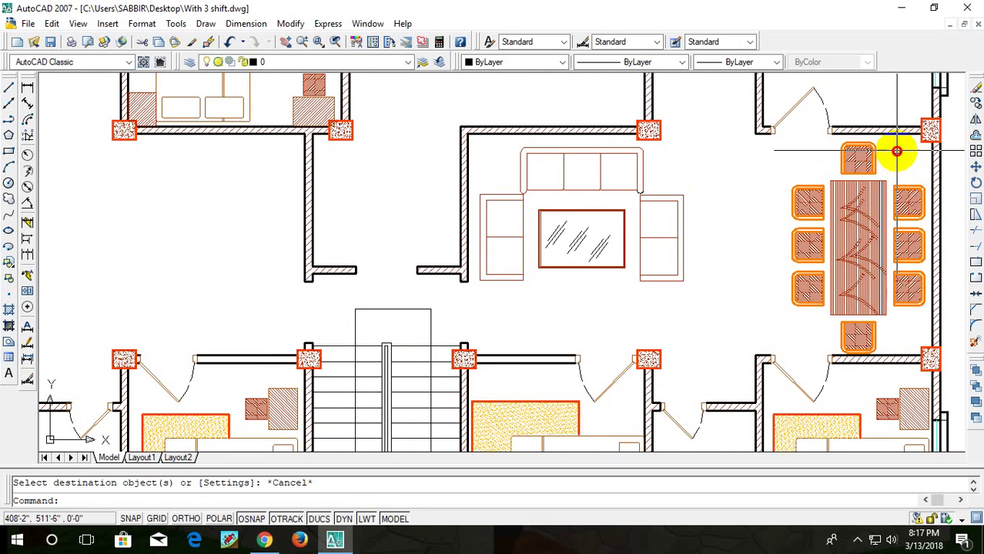
drag(896, 151, 775, 328)
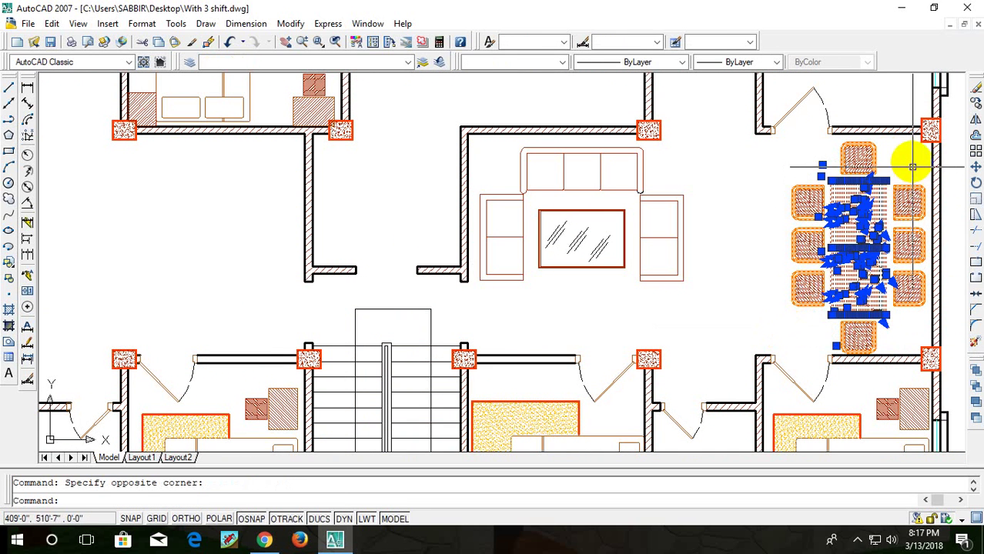
- Mirror the dining table, chairs and sofa set across a vertical Ortho line, keeping the originals
drag(912, 167, 760, 331)
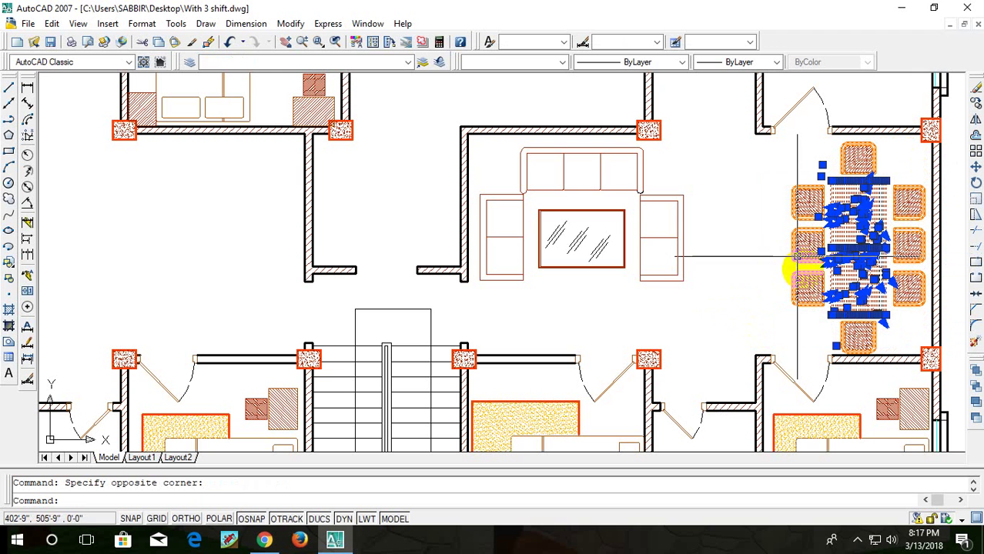
drag(699, 163, 512, 298)
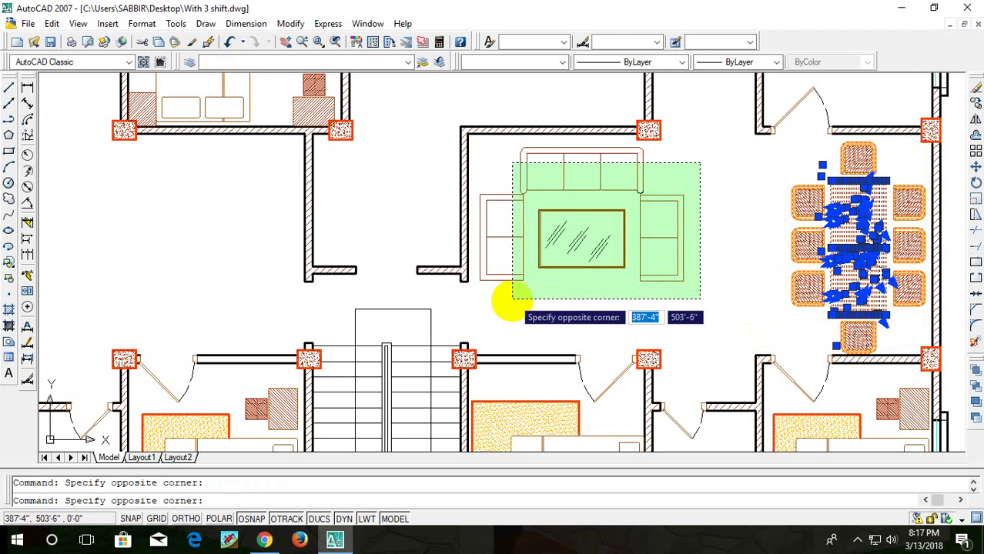
click(512, 298)
middle_drag(718, 234, 820, 177)
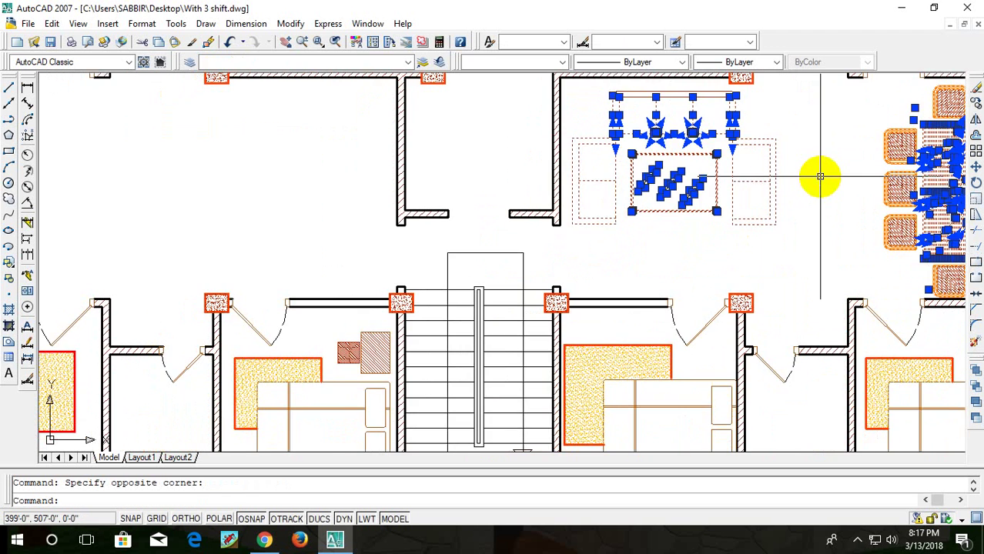
scroll(821, 177, down, 3)
text(MI)
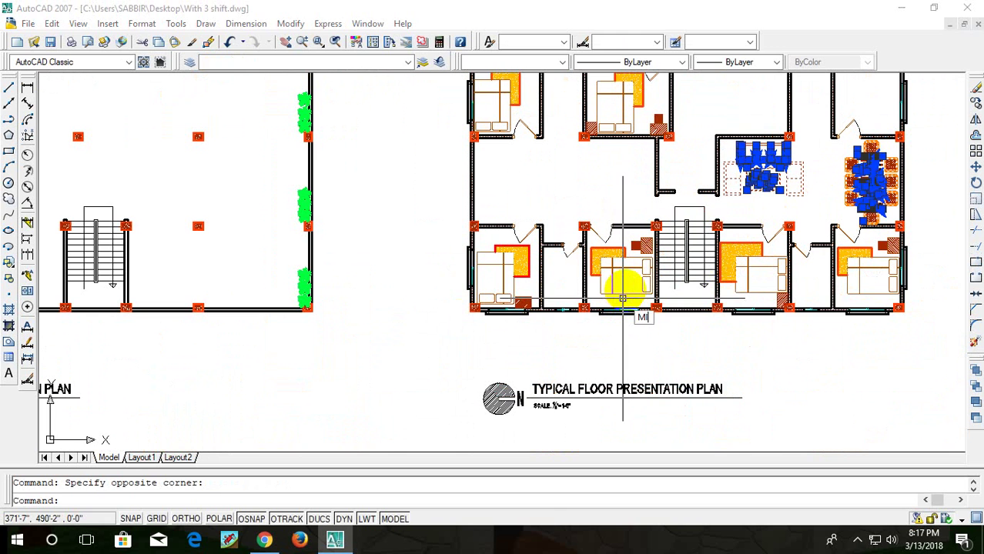
key(Return)
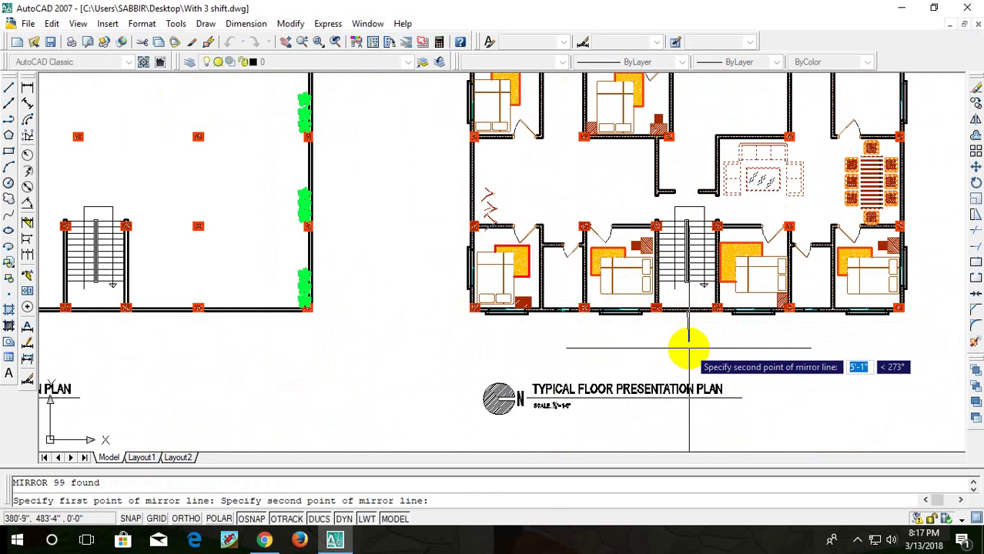
key(F8)
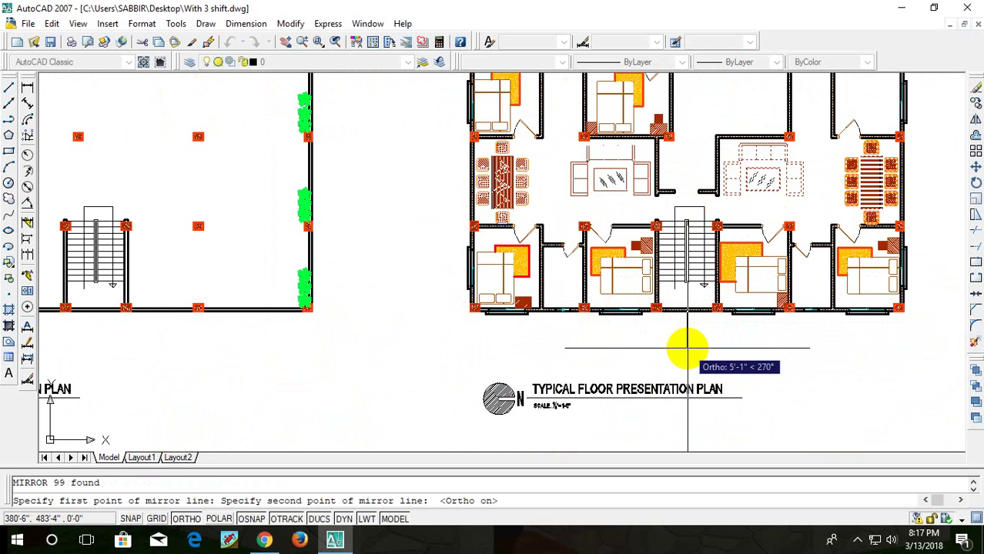
click(688, 349)
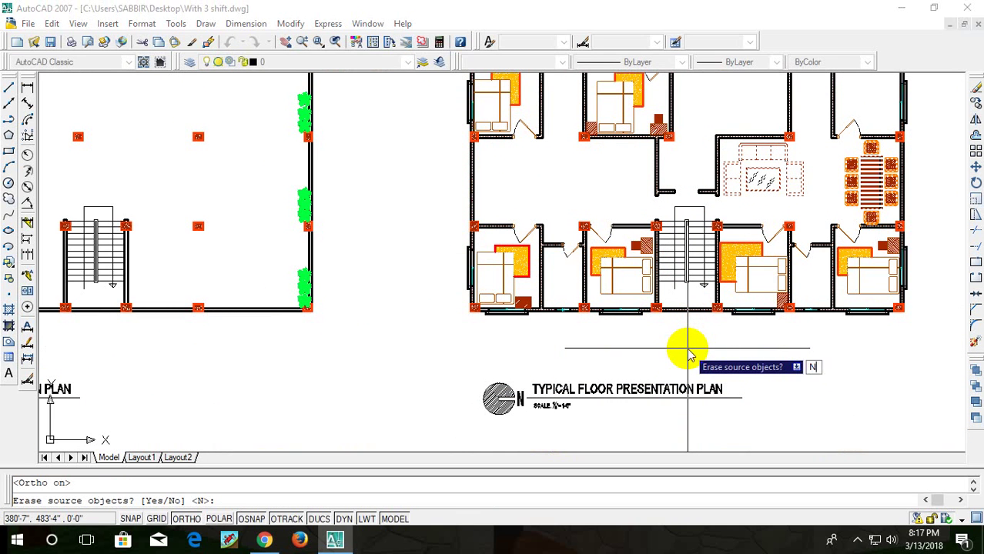
key(Return)
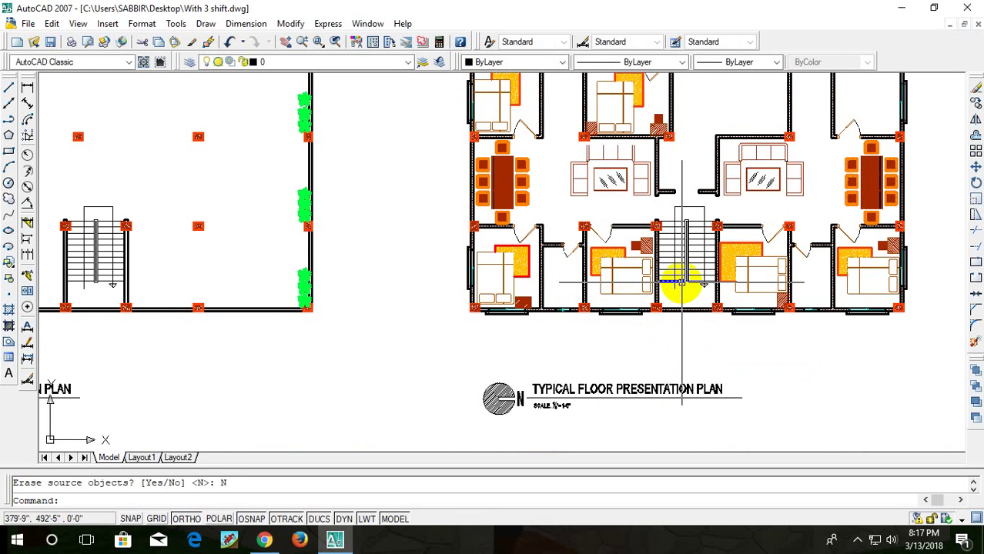
- Select the back and remaining pieces of the right-hand sofa
scroll(757, 187, up, 2)
scroll(785, 154, up, 1)
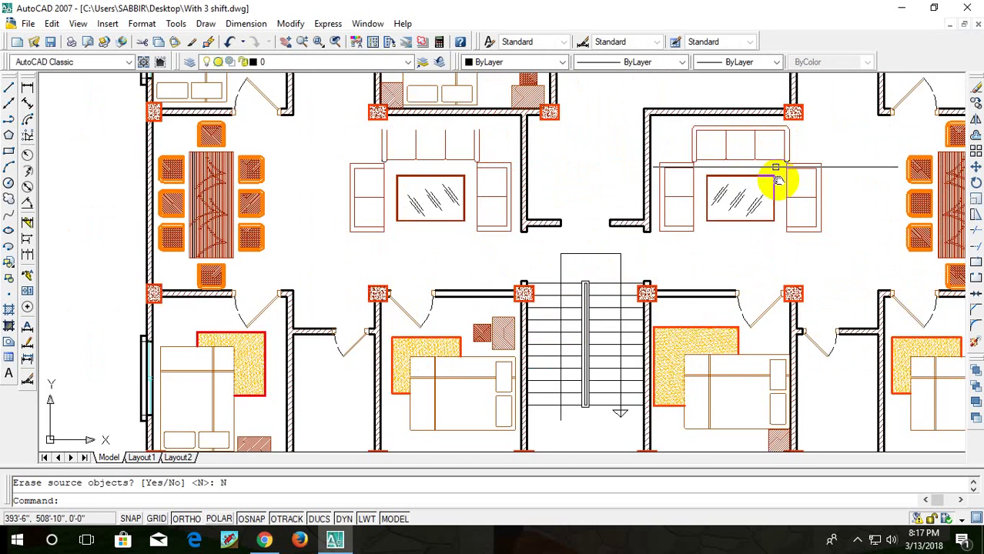
middle_drag(772, 176, 786, 254)
key(Escape)
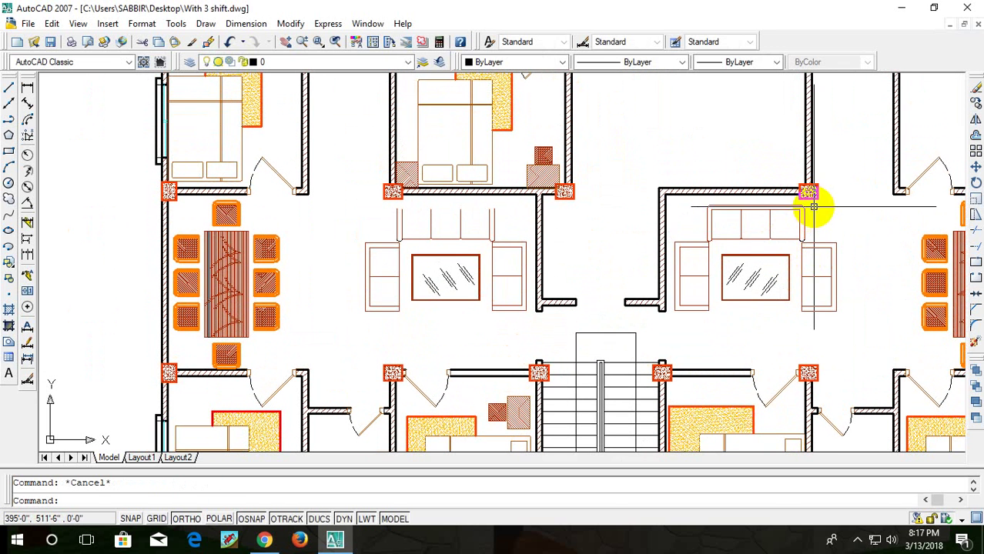
click(813, 206)
click(685, 230)
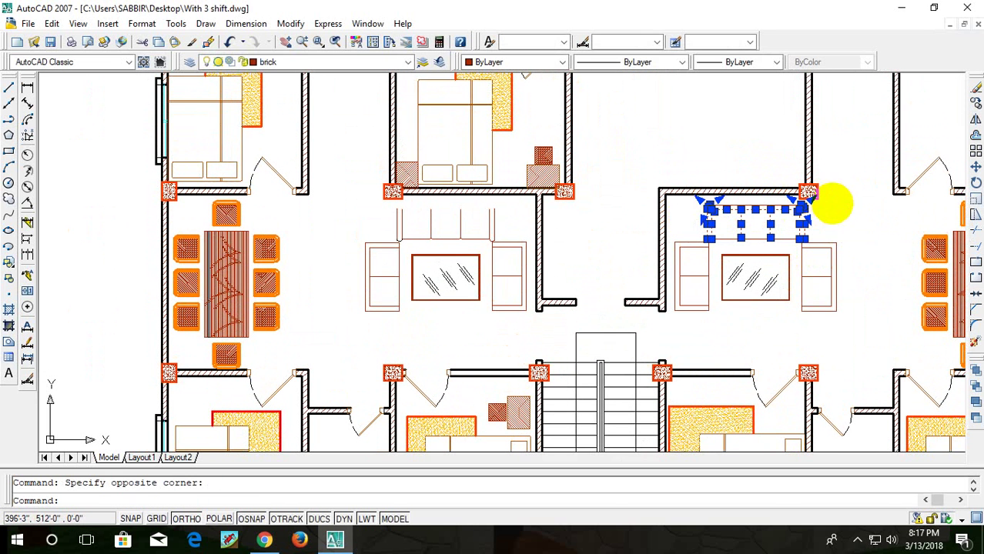
click(832, 205)
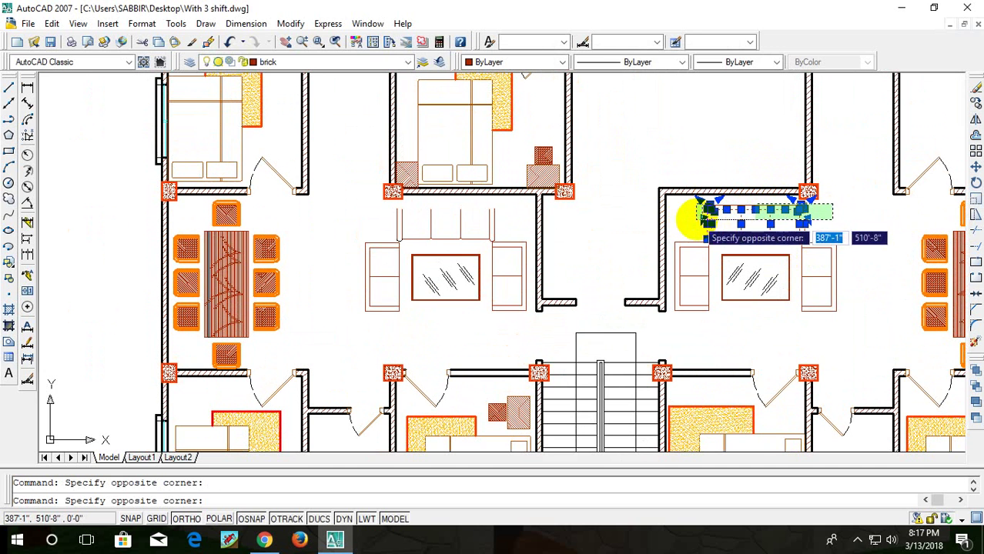
click(697, 220)
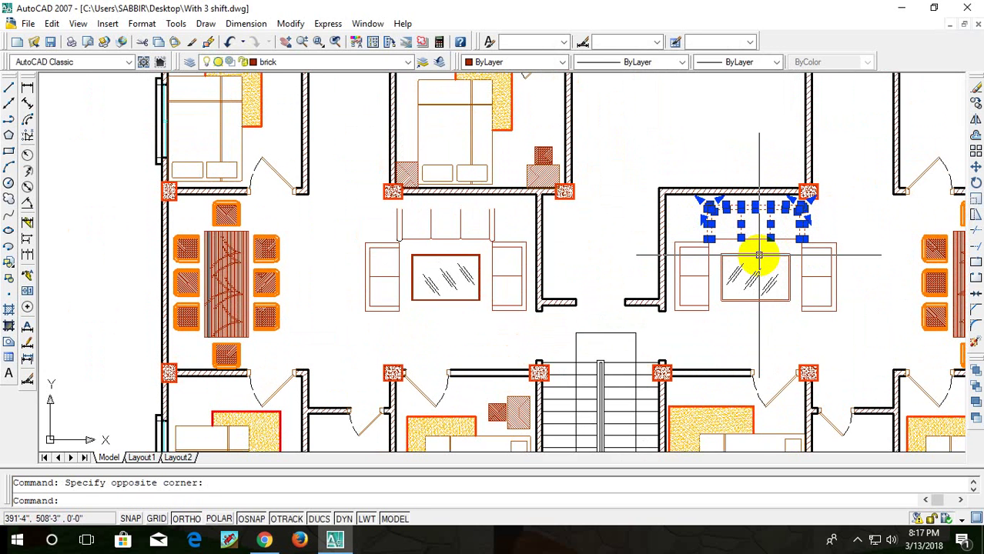
drag(759, 255, 759, 261)
- Mirror the selected sofa pieces across a vertical line, keeping the source sofa
key(Return)
mouse_move(625, 312)
middle_down()
mouse_move(697, 132)
mouse_move(700, 85)
middle_up()
click(716, 344)
scroll(716, 368, down, 3)
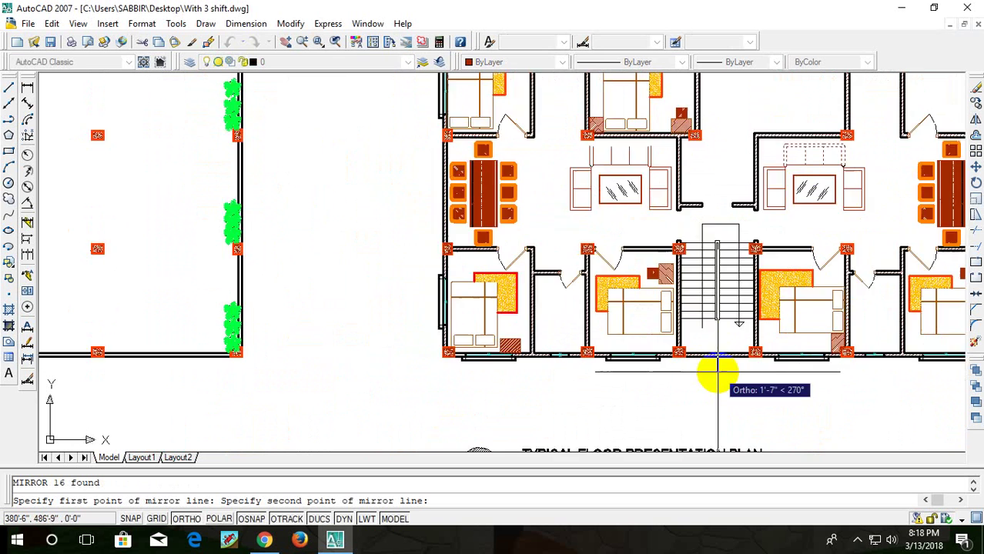
scroll(716, 373, down, 2)
click(716, 377)
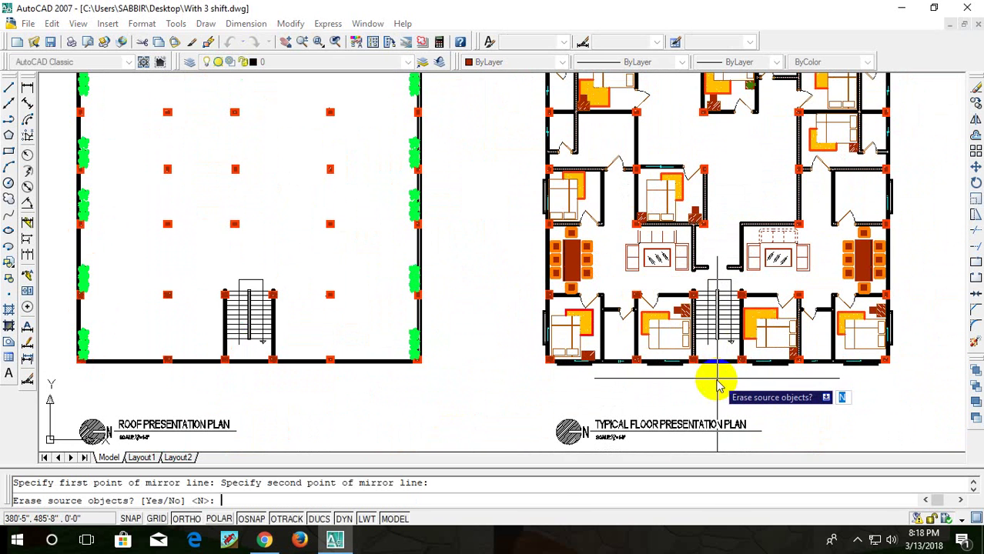
key(Return)
key(Escape)
scroll(705, 339, up, 3)
- Zoom in and out over the mirrored sofa and dining sets, then switch to sabbir.dwg with Ctrl+Tab
scroll(718, 316, up, 1)
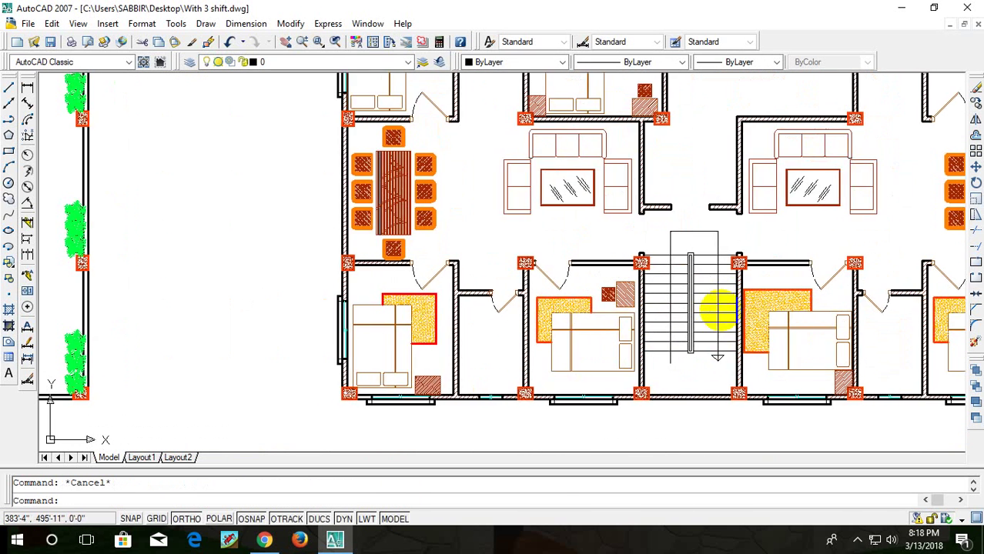
scroll(803, 241, down, 4)
scroll(803, 228, up, 3)
scroll(755, 226, down, 1)
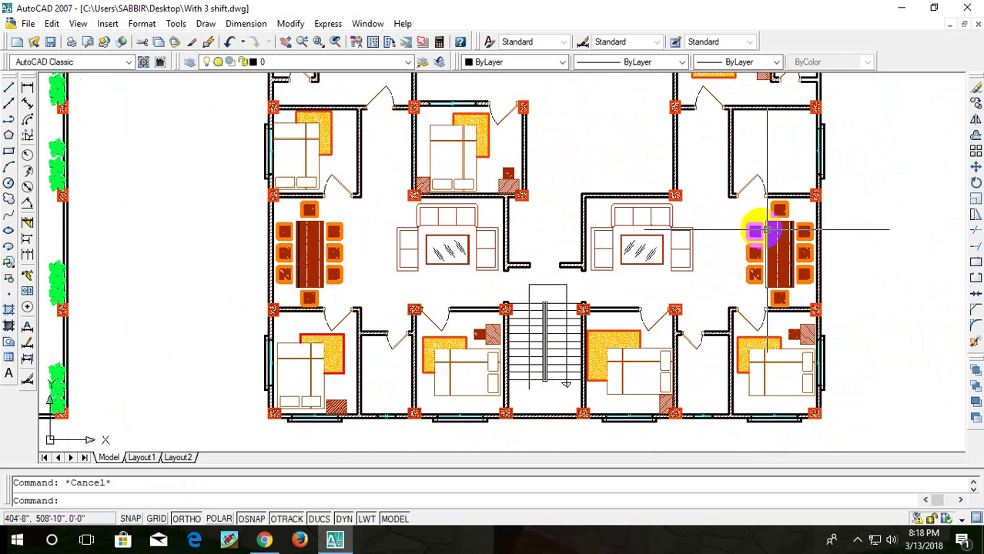
scroll(780, 285, down, 1)
scroll(589, 308, up, 1)
scroll(589, 308, up, 1)
scroll(633, 318, down, 1)
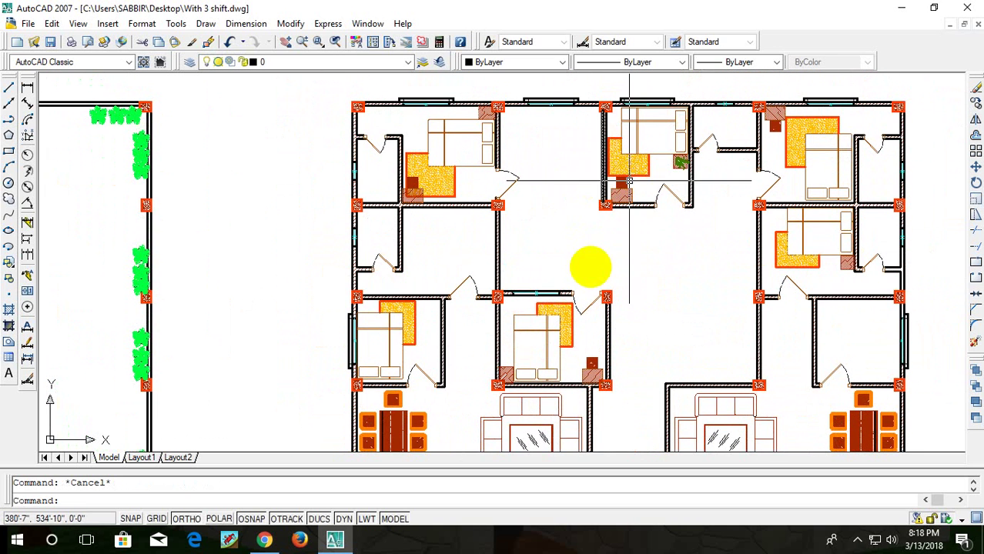
scroll(665, 242, down, 1)
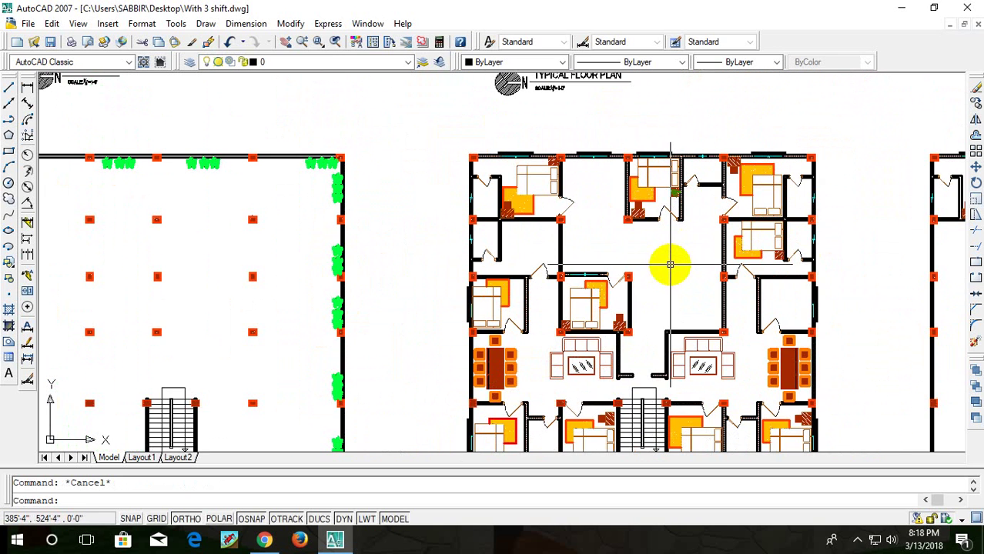
scroll(670, 264, up, 1)
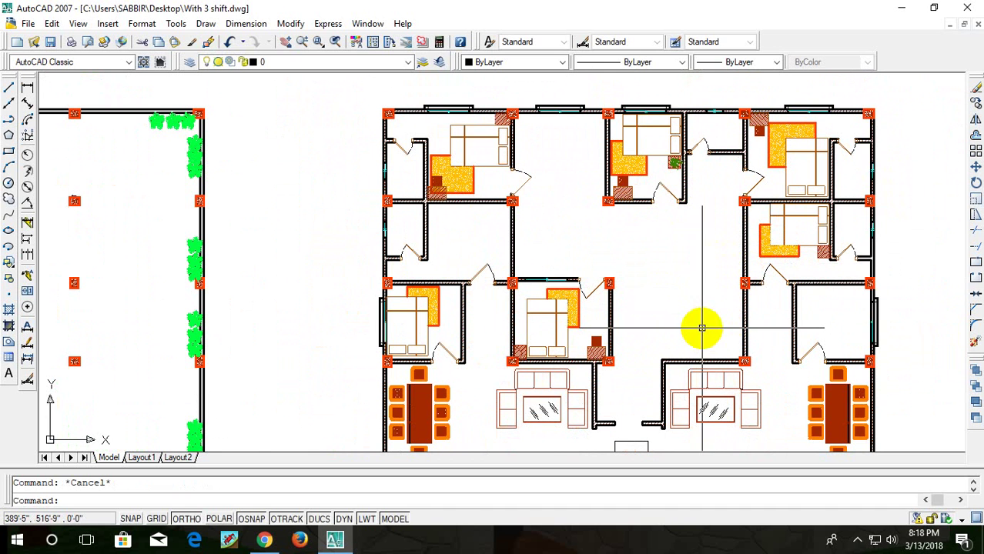
scroll(694, 323, down, 5)
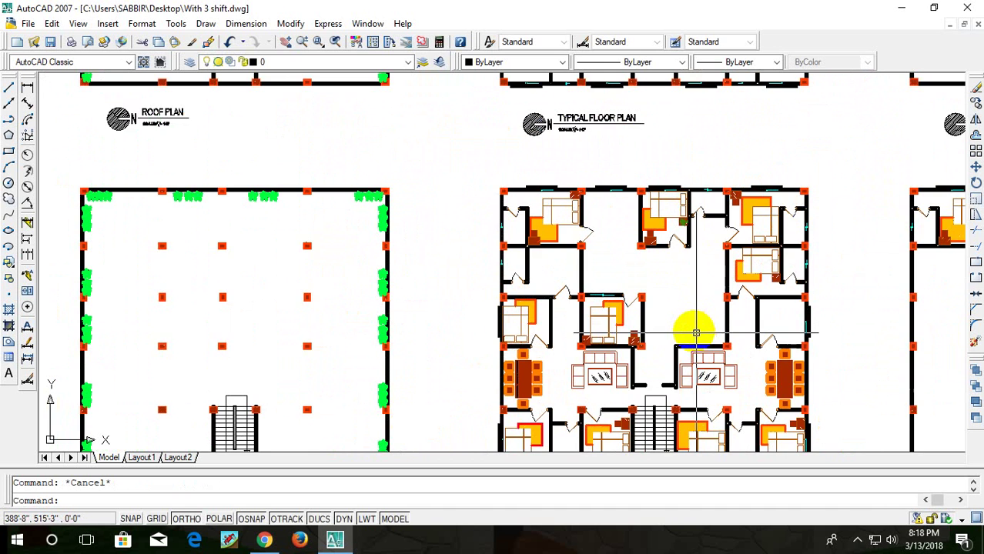
scroll(685, 320, up, 5)
scroll(701, 220, down, 1)
scroll(719, 229, up, 3)
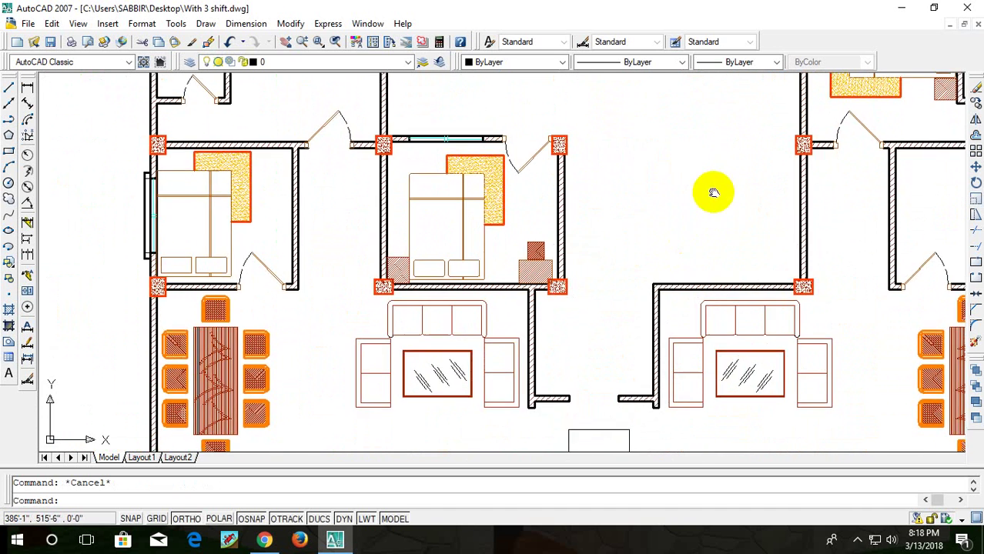
scroll(719, 230, down, 4)
scroll(720, 229, up, 1)
scroll(720, 225, up, 2)
scroll(720, 225, down, 1)
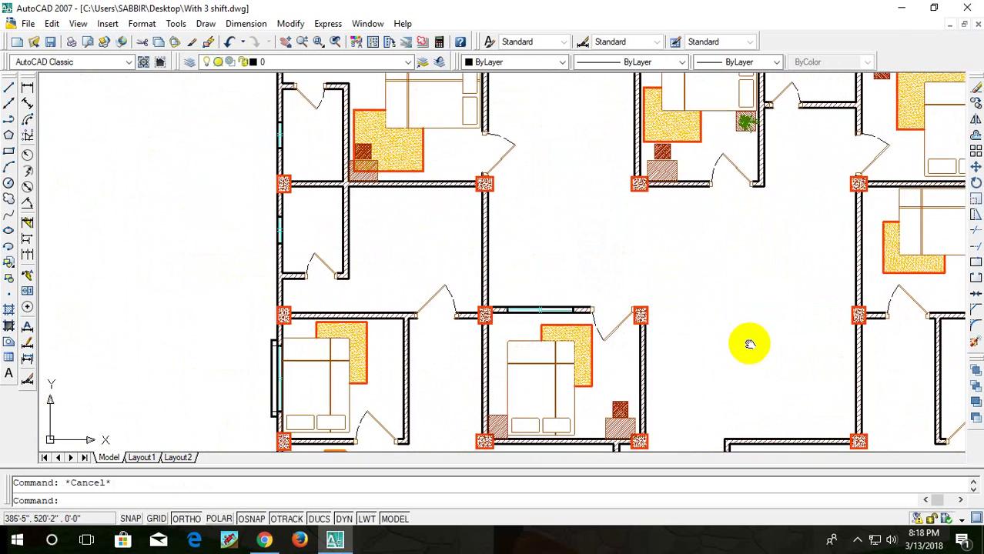
scroll(486, 263, down, 1)
scroll(623, 286, down, 3)
scroll(623, 286, up, 2)
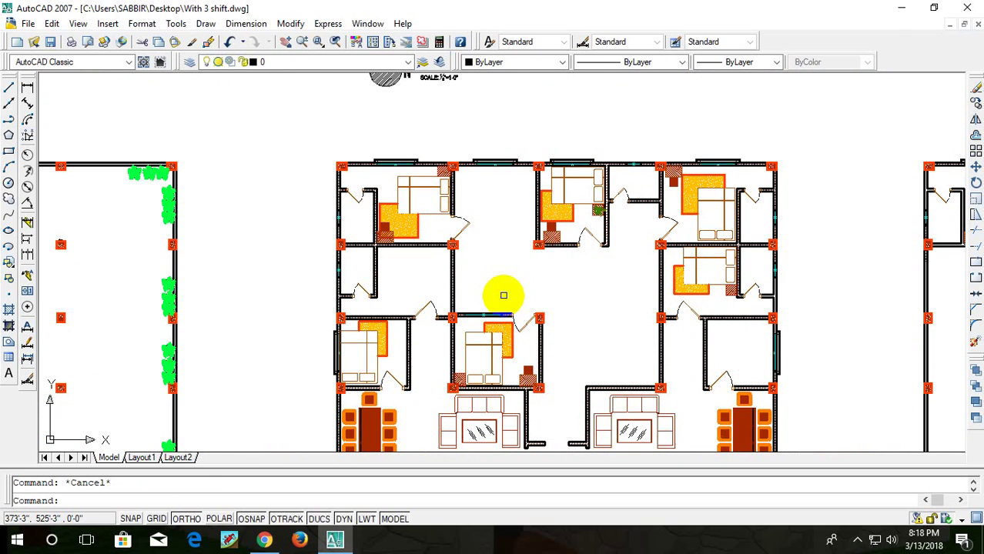
key(ctrl+Tab)
- Zoom and pan from the kitchen sink to a close view of the toilet room
scroll(538, 270, down, 3)
scroll(493, 270, up, 3)
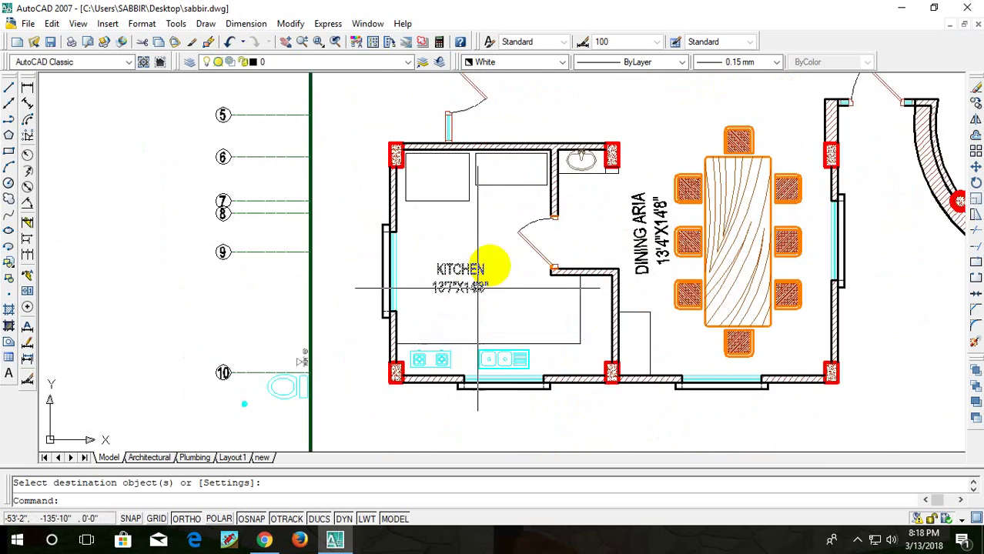
mouse_move(477, 288)
middle_down()
mouse_move(528, 380)
mouse_move(542, 220)
middle_up()
scroll(562, 331, up, 4)
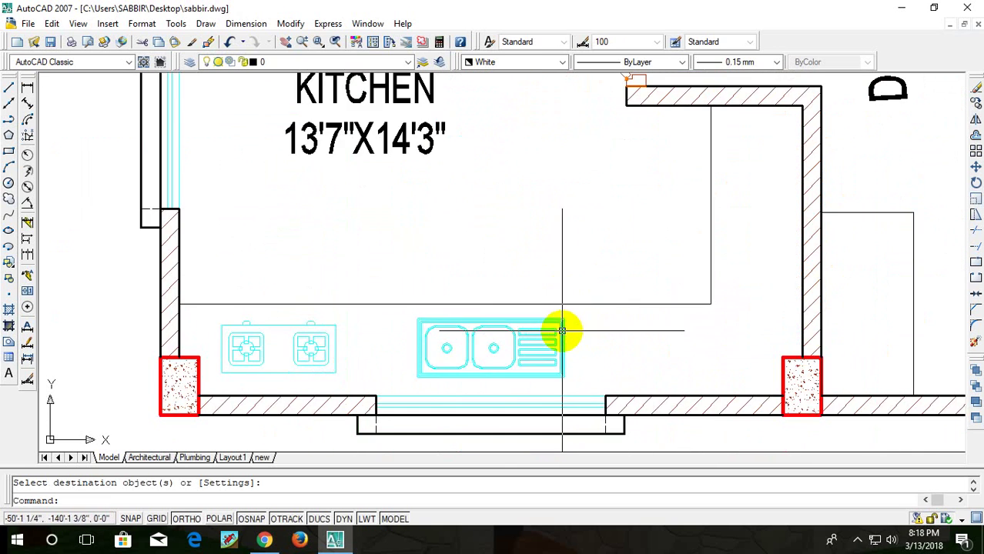
scroll(577, 300, down, 1)
scroll(574, 254, down, 3)
scroll(570, 254, up, 2)
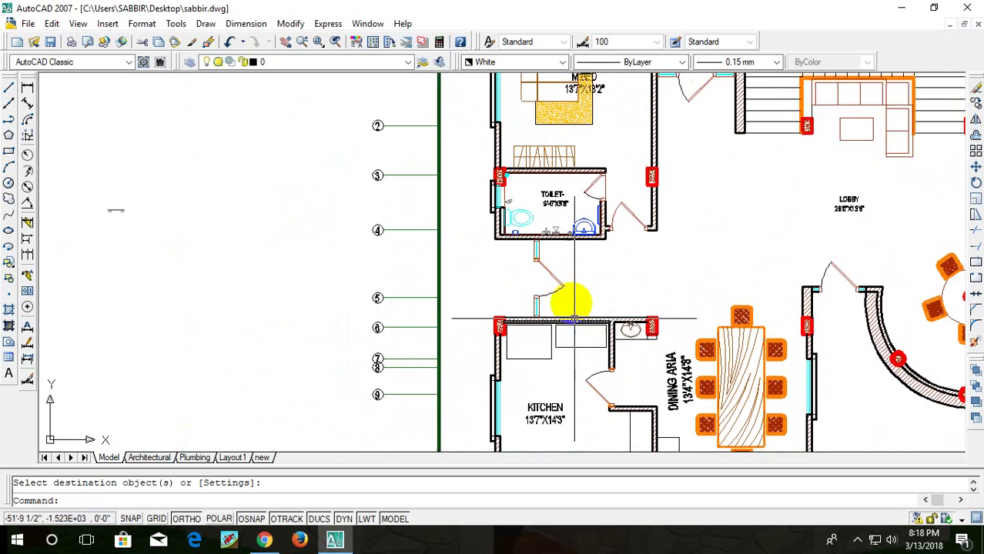
scroll(574, 318, up, 2)
middle_drag(581, 259, 593, 389)
scroll(611, 402, up, 2)
scroll(658, 305, up, 1)
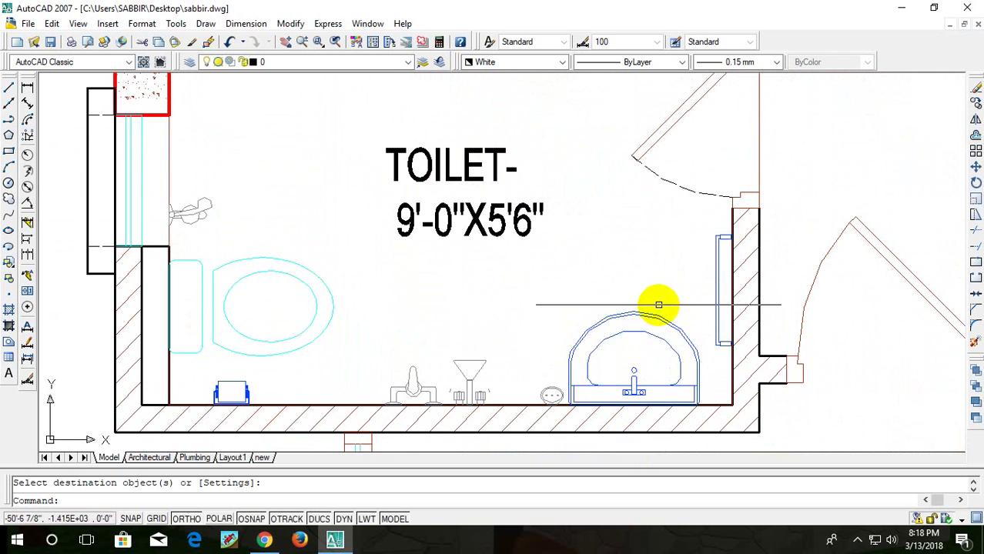
- Window-select the basin, bottom-wall fittings, WC and towel rail
click(707, 239)
click(571, 353)
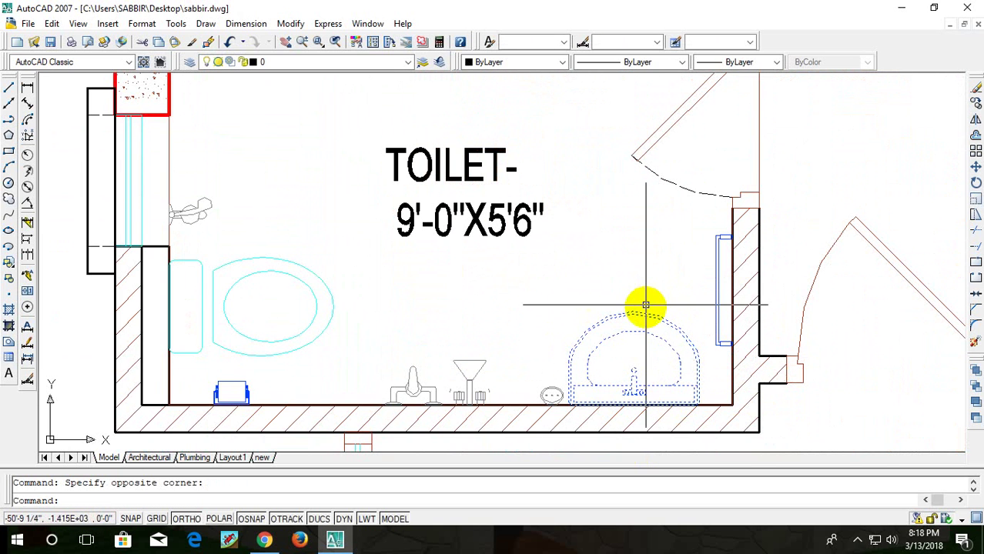
key(Escape)
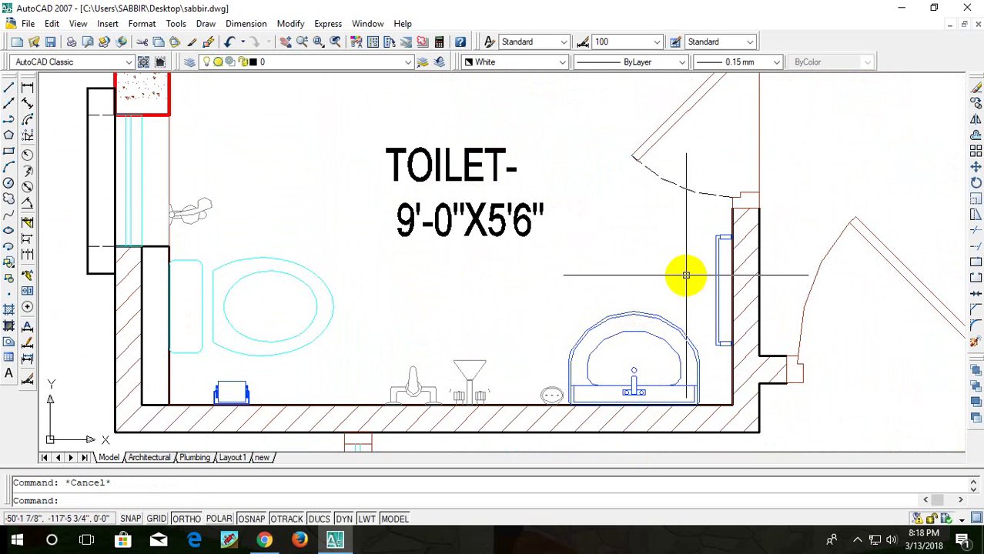
click(685, 274)
click(382, 391)
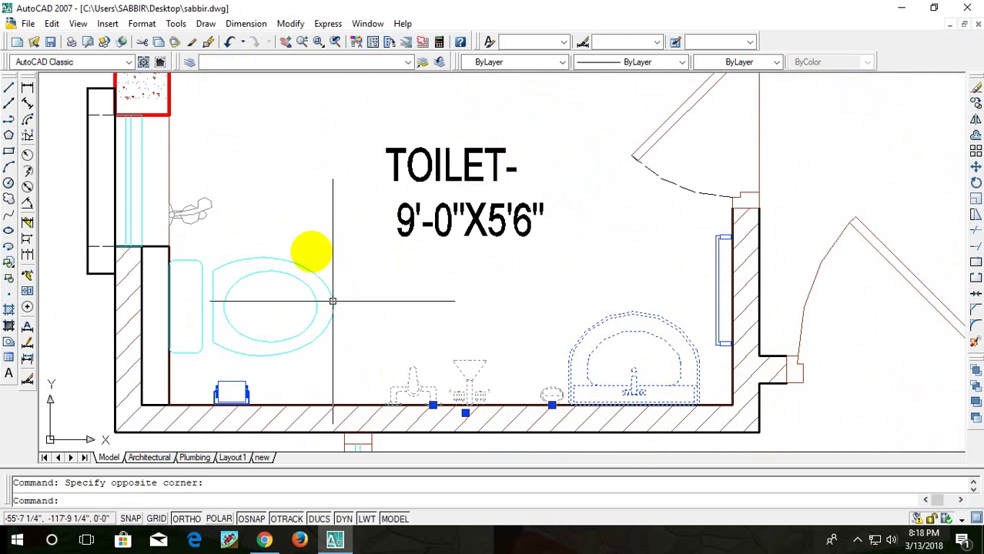
click(289, 185)
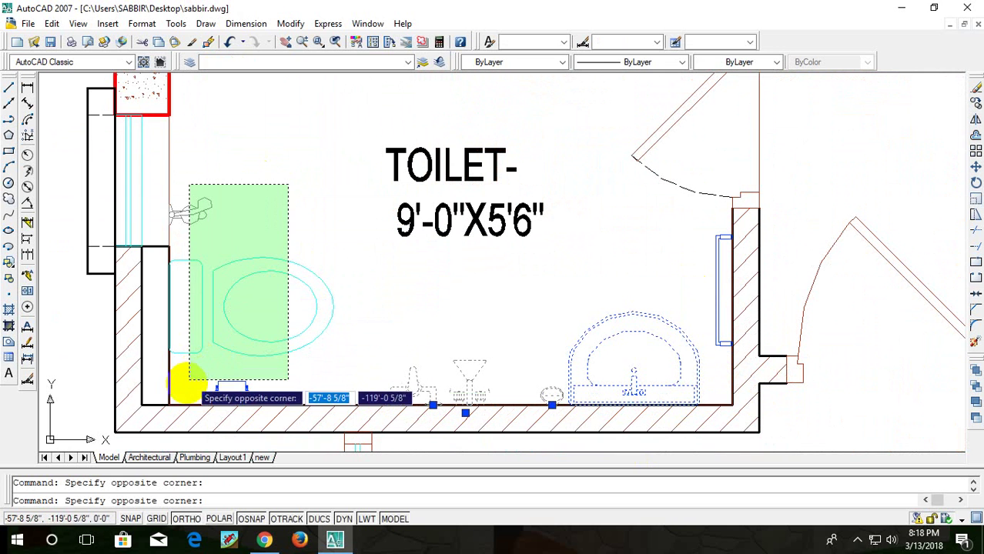
click(172, 386)
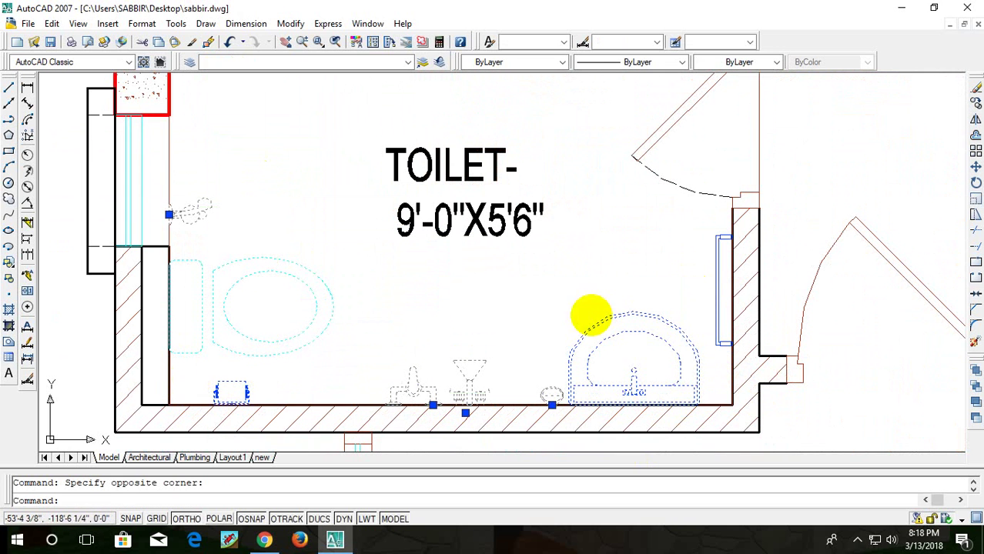
click(722, 272)
click(693, 308)
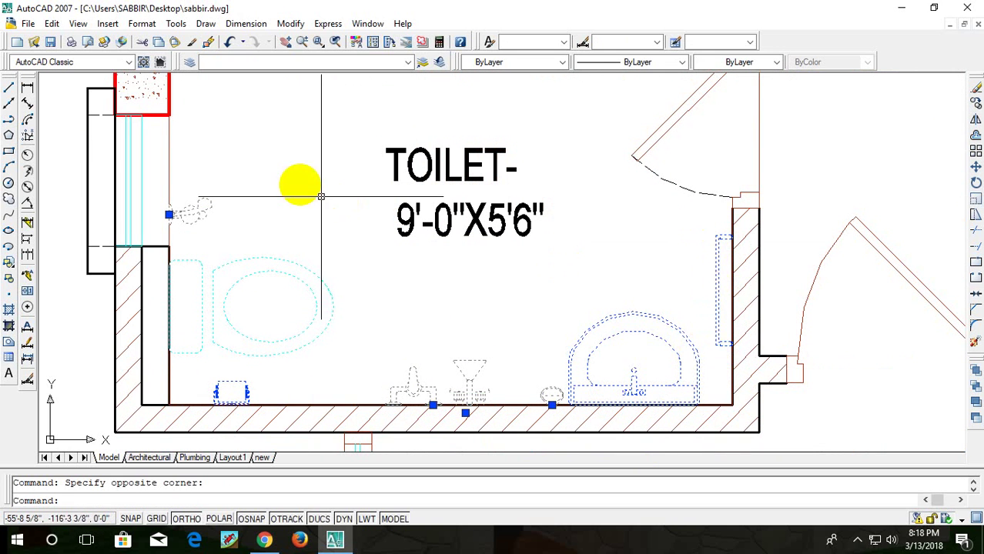
- Add the floor drain to the selection, check the walls, and copy the fixtures with Ctrl+C
middle_drag(294, 174, 376, 305)
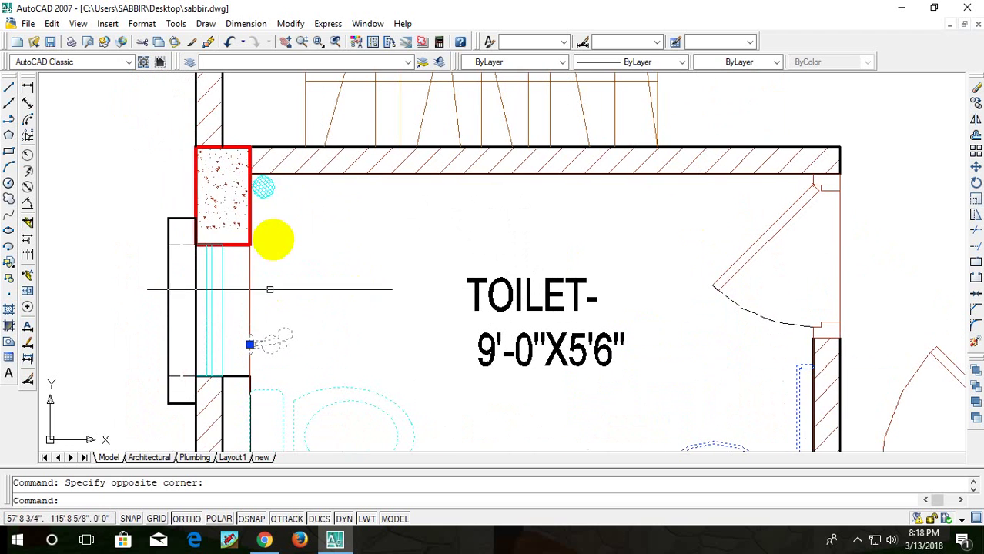
scroll(287, 190, up, 5)
click(267, 183)
click(241, 231)
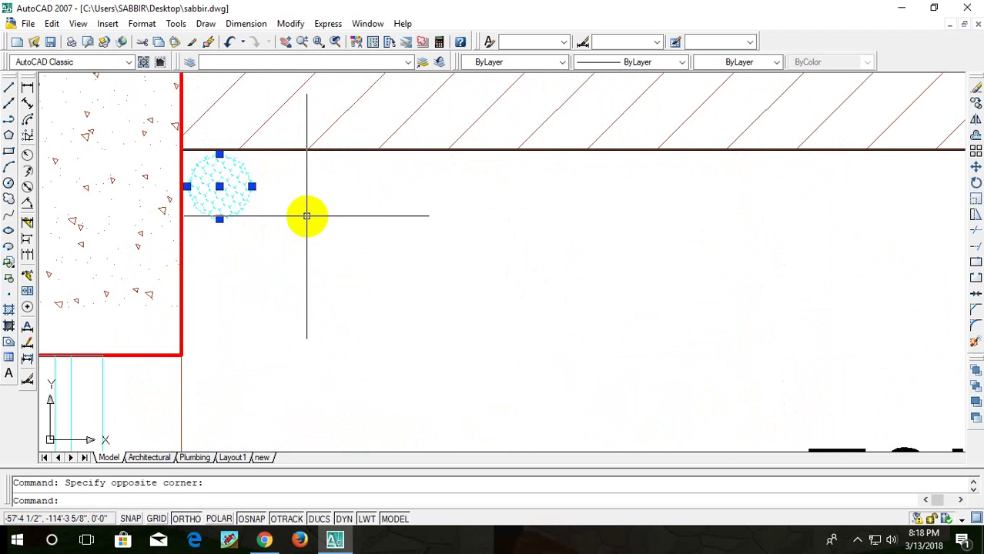
scroll(306, 213, down, 6)
middle_drag(328, 303, 351, 171)
scroll(347, 252, up, 3)
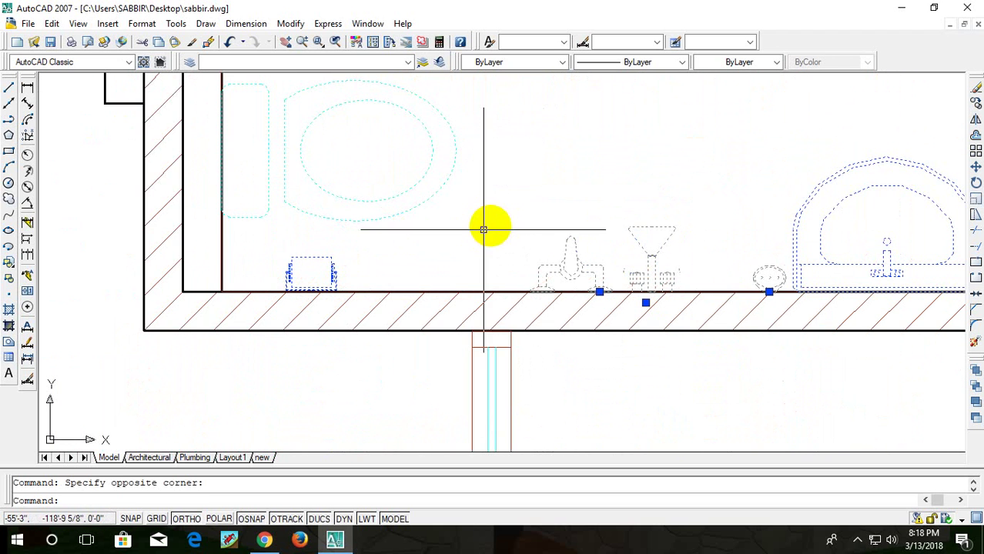
scroll(496, 223, down, 3)
middle_drag(483, 204, 454, 285)
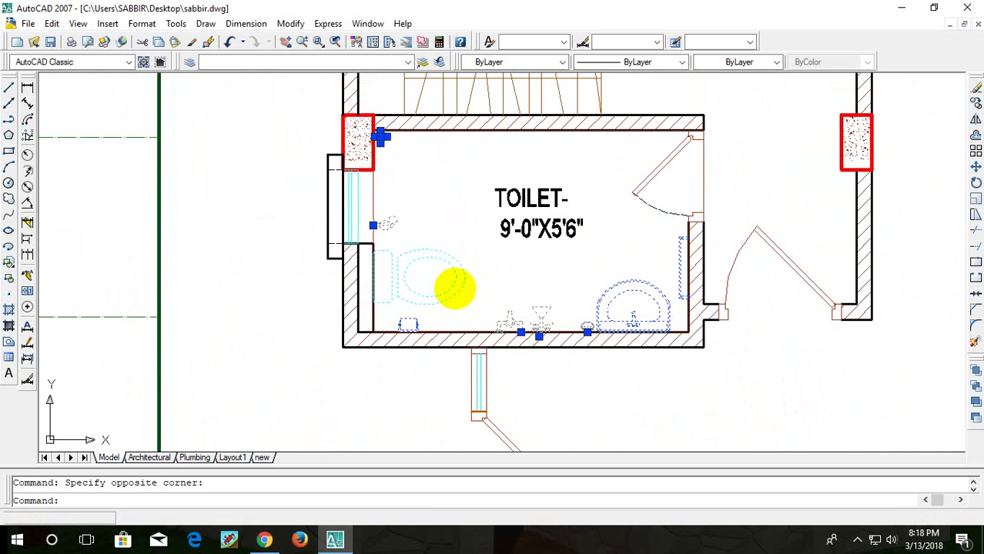
scroll(318, 202, up, 4)
middle_drag(534, 213, 349, 255)
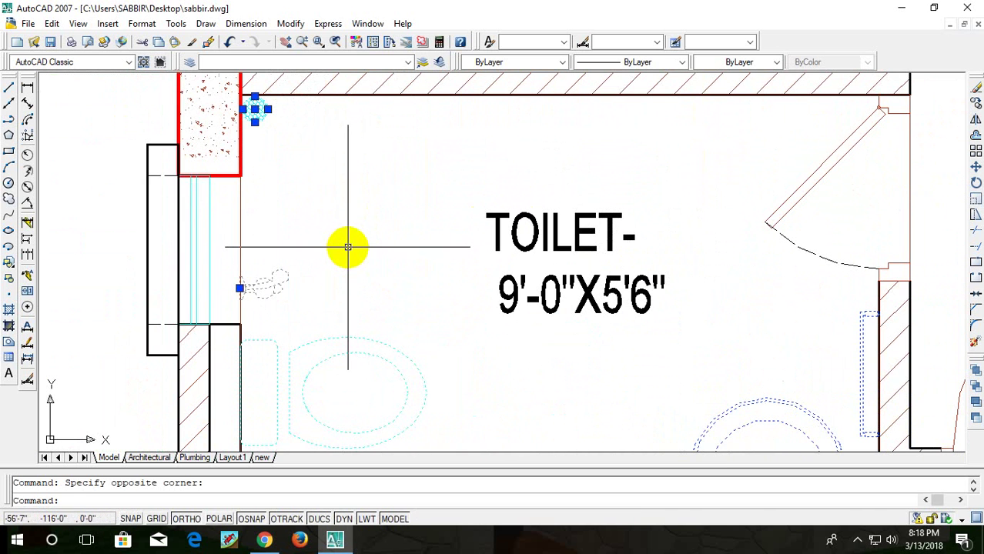
scroll(370, 235, down, 3)
scroll(428, 280, up, 3)
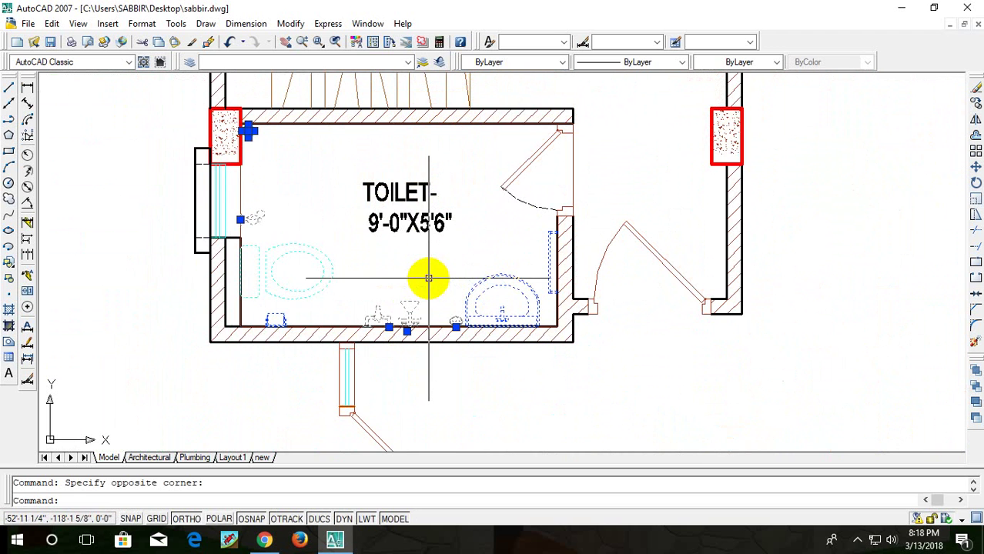
key(ctrl+c)
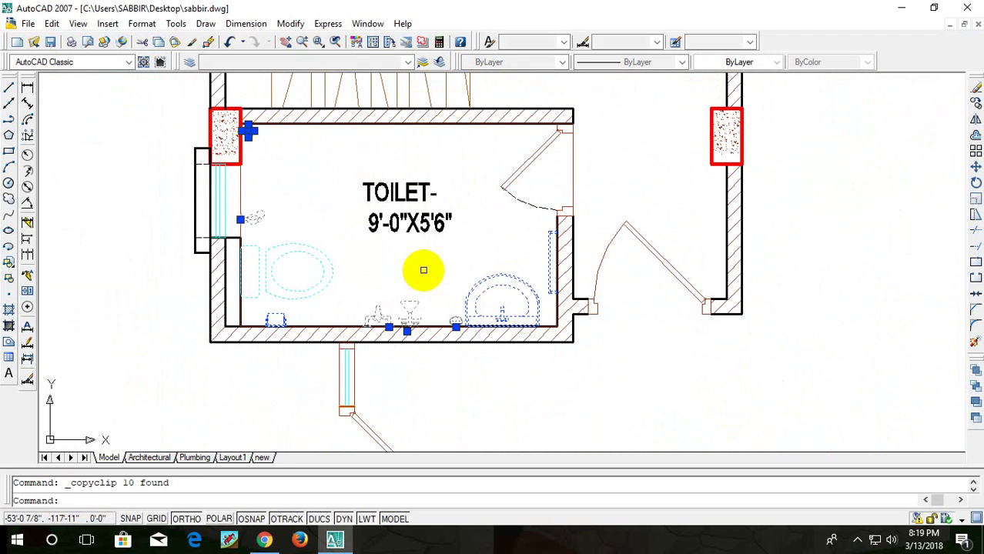
- Switch to With 3 shift.dwg and zoom to the left side of the typical floor plan
key(ctrl+Tab)
scroll(462, 269, down, 3)
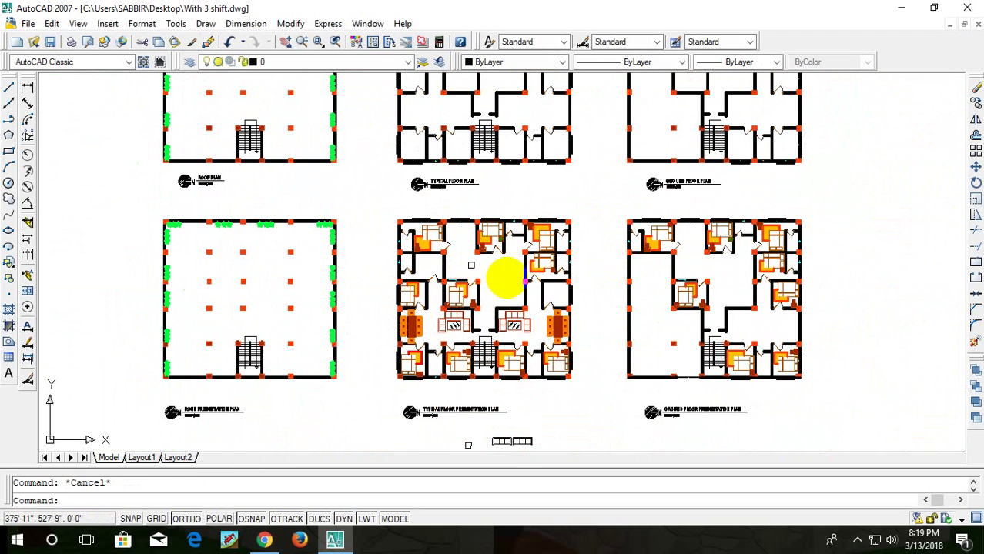
middle_drag(504, 280, 461, 213)
scroll(461, 213, up, 3)
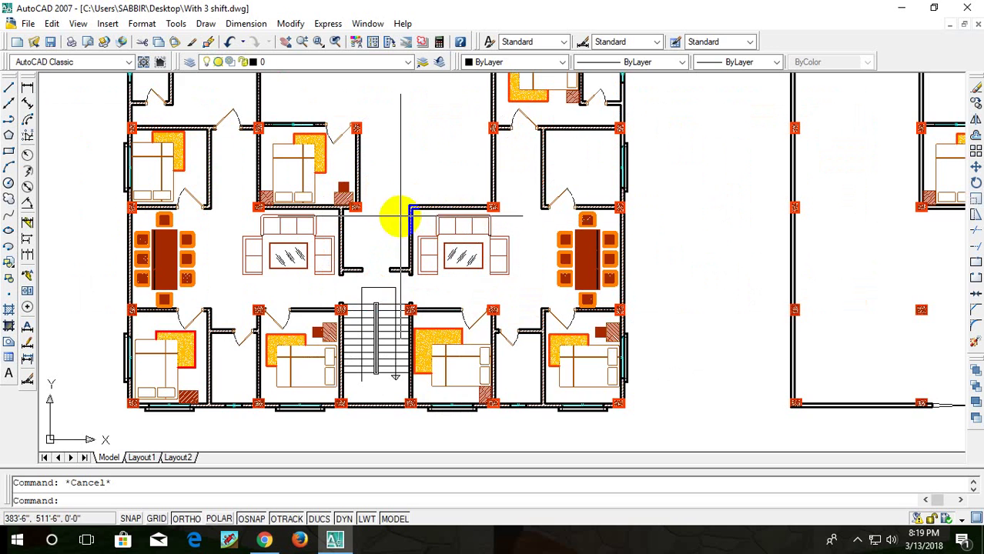
middle_drag(392, 208, 435, 308)
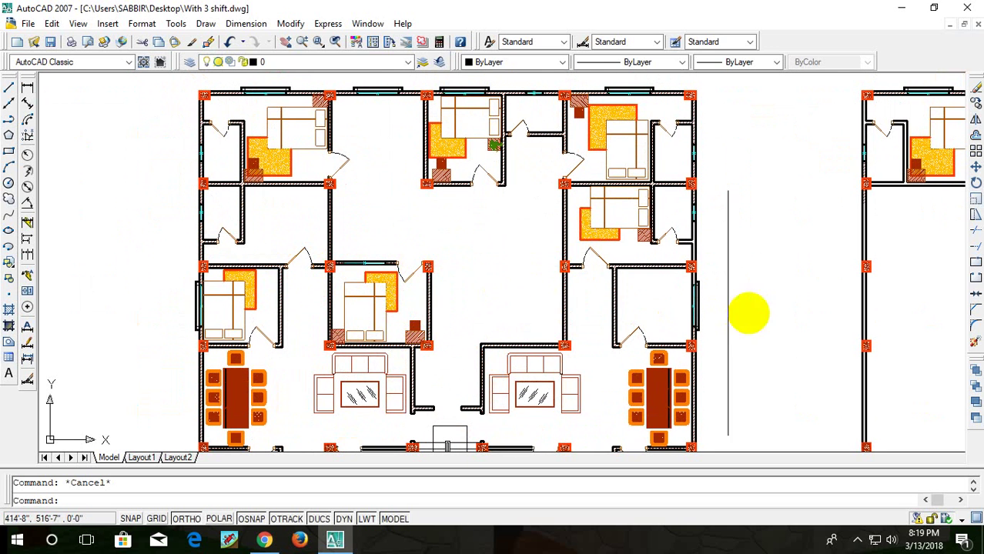
mouse_move(559, 249)
middle_down()
mouse_move(512, 231)
mouse_move(625, 276)
middle_up()
scroll(492, 229, down, 4)
scroll(489, 216, up, 3)
middle_drag(559, 268, 676, 231)
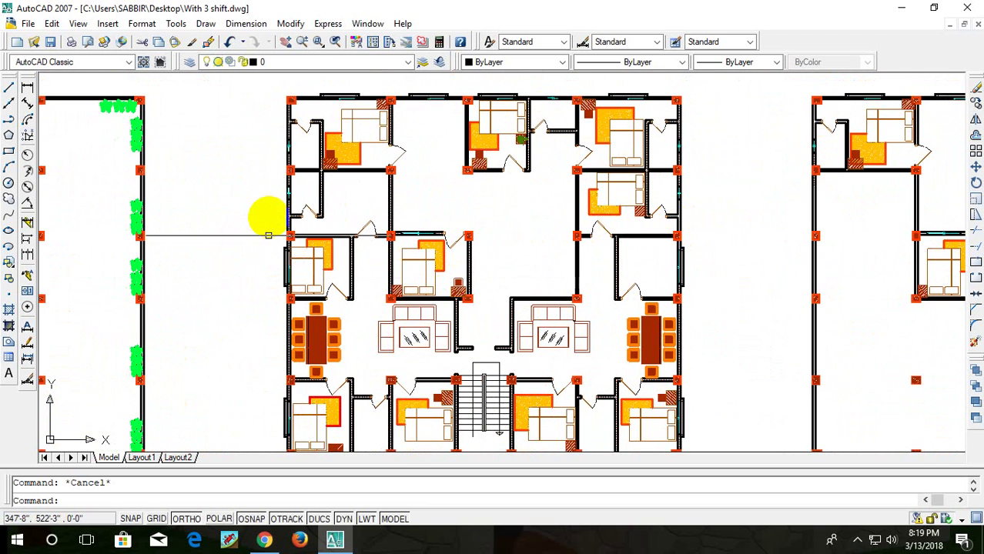
scroll(273, 218, up, 3)
- Paste the toilet fixtures just left of the plan and view them beside the toilet room
key(ctrl+v)
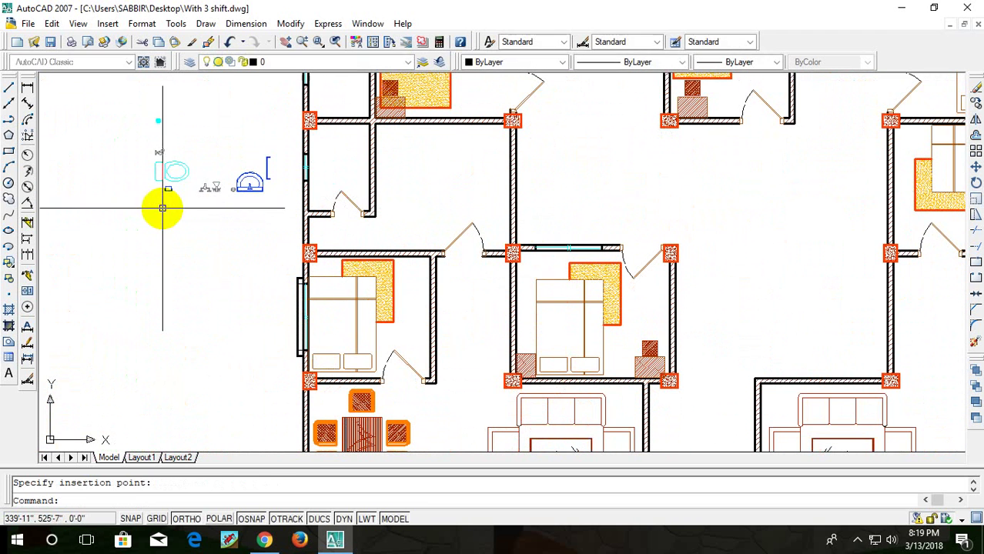
click(159, 202)
key(Escape)
scroll(231, 165, up, 3)
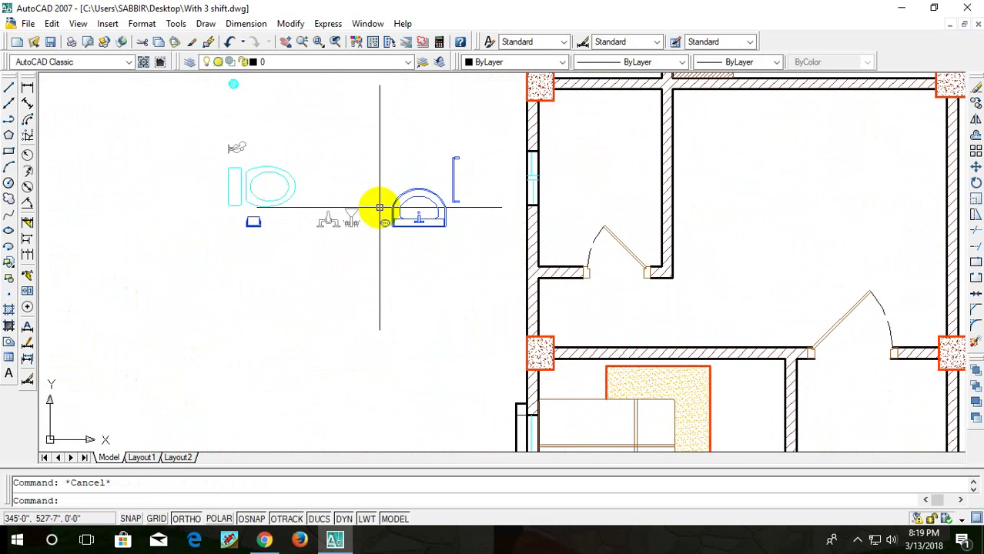
scroll(621, 214, down, 2)
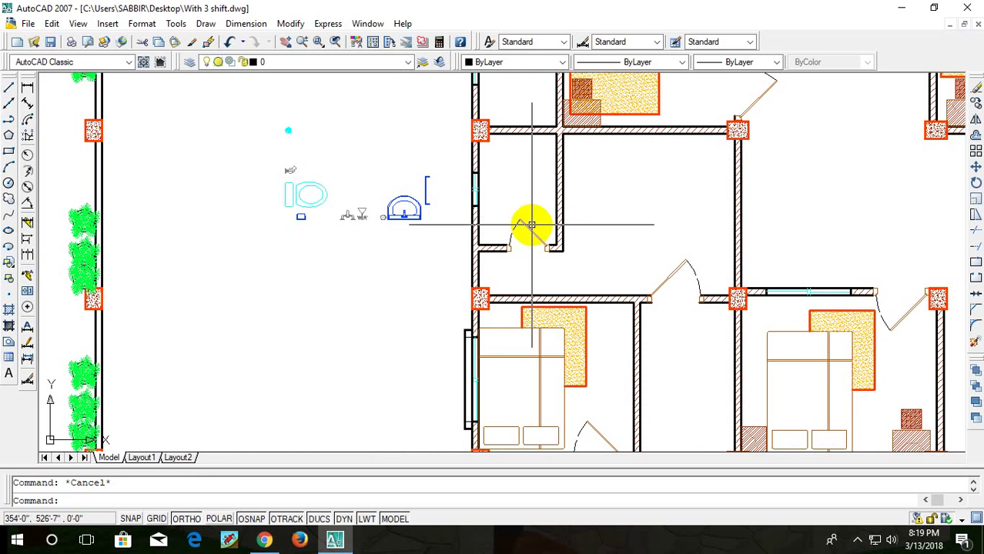
scroll(532, 225, up, 1)
middle_drag(479, 231, 533, 260)
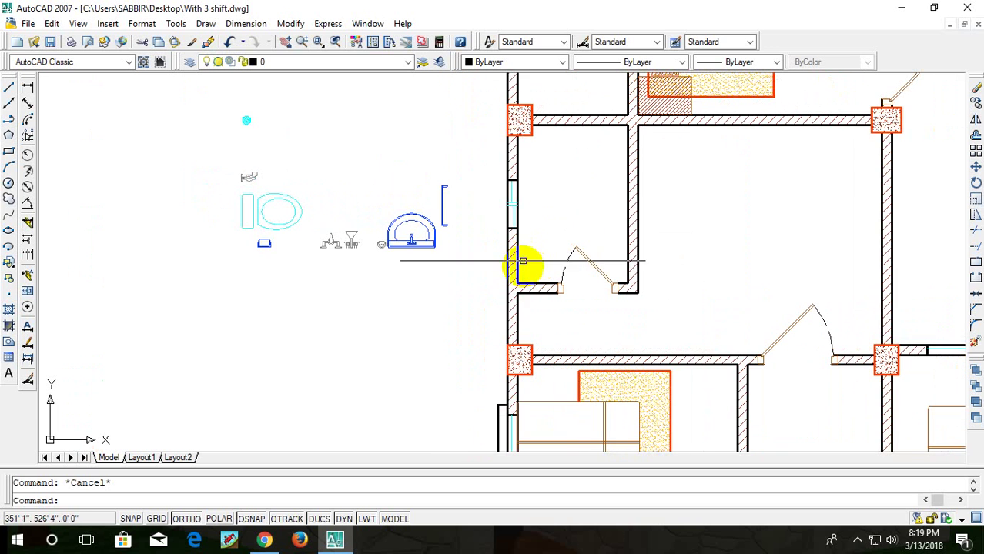
- Window-select the pasted wash basin
click(429, 200)
click(401, 268)
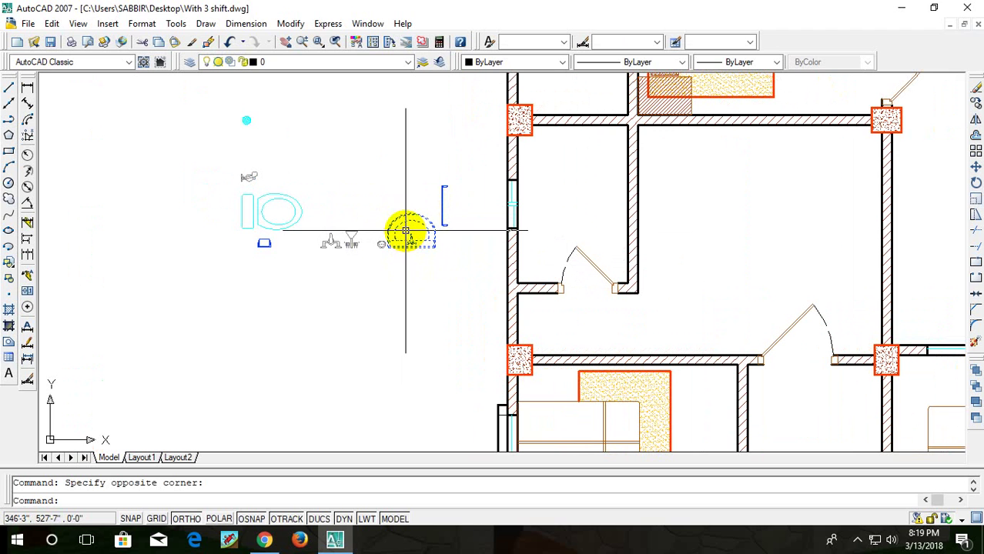
key(Escape)
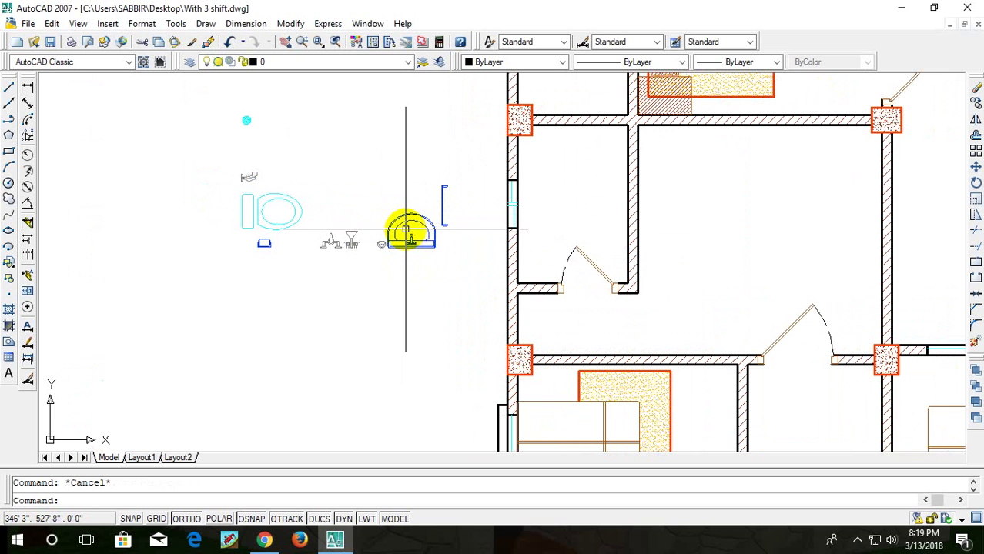
click(404, 226)
click(399, 217)
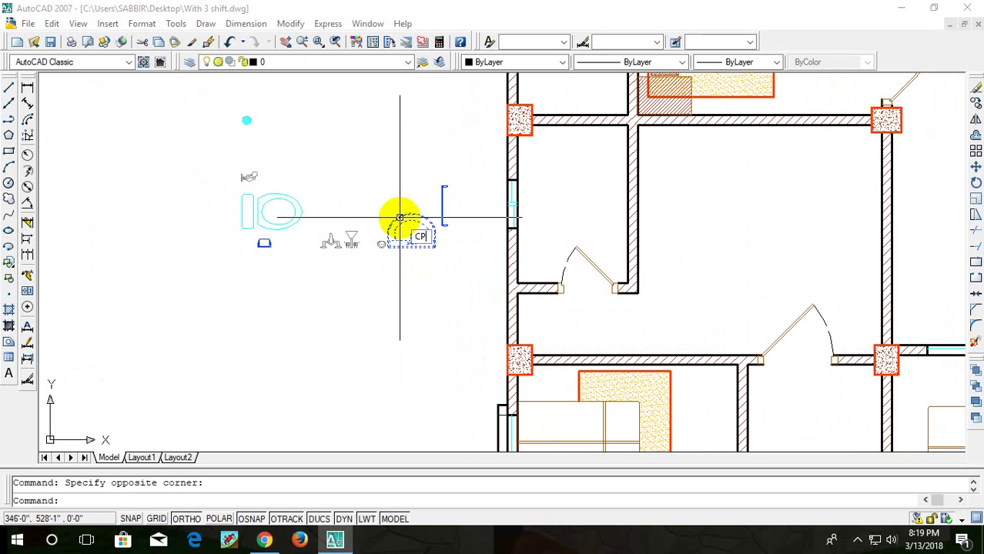
- Copy the basin 6'-0" to the right into the toilet room, then select the copy
text(co)
key(Return)
click(411, 243)
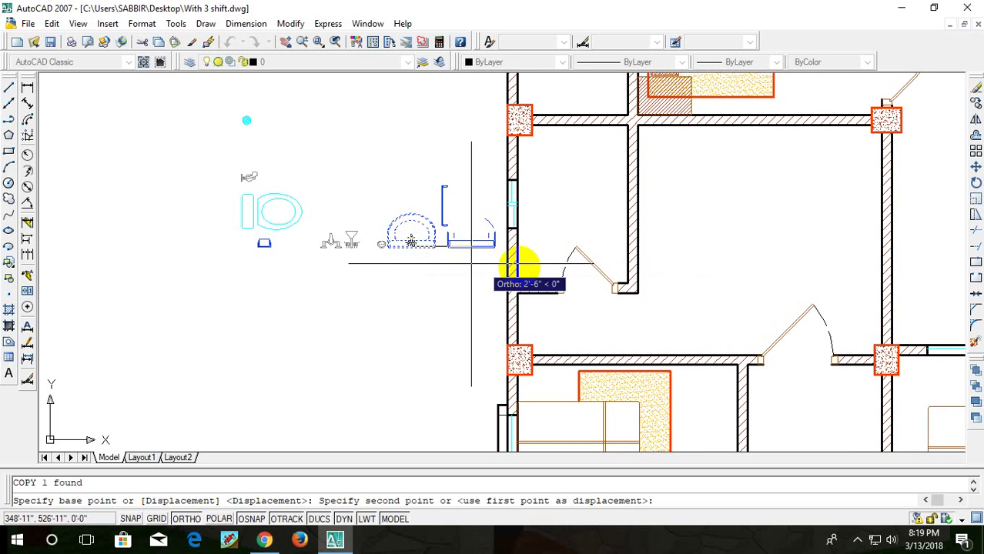
click(551, 243)
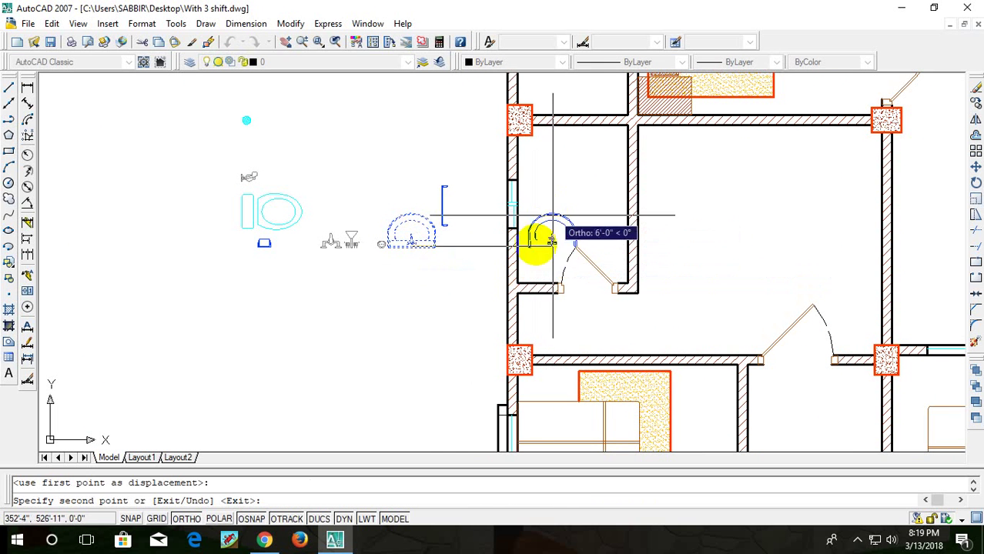
key(Escape)
scroll(549, 227, up, 5)
middle_drag(507, 244, 507, 201)
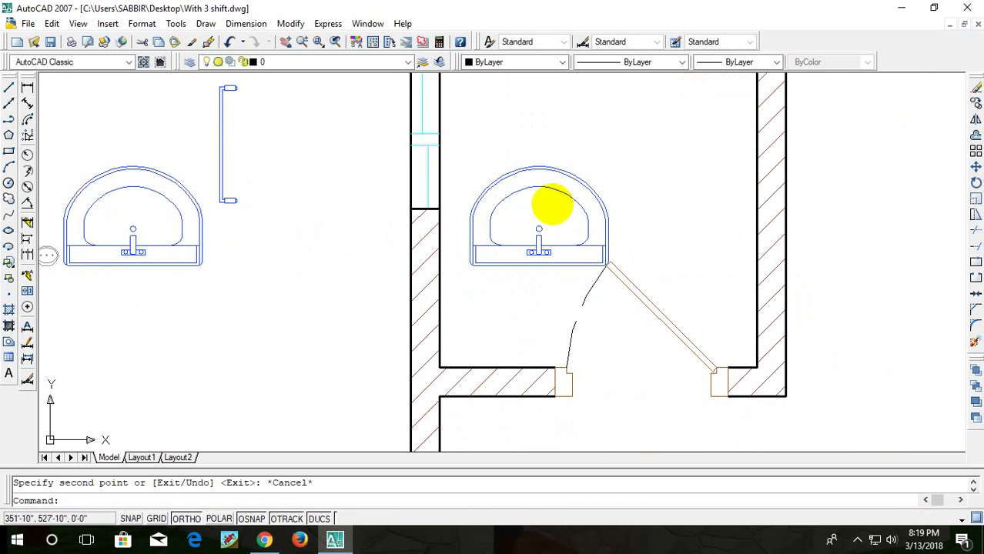
click(602, 163)
click(543, 229)
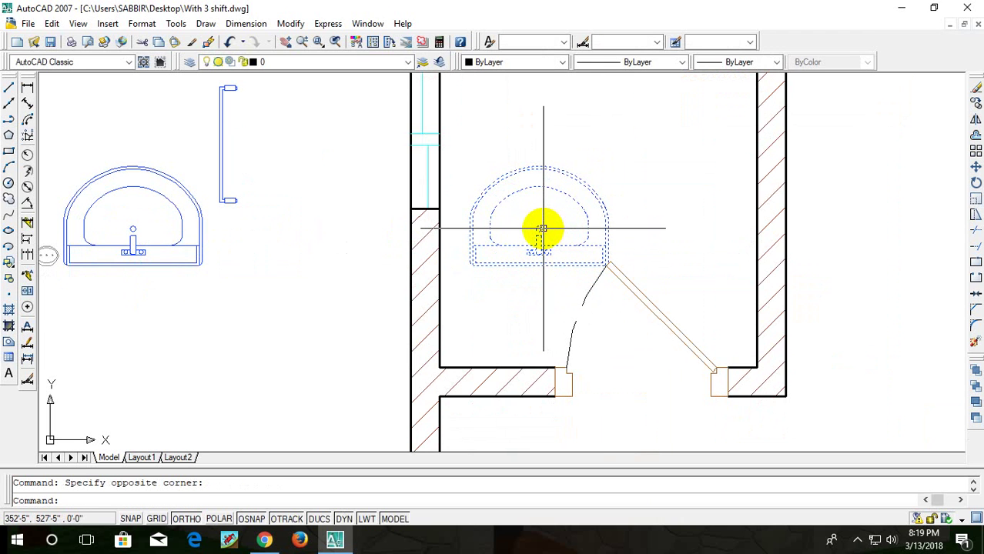
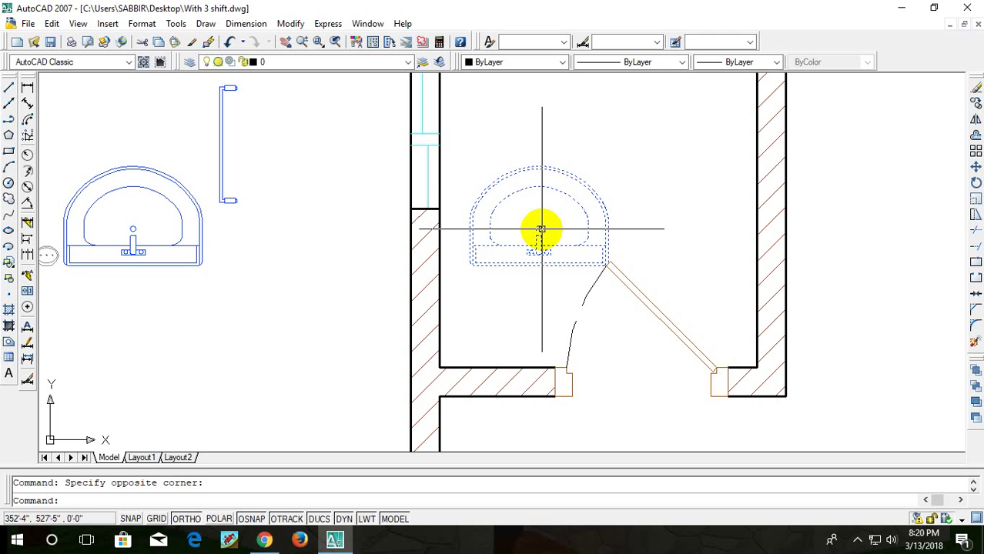
- Minimize the drawing and reveal the hidden system tray icons
click(437, 99)
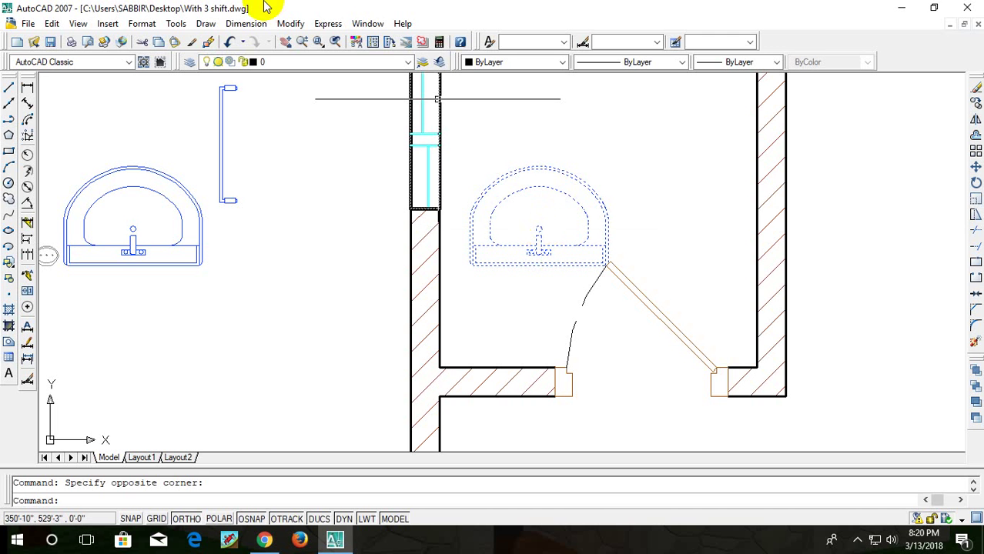
click(896, 11)
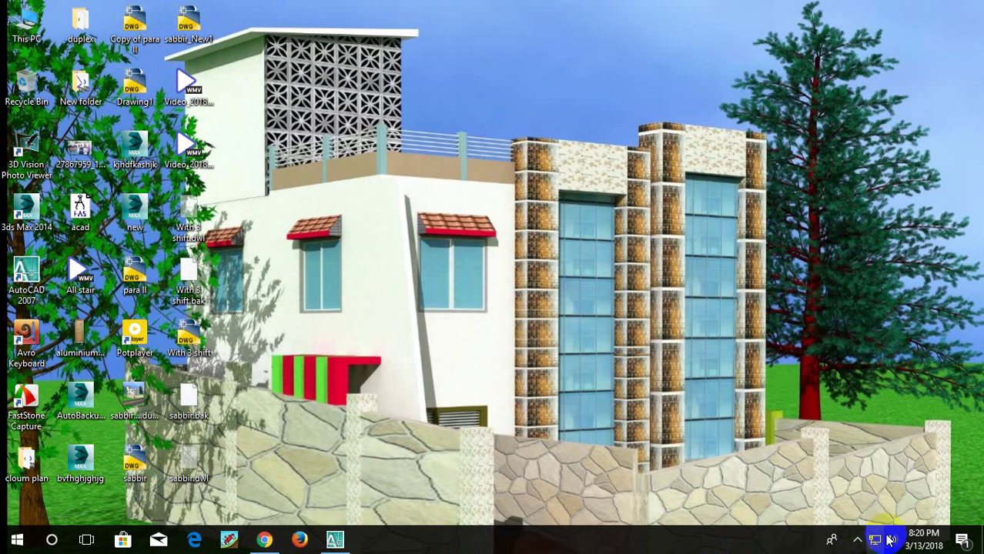
click(857, 539)
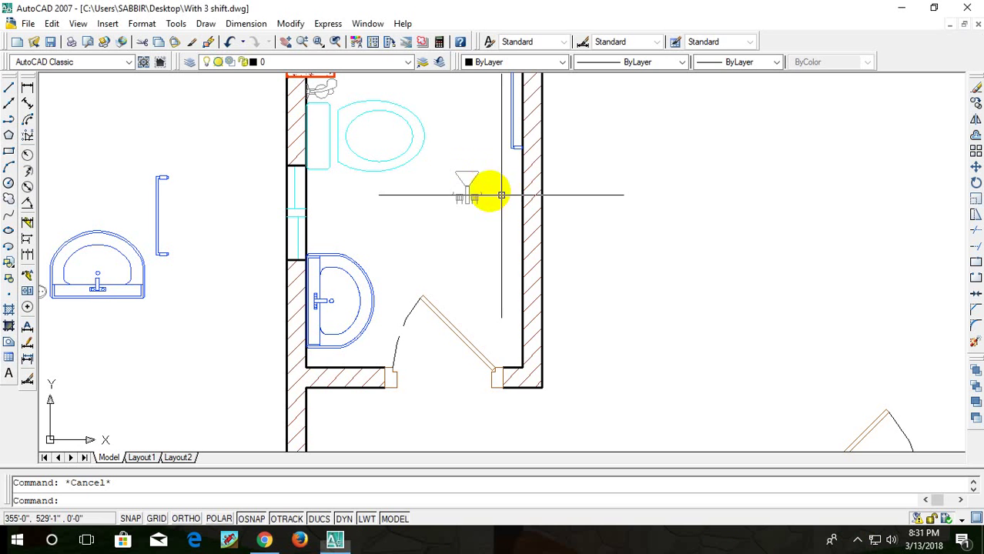
- Make a first attempt at turning the shower fixture 90°, then undo it
click(486, 165)
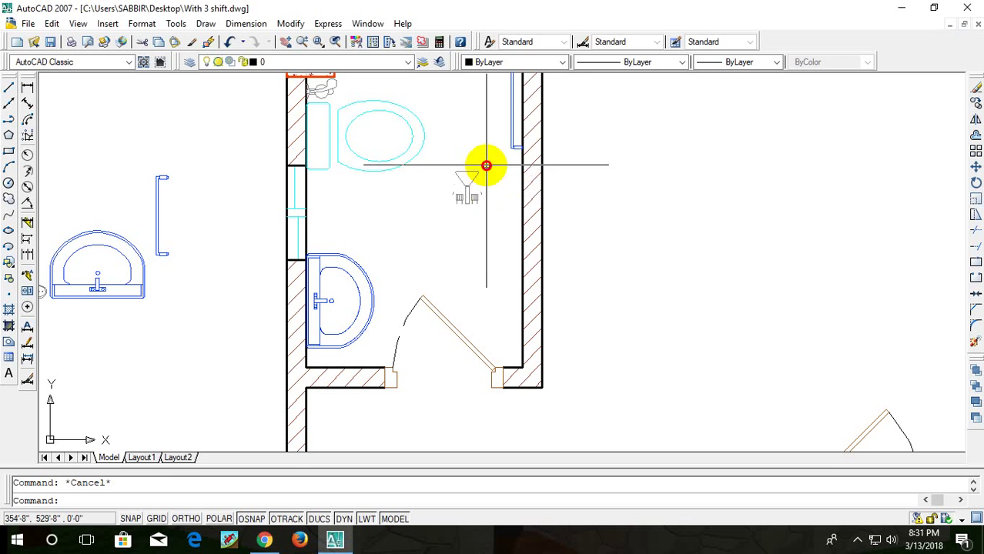
click(434, 253)
text(m)
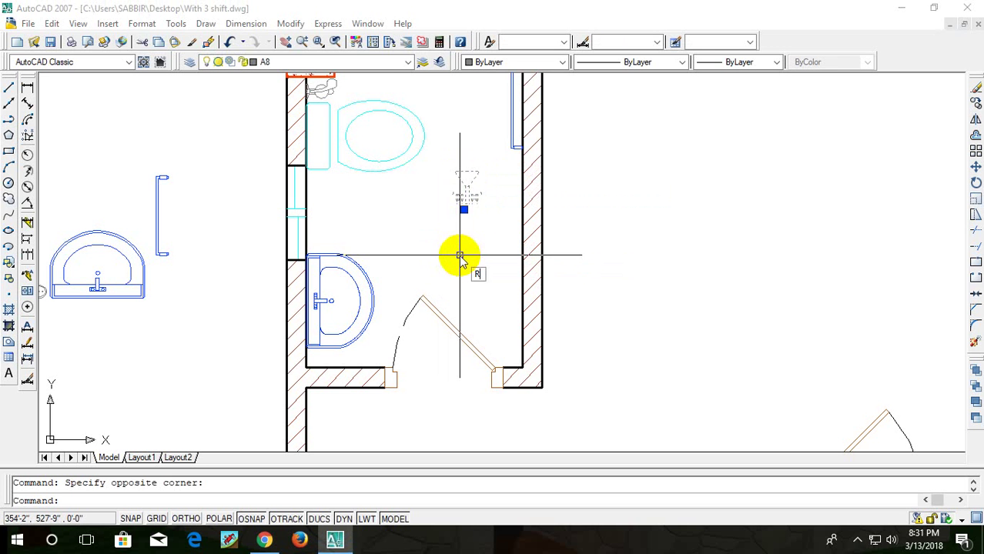
key(Return)
scroll(431, 219, up, 4)
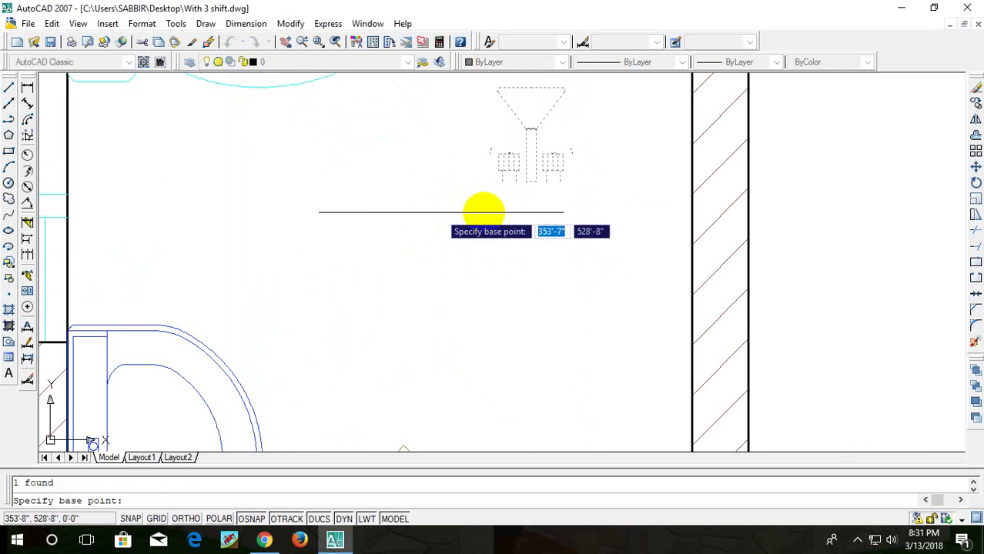
click(530, 181)
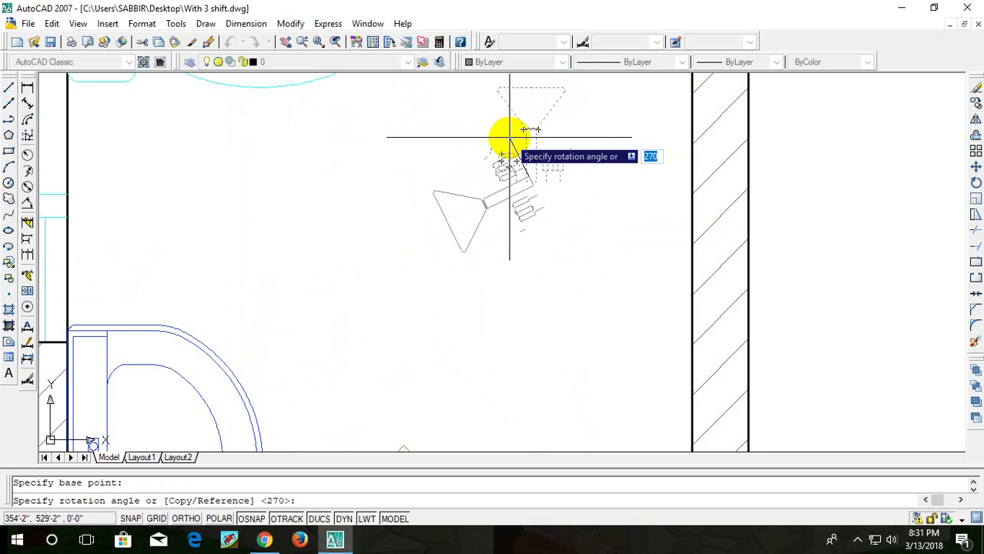
key(F8)
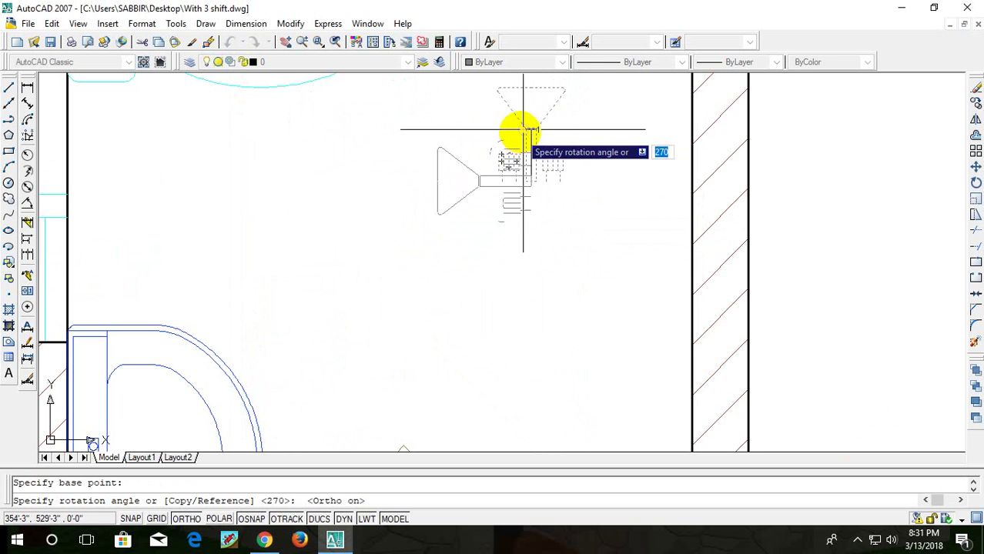
click(528, 126)
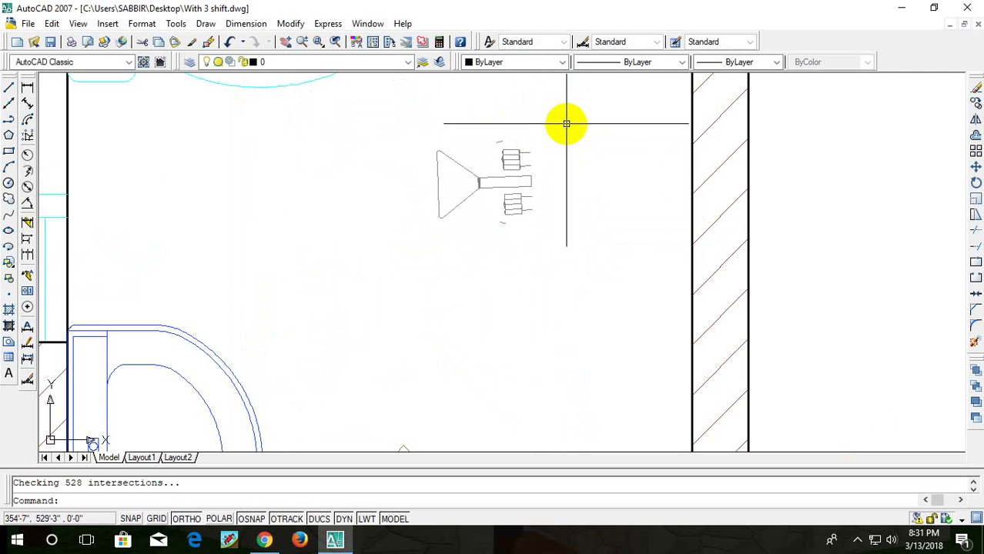
scroll(564, 125, up, 3)
scroll(535, 161, down, 3)
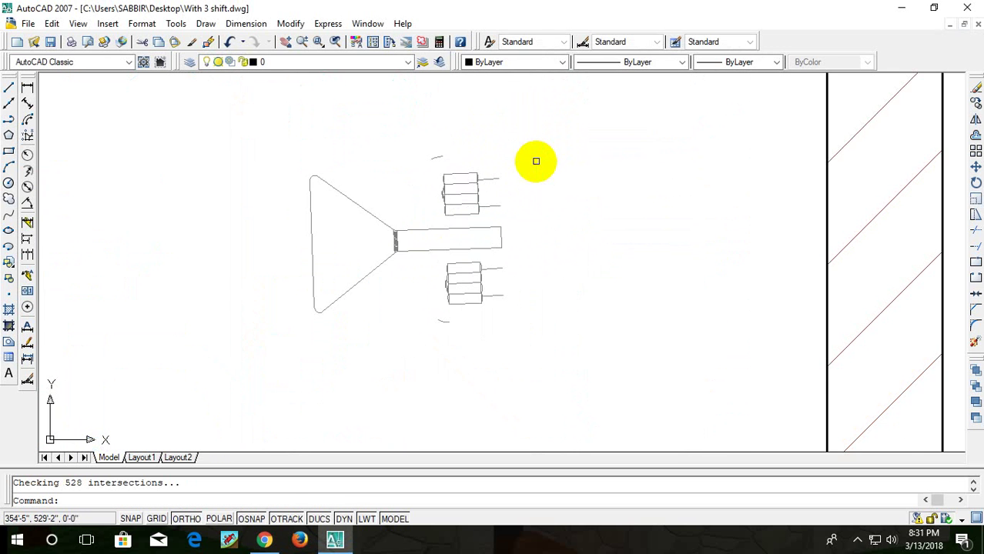
key(ctrl+z)
key(ctrl+z)
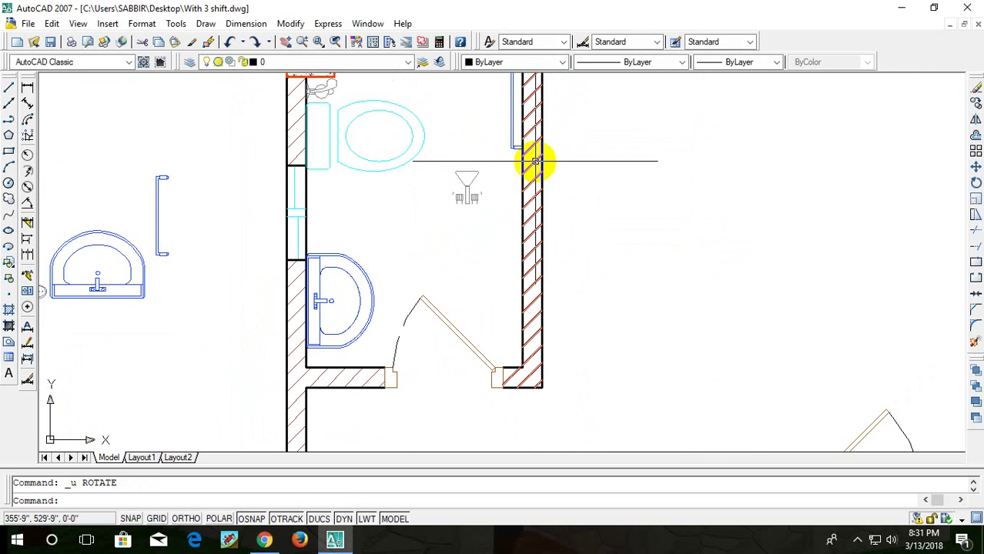
- Rotate the shower fixture 90° with Ortho on so its head points left
scroll(420, 171, up, 5)
click(600, 169)
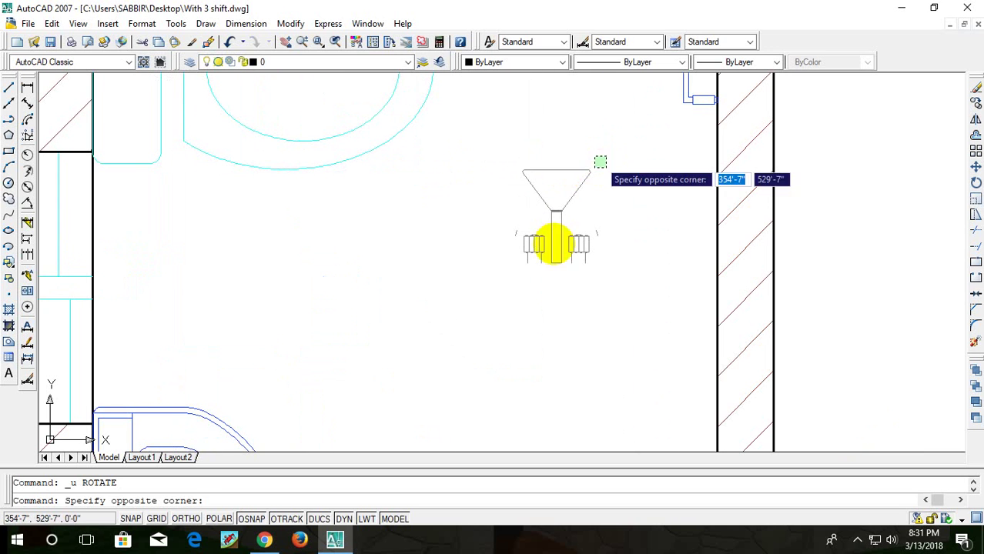
click(478, 293)
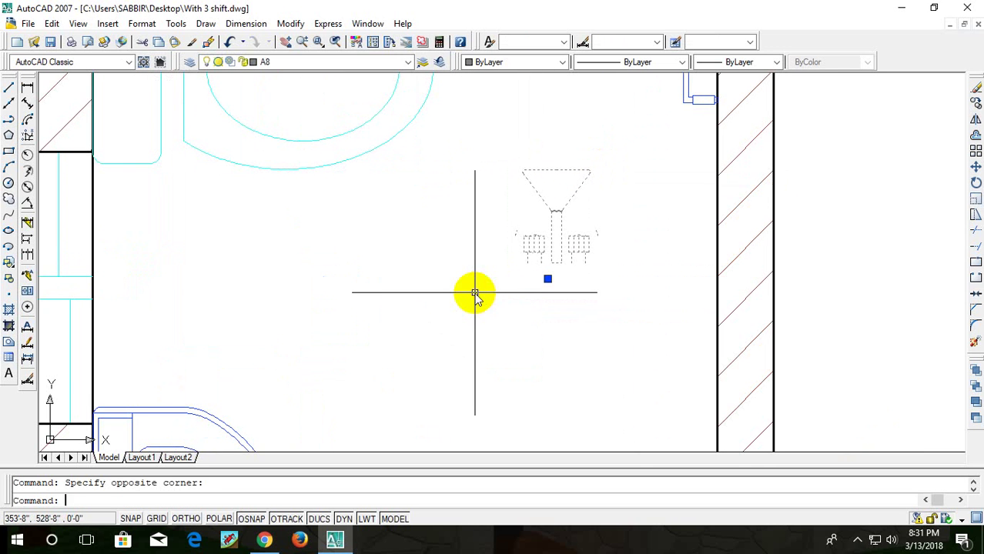
text(ro)
key(Return)
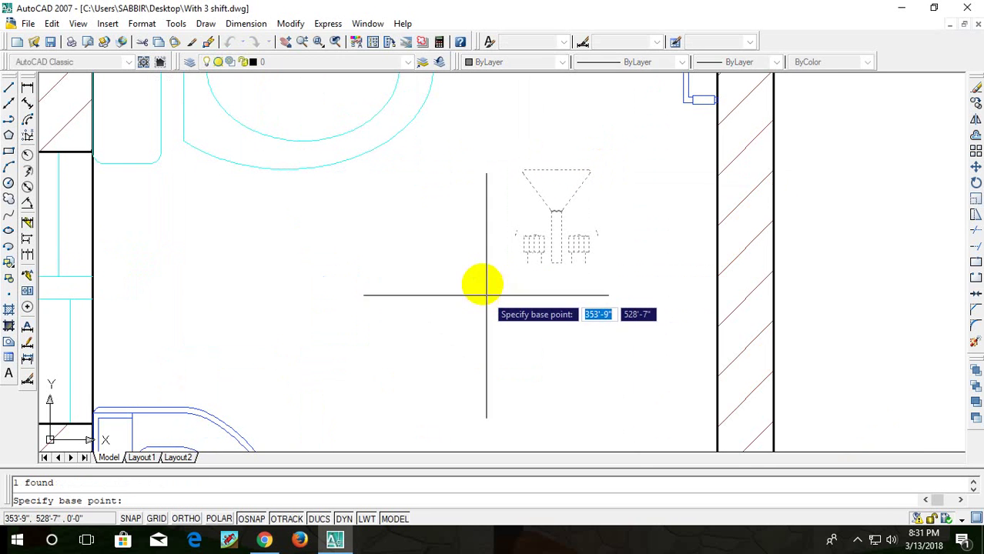
click(556, 267)
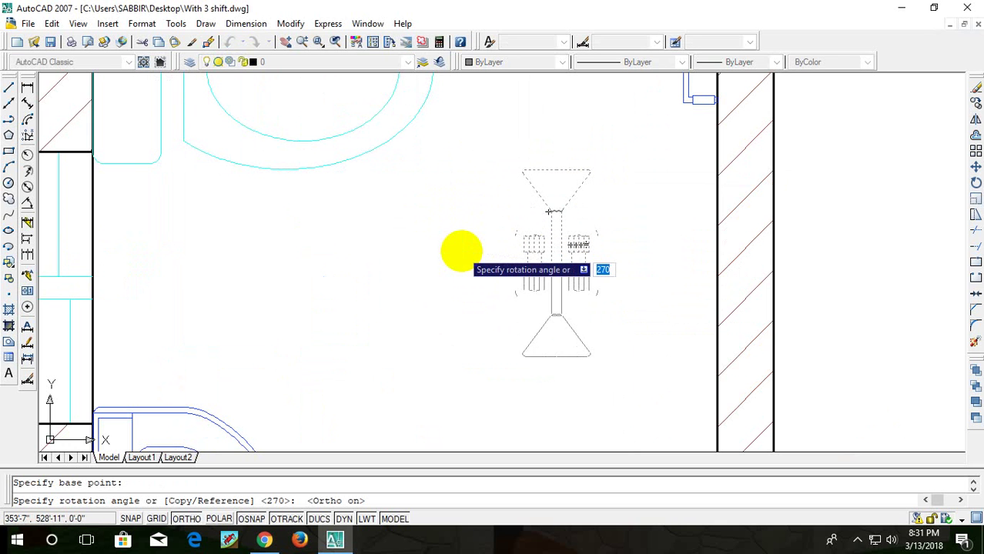
key(F8)
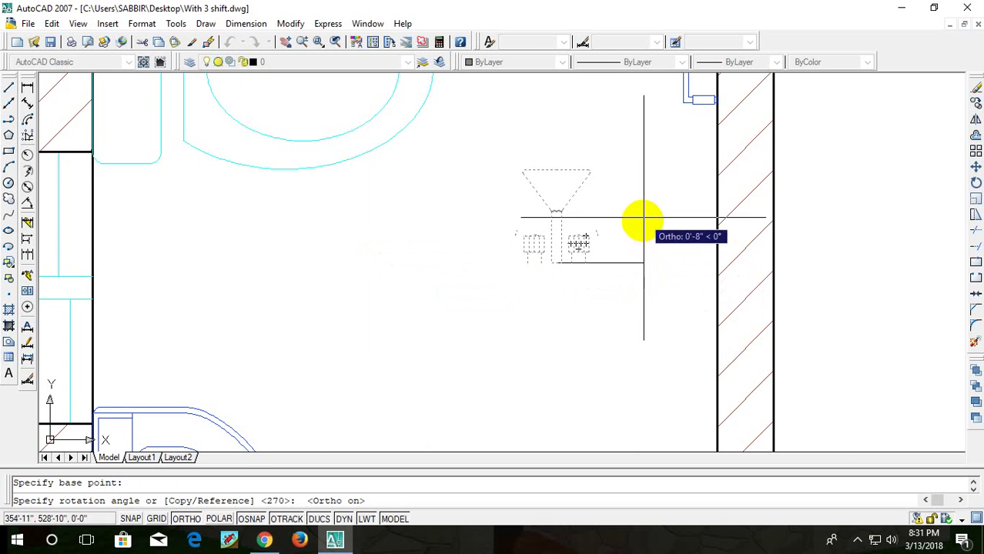
key(F8)
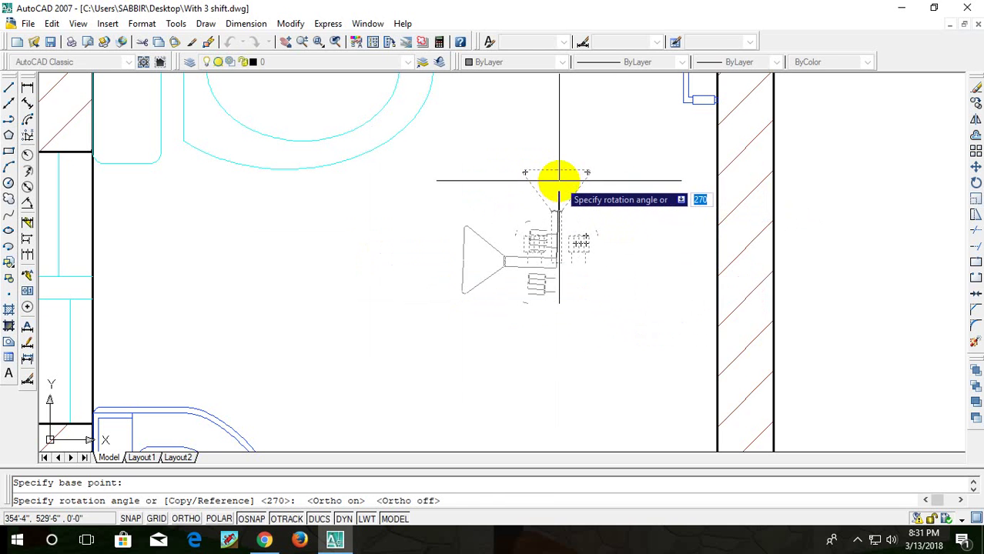
key(F8)
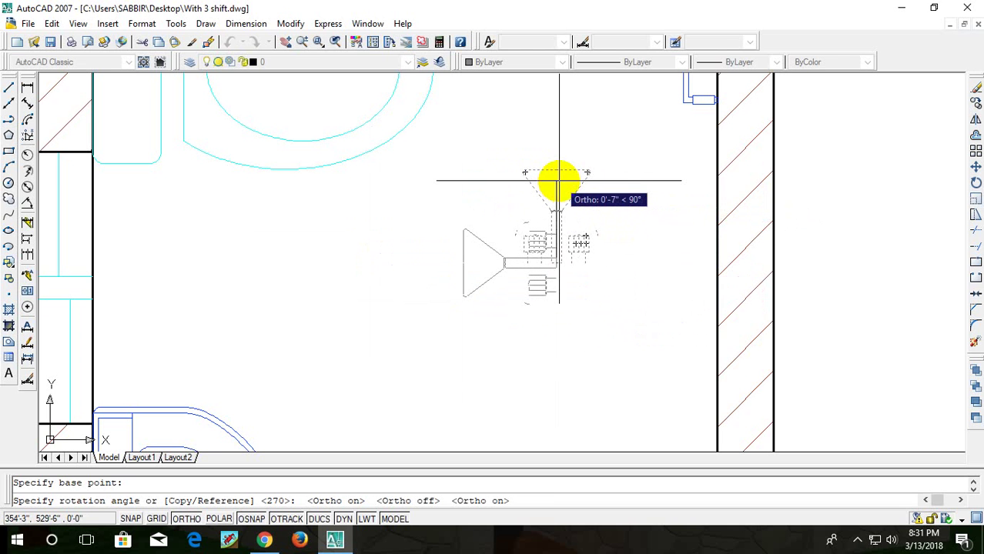
click(559, 180)
- Start moving the rotated shower fixture from its pipe end, with Ortho off
click(585, 208)
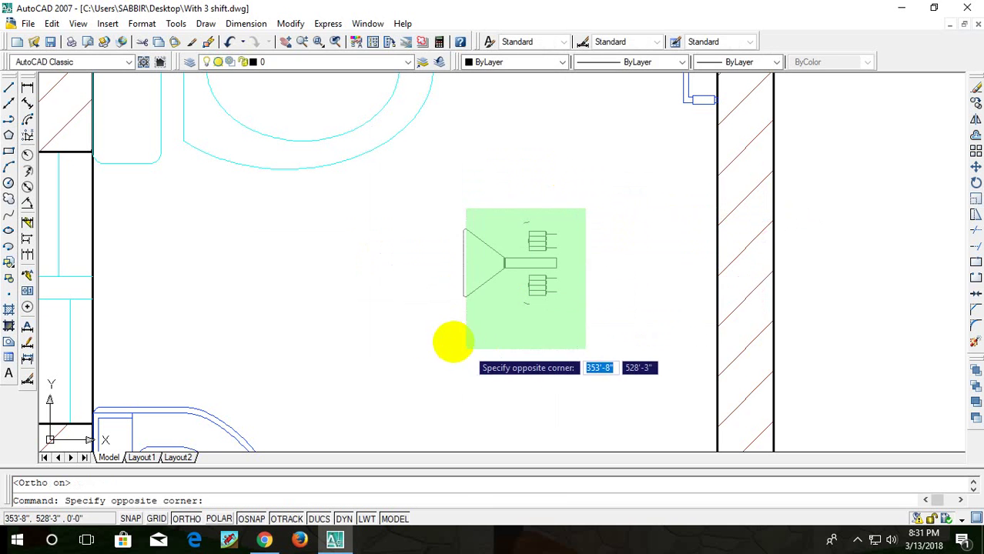
click(455, 343)
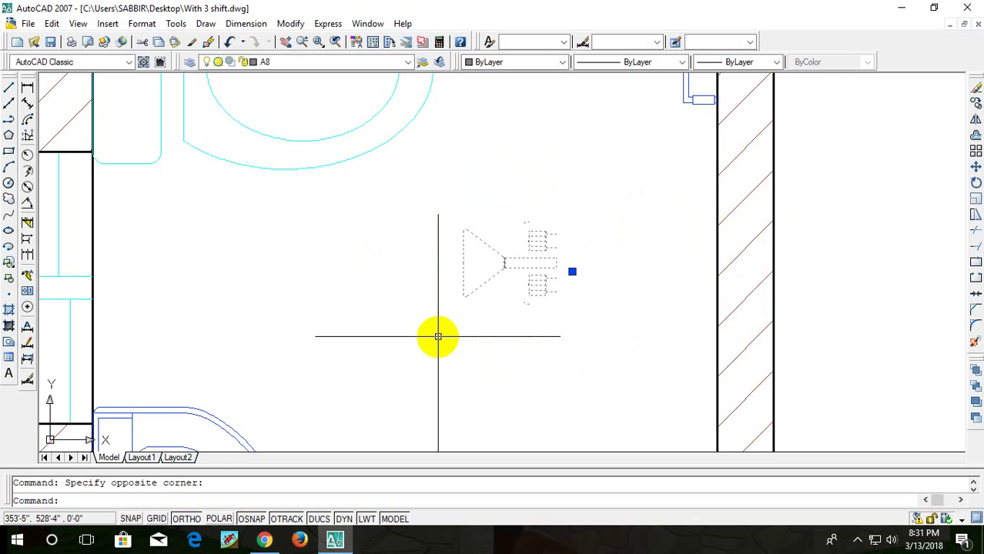
text(M)
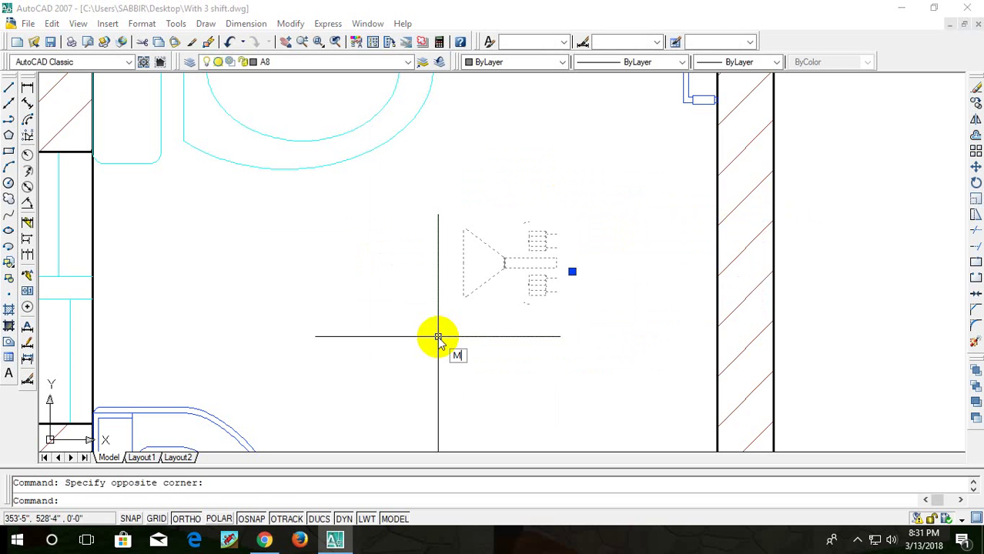
key(Return)
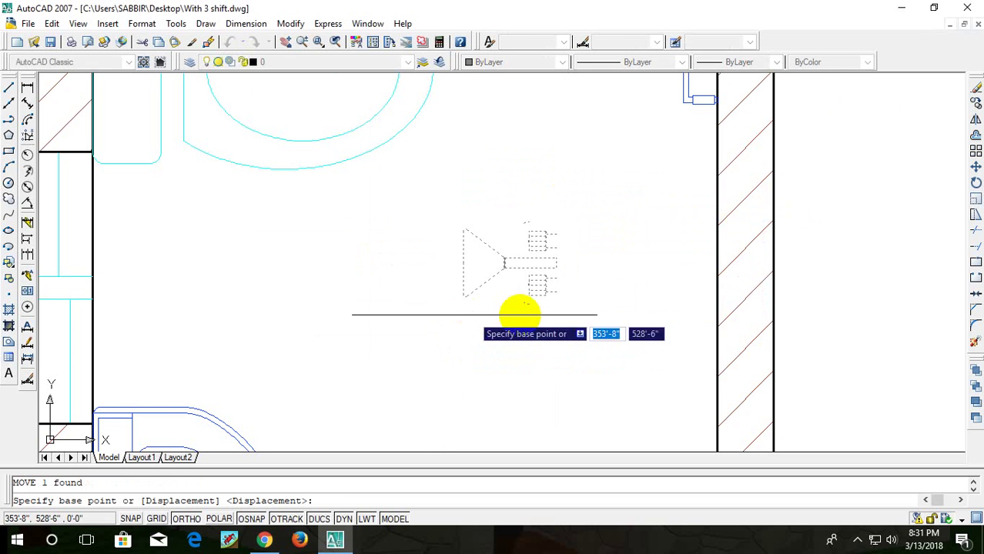
scroll(500, 312, up, 2)
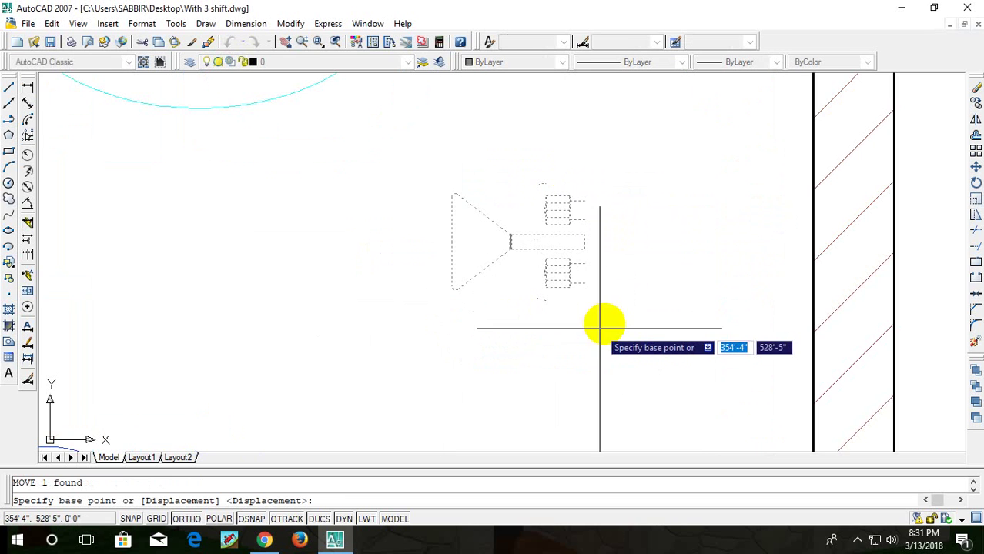
click(587, 243)
scroll(692, 277, down, 3)
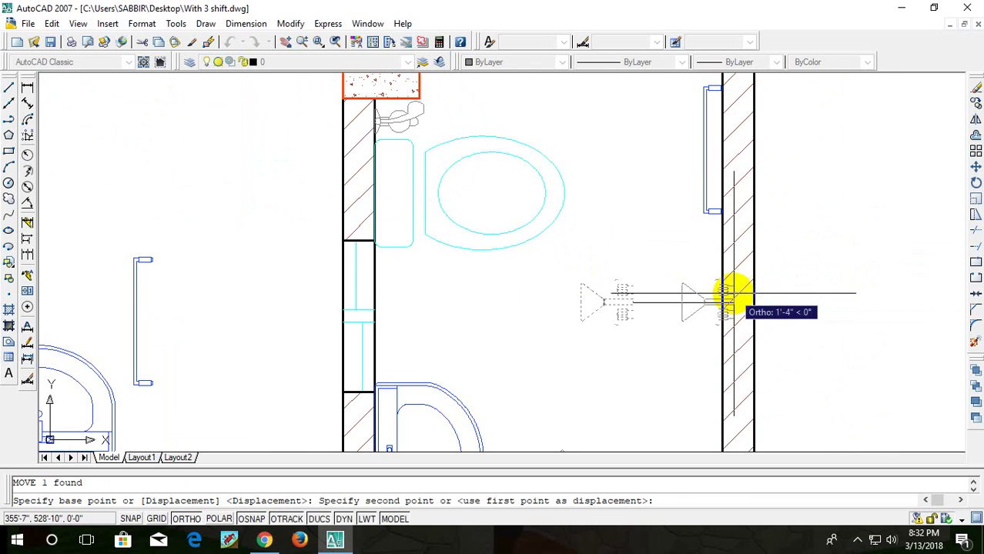
key(F8)
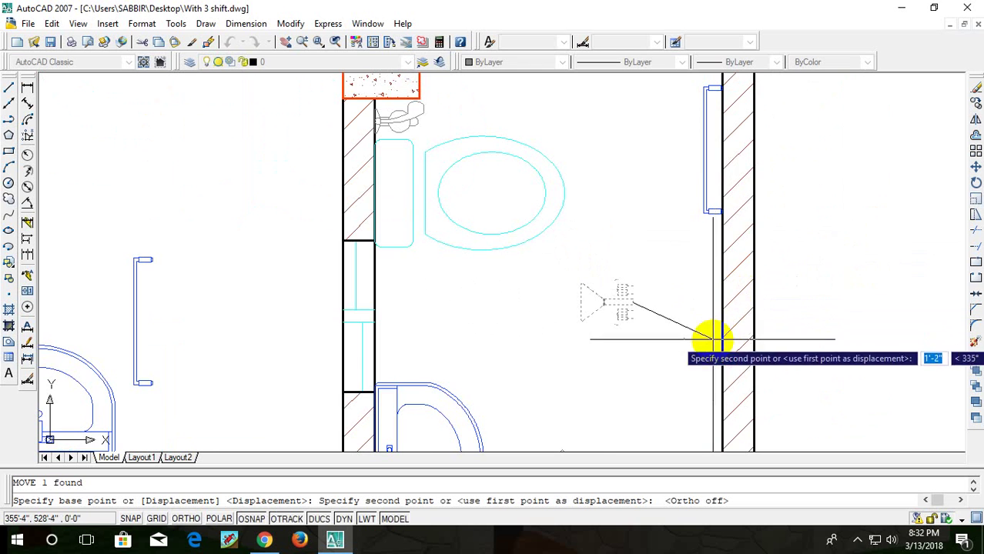
- Set the shower fitting flush against the inner face of the right wall
middle_drag(712, 339, 703, 235)
middle_drag(708, 297, 736, 176)
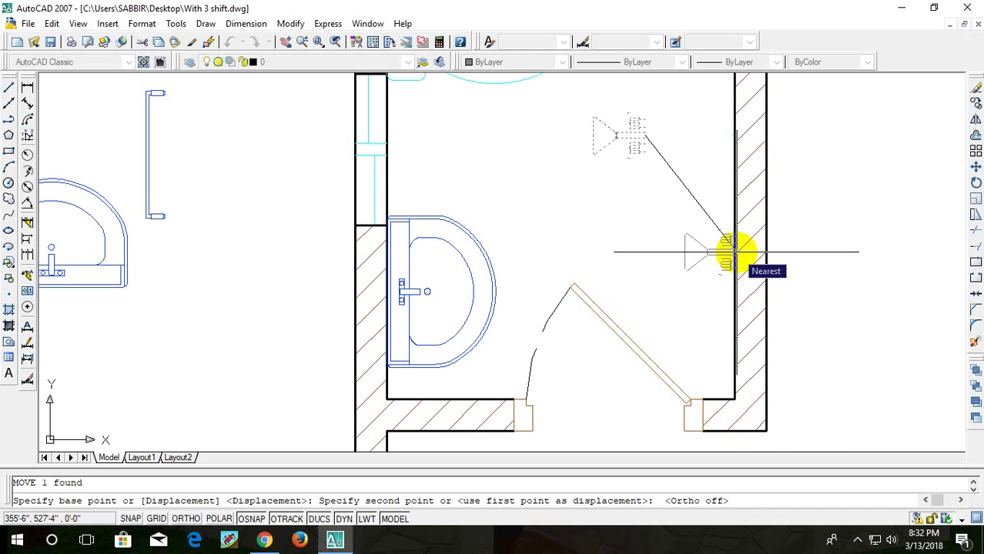
scroll(737, 257, up, 5)
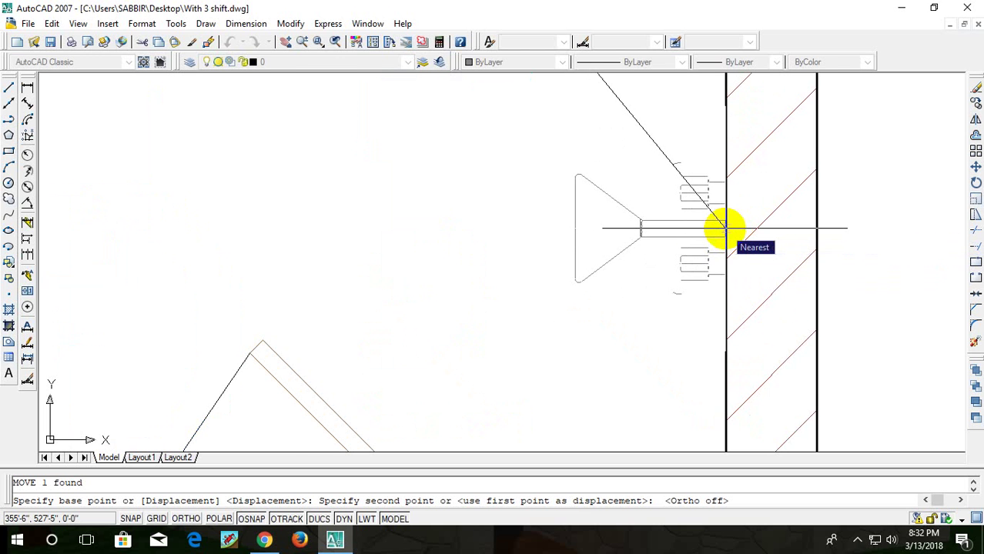
scroll(724, 228, down, 4)
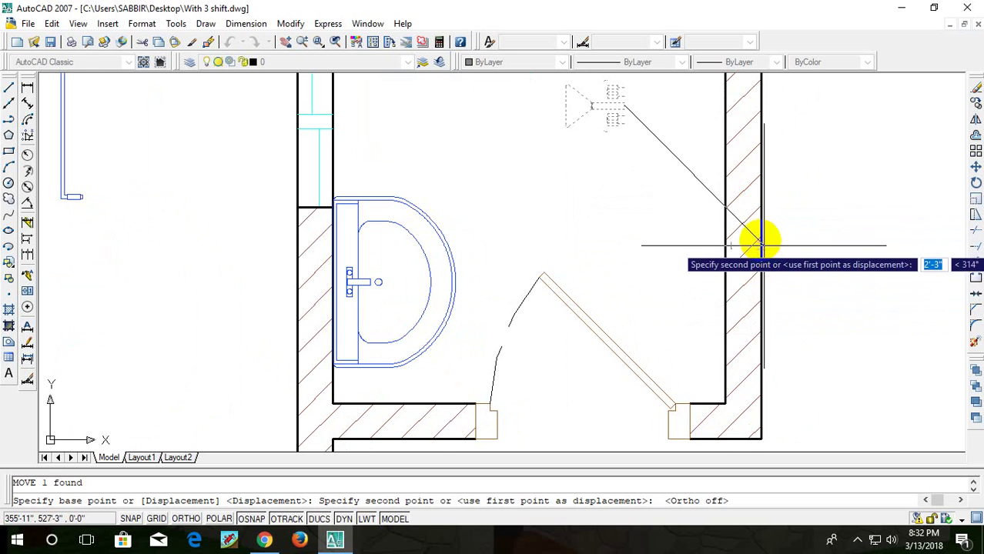
scroll(758, 243, up, 3)
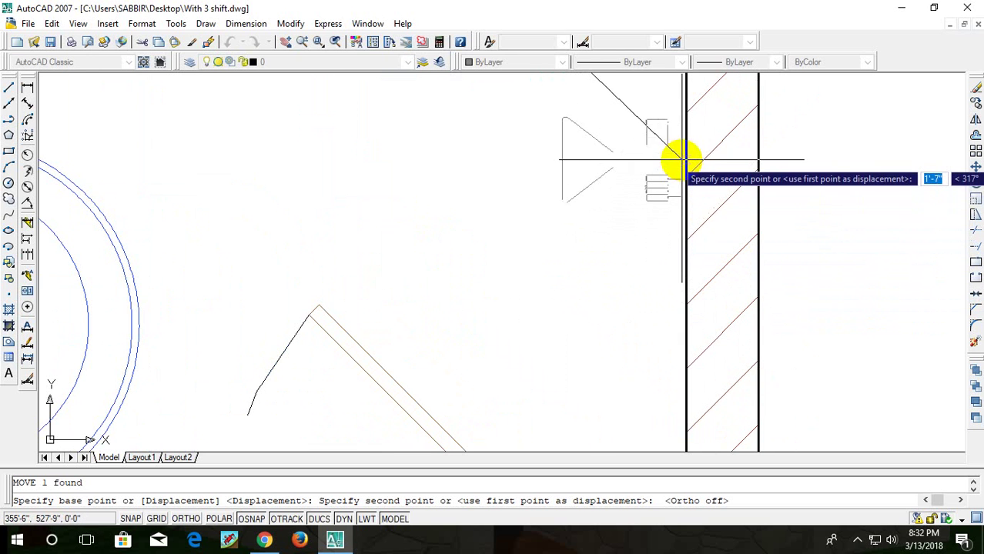
click(682, 161)
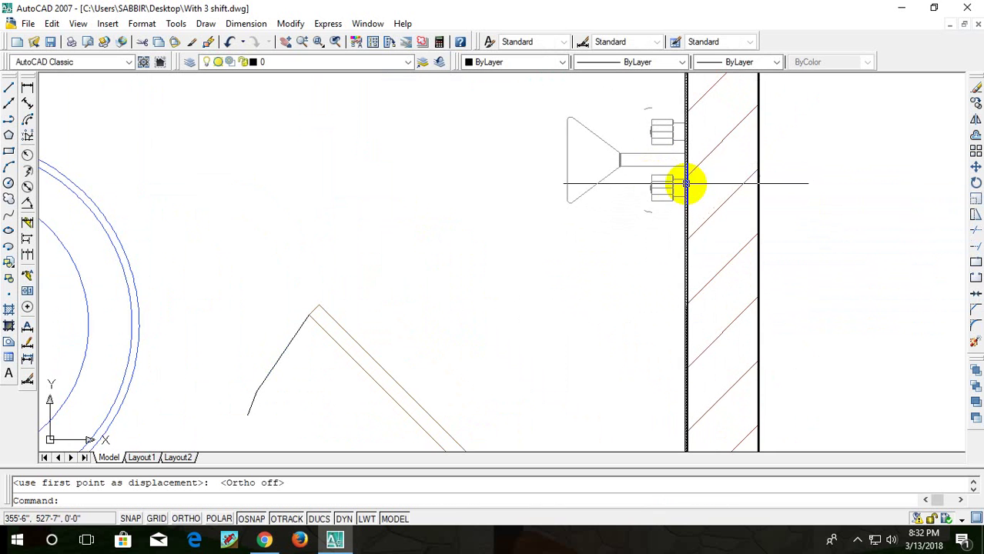
scroll(686, 183, down, 3)
- Pan to the spare fixtures and select the small blue toilet-fixture block
scroll(655, 220, down, 2)
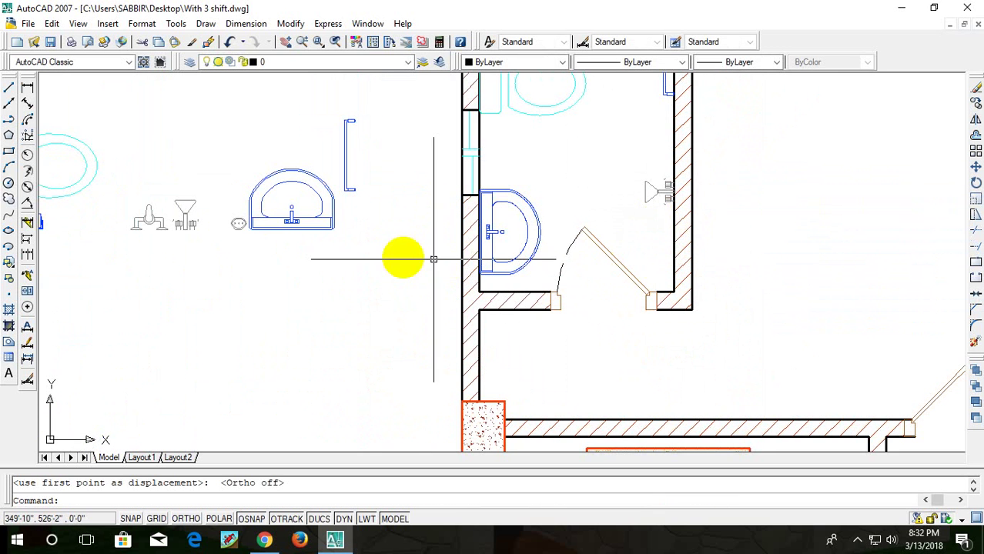
middle_drag(181, 268, 186, 266)
scroll(233, 245, up, 1)
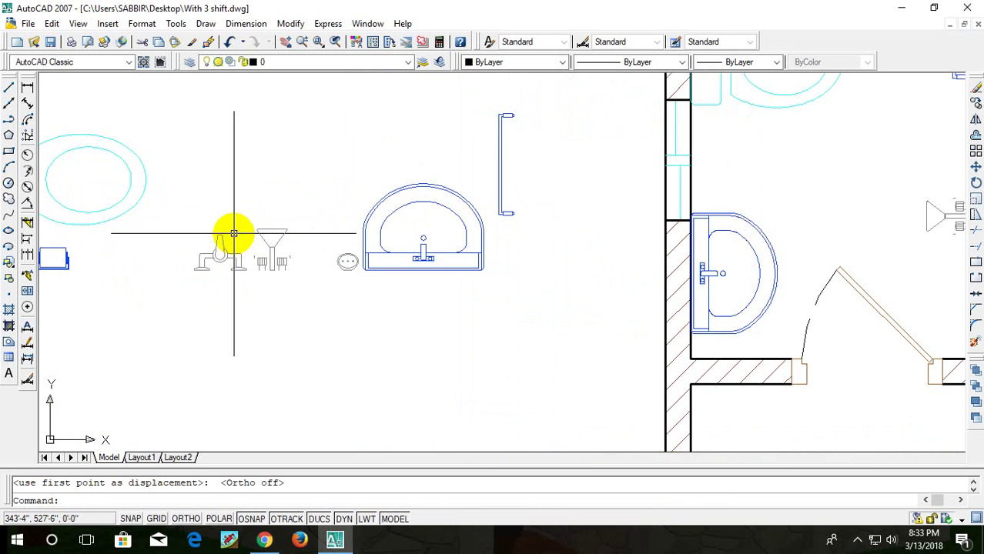
mouse_move(204, 242)
middle_down()
mouse_move(314, 259)
mouse_move(493, 255)
middle_up()
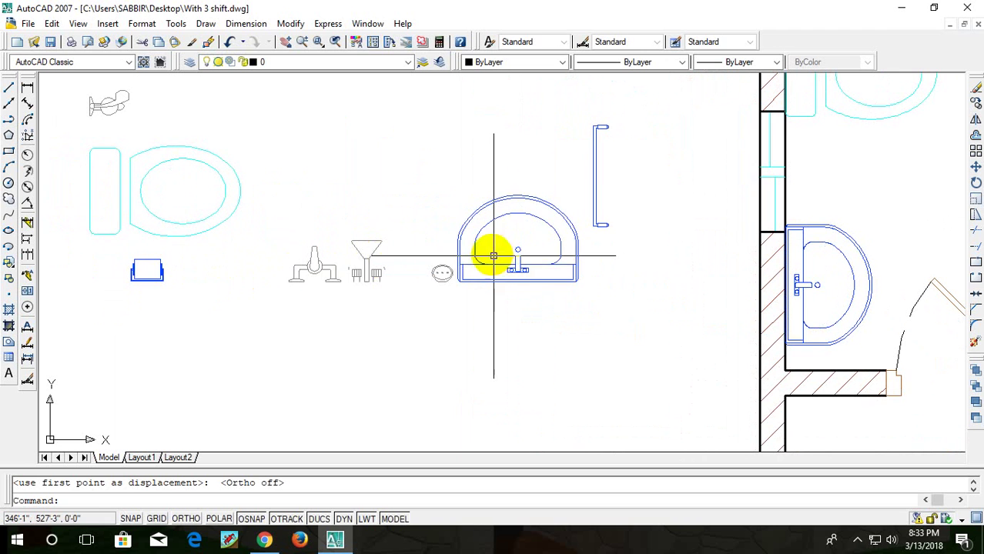
click(442, 274)
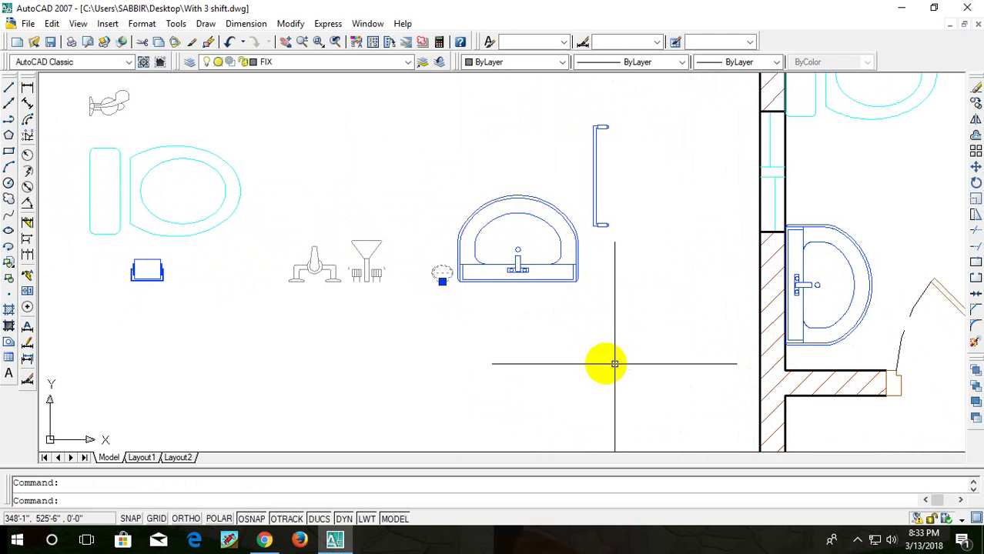
middle_drag(670, 282, 674, 303)
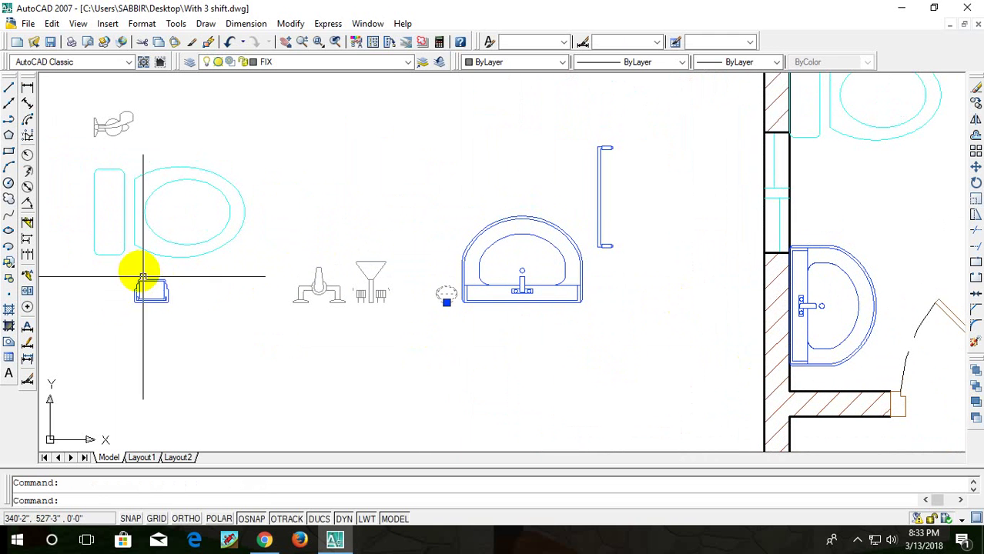
click(175, 285)
click(135, 308)
key(Escape)
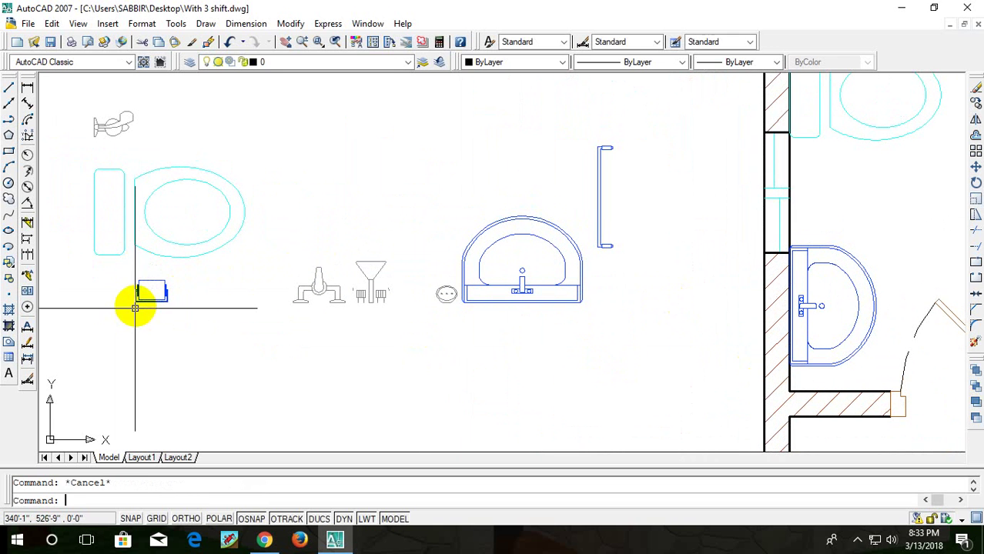
click(137, 301)
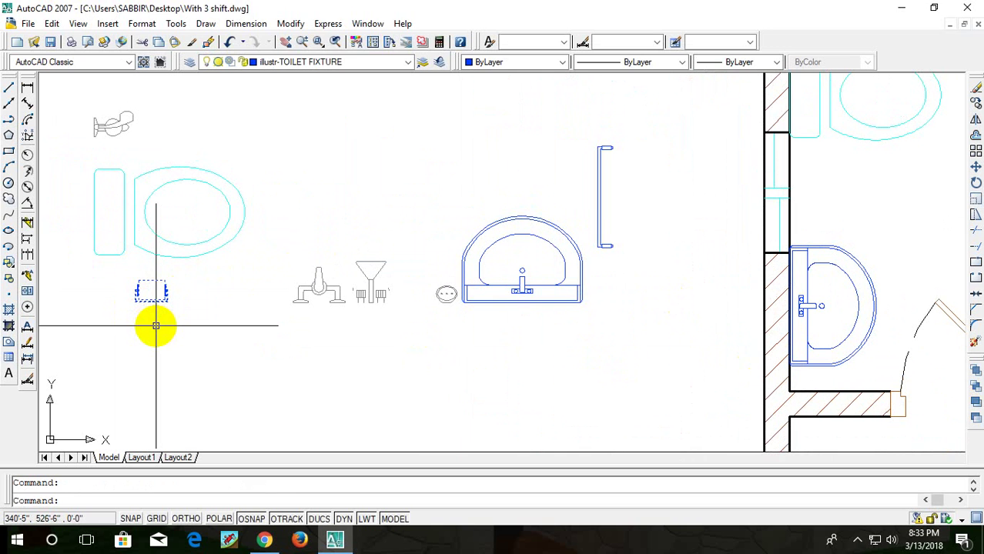
- Copy the small toilet fixture into the bathroom with COPY (co)
text(co)
key(Return)
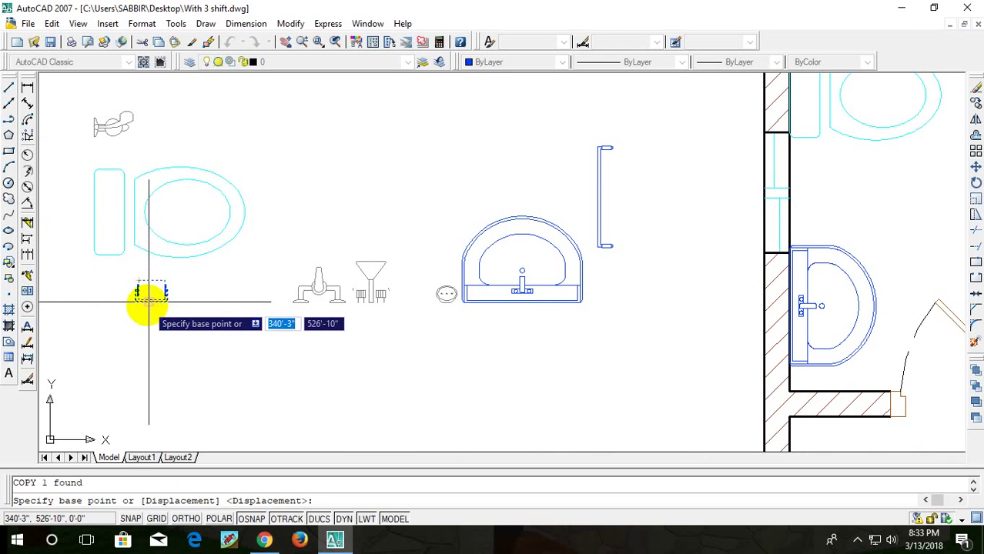
click(148, 301)
scroll(220, 336, down, 2)
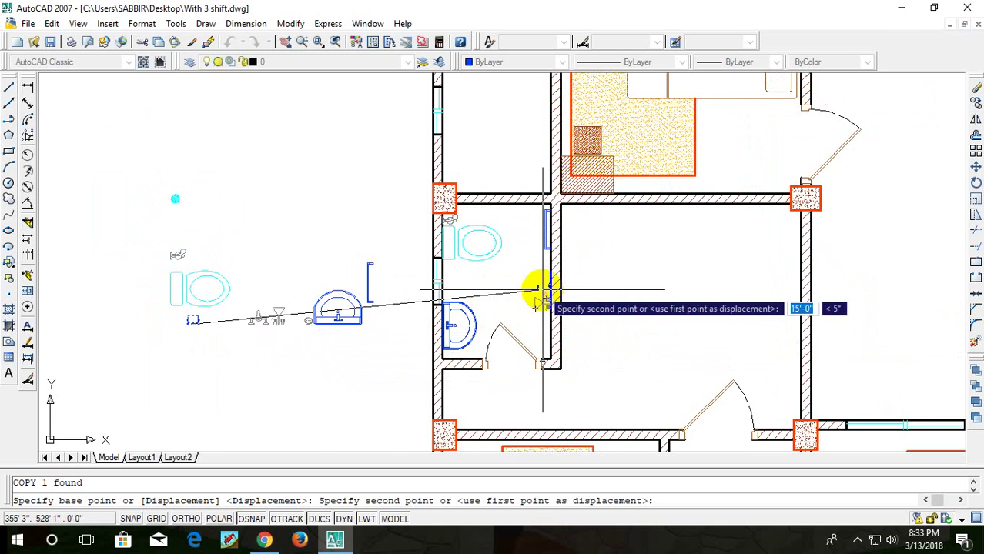
scroll(539, 293, up, 3)
click(496, 256)
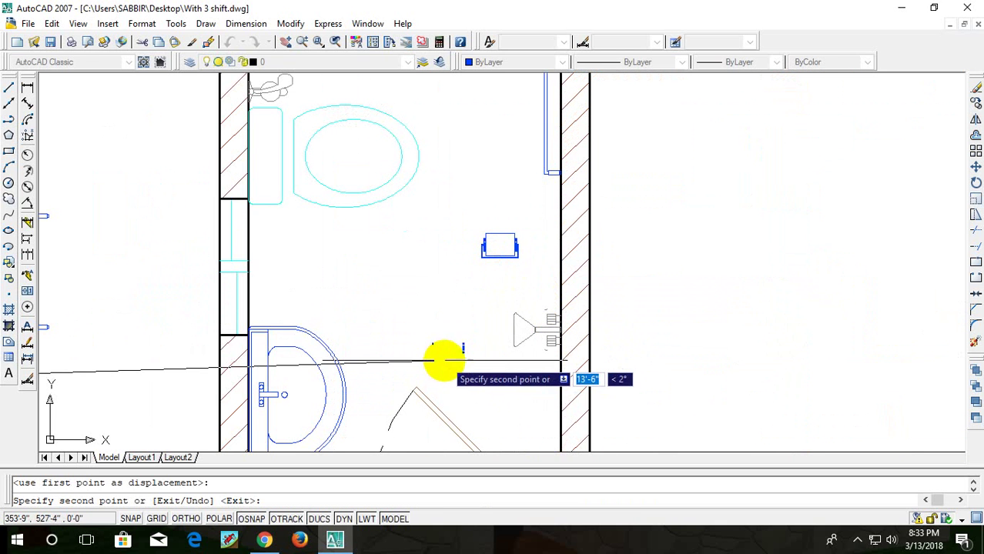
key(Escape)
- Rotate the copied fixture 90° with Ortho on
scroll(483, 282, up, 2)
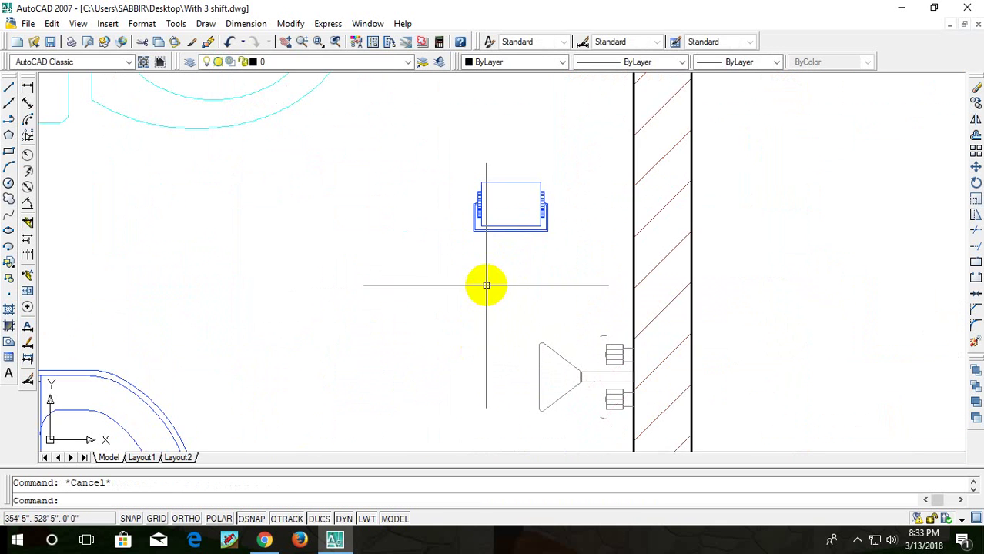
click(574, 167)
click(442, 308)
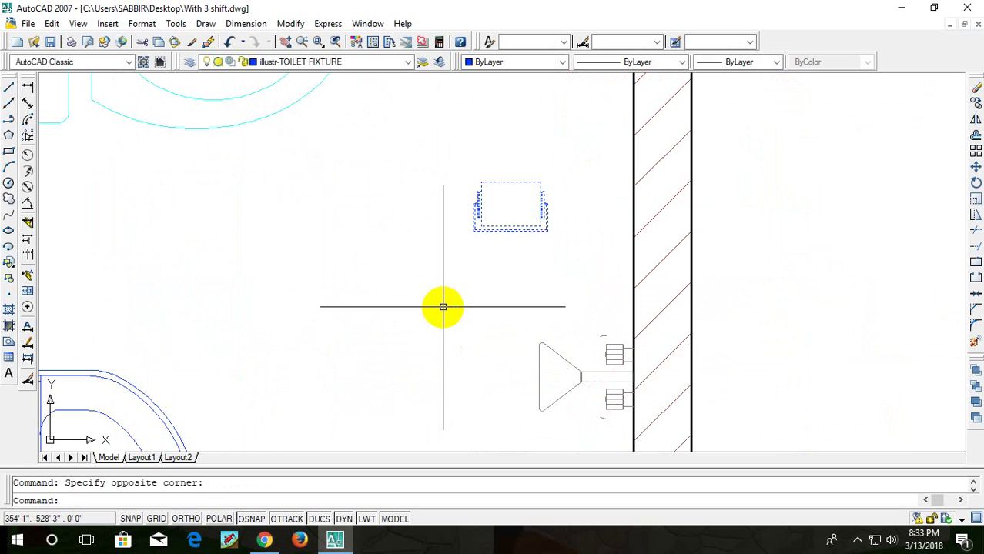
text(ro)
key(Return)
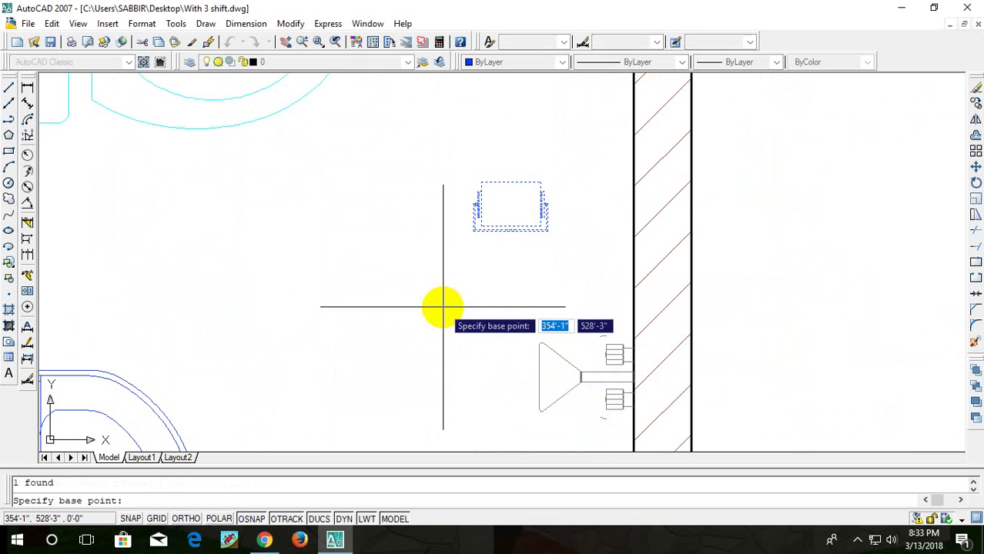
click(505, 231)
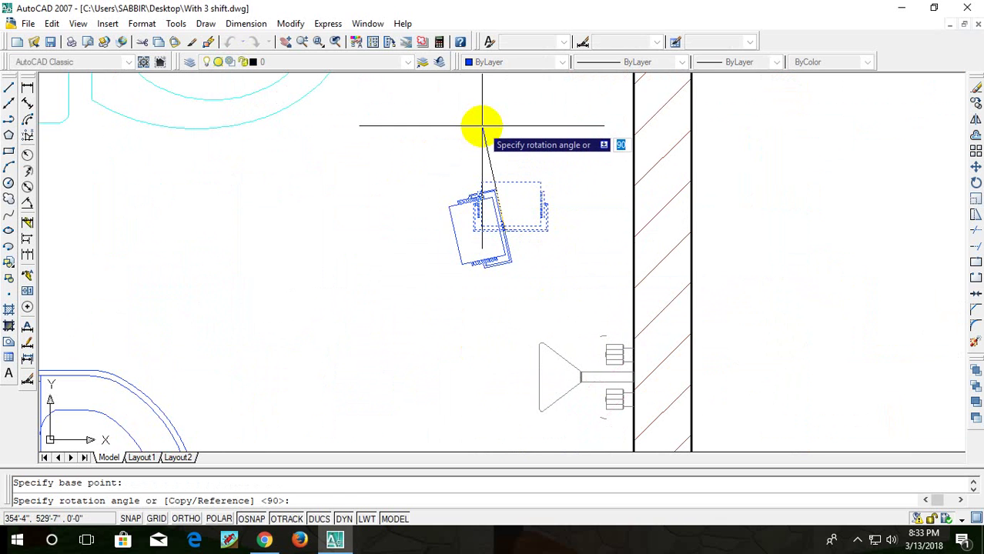
key(F8)
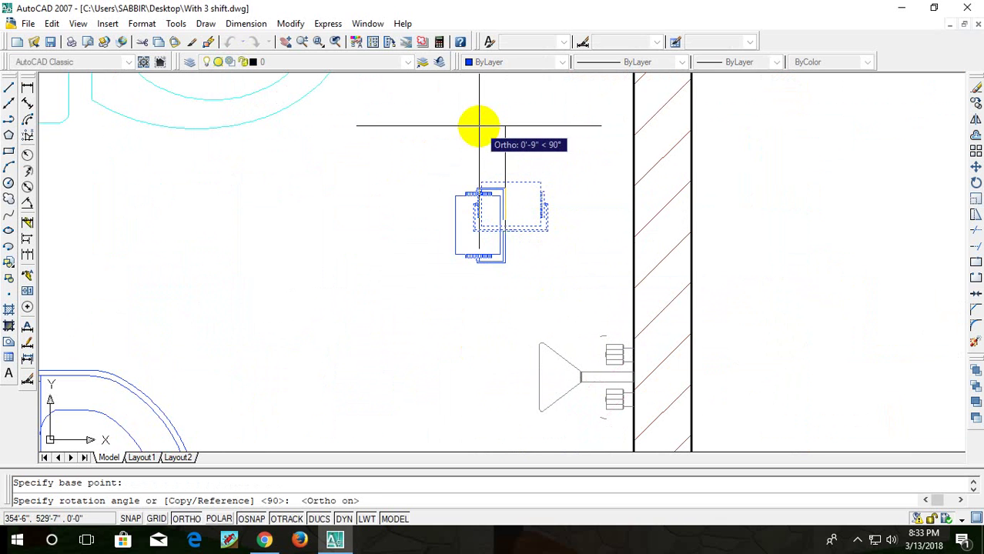
click(501, 127)
- Move the rotated fixture against the bathroom's right wall
click(536, 174)
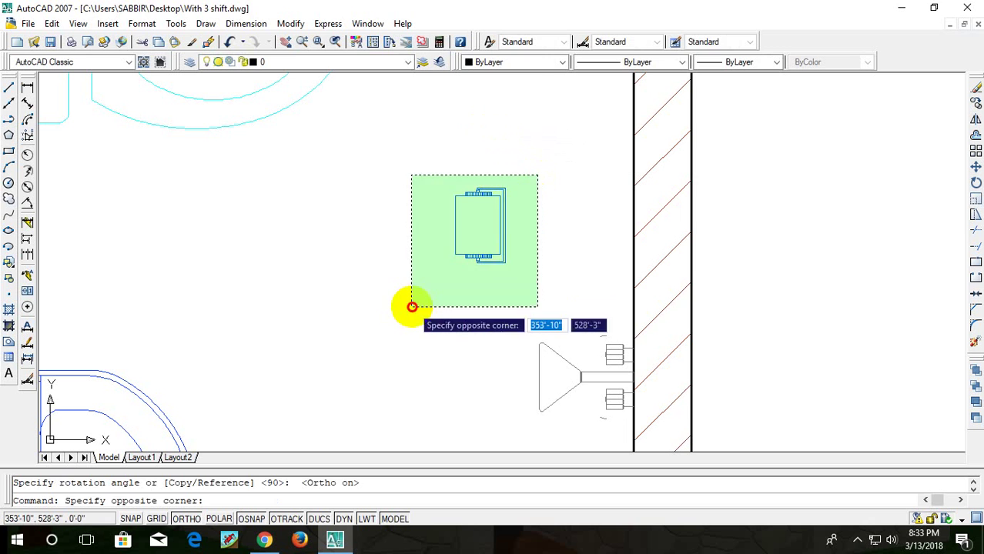
click(411, 306)
text(m)
key(Return)
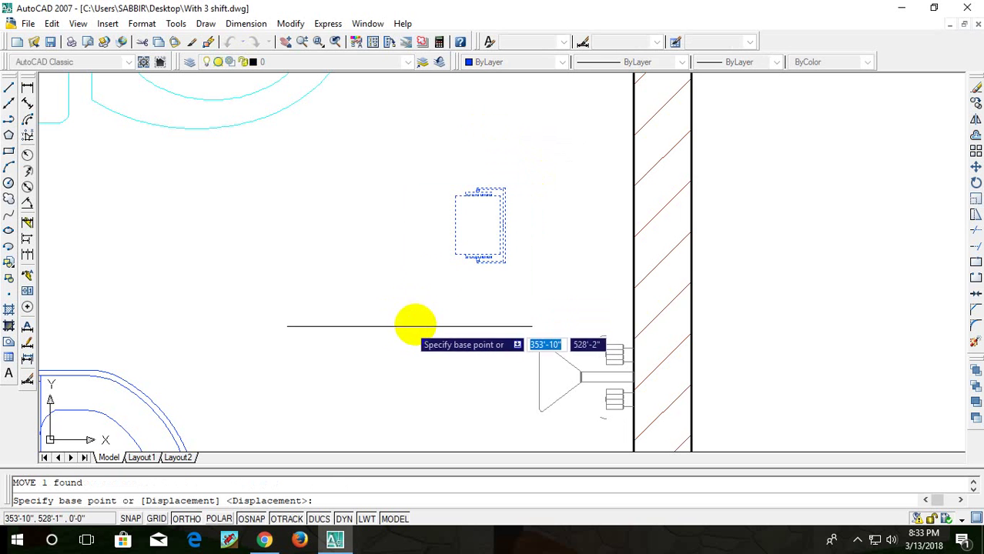
click(501, 225)
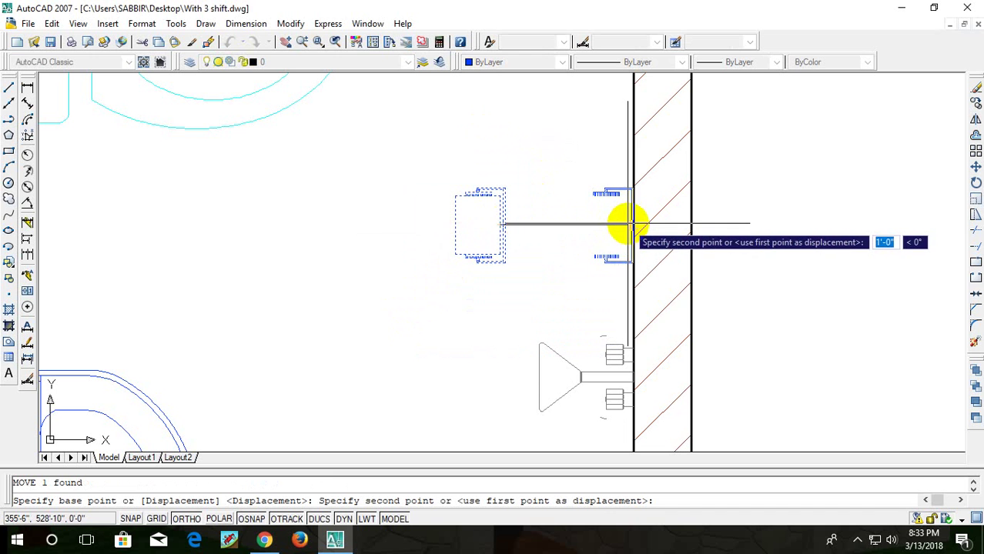
click(627, 223)
scroll(620, 215, up, 4)
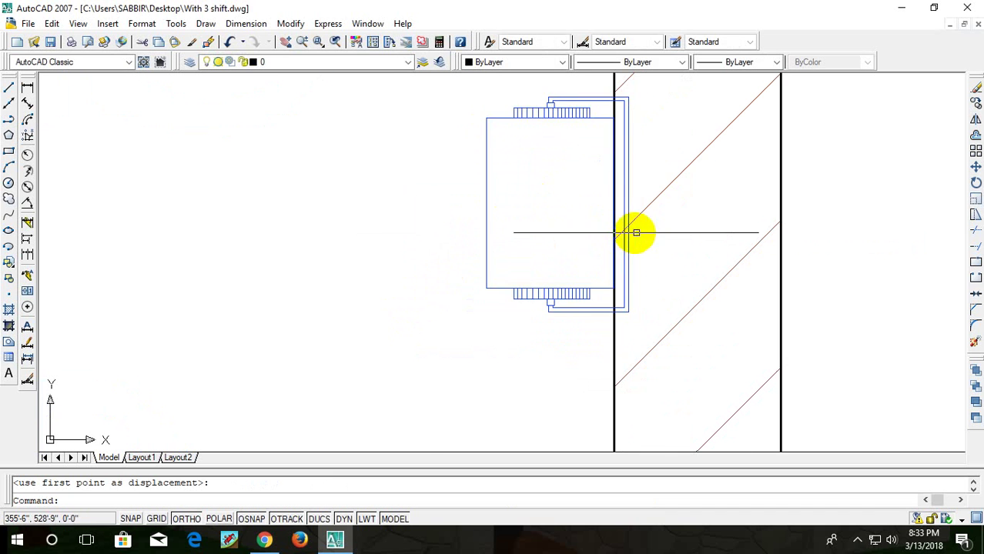
- Shift the fixture along the wall to sit just above the shower fitting
click(625, 219)
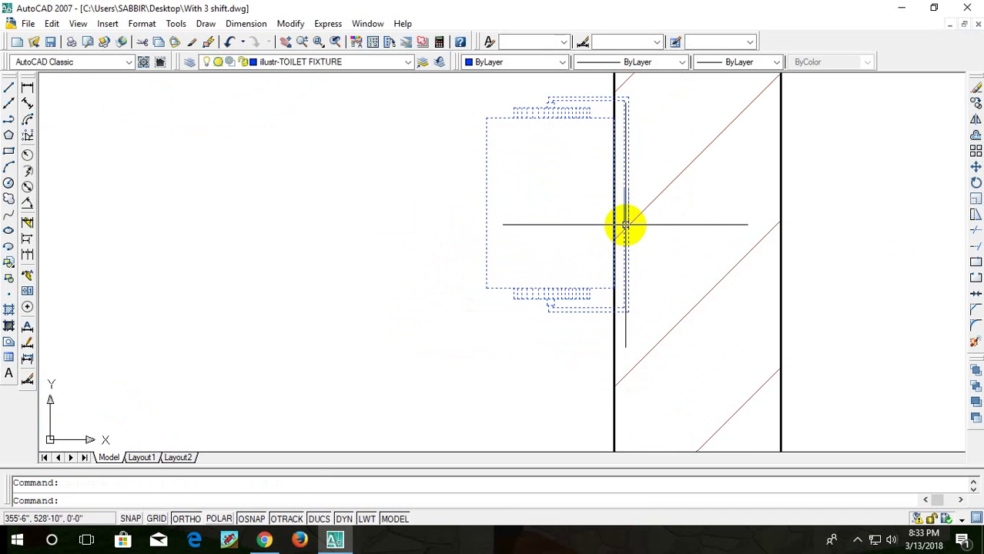
text(M)
key(Return)
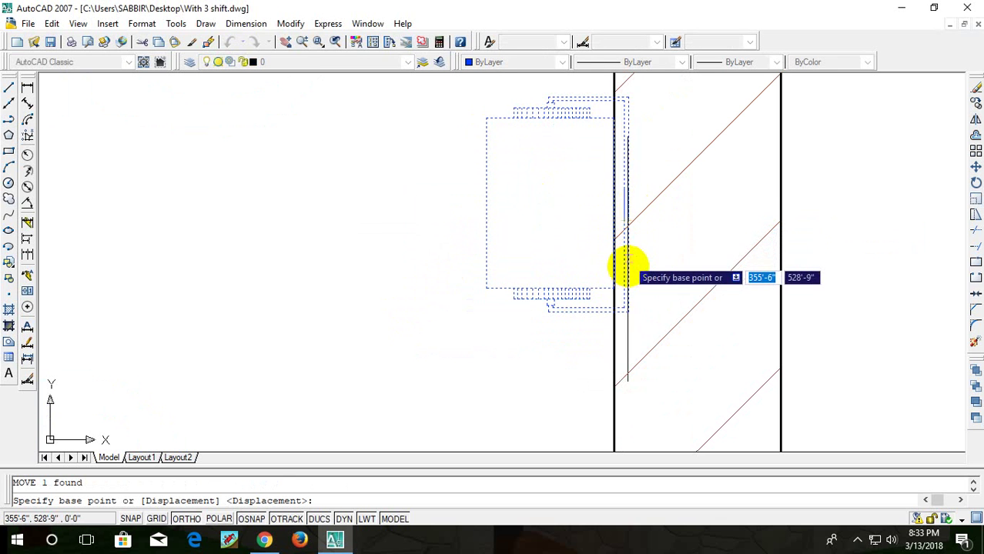
click(628, 187)
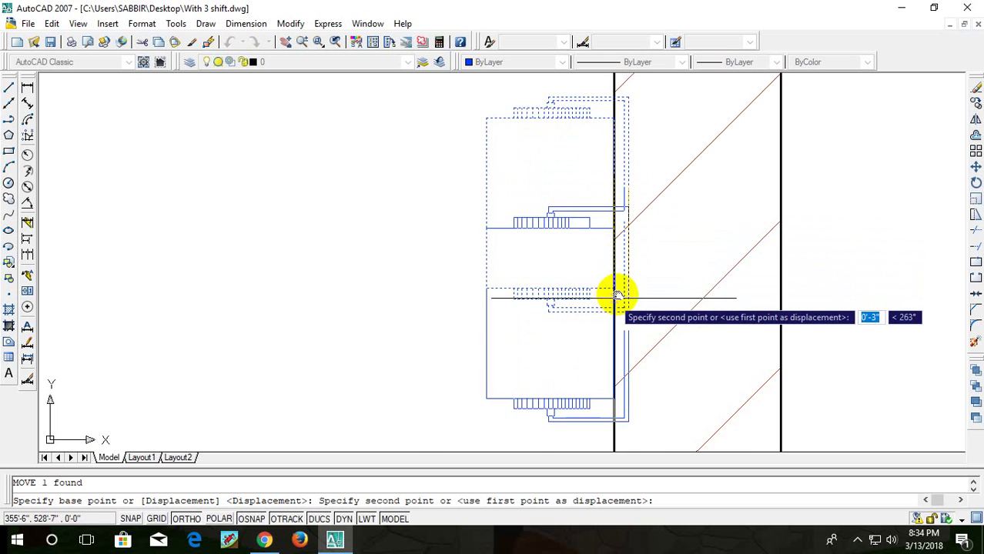
middle_drag(610, 292, 648, 47)
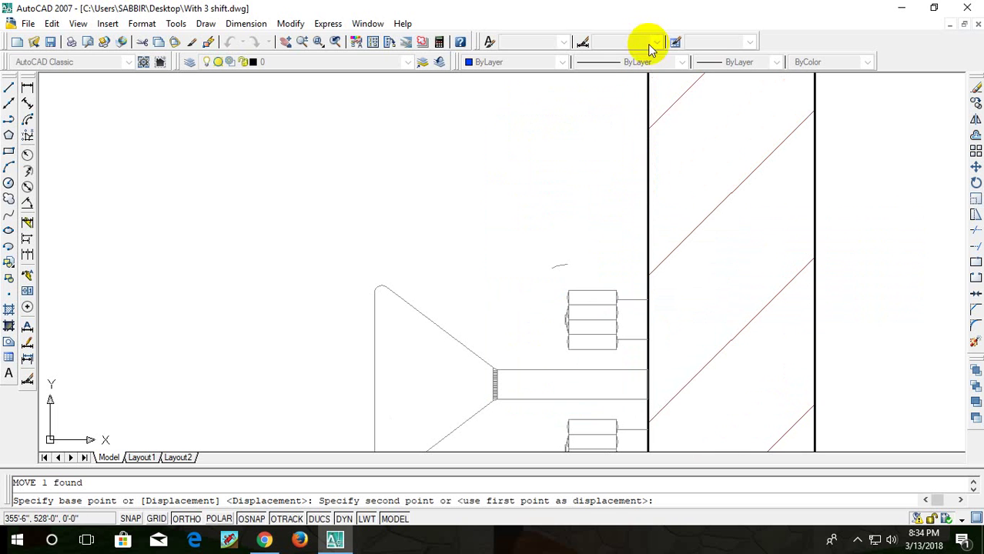
click(650, 159)
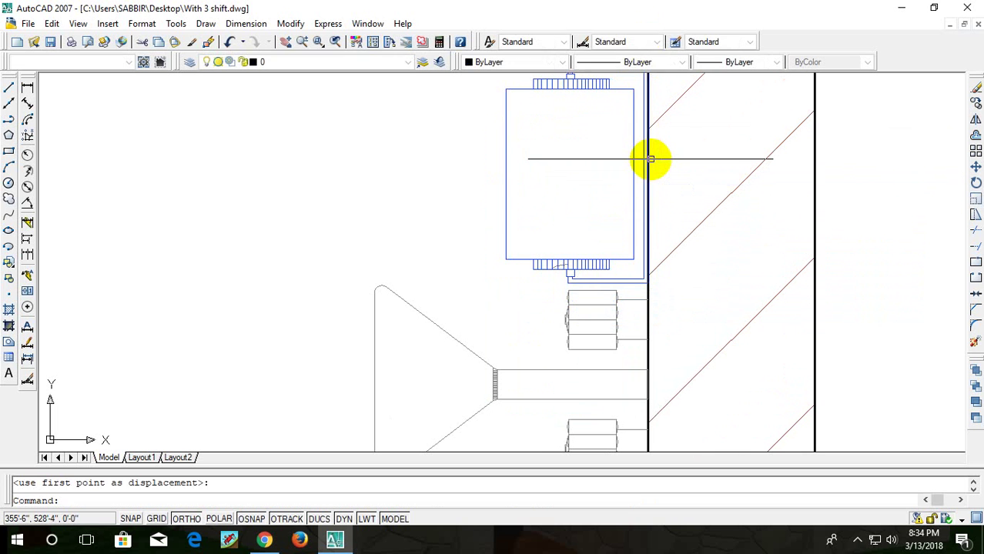
scroll(651, 159, down, 4)
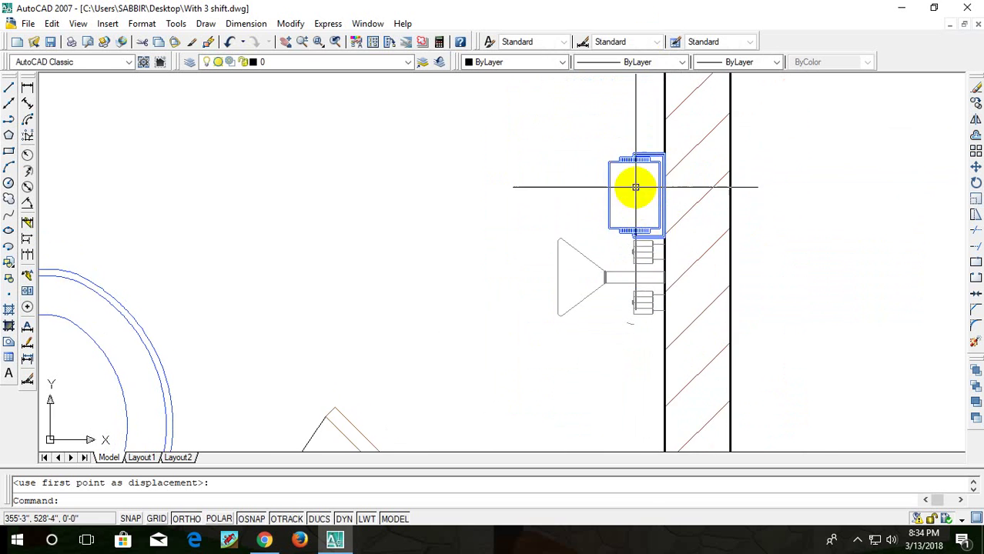
scroll(631, 187, up, 3)
scroll(635, 208, down, 2)
- Copy the small oval fixture into the bathroom beside the washbasin
scroll(567, 227, down, 2)
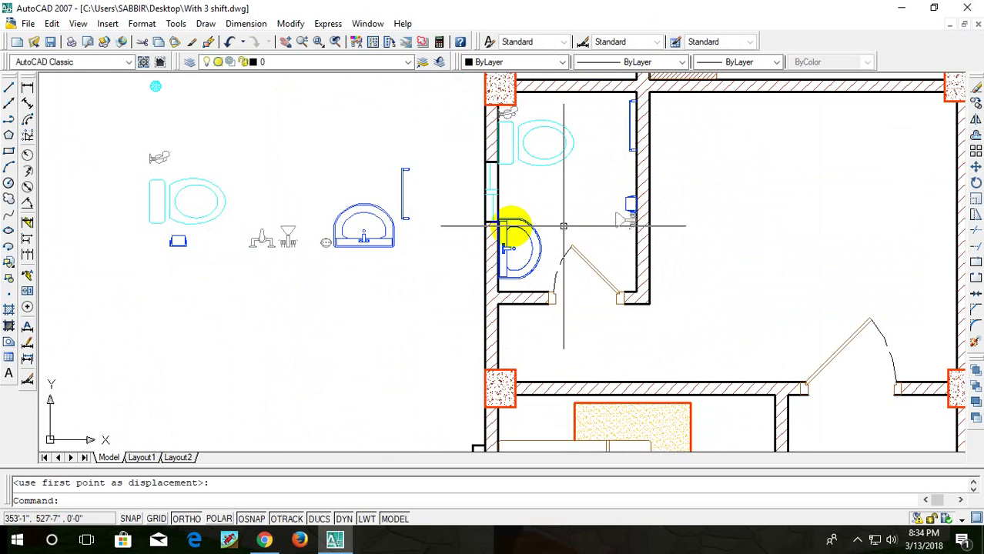
scroll(350, 231, up, 1)
scroll(416, 325, up, 2)
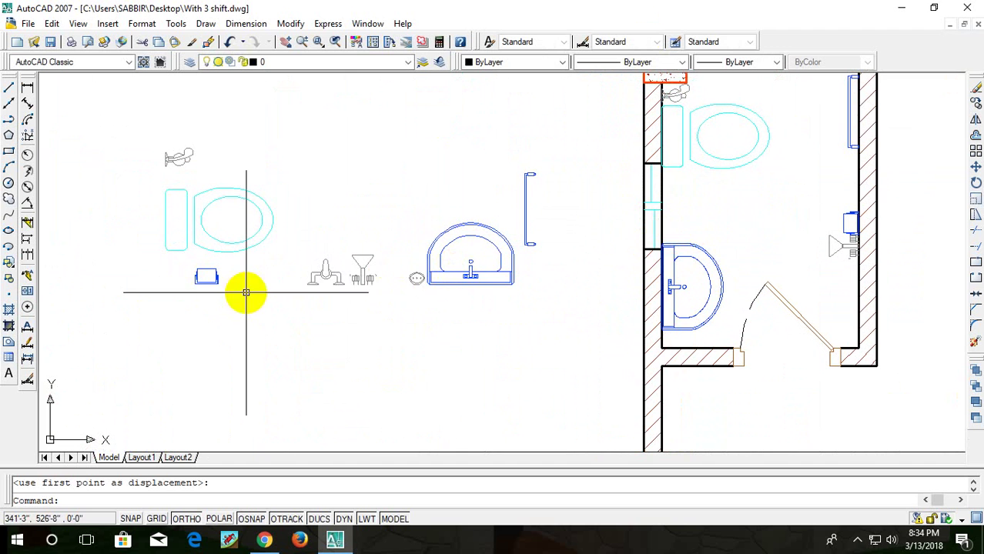
click(413, 279)
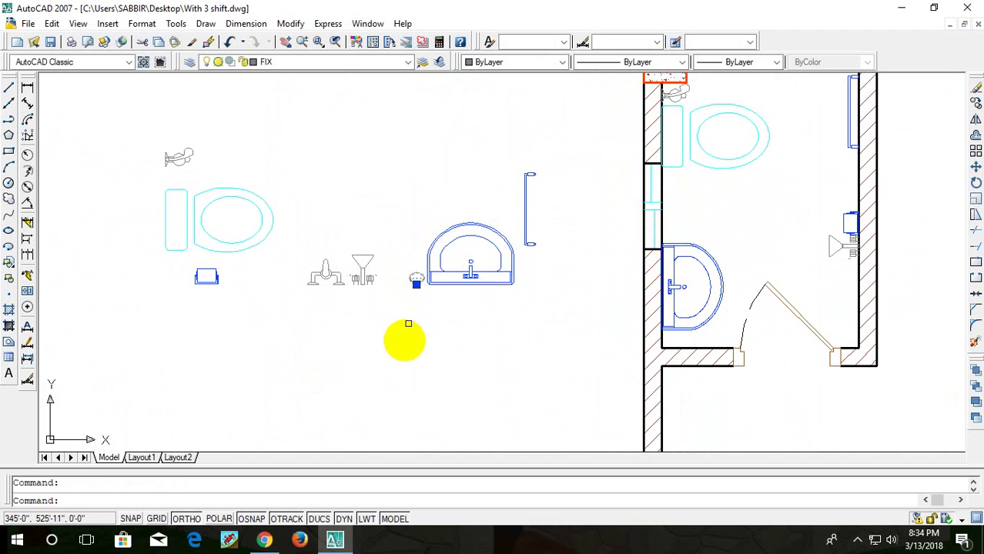
text(c)
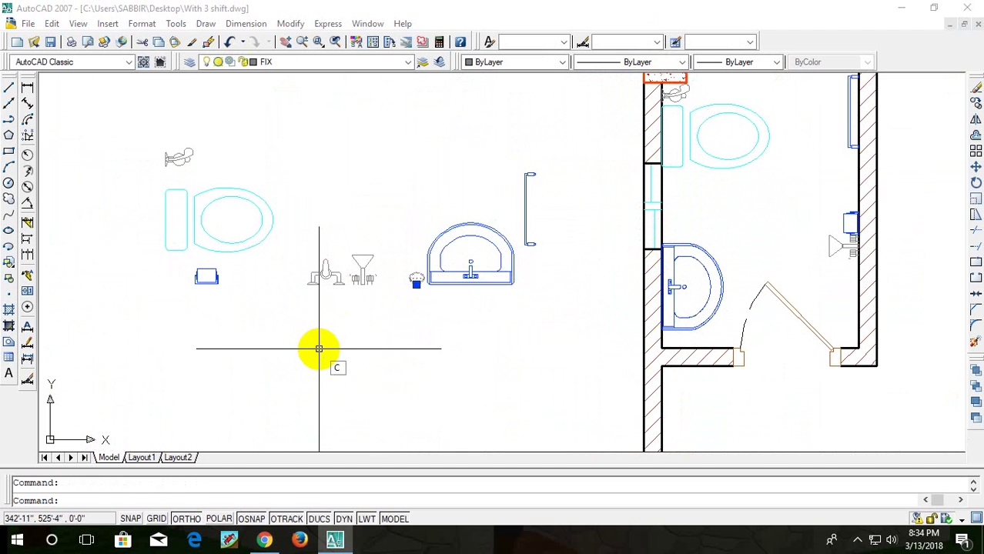
text(o)
key(Return)
scroll(320, 348, up, 1)
scroll(325, 340, up, 2)
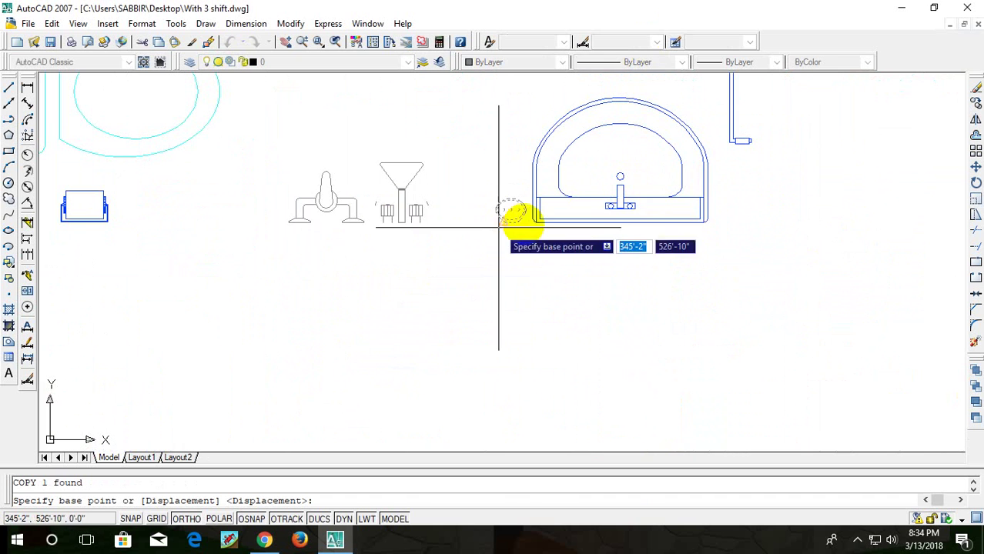
click(510, 211)
scroll(616, 316, down, 4)
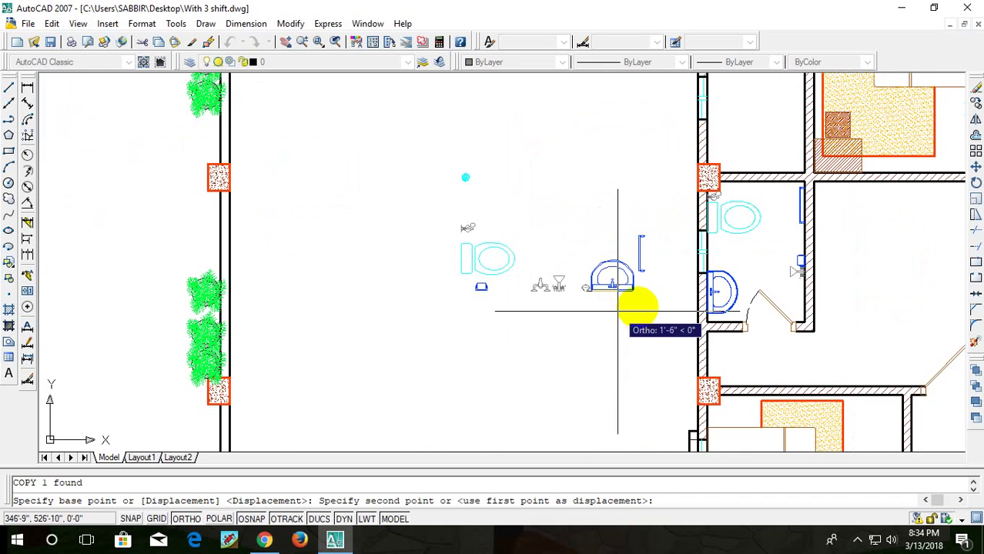
scroll(696, 291, up, 1)
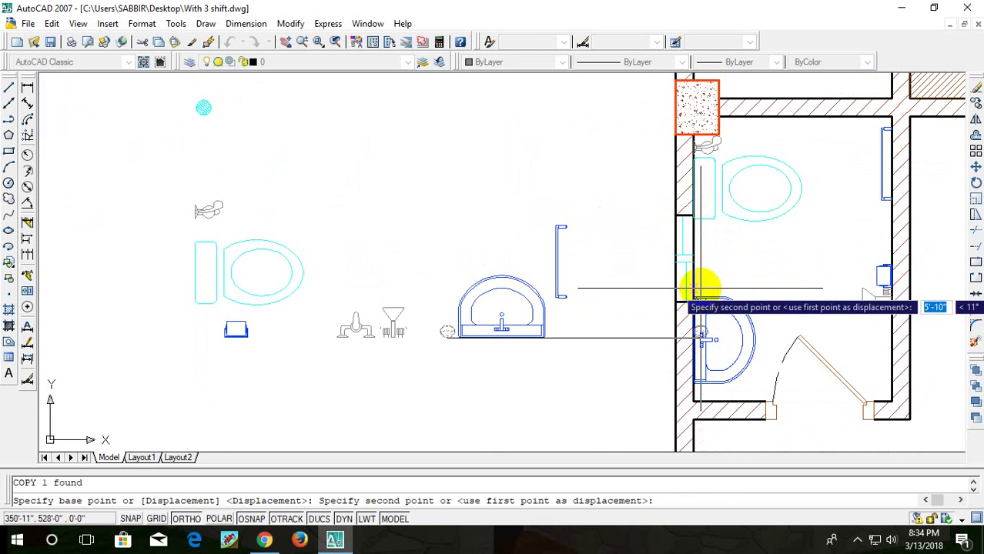
key(F8)
scroll(701, 289, up, 3)
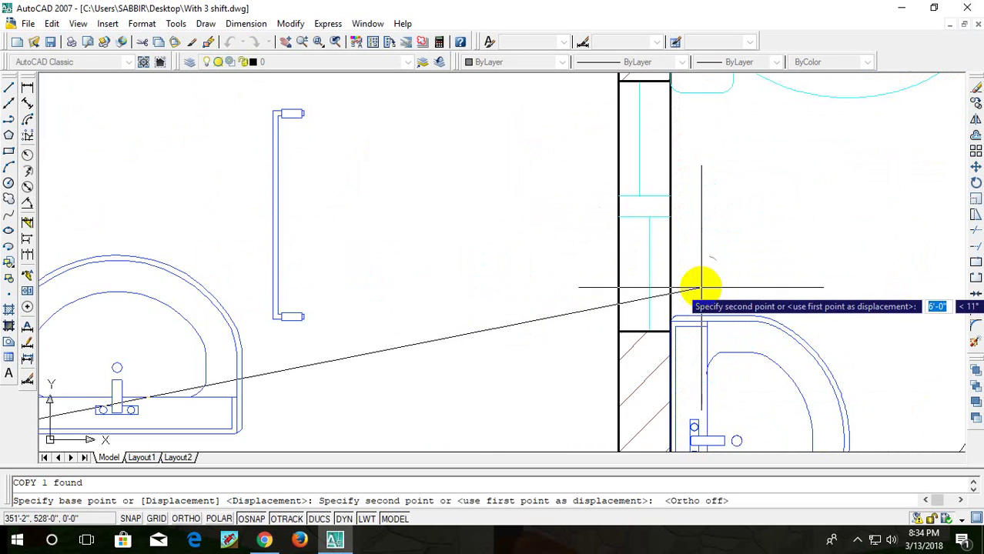
click(780, 271)
key(Escape)
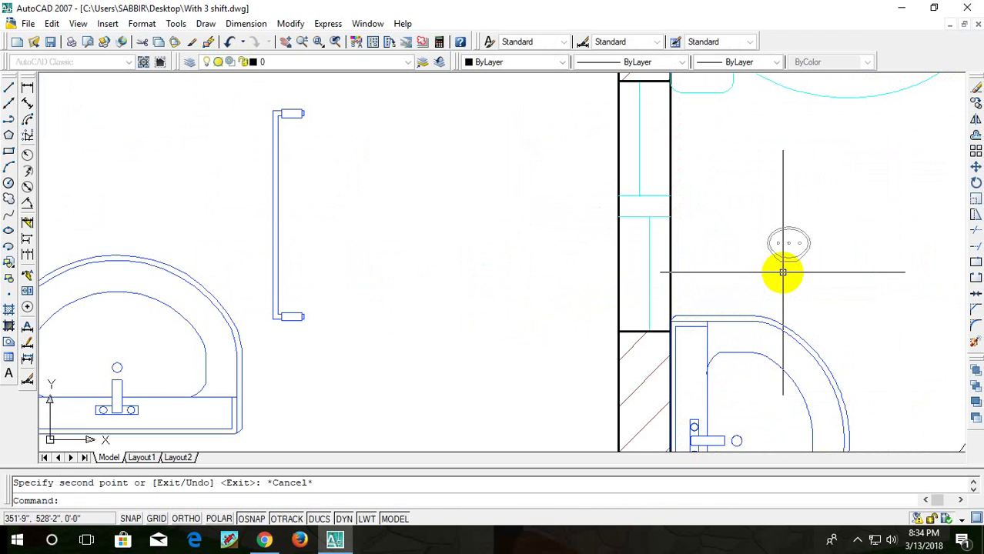
- Rotate the copied fixture 90° upright with Ortho on
click(815, 217)
click(764, 265)
text(RO)
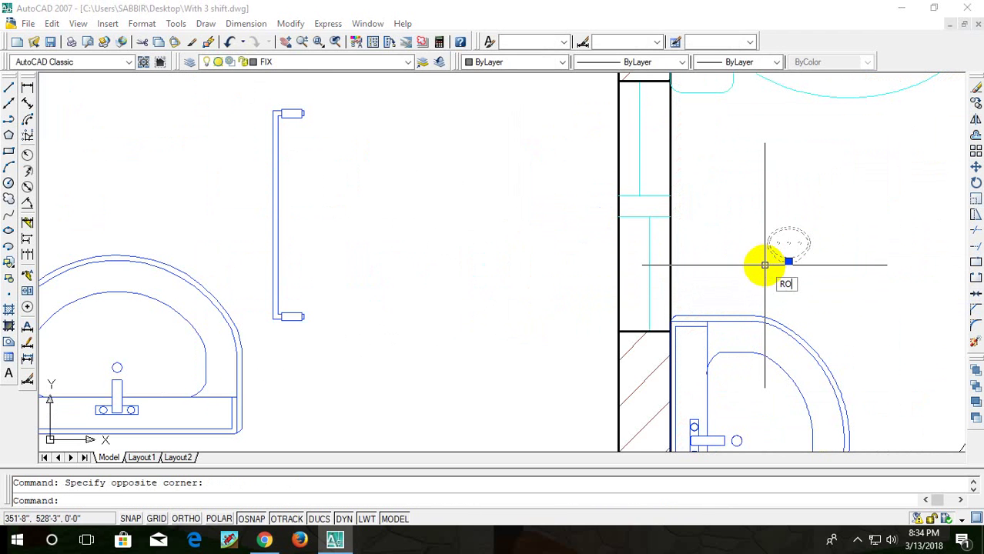
text(m)
key(Return)
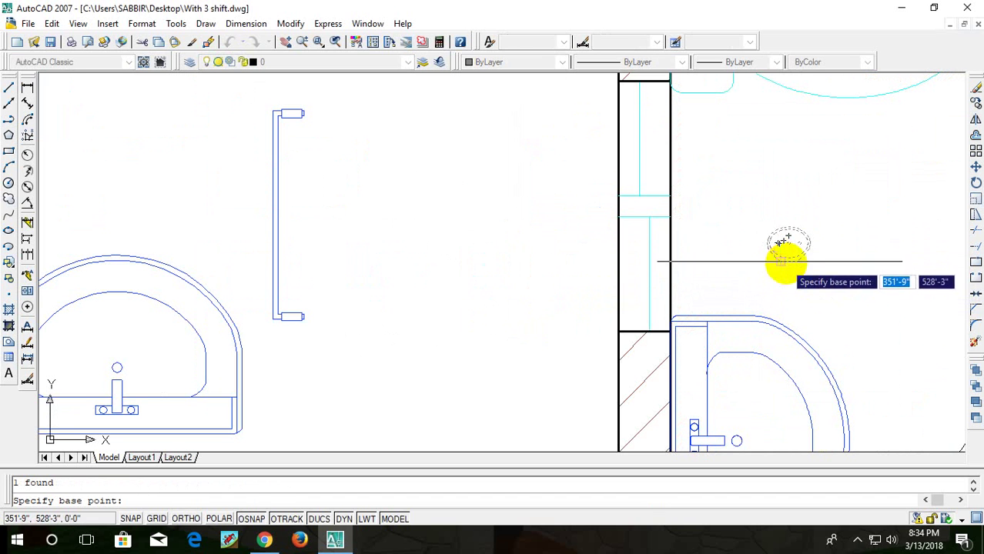
click(789, 262)
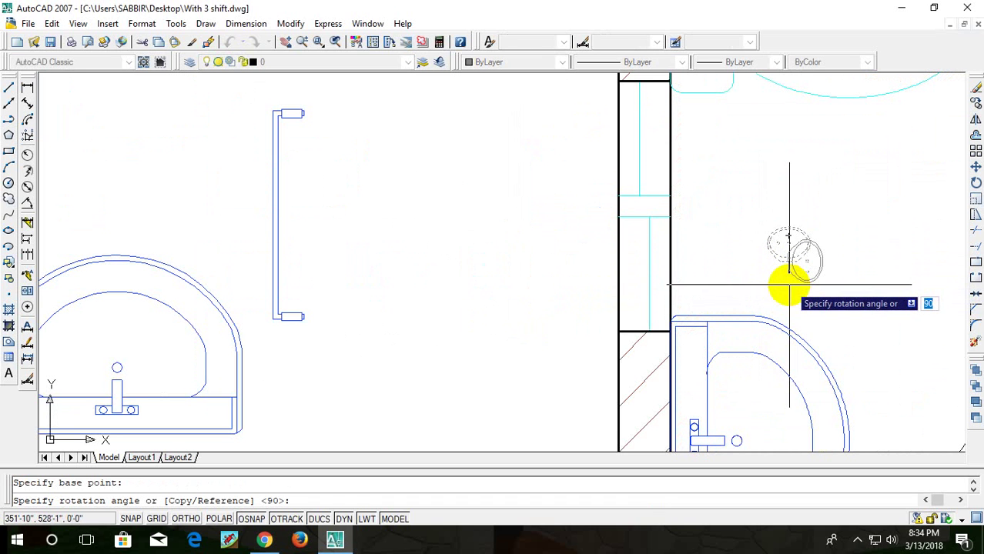
key(F8)
click(786, 282)
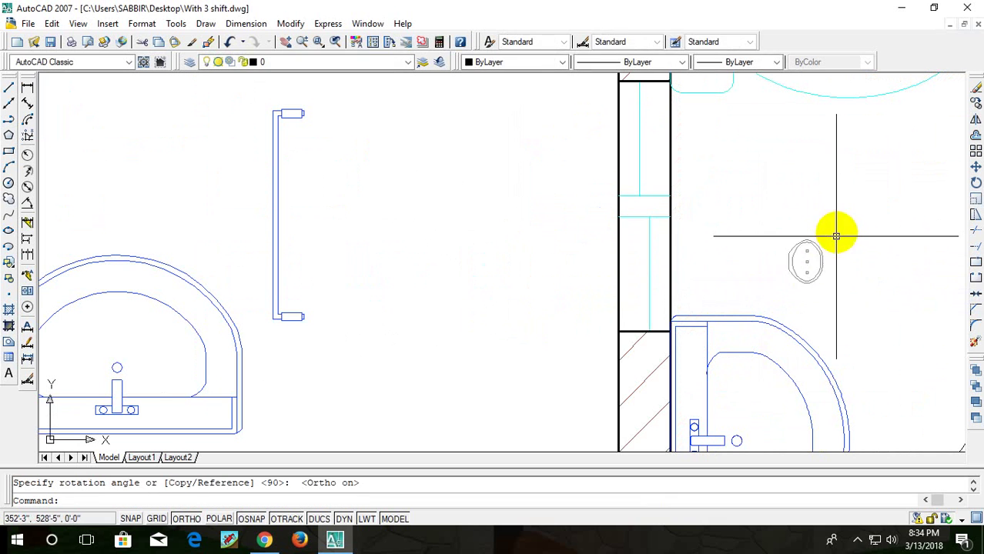
- Start moving the fixture from its midpoint with Ortho off, panning toward the washbasin edge
click(836, 235)
click(773, 283)
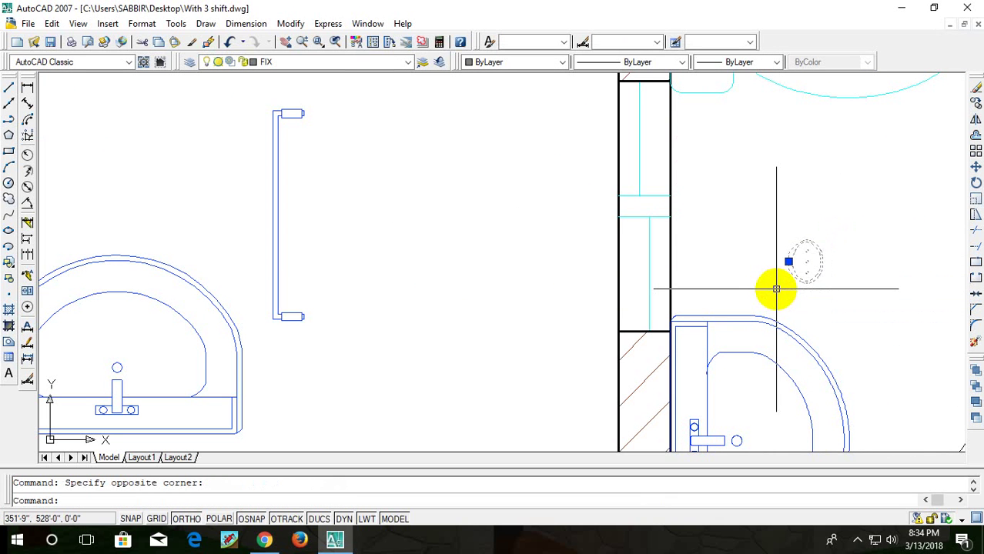
text(cp)
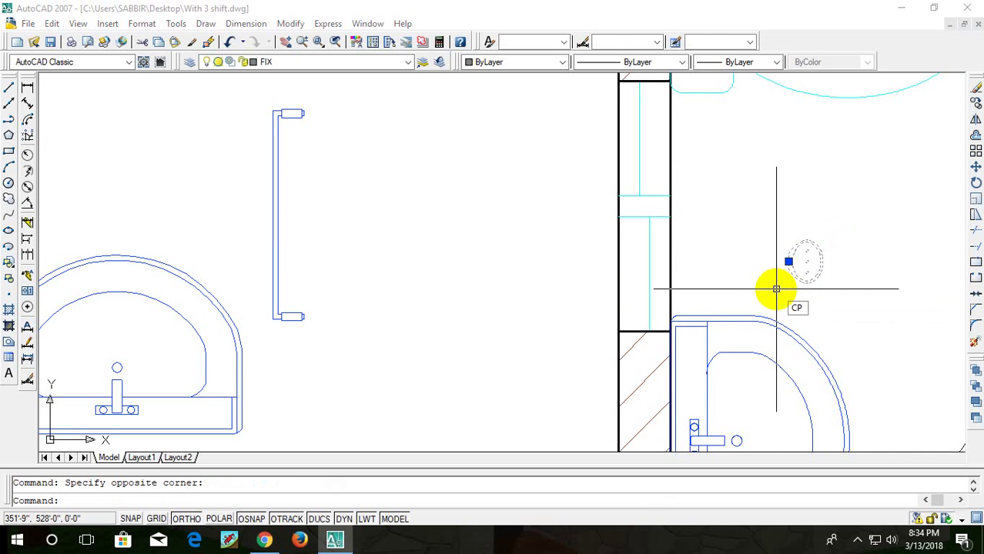
key(BackSpace)
key(BackSpace)
text(m)
key(Return)
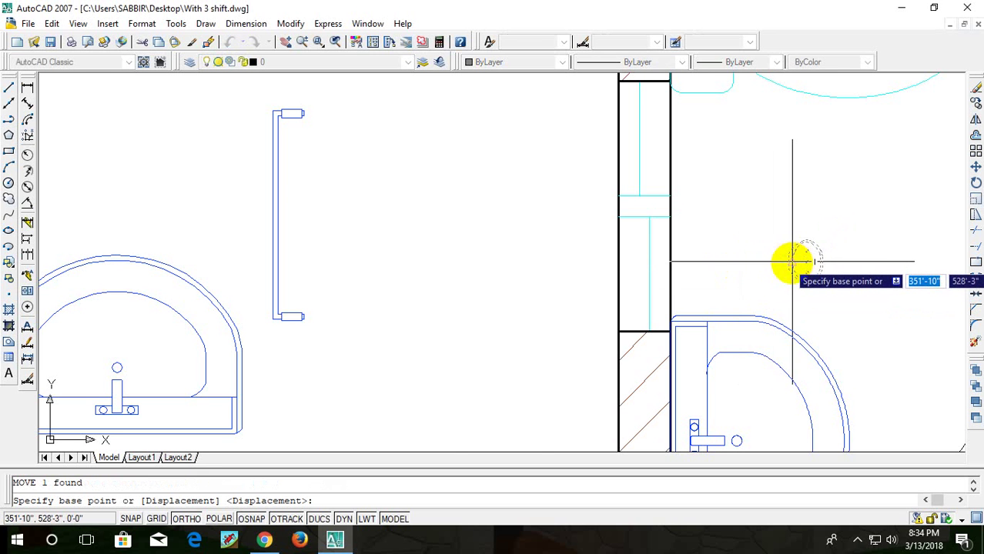
scroll(785, 267, up, 5)
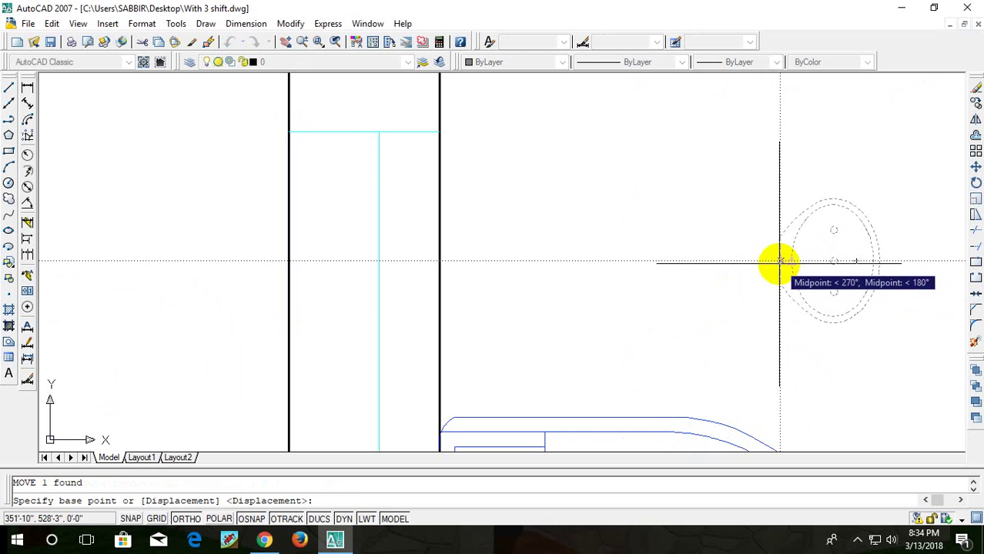
click(780, 263)
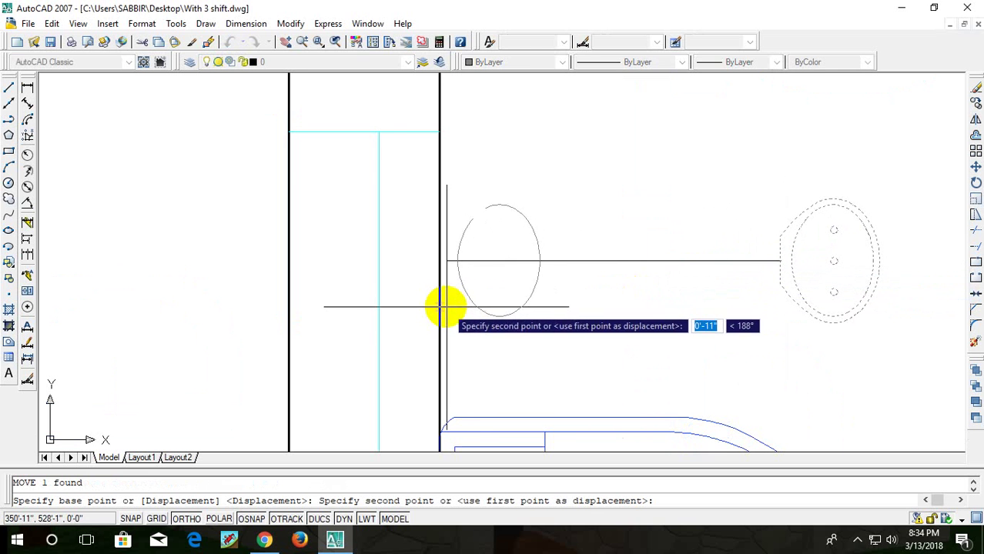
key(F8)
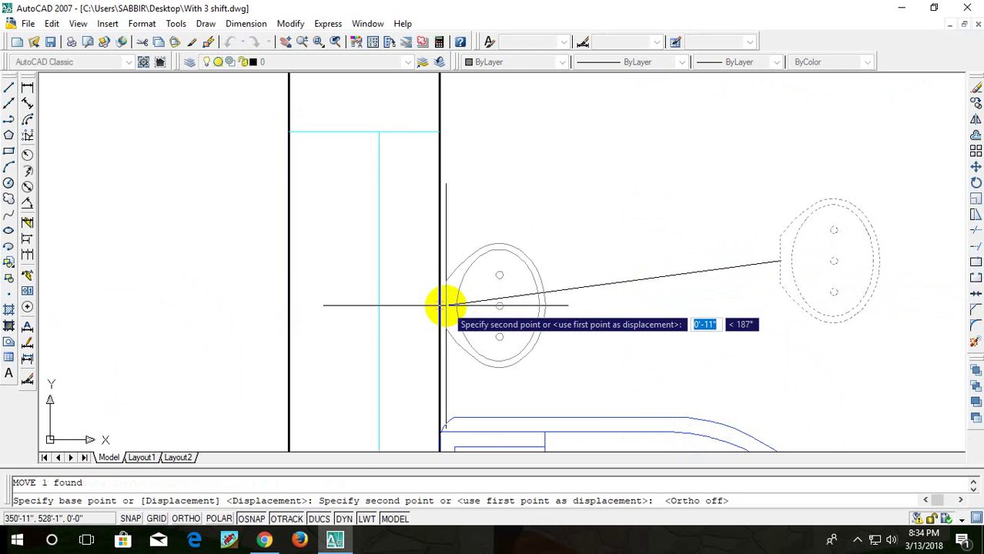
middle_drag(438, 308, 474, 213)
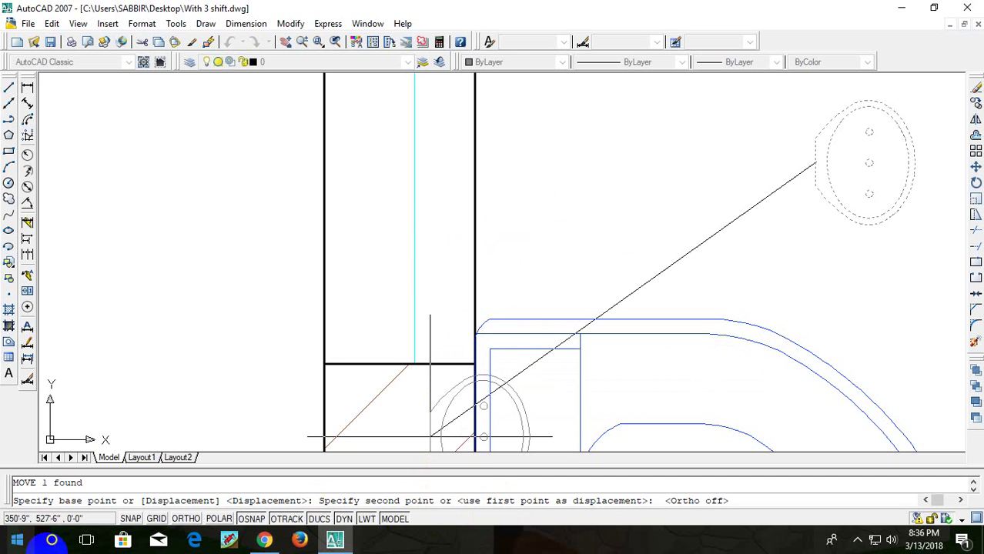
click(857, 541)
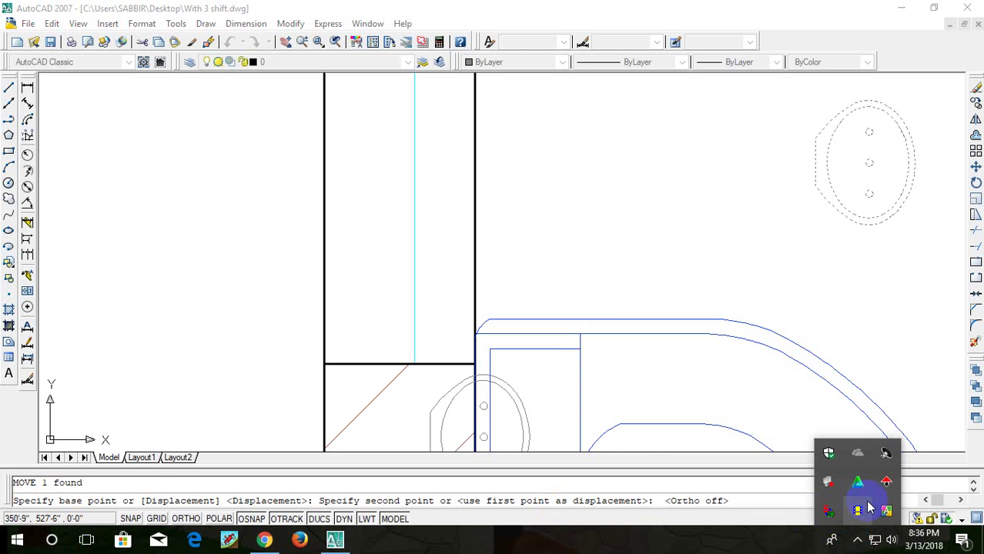
click(858, 512)
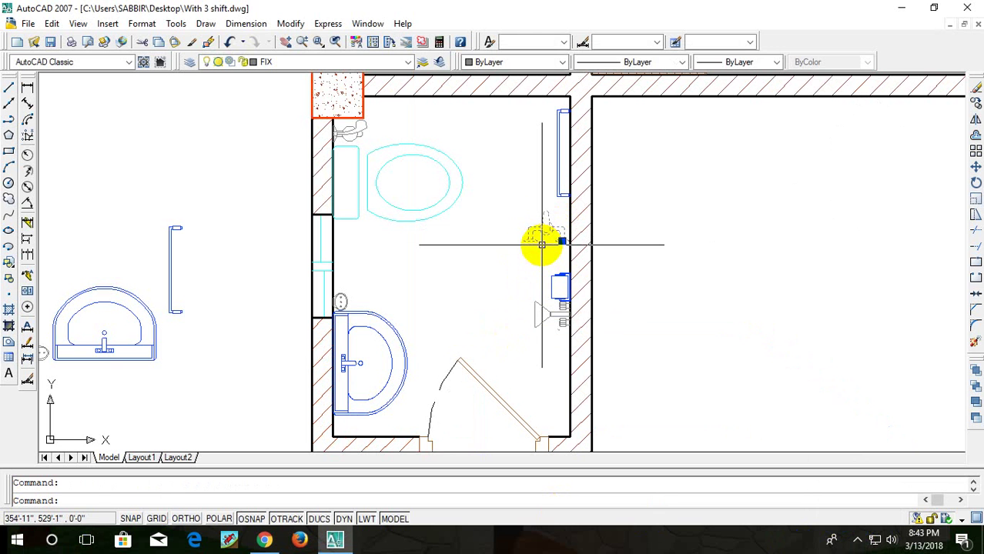
- Rotate the tap fitting a quarter turn with Ortho on
key(Return)
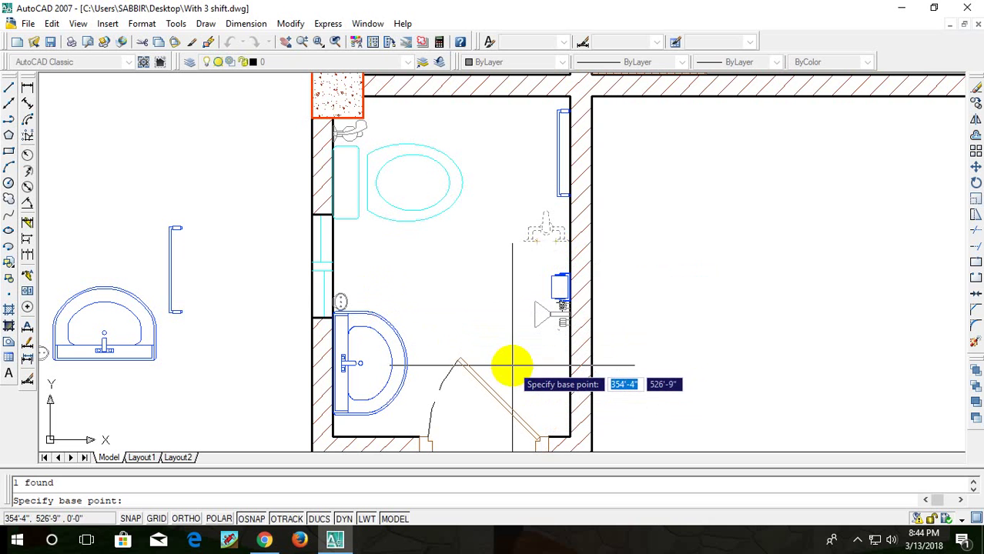
scroll(522, 285, up, 5)
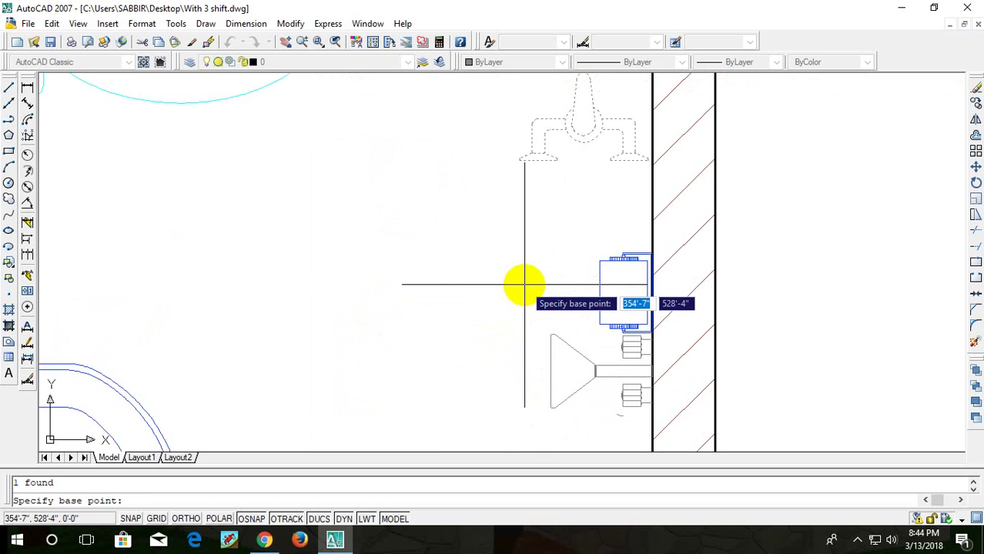
middle_drag(518, 242, 468, 398)
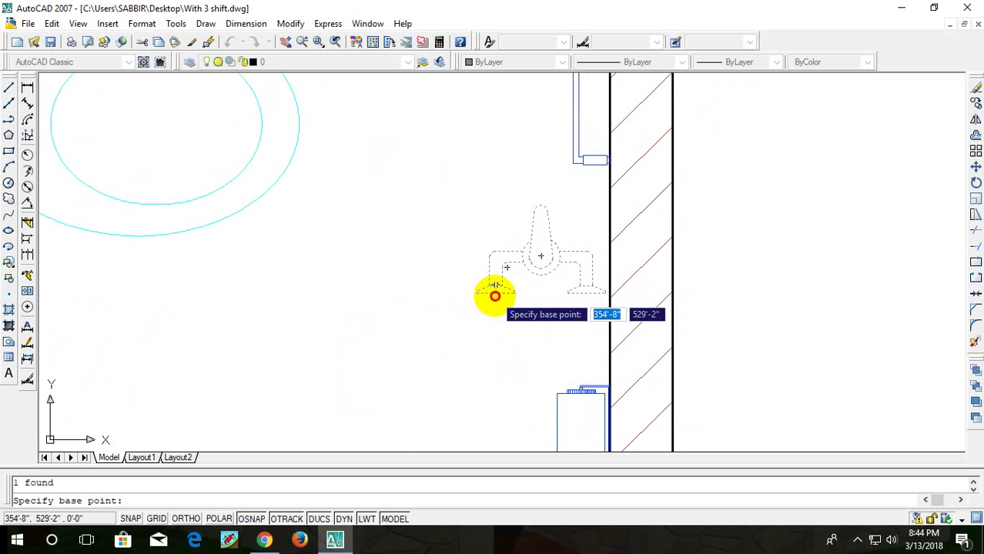
click(494, 294)
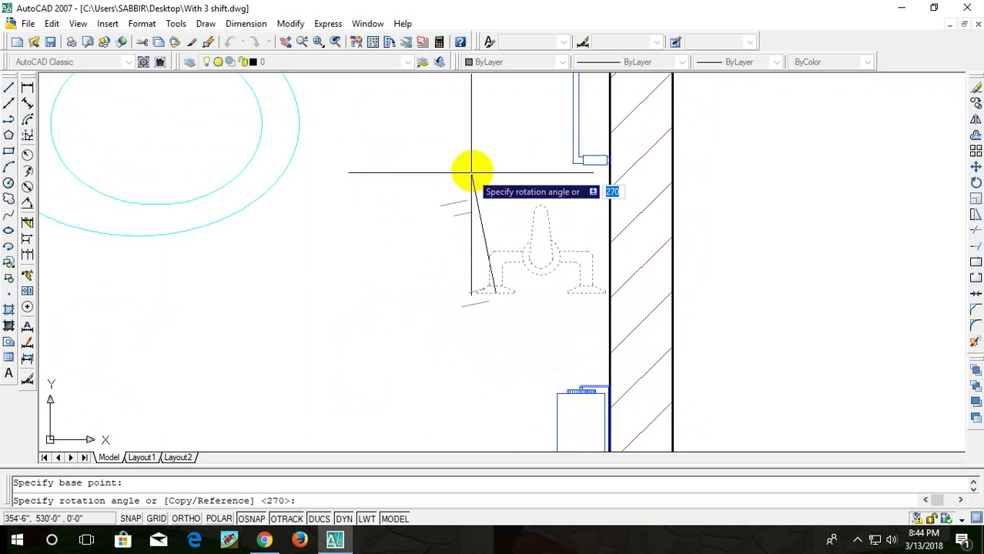
key(F8)
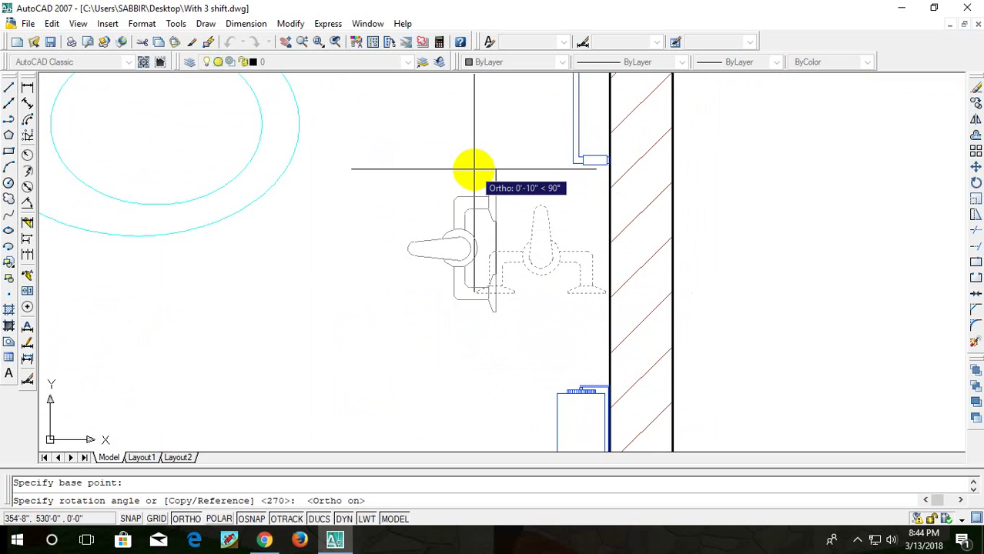
click(499, 133)
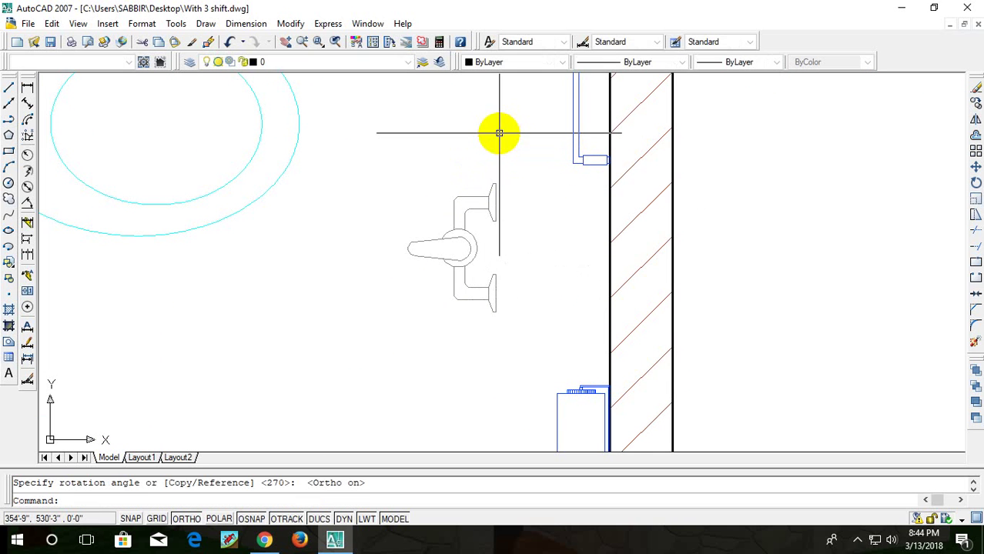
- Move the faucet onto the right wall just above the small blue fixture, Ortho off
click(516, 243)
click(435, 349)
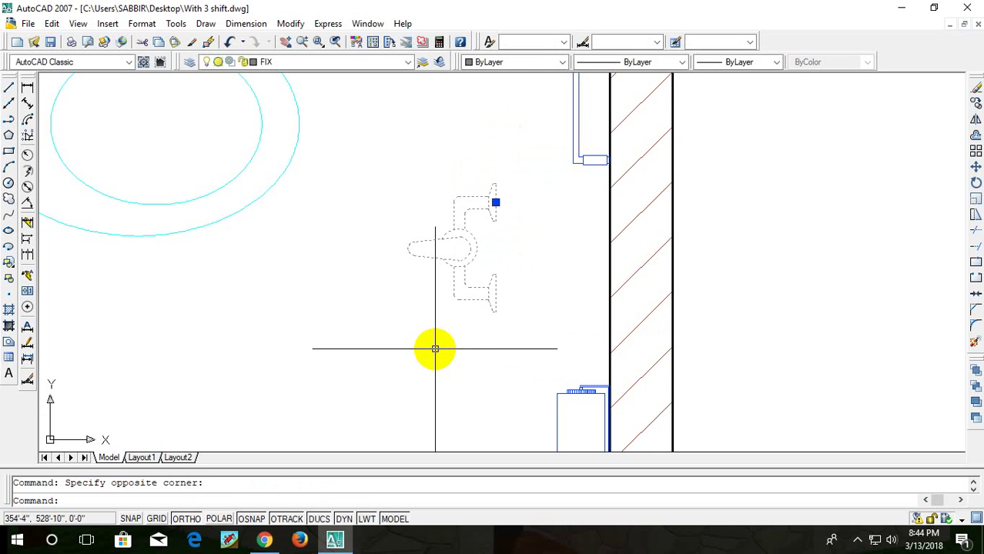
text(m)
key(Return)
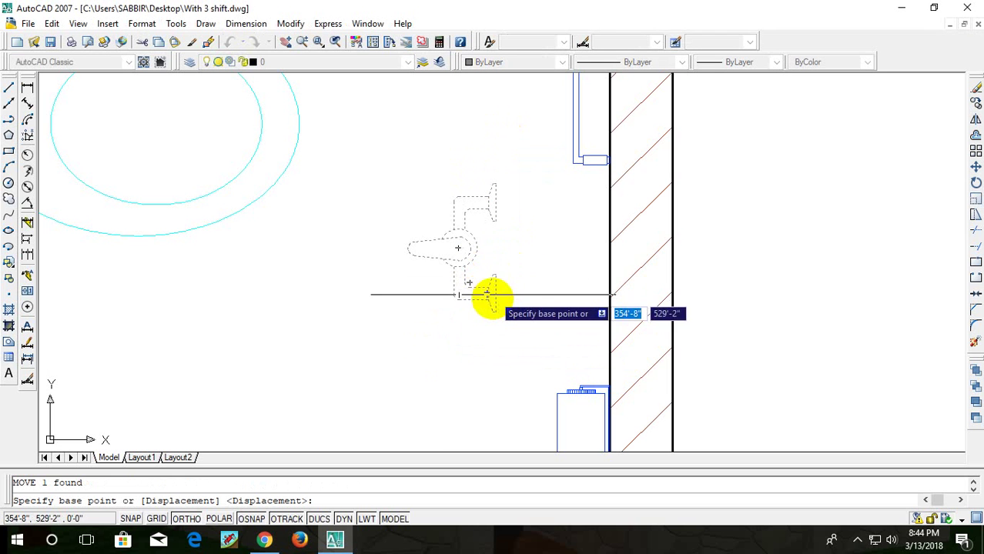
scroll(492, 311, up, 2)
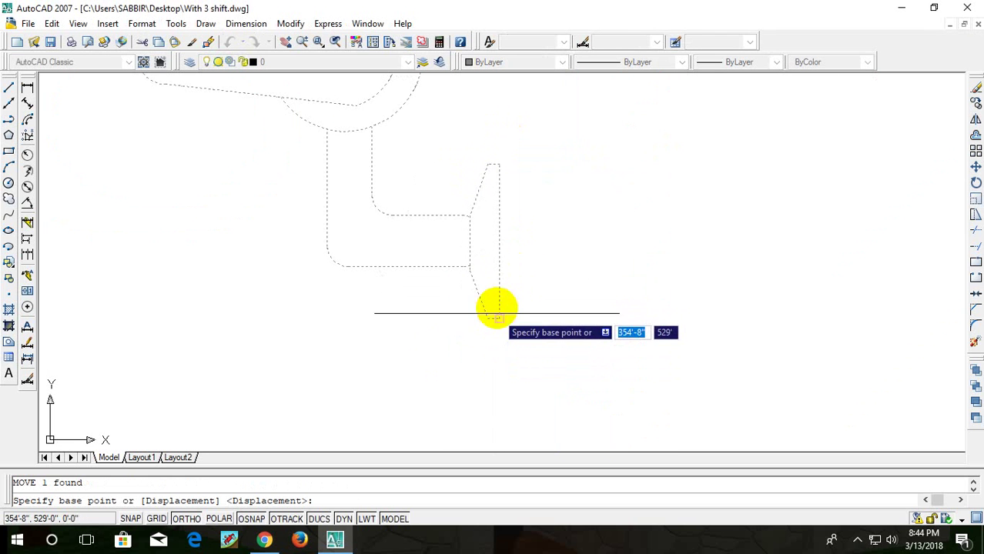
click(499, 318)
scroll(630, 351, down, 3)
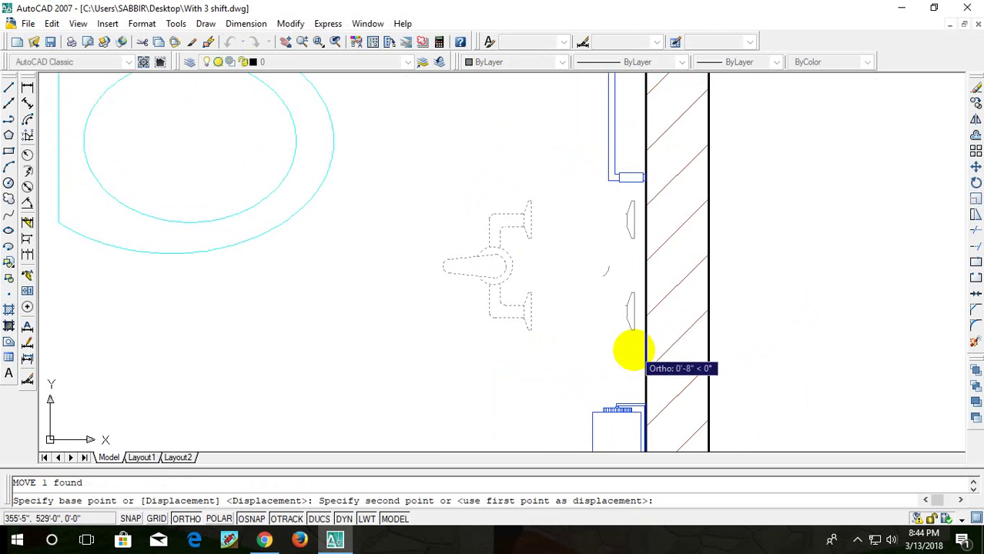
scroll(630, 331, up, 2)
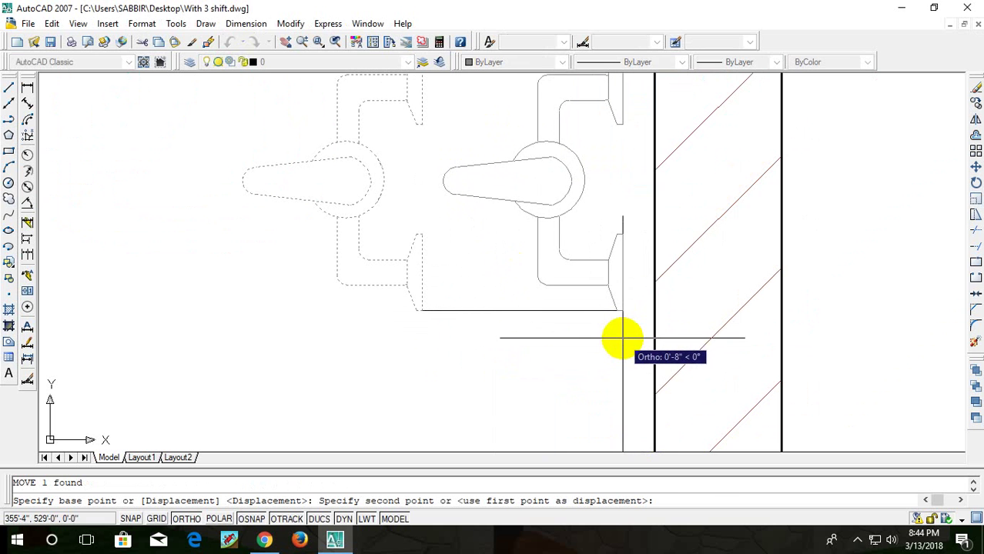
key(F8)
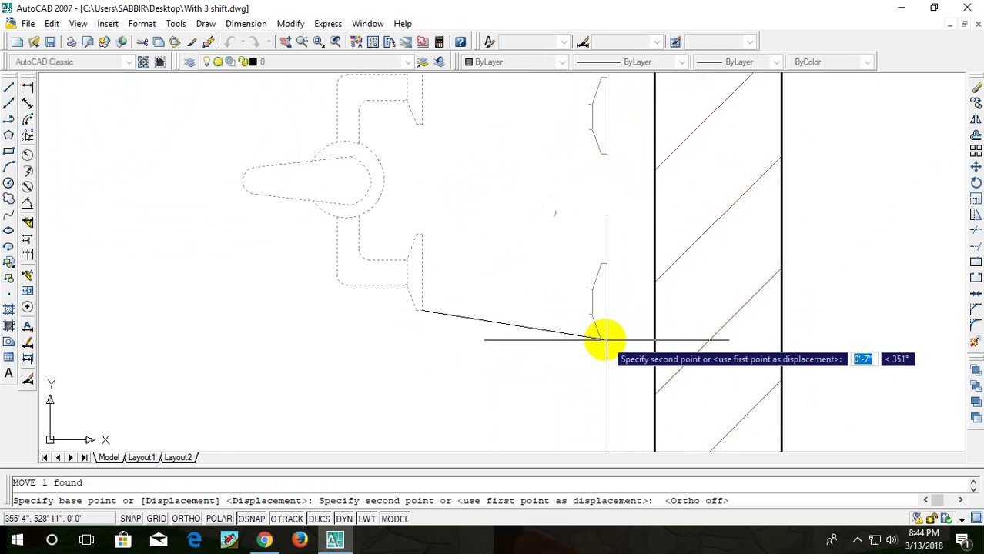
scroll(604, 340, down, 2)
scroll(610, 283, up, 1)
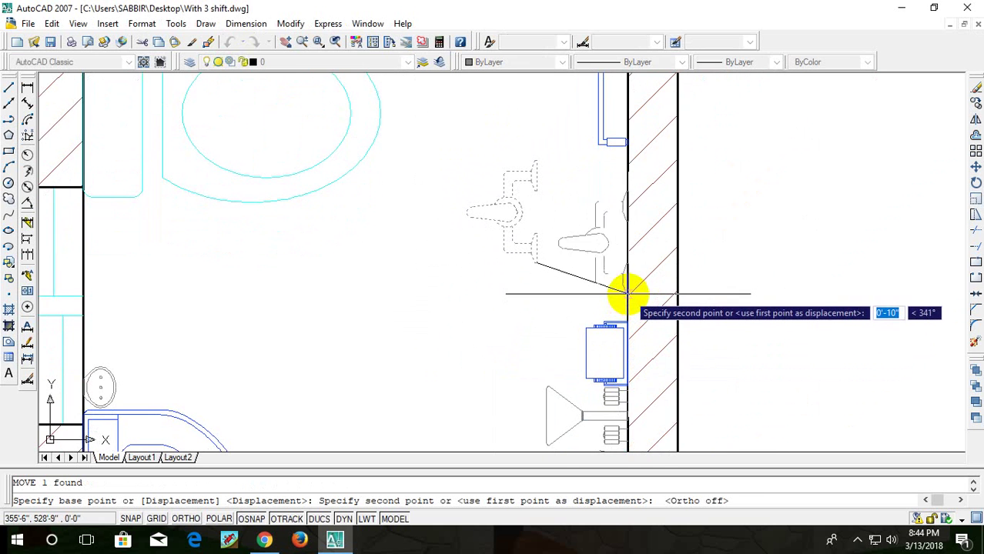
click(627, 292)
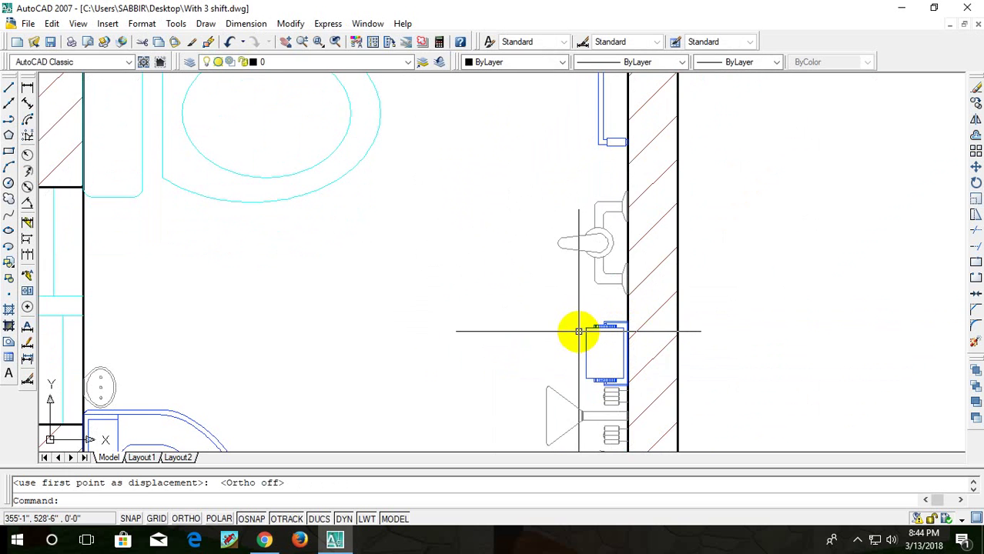
key(Escape)
scroll(564, 301, down, 4)
middle_drag(527, 275, 576, 204)
scroll(529, 256, down, 2)
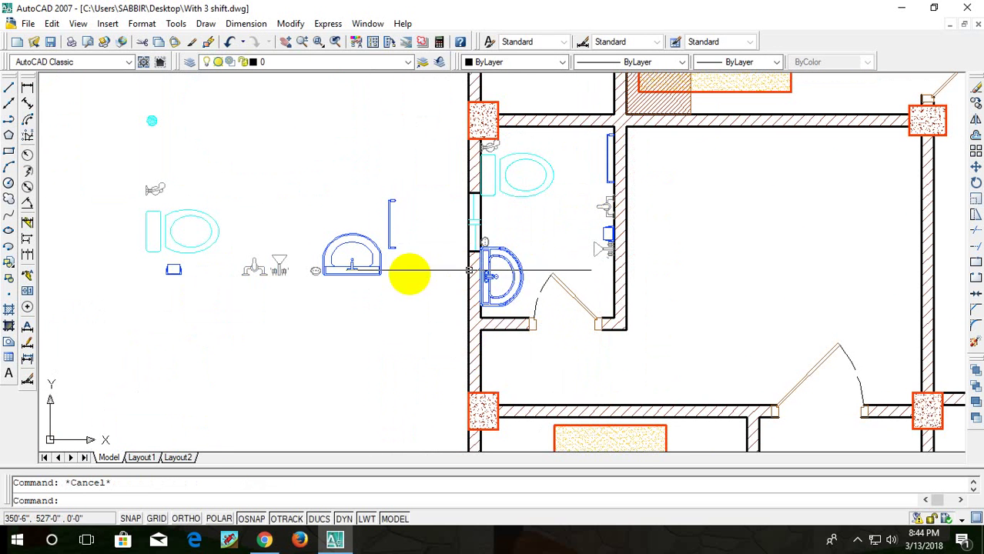
middle_drag(410, 224, 507, 285)
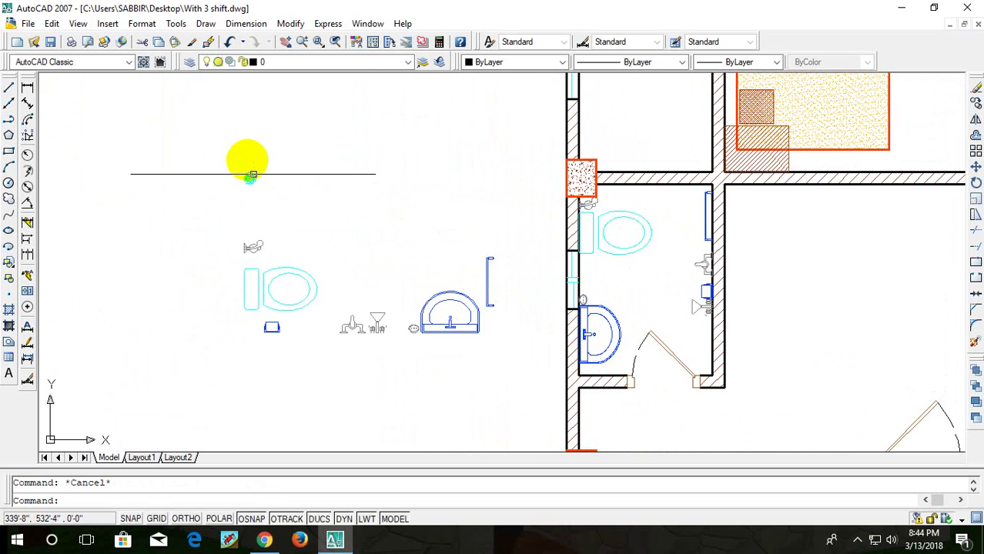
scroll(247, 159, up, 3)
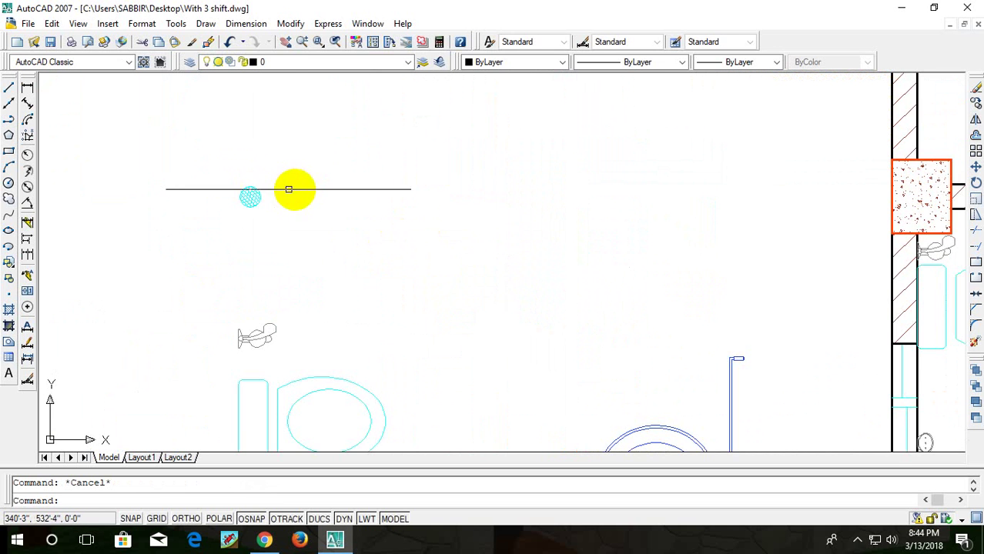
scroll(296, 199, down, 5)
scroll(315, 219, up, 2)
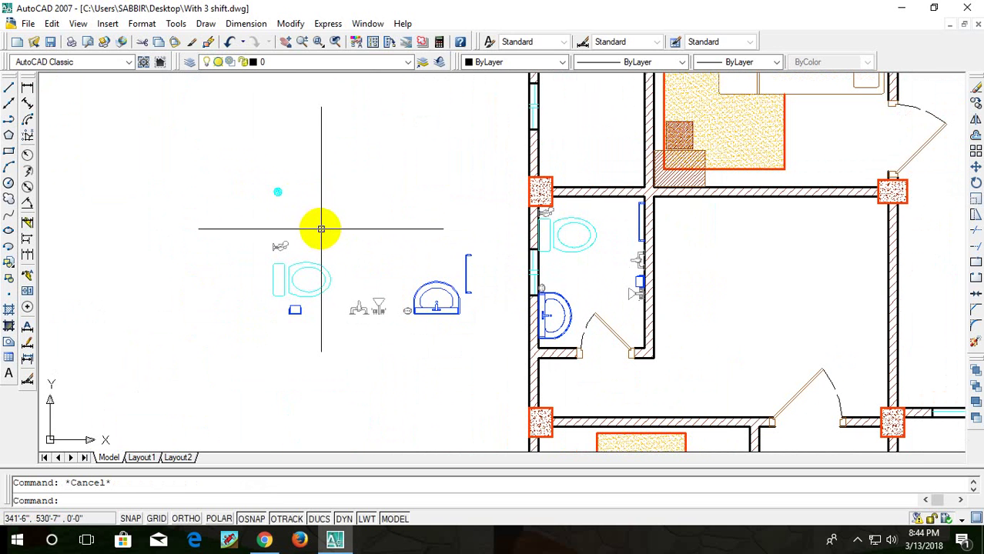
scroll(308, 201, up, 1)
scroll(296, 184, up, 3)
scroll(324, 198, down, 2)
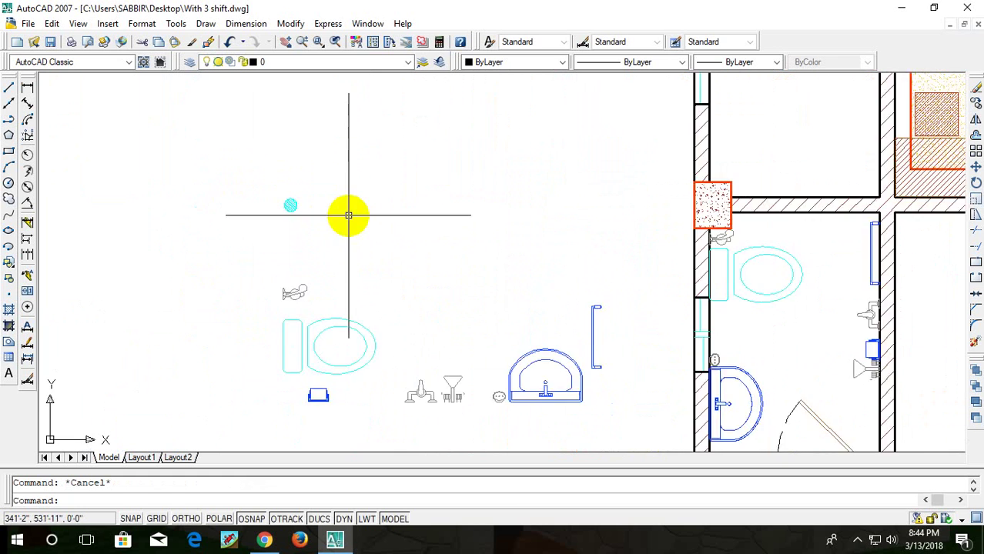
scroll(538, 255, down, 2)
scroll(588, 268, up, 4)
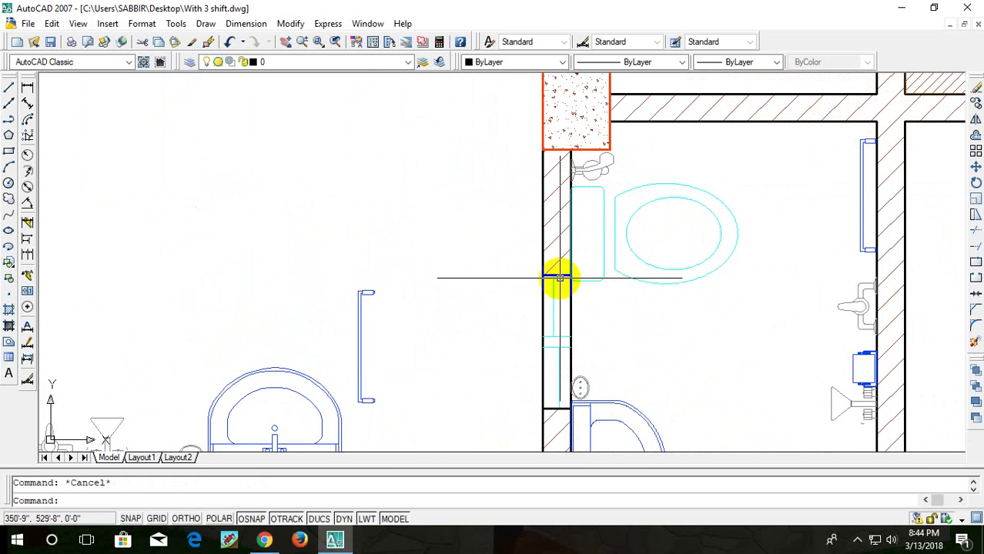
scroll(560, 279, up, 3)
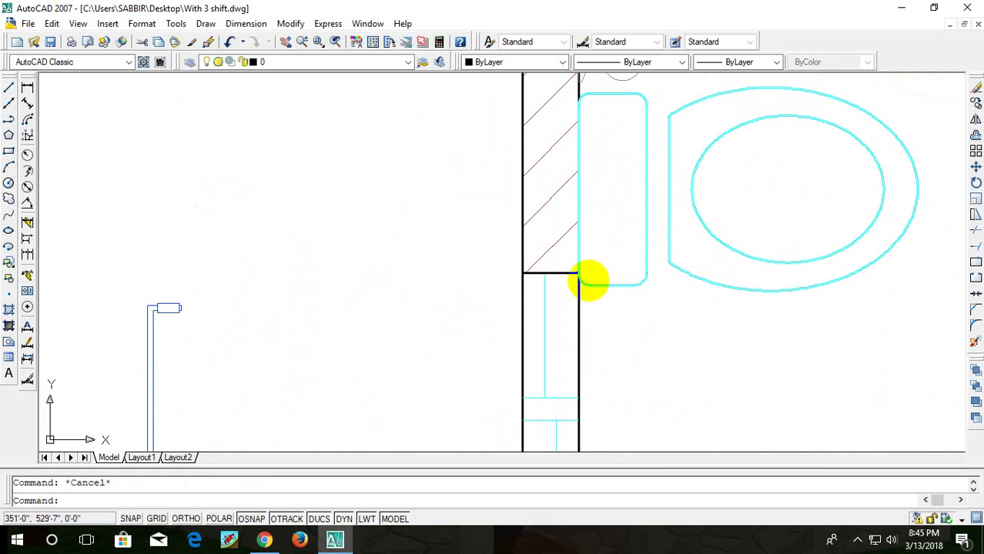
scroll(589, 279, down, 2)
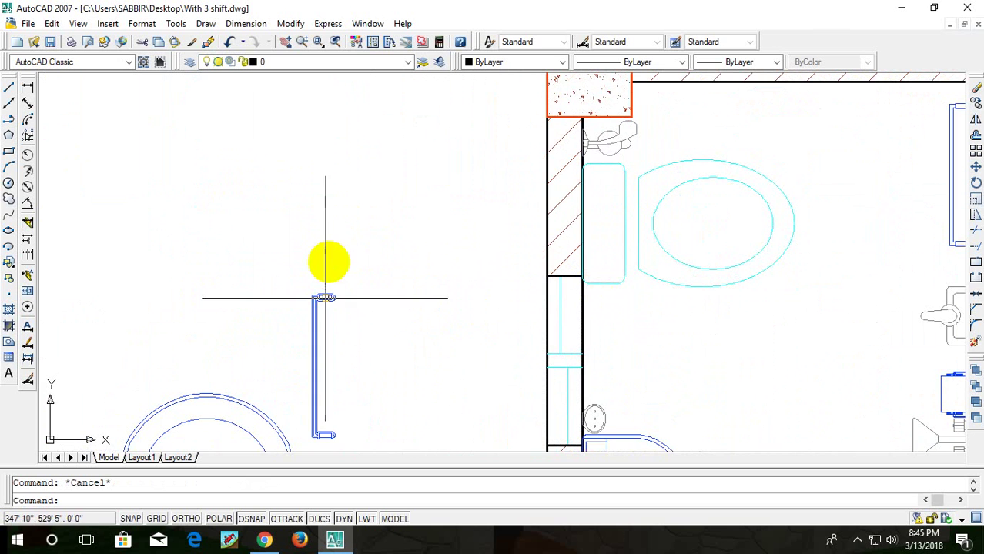
middle_drag(330, 261, 395, 358)
scroll(417, 293, down, 2)
scroll(538, 285, down, 2)
scroll(538, 284, up, 2)
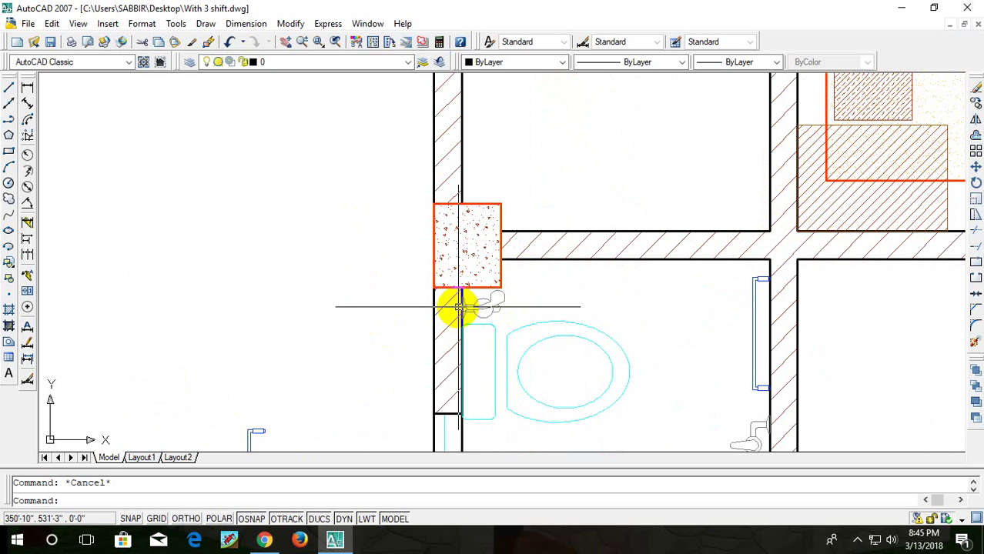
scroll(291, 279, down, 2)
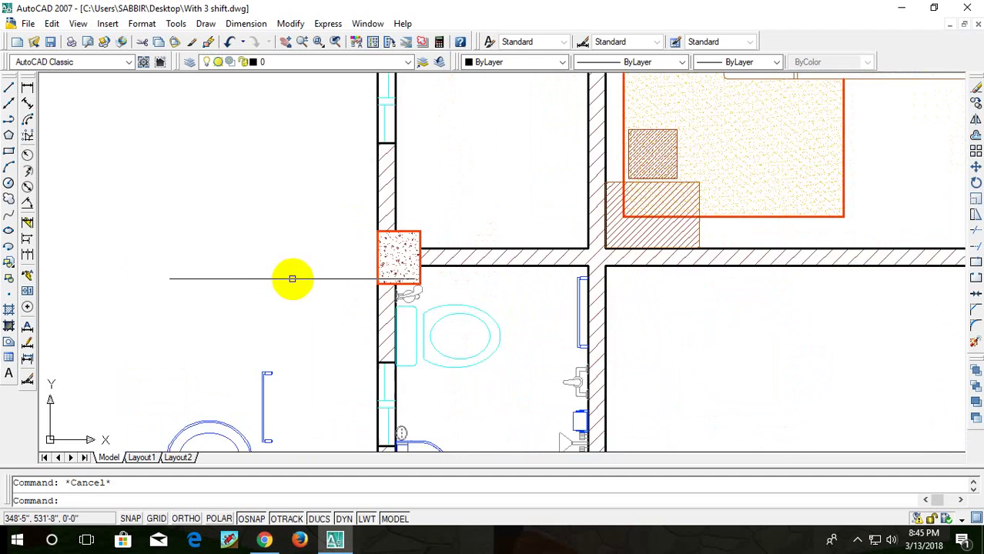
scroll(279, 270, down, 2)
- Copy the small hatched floor drain to a spot just below the toilet by the bathroom wall
scroll(326, 299, up, 1)
click(337, 261)
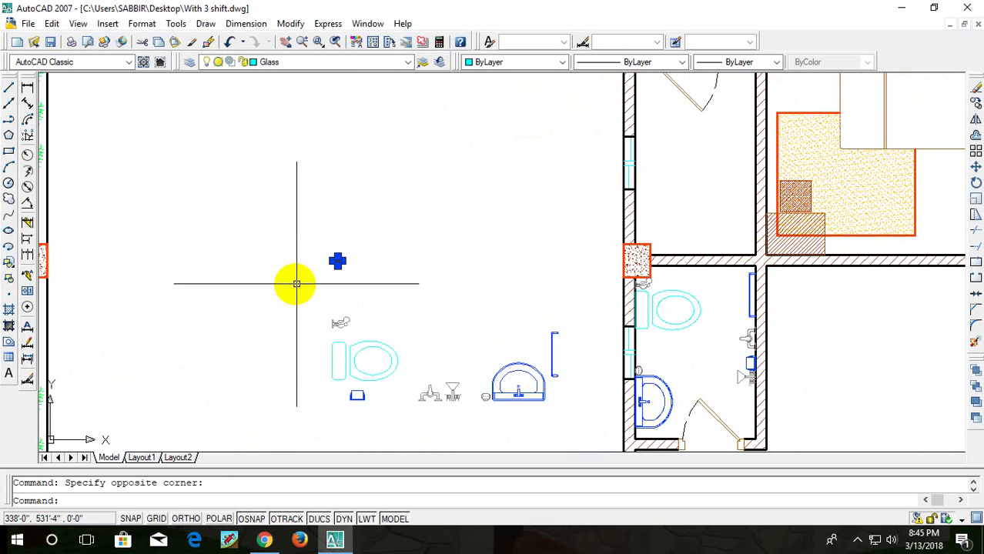
drag(223, 300, 225, 305)
text(CP)
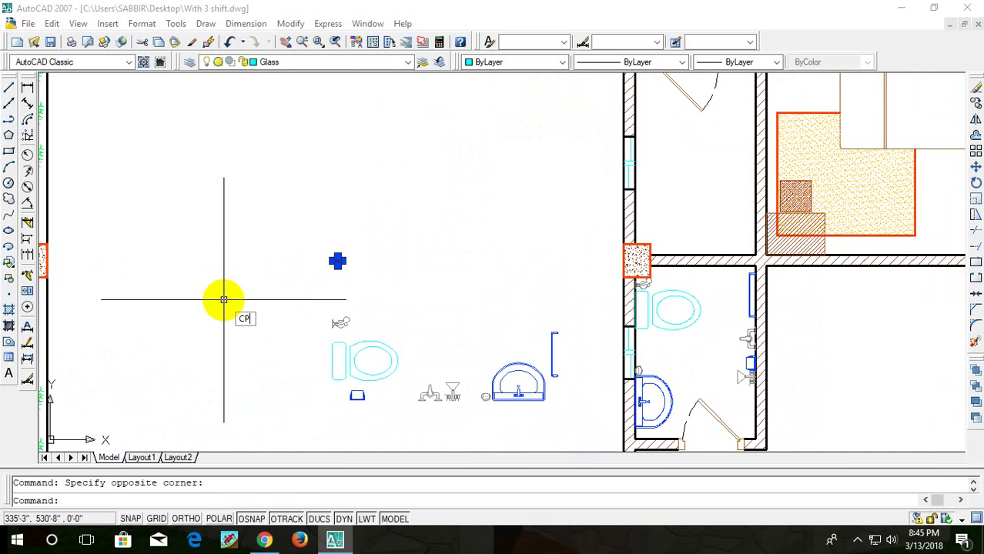
key(Return)
scroll(231, 291, up, 5)
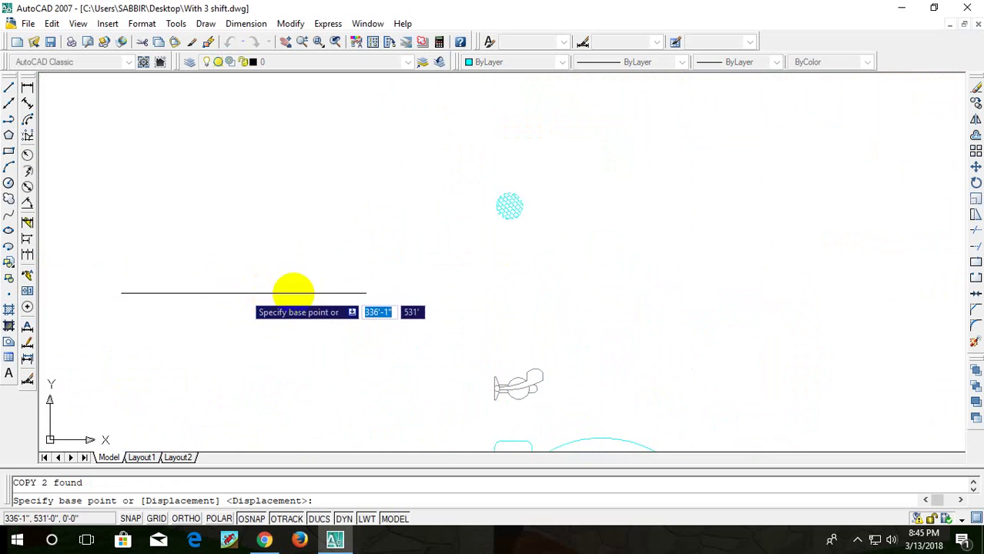
click(509, 203)
scroll(539, 212, down, 5)
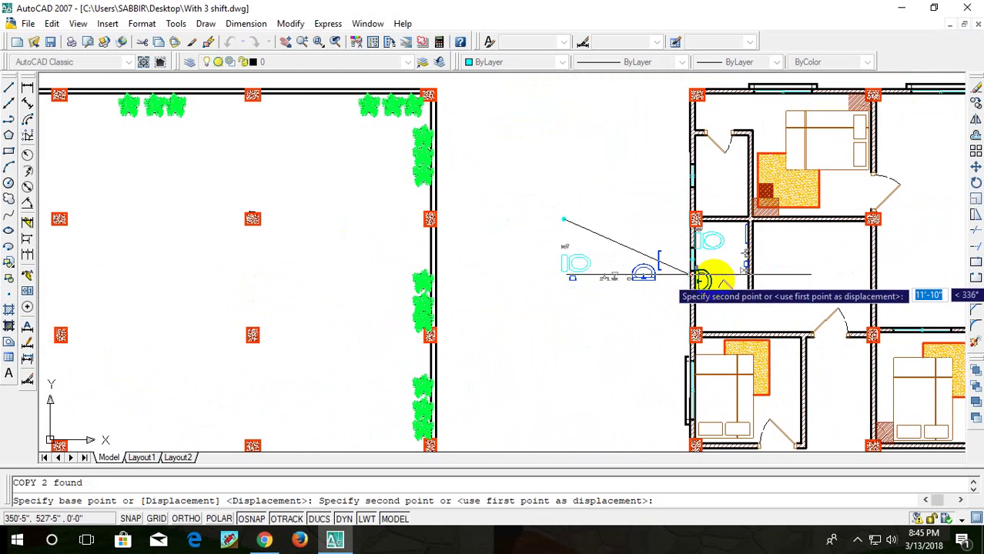
scroll(746, 295, up, 4)
scroll(551, 165, up, 2)
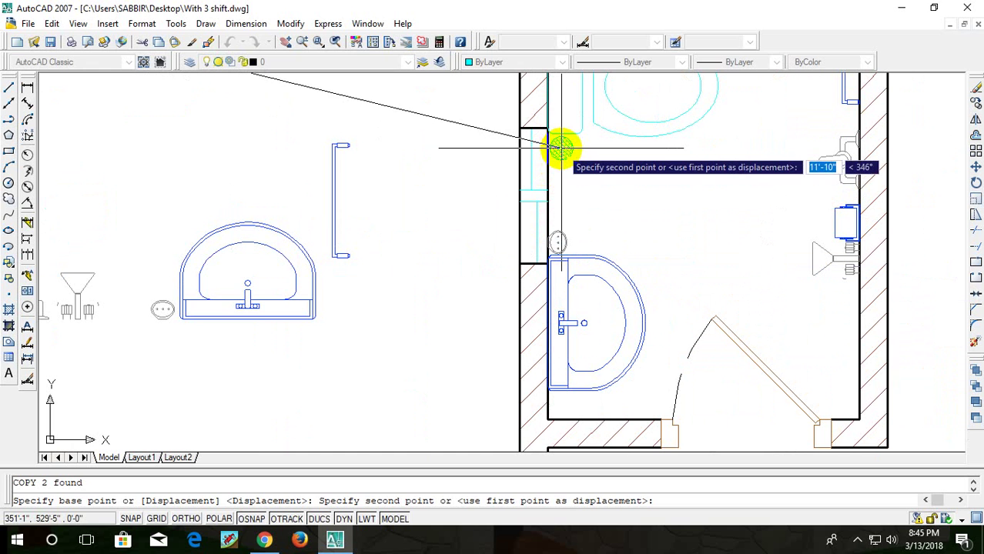
click(561, 148)
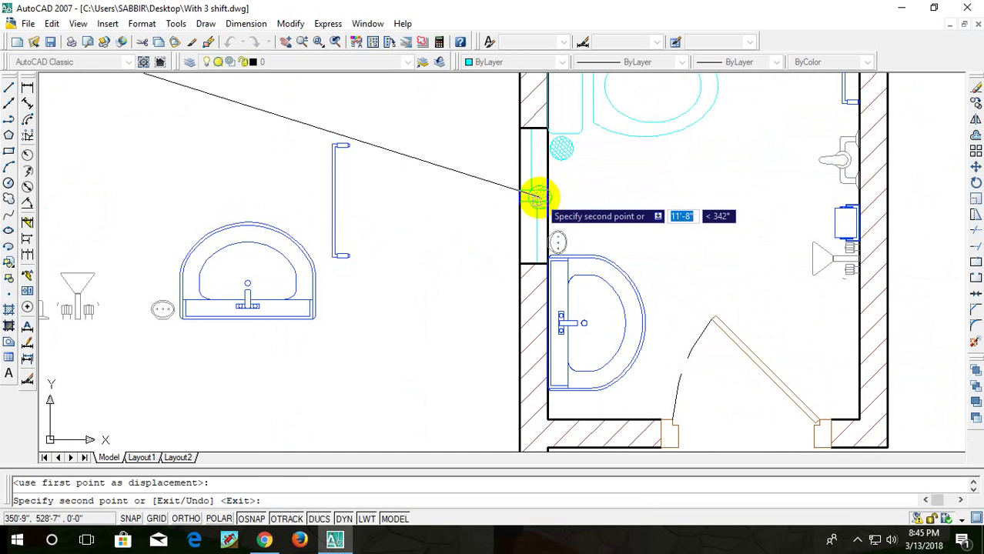
key(Escape)
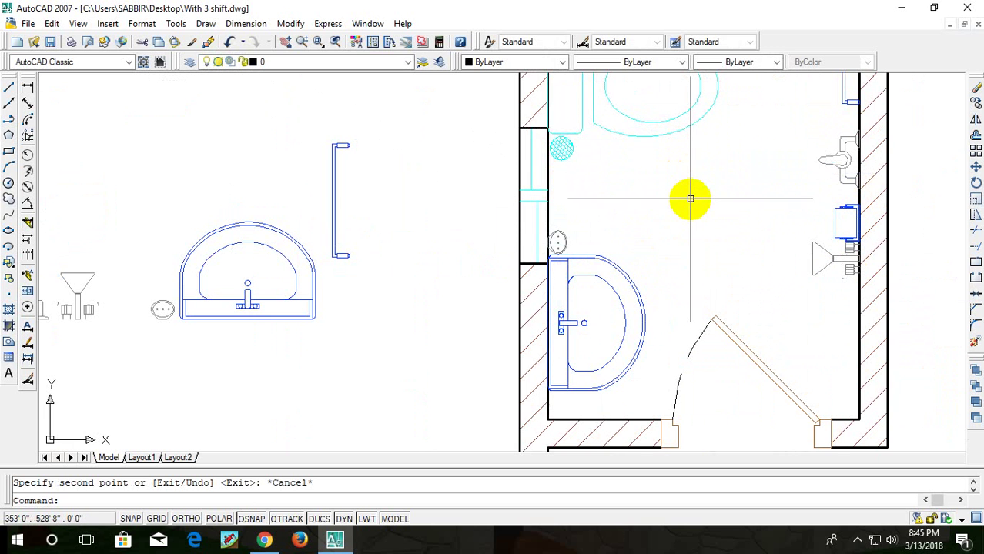
- Pan and zoom to frame the lower bathroom and its upper wall
middle_drag(690, 199, 661, 293)
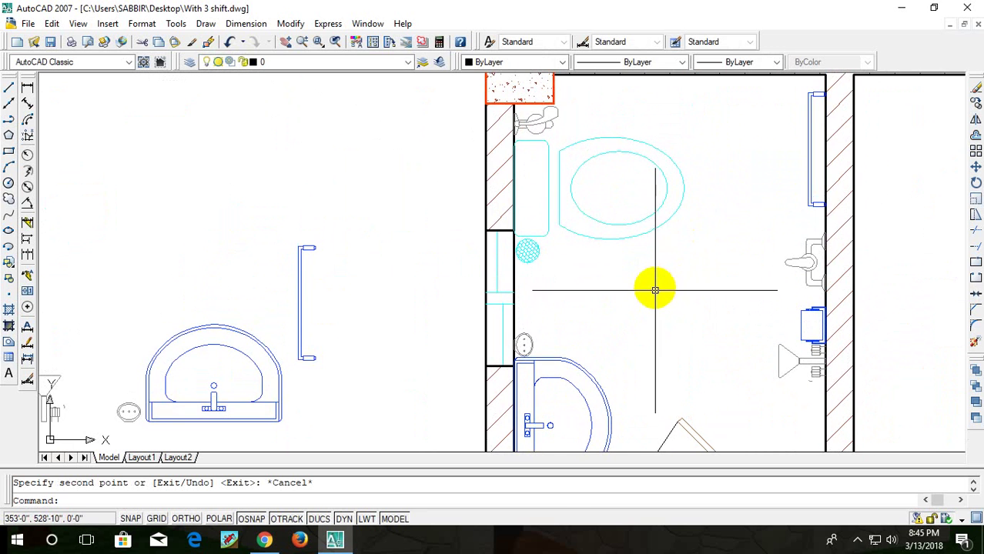
scroll(616, 284, down, 2)
scroll(554, 254, up, 3)
scroll(554, 258, up, 4)
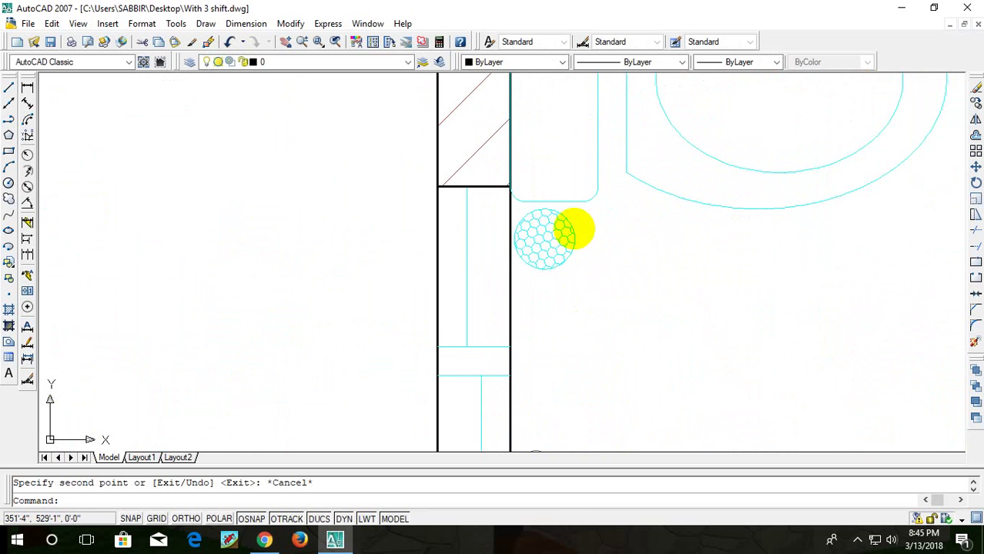
scroll(608, 277, down, 3)
scroll(554, 238, up, 1)
scroll(569, 242, down, 2)
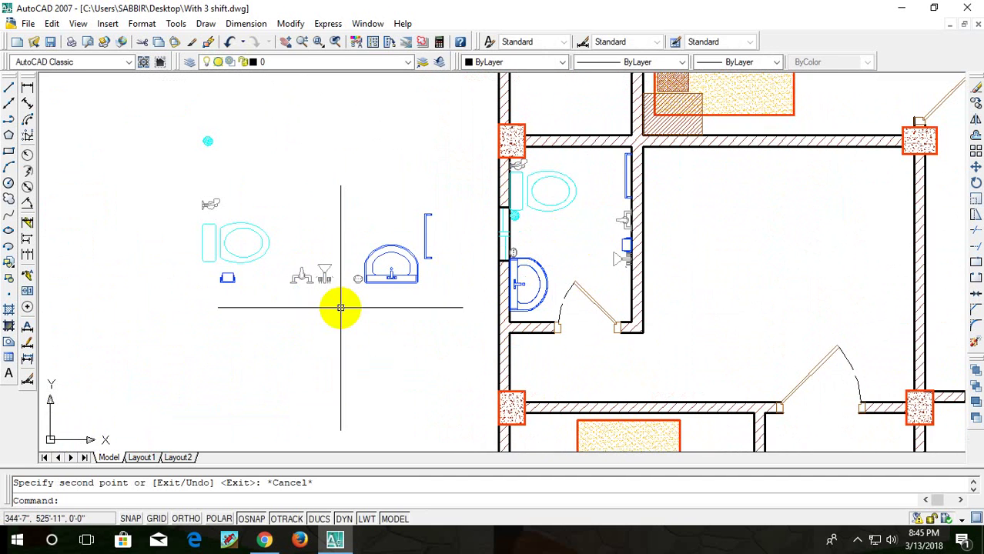
scroll(593, 229, down, 3)
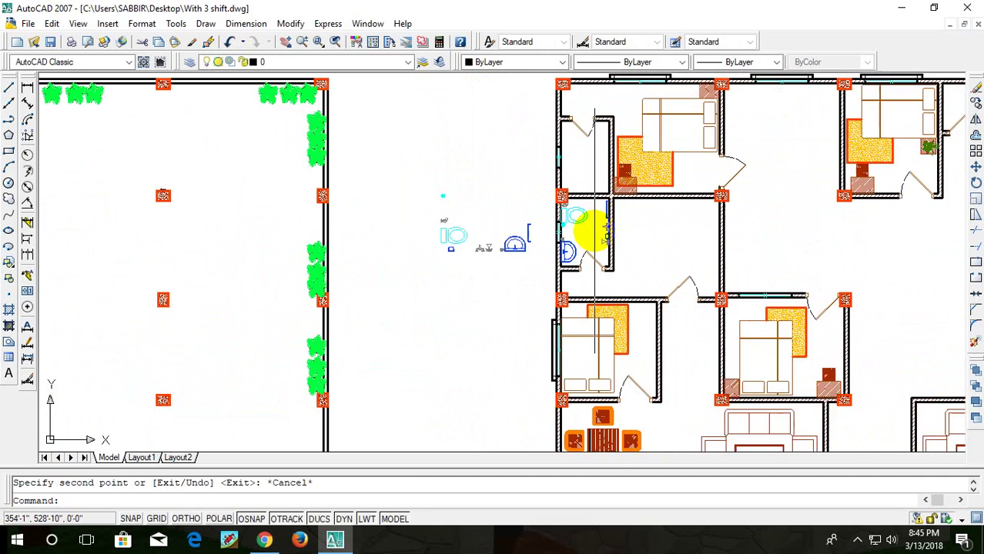
scroll(581, 250, up, 1)
scroll(585, 247, up, 3)
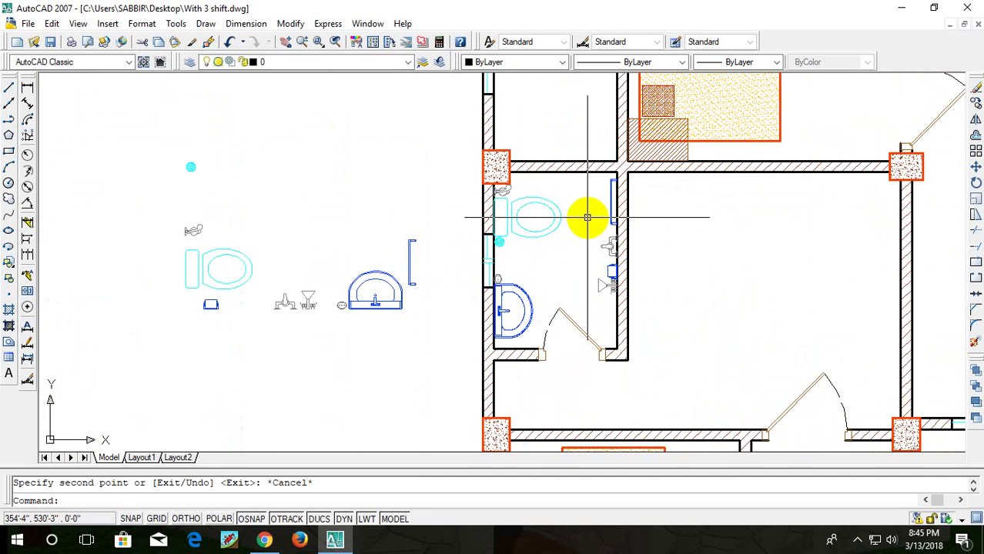
middle_drag(586, 218, 569, 267)
scroll(588, 269, up, 2)
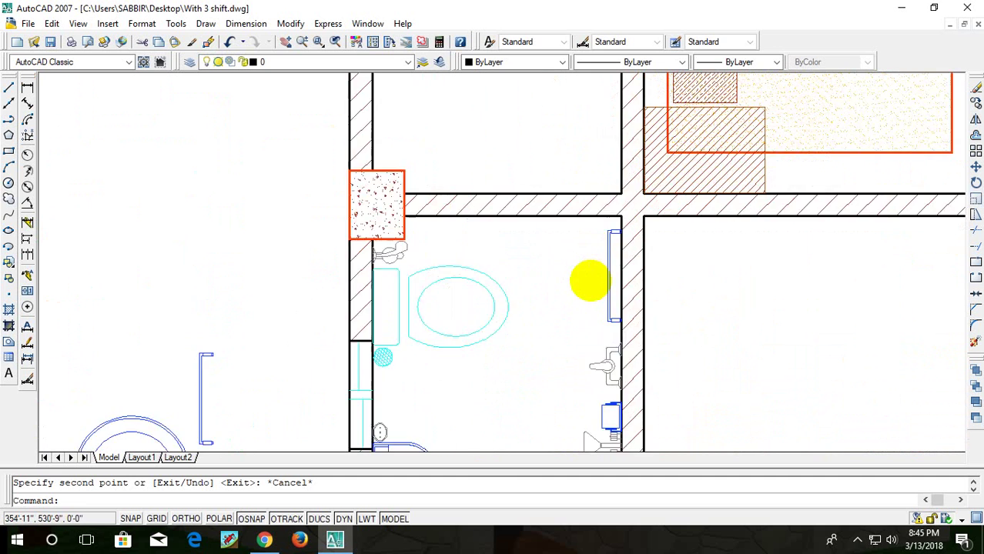
scroll(583, 275, up, 1)
scroll(601, 247, up, 1)
- Select the toilet and washbasin with crossing windows
click(631, 199)
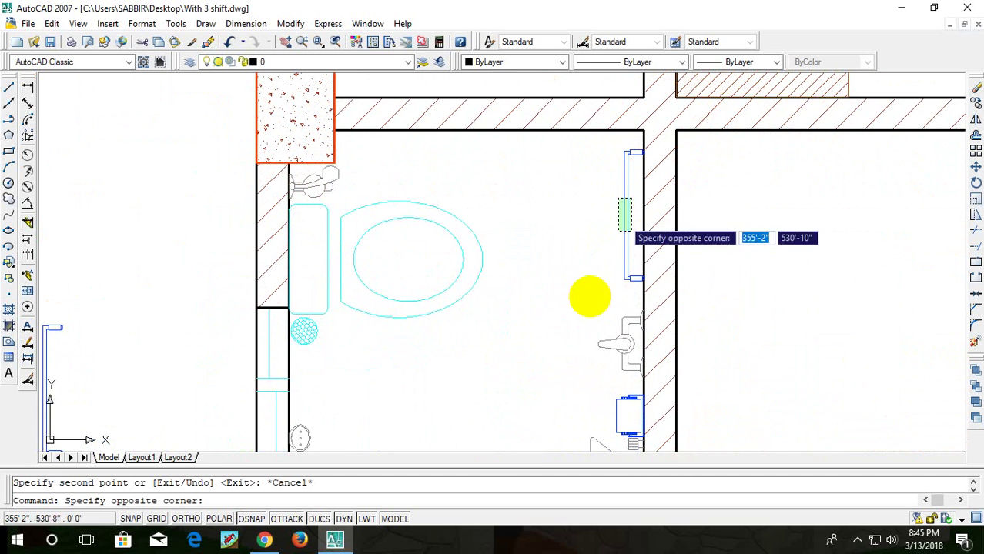
middle_drag(487, 374, 535, 227)
scroll(531, 246, down, 4)
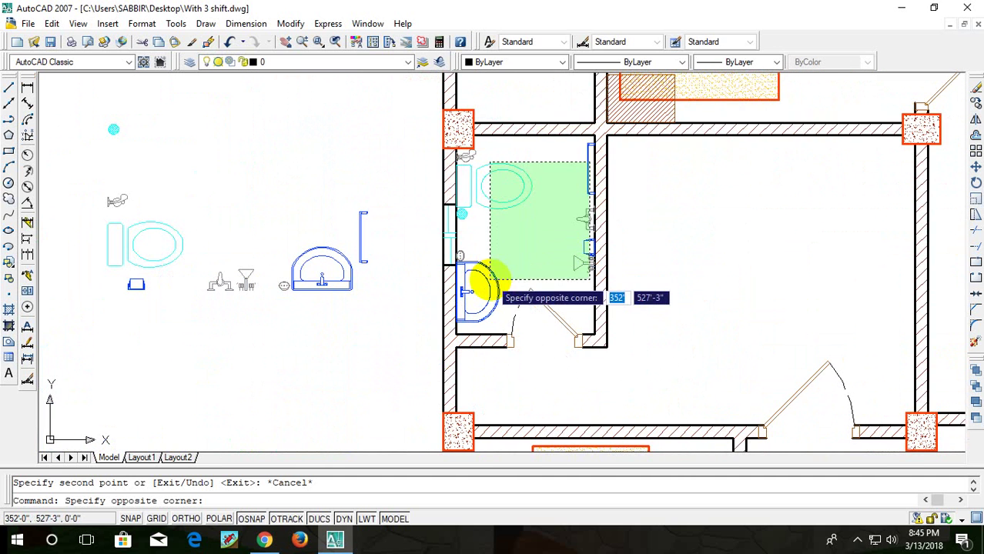
click(473, 283)
scroll(481, 262, up, 3)
scroll(487, 242, up, 2)
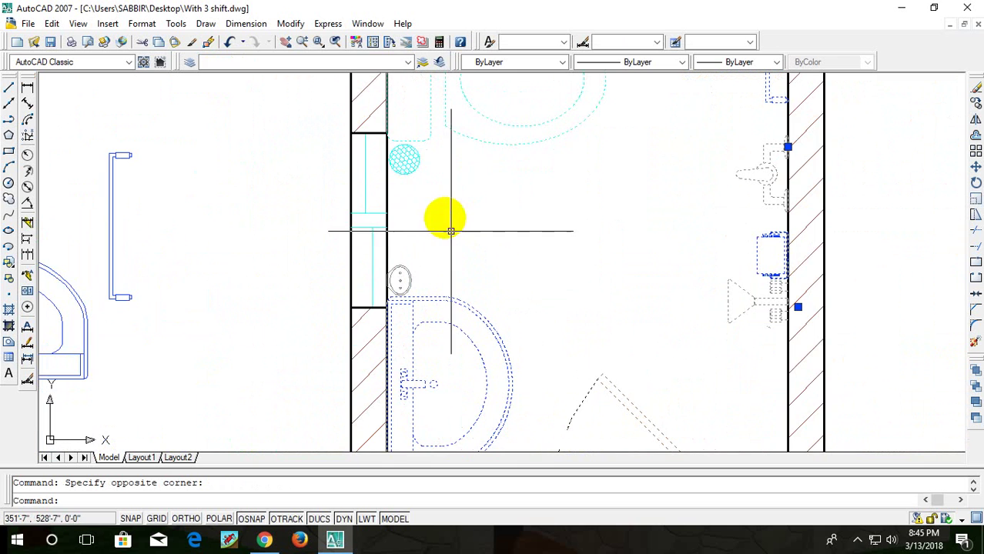
middle_drag(549, 237, 610, 344)
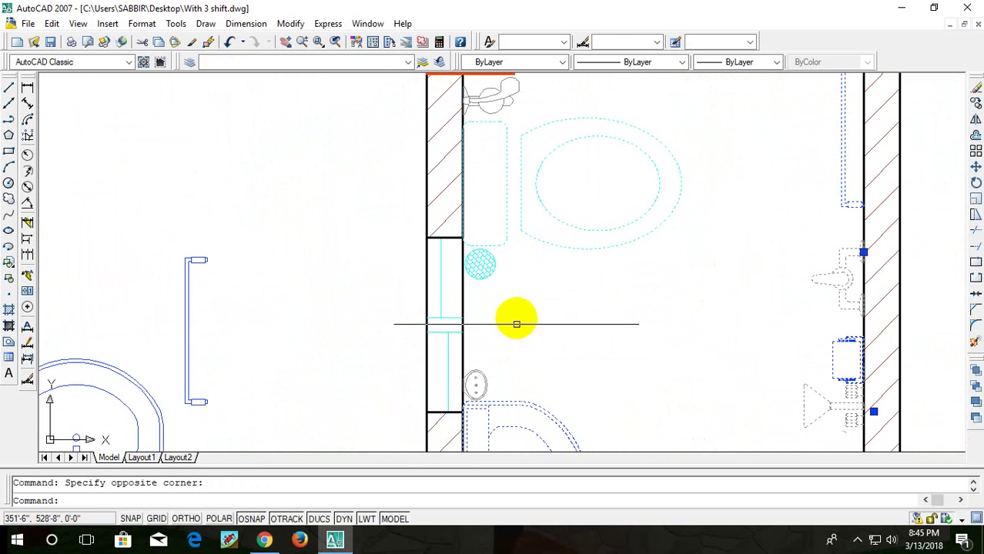
scroll(510, 235, up, 2)
- Add the hatched floor drain and the right-wall shower and tap fittings to the selection
click(510, 235)
click(462, 301)
middle_drag(549, 325, 584, 220)
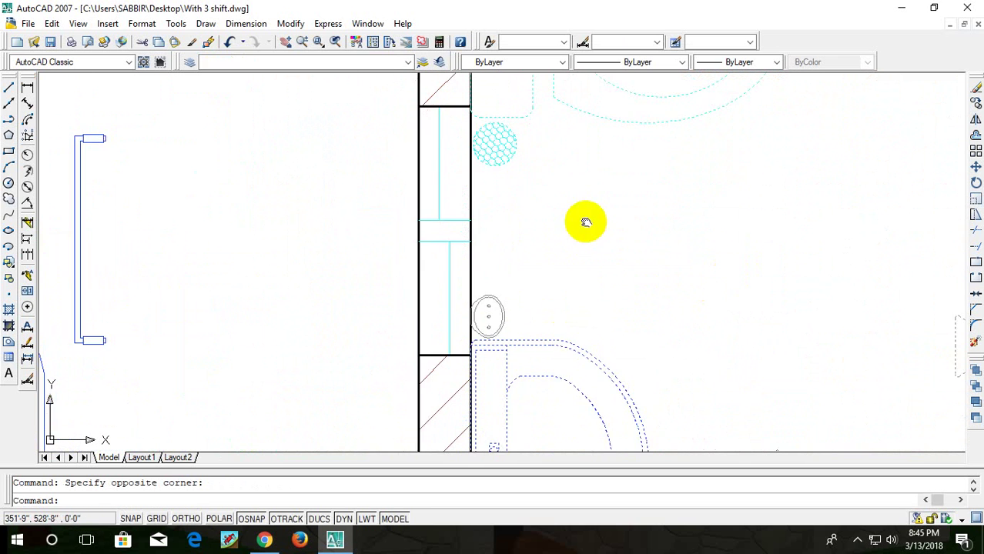
click(537, 286)
click(490, 356)
scroll(538, 323, down, 3)
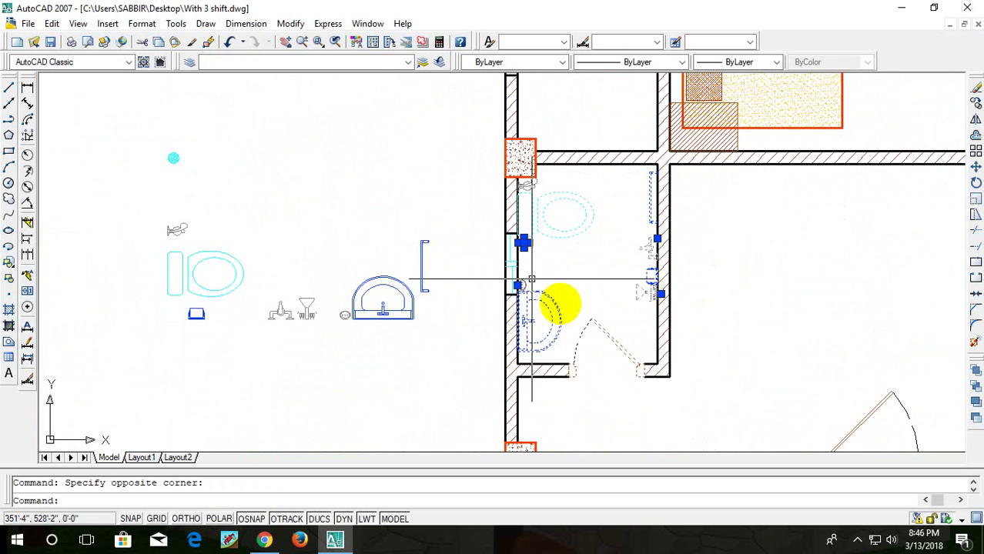
scroll(521, 293, up, 2)
scroll(521, 293, up, 2)
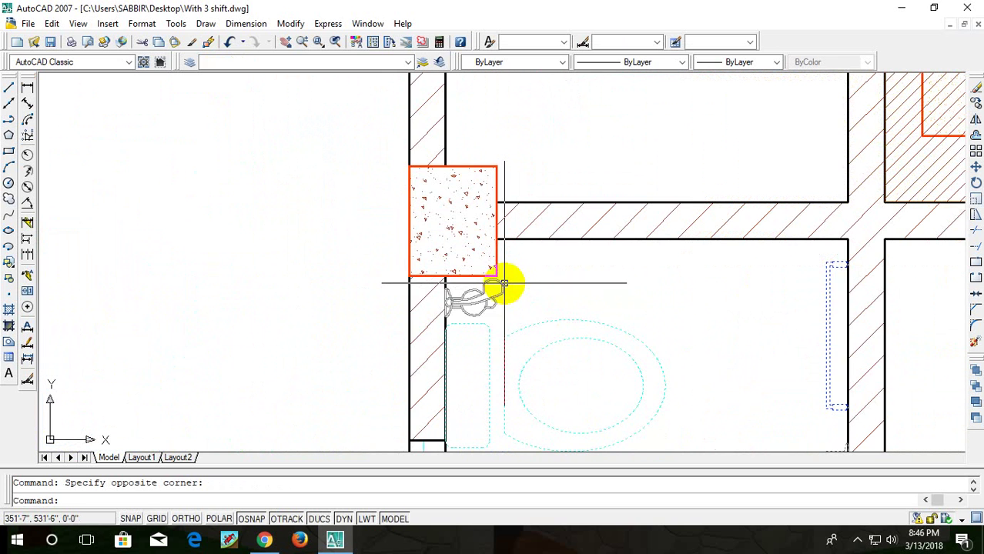
scroll(538, 269, down, 3)
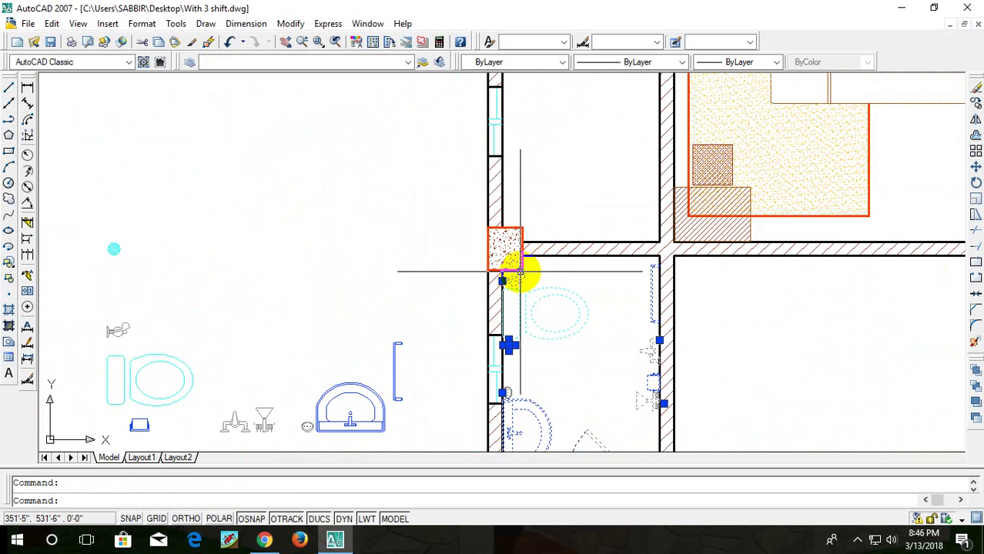
- Mirror the bathroom fixtures about a horizontal line from the wall corner, keeping the originals
text(m)
key(Return)
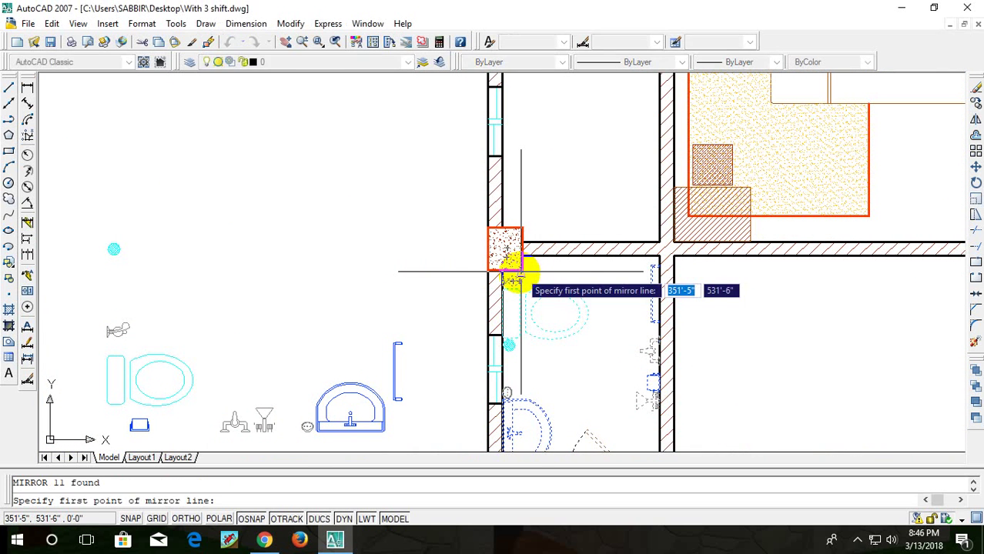
click(491, 247)
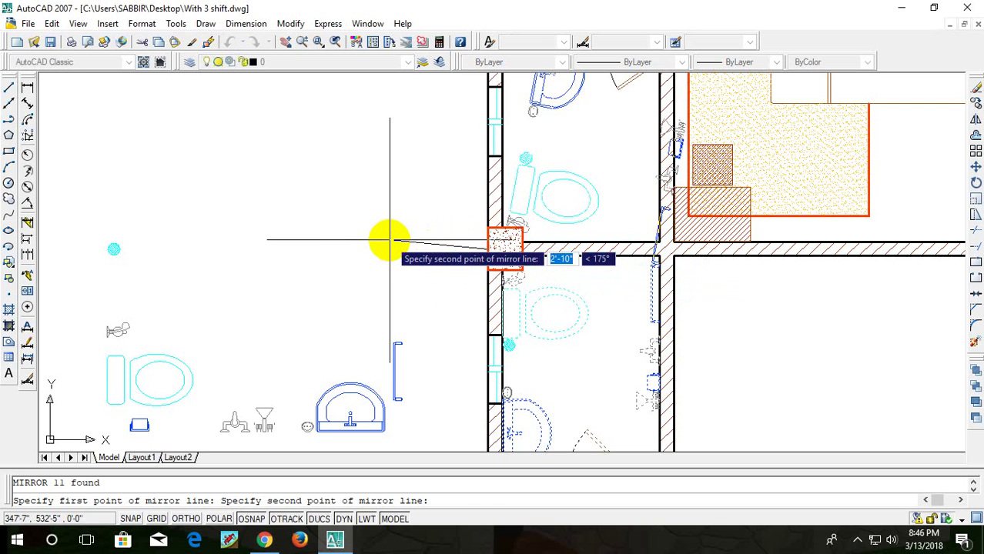
key(F8)
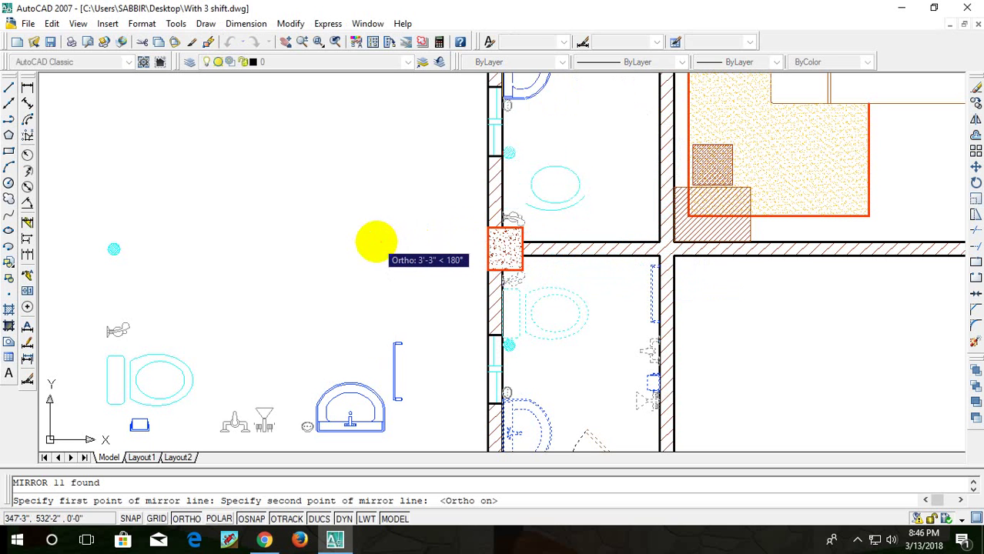
click(376, 242)
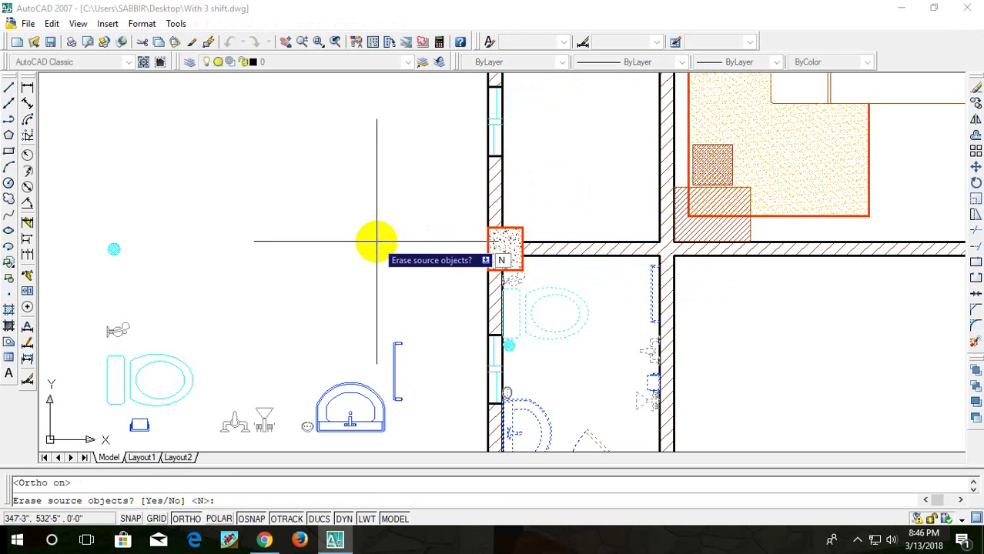
key(Return)
key(Escape)
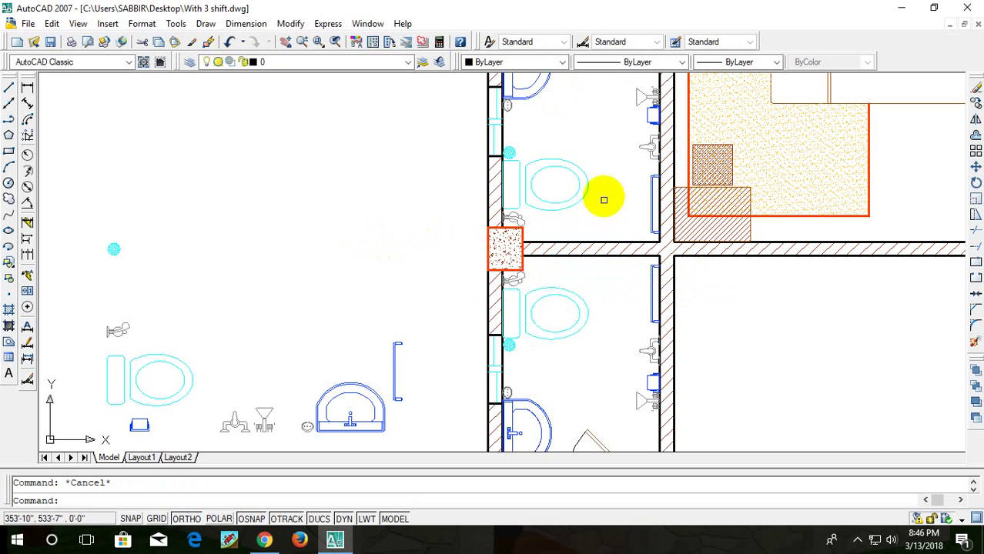
- Delete the stray dashed door-swing arc in the upper bathroom
middle_drag(603, 199, 598, 323)
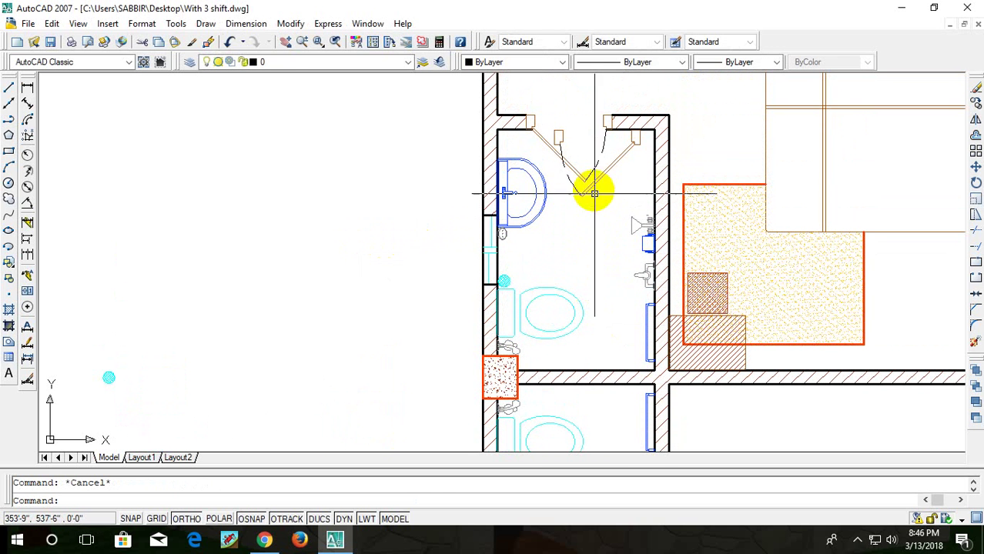
click(588, 179)
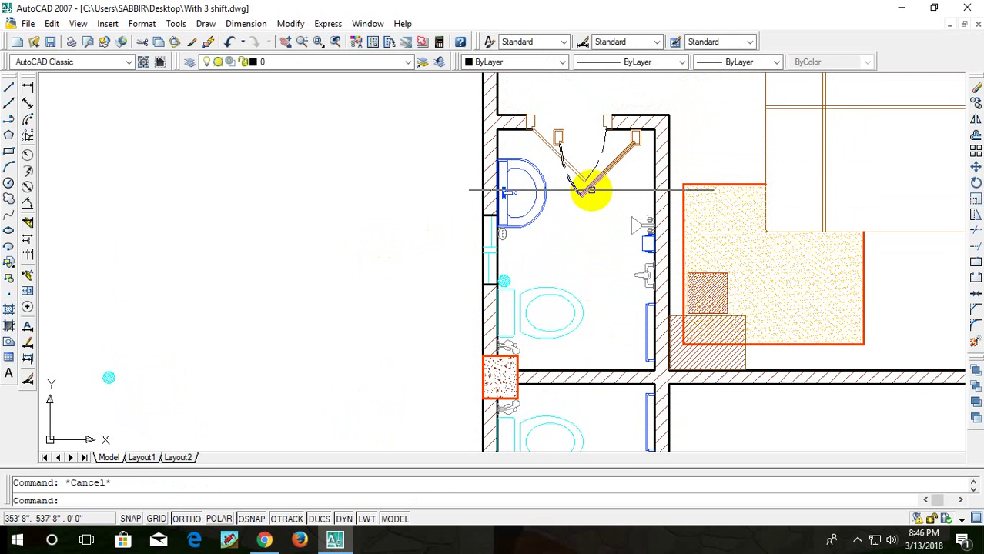
key(Delete)
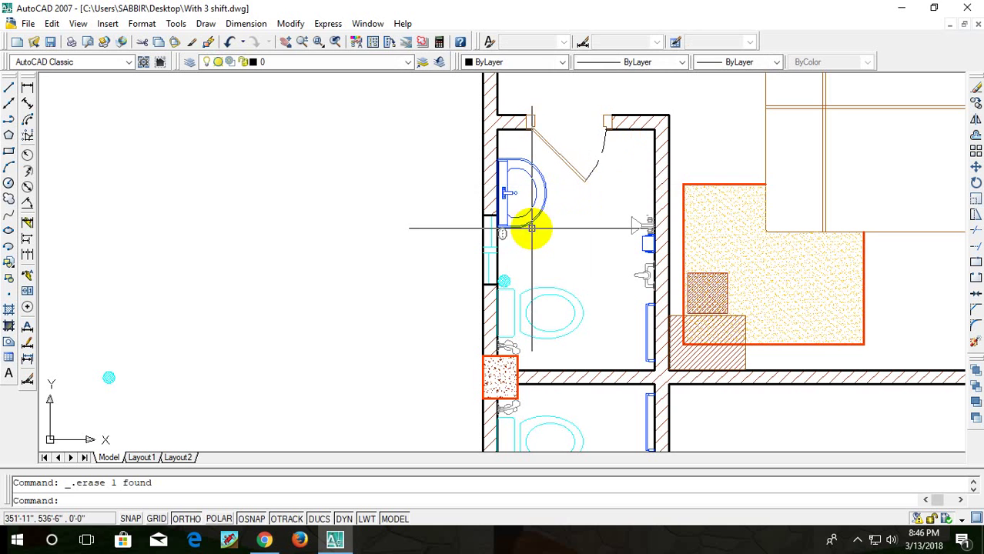
middle_drag(583, 256, 585, 195)
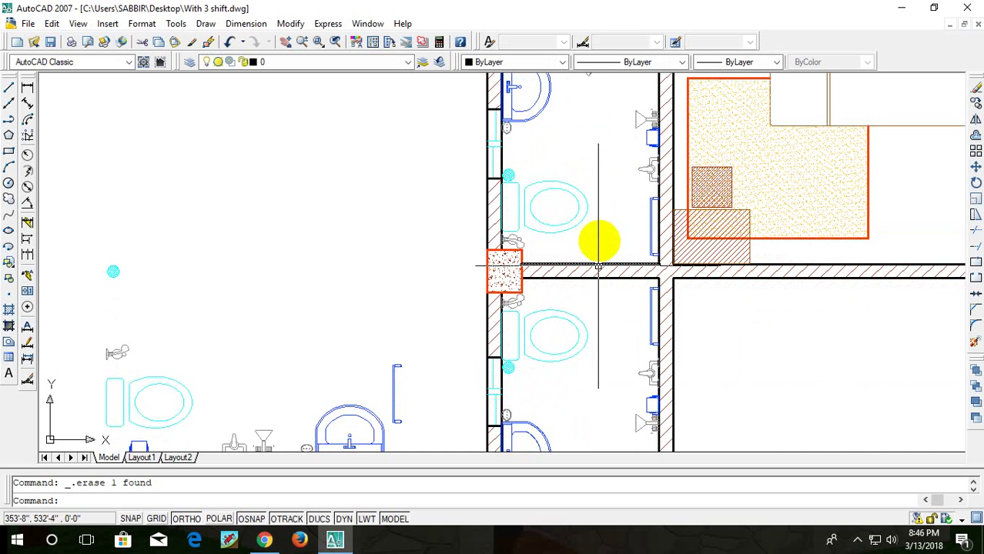
scroll(591, 209, down, 1)
scroll(547, 339, down, 1)
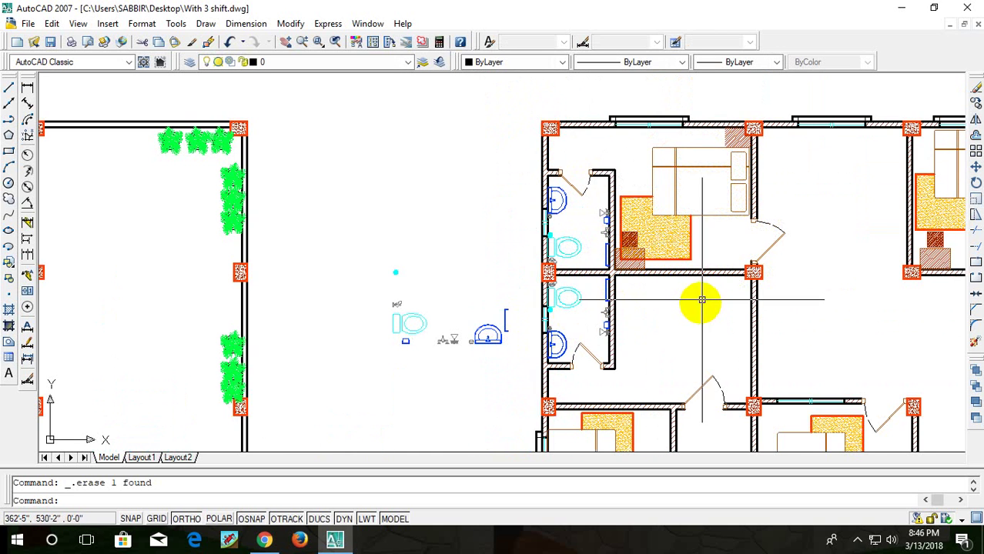
- Pan and zoom across the drawing to bring the typical floor plan into view
scroll(701, 299, up, 2)
middle_drag(687, 307, 641, 178)
scroll(677, 246, down, 2)
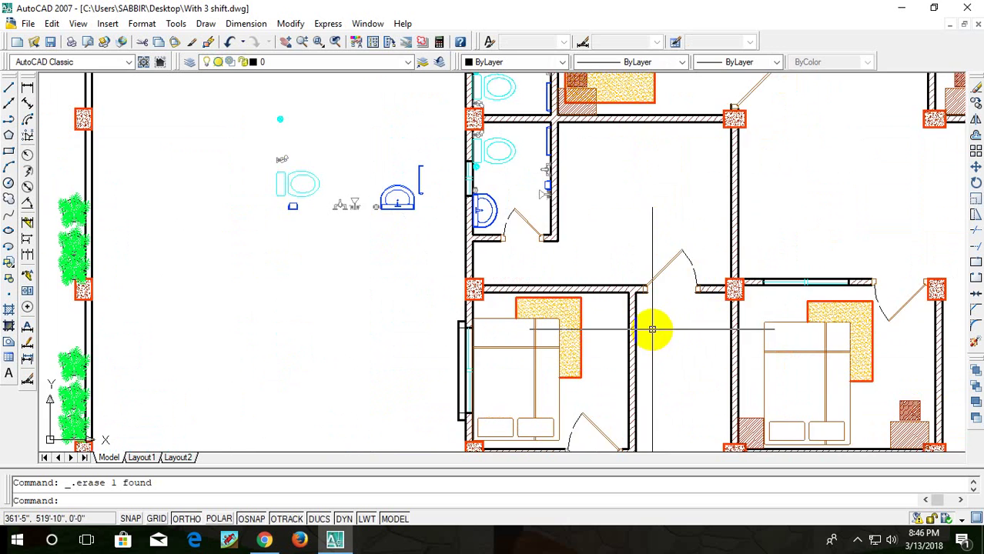
scroll(651, 329, down, 3)
scroll(782, 278, up, 1)
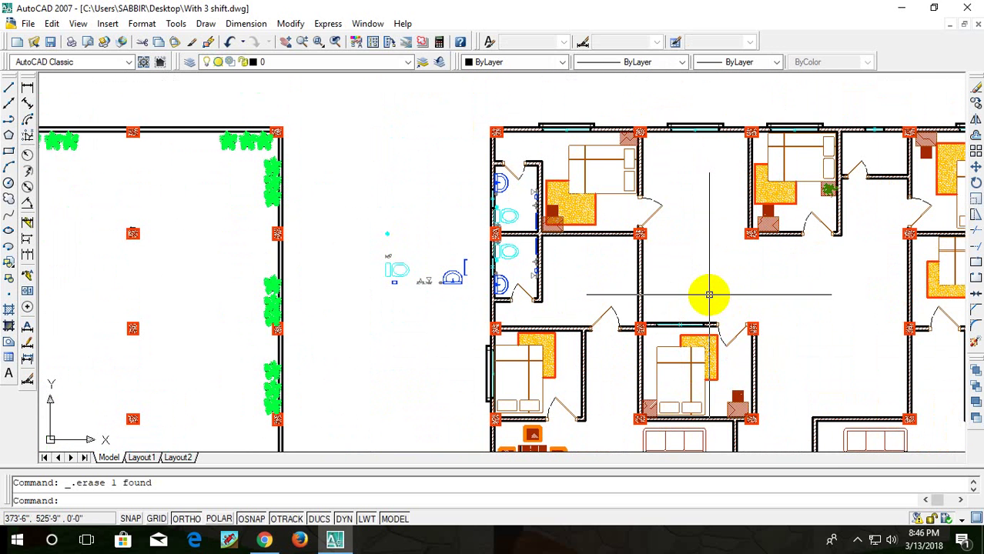
scroll(707, 294, down, 4)
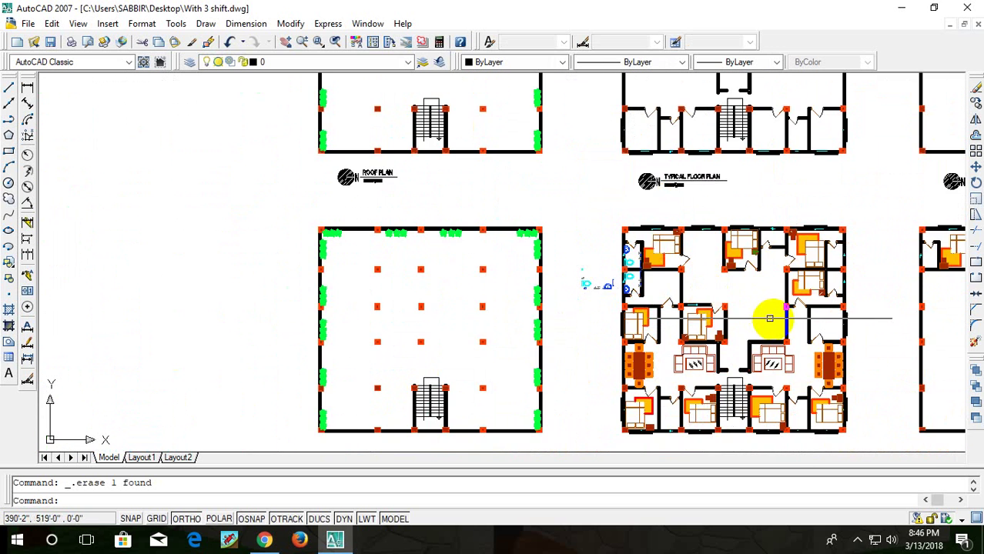
scroll(768, 318, up, 2)
middle_drag(720, 335, 639, 199)
scroll(639, 199, down, 1)
scroll(678, 220, down, 1)
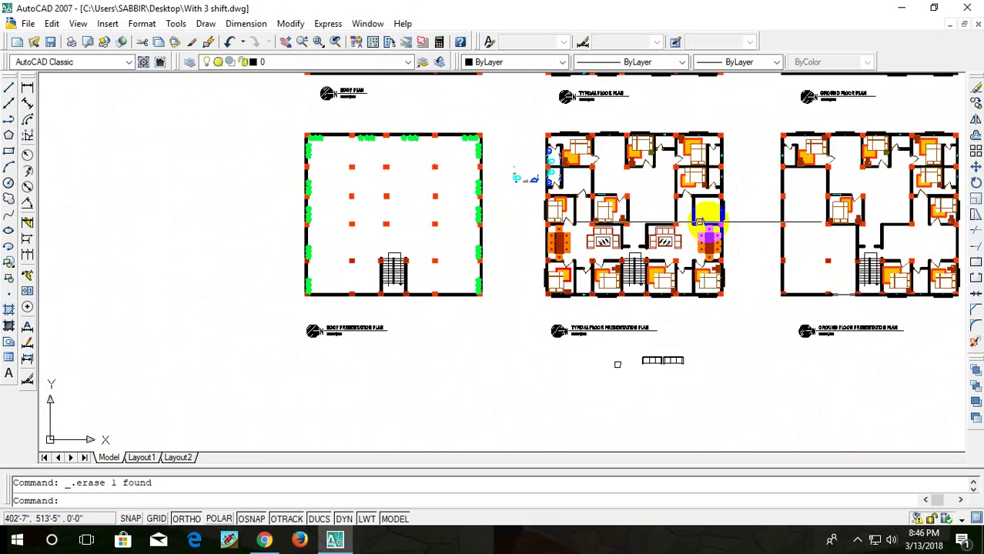
scroll(709, 220, up, 2)
scroll(709, 241, up, 2)
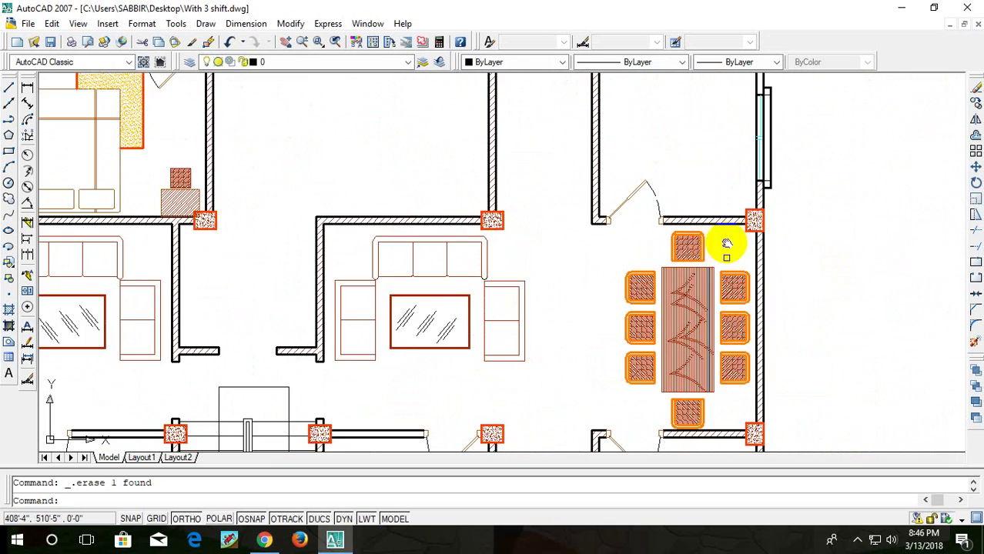
scroll(725, 208, down, 2)
middle_drag(641, 164, 715, 342)
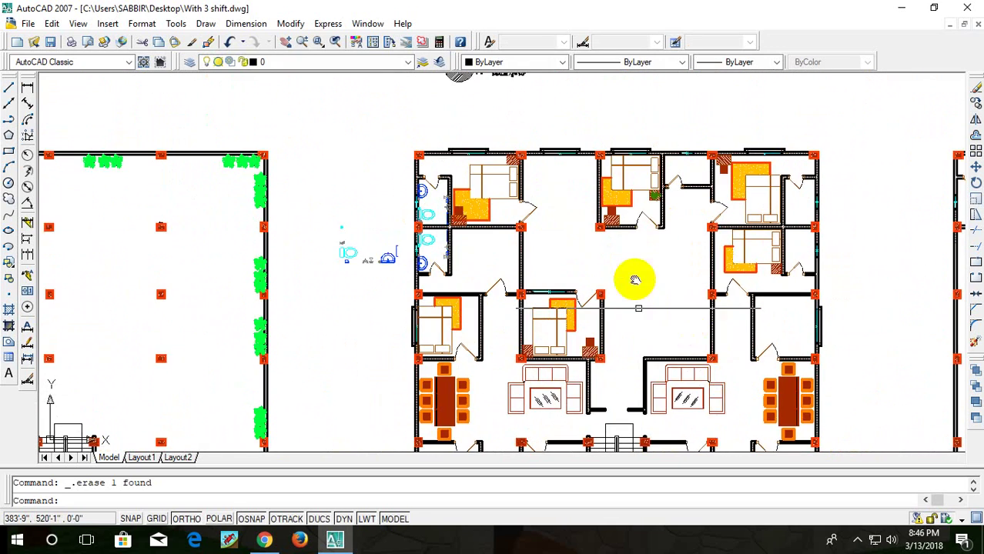
middle_drag(635, 280, 638, 146)
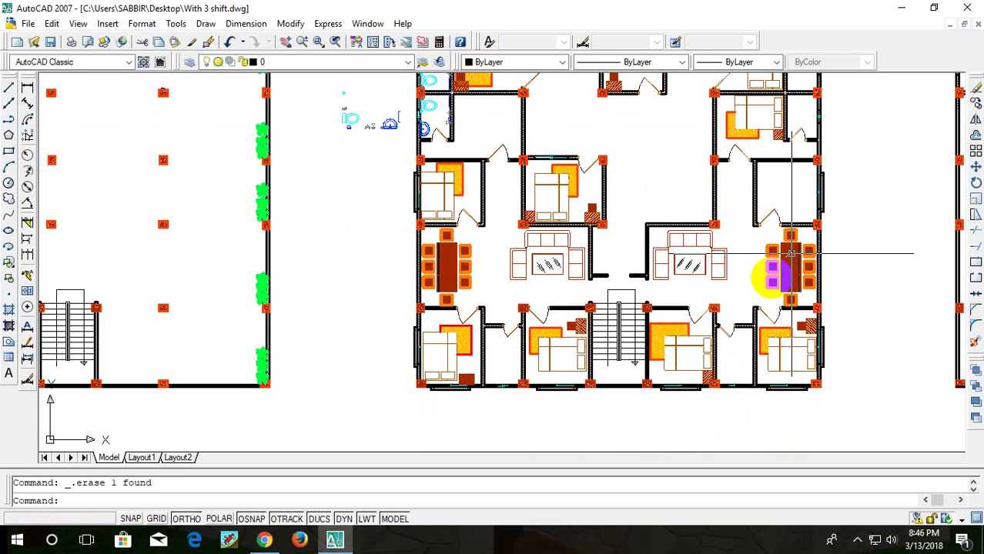
scroll(790, 253, up, 5)
- Window-select both dining sets and both living-room sofa sets in the typical floor plan
click(845, 200)
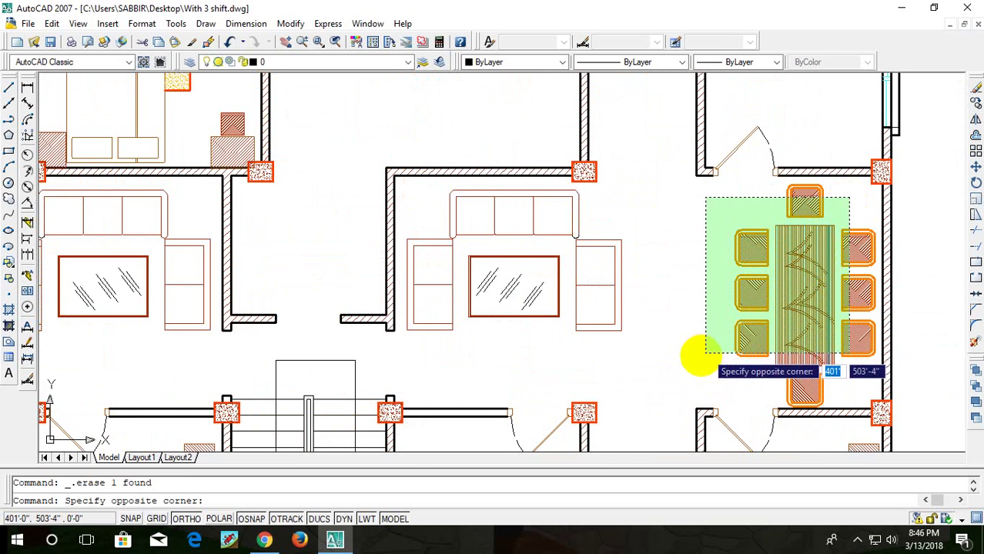
click(697, 400)
middle_drag(629, 343, 865, 261)
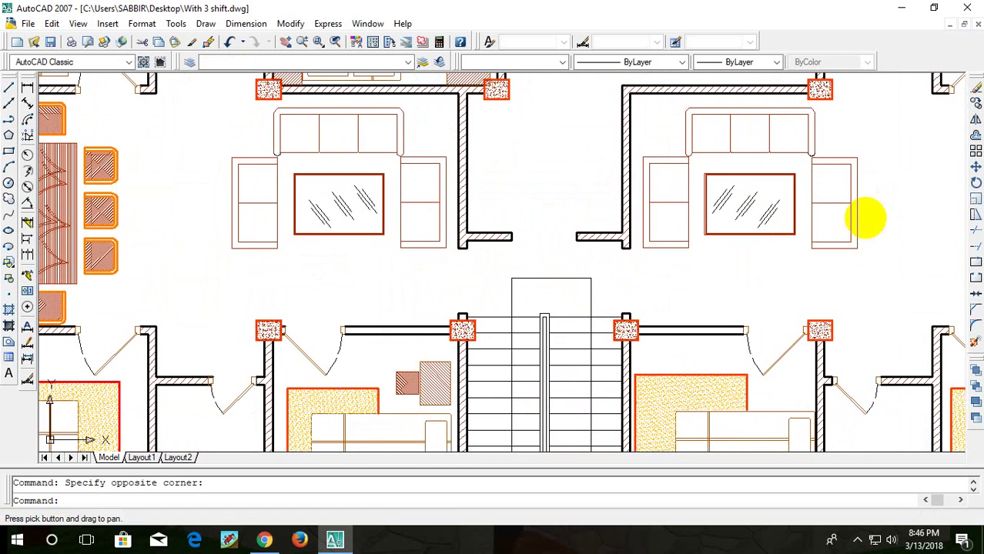
click(904, 127)
click(666, 287)
middle_drag(664, 282, 845, 325)
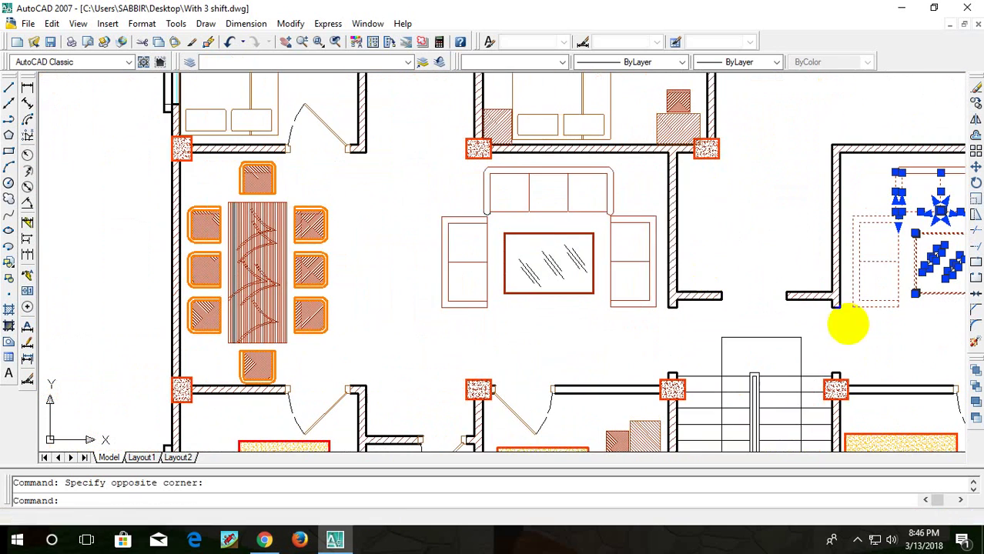
click(636, 192)
click(471, 334)
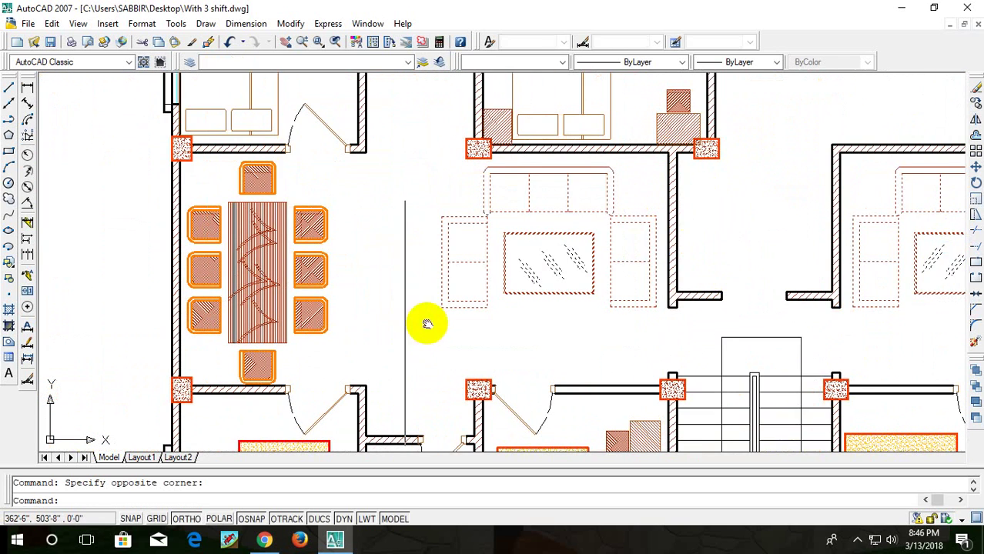
middle_drag(428, 325, 731, 316)
click(646, 189)
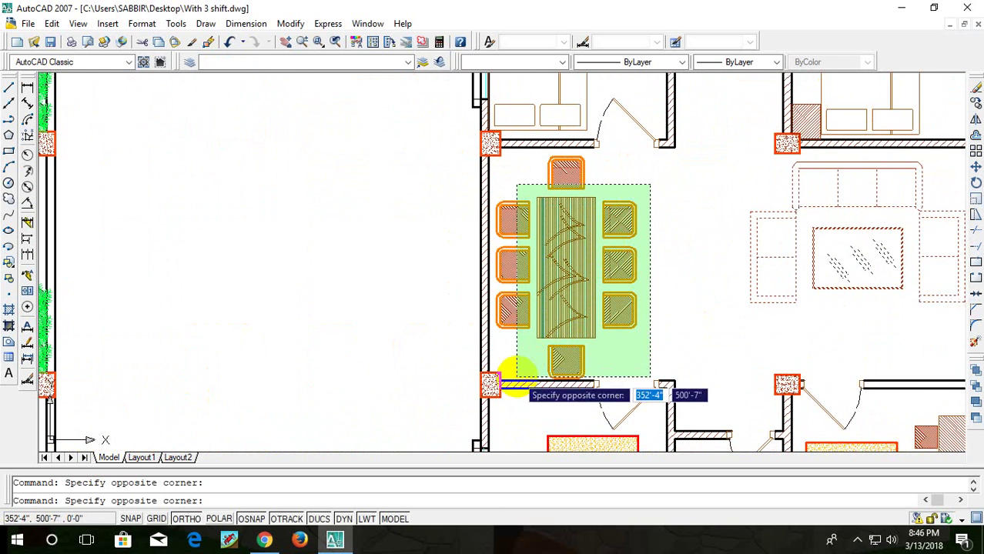
click(509, 366)
- Zoom and pan to recentre on the roof and typical floor plans
scroll(619, 261, down, 5)
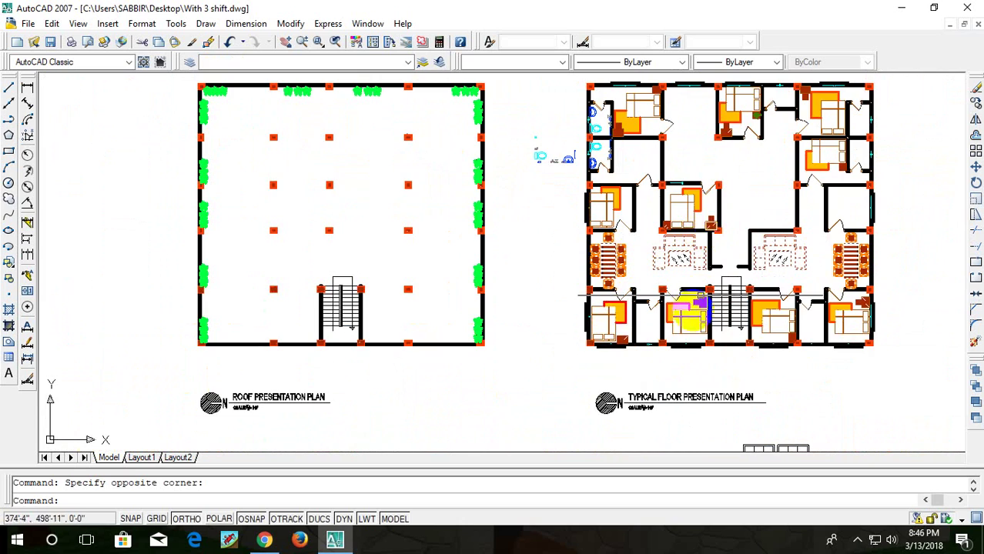
scroll(697, 297, up, 6)
scroll(669, 340, down, 3)
scroll(731, 347, down, 2)
middle_drag(801, 363, 532, 325)
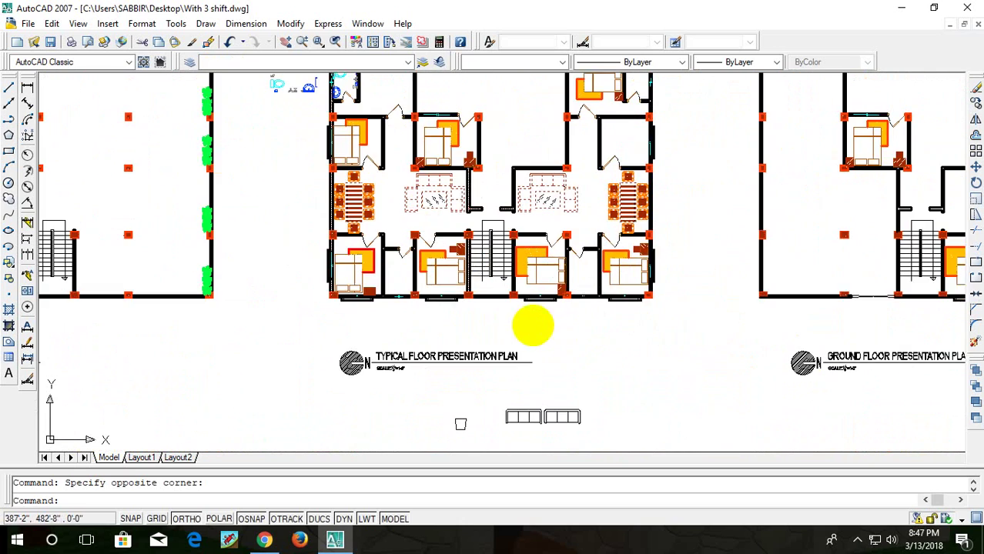
mouse_move(787, 286)
middle_down()
mouse_move(485, 348)
mouse_move(845, 263)
middle_up()
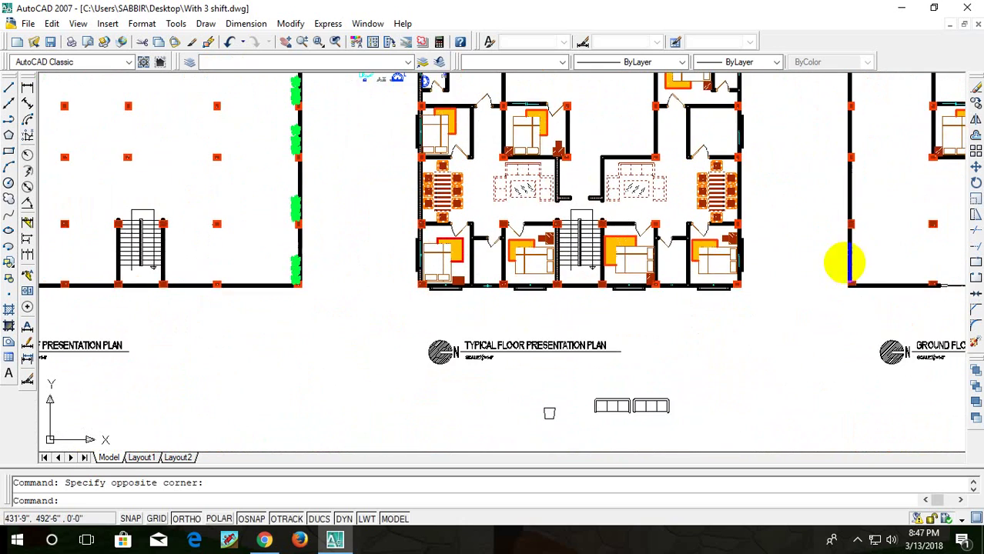
middle_drag(544, 275, 674, 262)
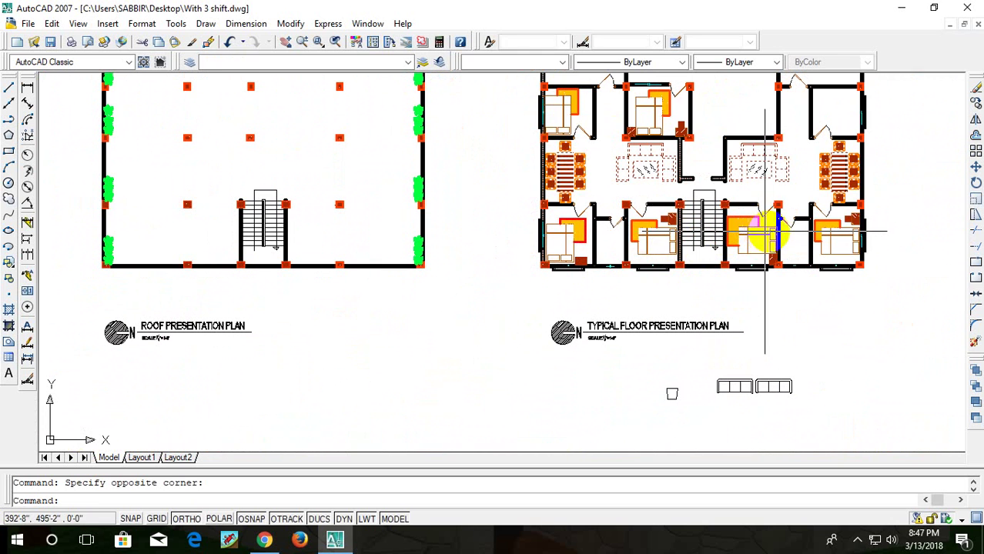
scroll(751, 173, up, 4)
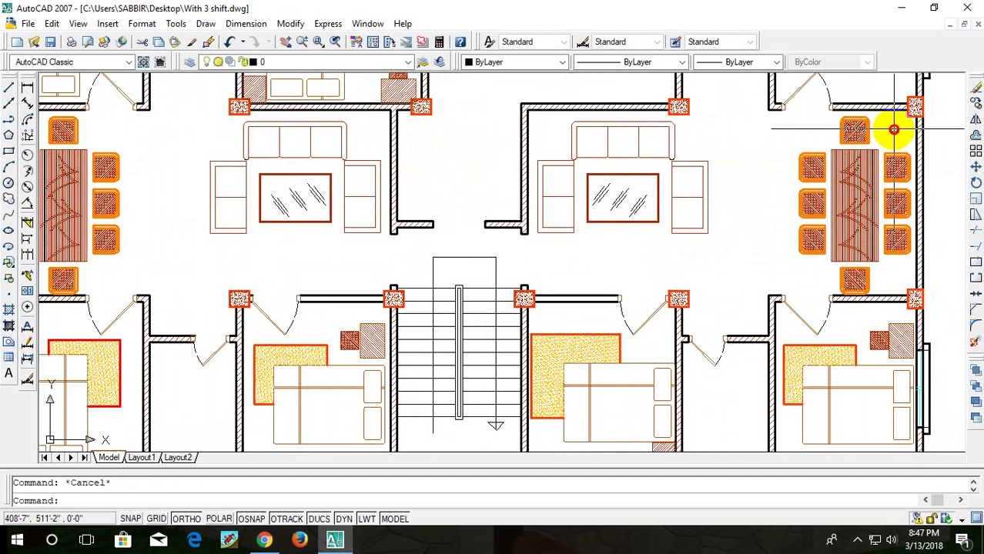
- Select the right-hand dining table set and sofa set in the typical floor plan
click(893, 129)
click(746, 274)
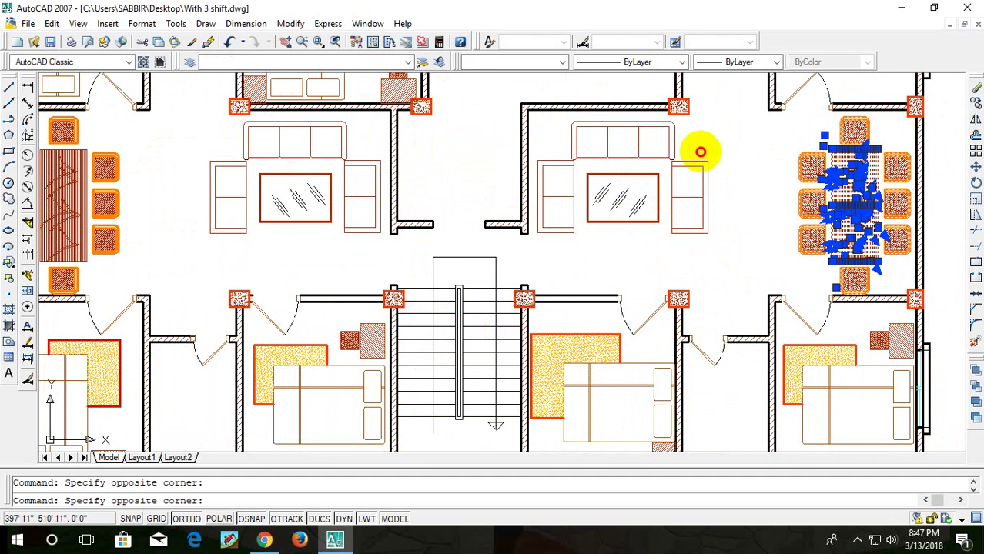
click(727, 100)
click(538, 252)
scroll(650, 127, up, 4)
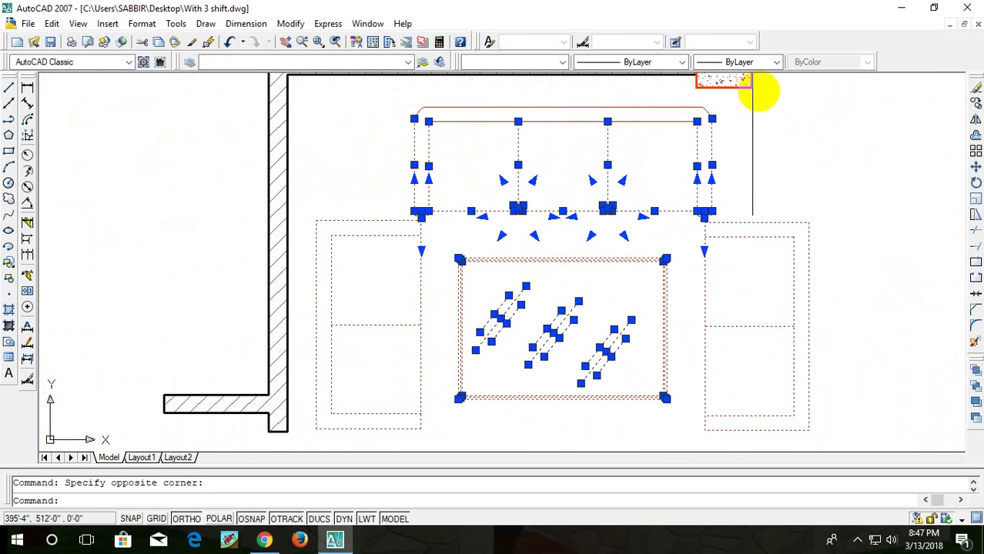
click(758, 90)
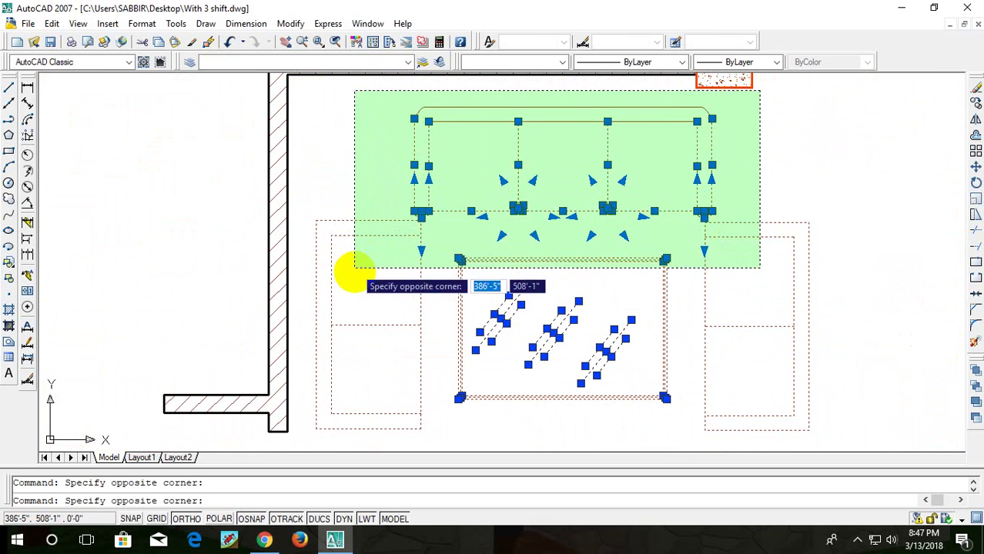
key(Escape)
scroll(643, 174, down, 2)
scroll(713, 230, down, 3)
scroll(767, 165, up, 4)
scroll(732, 212, up, 1)
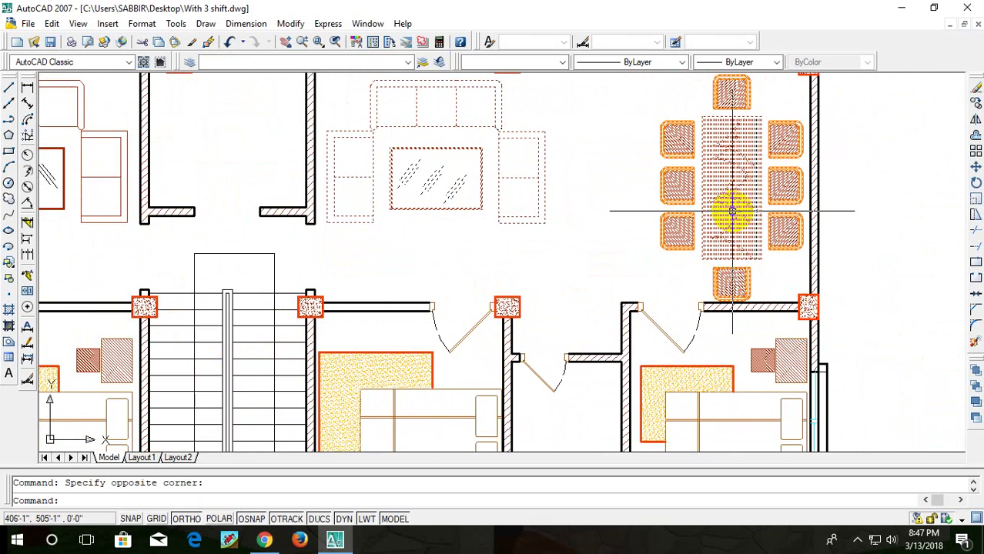
scroll(731, 210, down, 2)
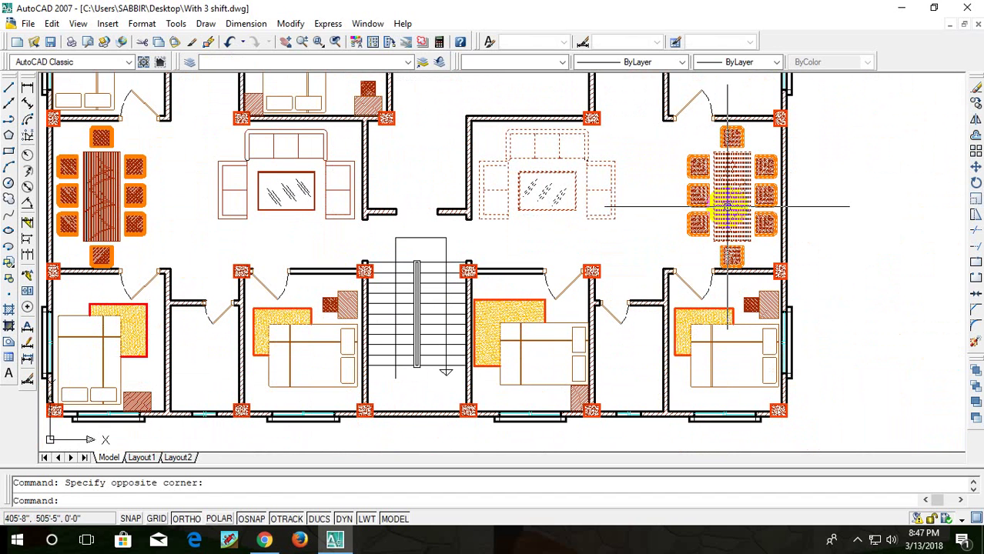
text(CP)
- Copy them from the plan's bottom-right corner to the matching ground floor corner
key(Return)
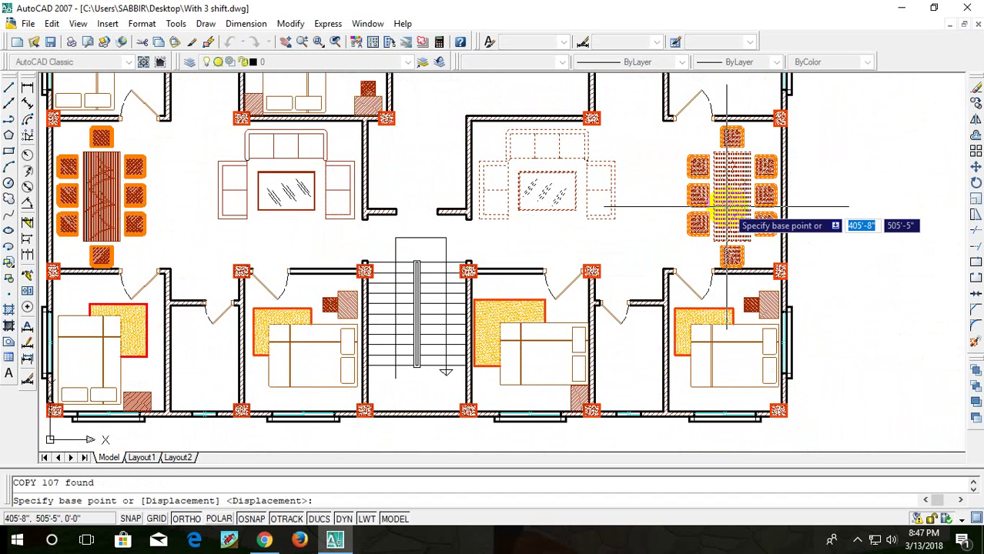
click(786, 418)
scroll(847, 392, down, 3)
middle_drag(899, 378, 493, 374)
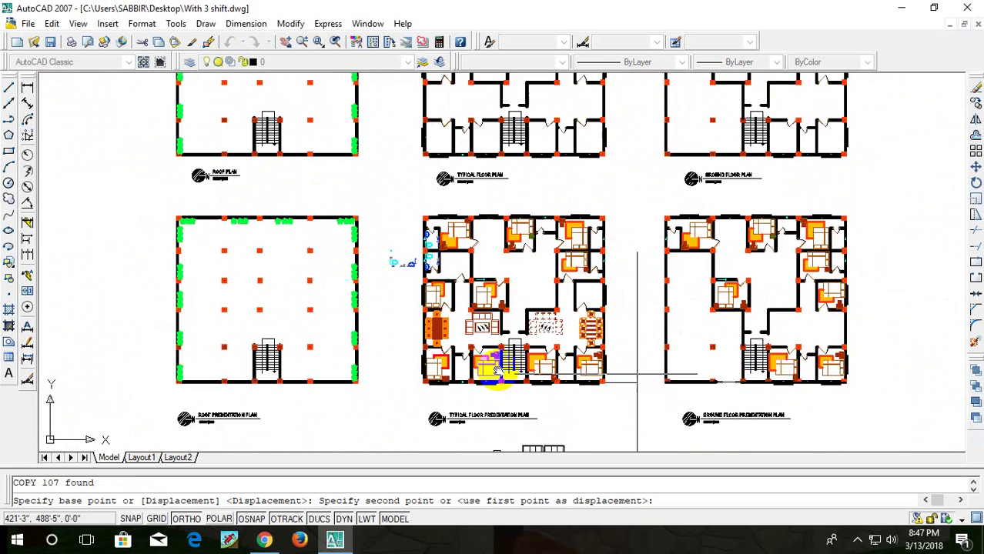
scroll(587, 396, up, 4)
scroll(477, 382, up, 3)
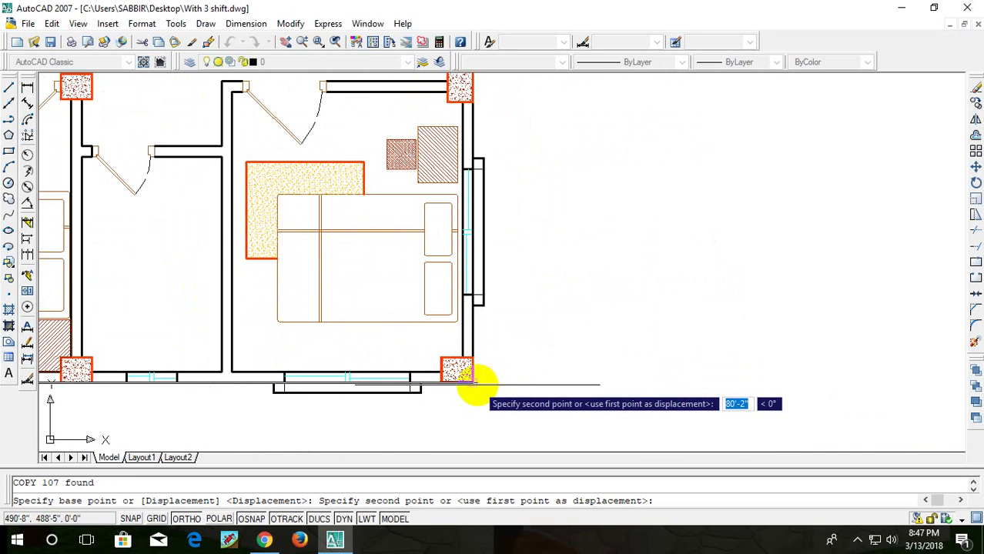
click(473, 383)
scroll(531, 379, down, 3)
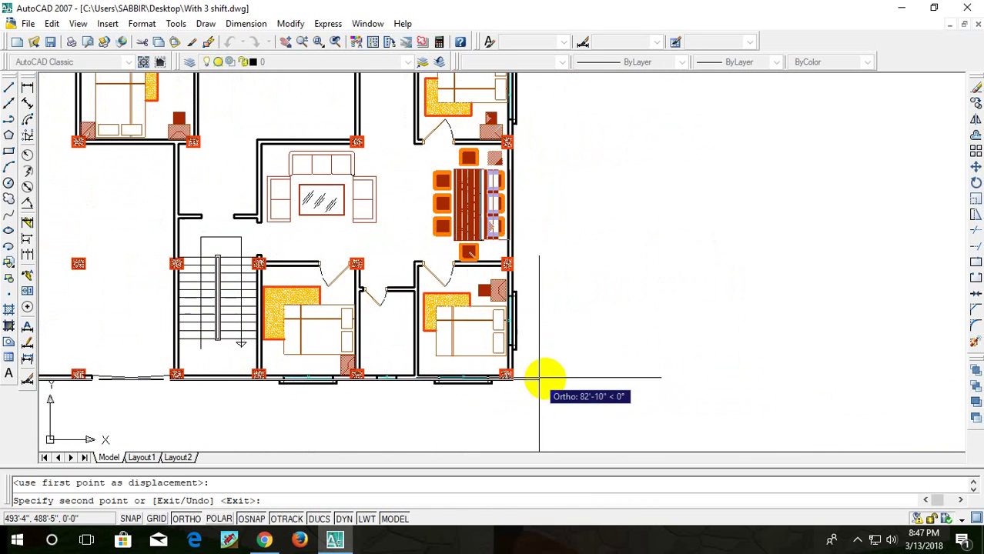
key(Escape)
- Frame both floor plans, dismiss the Hatch dialog, and bring up the Tool Palettes with Ctrl+3
middle_drag(654, 261, 792, 269)
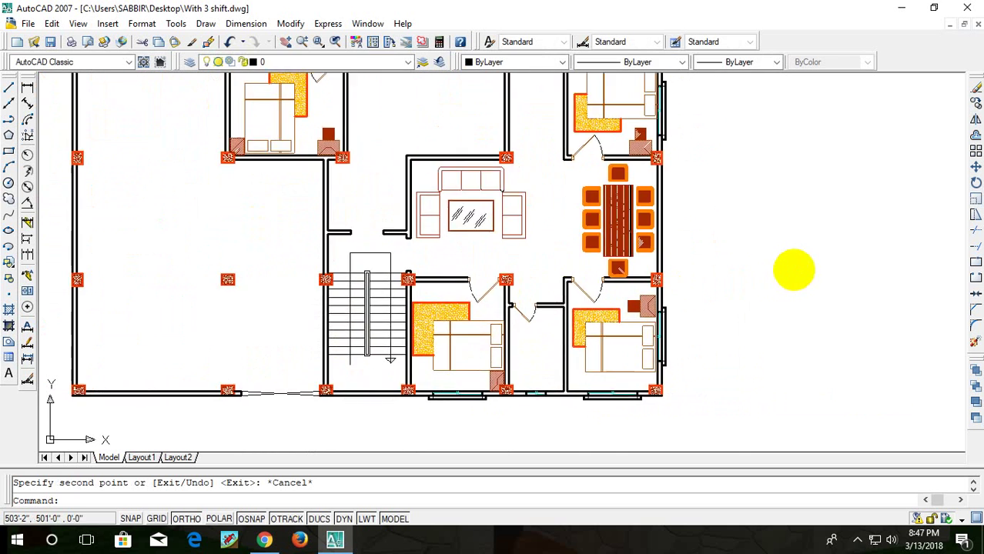
scroll(789, 269, down, 2)
middle_drag(522, 337, 605, 282)
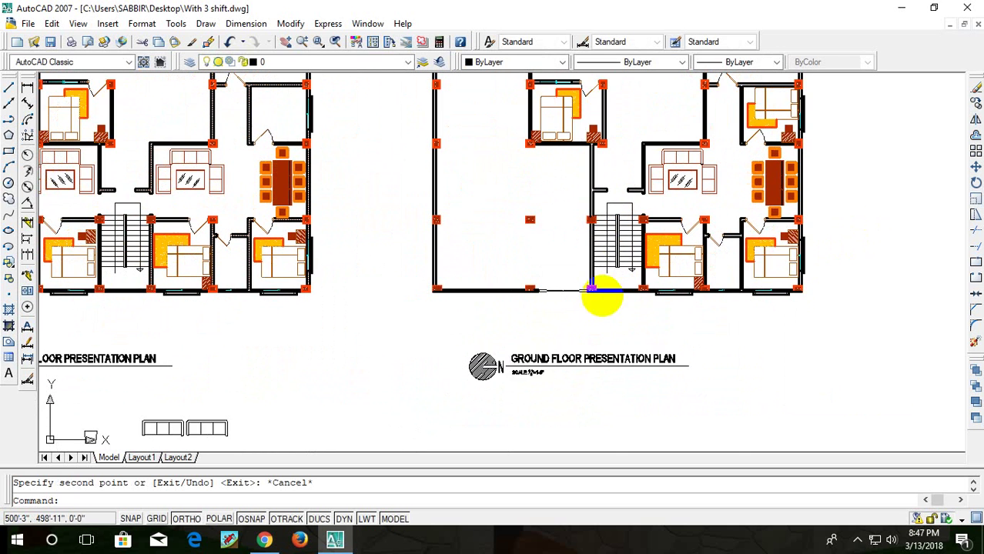
middle_drag(464, 203, 574, 316)
text(H)
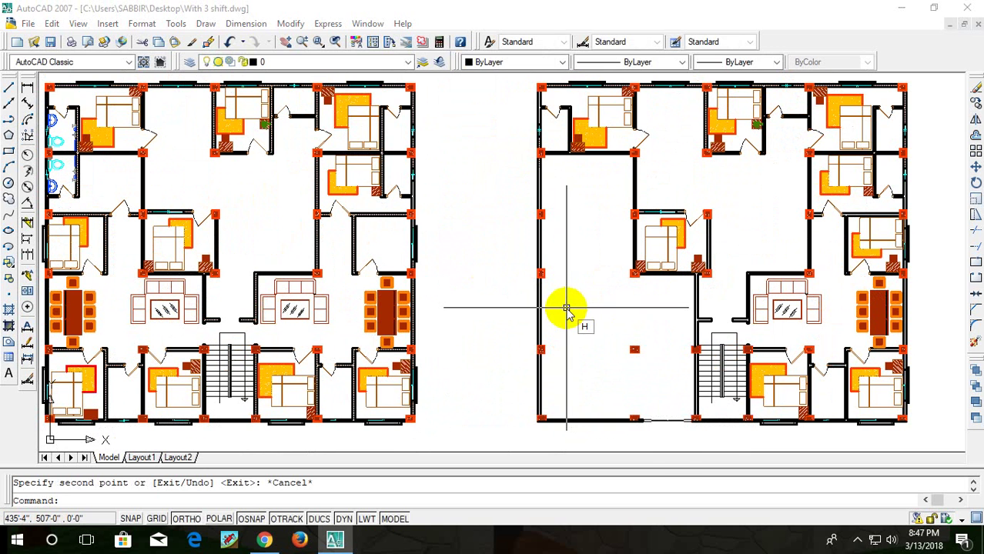
key(Return)
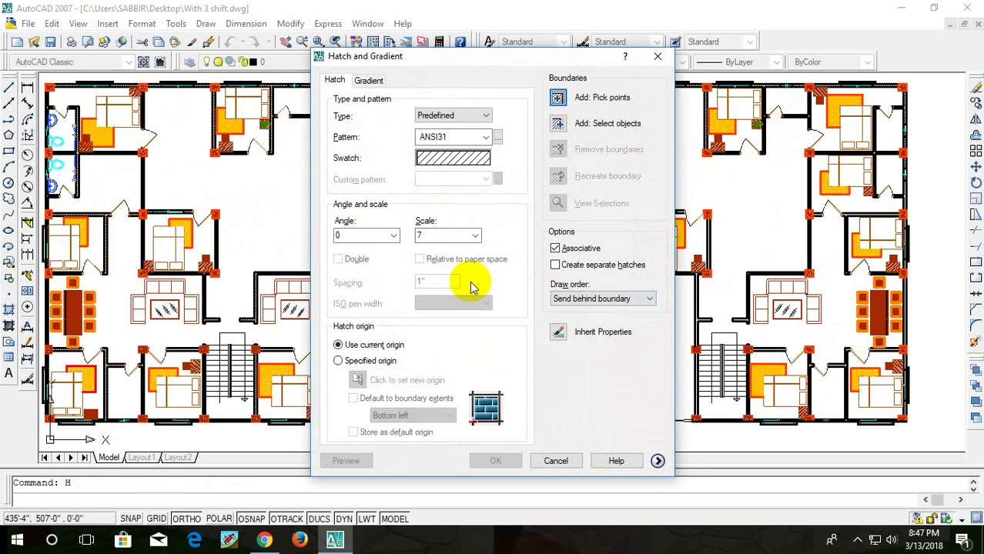
click(659, 58)
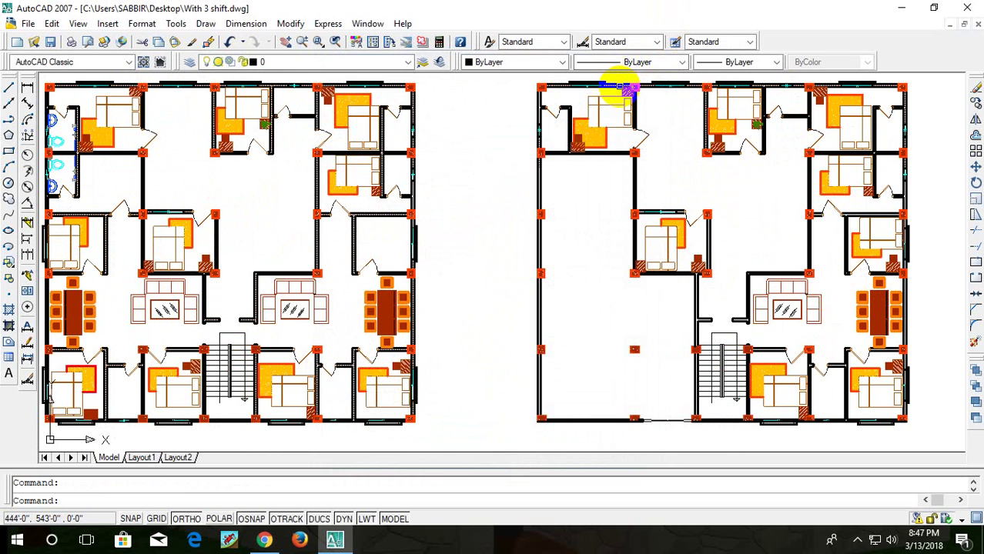
key(ctrl+3)
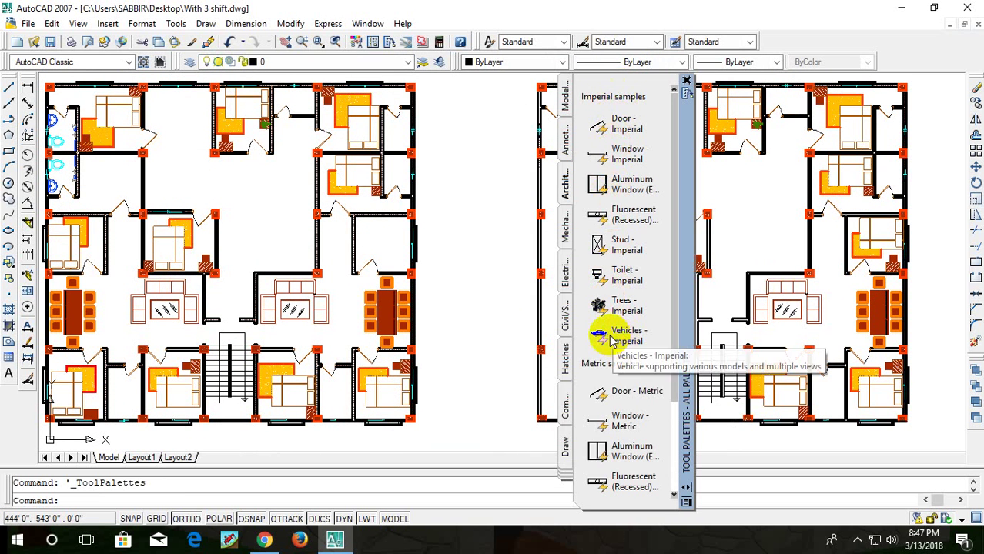
- Place a Vehicles - Imperial car block between the typical and ground floor plans
mouse_move(607, 338)
mouse_down()
mouse_move(501, 375)
mouse_move(475, 399)
mouse_up()
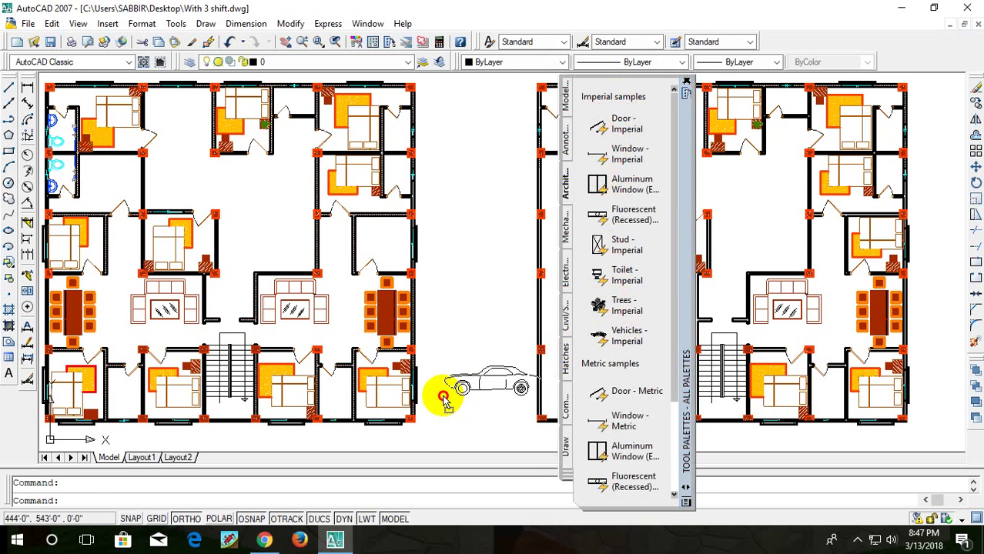
click(687, 83)
scroll(515, 342, up, 3)
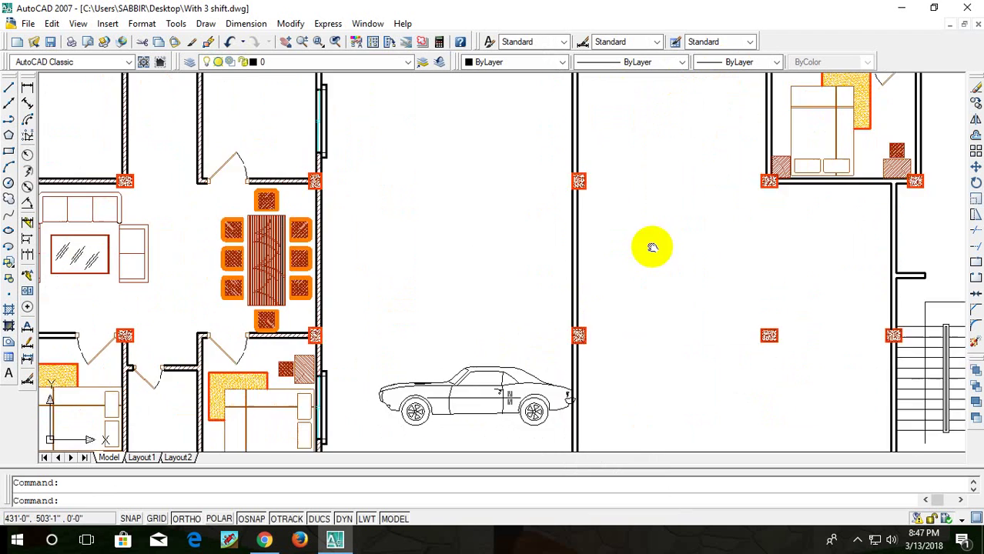
middle_drag(561, 346, 718, 231)
middle_drag(650, 296, 718, 209)
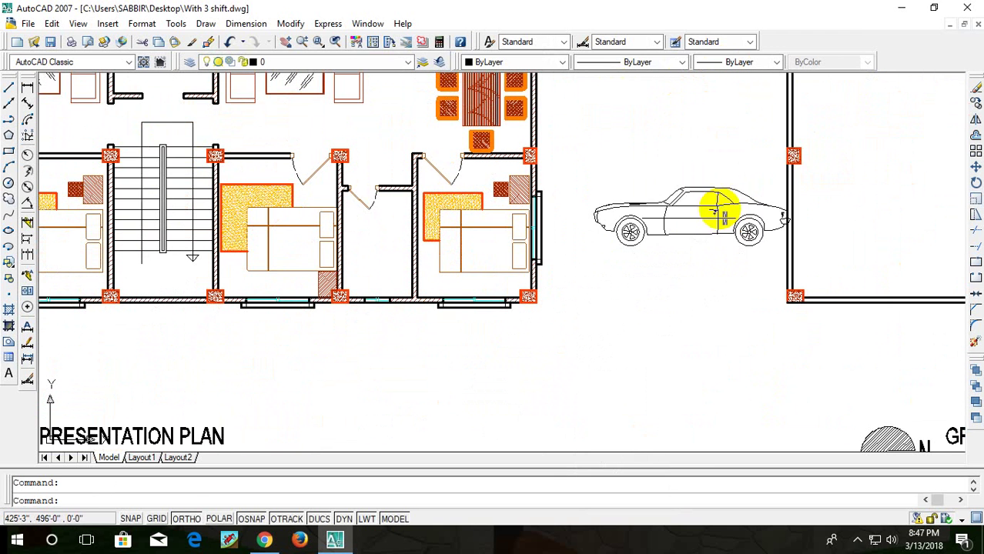
- Copy the car 41'-5" below the plans, beside the spare furniture
click(723, 168)
click(611, 299)
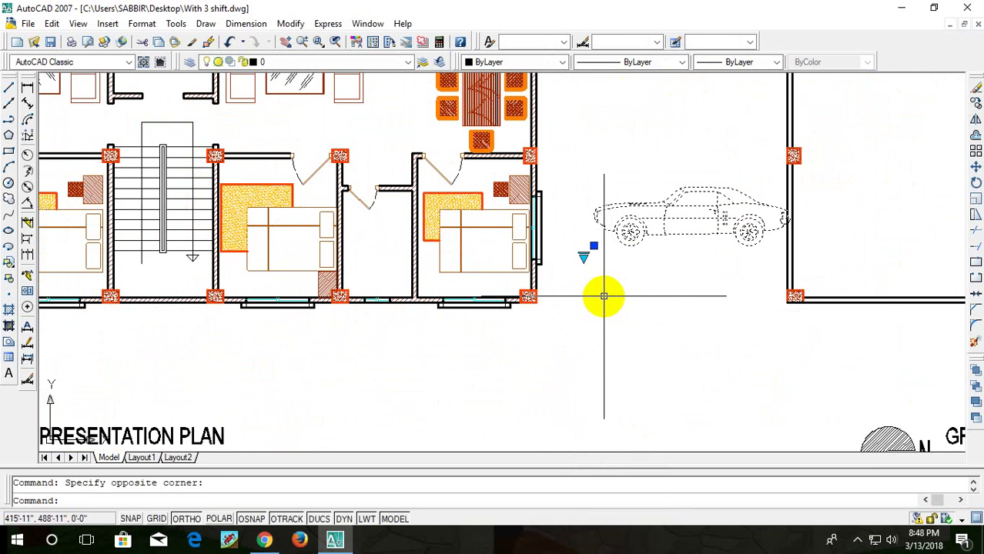
text(CP)
key(Return)
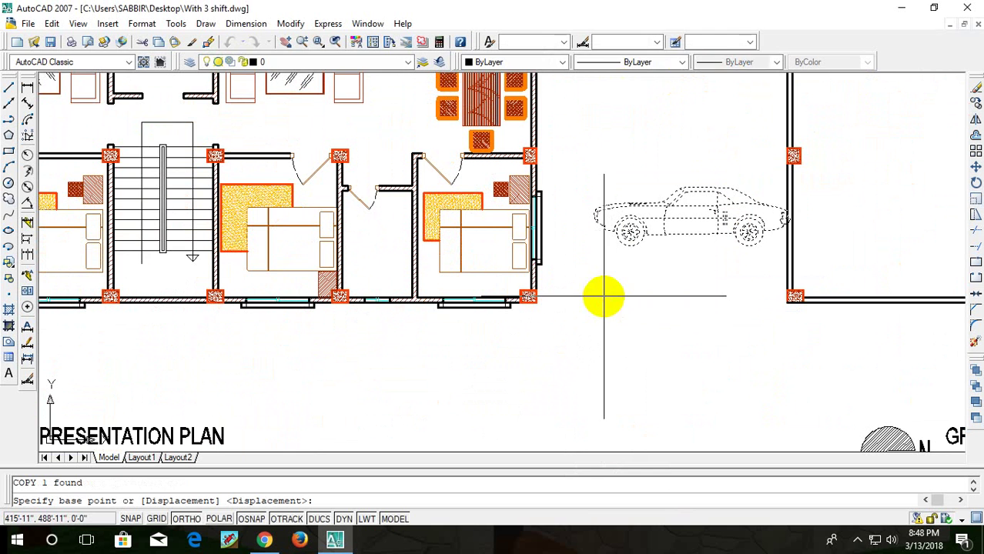
click(595, 222)
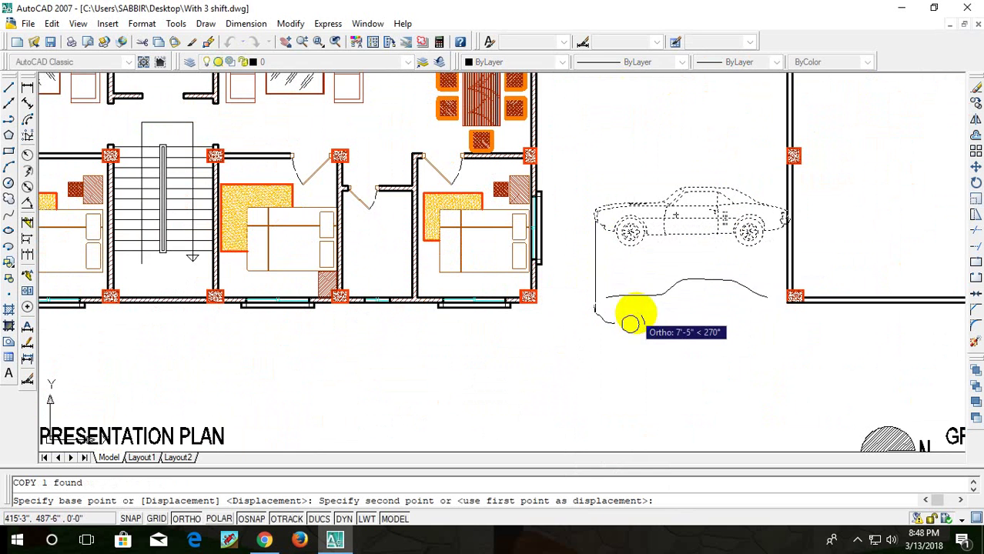
scroll(632, 315, down, 3)
scroll(672, 154, down, 3)
click(677, 314)
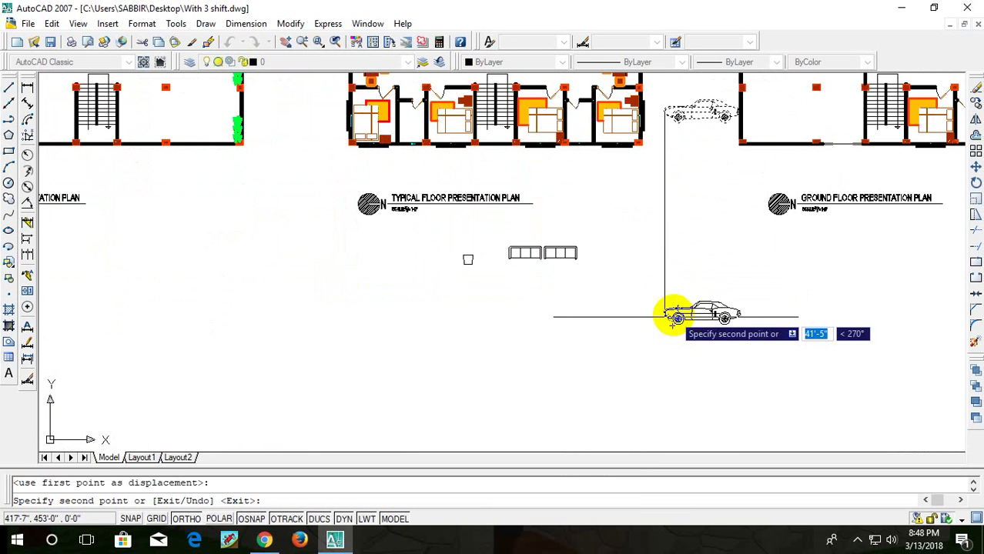
key(Escape)
scroll(703, 248, up, 3)
middle_drag(743, 356, 758, 253)
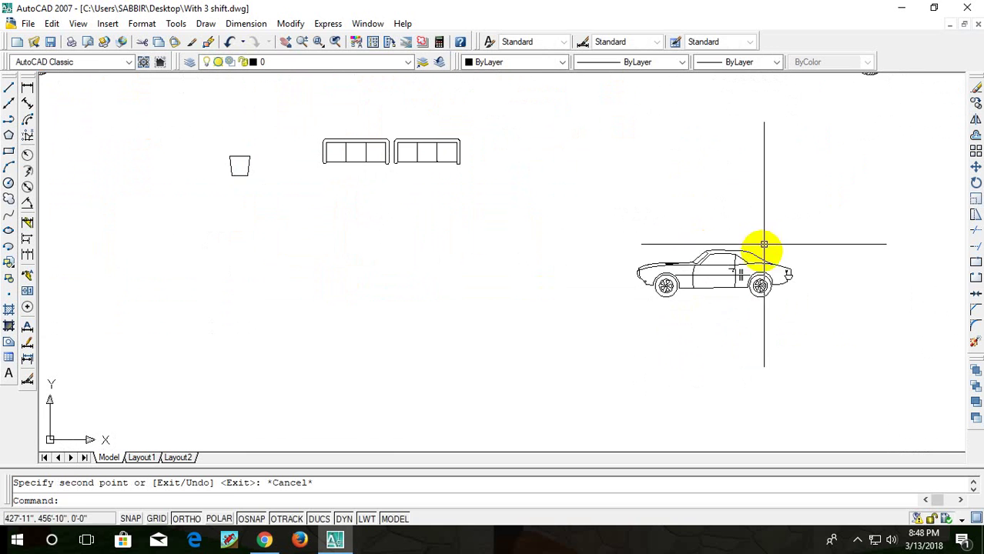
scroll(783, 259, up, 3)
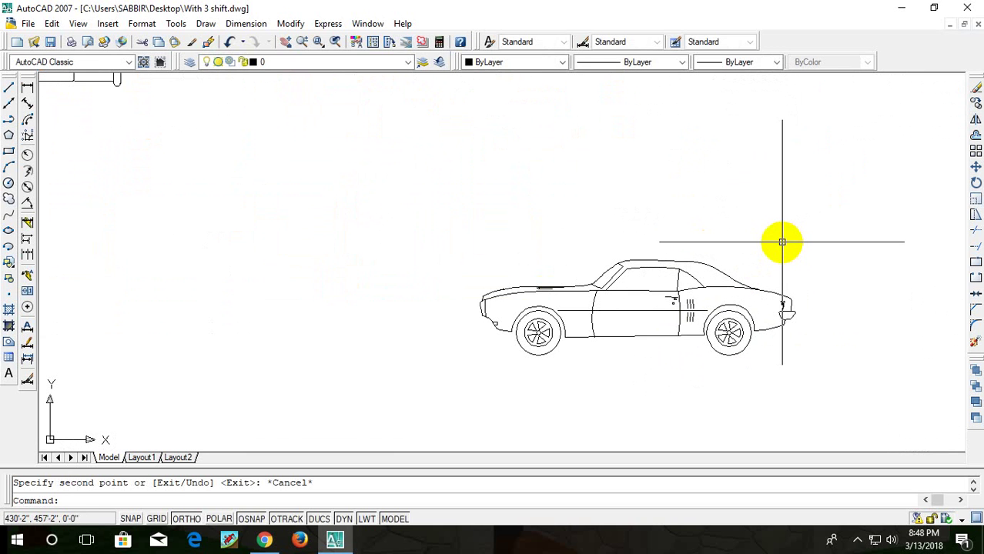